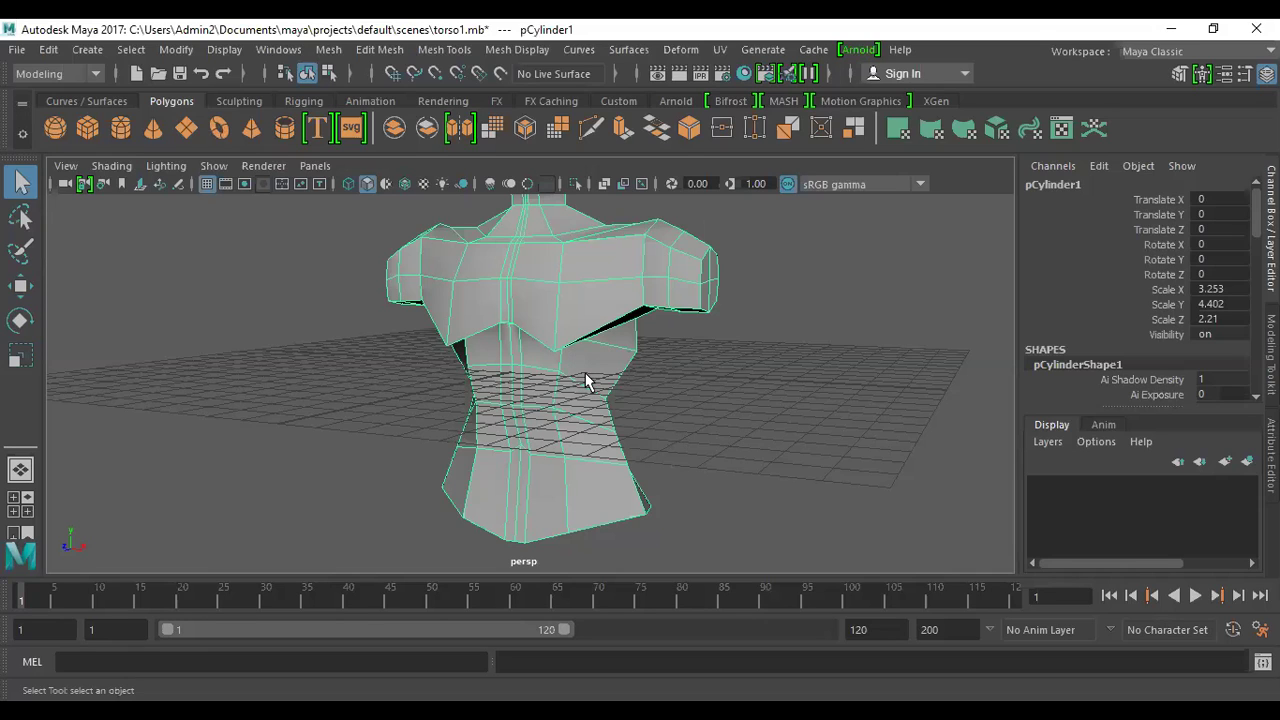
- Activate the Move tool and select the torso mesh in the maximized perspective view
{"action": "key", "text": "w"}
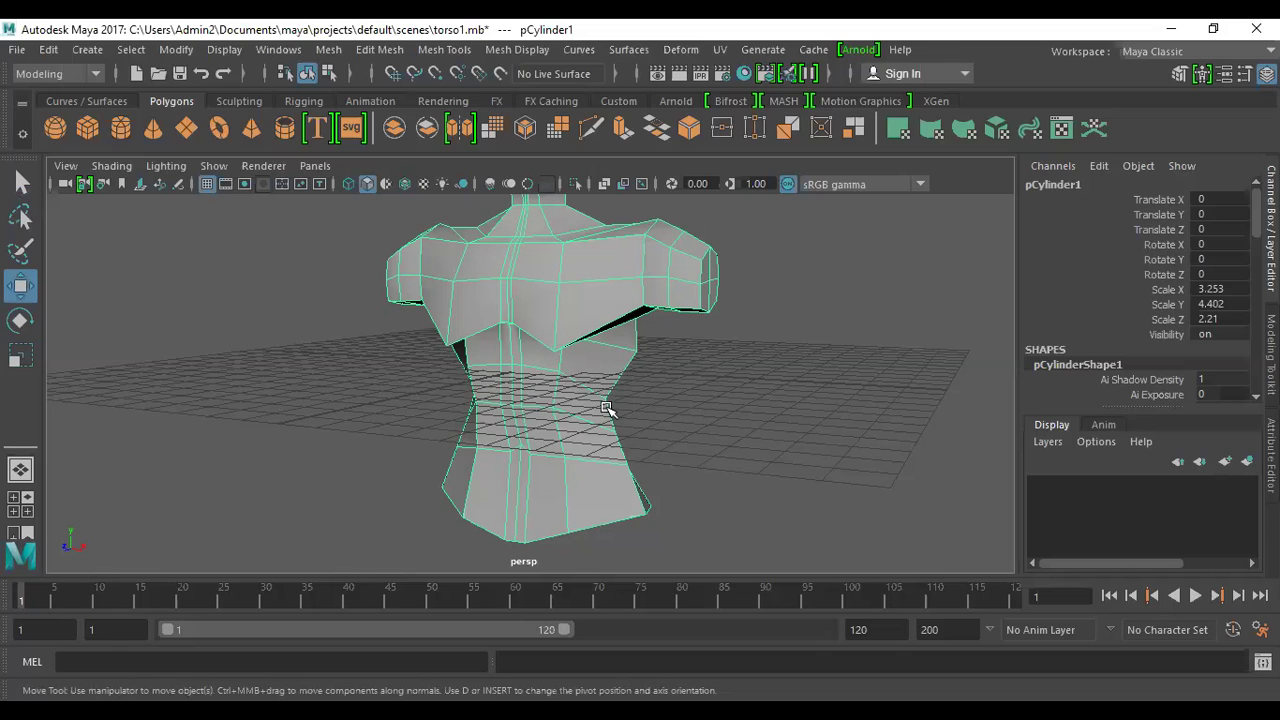
{"action": "key", "text": "space"}
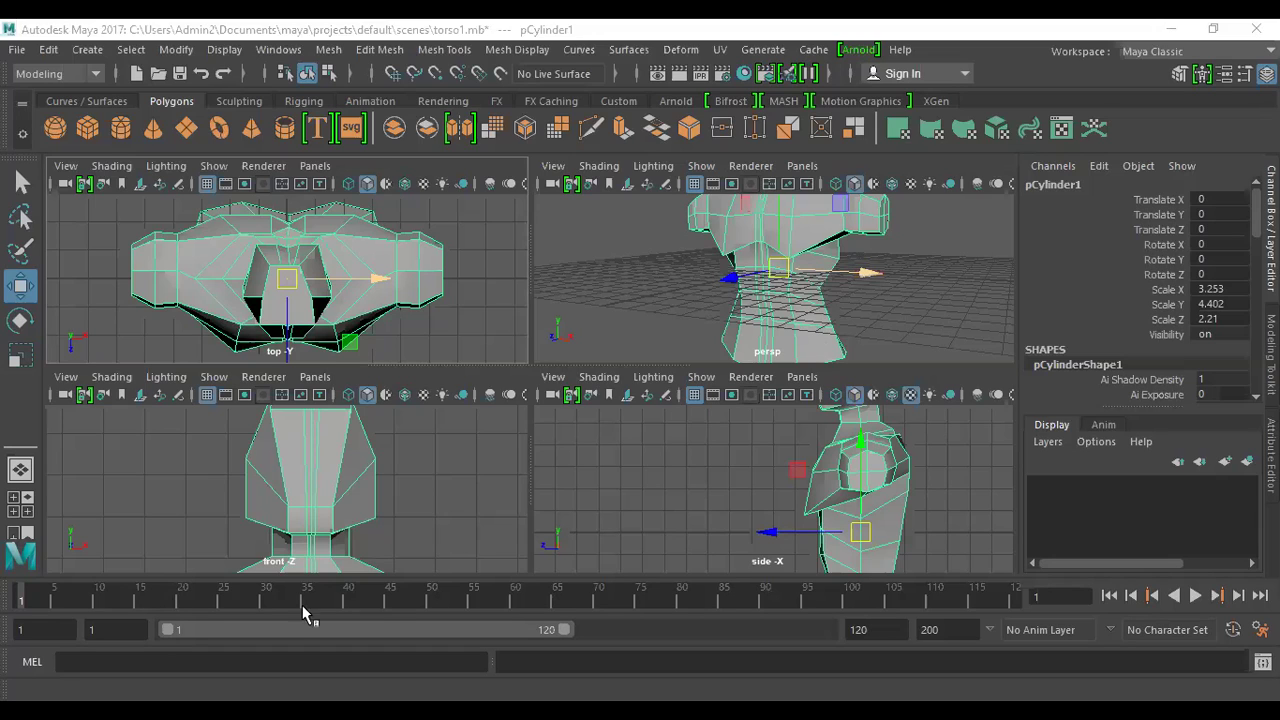
{"action": "left_click", "coordinate": [895, 342]}
{"action": "key", "text": "space"}
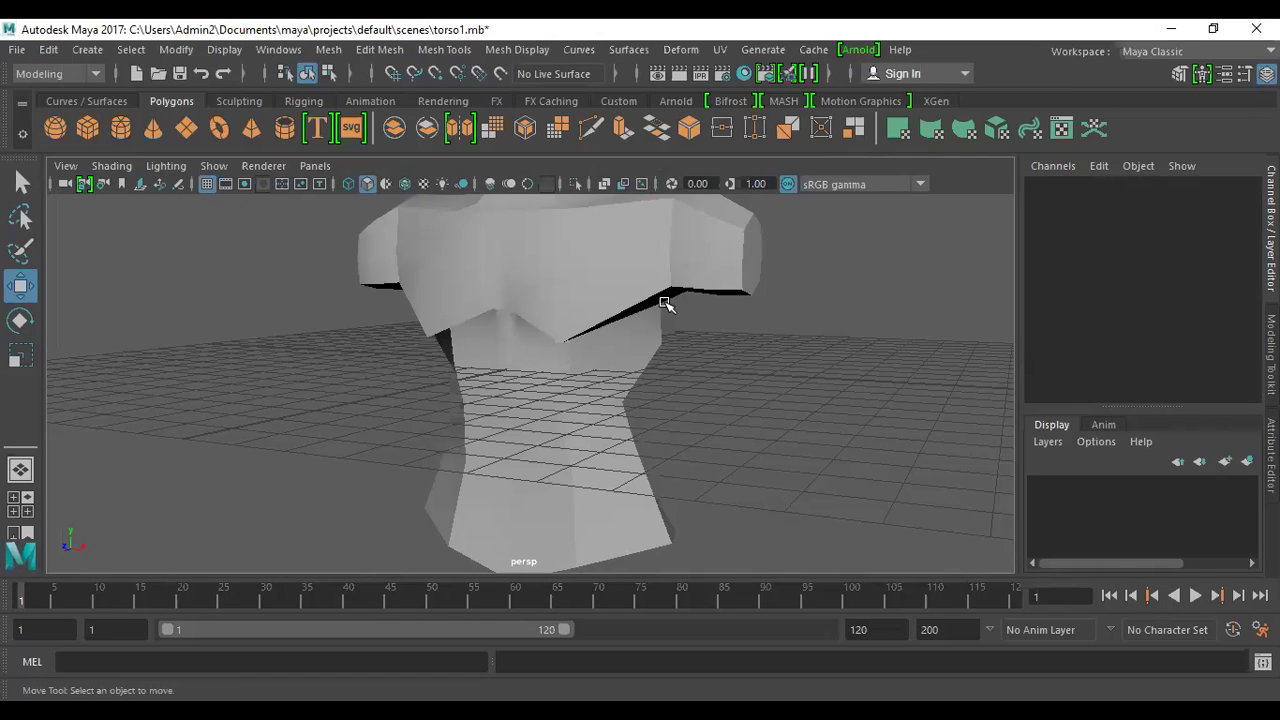
{"action": "left_click", "coordinate": [667, 304]}
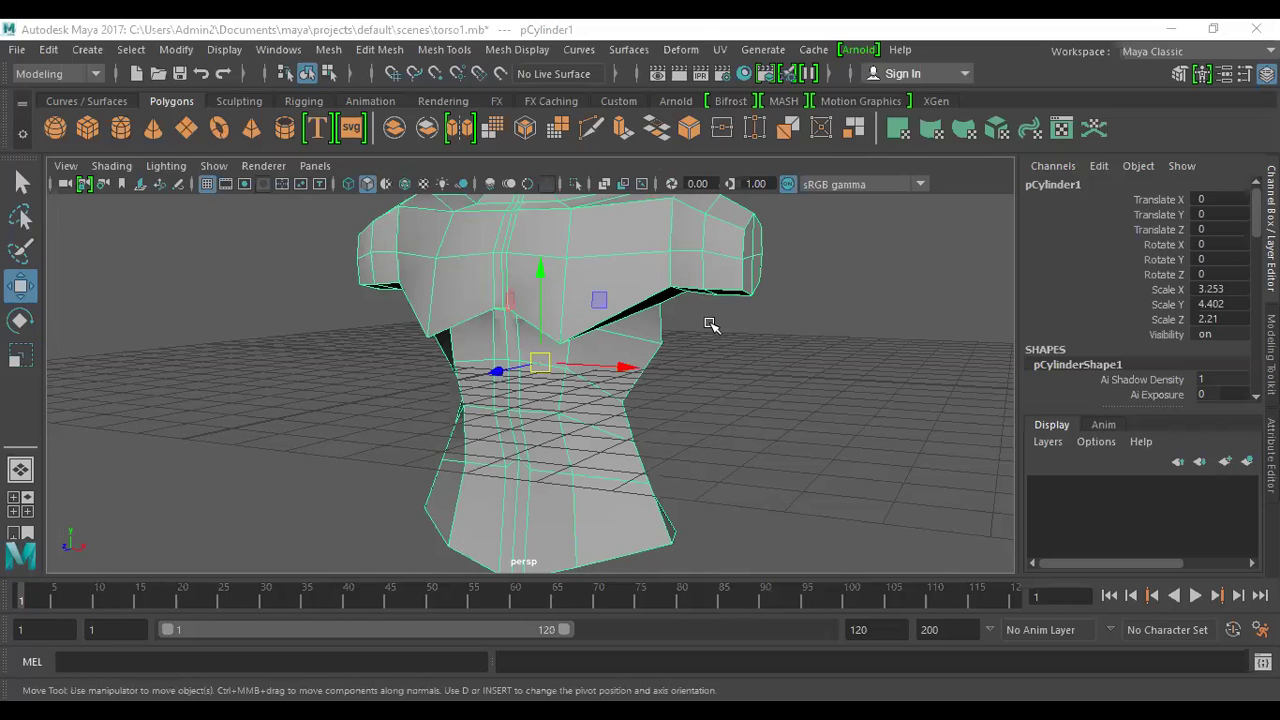
- Examine the torso mesh from several angles, focusing on the underside of the chest and the waist
{"action": "left_click_drag", "start_coordinate": [576, 394], "coordinate": [751, 399], "text": "alt"}
{"action": "scroll", "coordinate": [751, 399], "scroll_direction": "up", "scroll_amount": 1}
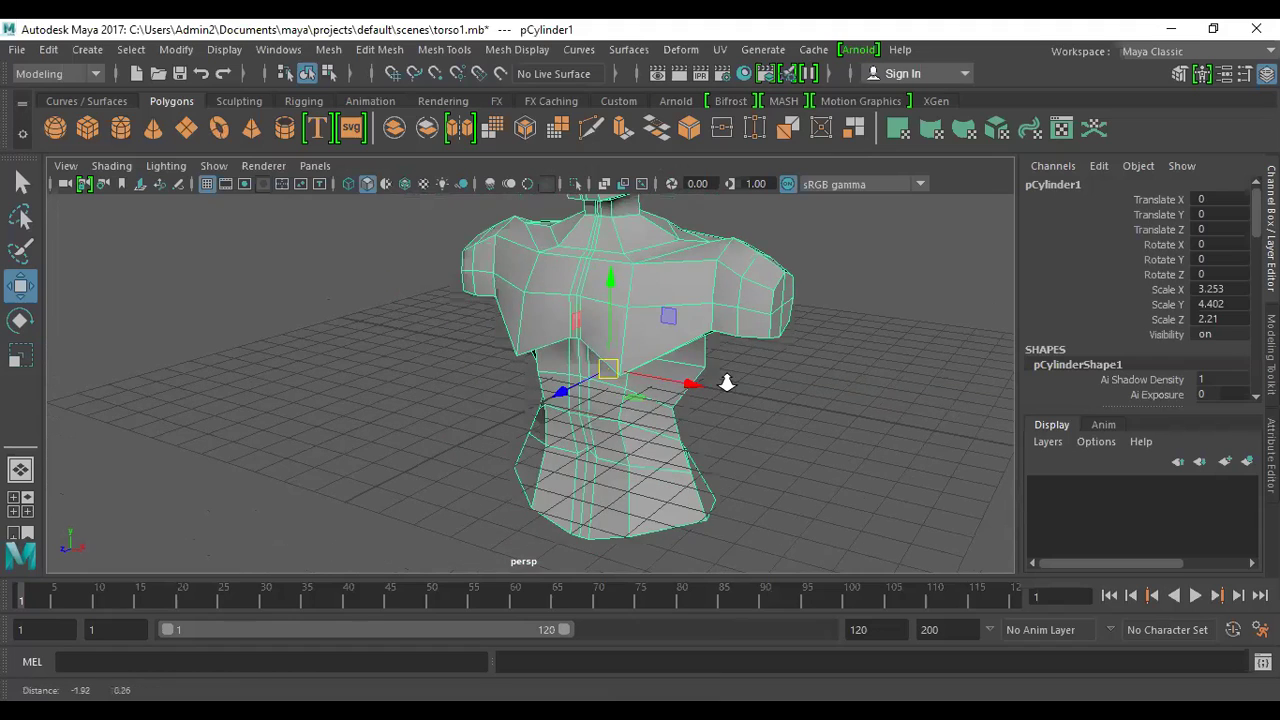
{"action": "scroll", "coordinate": [726, 380], "scroll_direction": "up", "scroll_amount": 3}
{"action": "scroll", "coordinate": [634, 463], "scroll_direction": "down", "scroll_amount": 2}
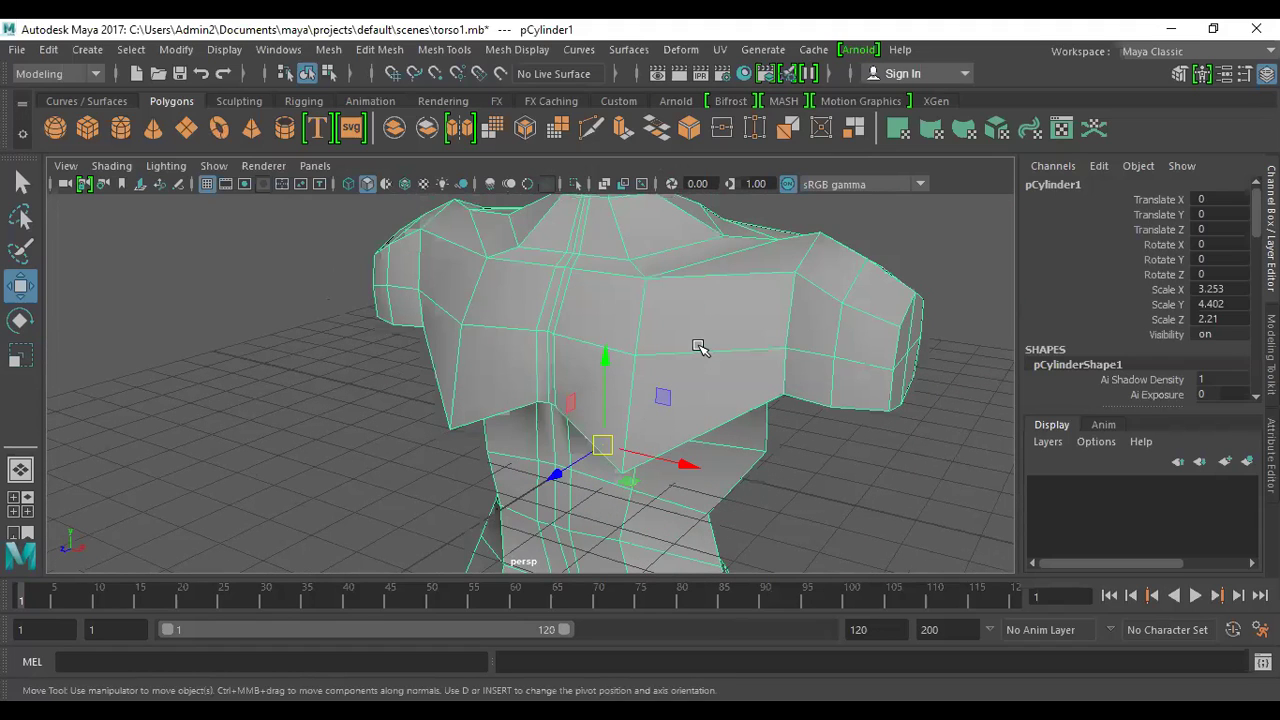
{"action": "left_click_drag", "start_coordinate": [720, 397], "coordinate": [689, 436], "text": "alt"}
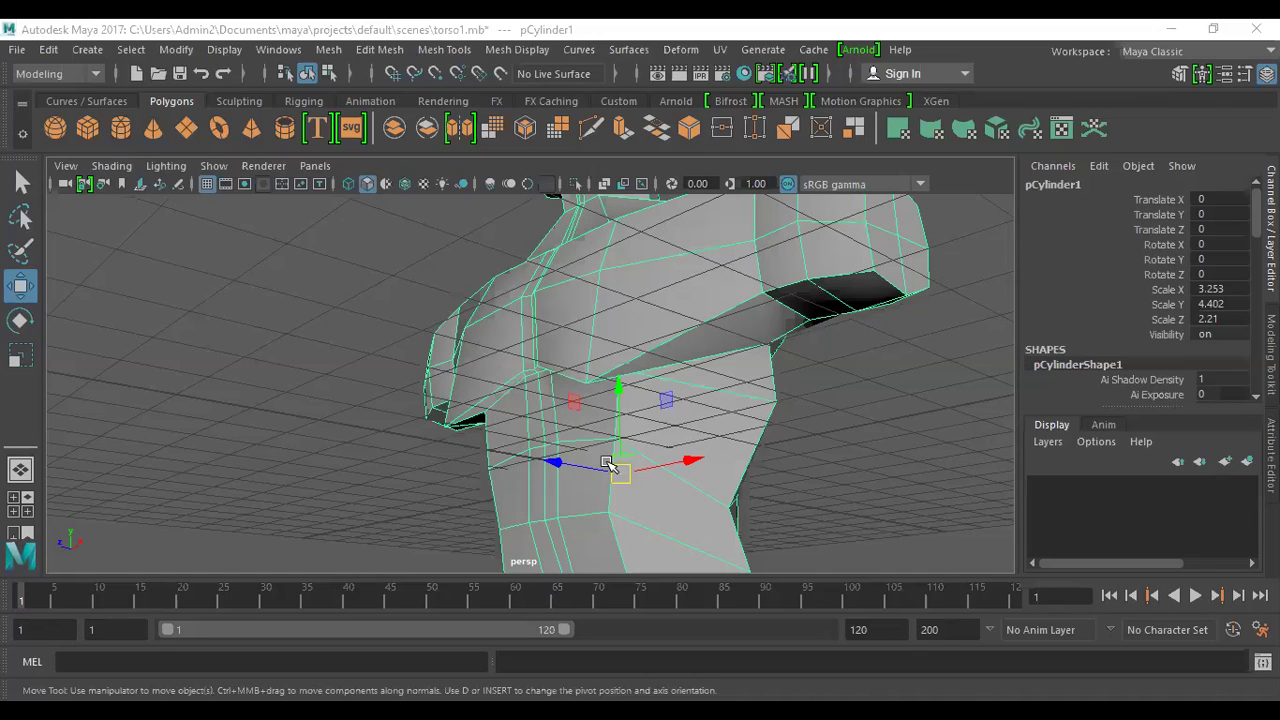
{"action": "right_click_drag", "start_coordinate": [691, 460], "coordinate": [602, 420], "text": "alt"}
{"action": "left_click_drag", "start_coordinate": [602, 420], "coordinate": [648, 466], "text": "alt"}
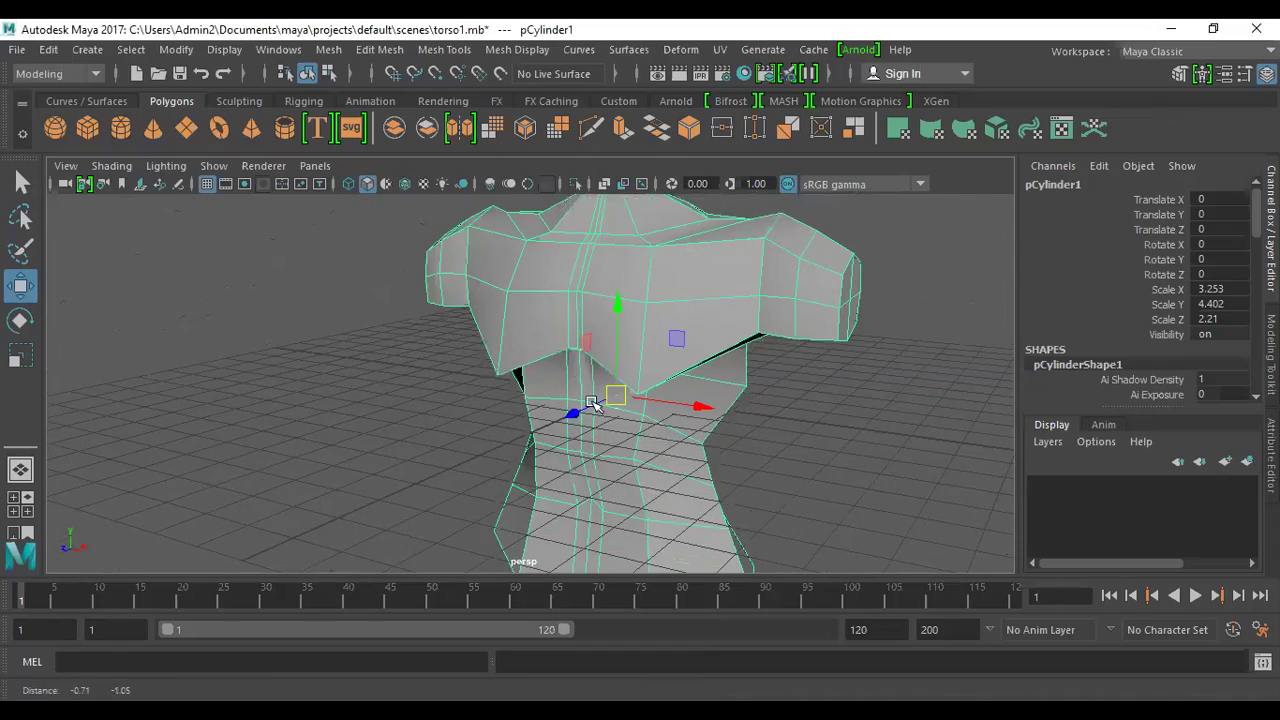
{"action": "right_click_drag", "start_coordinate": [596, 404], "coordinate": [705, 499], "text": "alt"}
{"action": "left_click_drag", "start_coordinate": [705, 499], "coordinate": [657, 491], "text": "alt"}
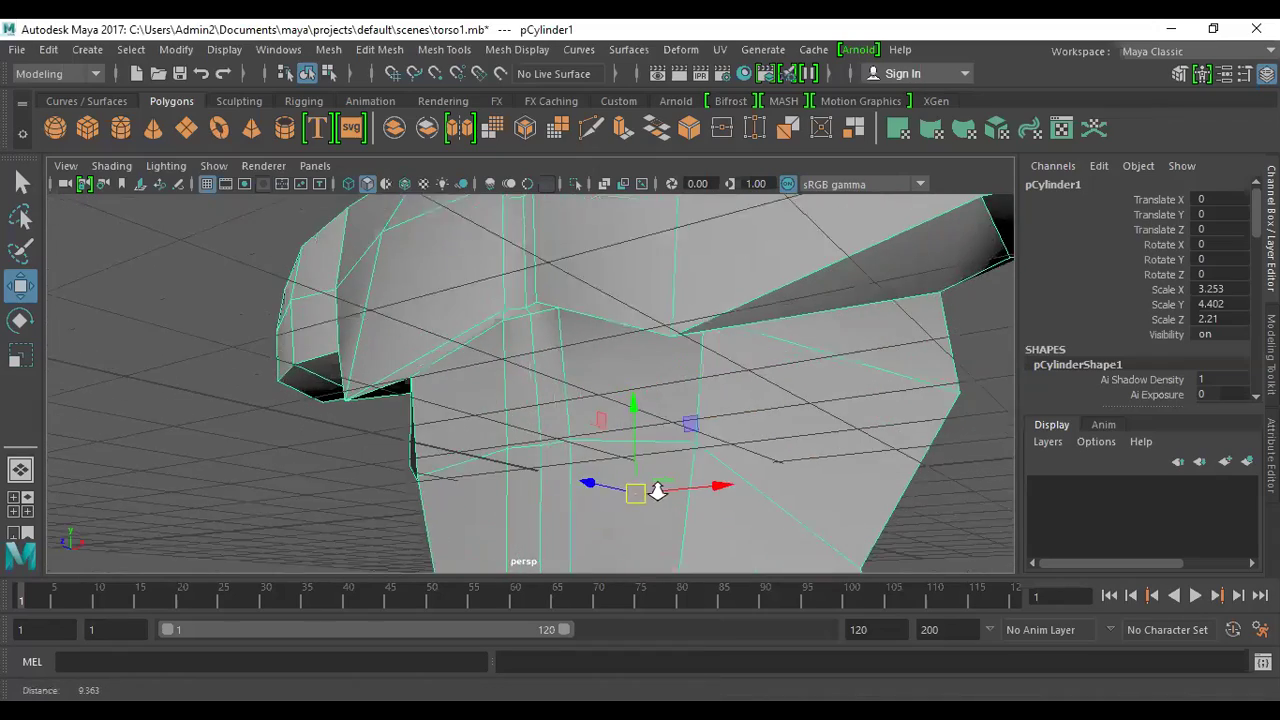
{"action": "right_click_drag", "start_coordinate": [657, 491], "coordinate": [605, 476], "text": "alt"}
{"action": "left_click_drag", "start_coordinate": [605, 476], "coordinate": [654, 463], "text": "alt"}
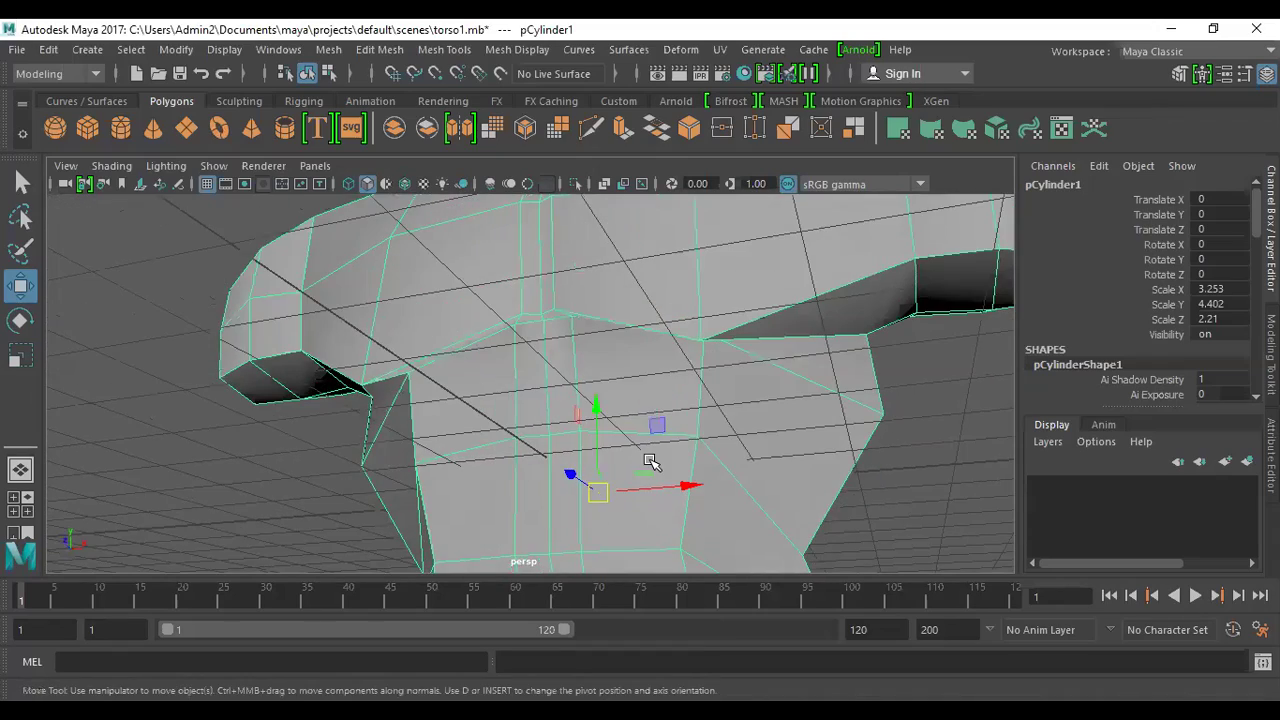
{"action": "left_click_drag", "start_coordinate": [733, 448], "coordinate": [748, 503], "text": "alt"}
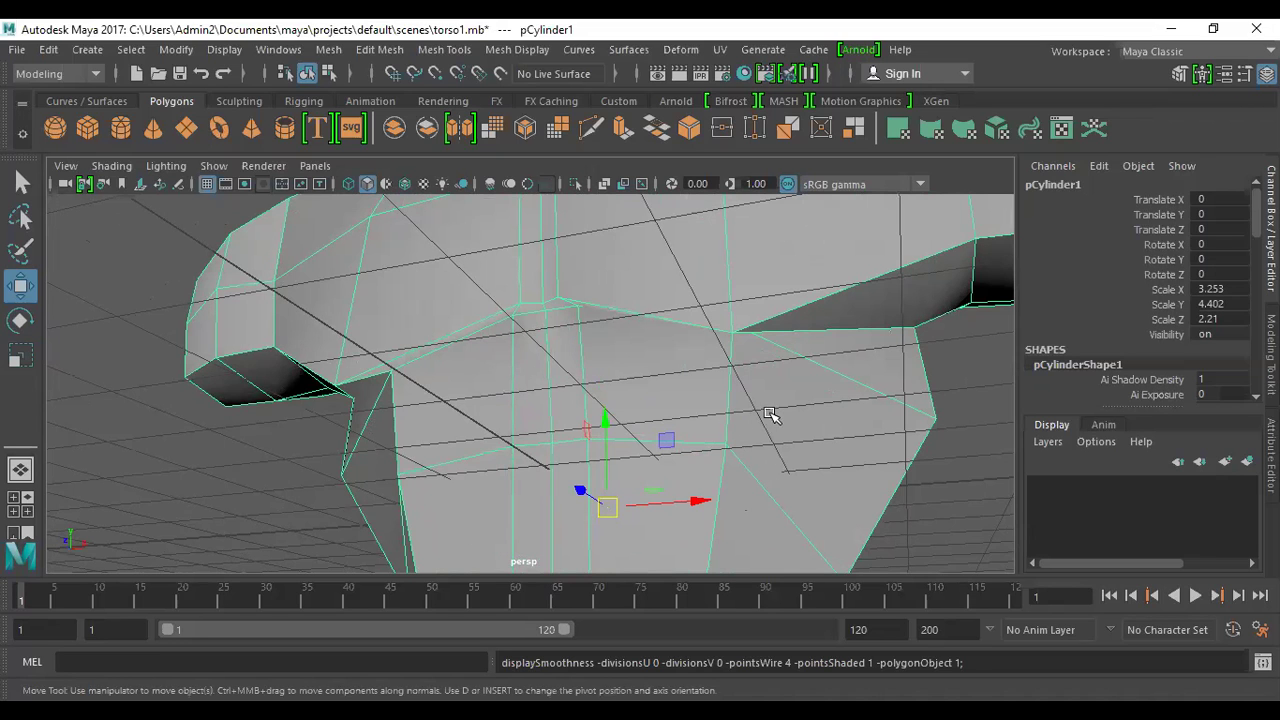
{"action": "right_click_drag", "start_coordinate": [766, 414], "coordinate": [530, 392], "text": "alt"}
{"action": "left_click_drag", "start_coordinate": [530, 392], "coordinate": [578, 414], "text": "alt"}
- Inspect the abdomen in smooth mesh preview, and return to the unsmoothed display
{"action": "key", "text": "3"}
{"action": "right_click_drag", "start_coordinate": [574, 374], "coordinate": [643, 420], "text": "alt"}
{"action": "left_click_drag", "start_coordinate": [643, 420], "coordinate": [726, 449], "text": "alt"}
{"action": "right_click_drag", "start_coordinate": [726, 449], "coordinate": [563, 380], "text": "alt"}
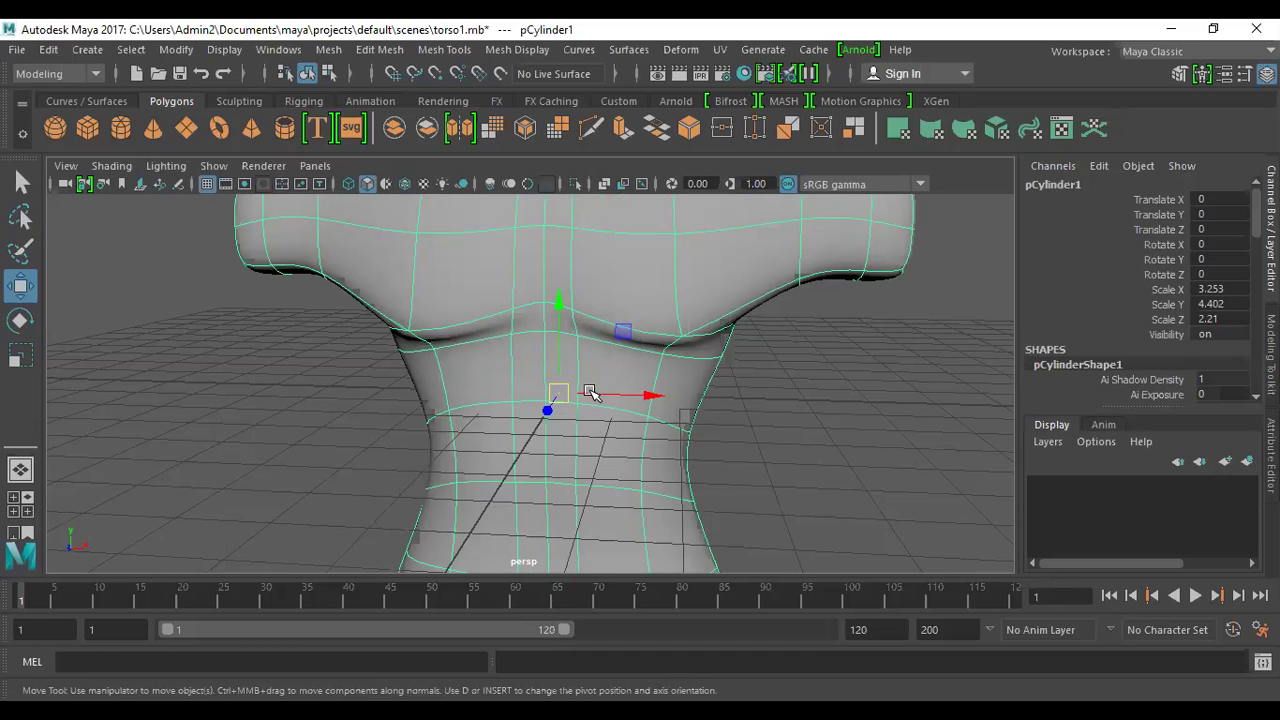
{"action": "left_click_drag", "start_coordinate": [586, 400], "coordinate": [549, 364], "text": "alt"}
{"action": "left_click_drag", "start_coordinate": [678, 454], "coordinate": [634, 397], "text": "alt"}
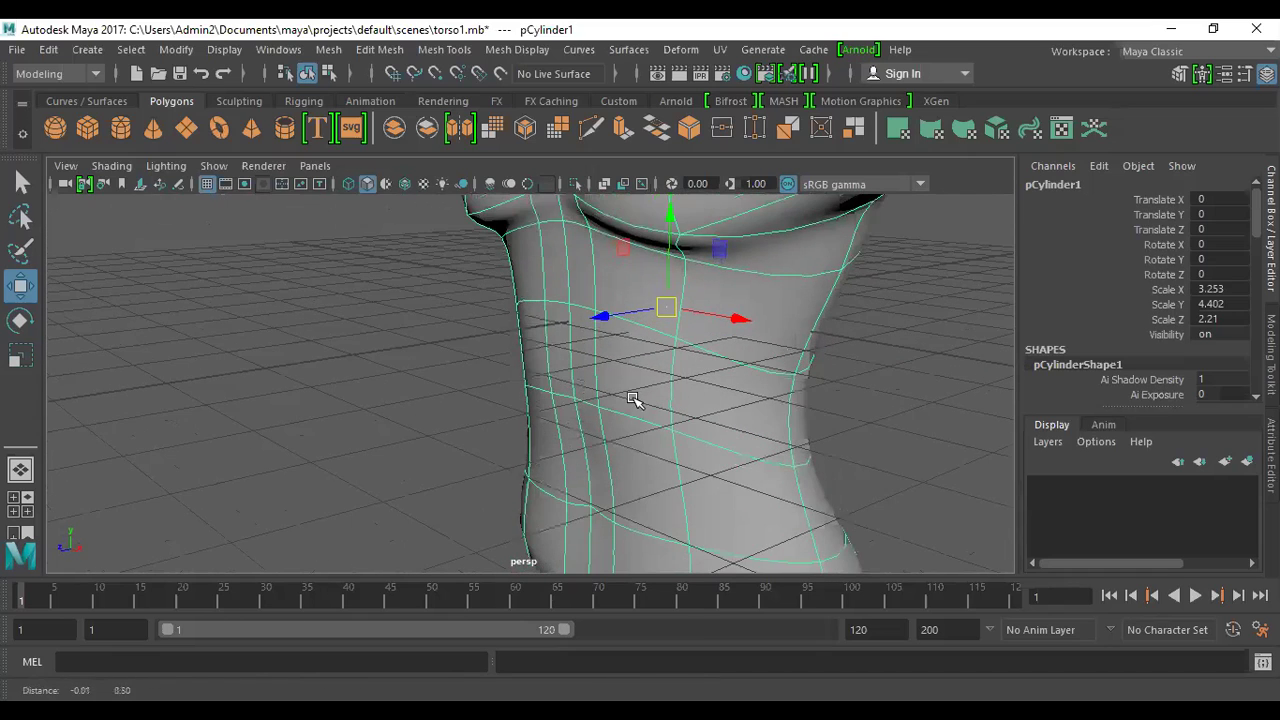
{"action": "left_click_drag", "start_coordinate": [617, 320], "coordinate": [666, 320], "text": "alt"}
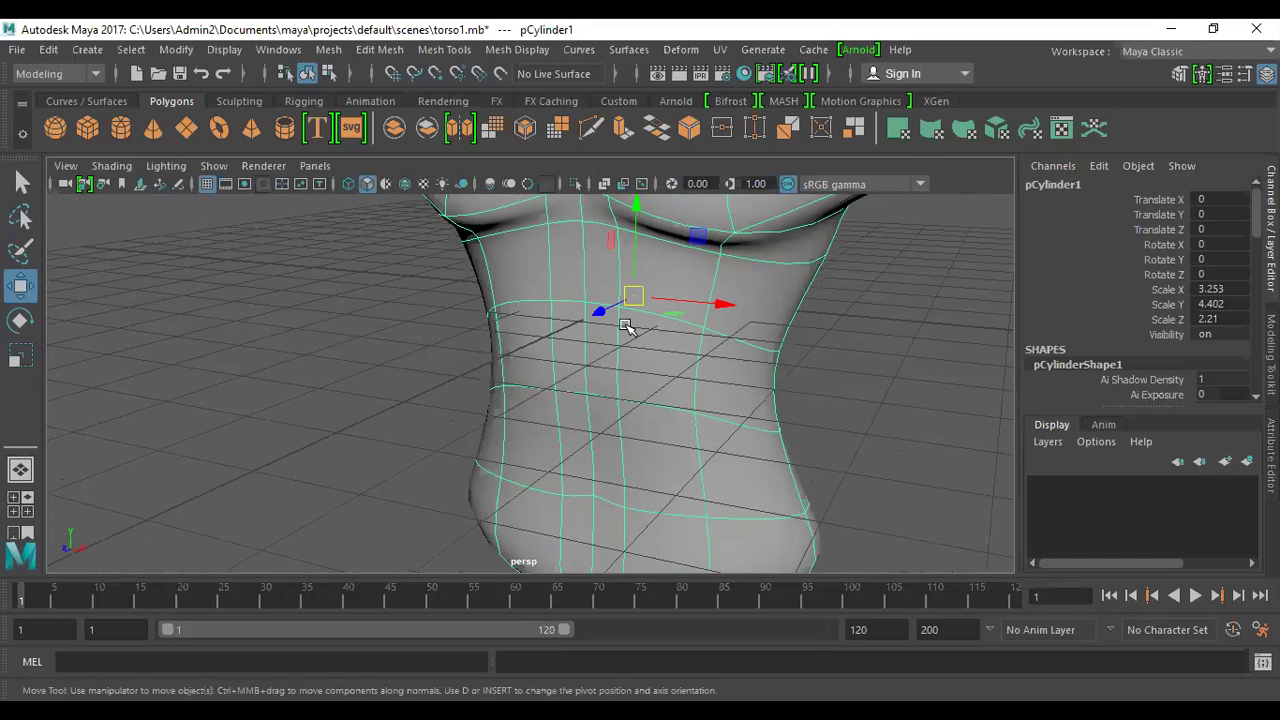
{"action": "key", "text": "1"}
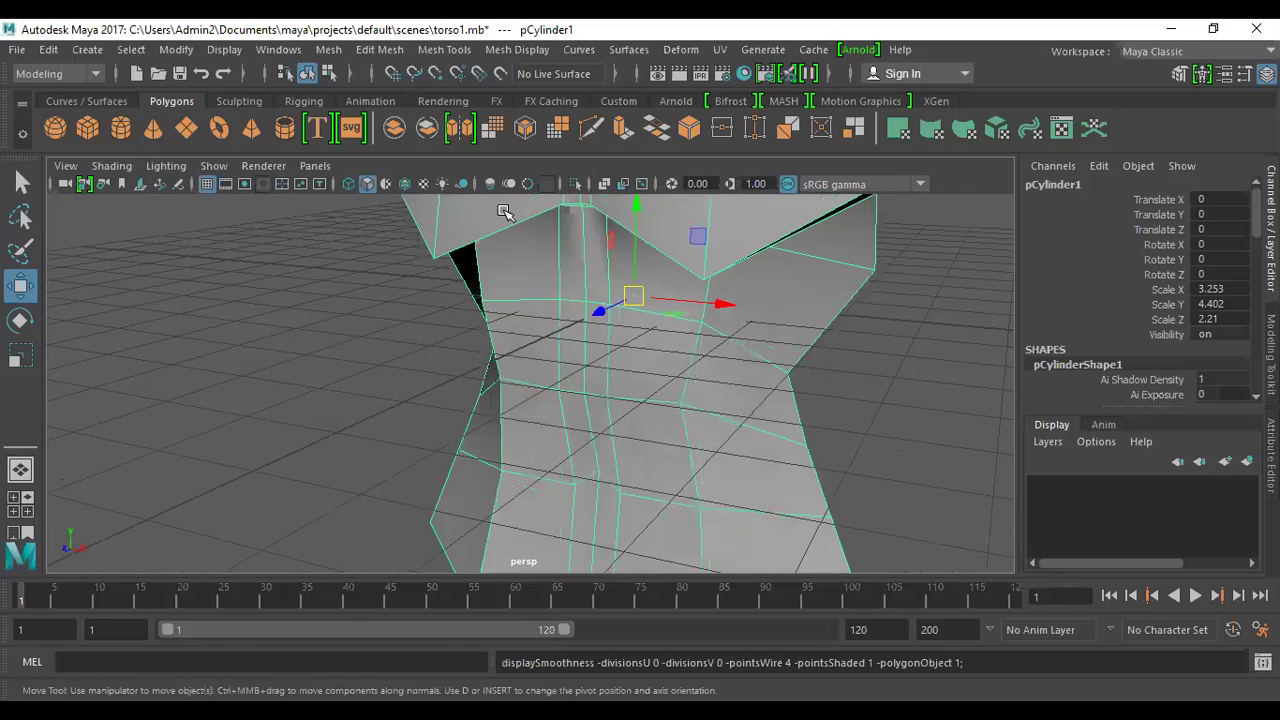
- Raise the three central front vertices just below the chest to arch the rib line, and check the shape in smooth preview
{"action": "right_click_drag", "start_coordinate": [517, 220], "coordinate": [657, 348]}
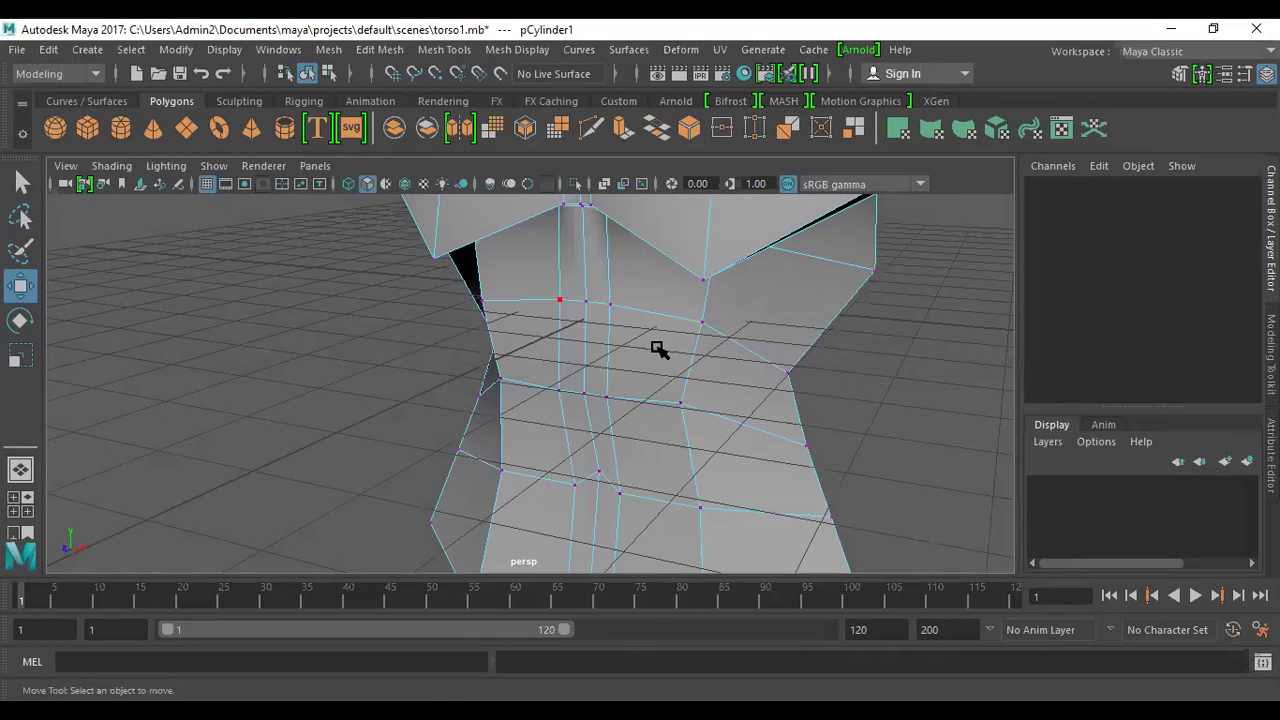
{"action": "left_click", "coordinate": [609, 303]}
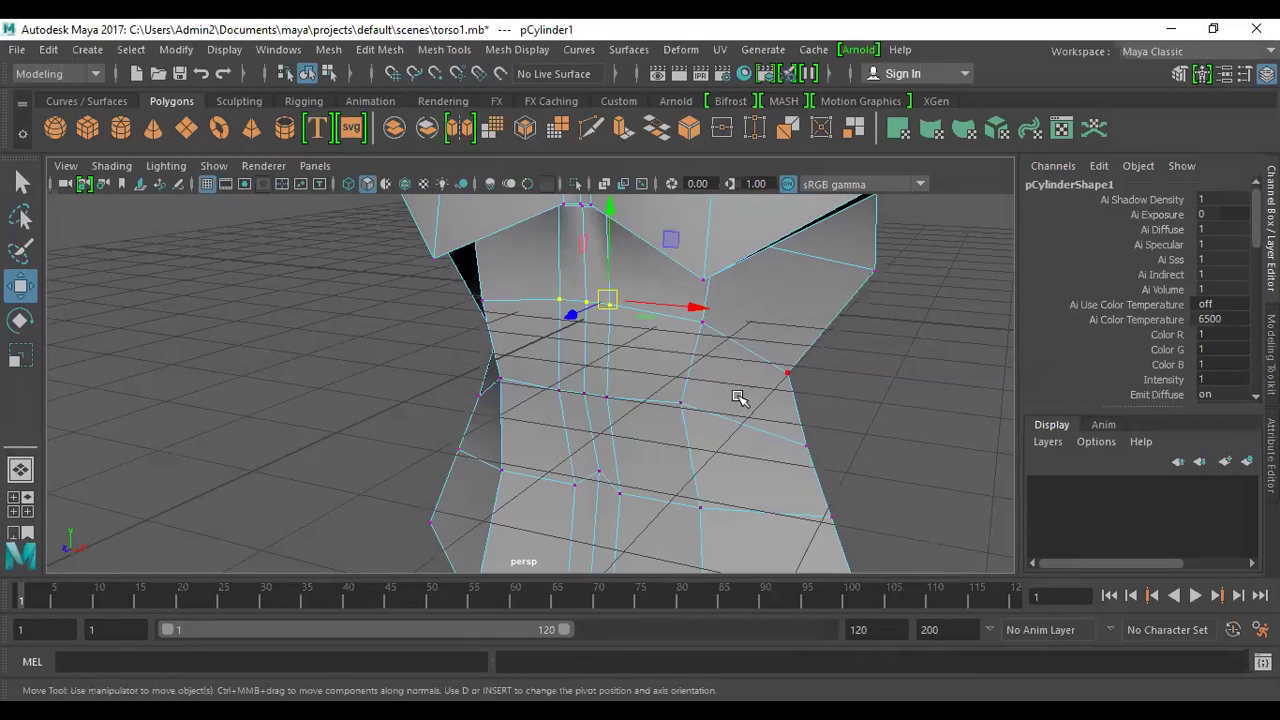
{"action": "left_click_drag", "start_coordinate": [734, 397], "coordinate": [730, 395], "text": "alt"}
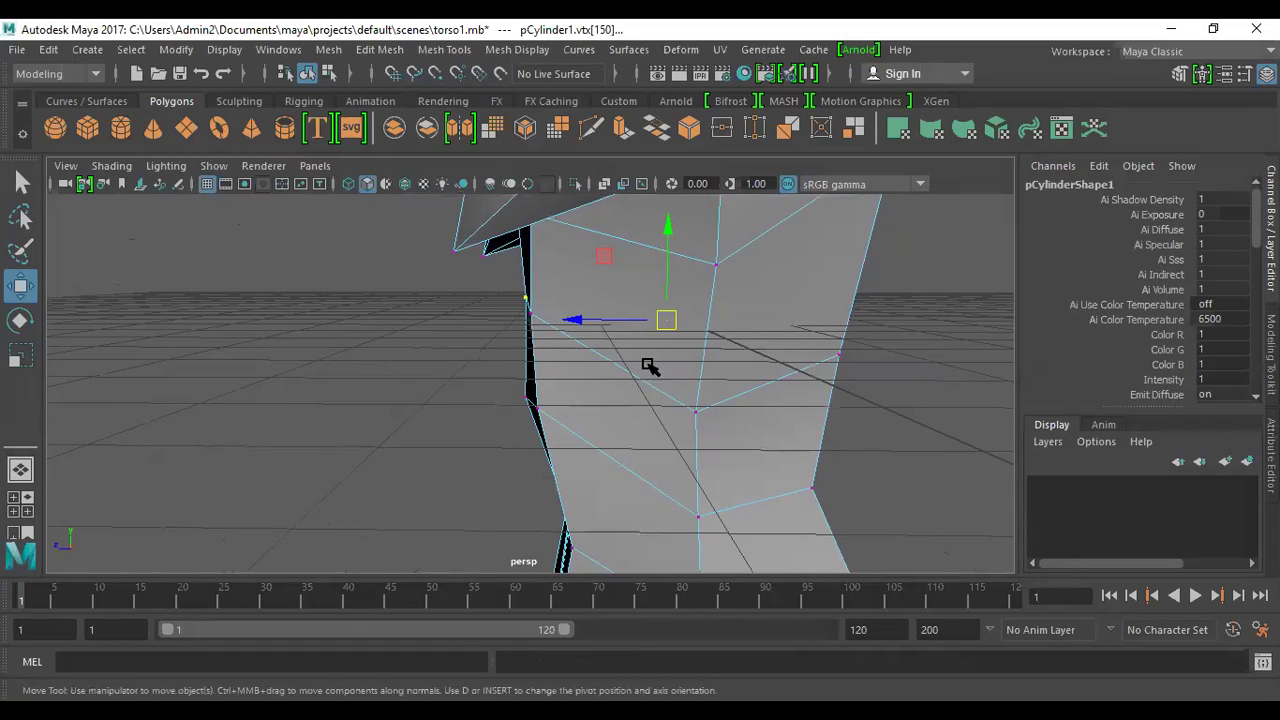
{"action": "left_click_drag", "start_coordinate": [648, 366], "coordinate": [675, 364], "text": "alt"}
{"action": "left_click_drag", "start_coordinate": [668, 252], "coordinate": [929, 508]}
{"action": "left_click_drag", "start_coordinate": [585, 370], "coordinate": [612, 243], "text": "alt"}
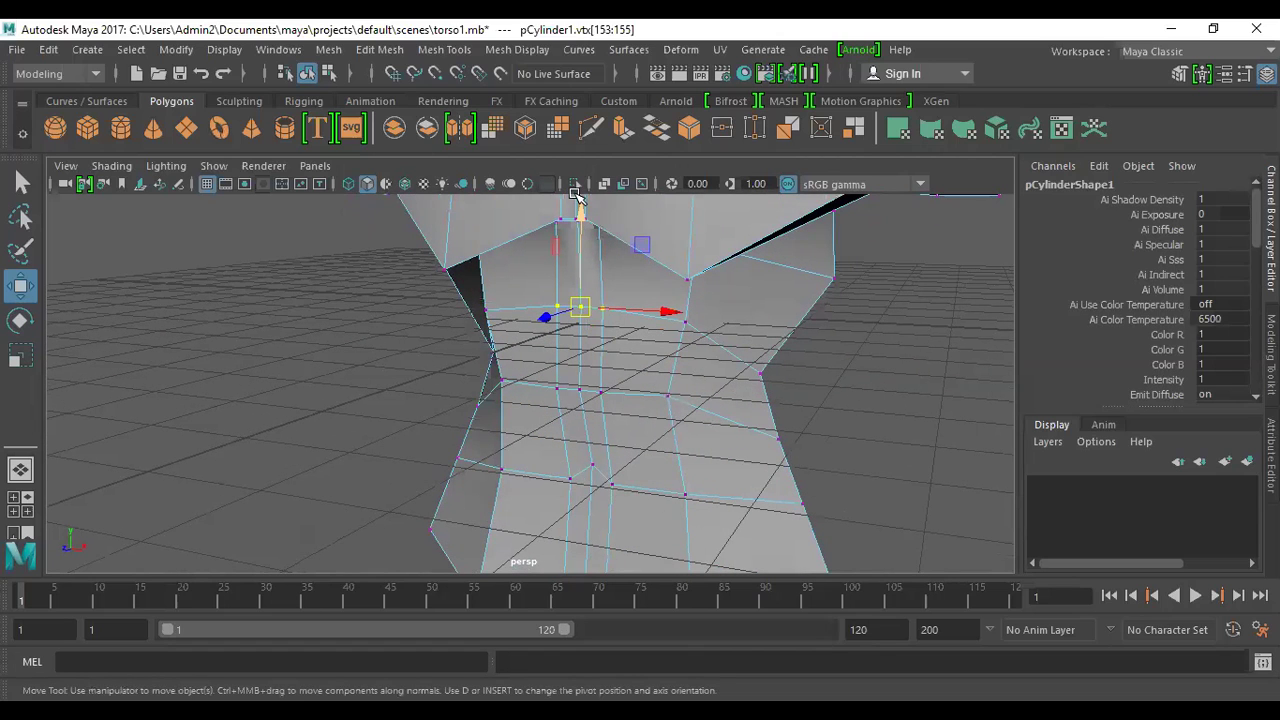
{"action": "left_click_drag", "start_coordinate": [577, 197], "coordinate": [581, 205]}
{"action": "key", "text": "3"}
{"action": "left_click_drag", "start_coordinate": [640, 374], "coordinate": [578, 193], "text": "alt"}
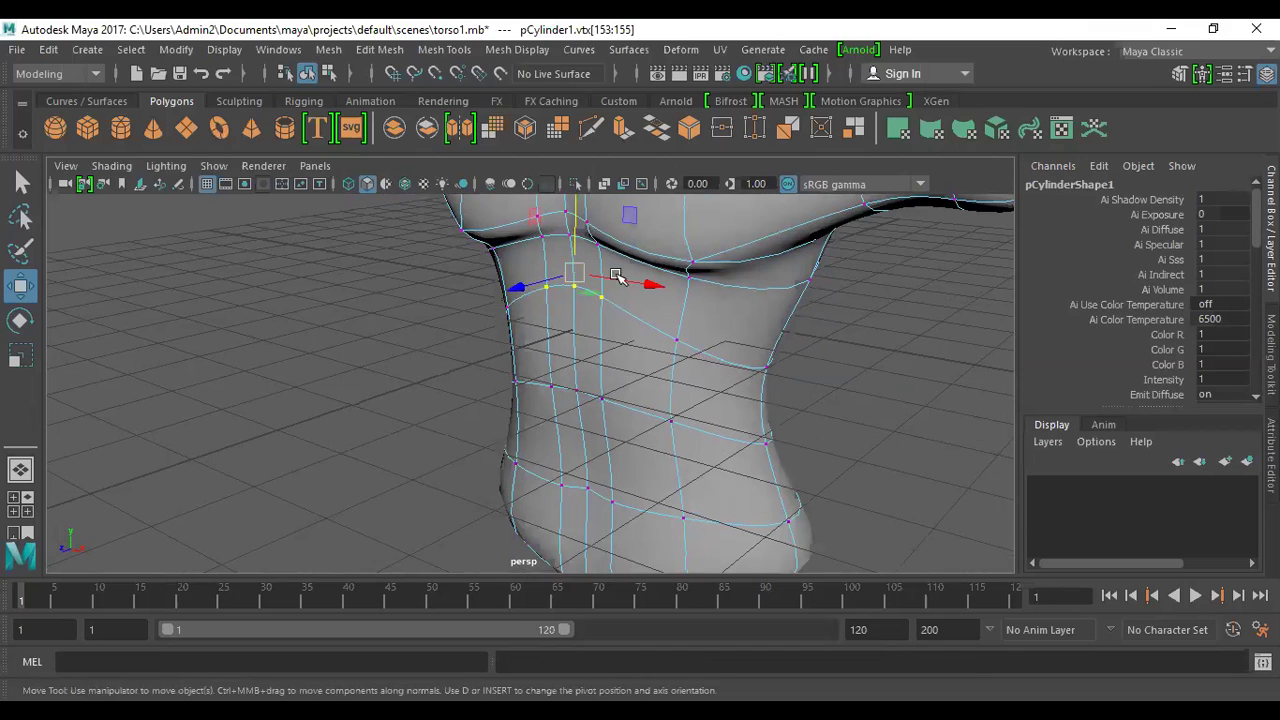
{"action": "right_click_drag", "start_coordinate": [583, 305], "coordinate": [686, 417], "text": "alt"}
{"action": "middle_click_drag", "start_coordinate": [686, 417], "coordinate": [742, 521], "text": "alt"}
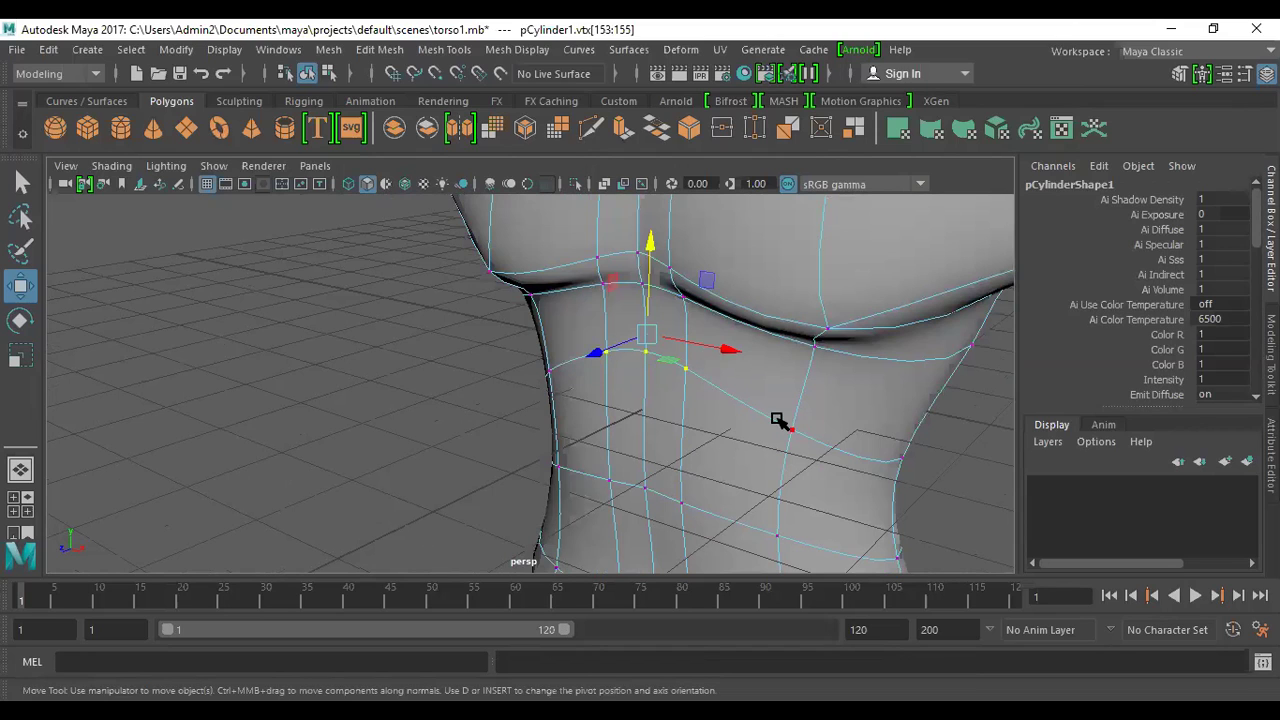
- Add offset edge loops on both sides of the arched rib-line loop on the unsmoothed mesh
{"action": "key", "text": "1"}
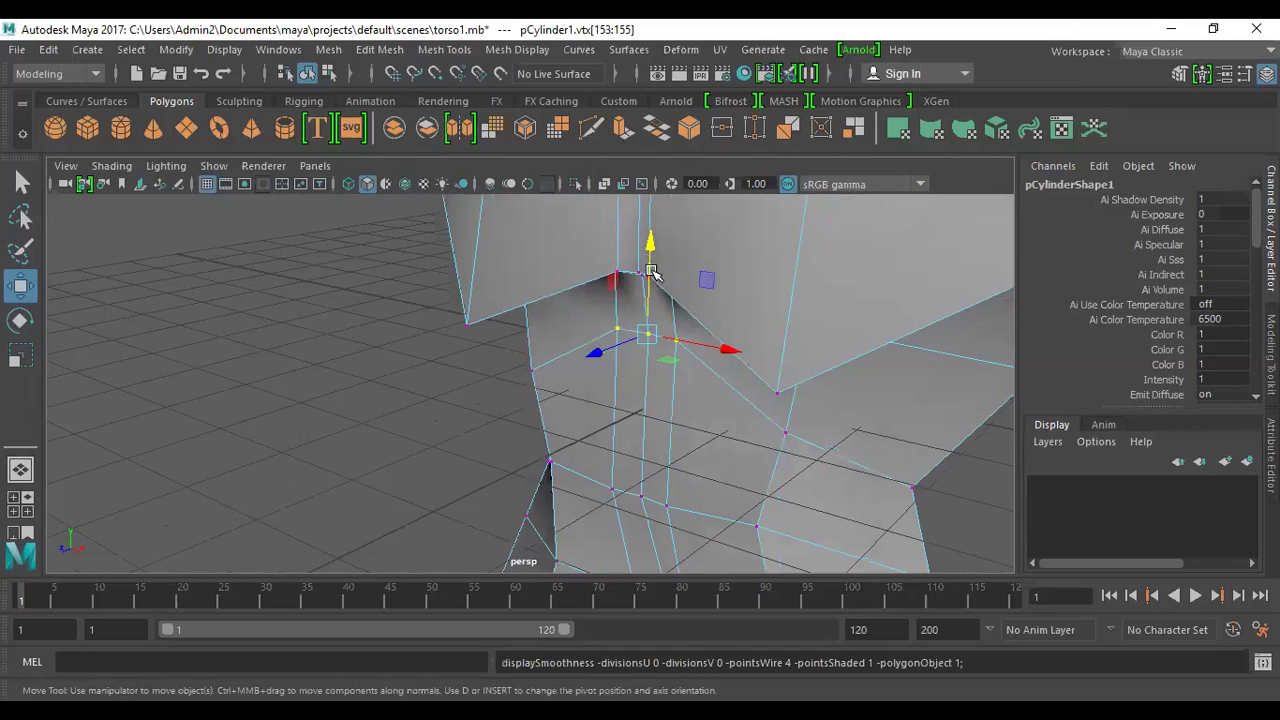
{"action": "left_click", "coordinate": [458, 52]}
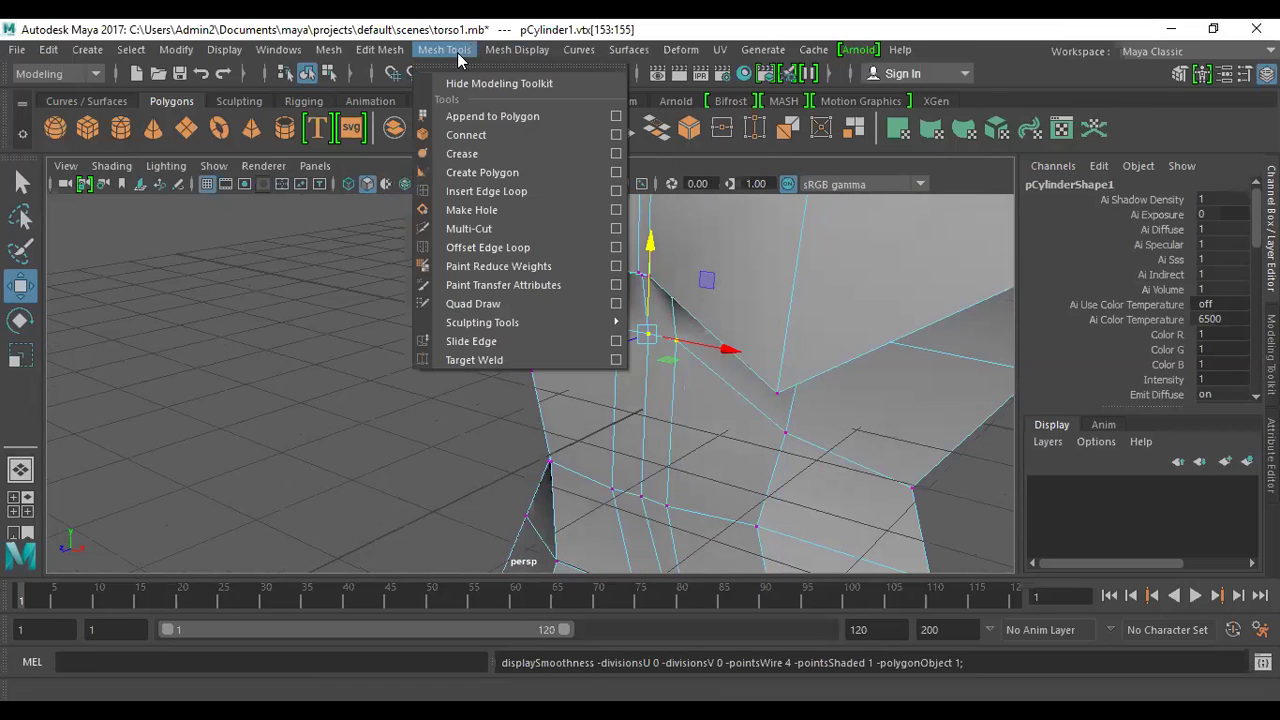
{"action": "left_click", "coordinate": [497, 248]}
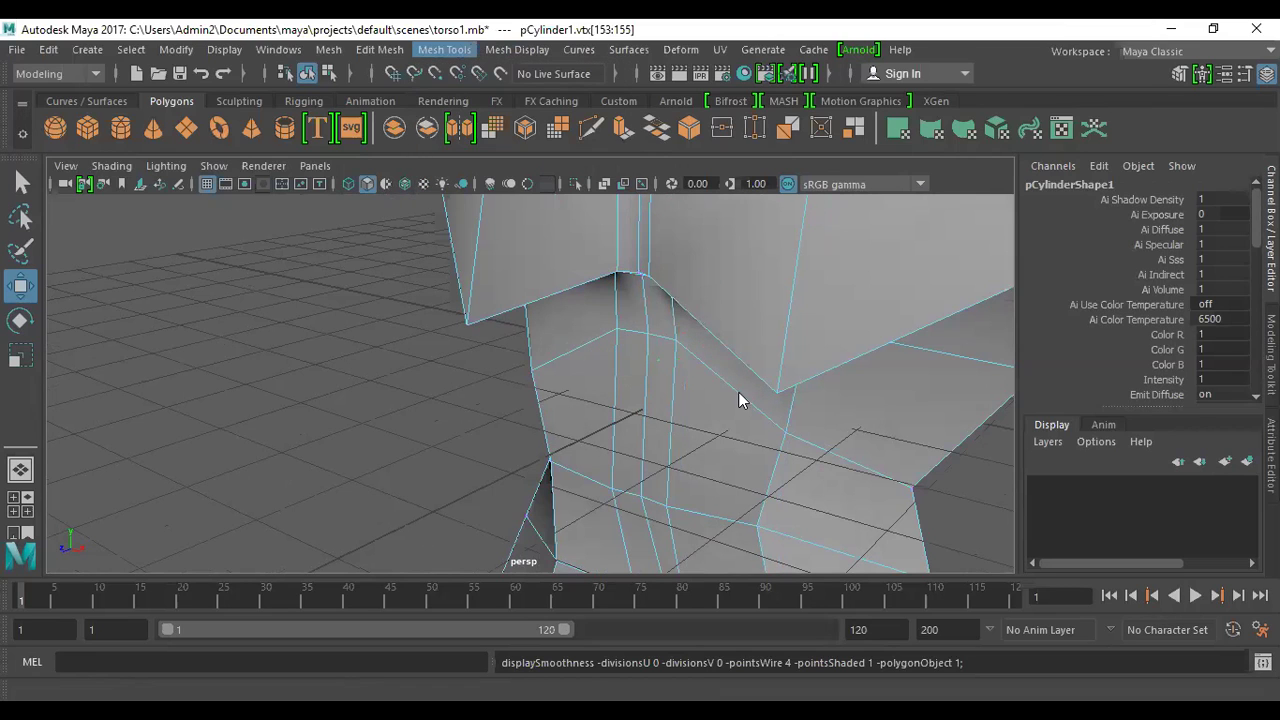
{"action": "left_click_drag", "start_coordinate": [728, 388], "coordinate": [709, 335]}
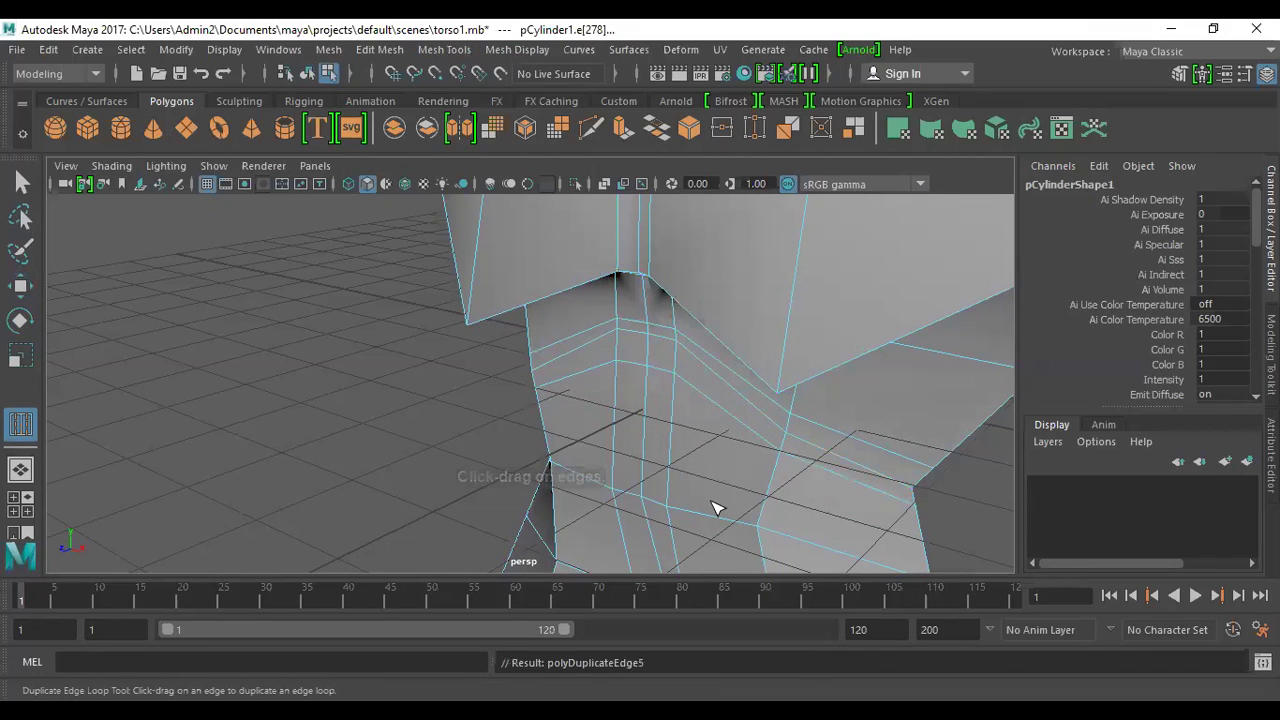
{"action": "key", "text": "w"}
- Push the front edges of the middle rib-line loop inward along Z, using smooth preview
{"action": "left_click", "coordinate": [678, 395]}
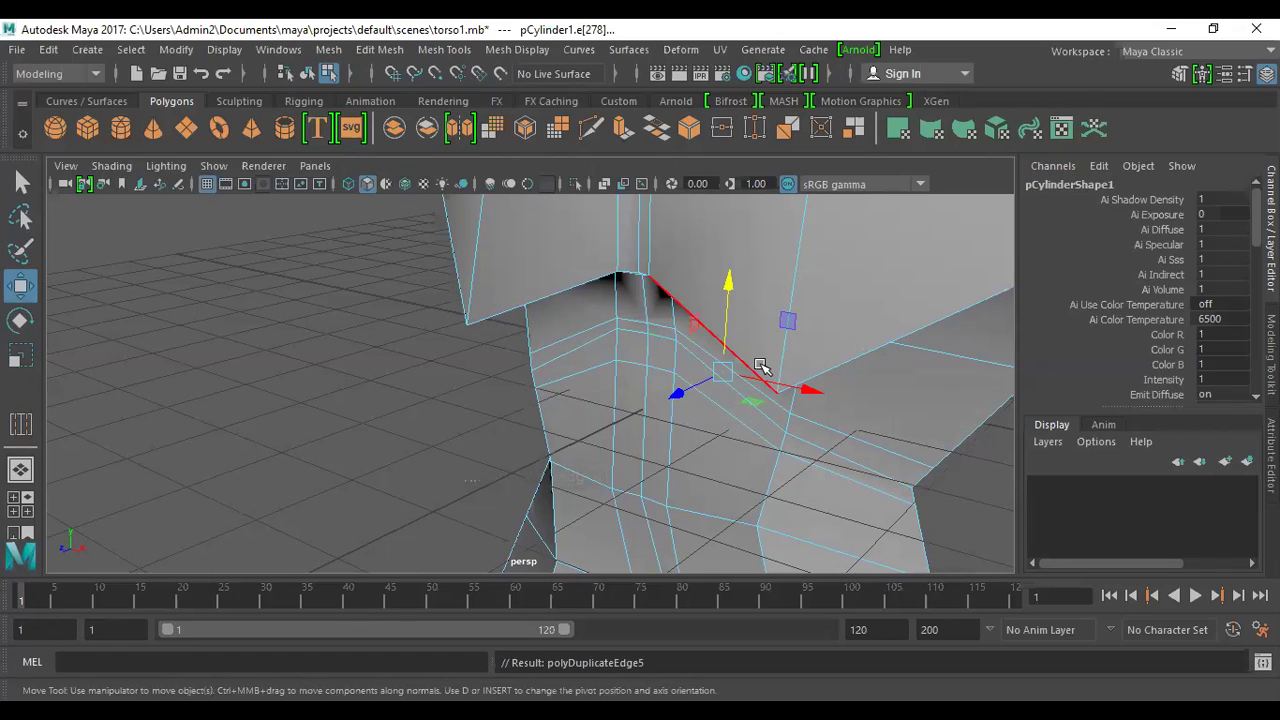
{"action": "left_click", "coordinate": [665, 340]}
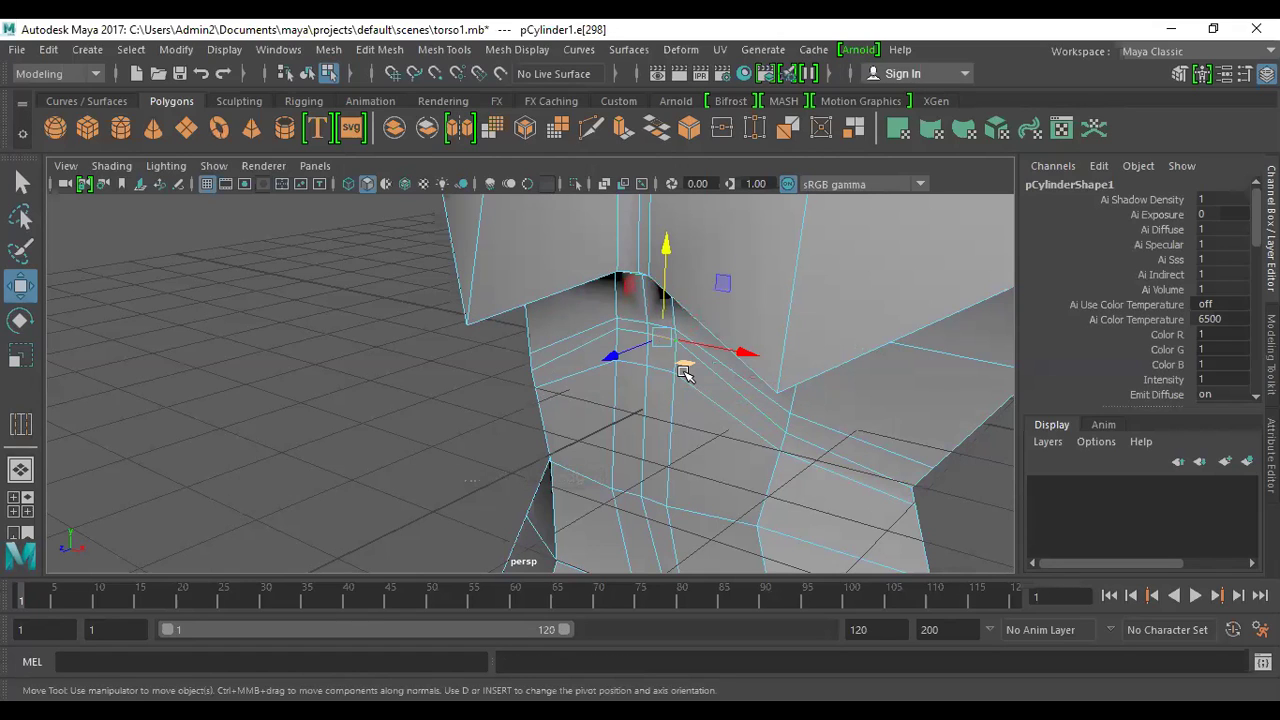
{"action": "right_click_drag", "start_coordinate": [292, 412], "coordinate": [298, 412], "text": "alt"}
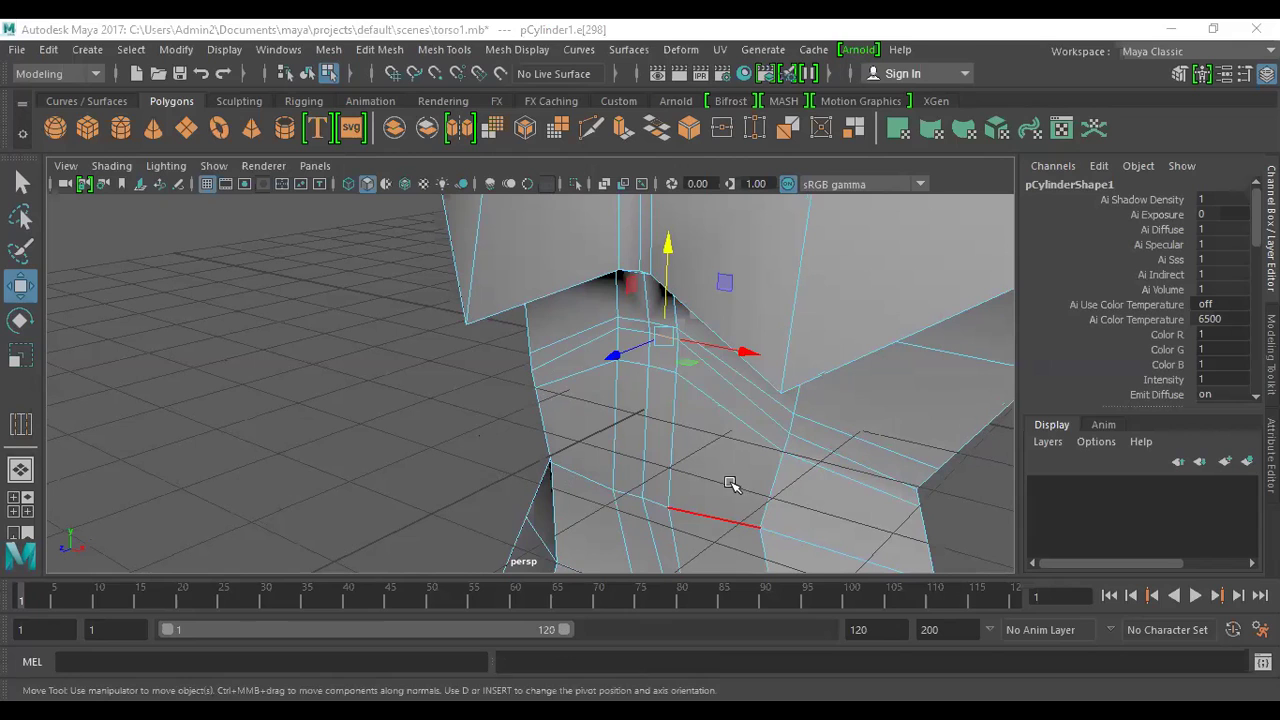
{"action": "left_click_drag", "start_coordinate": [775, 460], "coordinate": [786, 283], "text": "alt"}
{"action": "middle_click_drag", "start_coordinate": [778, 280], "coordinate": [741, 372], "text": "alt"}
{"action": "right_click_drag", "start_coordinate": [741, 372], "coordinate": [718, 338], "text": "alt"}
{"action": "left_click_drag", "start_coordinate": [718, 338], "coordinate": [768, 402], "text": "alt"}
{"action": "right_click_drag", "start_coordinate": [768, 402], "coordinate": [791, 480], "text": "alt"}
{"action": "middle_click_drag", "start_coordinate": [755, 400], "coordinate": [757, 403], "text": "alt"}
{"action": "left_click_drag", "start_coordinate": [756, 402], "coordinate": [660, 370], "text": "alt"}
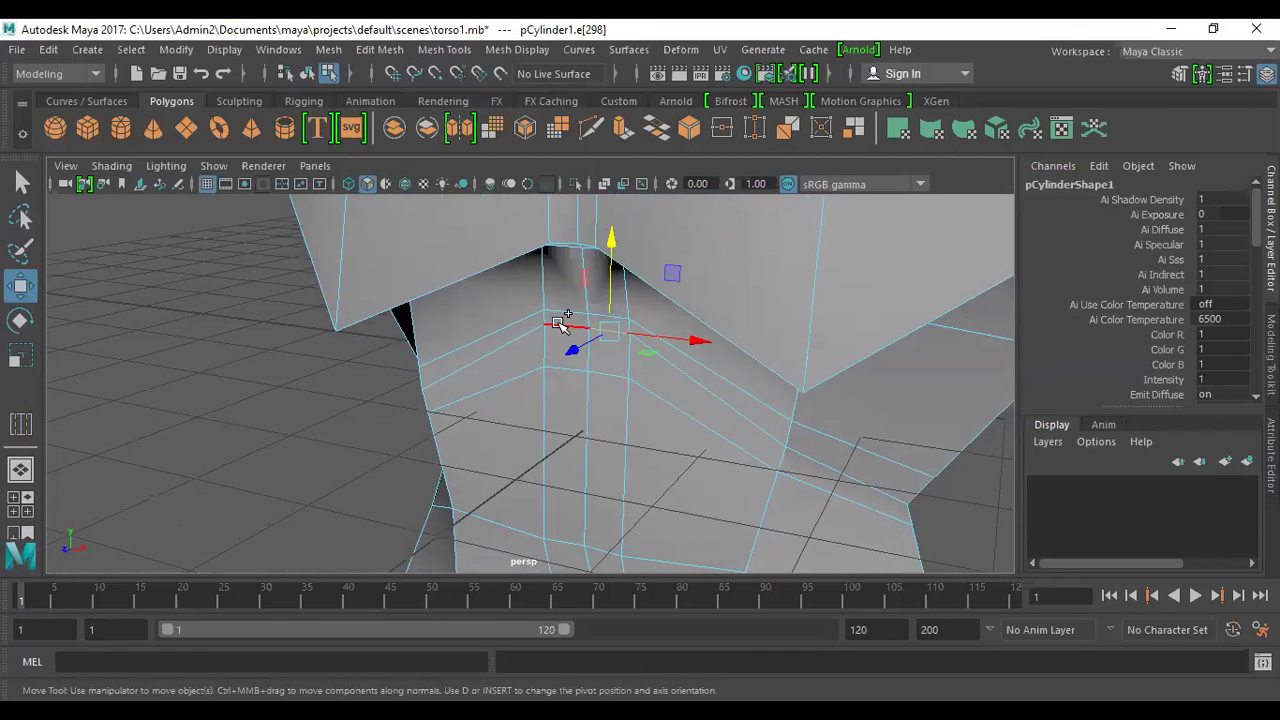
{"action": "left_click", "coordinate": [523, 346]}
{"action": "left_click_drag", "start_coordinate": [694, 414], "coordinate": [594, 446], "text": "alt"}
{"action": "key", "text": "3"}
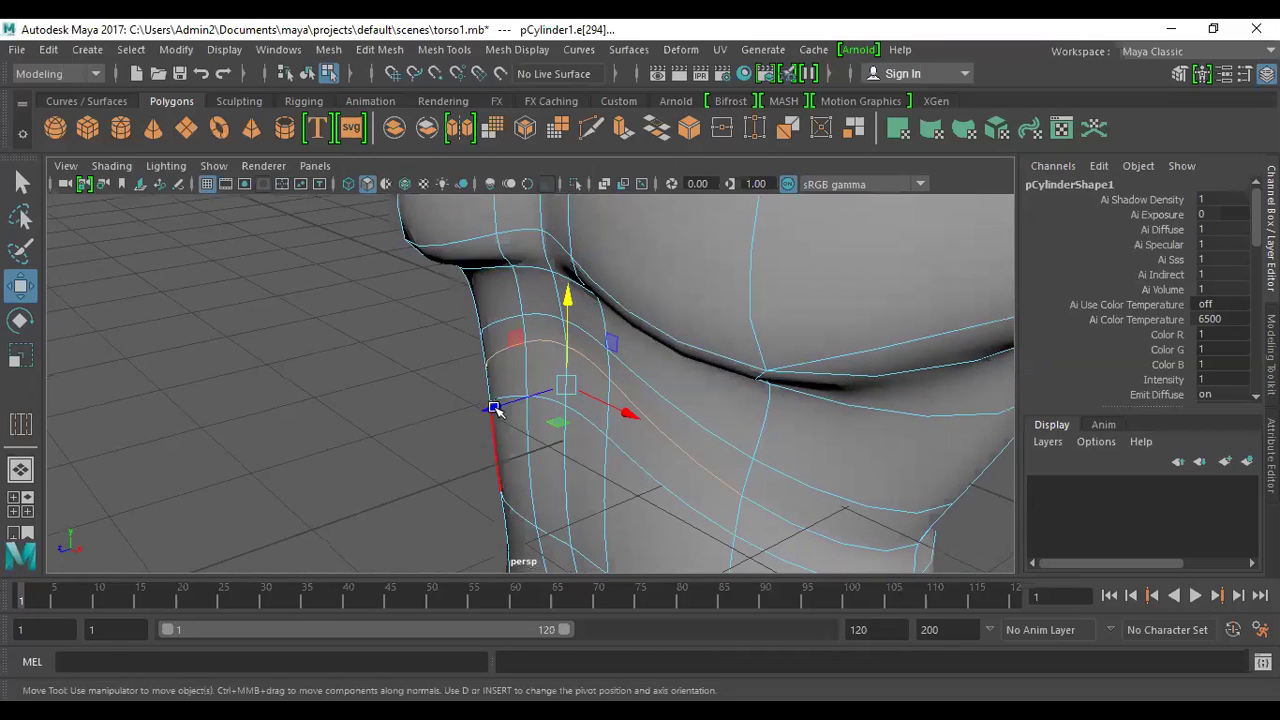
{"action": "left_click_drag", "start_coordinate": [494, 407], "coordinate": [510, 402]}
- Push the selected rib-line edges slightly further inward to deepen the crease below the chest
{"action": "left_click_drag", "start_coordinate": [686, 420], "coordinate": [717, 394], "text": "alt"}
{"action": "right_click_drag", "start_coordinate": [717, 394], "coordinate": [661, 404], "text": "alt"}
{"action": "mouse_move", "coordinate": [661, 404]}
{"action": "left_mouse_down", "text": "alt"}
{"action": "mouse_move", "coordinate": [846, 409]}
{"action": "mouse_move", "coordinate": [909, 380]}
{"action": "mouse_move", "coordinate": [657, 394]}
{"action": "left_mouse_up", "text": "alt"}
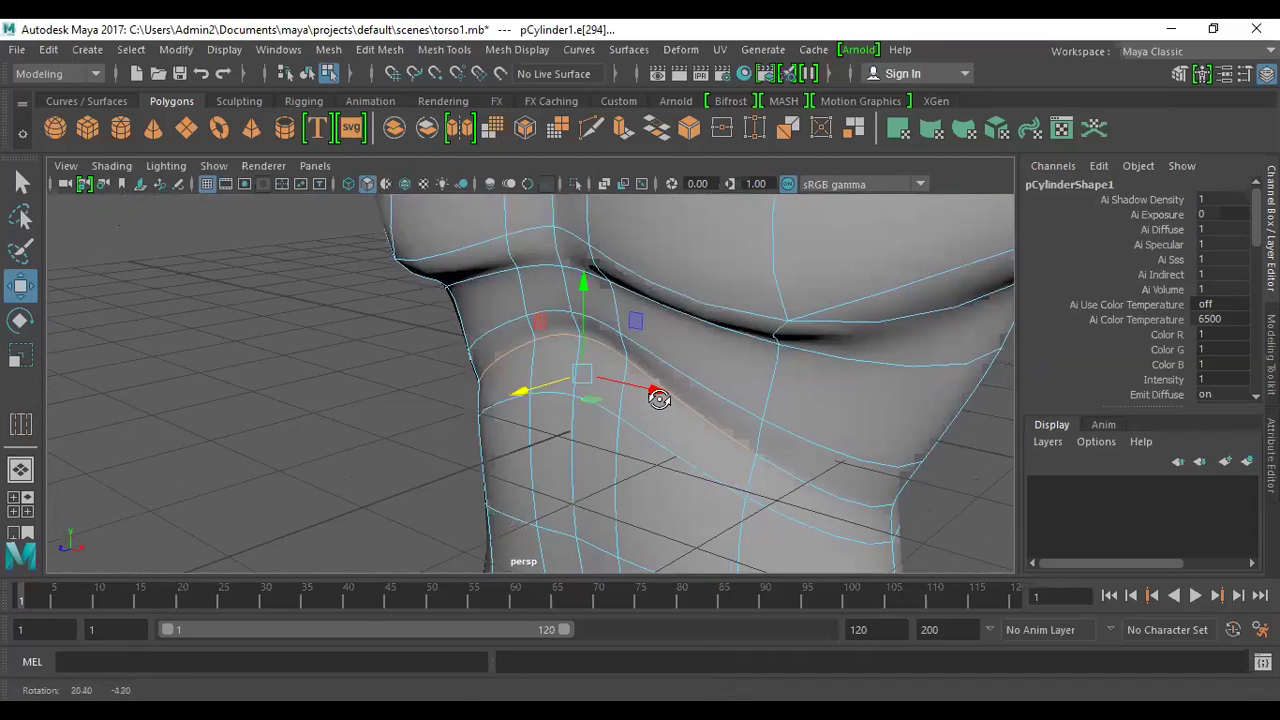
{"action": "left_click_drag", "start_coordinate": [523, 391], "coordinate": [531, 391]}
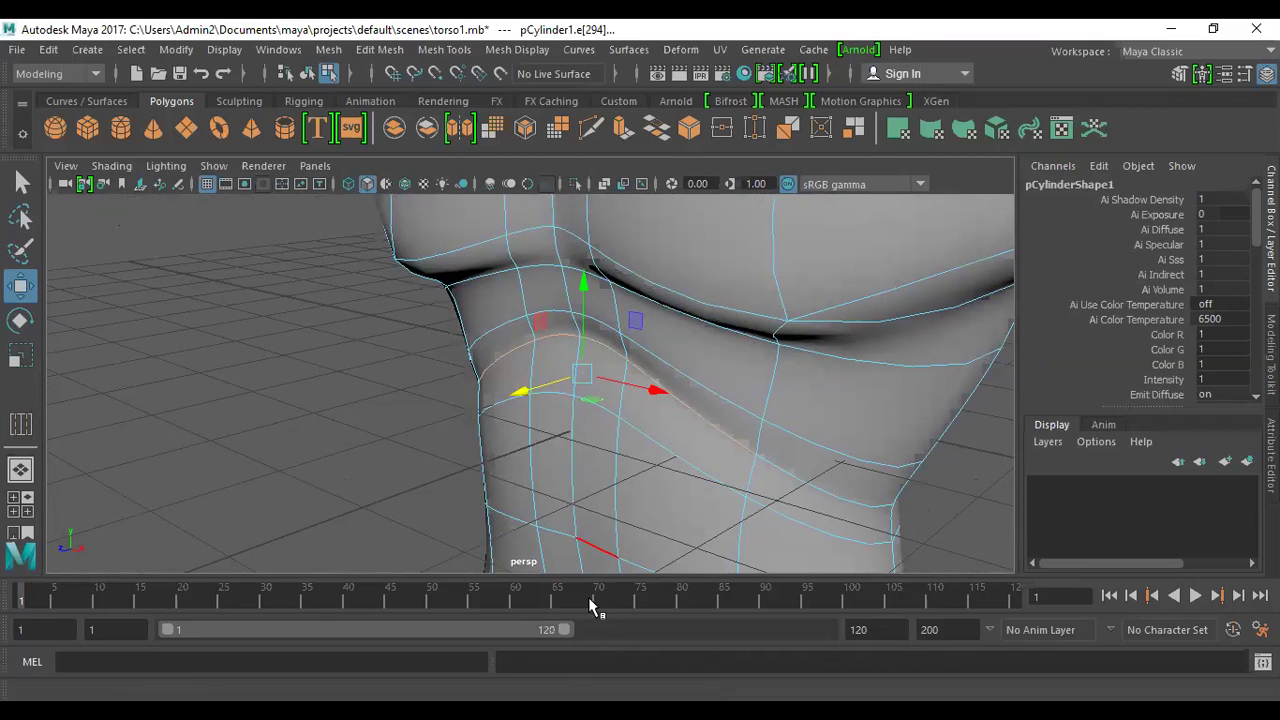
{"action": "scroll", "coordinate": [722, 453], "scroll_direction": "down", "scroll_amount": 3}
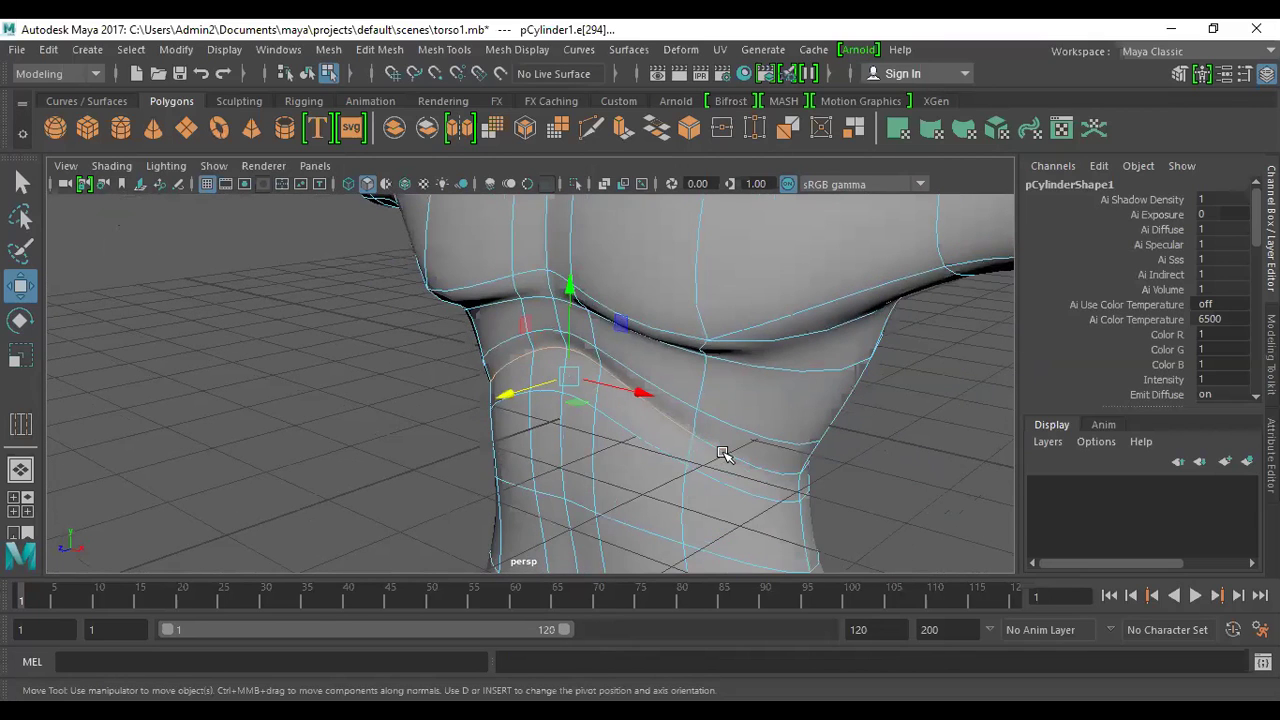
- Move the vertical edge at the centre of the chest slightly forward along Z
{"action": "left_click_drag", "start_coordinate": [725, 418], "coordinate": [601, 321], "text": "alt"}
{"action": "left_click", "coordinate": [628, 303]}
{"action": "left_click_drag", "start_coordinate": [636, 360], "coordinate": [694, 363], "text": "alt"}
{"action": "left_click_drag", "start_coordinate": [626, 397], "coordinate": [563, 363], "text": "alt"}
{"action": "left_click", "coordinate": [534, 323]}
{"action": "left_click_drag", "start_coordinate": [466, 315], "coordinate": [457, 314]}
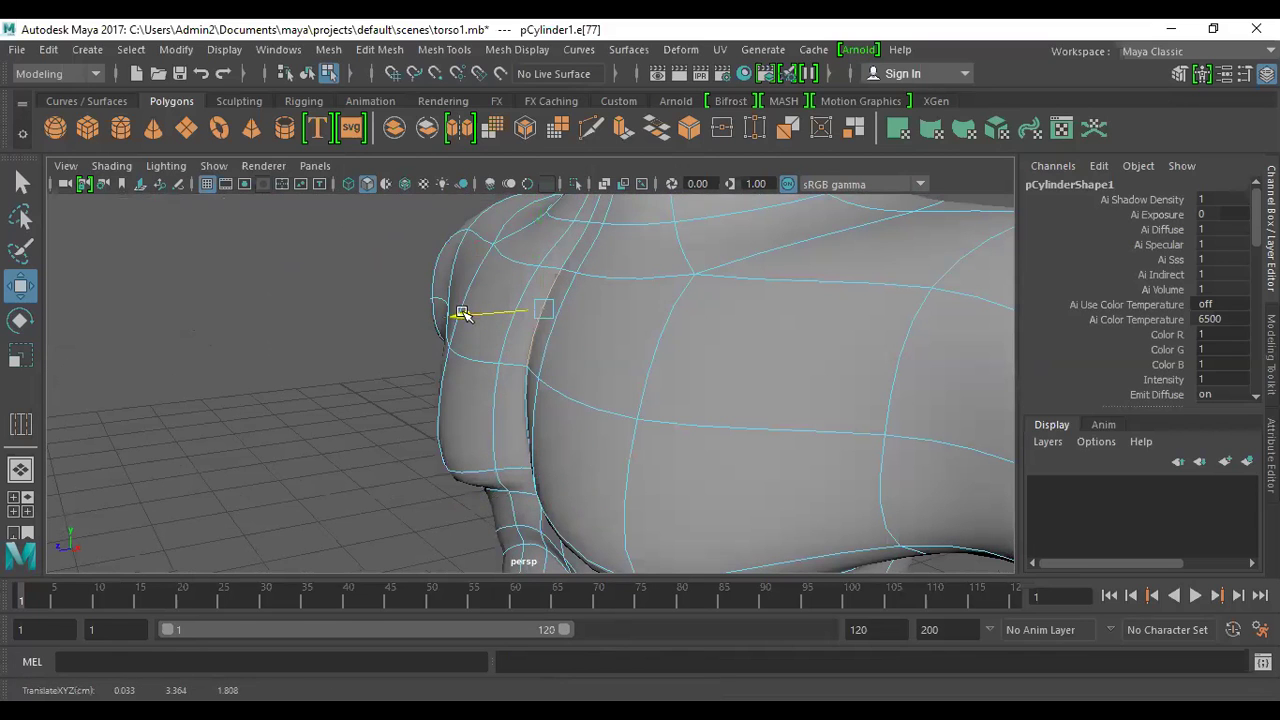
{"action": "left_click_drag", "start_coordinate": [491, 443], "coordinate": [568, 254], "text": "alt"}
{"action": "left_click_drag", "start_coordinate": [612, 375], "coordinate": [514, 457], "text": "alt"}
{"action": "left_click", "coordinate": [589, 287]}
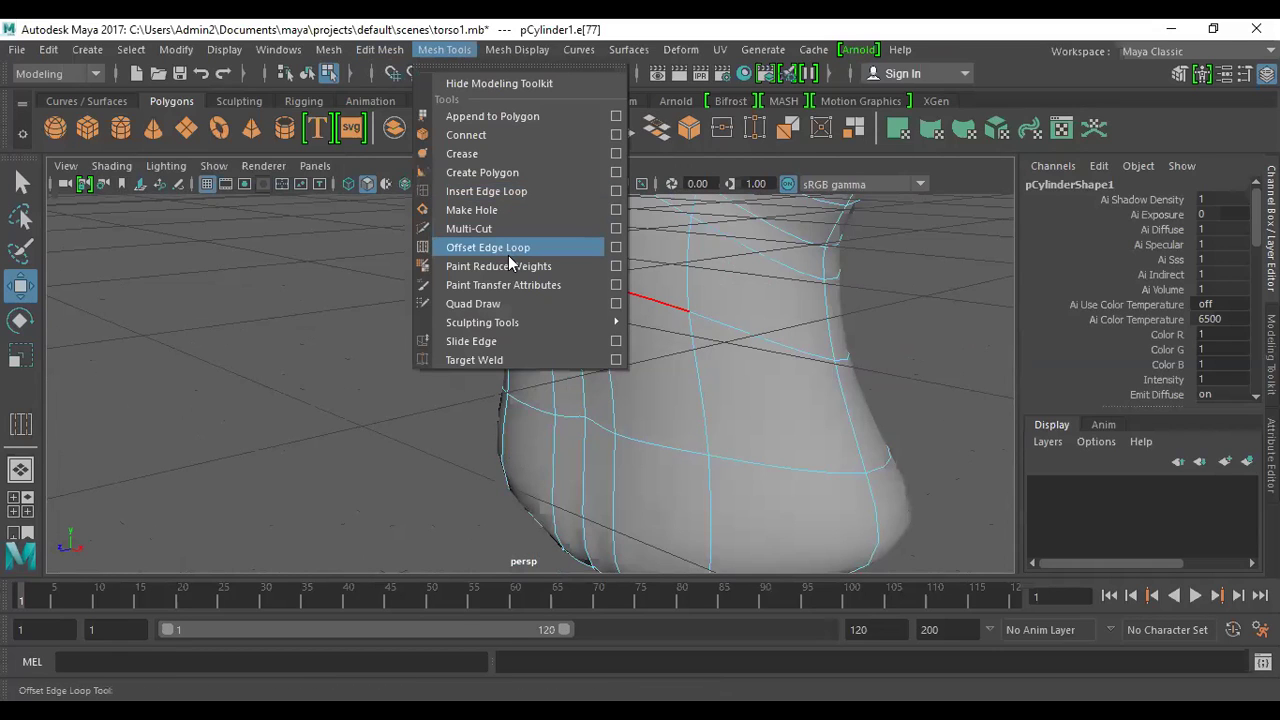
{"action": "left_click", "coordinate": [486, 191]}
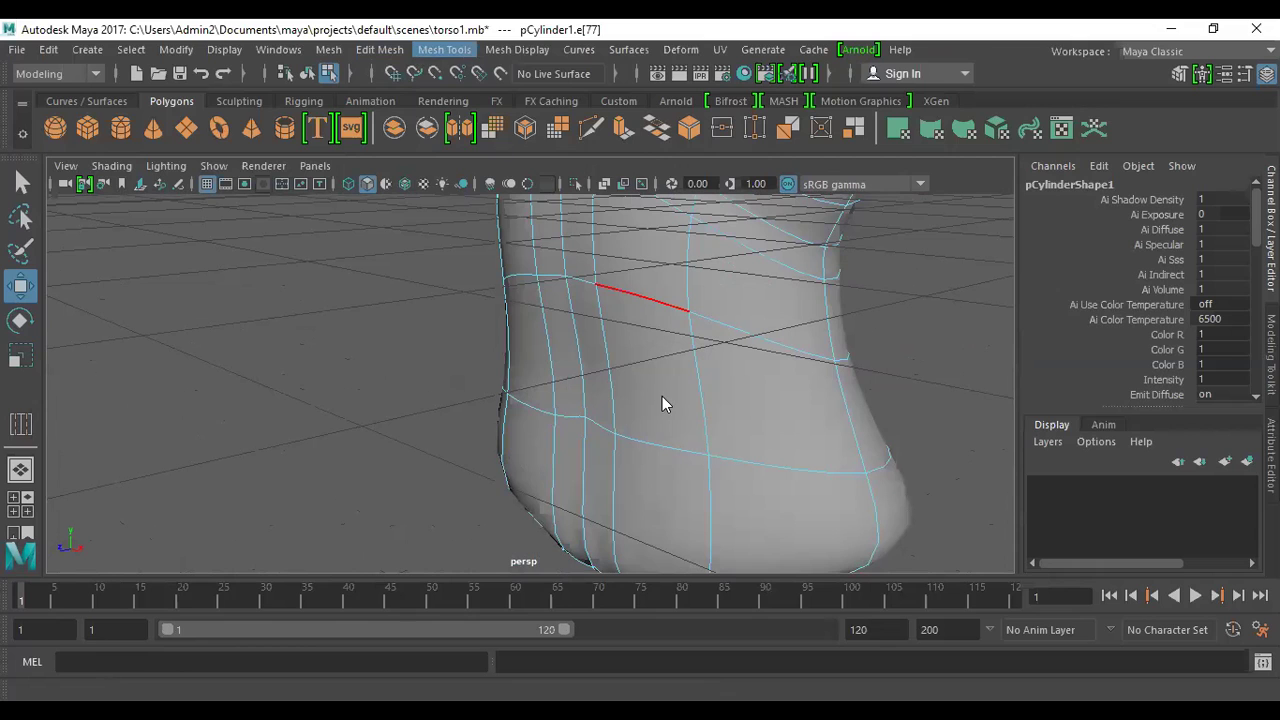
{"action": "left_click", "coordinate": [440, 50]}
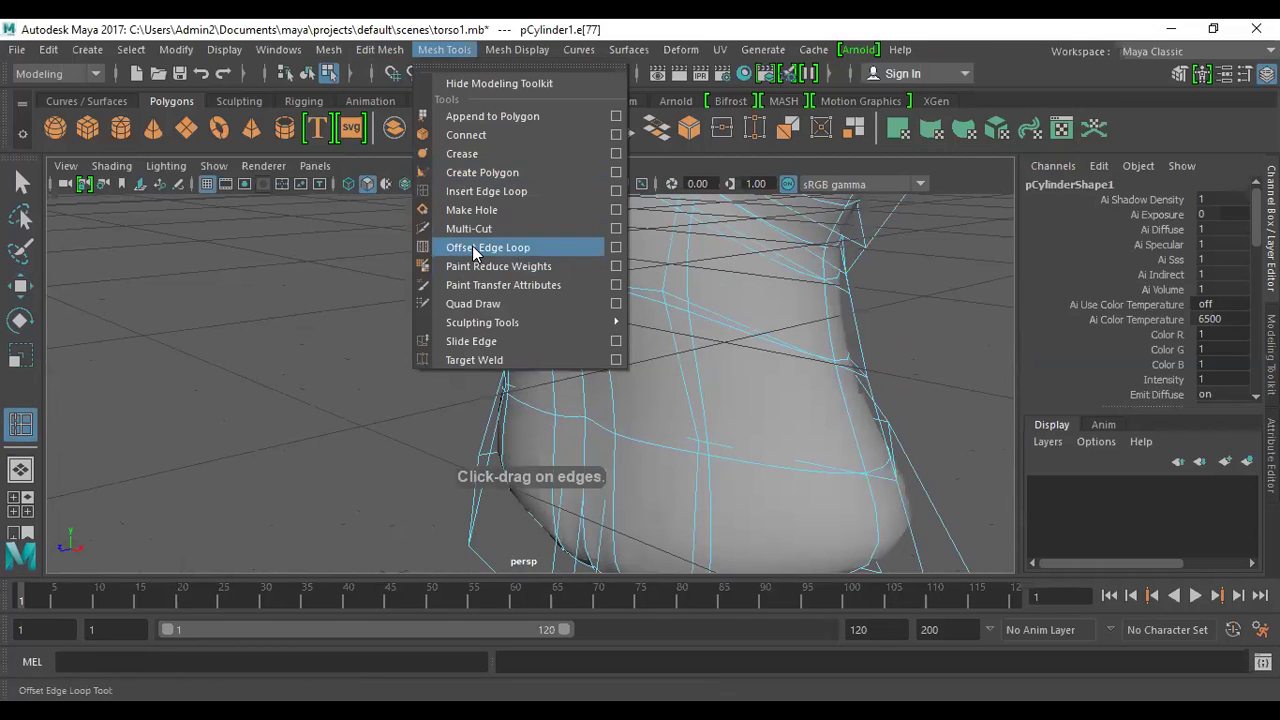
{"action": "left_click", "coordinate": [474, 248]}
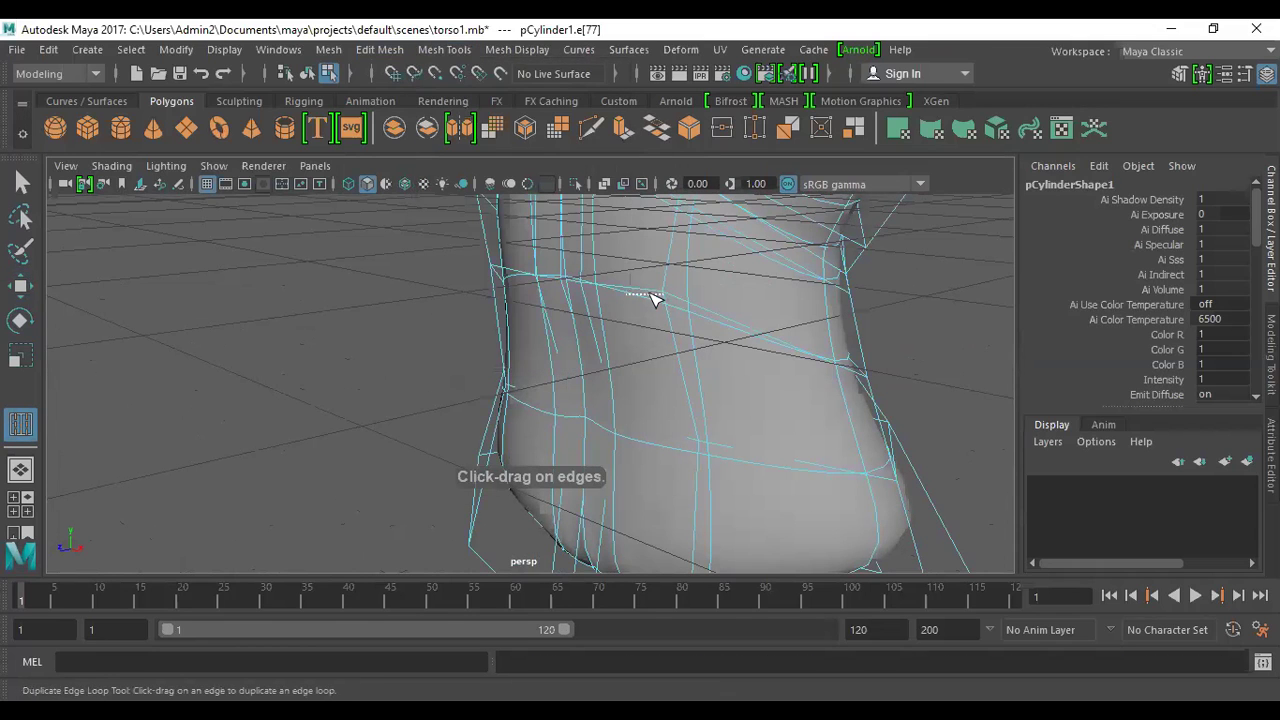
{"action": "left_click_drag", "start_coordinate": [652, 299], "coordinate": [650, 299]}
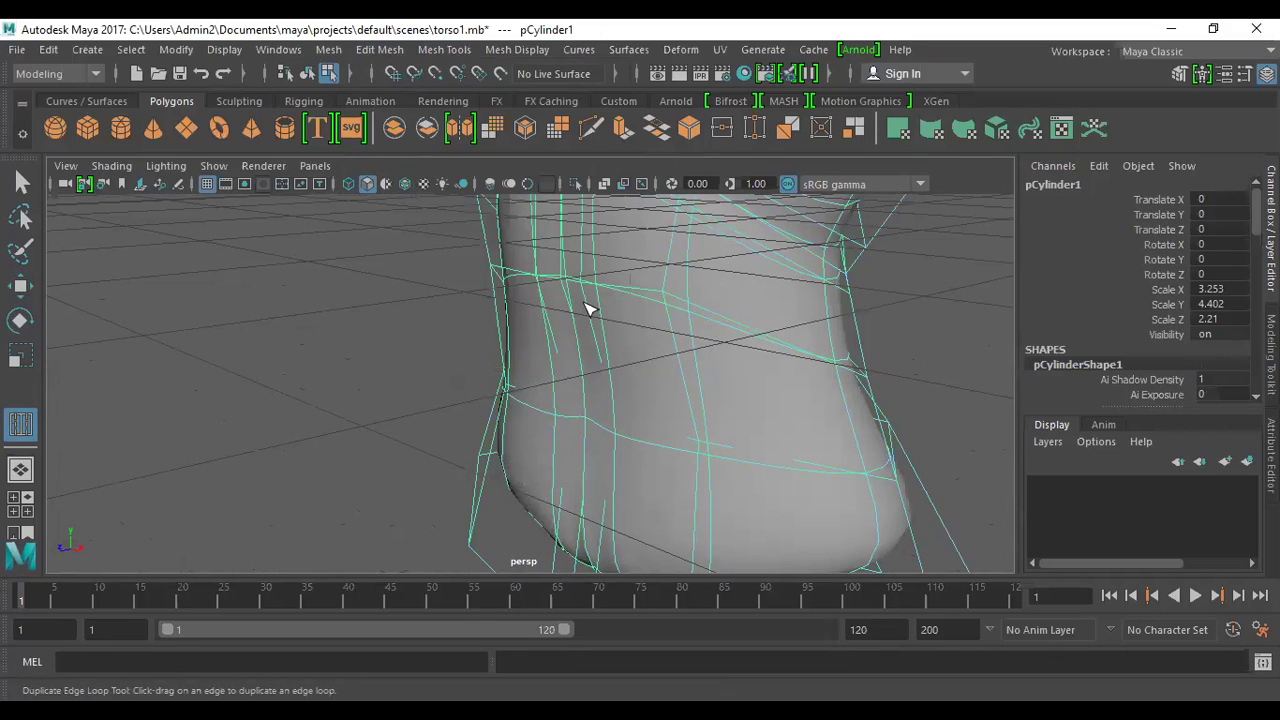
{"action": "key", "text": "1"}
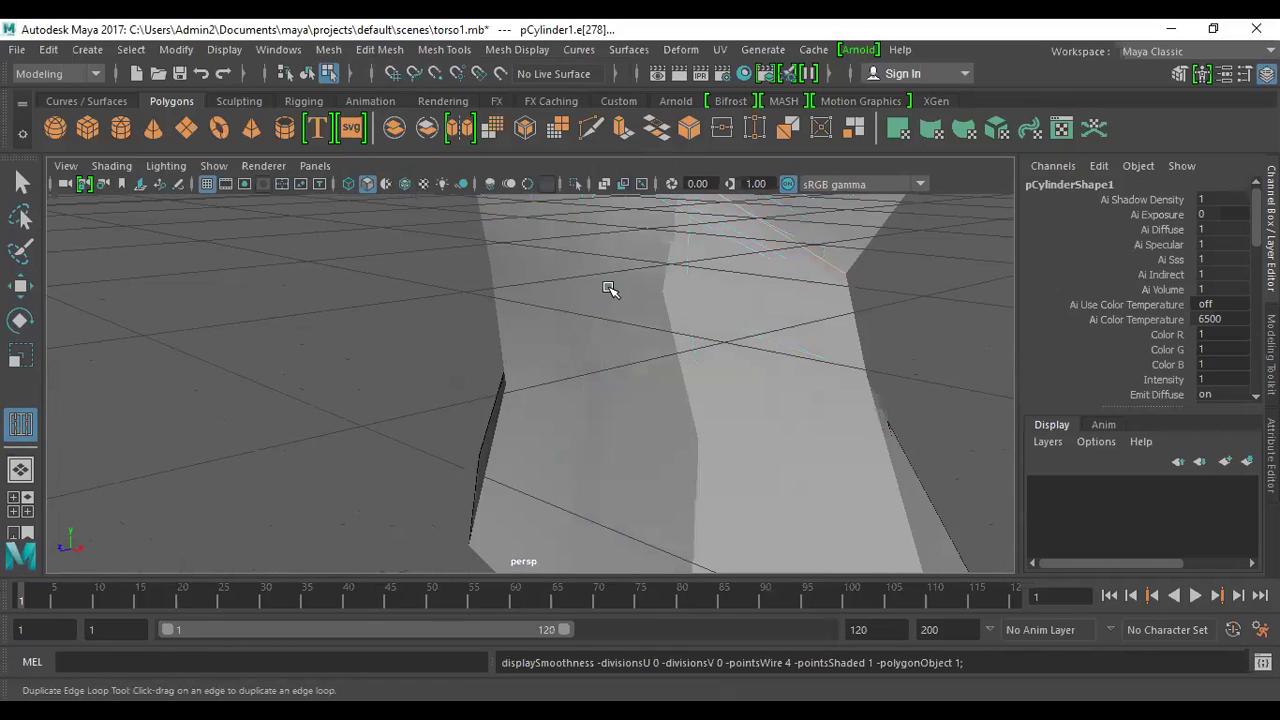
{"action": "key", "text": "w"}
{"action": "key", "text": "3"}
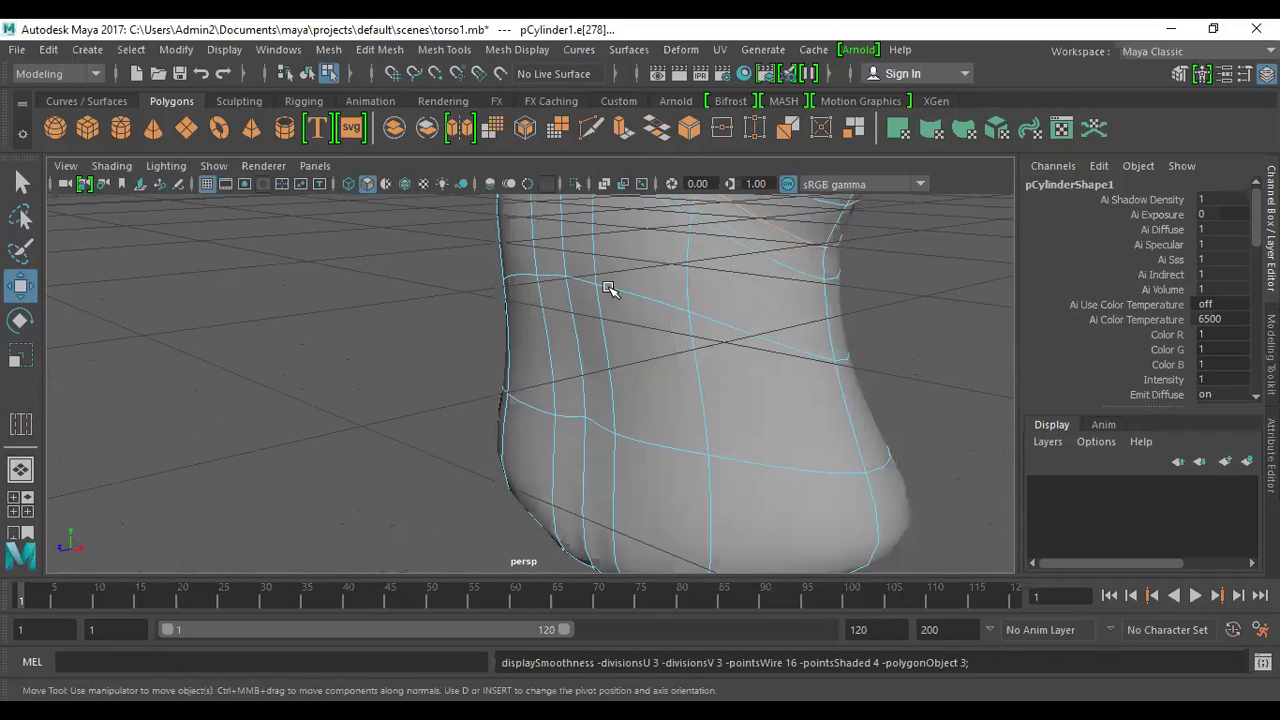
- Offset edge loops on both sides of the horizontal loop across the abdomen, working on the unsmoothed mesh
{"action": "key", "text": "1"}
{"action": "left_click", "coordinate": [444, 49]}
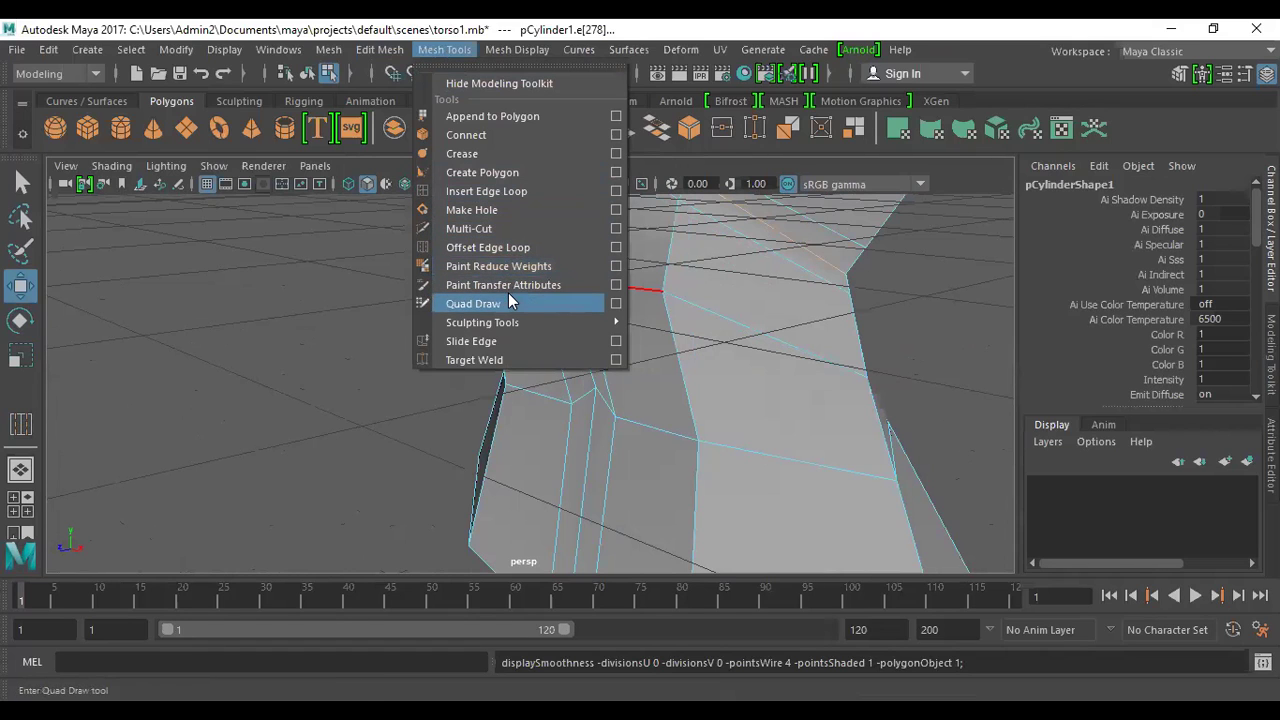
{"action": "left_click", "coordinate": [501, 254]}
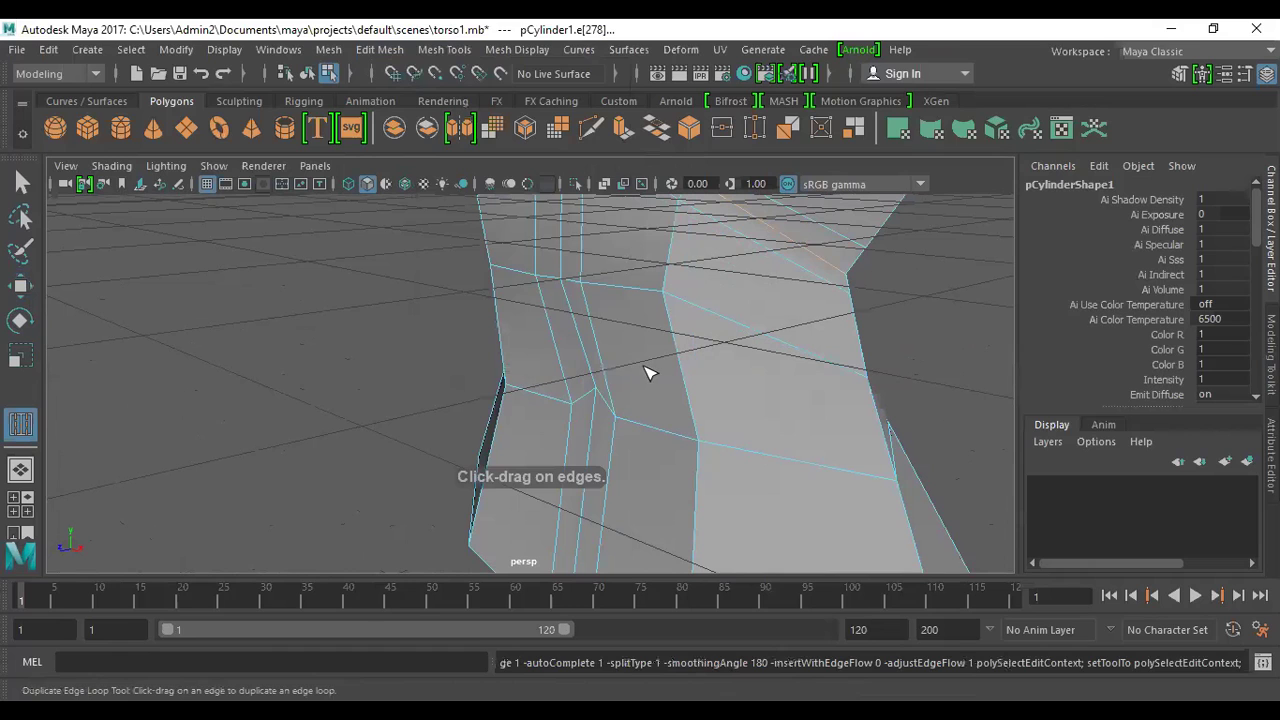
{"action": "left_click_drag", "start_coordinate": [647, 373], "coordinate": [531, 449], "text": "alt"}
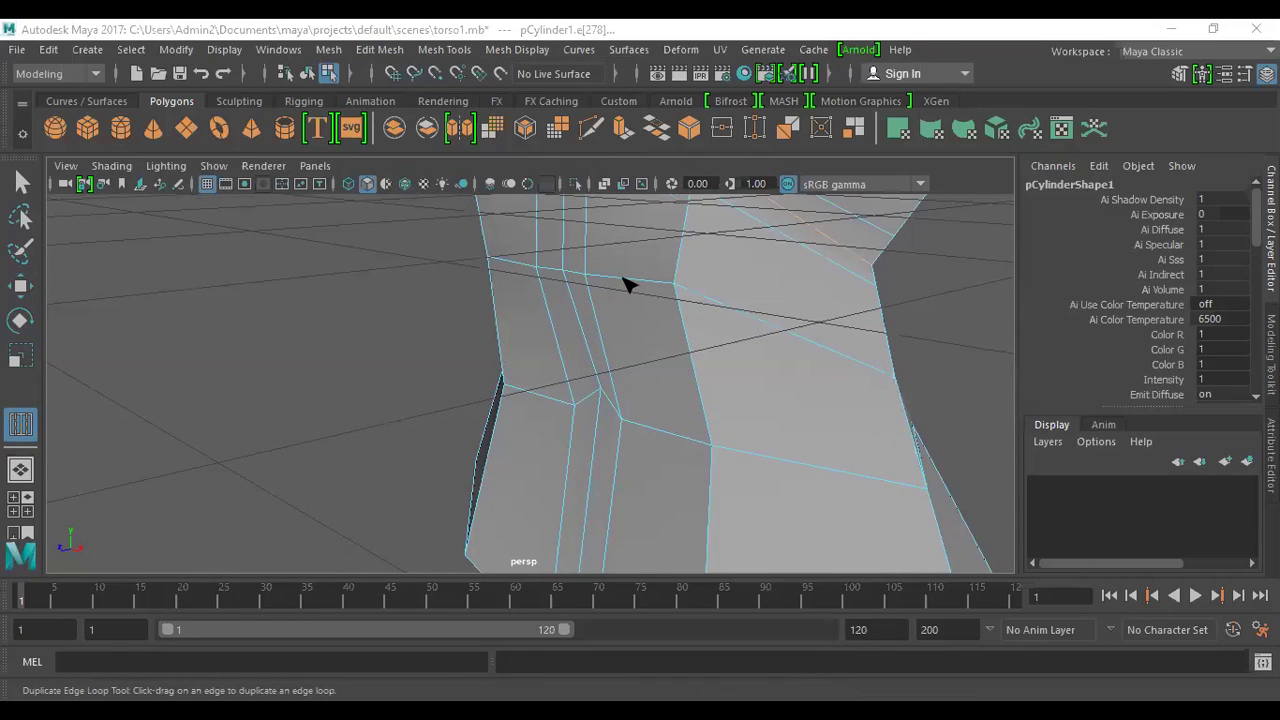
{"action": "left_click_drag", "start_coordinate": [663, 283], "coordinate": [645, 283]}
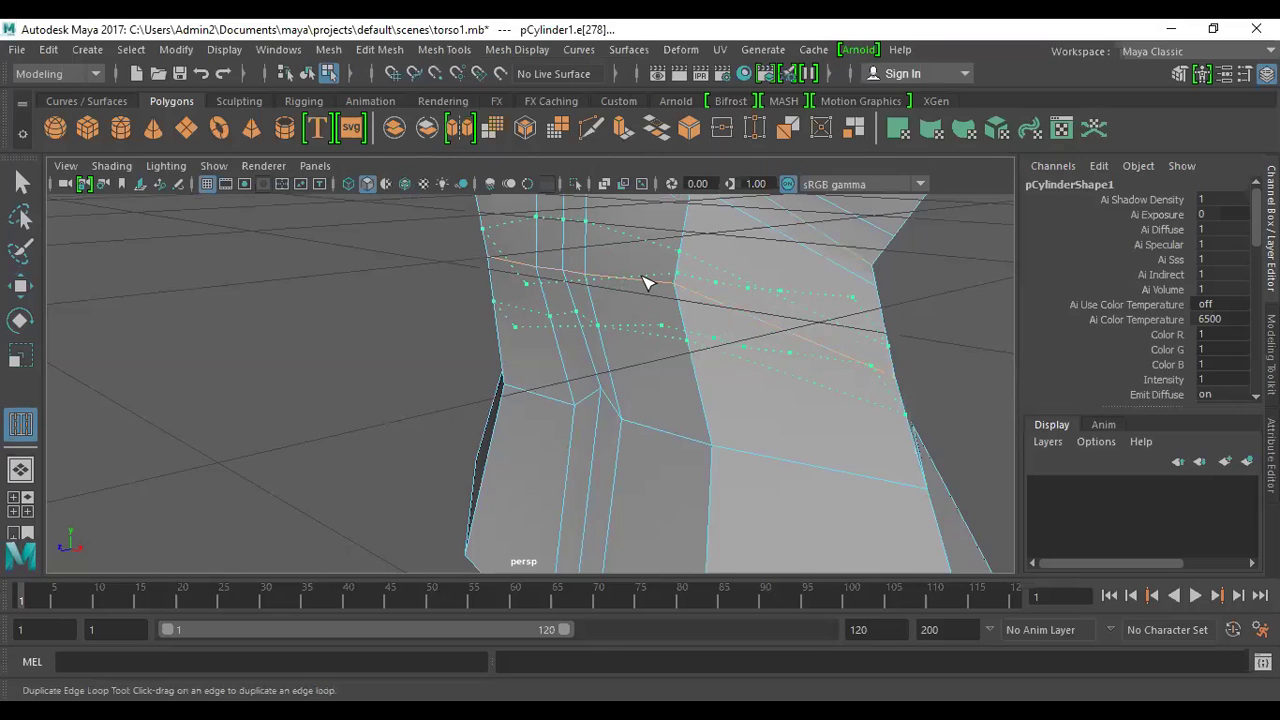
{"action": "left_click_drag", "start_coordinate": [645, 283], "coordinate": [590, 297]}
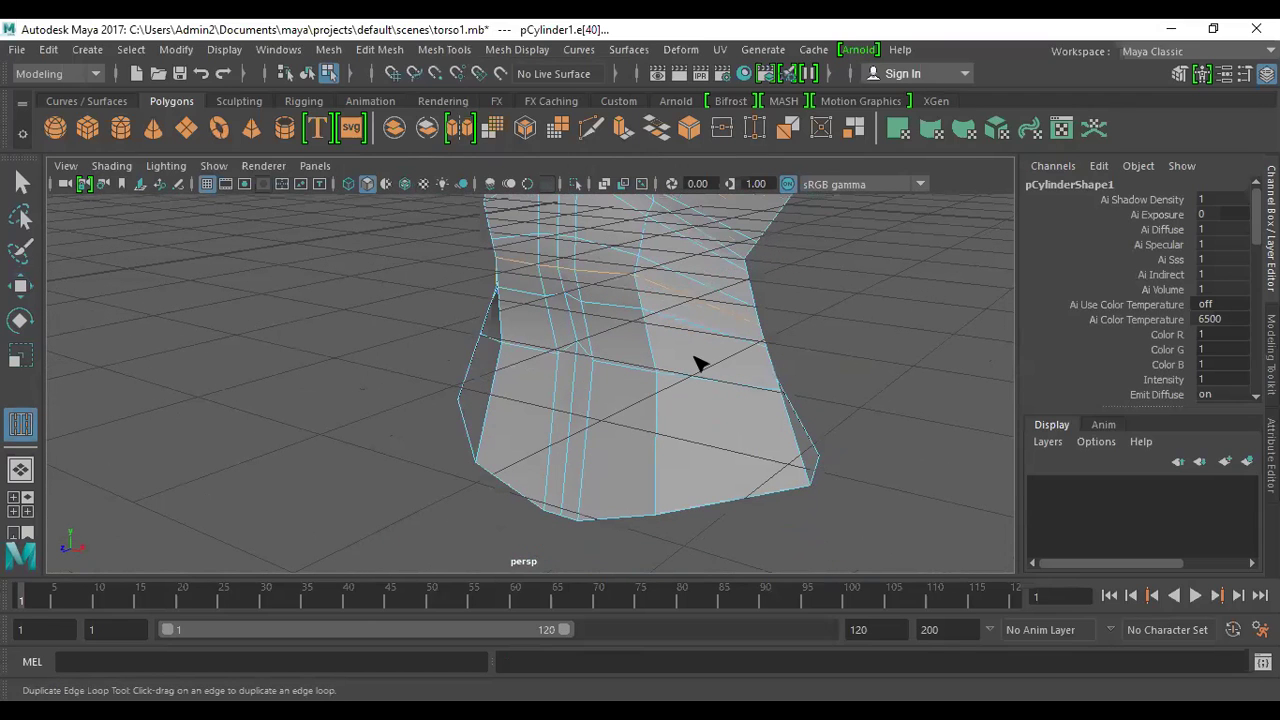
{"action": "scroll", "coordinate": [623, 289], "scroll_direction": "up", "scroll_amount": 5}
{"action": "scroll", "coordinate": [590, 424], "scroll_direction": "down", "scroll_amount": 3}
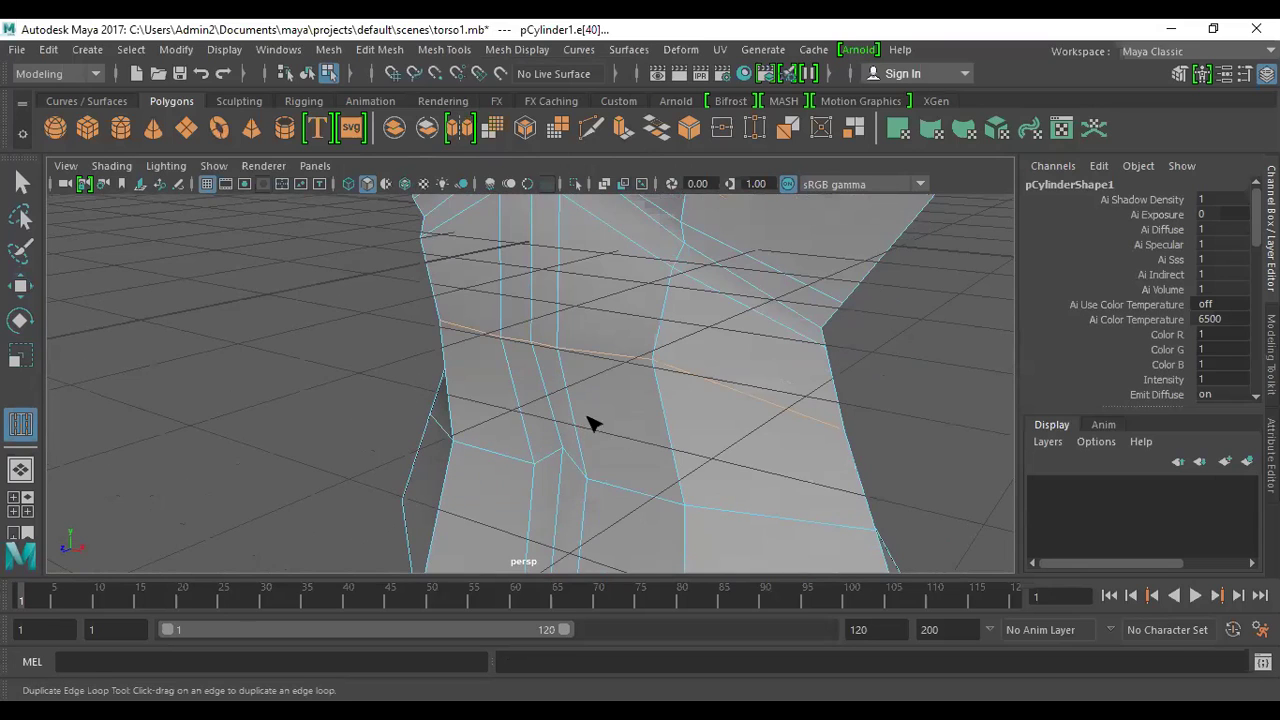
{"action": "left_click_drag", "start_coordinate": [613, 365], "coordinate": [705, 336]}
{"action": "scroll", "coordinate": [694, 423], "scroll_direction": "down", "scroll_amount": 5}
{"action": "key", "text": "w"}
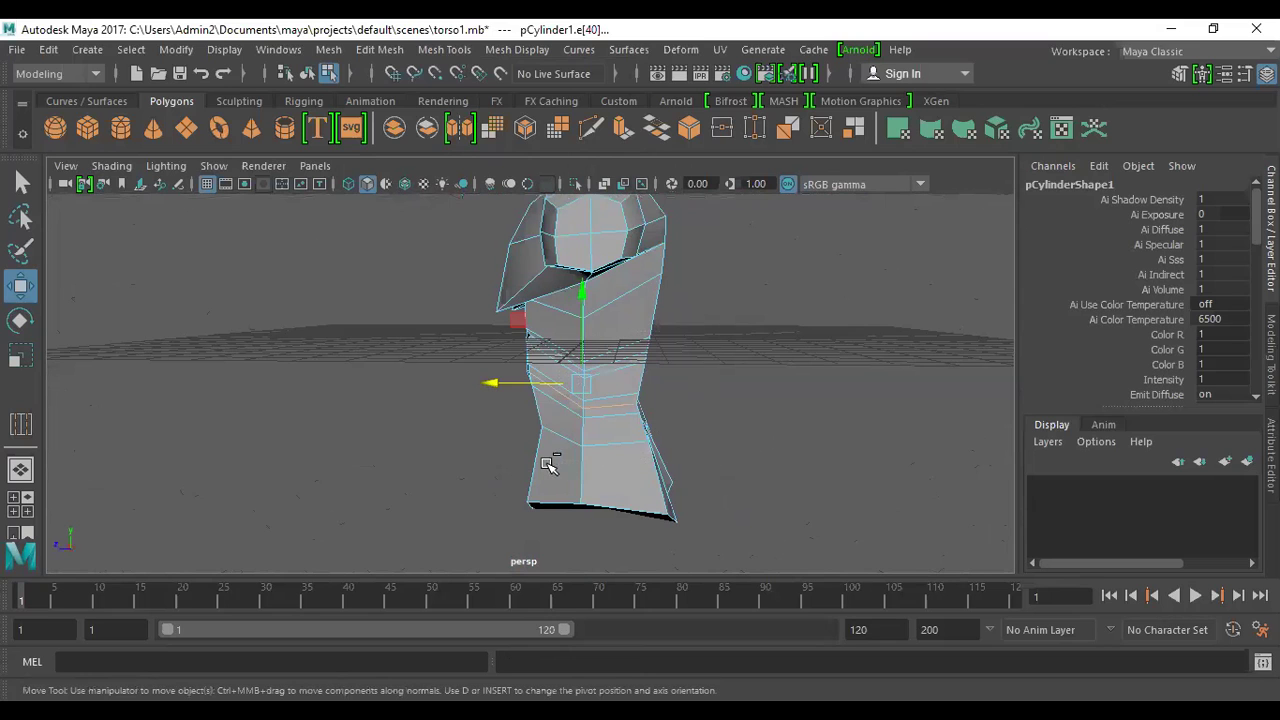
- Push the vertical centreline edges of the abdomen slightly inward along Z, using smooth preview
{"action": "left_click_drag", "start_coordinate": [657, 430], "coordinate": [535, 355], "text": "alt"}
{"action": "key", "text": "3"}
{"action": "left_click", "coordinate": [535, 346]}
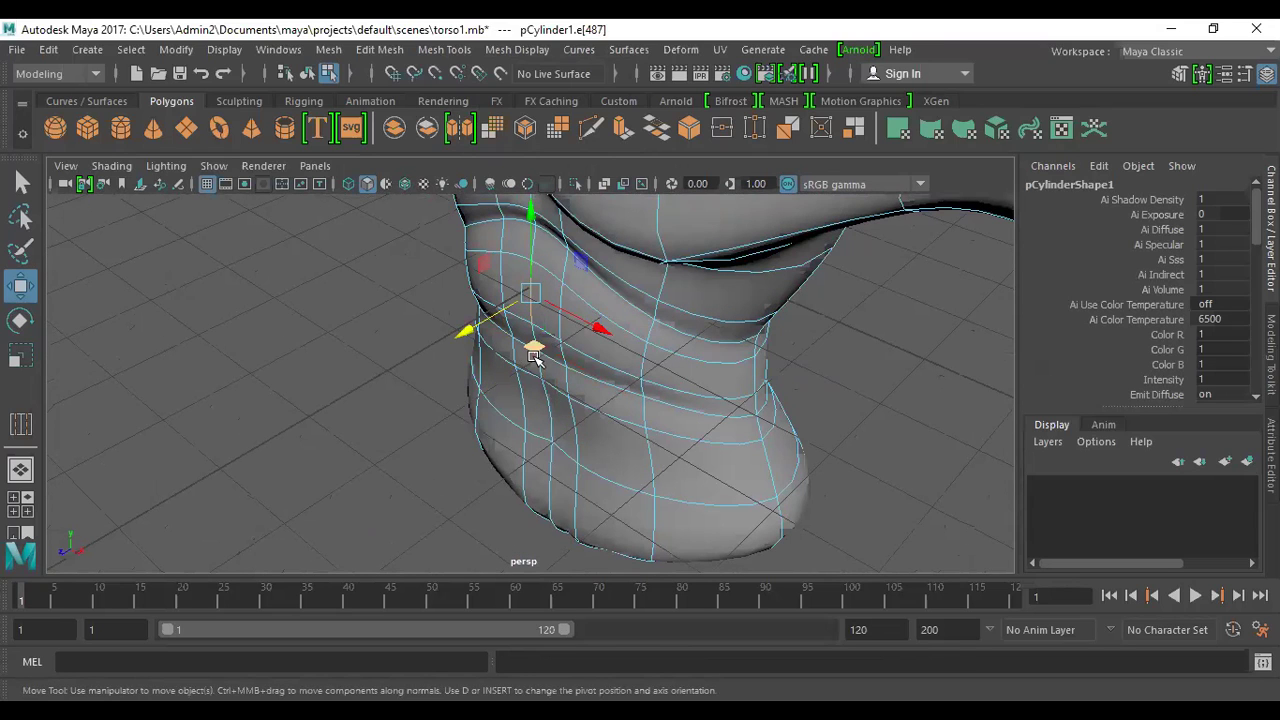
{"action": "left_click", "coordinate": [538, 360]}
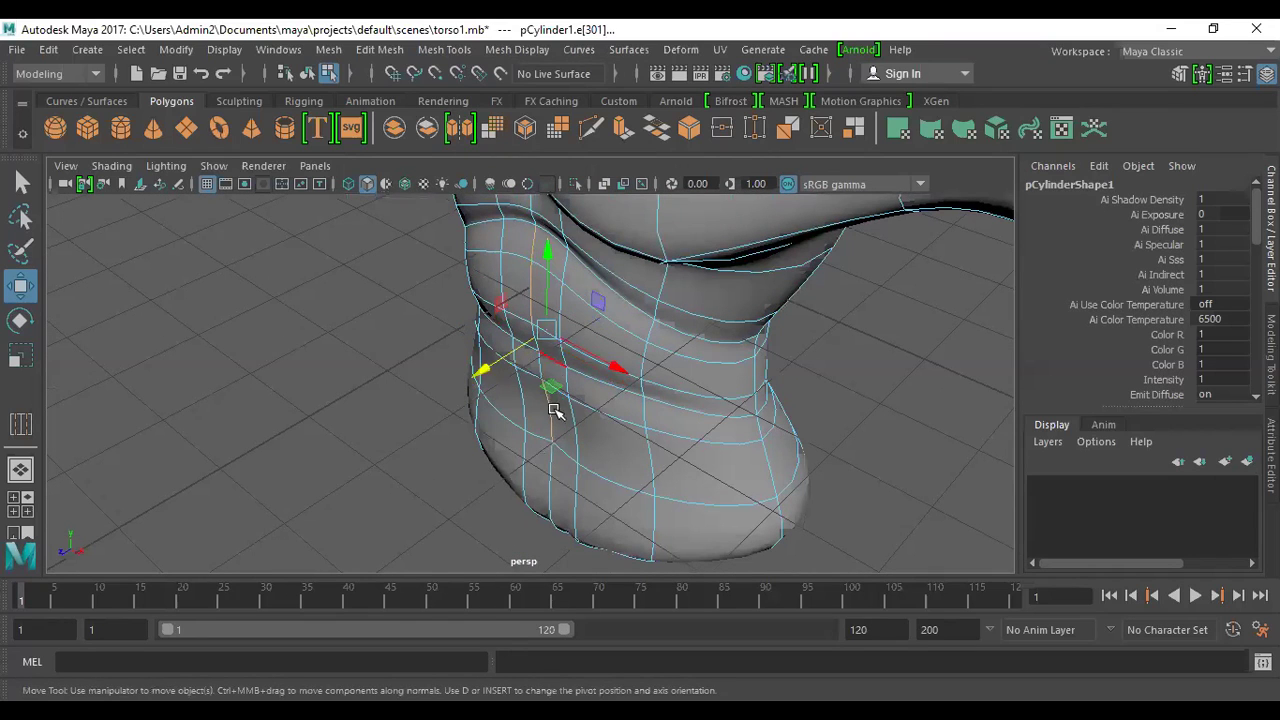
{"action": "scroll", "coordinate": [563, 357], "scroll_direction": "up", "scroll_amount": 5}
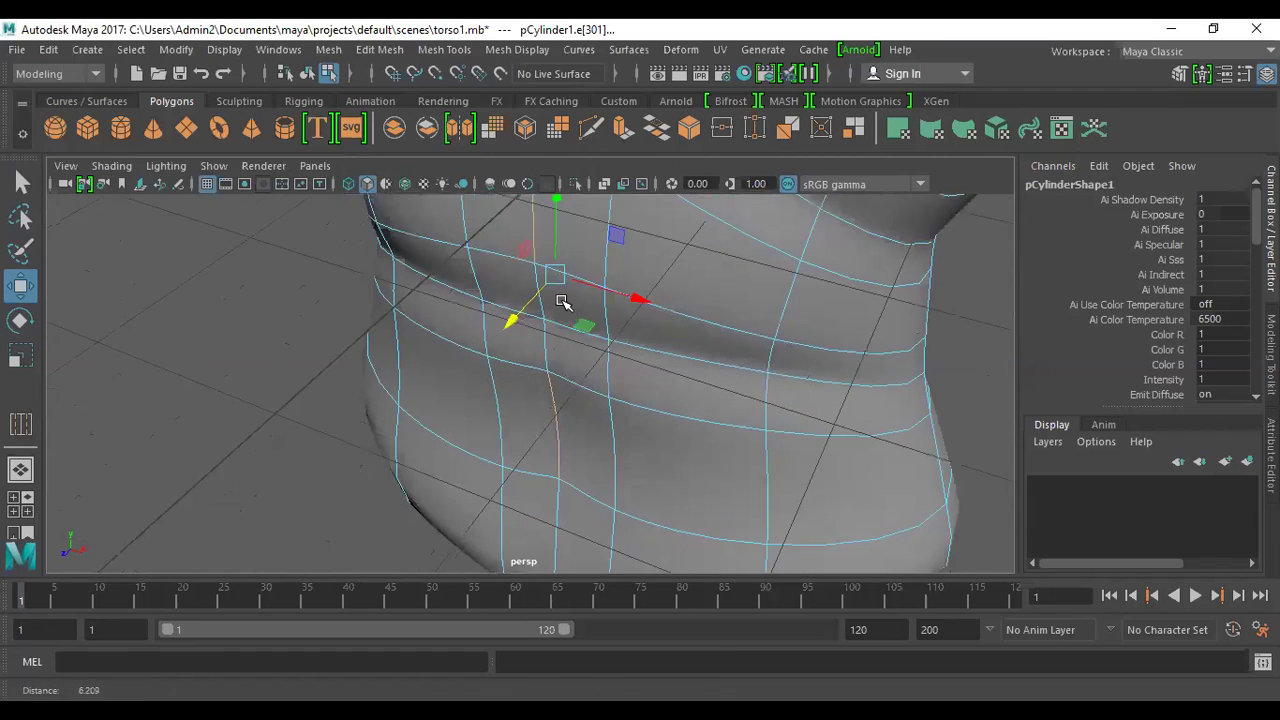
{"action": "scroll", "coordinate": [555, 296], "scroll_direction": "up", "scroll_amount": 2}
{"action": "left_click", "coordinate": [551, 314], "text": "shift"}
{"action": "left_click_drag", "start_coordinate": [517, 303], "coordinate": [527, 297]}
{"action": "right_click_drag", "start_coordinate": [668, 343], "coordinate": [478, 339], "text": "alt"}
{"action": "left_click_drag", "start_coordinate": [478, 339], "coordinate": [547, 355], "text": "alt"}
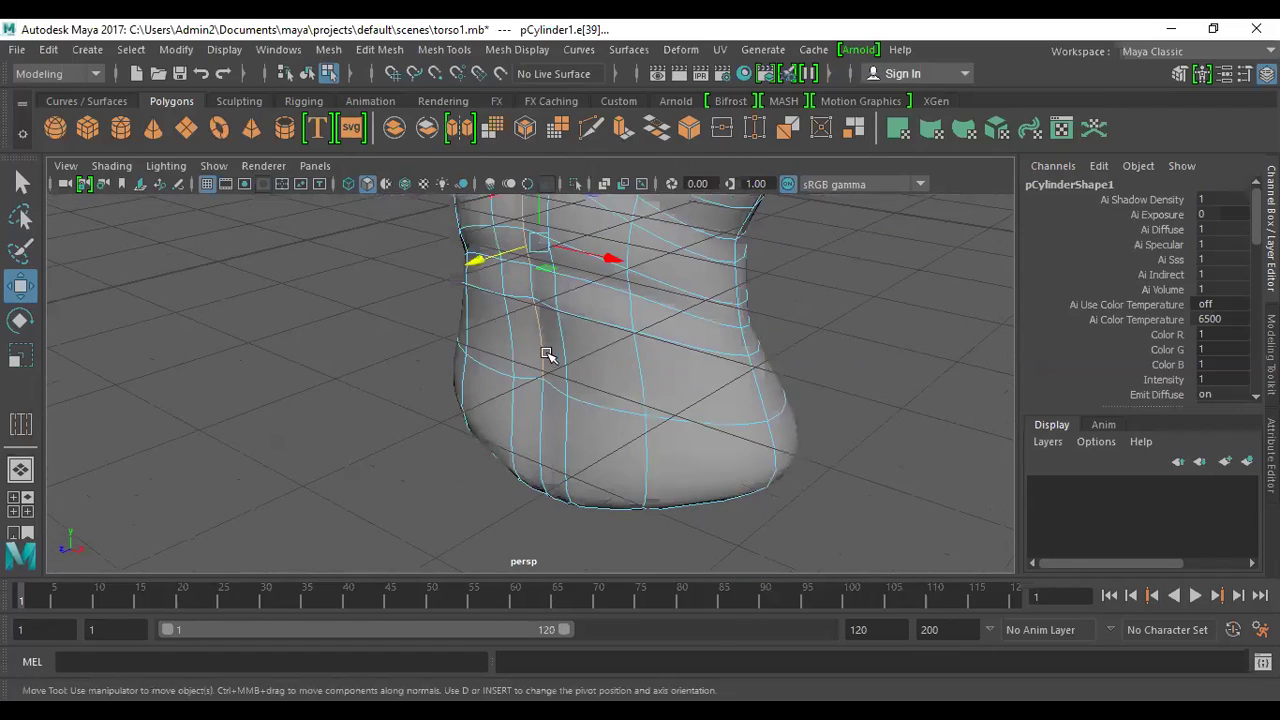
{"action": "left_click", "coordinate": [588, 402]}
{"action": "double_click", "coordinate": [496, 372], "text": "shift"}
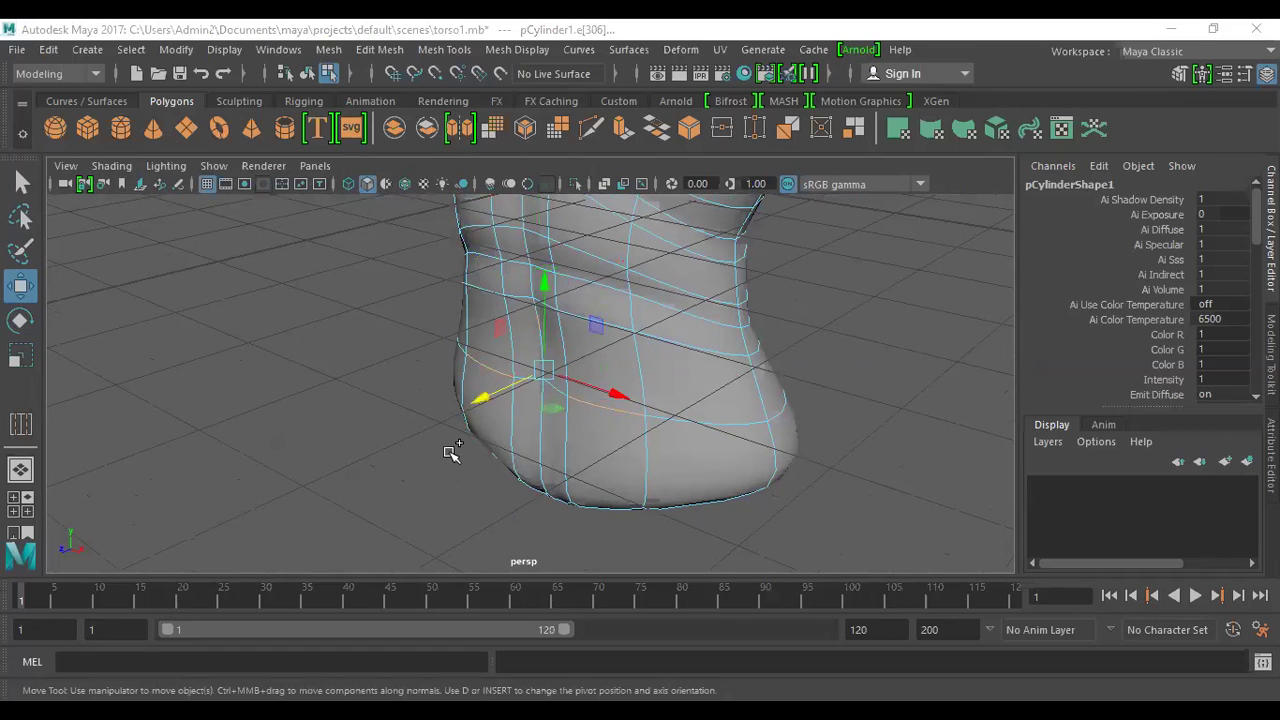
{"action": "scroll", "coordinate": [451, 453], "scroll_direction": "up", "scroll_amount": 4}
{"action": "left_click", "coordinate": [571, 389], "text": "shift"}
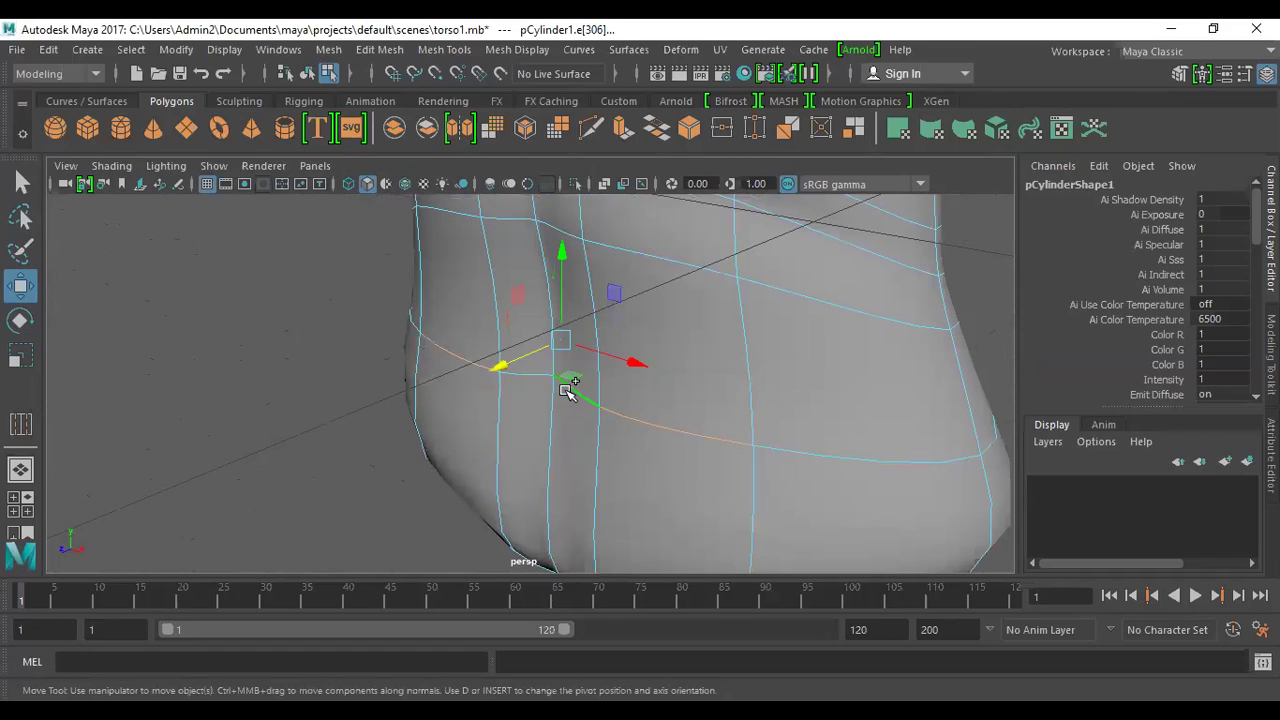
{"action": "left_click_drag", "start_coordinate": [537, 395], "coordinate": [472, 381], "text": "alt"}
{"action": "left_click_drag", "start_coordinate": [667, 360], "coordinate": [627, 292], "text": "alt"}
{"action": "left_click_drag", "start_coordinate": [663, 343], "coordinate": [831, 300], "text": "alt"}
{"action": "left_click", "coordinate": [886, 300]}
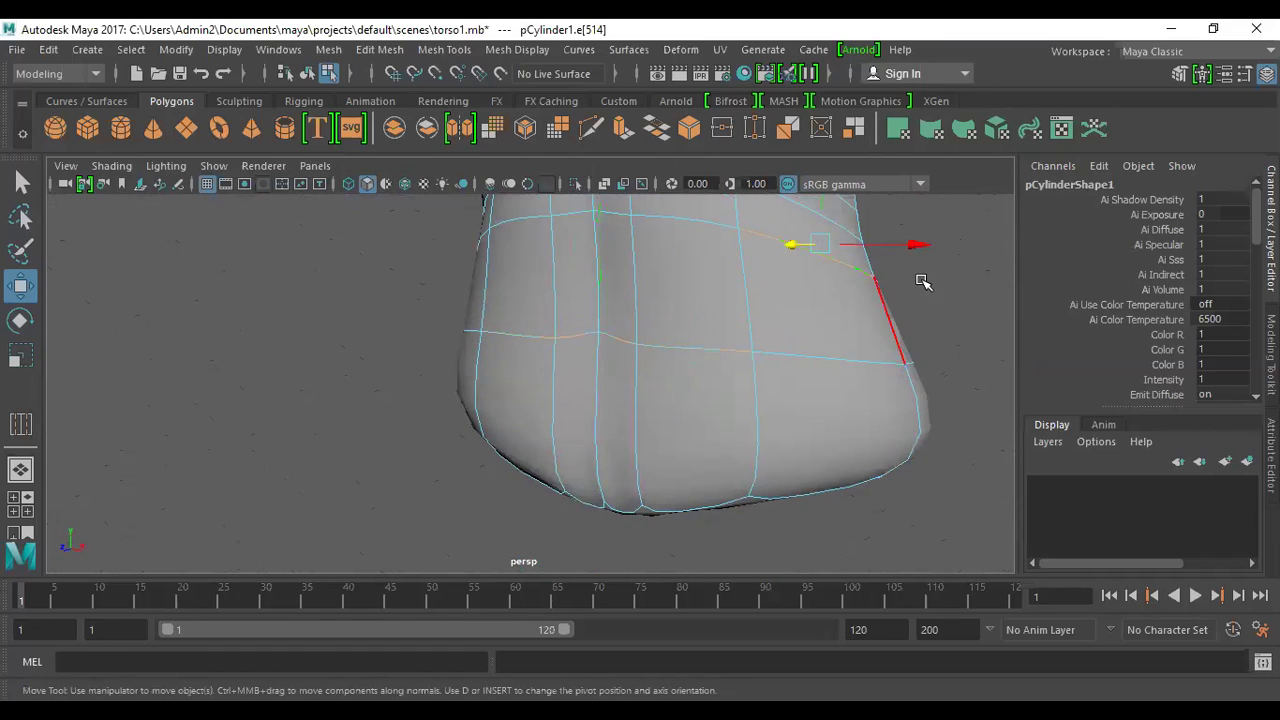
- Offset edge loops on both sides of the lower horizontal abdomen loop on the unsmoothed mesh
{"action": "left_click", "coordinate": [444, 49]}
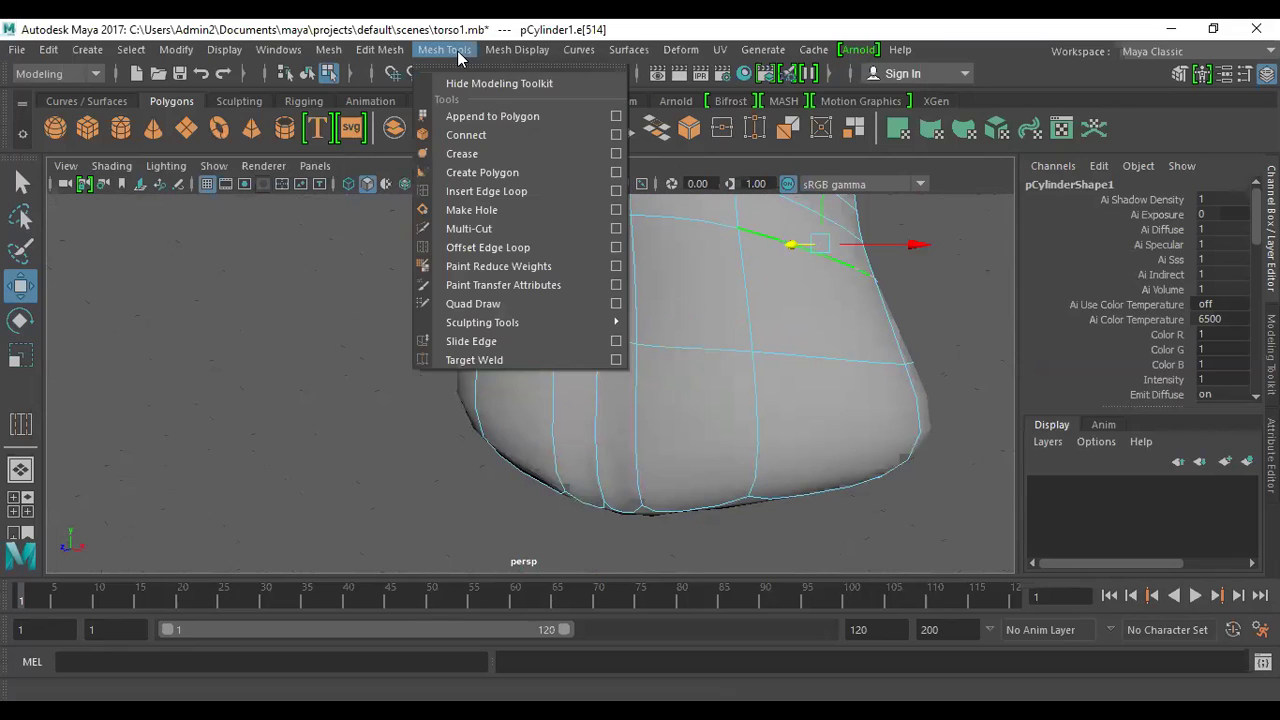
{"action": "left_click", "coordinate": [495, 249]}
{"action": "key", "text": "F8"}
{"action": "key", "text": "1"}
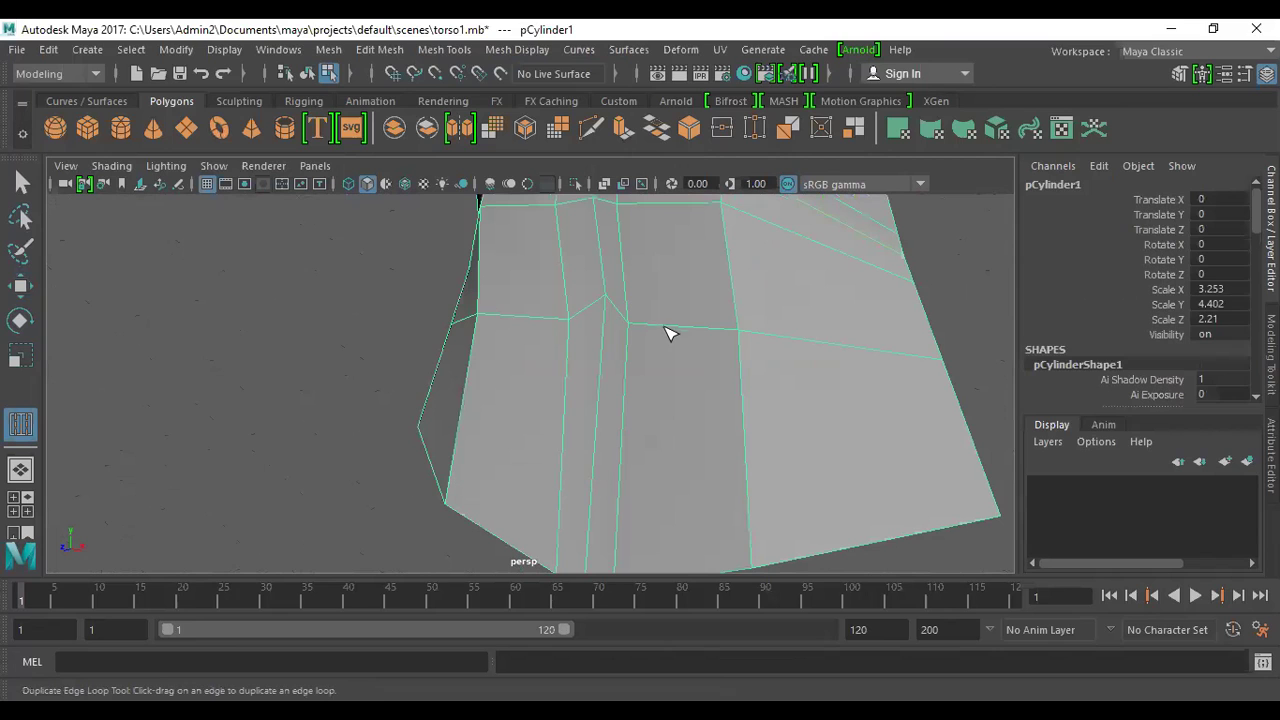
{"action": "left_click_drag", "start_coordinate": [672, 330], "coordinate": [706, 337]}
{"action": "key", "text": "w"}
- Push the front edges of the middle lower-abdomen loop slightly inward along Z, using smooth preview
{"action": "left_click_drag", "start_coordinate": [760, 369], "coordinate": [522, 327], "text": "alt"}
{"action": "right_click_drag", "start_coordinate": [523, 327], "coordinate": [500, 335], "text": "alt"}
{"action": "left_click_drag", "start_coordinate": [592, 362], "coordinate": [612, 333], "text": "alt"}
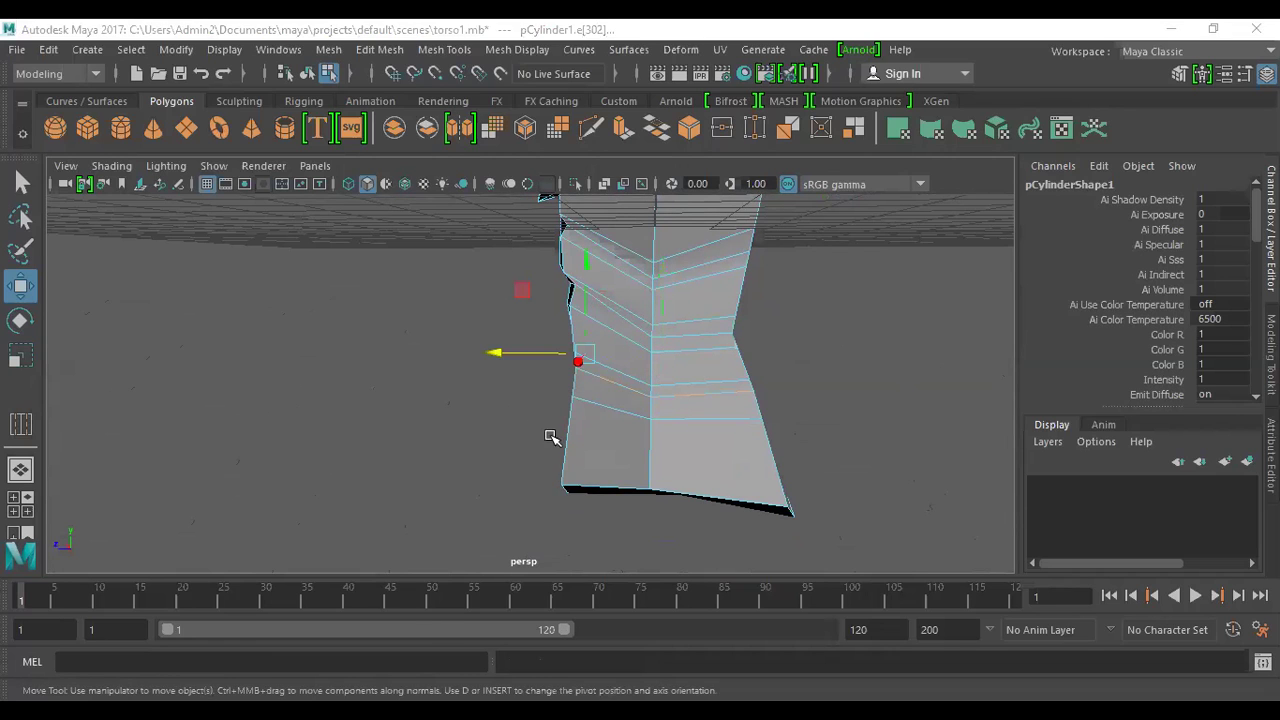
{"action": "left_click_drag", "start_coordinate": [822, 540], "coordinate": [846, 546], "text": "alt"}
{"action": "scroll", "coordinate": [695, 408], "scroll_direction": "up", "scroll_amount": 3}
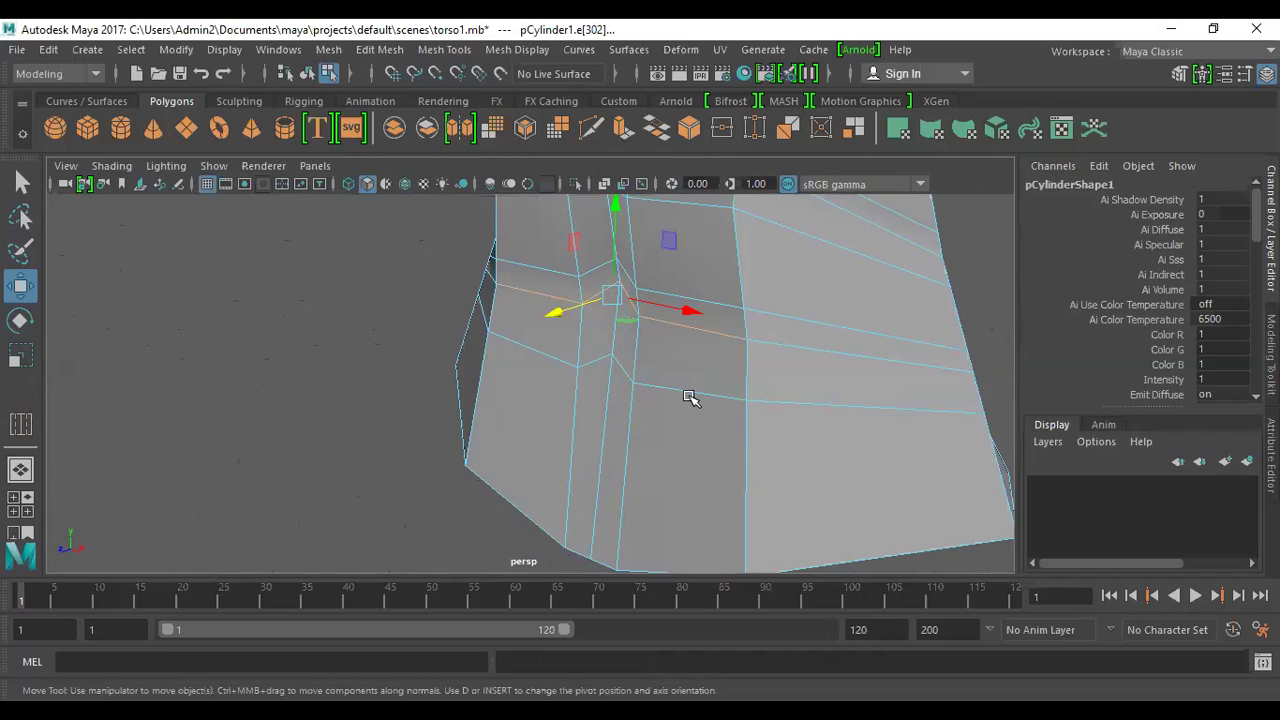
{"action": "scroll", "coordinate": [690, 398], "scroll_direction": "down", "scroll_amount": 3}
{"action": "right_click_drag", "start_coordinate": [757, 397], "coordinate": [614, 375], "text": "alt"}
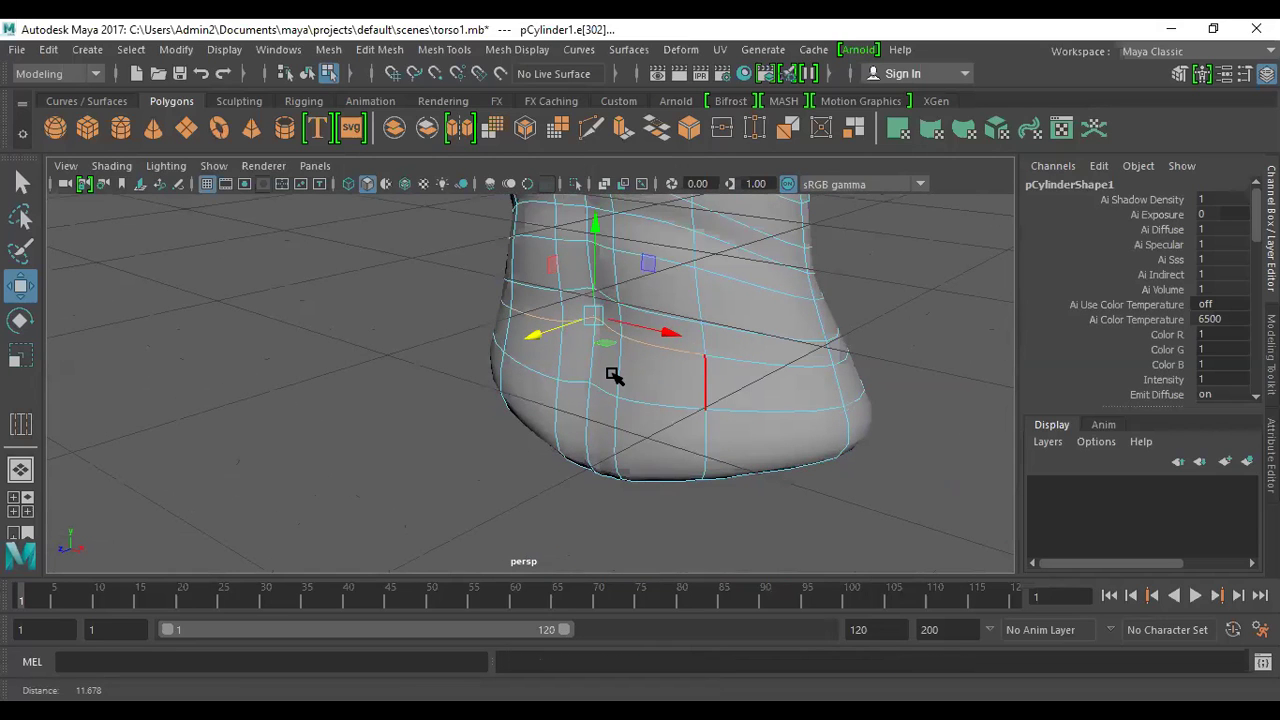
{"action": "left_click_drag", "start_coordinate": [614, 375], "coordinate": [489, 342], "text": "alt"}
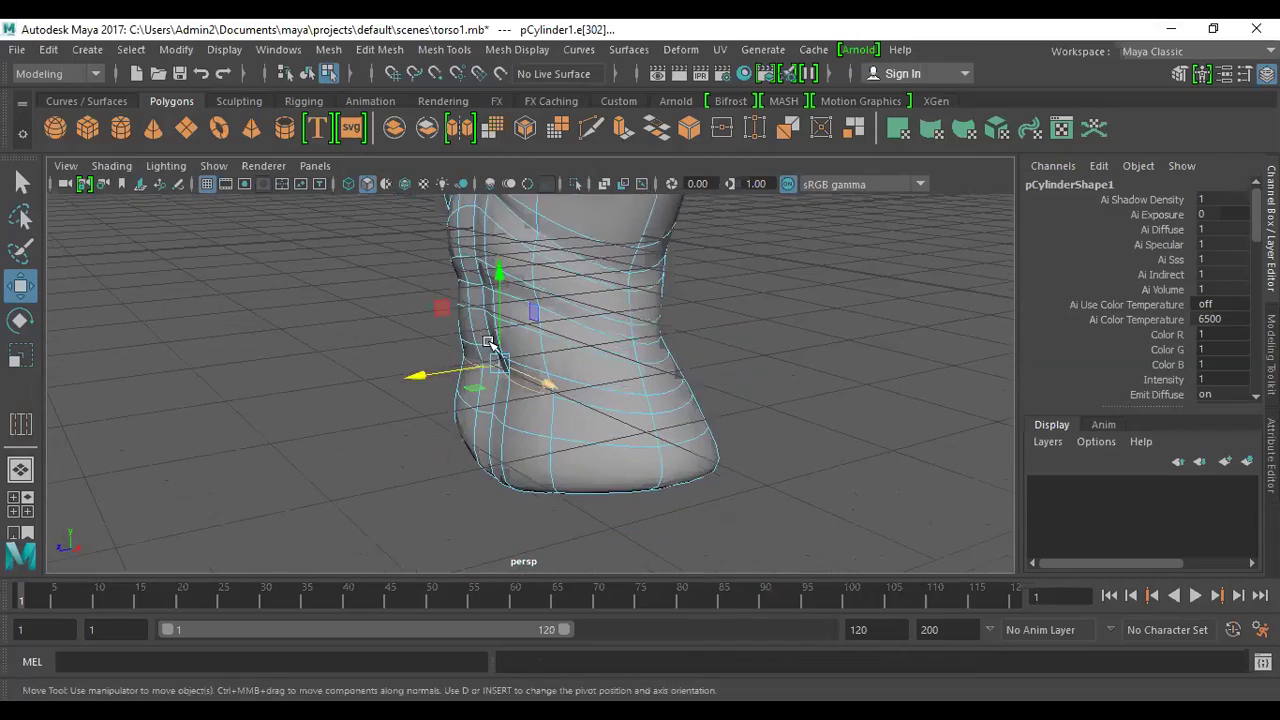
{"action": "right_click_drag", "start_coordinate": [489, 342], "coordinate": [537, 417], "text": "alt"}
{"action": "middle_click_drag", "start_coordinate": [518, 378], "coordinate": [523, 437], "text": "alt"}
{"action": "left_click_drag", "start_coordinate": [410, 429], "coordinate": [416, 432]}
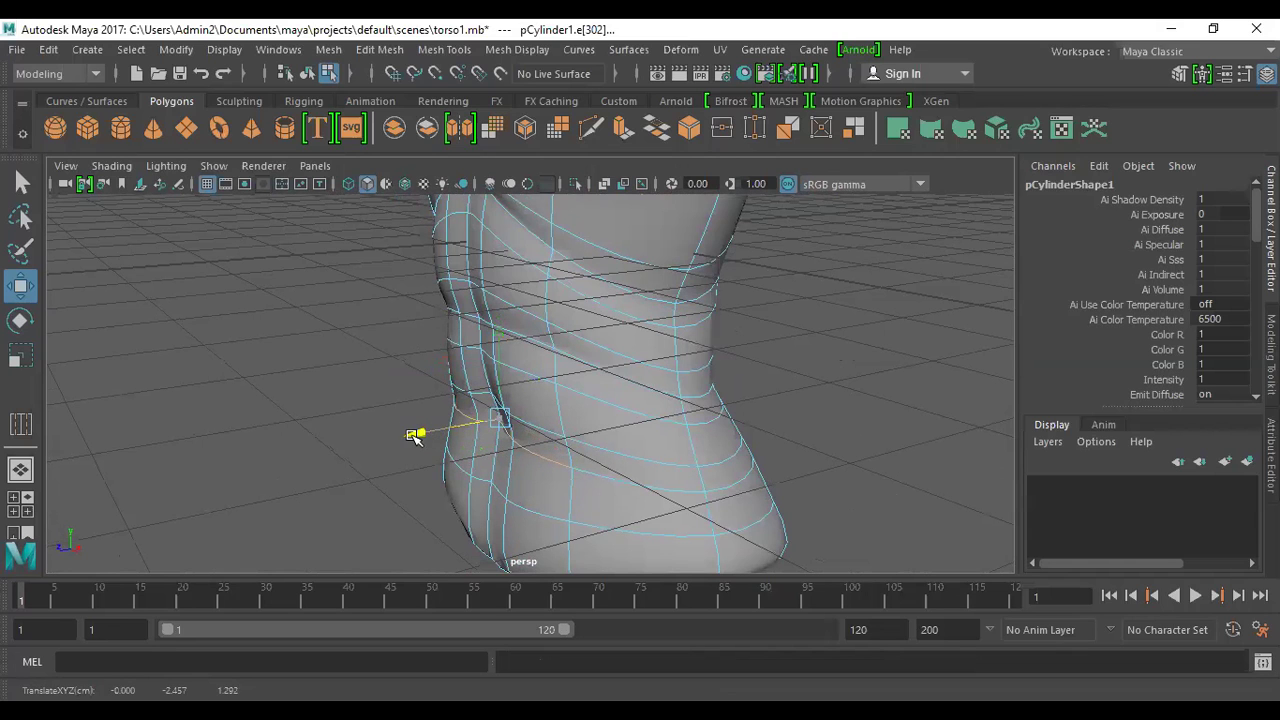
{"action": "left_click_drag", "start_coordinate": [648, 426], "coordinate": [617, 318], "text": "alt"}
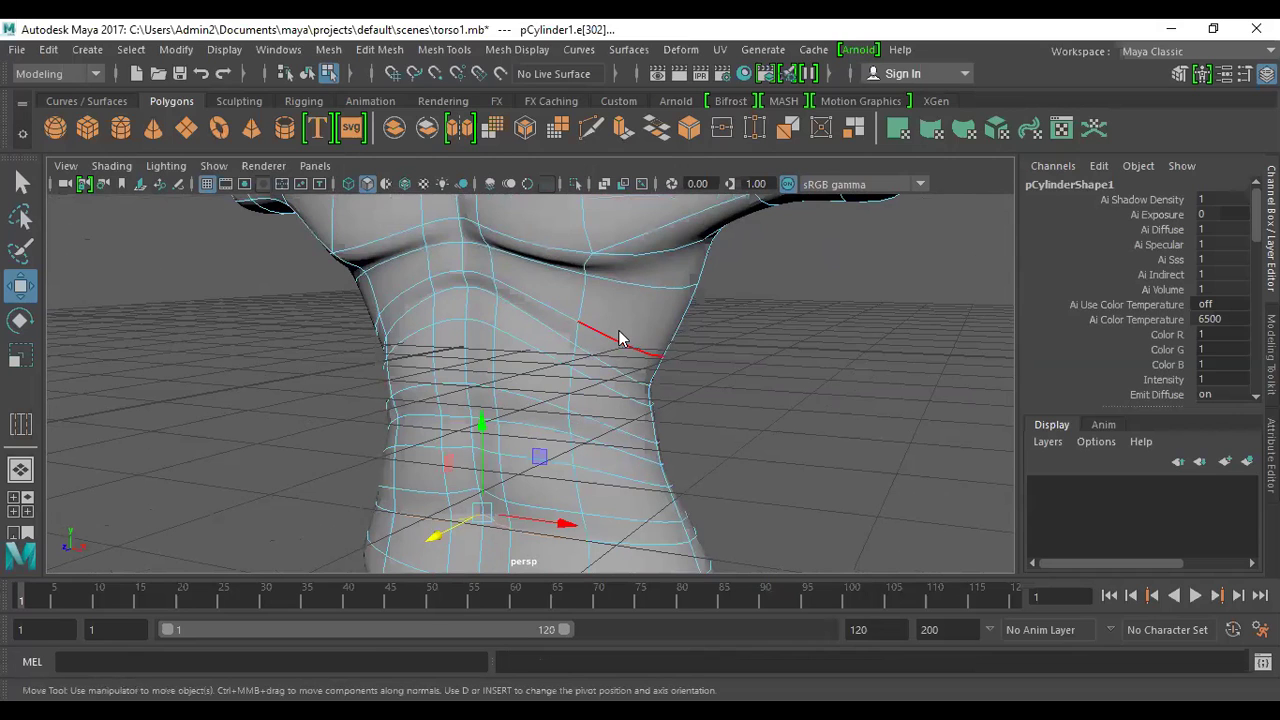
- Return to object mode with the torso deselected and hide the viewport grid
{"action": "right_click", "coordinate": [596, 305]}
{"action": "left_click", "coordinate": [596, 285]}
{"action": "left_click_drag", "start_coordinate": [557, 399], "coordinate": [628, 292], "text": "alt"}
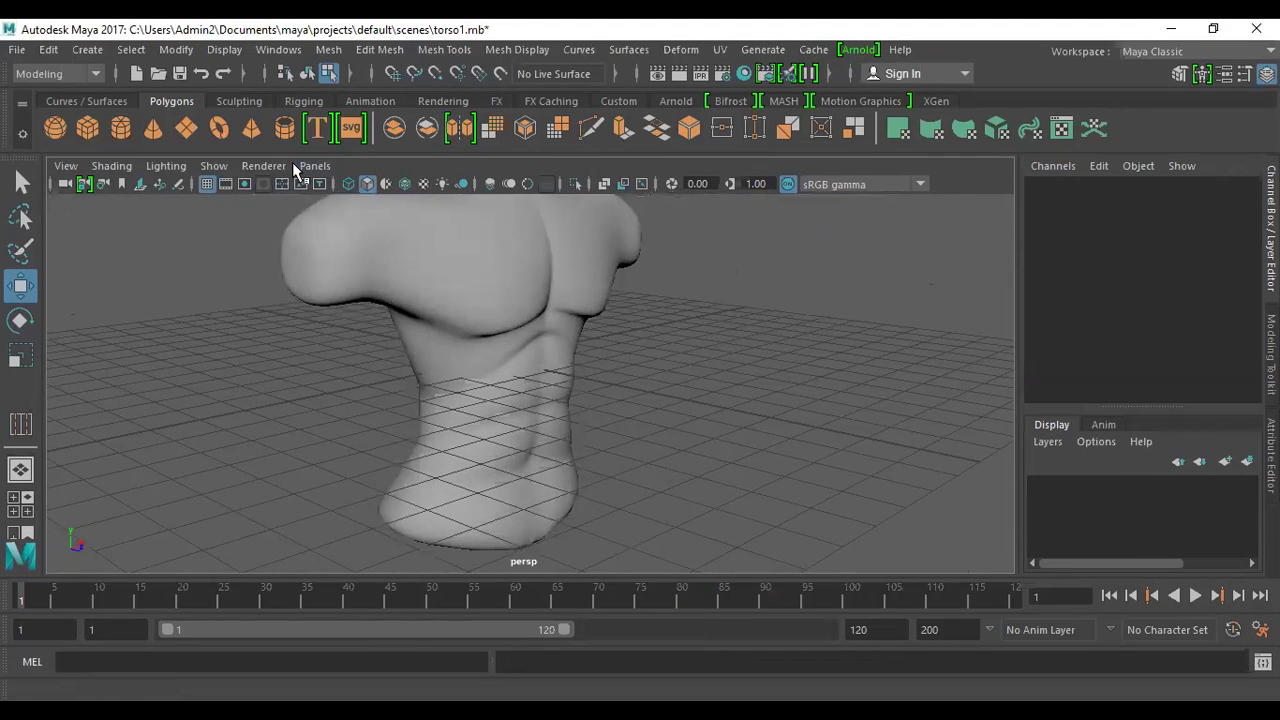
{"action": "left_click", "coordinate": [222, 170]}
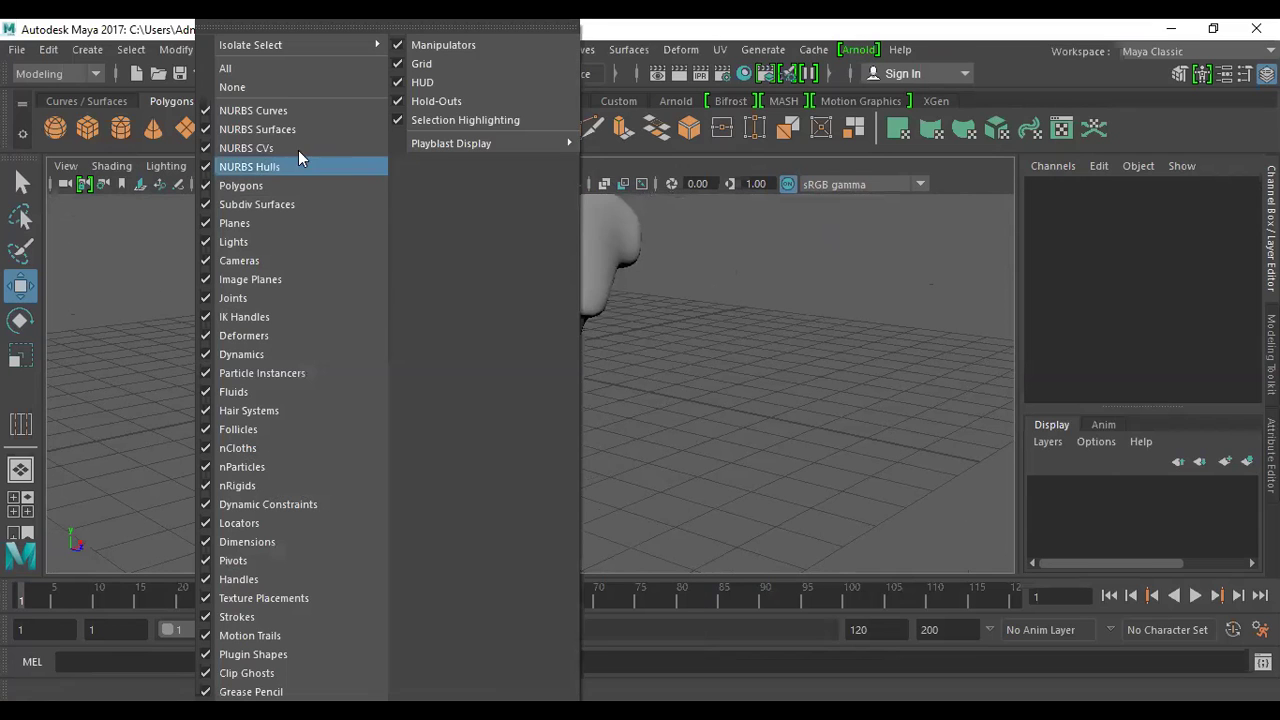
{"action": "left_click", "coordinate": [398, 66]}
- Examine the smoothed abdominal creases and the torso's back contour from several angles
{"action": "left_click_drag", "start_coordinate": [700, 351], "coordinate": [503, 380], "text": "alt"}
{"action": "right_click_drag", "start_coordinate": [503, 380], "coordinate": [659, 510], "text": "alt"}
{"action": "left_click_drag", "start_coordinate": [659, 510], "coordinate": [563, 429], "text": "alt"}
{"action": "middle_click_drag", "start_coordinate": [563, 429], "coordinate": [560, 357], "text": "alt"}
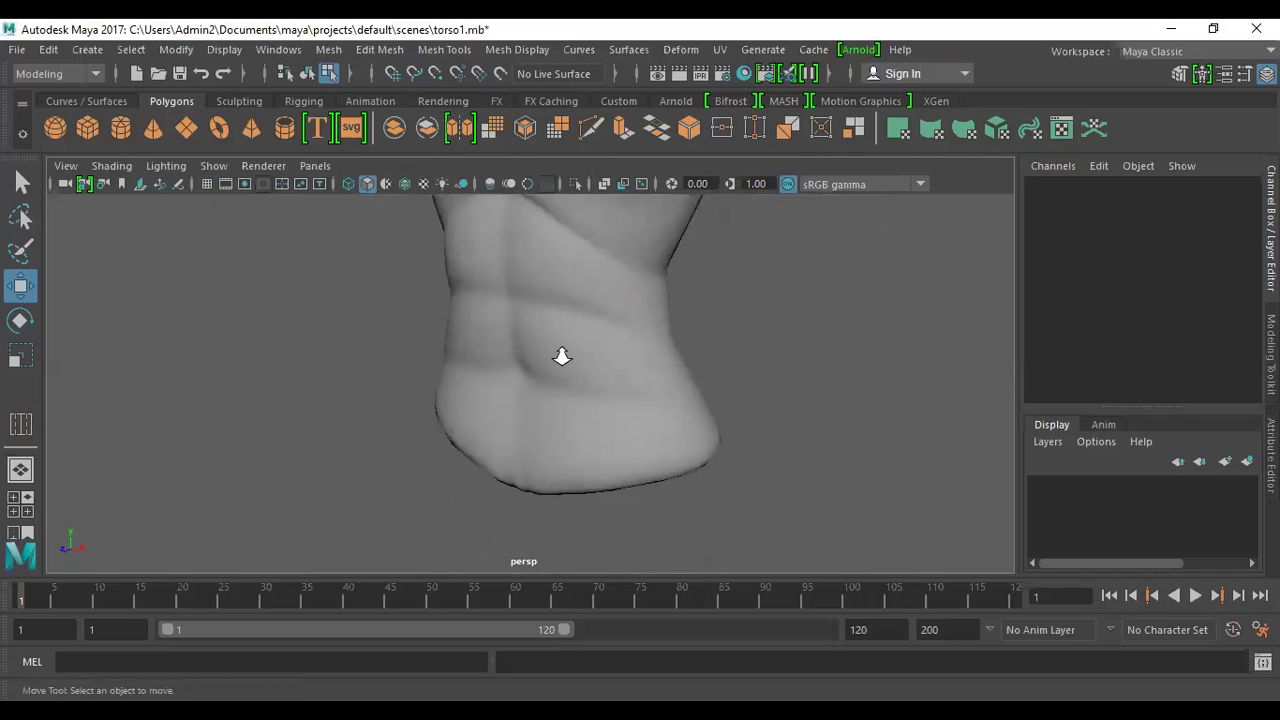
{"action": "right_click_drag", "start_coordinate": [560, 357], "coordinate": [671, 516], "text": "alt"}
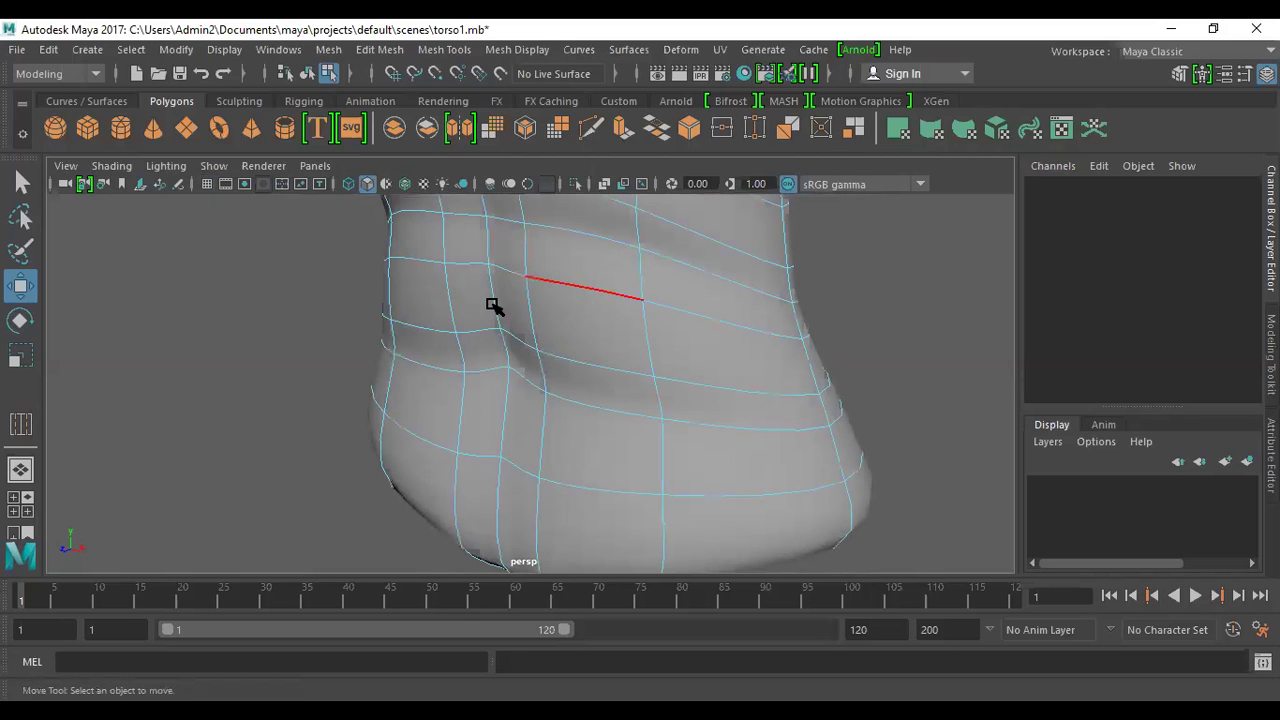
{"action": "right_click_drag", "start_coordinate": [493, 305], "coordinate": [349, 277], "text": "alt"}
{"action": "left_click_drag", "start_coordinate": [349, 277], "coordinate": [609, 306], "text": "alt"}
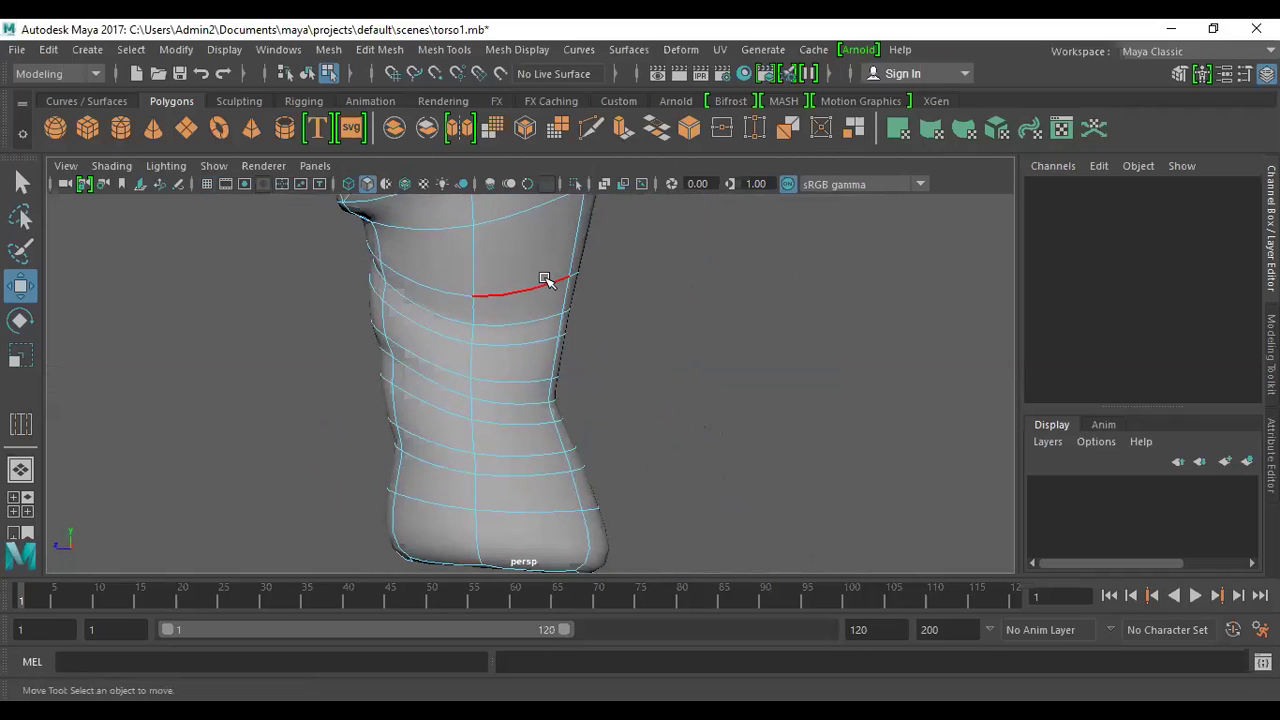
- In the side view, select the three rows of upper-back vertices and move them inward along Z
{"action": "key", "text": "space"}
{"action": "key", "text": "space"}
{"action": "scroll", "coordinate": [551, 446], "scroll_direction": "up", "scroll_amount": 2}
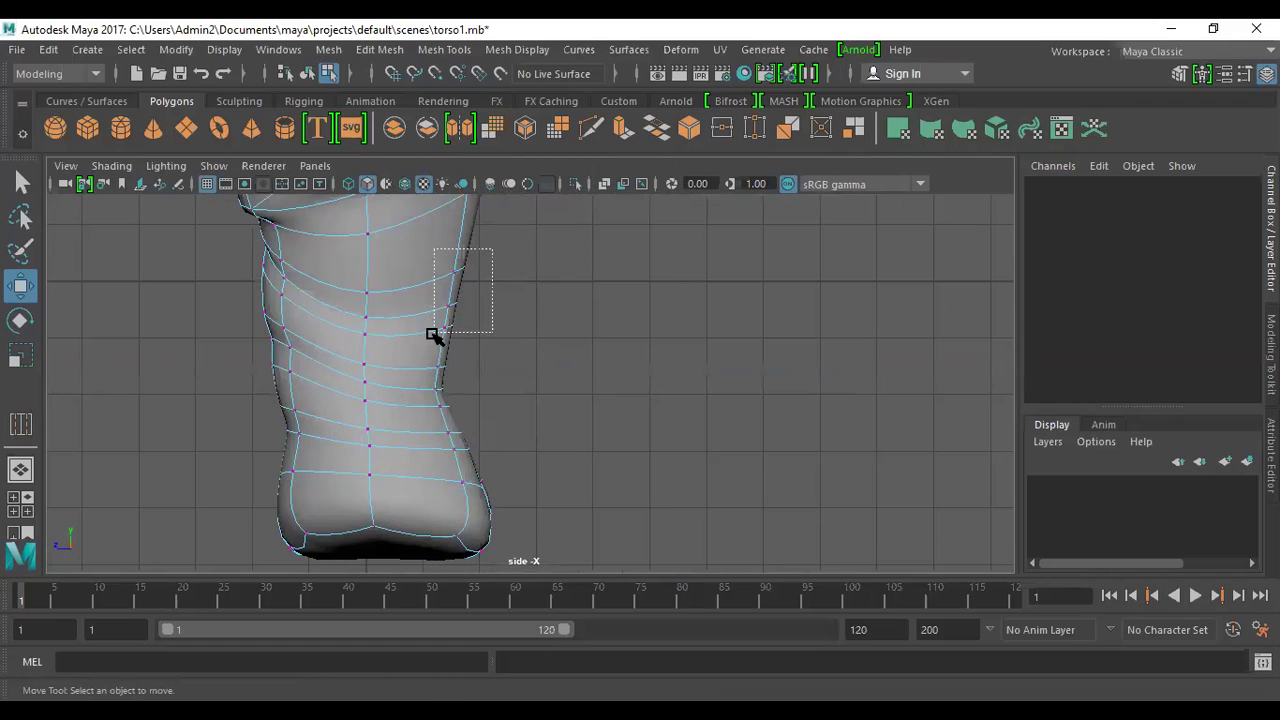
{"action": "left_click_drag", "start_coordinate": [432, 334], "coordinate": [434, 333]}
{"action": "left_click_drag", "start_coordinate": [370, 293], "coordinate": [356, 296]}
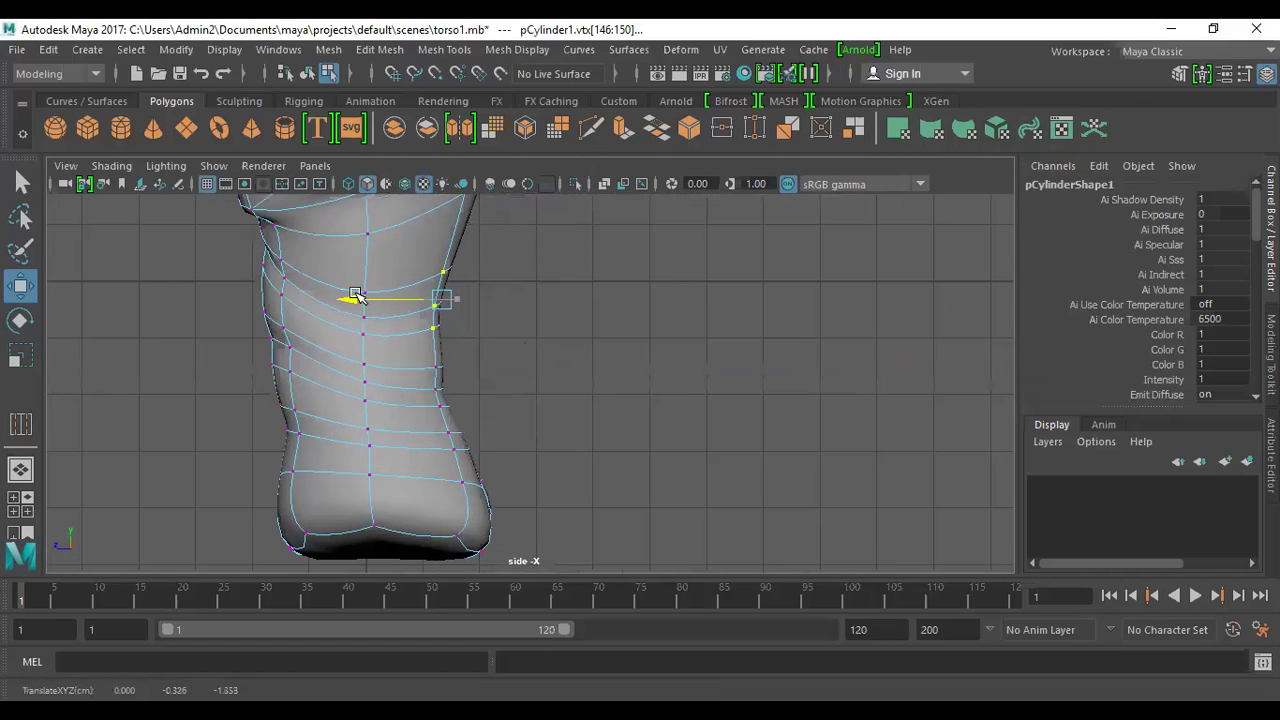
{"action": "middle_click_drag", "start_coordinate": [571, 343], "coordinate": [652, 377], "text": "alt"}
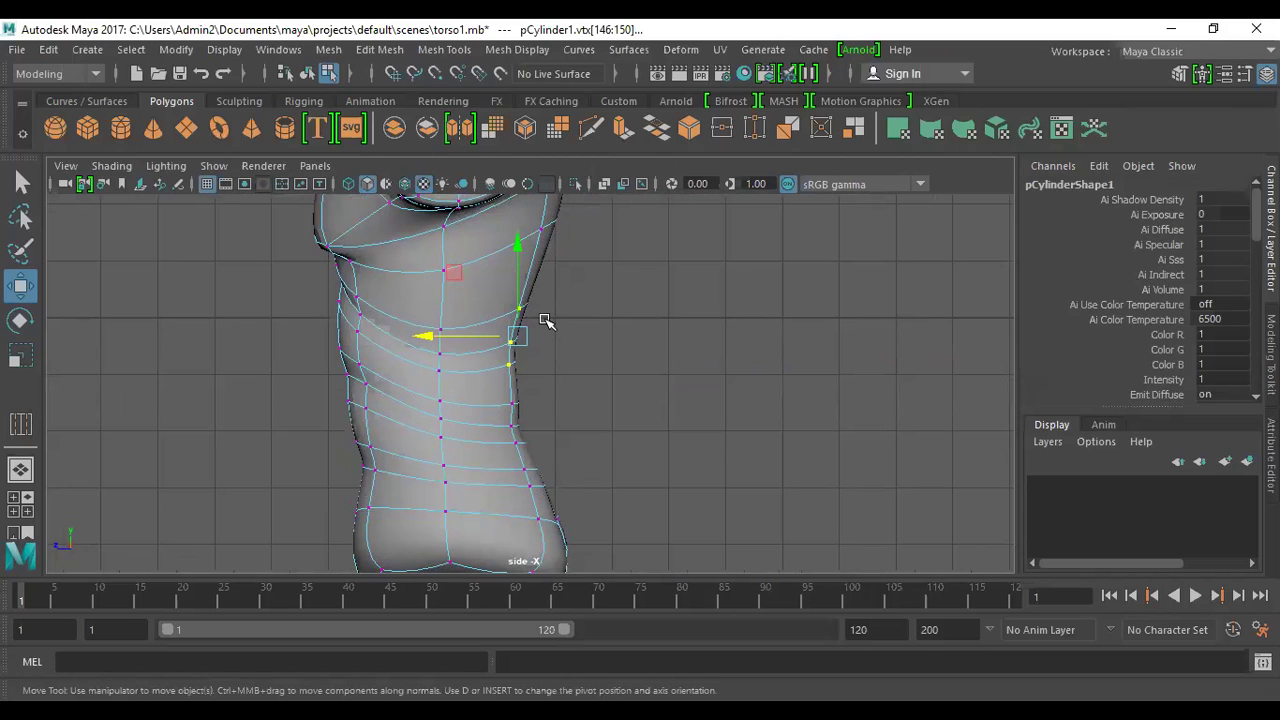
- Examine the reshaped back and waist in the perspective and front views, including the sides up close
{"action": "left_click_drag", "start_coordinate": [633, 322], "coordinate": [649, 377], "text": "alt"}
{"action": "right_click_drag", "start_coordinate": [680, 374], "coordinate": [522, 390], "text": "alt"}
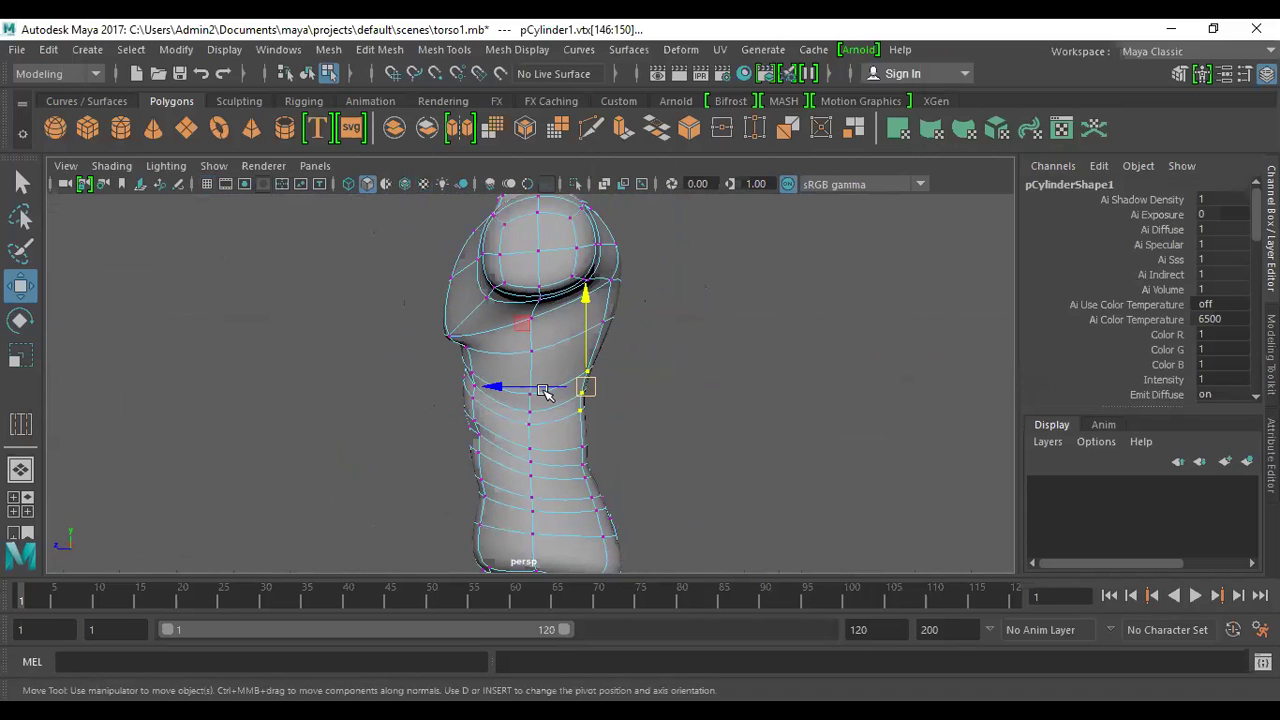
{"action": "key", "text": "space"}
{"action": "right_click_drag", "start_coordinate": [716, 444], "coordinate": [496, 418], "text": "alt"}
{"action": "middle_click_drag", "start_coordinate": [570, 434], "coordinate": [578, 330], "text": "alt"}
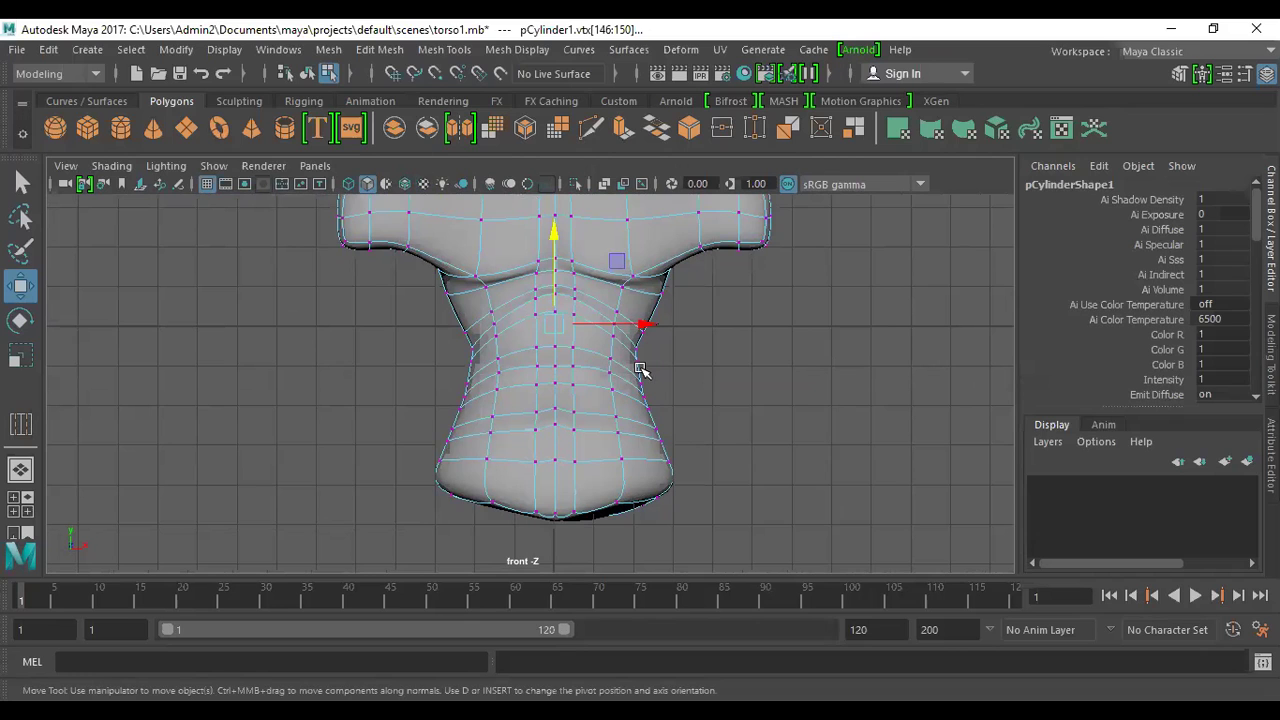
{"action": "key", "text": "space"}
{"action": "right_click_drag", "start_coordinate": [563, 334], "coordinate": [720, 521], "text": "alt"}
{"action": "left_click_drag", "start_coordinate": [633, 374], "coordinate": [417, 329], "text": "alt"}
{"action": "middle_click_drag", "start_coordinate": [654, 349], "coordinate": [528, 355], "text": "alt"}
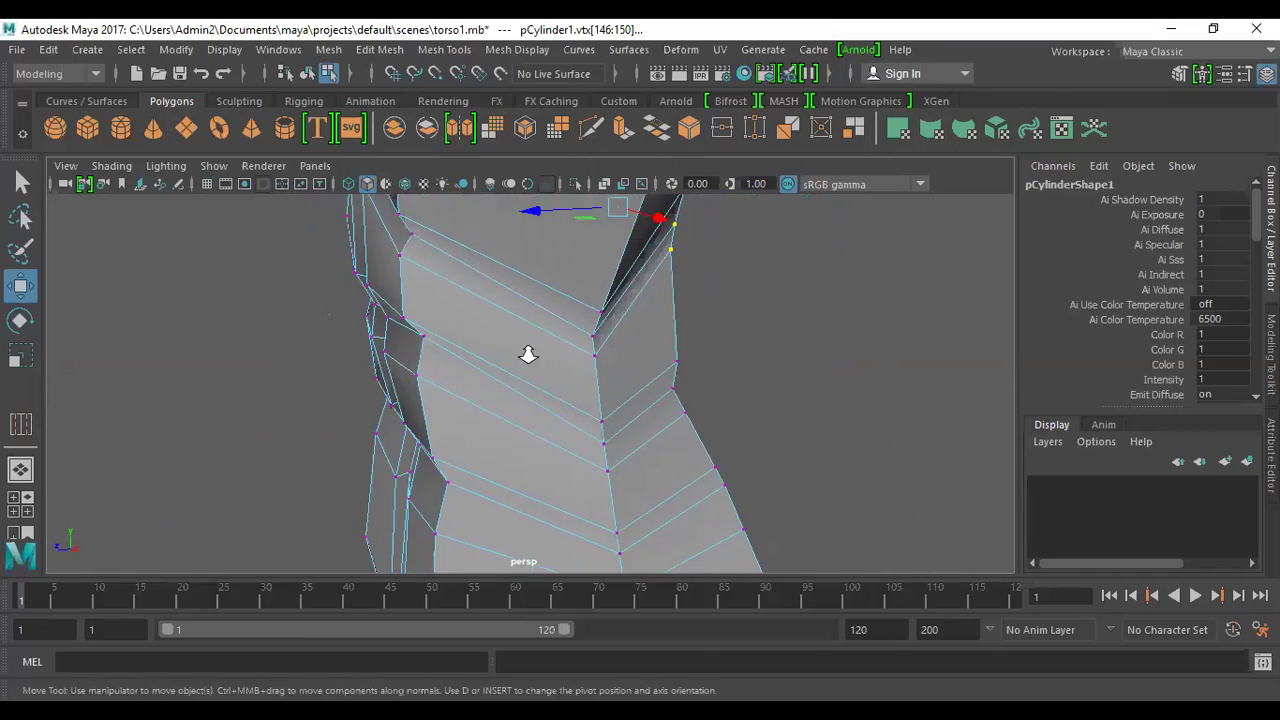
{"action": "right_click_drag", "start_coordinate": [528, 355], "coordinate": [453, 345], "text": "alt"}
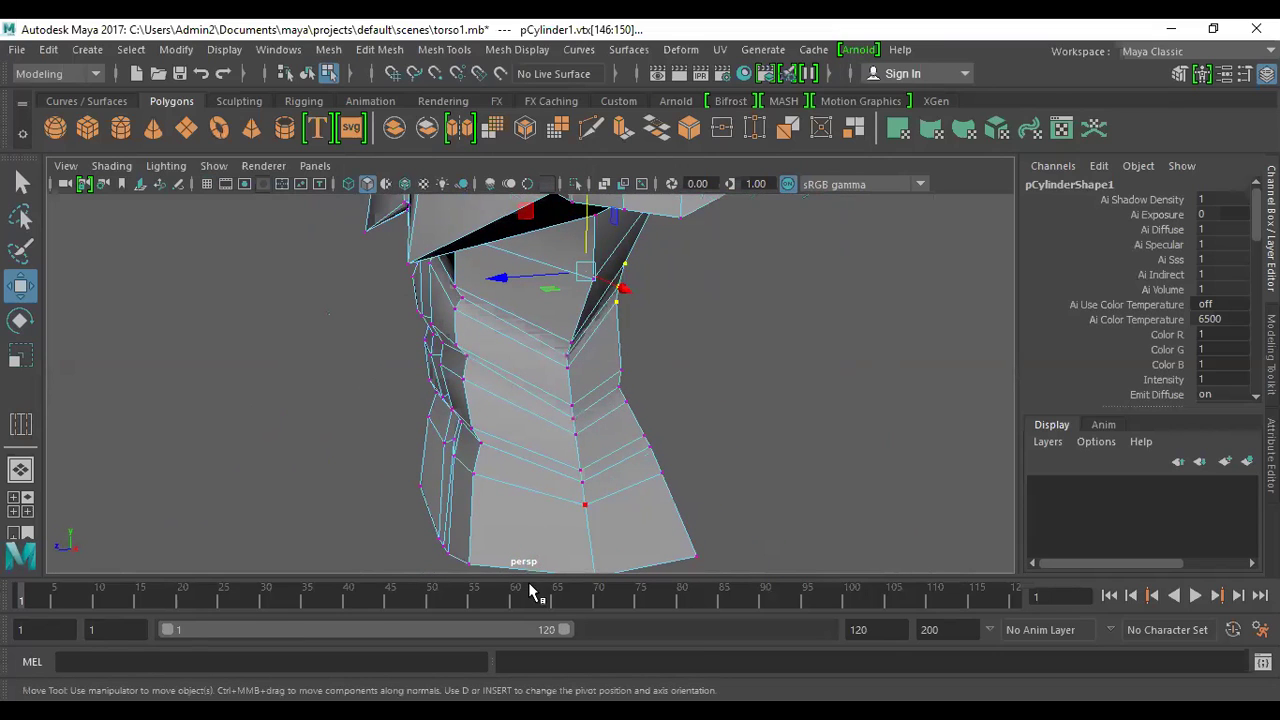
- Return the unsmoothed torso to object mode and apply the Smooth operation to the mesh
{"action": "key", "text": "1"}
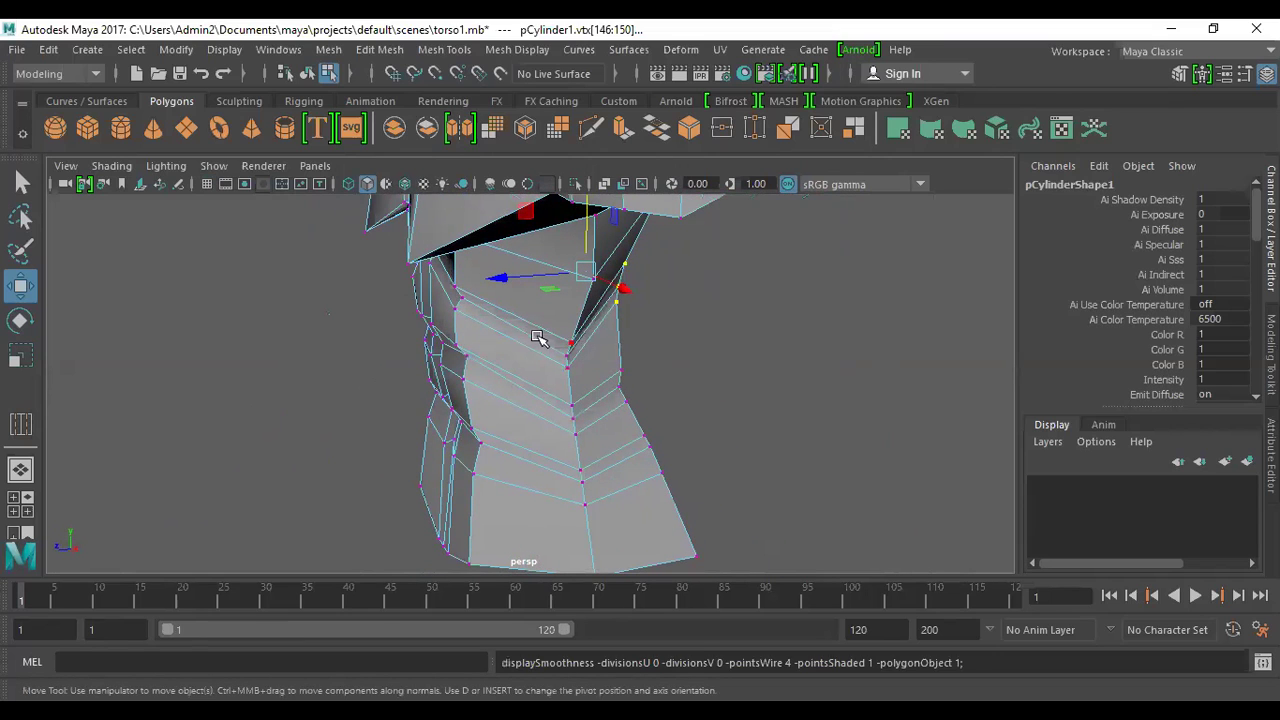
{"action": "right_click", "coordinate": [490, 294]}
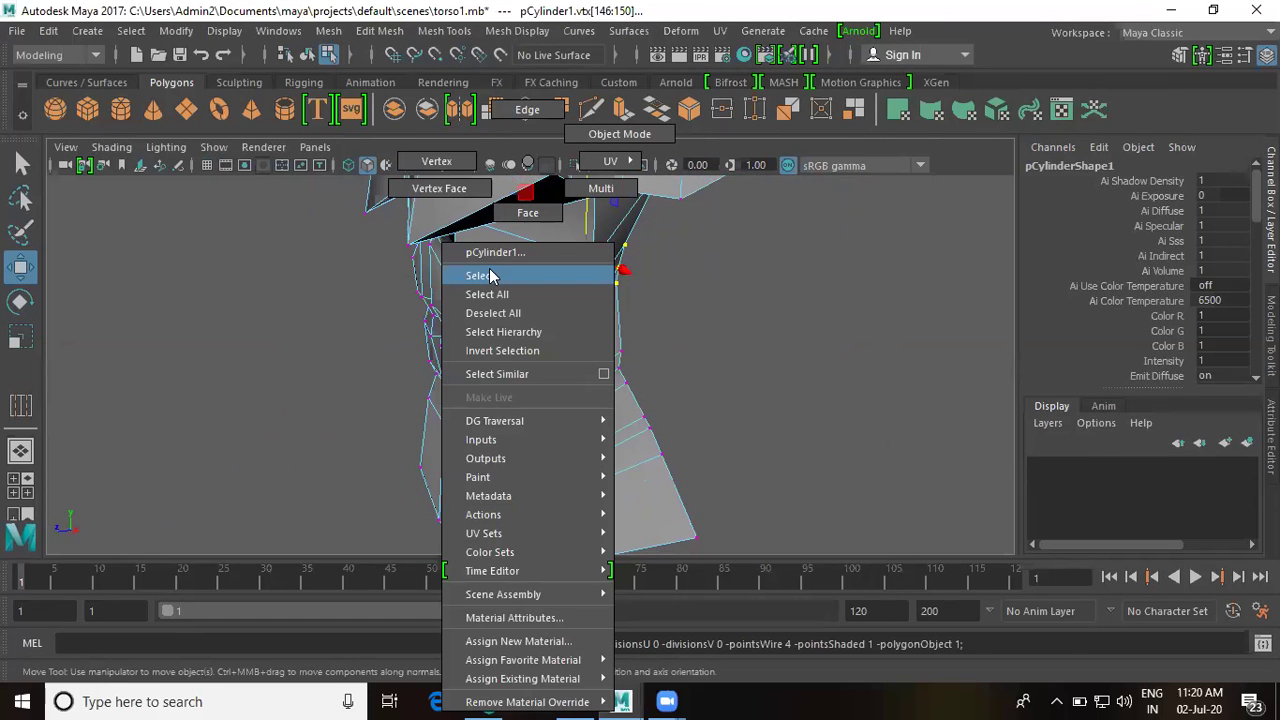
{"action": "right_click_drag", "start_coordinate": [540, 252], "coordinate": [619, 134]}
{"action": "left_click", "coordinate": [330, 50]}
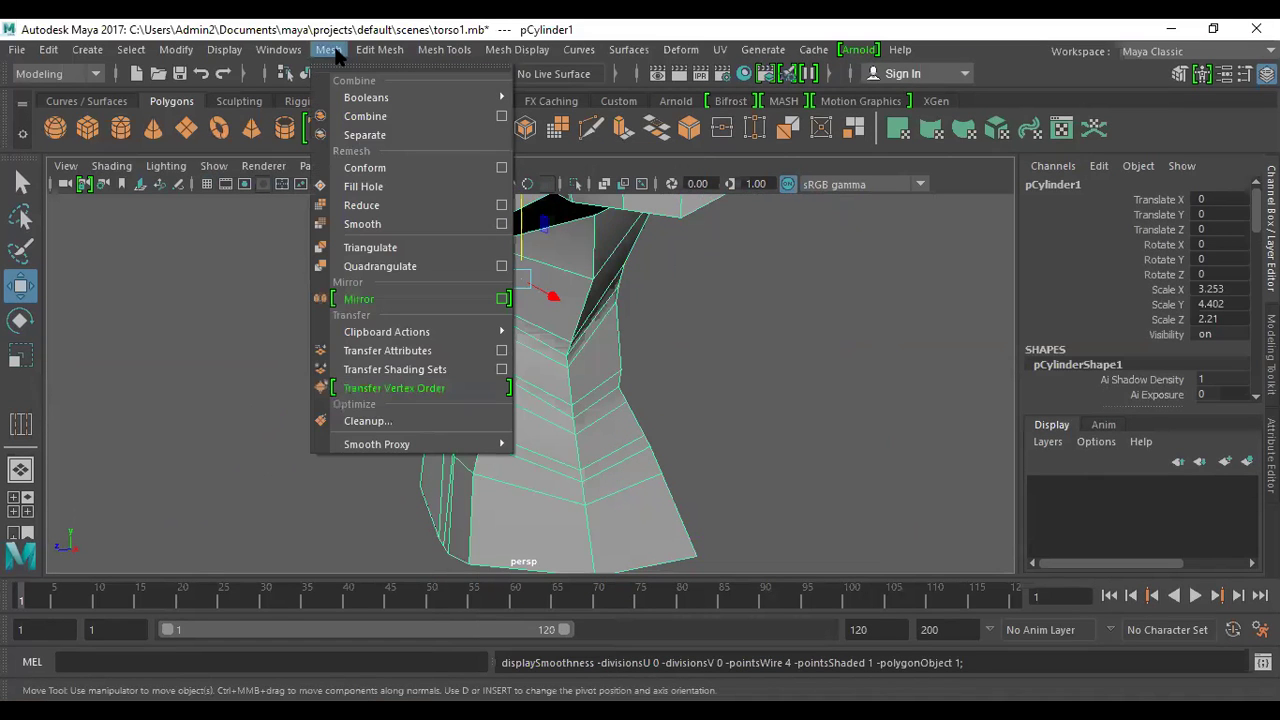
{"action": "left_click", "coordinate": [397, 226]}
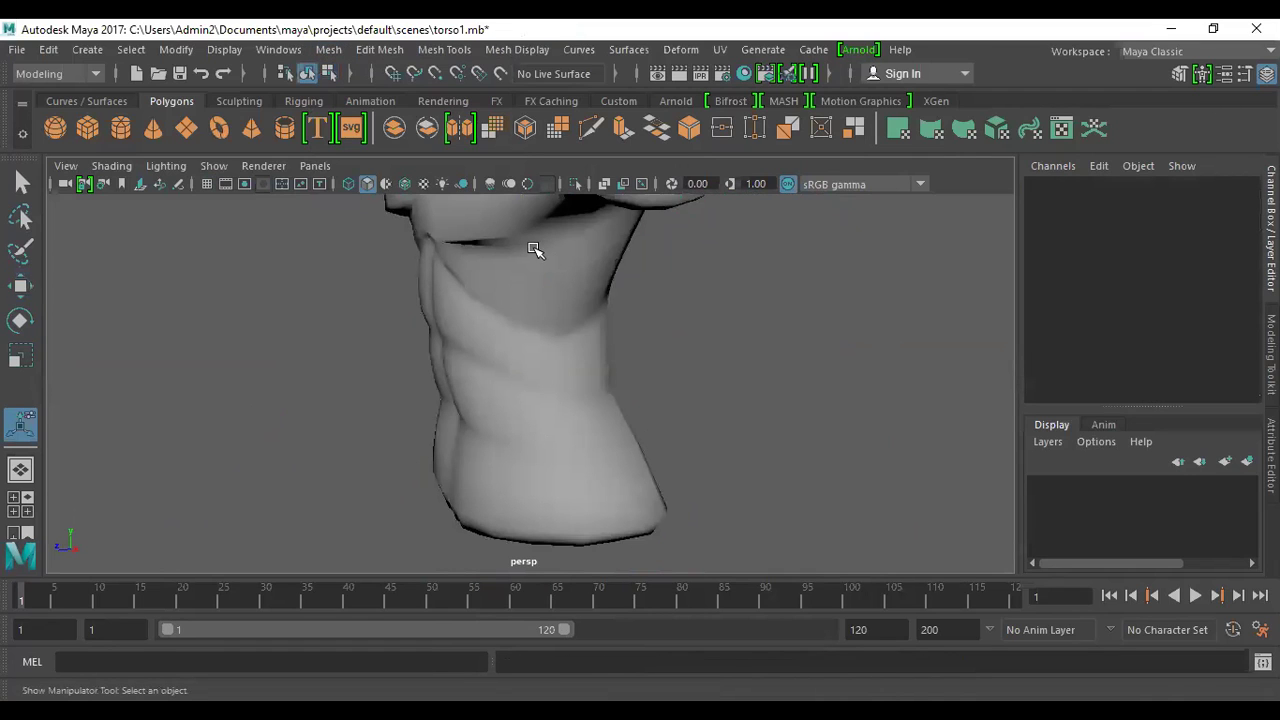
- Select and review the smoothed torso from several angles, and set the Smooth divisions to 0
{"action": "left_click", "coordinate": [560, 362]}
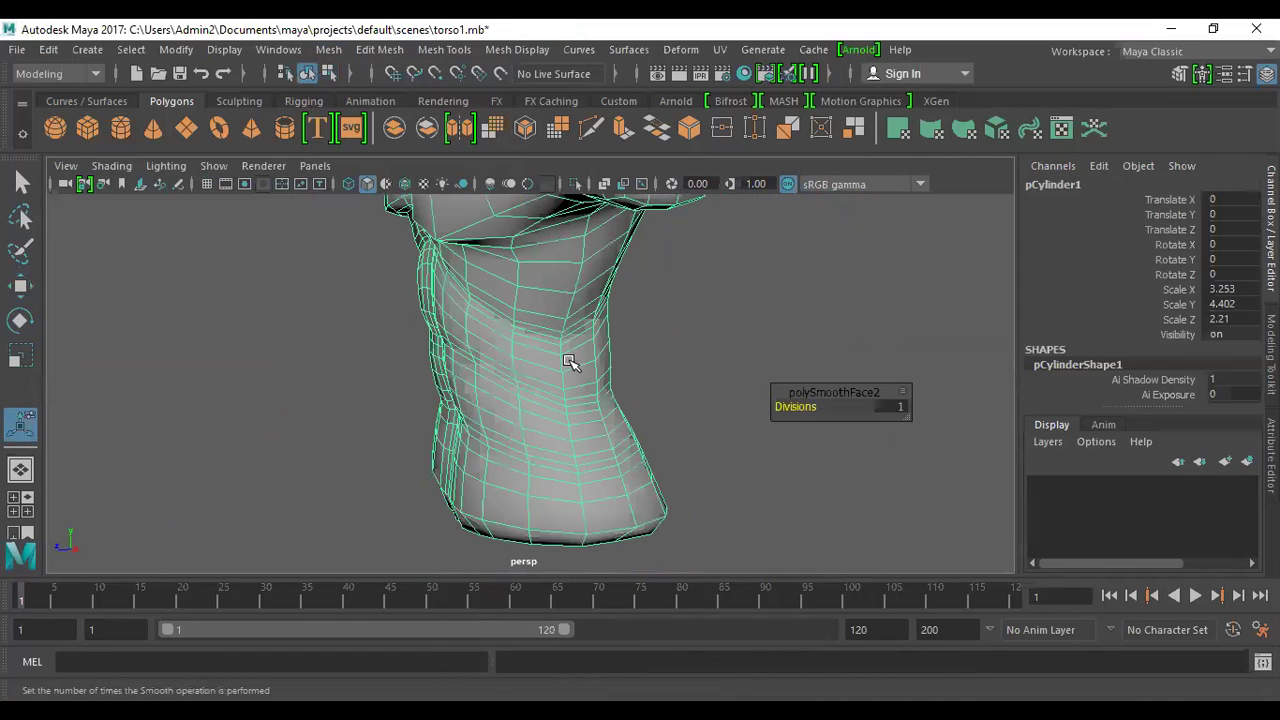
{"action": "left_click_drag", "start_coordinate": [585, 507], "coordinate": [731, 429], "text": "alt"}
{"action": "left_click", "coordinate": [586, 434]}
{"action": "left_click", "coordinate": [495, 432]}
{"action": "middle_click_drag", "start_coordinate": [526, 451], "coordinate": [612, 316], "text": "alt"}
{"action": "left_click_drag", "start_coordinate": [612, 316], "coordinate": [835, 450], "text": "alt"}
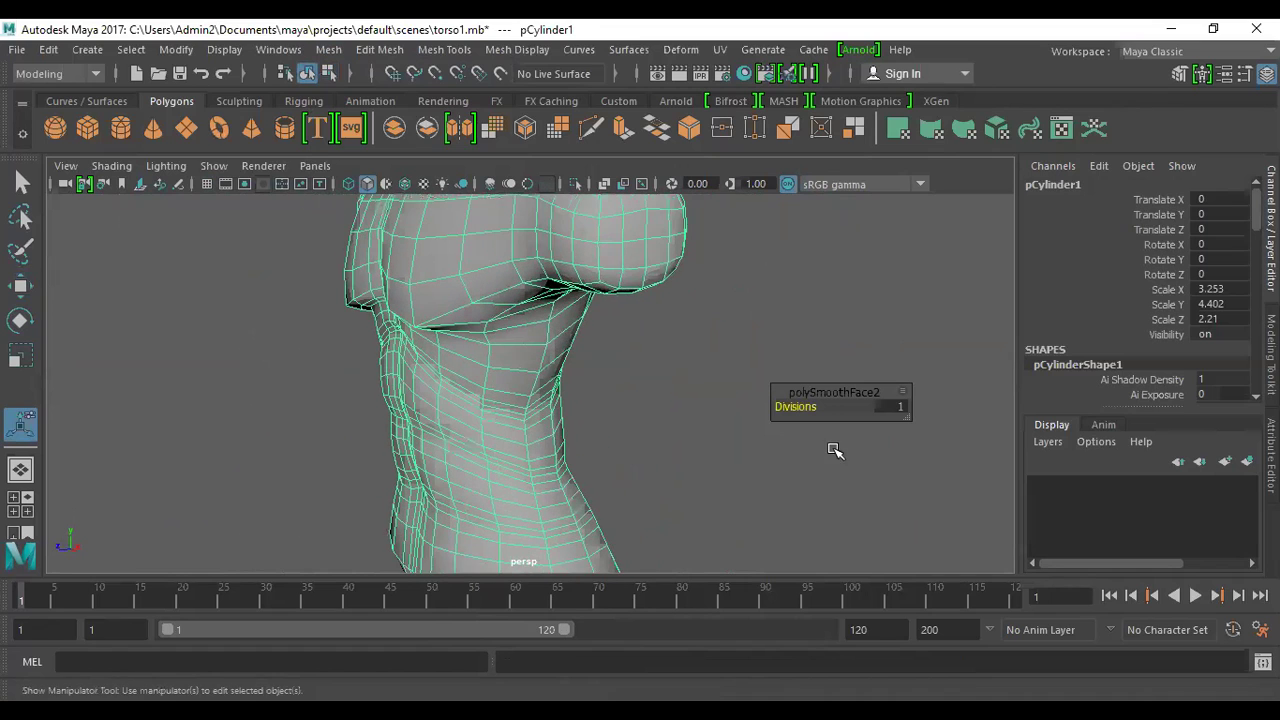
{"action": "left_click", "coordinate": [900, 407]}
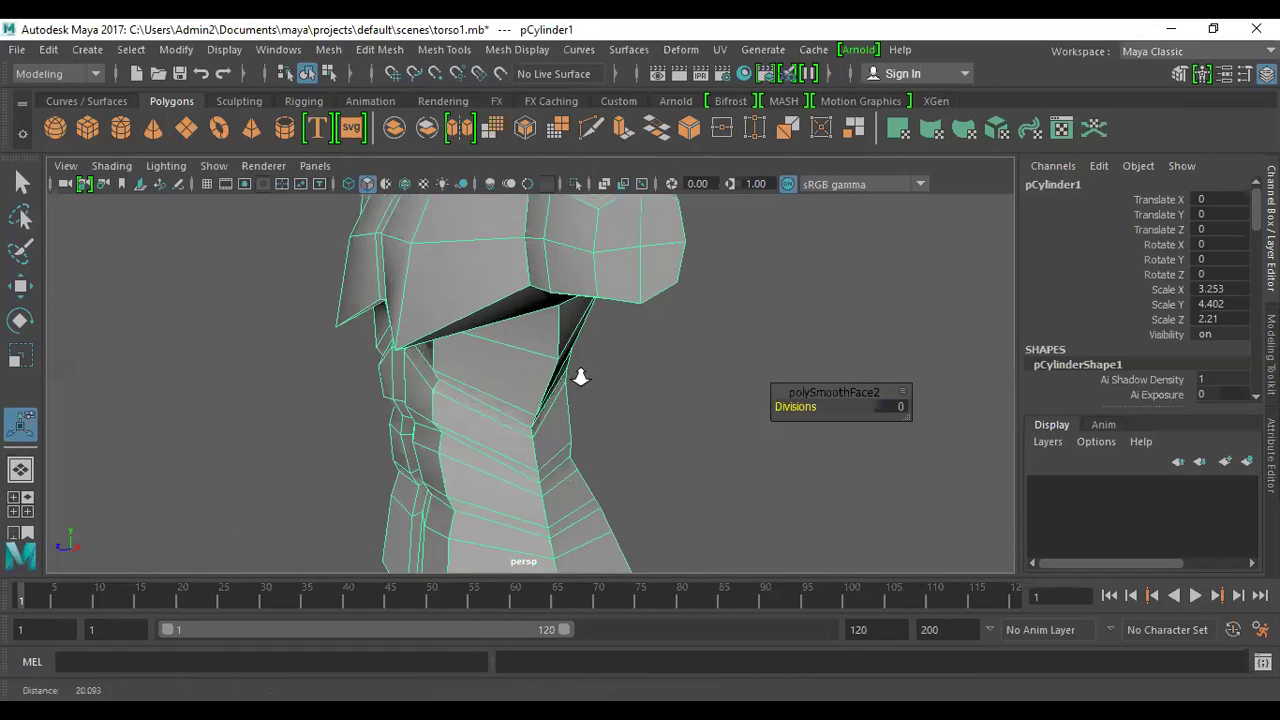
- Delete the torso's construction history
{"action": "left_click", "coordinate": [46, 52]}
{"action": "mouse_move", "coordinate": [150, 271]}
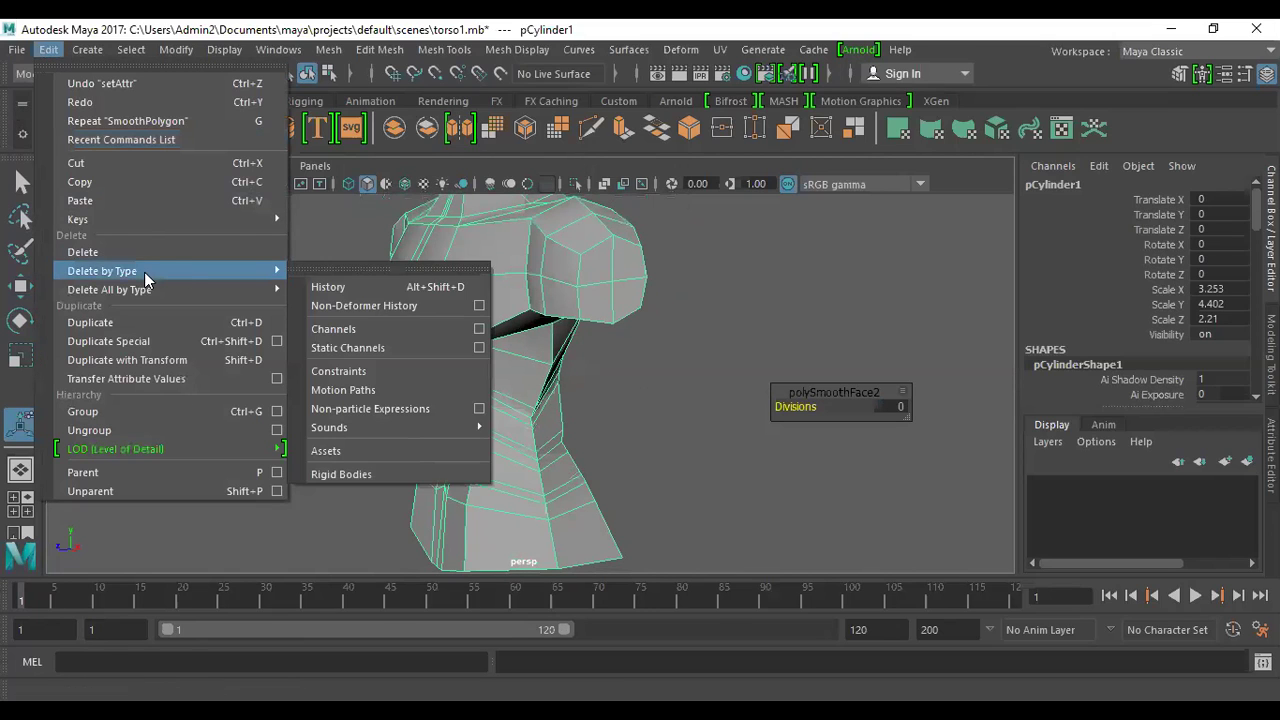
{"action": "left_click", "coordinate": [343, 287]}
- Try to cut across the edges meeting at the chest's pointed lower corner with Multi-Cut
{"action": "scroll", "coordinate": [674, 429], "scroll_direction": "up", "scroll_amount": 2}
{"action": "mouse_move", "coordinate": [510, 362]}
{"action": "left_mouse_down", "text": "alt"}
{"action": "mouse_move", "coordinate": [603, 354]}
{"action": "mouse_move", "coordinate": [506, 366]}
{"action": "left_mouse_up", "text": "alt"}
{"action": "middle_click_drag", "start_coordinate": [503, 335], "coordinate": [479, 212], "text": "alt"}
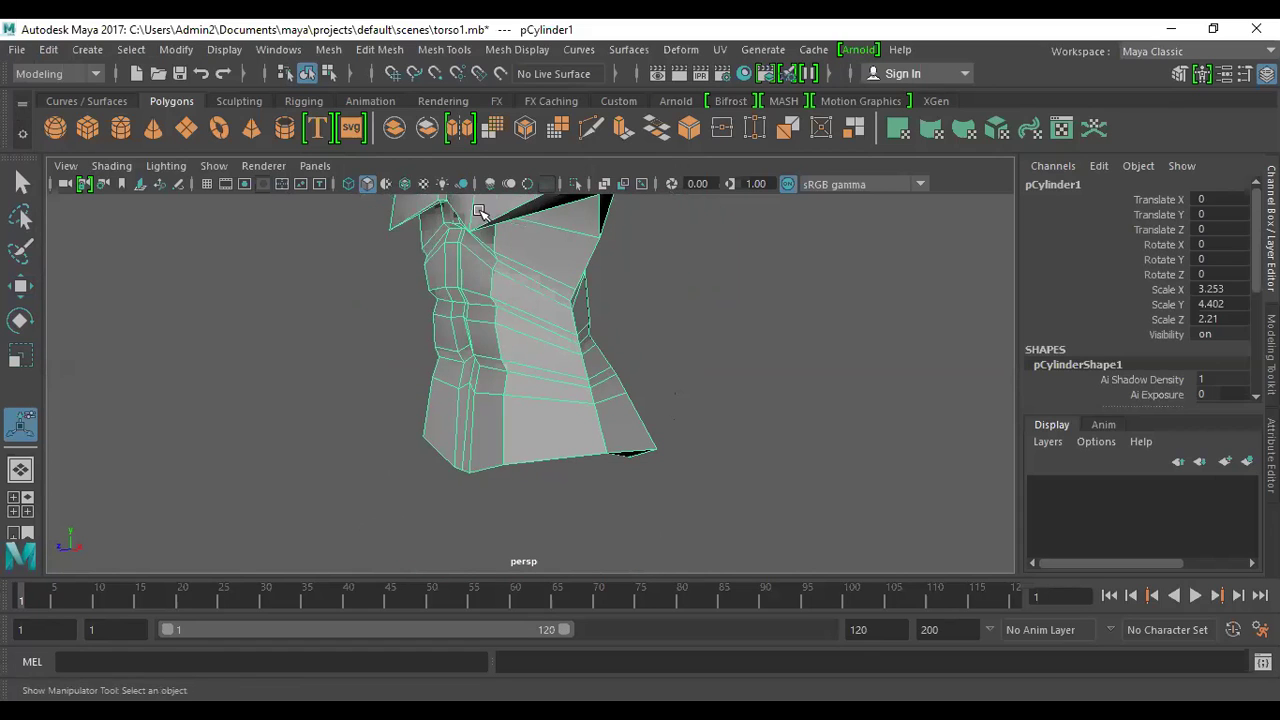
{"action": "scroll", "coordinate": [533, 255], "scroll_direction": "up", "scroll_amount": 3}
{"action": "left_click_drag", "start_coordinate": [552, 323], "coordinate": [603, 397], "text": "alt"}
{"action": "right_click_drag", "start_coordinate": [603, 397], "coordinate": [629, 476], "text": "alt"}
{"action": "left_click_drag", "start_coordinate": [629, 476], "coordinate": [617, 395], "text": "alt"}
{"action": "right_click_drag", "start_coordinate": [551, 380], "coordinate": [700, 450], "text": "alt"}
{"action": "left_click", "coordinate": [436, 52]}
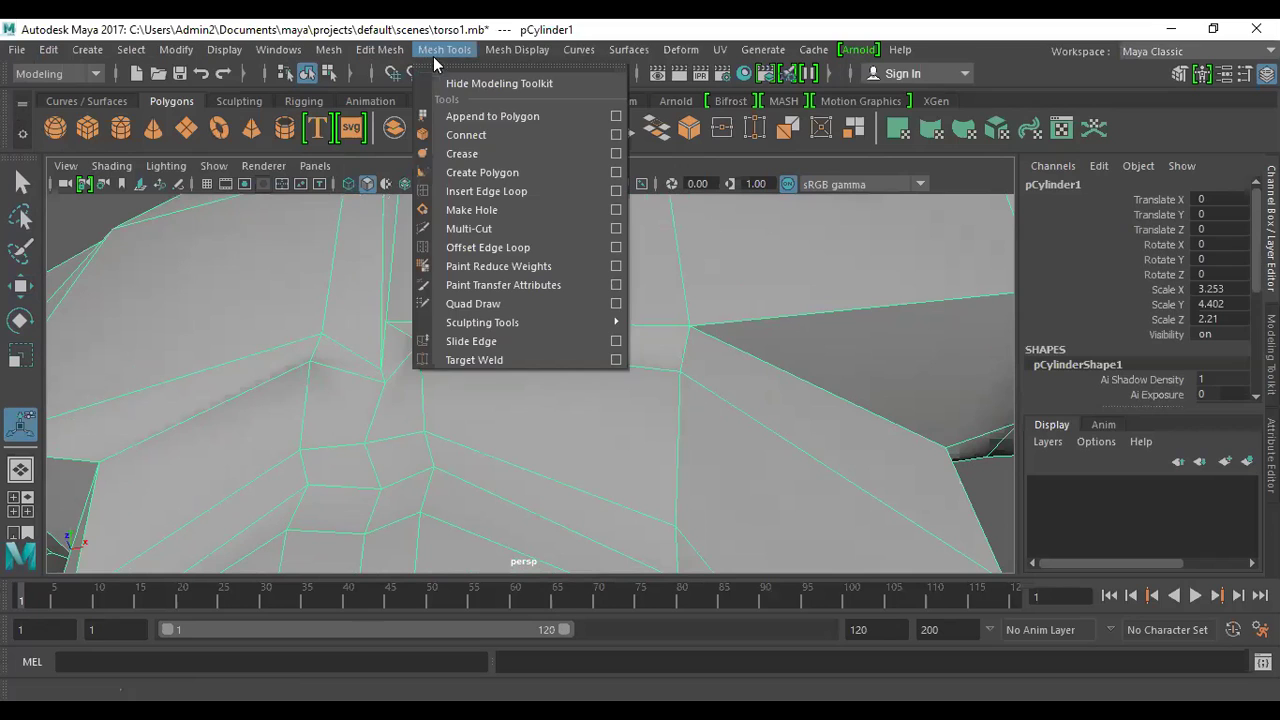
{"action": "left_click", "coordinate": [500, 228]}
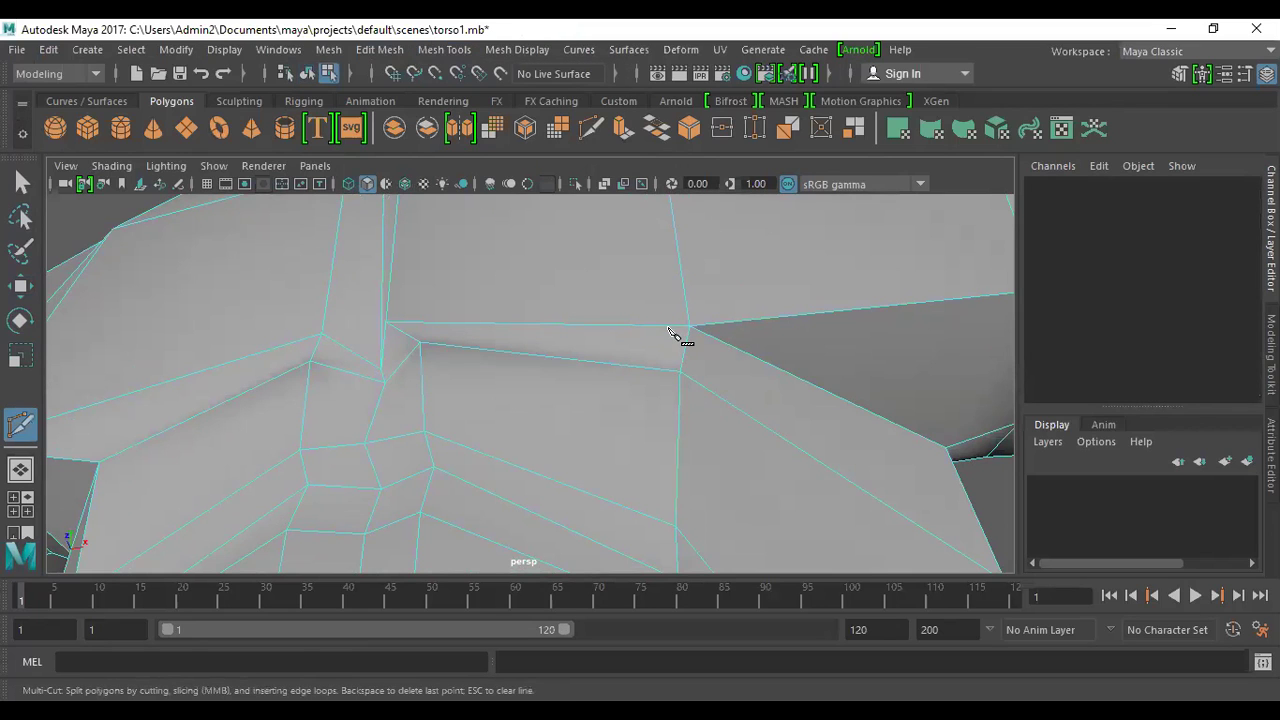
{"action": "left_click", "coordinate": [686, 340]}
{"action": "left_click", "coordinate": [709, 335]}
{"action": "left_click", "coordinate": [686, 310]}
{"action": "key", "text": "Return"}
{"action": "key", "text": "q"}
- Cut a small ring of edges around the pointed lower corner of the chest using Multi-Cut
{"action": "left_click_drag", "start_coordinate": [423, 394], "coordinate": [470, 393], "text": "alt"}
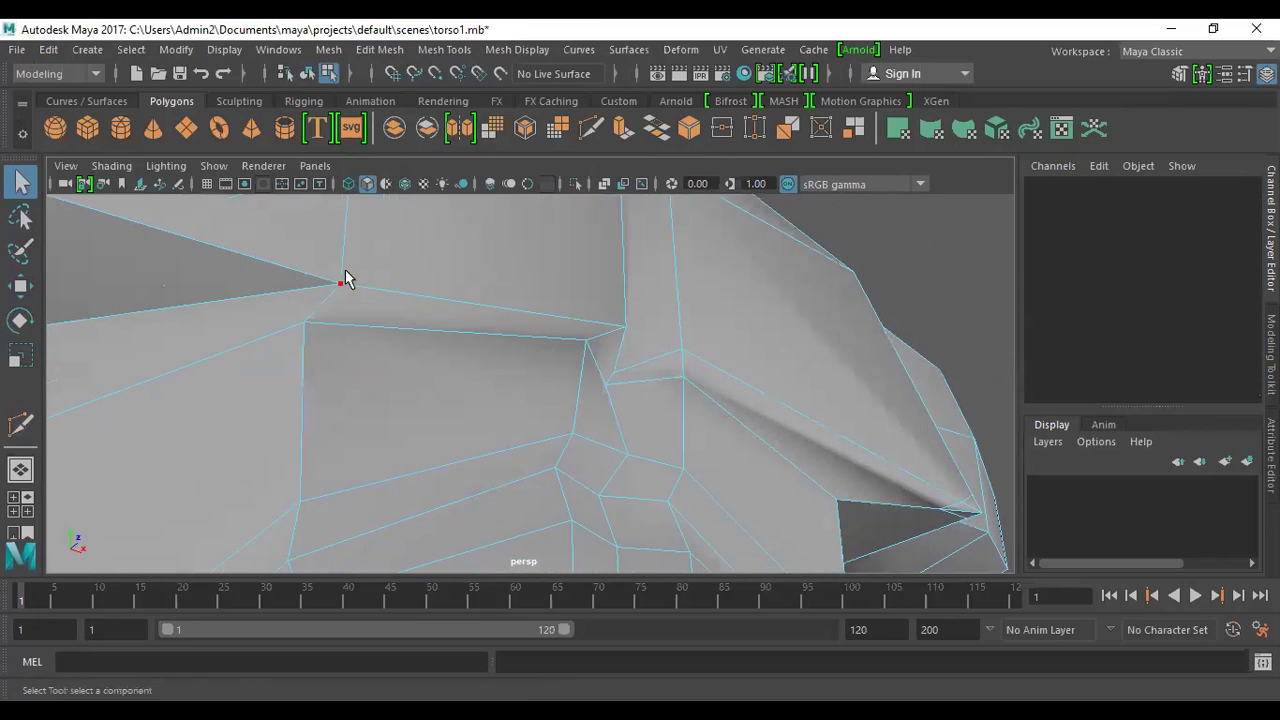
{"action": "left_click", "coordinate": [314, 286]}
{"action": "left_click", "coordinate": [314, 283], "text": "shift"}
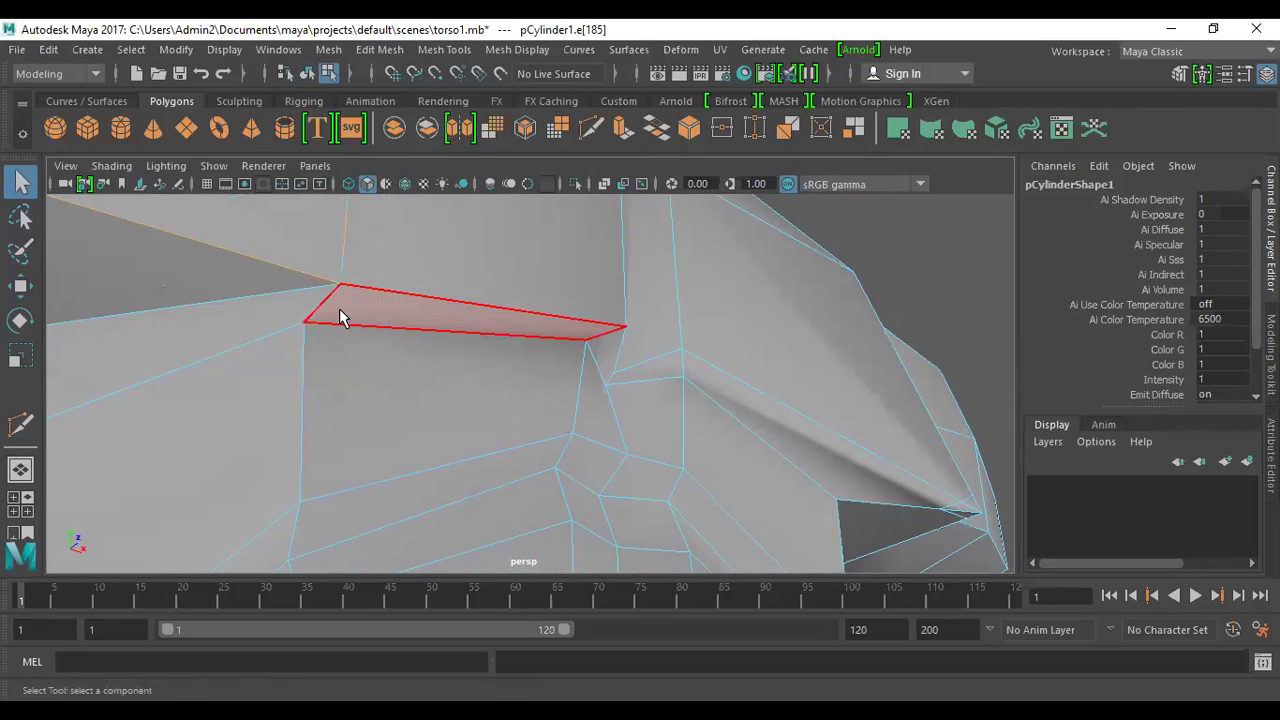
{"action": "right_click_drag", "start_coordinate": [339, 308], "coordinate": [315, 290], "text": "shift"}
{"action": "left_click", "coordinate": [300, 290]}
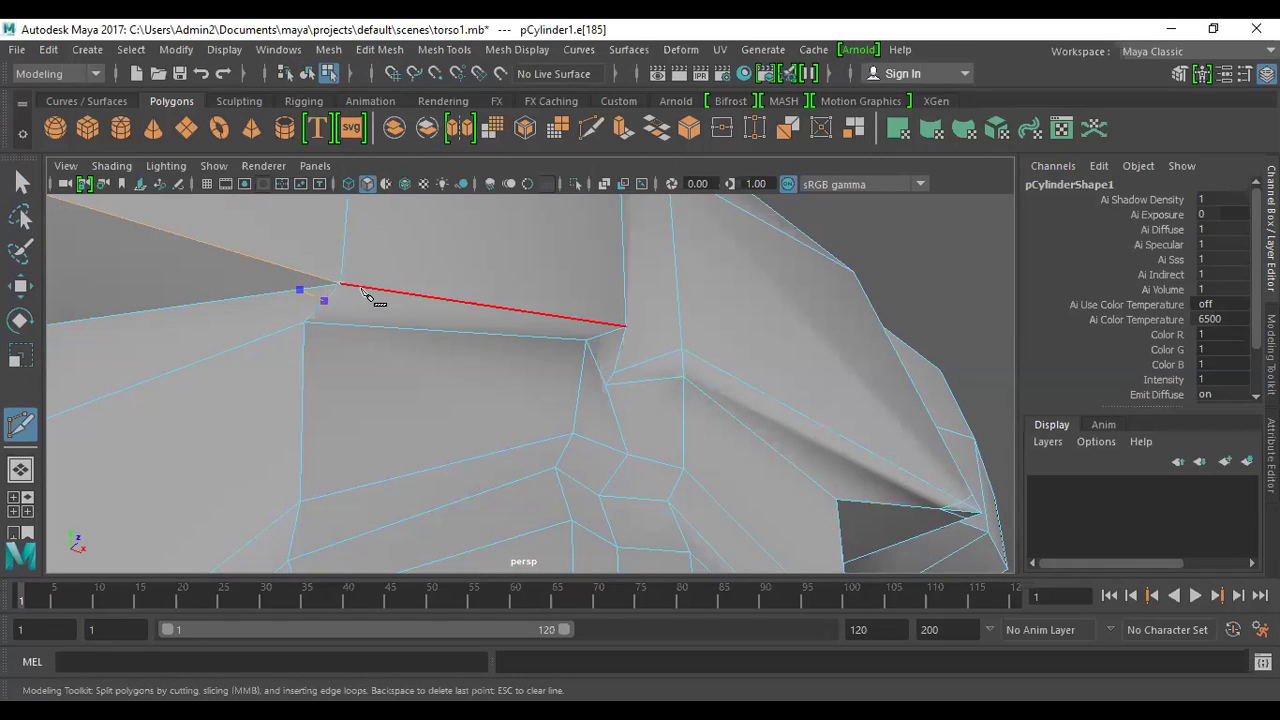
{"action": "left_click", "coordinate": [315, 275]}
{"action": "left_click", "coordinate": [318, 298]}
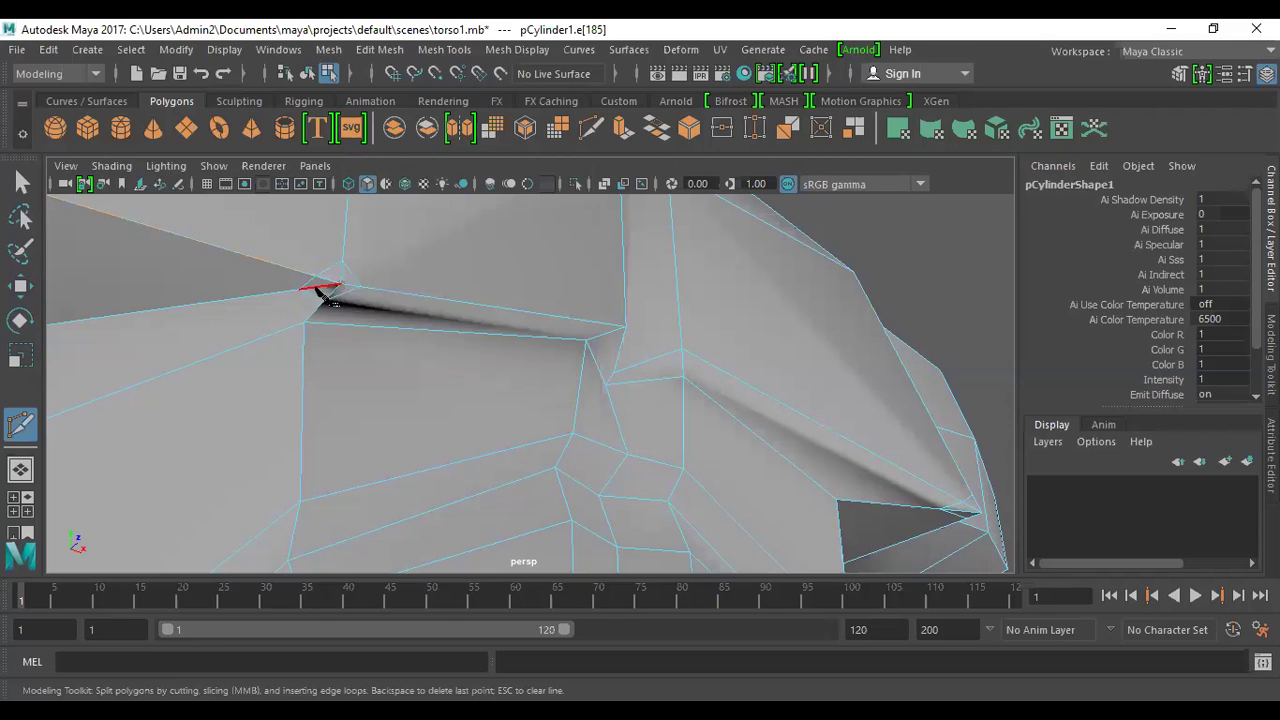
- Examine the cut chest corner with and without smooth preview, and leave the Multi-Cut tool
{"action": "left_click_drag", "start_coordinate": [343, 371], "coordinate": [282, 446], "text": "alt"}
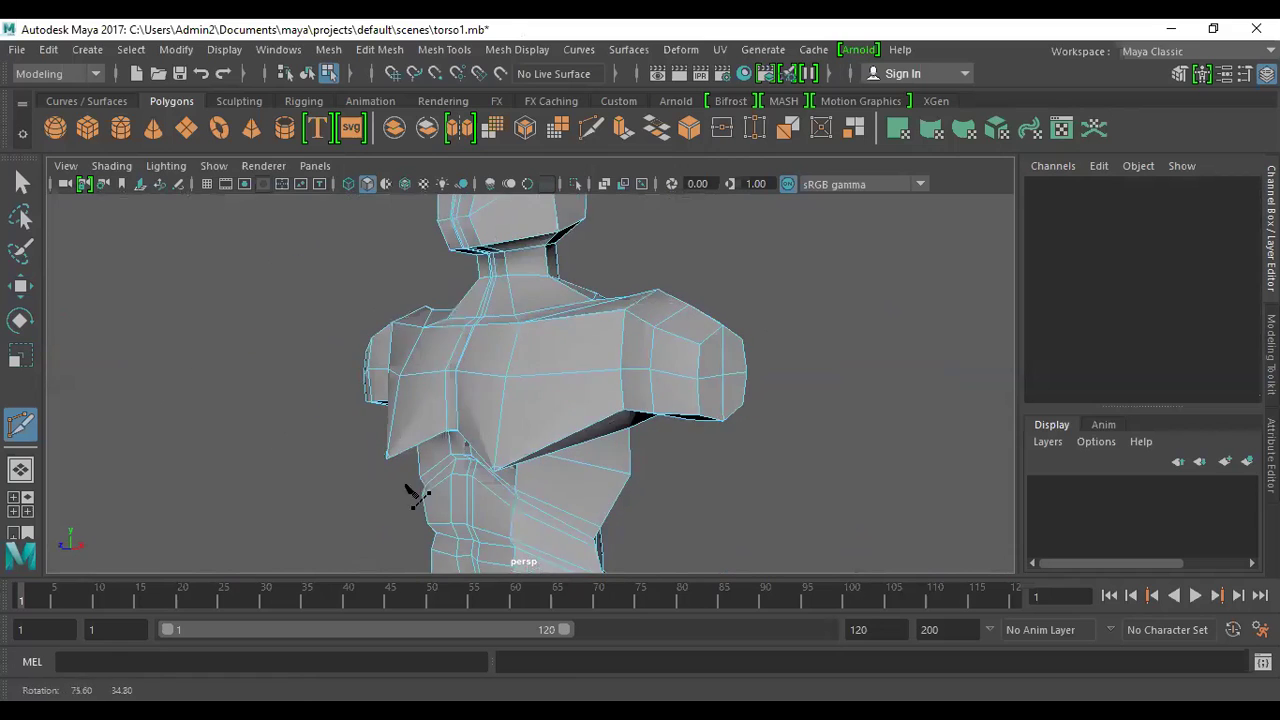
{"action": "middle_click_drag", "start_coordinate": [414, 491], "coordinate": [434, 356], "text": "alt"}
{"action": "right_click_drag", "start_coordinate": [434, 356], "coordinate": [572, 462], "text": "alt"}
{"action": "left_click", "coordinate": [494, 405]}
{"action": "key", "text": "3"}
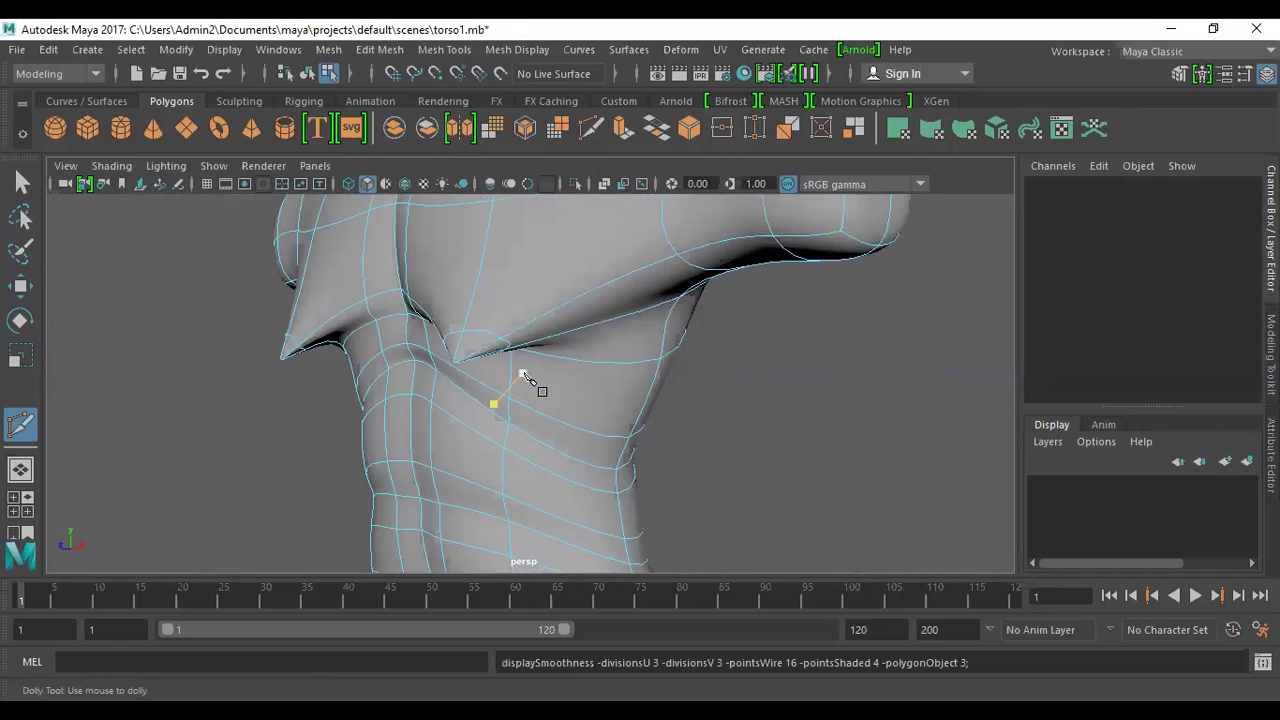
{"action": "key", "text": "1"}
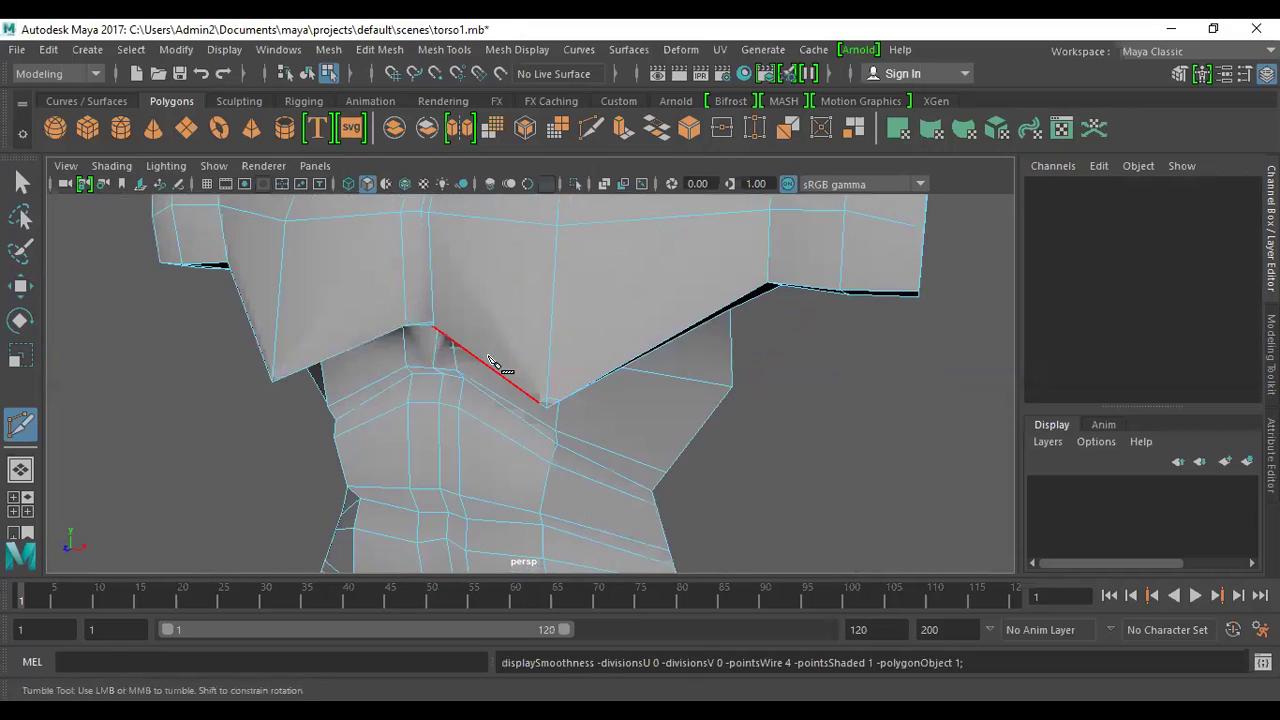
{"action": "left_click_drag", "start_coordinate": [571, 414], "coordinate": [623, 337], "text": "alt"}
{"action": "key", "text": "w"}
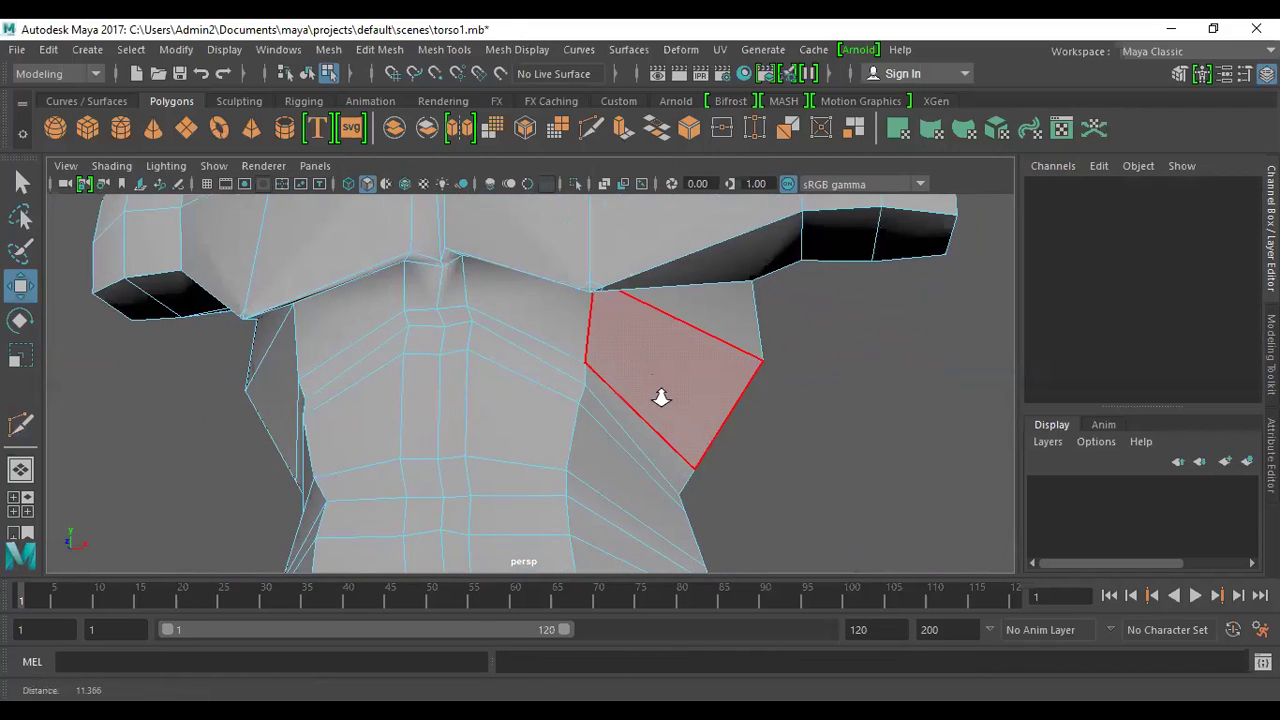
{"action": "scroll", "coordinate": [670, 390], "scroll_direction": "up", "scroll_amount": 3}
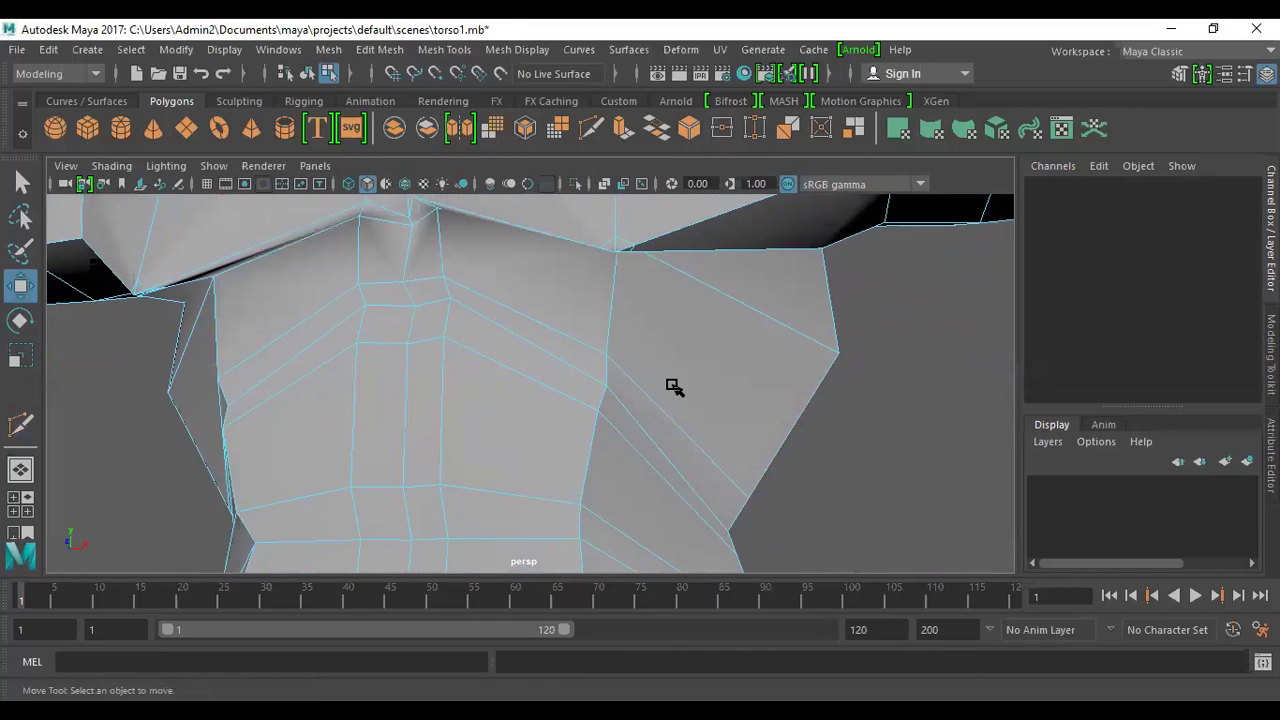
- Undo the Multi-Cut edges at the lower corner of the chest
{"action": "left_click", "coordinate": [625, 313]}
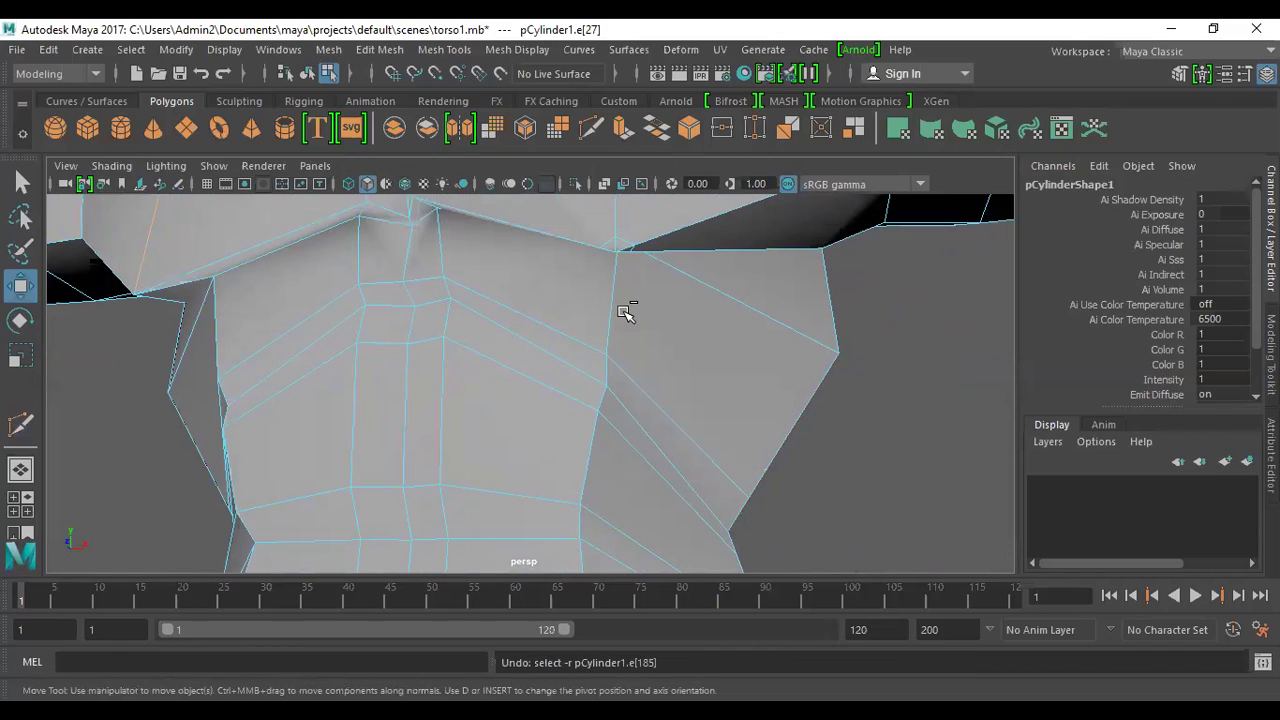
{"action": "key", "text": "ctrl+z"}
{"action": "key", "text": "ctrl+z"}
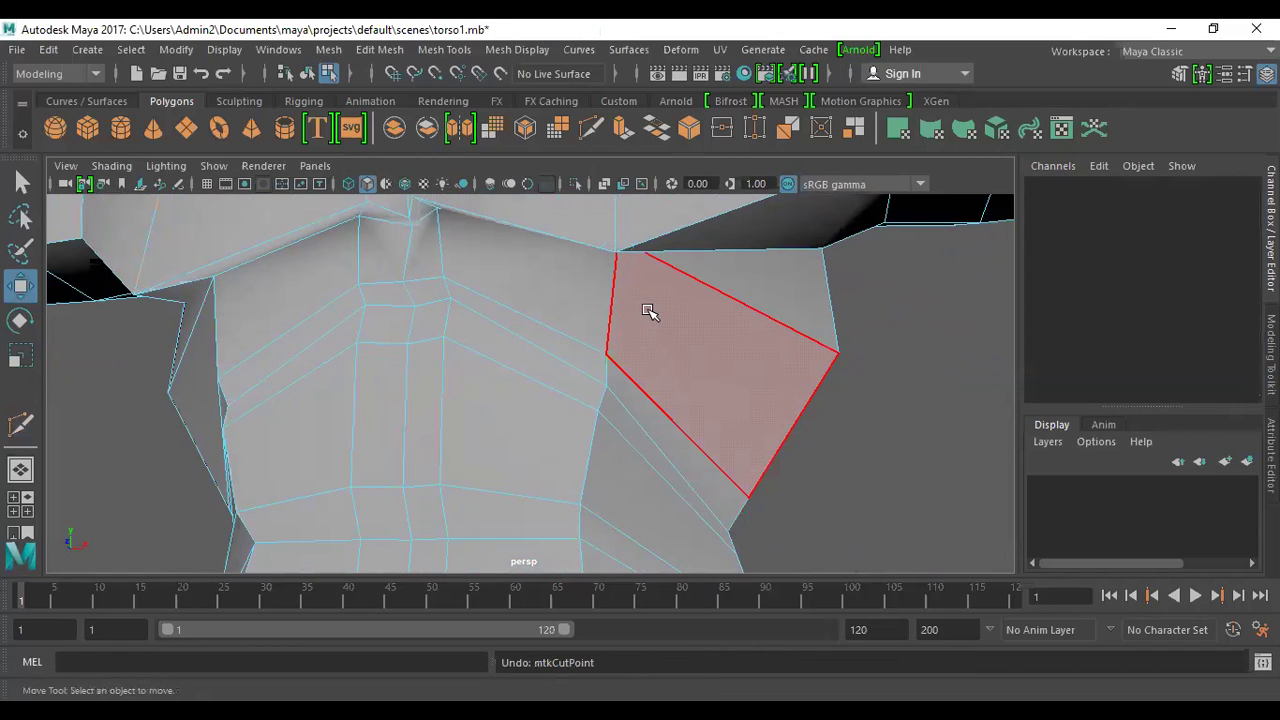
{"action": "scroll", "coordinate": [474, 314], "scroll_direction": "down", "scroll_amount": 6}
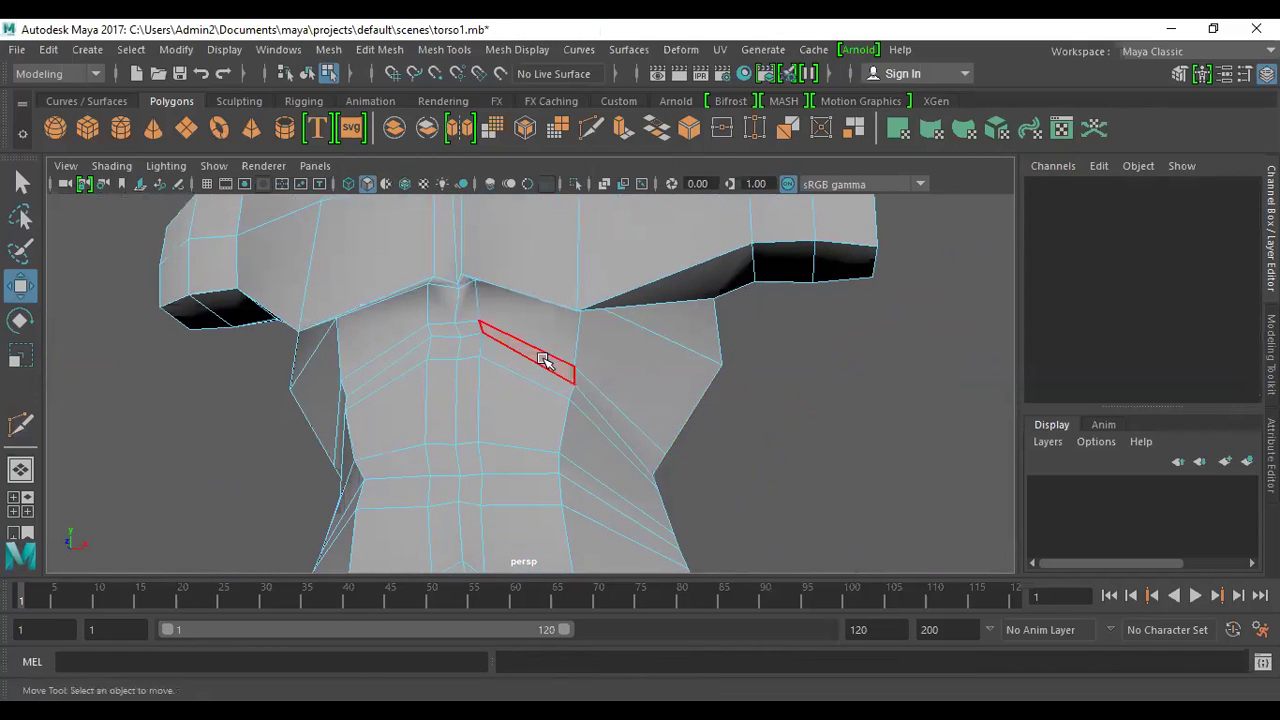
- Return to object mode and apply the Smooth operation to the whole torso again
{"action": "right_click", "coordinate": [508, 293]}
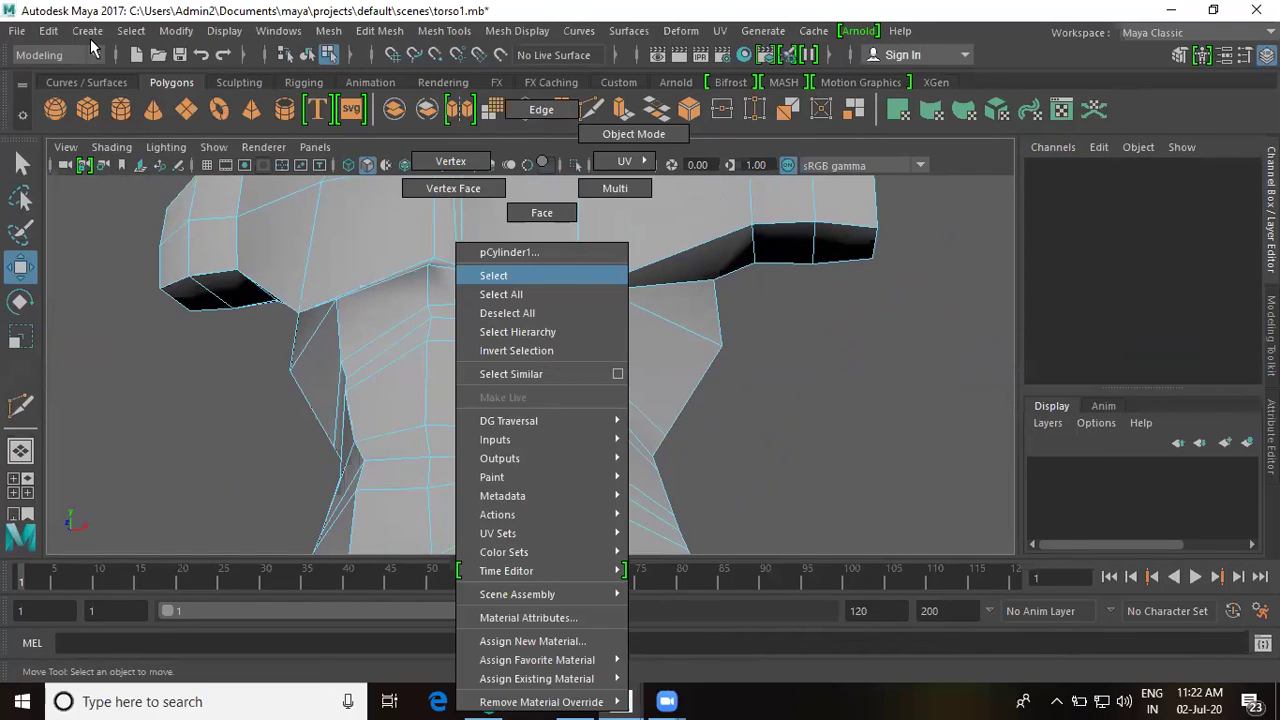
{"action": "left_click", "coordinate": [322, 50]}
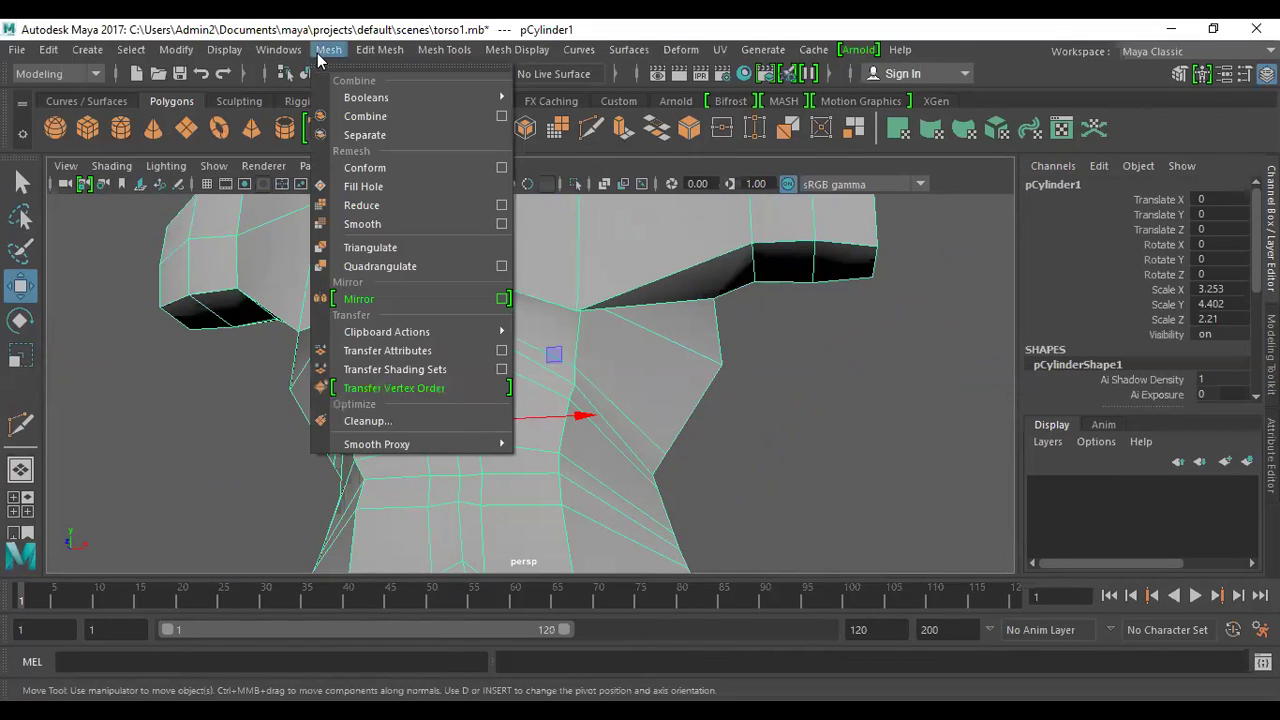
{"action": "left_click", "coordinate": [372, 226]}
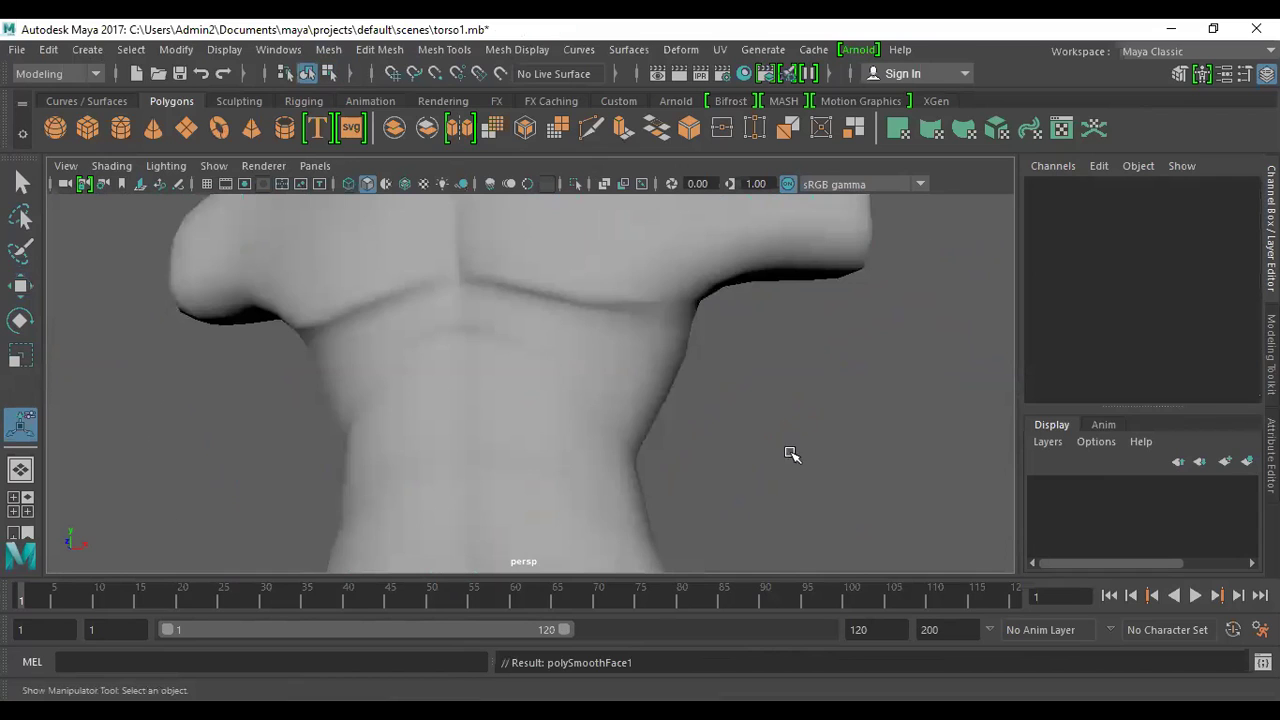
- Inspect the smoothed chest and side of the torso, and set the new Smooth operation's divisions to 0
{"action": "left_click_drag", "start_coordinate": [597, 340], "coordinate": [434, 429], "text": "alt"}
{"action": "middle_click_drag", "start_coordinate": [434, 429], "coordinate": [538, 325], "text": "alt"}
{"action": "right_click_drag", "start_coordinate": [538, 325], "coordinate": [650, 500], "text": "alt"}
{"action": "left_click_drag", "start_coordinate": [650, 500], "coordinate": [511, 474], "text": "alt"}
{"action": "middle_click_drag", "start_coordinate": [511, 474], "coordinate": [496, 339], "text": "alt"}
{"action": "left_click_drag", "start_coordinate": [449, 296], "coordinate": [563, 349], "text": "alt"}
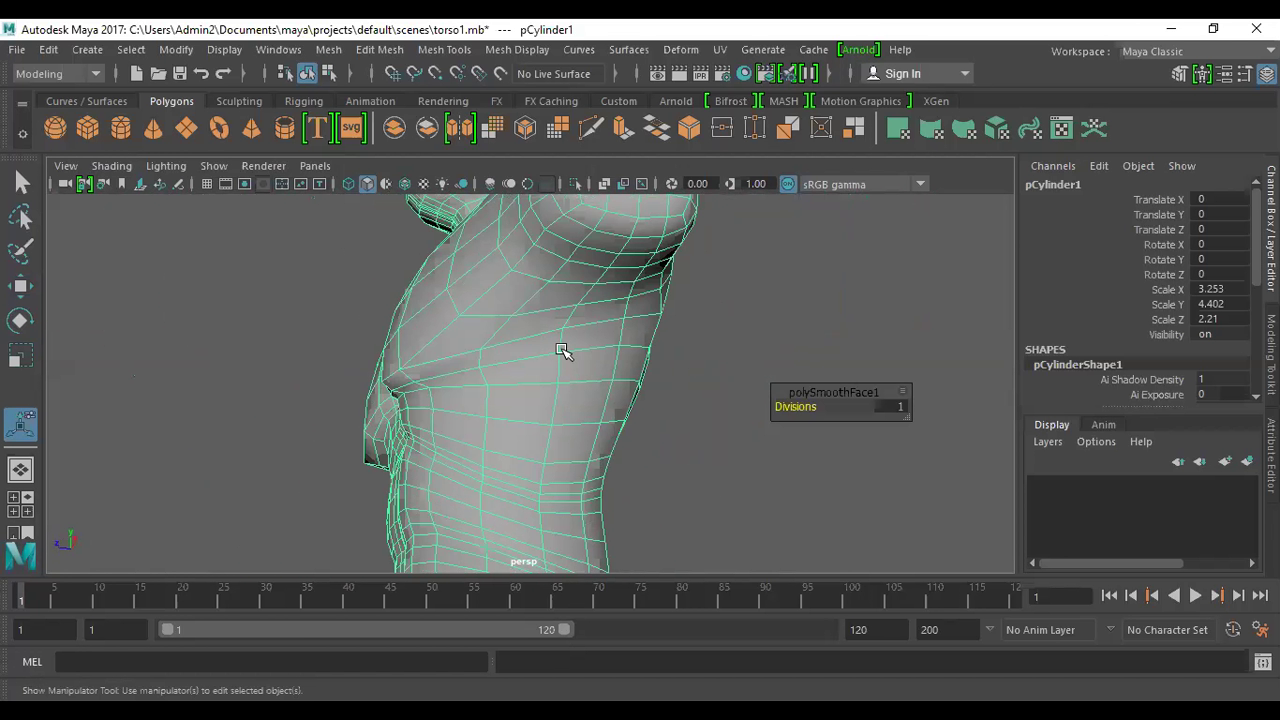
{"action": "left_click", "coordinate": [899, 407]}
{"action": "key", "text": "Return"}
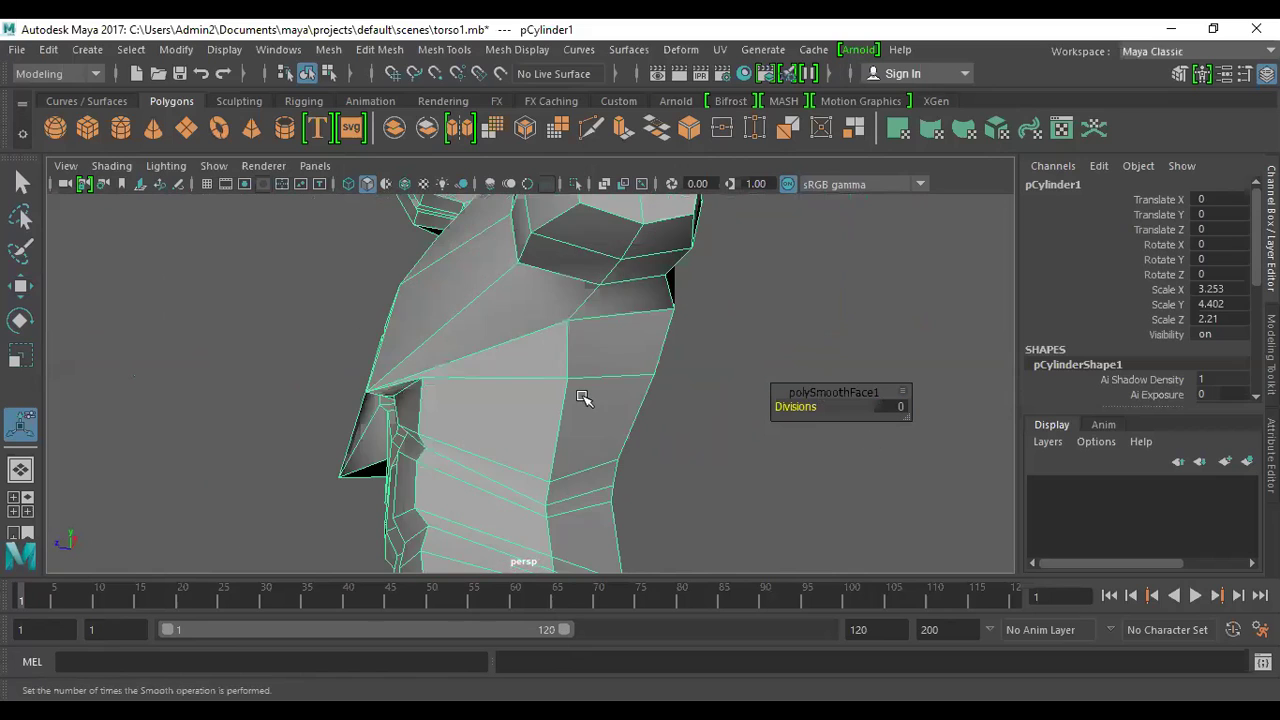
- Select the side vertices below the armpits and move them upward in the side view to reshape the underarm
{"action": "left_click_drag", "start_coordinate": [600, 351], "coordinate": [446, 322], "text": "alt"}
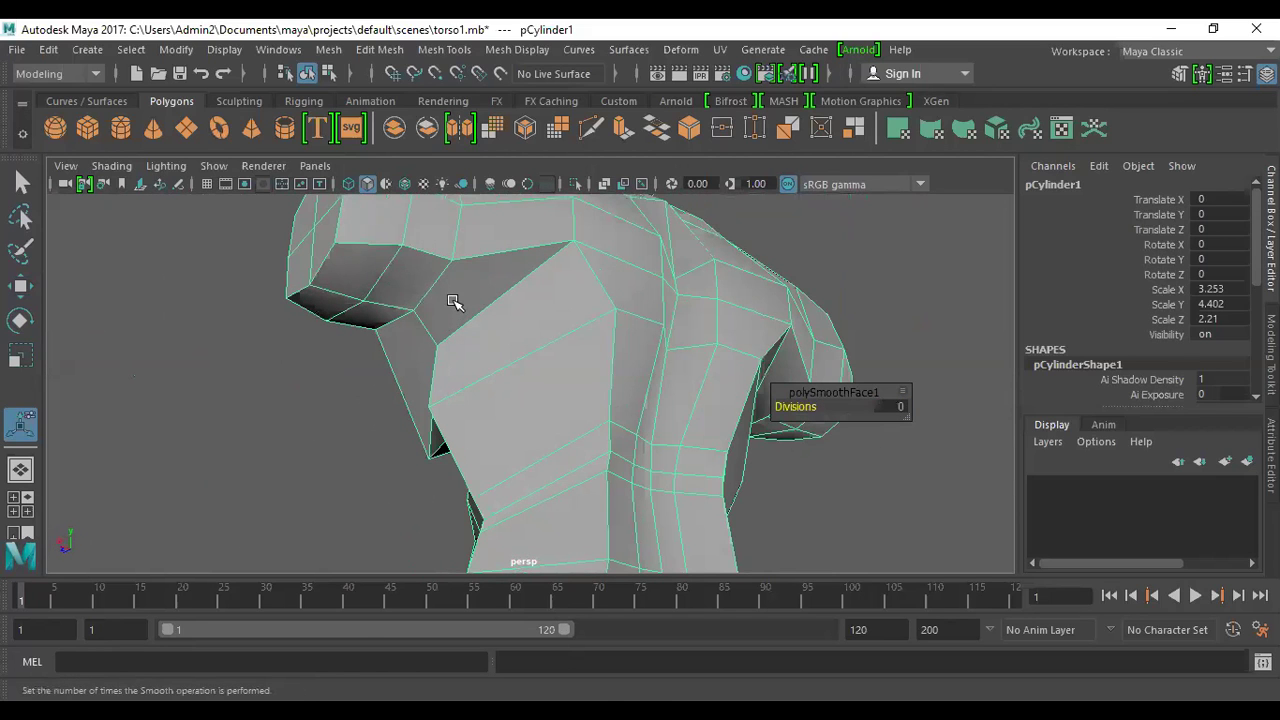
{"action": "right_click", "coordinate": [451, 298]}
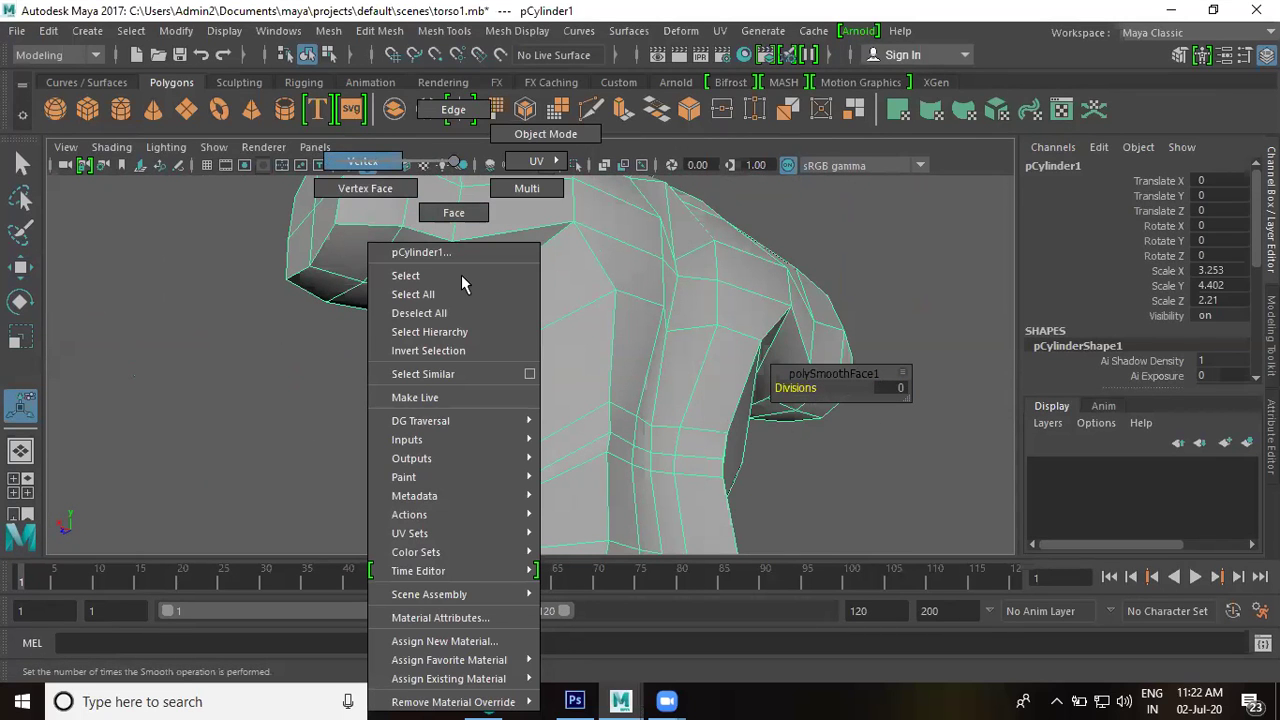
{"action": "left_click", "coordinate": [362, 162]}
{"action": "left_click", "coordinate": [437, 330]}
{"action": "key", "text": "w"}
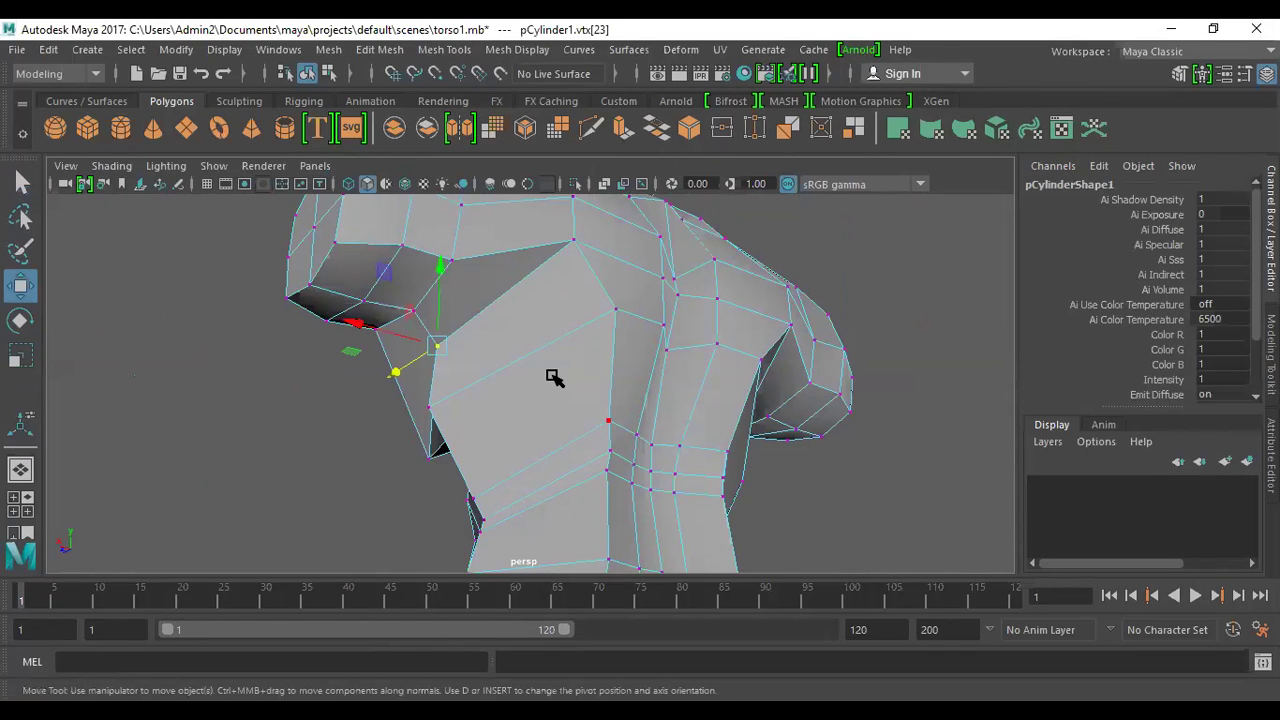
{"action": "key", "text": "space"}
{"action": "key", "text": "space"}
{"action": "middle_click_drag", "start_coordinate": [480, 262], "coordinate": [563, 457], "text": "alt"}
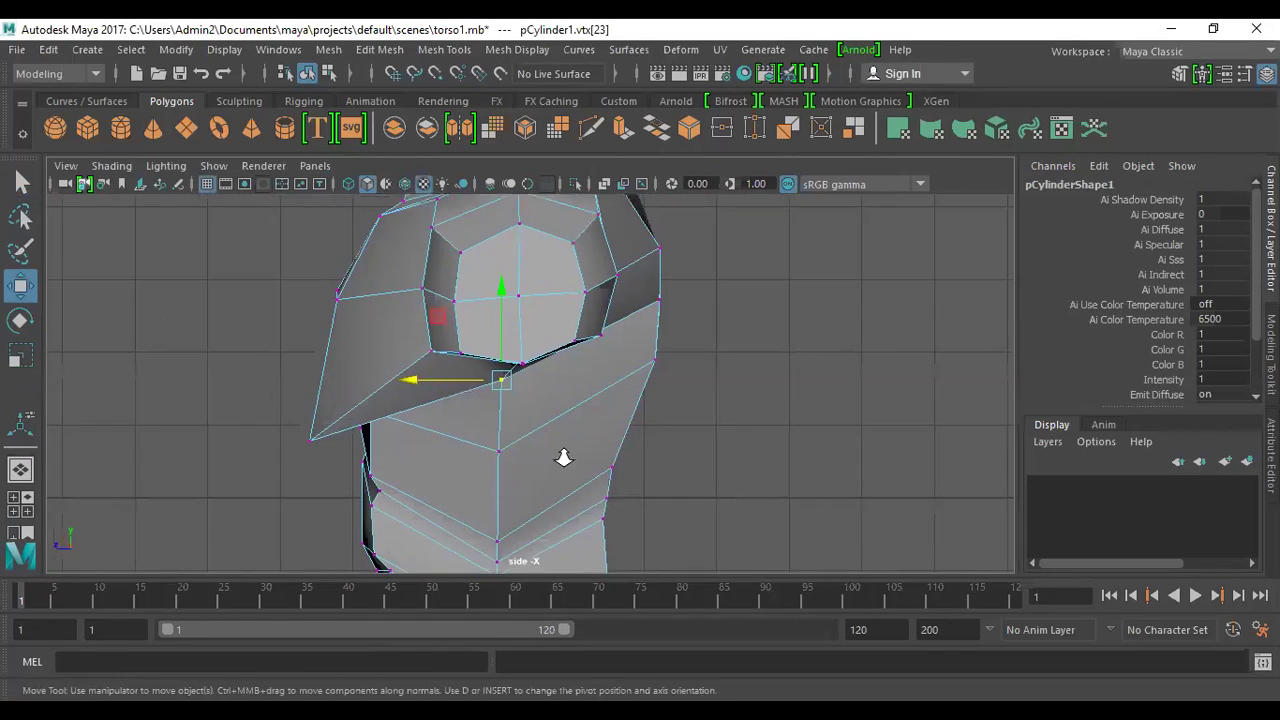
{"action": "scroll", "coordinate": [563, 457], "scroll_direction": "up", "scroll_amount": 2}
{"action": "left_click_drag", "start_coordinate": [455, 367], "coordinate": [860, 406]}
{"action": "mouse_move", "coordinate": [455, 312]}
{"action": "left_mouse_down"}
{"action": "mouse_move", "coordinate": [453, 298]}
{"action": "mouse_move", "coordinate": [456, 314]}
{"action": "left_mouse_up"}
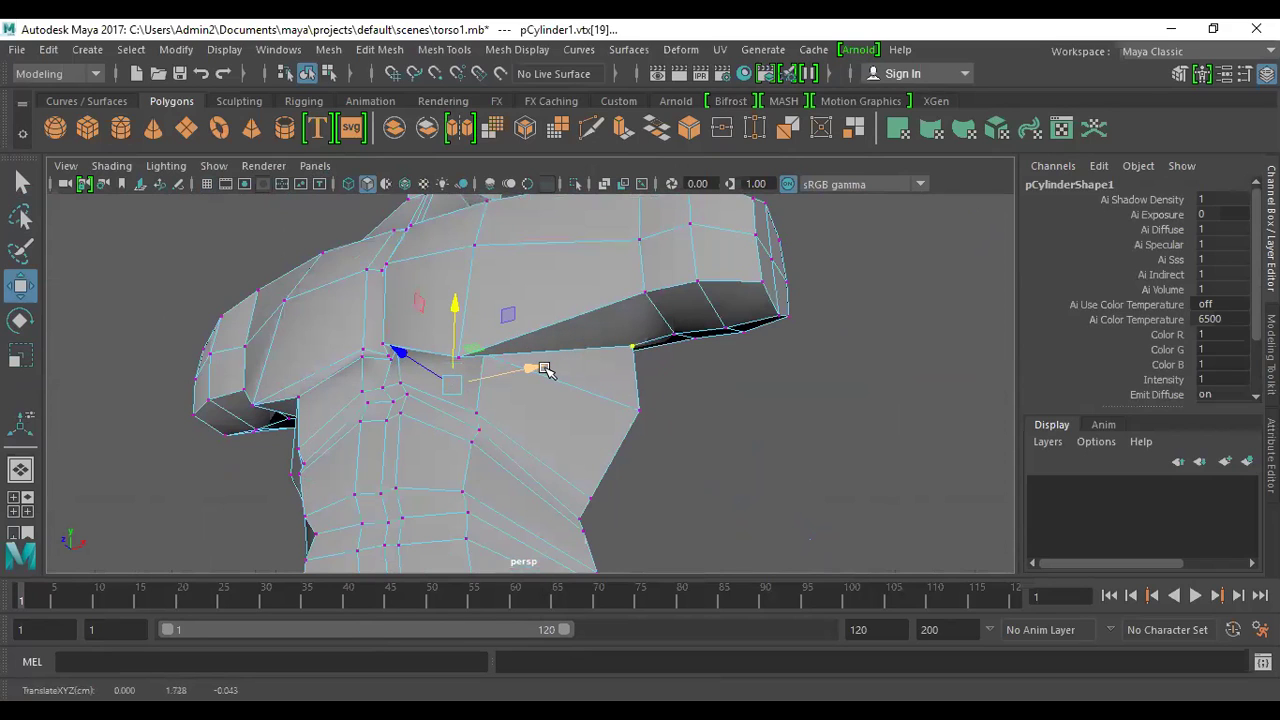
- Scale the underarm vertices slightly inward along X, check the form in smooth preview, and return to the unsmoothed display
{"action": "key", "text": "r"}
{"action": "left_click_drag", "start_coordinate": [530, 367], "coordinate": [517, 369]}
{"action": "key", "text": "3"}
{"action": "key", "text": "w"}
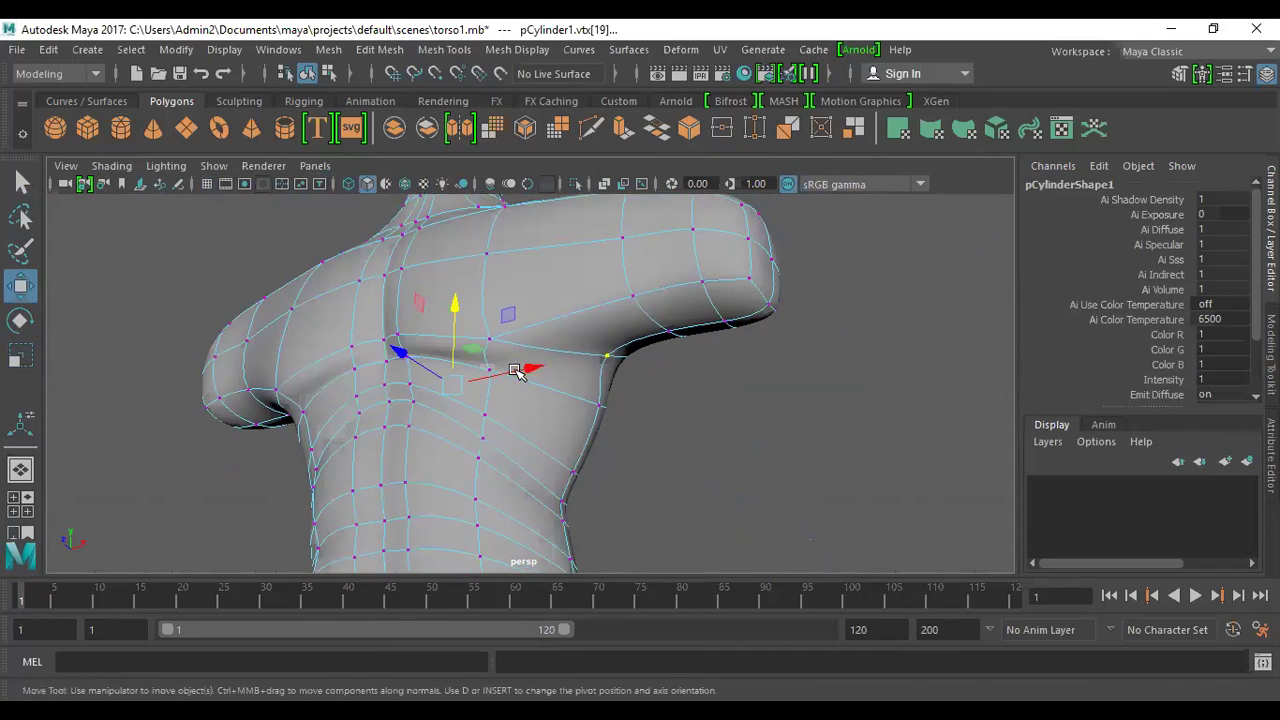
{"action": "left_click_drag", "start_coordinate": [451, 318], "coordinate": [507, 425]}
{"action": "middle_click_drag", "start_coordinate": [507, 425], "coordinate": [526, 366], "text": "alt"}
{"action": "key", "text": "1"}
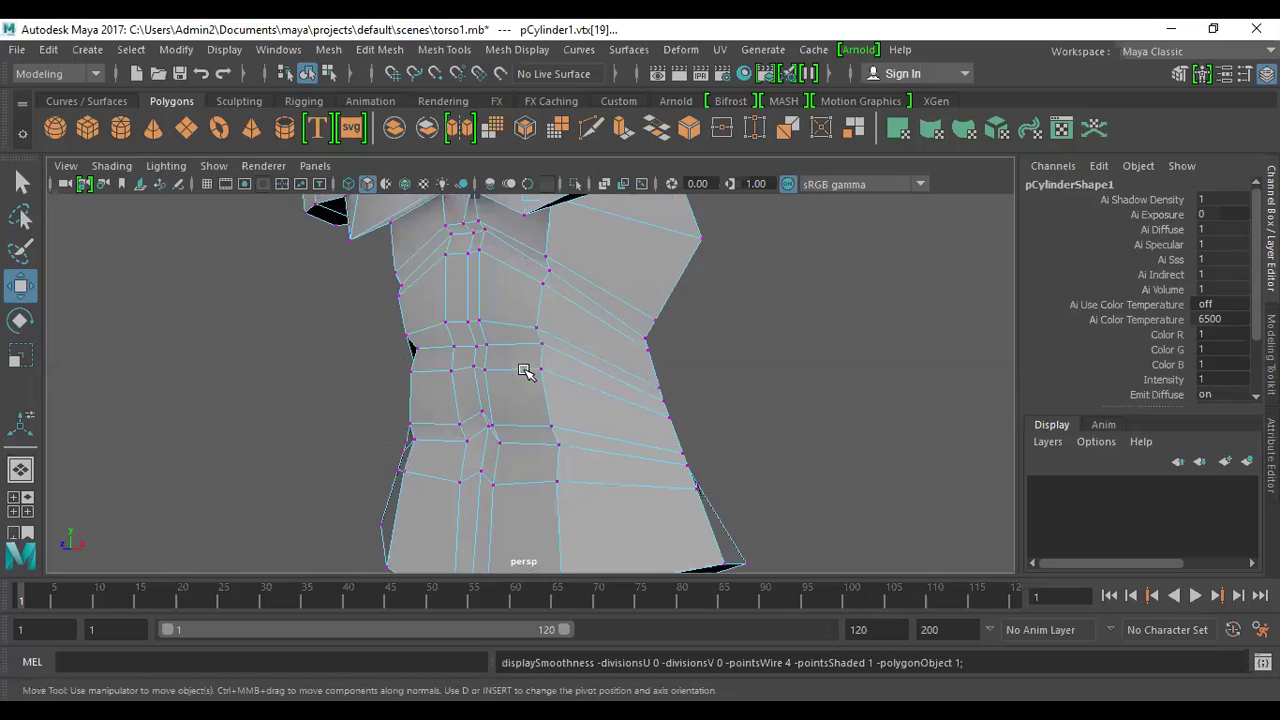
{"action": "right_click_drag", "start_coordinate": [497, 426], "coordinate": [740, 512], "text": "alt"}
{"action": "middle_click_drag", "start_coordinate": [569, 360], "coordinate": [585, 440], "text": "alt"}
{"action": "right_click_drag", "start_coordinate": [585, 440], "coordinate": [705, 520], "text": "alt"}
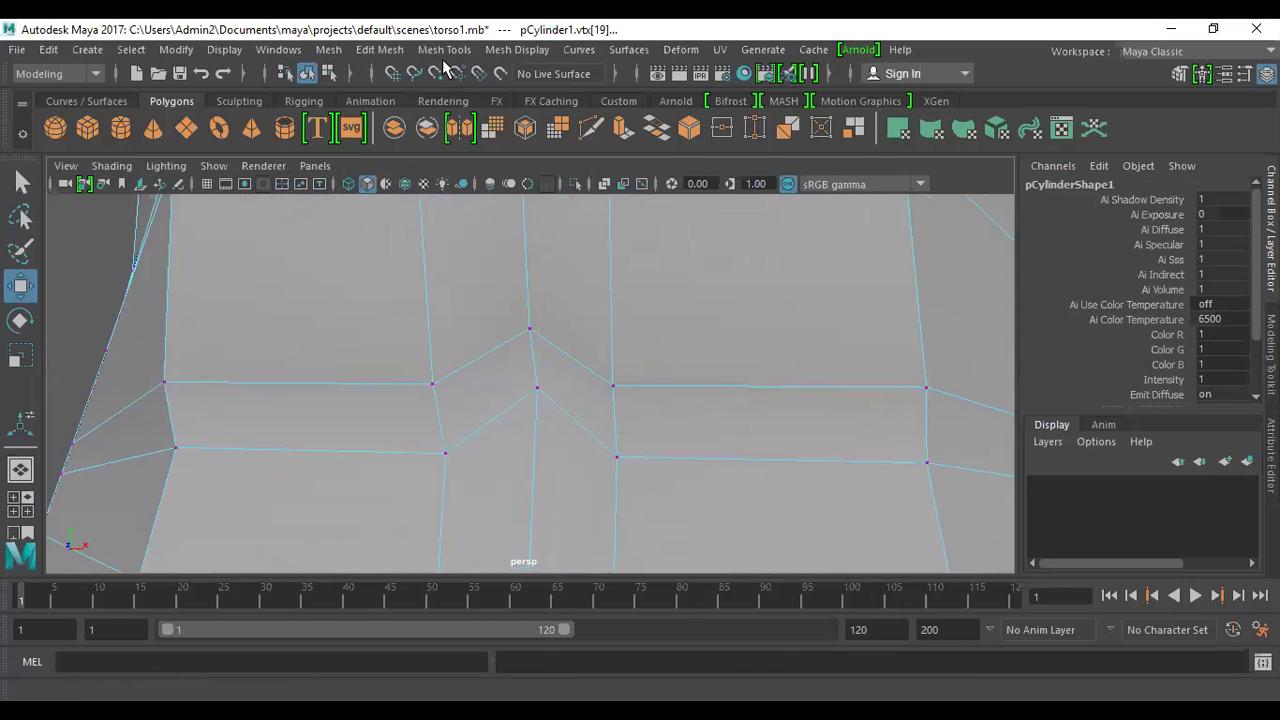
{"action": "right_click_drag", "start_coordinate": [543, 237], "coordinate": [546, 239]}
{"action": "left_click", "coordinate": [572, 370]}
{"action": "left_click", "coordinate": [487, 407], "text": "shift"}
{"action": "left_click", "coordinate": [492, 446], "text": "shift"}
{"action": "left_click", "coordinate": [564, 424], "text": "shift"}
{"action": "scroll", "coordinate": [640, 411], "scroll_direction": "down", "scroll_amount": 5}
{"action": "left_click_drag", "start_coordinate": [575, 423], "coordinate": [606, 423], "text": "alt"}
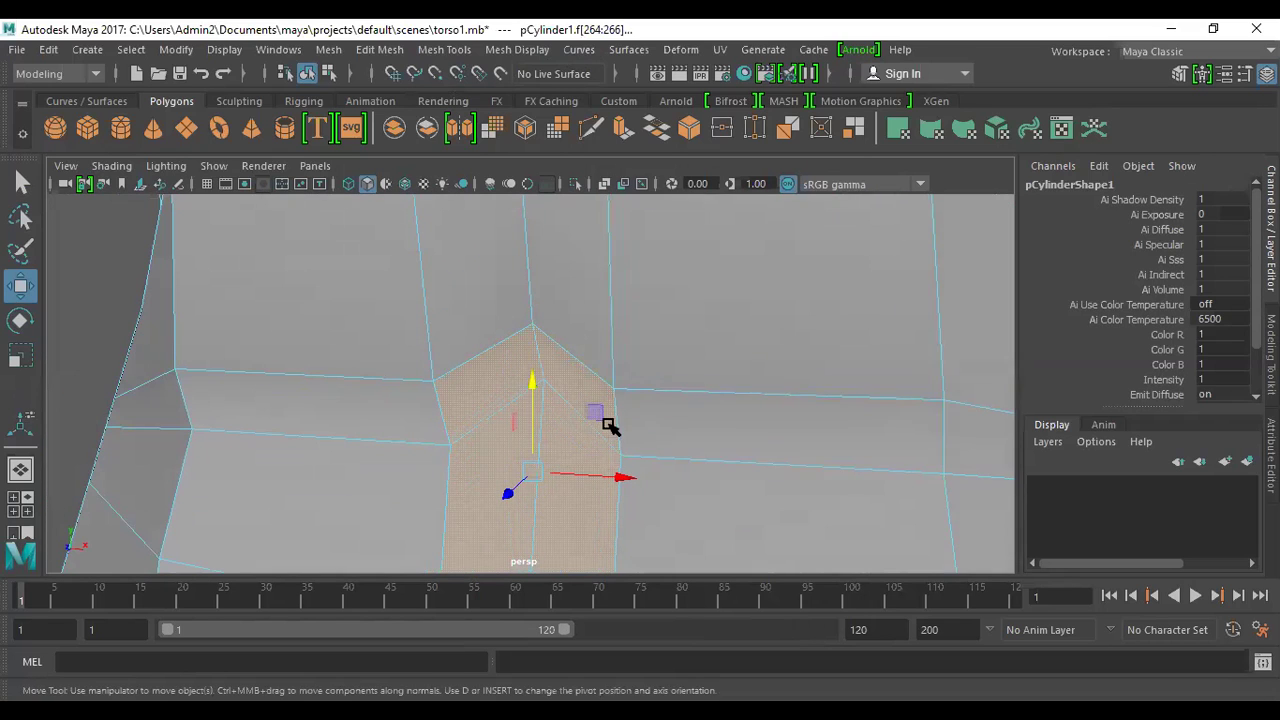
{"action": "left_click", "coordinate": [694, 323]}
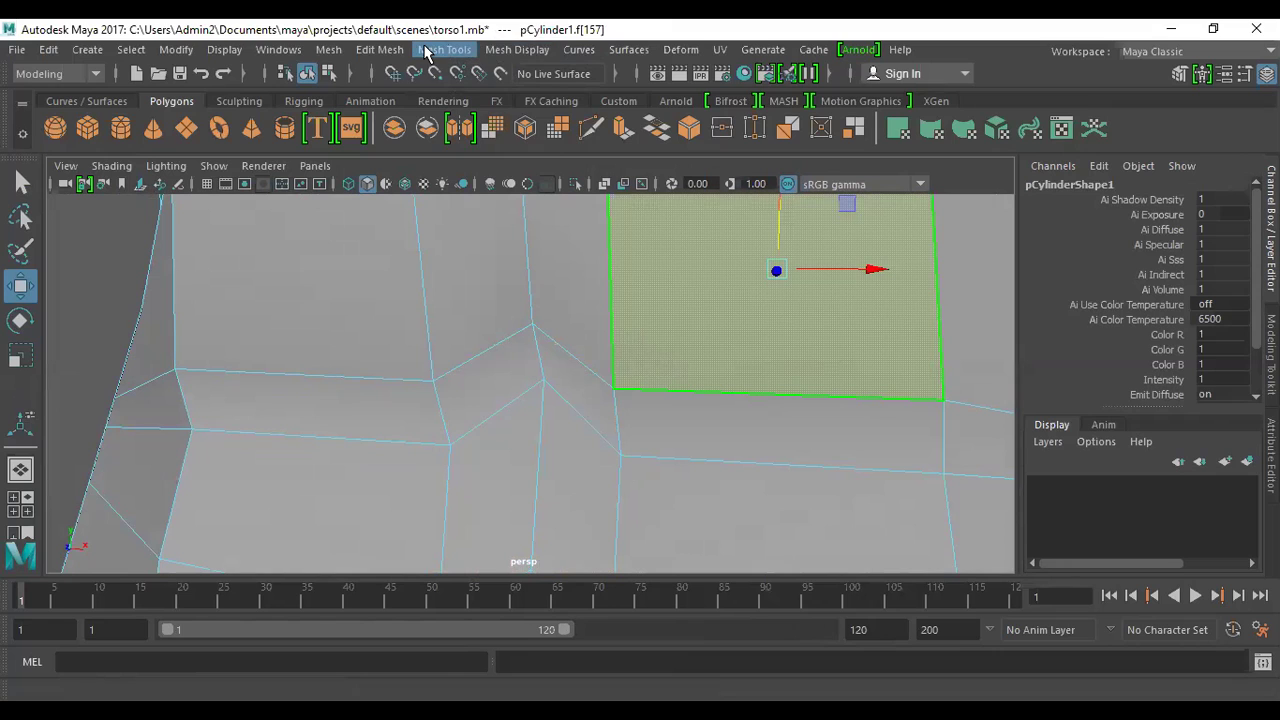
- Cut a small closed diamond of edges around the navel vertex with the Multi-Cut tool
{"action": "left_click", "coordinate": [451, 50]}
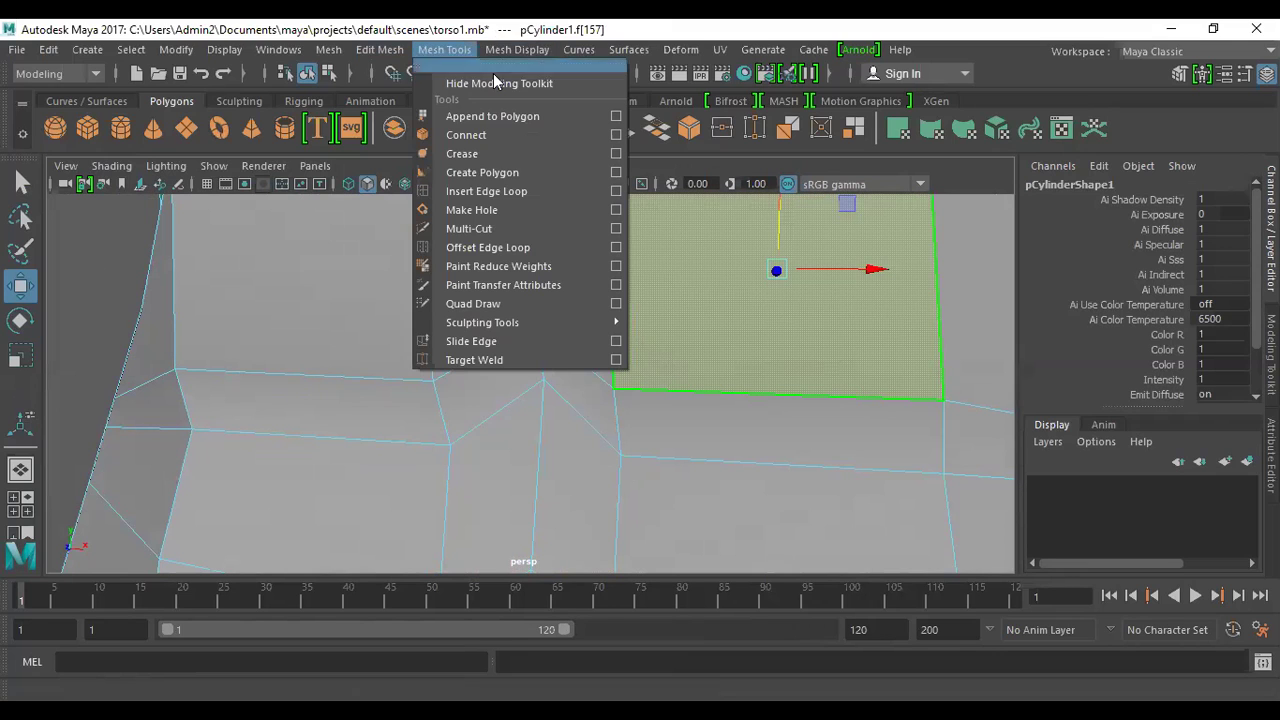
{"action": "left_click", "coordinate": [466, 229]}
{"action": "left_click", "coordinate": [540, 364]}
{"action": "left_click", "coordinate": [530, 390]}
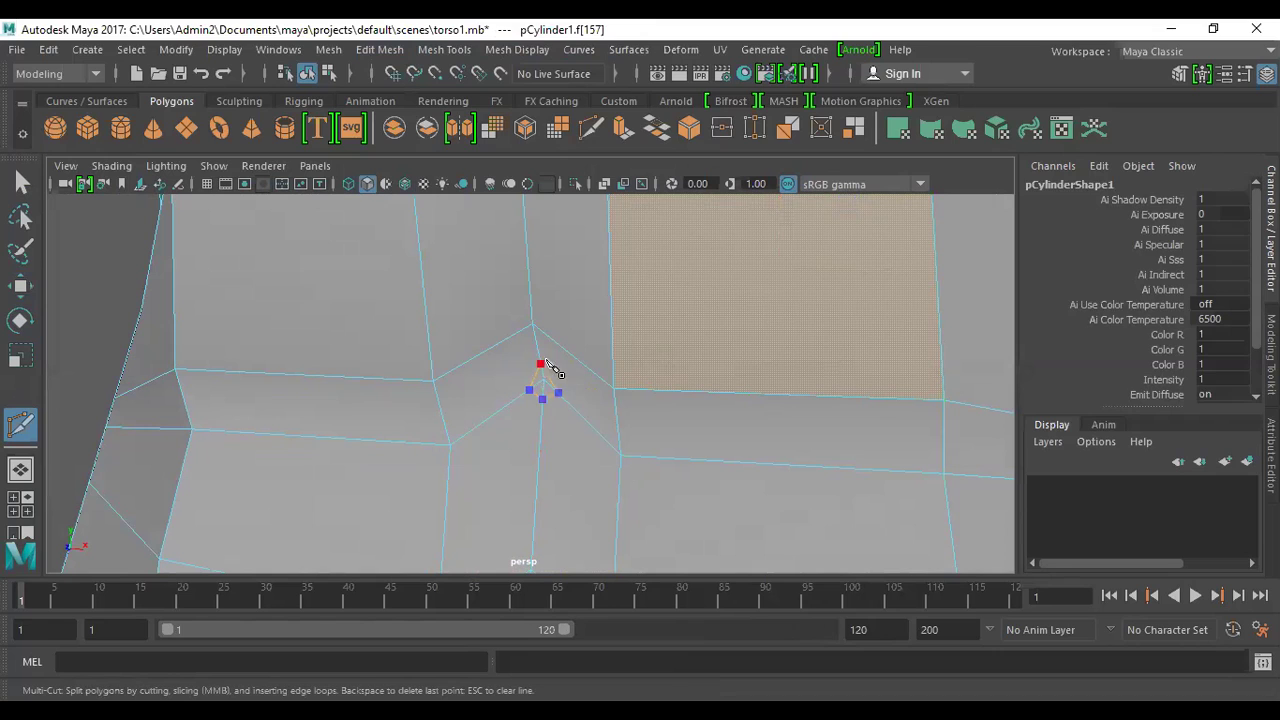
{"action": "key", "text": "Return"}
{"action": "key", "text": "w"}
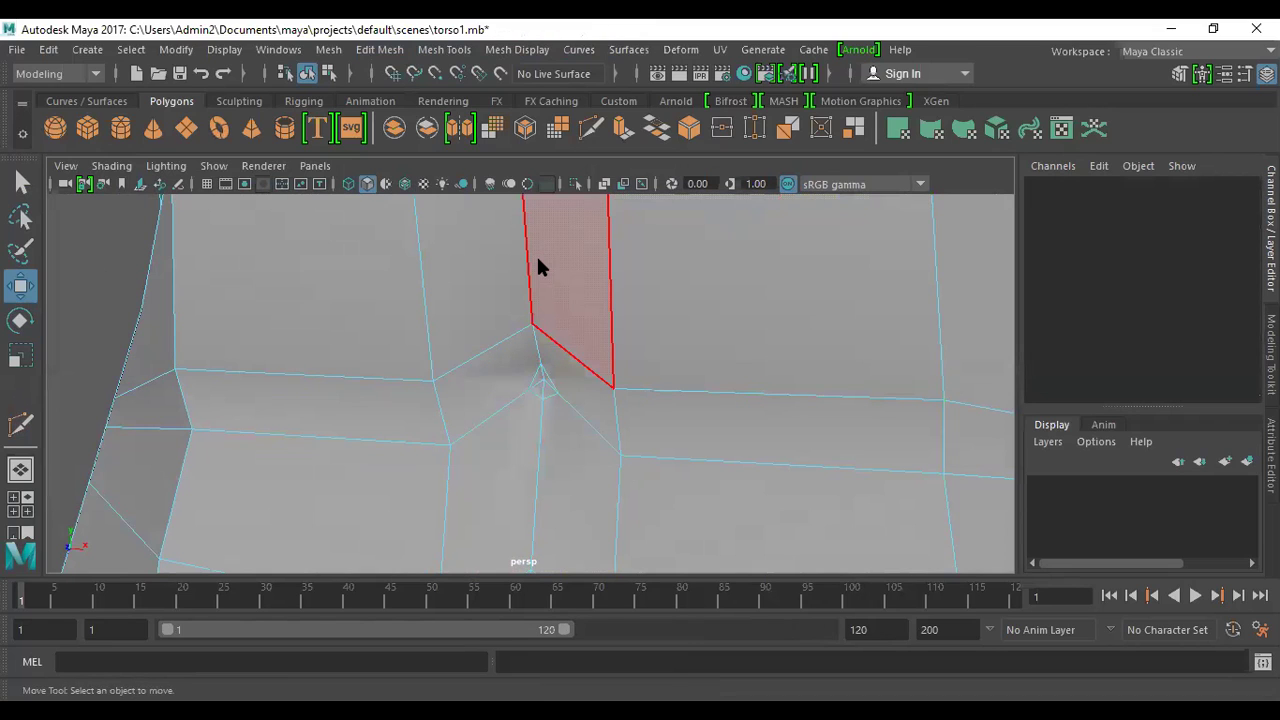
- Push the centre vertex of the navel cut into the body and raise it slightly to form the navel hollow
{"action": "left_click", "coordinate": [545, 376]}
{"action": "left_click_drag", "start_coordinate": [651, 400], "coordinate": [628, 456], "text": "alt"}
{"action": "left_click_drag", "start_coordinate": [498, 401], "coordinate": [513, 393]}
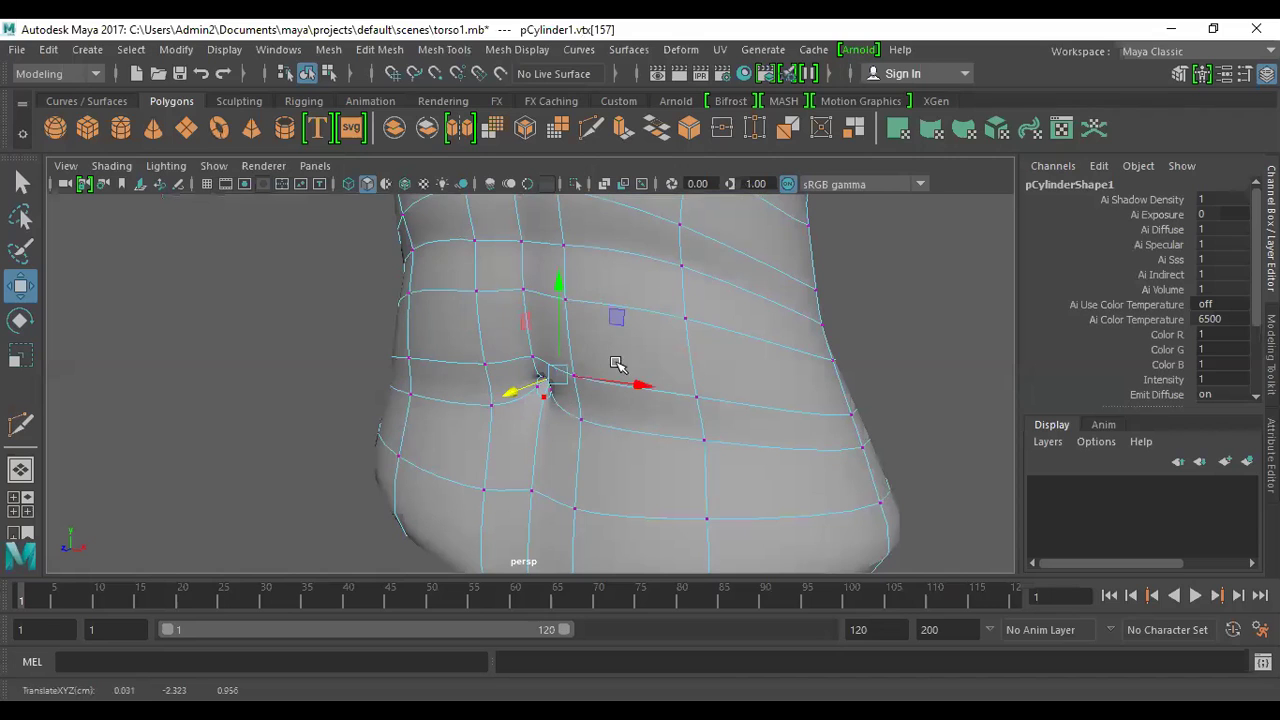
{"action": "left_click_drag", "start_coordinate": [561, 286], "coordinate": [560, 278]}
- Return to object mode and examine the smoothed navel, abdomen and chest from several angles
{"action": "left_click_drag", "start_coordinate": [680, 423], "coordinate": [590, 350], "text": "alt"}
{"action": "right_click_drag", "start_coordinate": [572, 200], "coordinate": [640, 131]}
{"action": "left_click_drag", "start_coordinate": [720, 395], "coordinate": [464, 374], "text": "alt"}
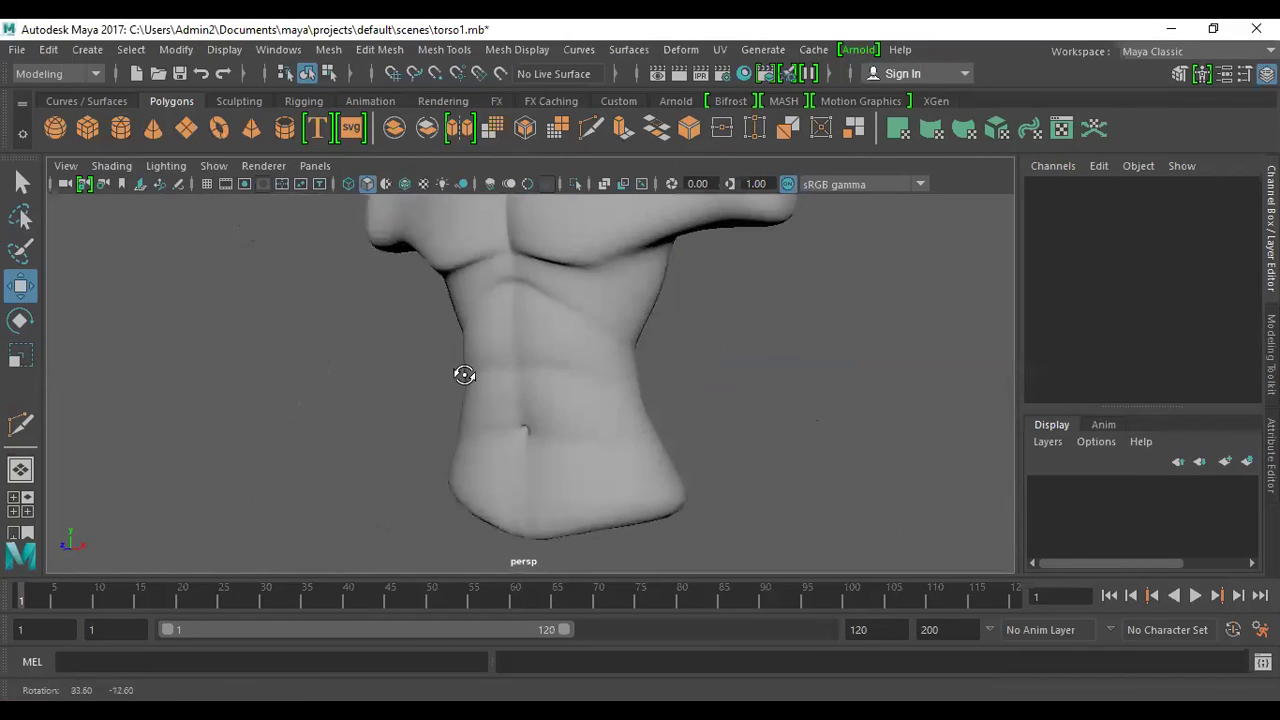
{"action": "middle_click_drag", "start_coordinate": [528, 436], "coordinate": [534, 374], "text": "alt"}
{"action": "scroll", "coordinate": [530, 366], "scroll_direction": "up", "scroll_amount": 5}
{"action": "left_click_drag", "start_coordinate": [523, 346], "coordinate": [708, 346], "text": "alt"}
{"action": "middle_click_drag", "start_coordinate": [649, 390], "coordinate": [640, 440], "text": "alt"}
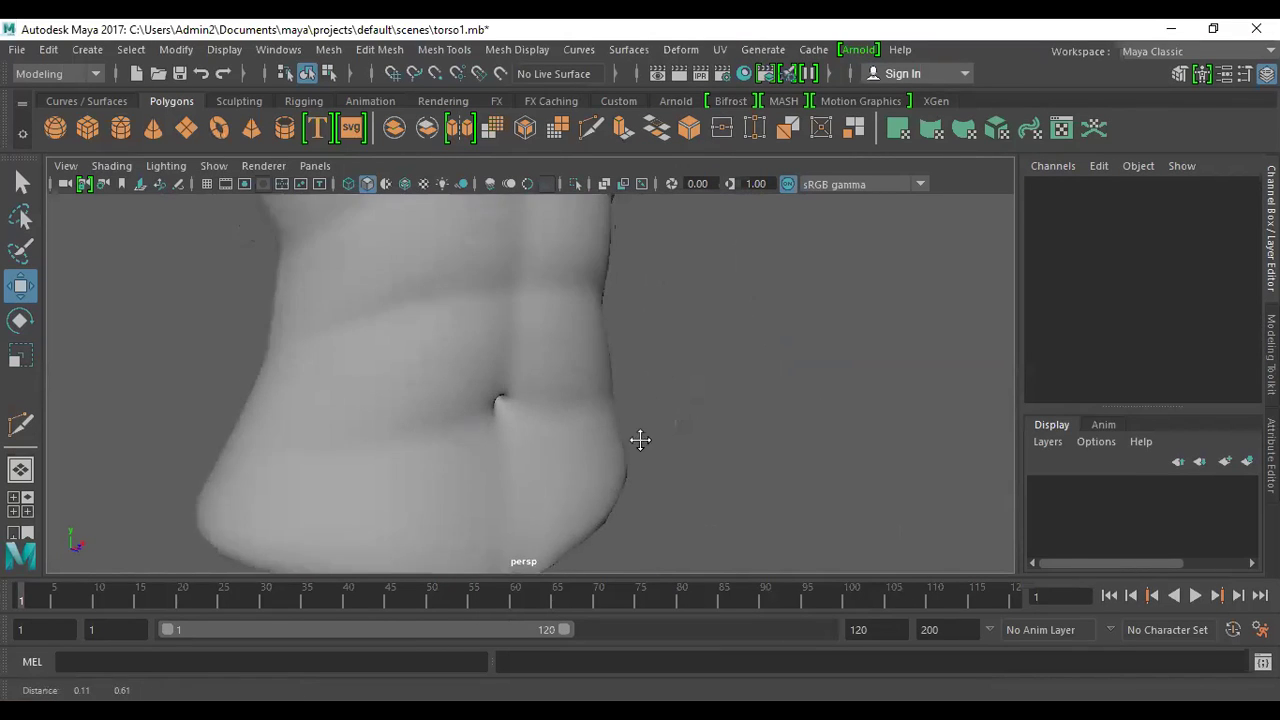
{"action": "scroll", "coordinate": [560, 403], "scroll_direction": "down", "scroll_amount": 3}
{"action": "left_click_drag", "start_coordinate": [560, 403], "coordinate": [682, 456], "text": "alt"}
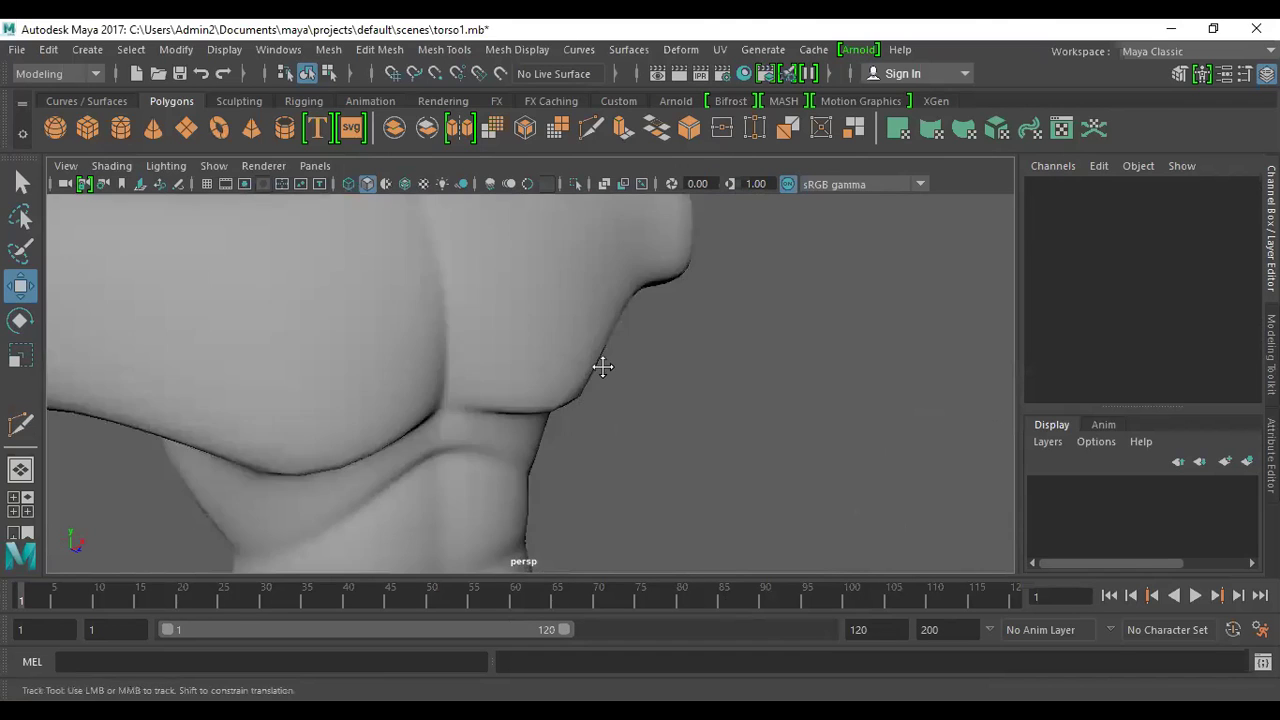
{"action": "middle_click_drag", "start_coordinate": [600, 366], "coordinate": [665, 215], "text": "alt"}
{"action": "scroll", "coordinate": [531, 409], "scroll_direction": "up", "scroll_amount": 4}
{"action": "middle_click_drag", "start_coordinate": [665, 412], "coordinate": [748, 280], "text": "alt"}
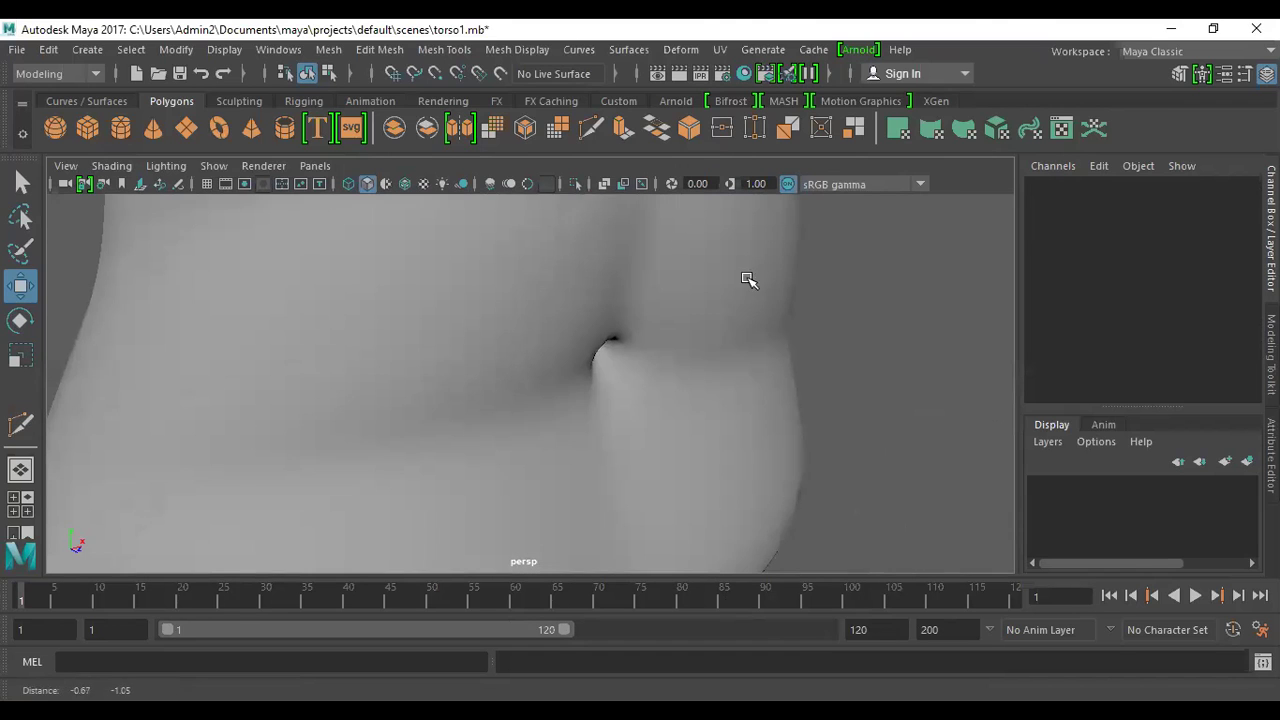
{"action": "scroll", "coordinate": [700, 340], "scroll_direction": "up", "scroll_amount": 3}
- Return the torso to unsmoothed display and Multi-Cut a closed ring around the vertical edge beside the navel, across both horizontal edges
{"action": "left_click", "coordinate": [751, 329]}
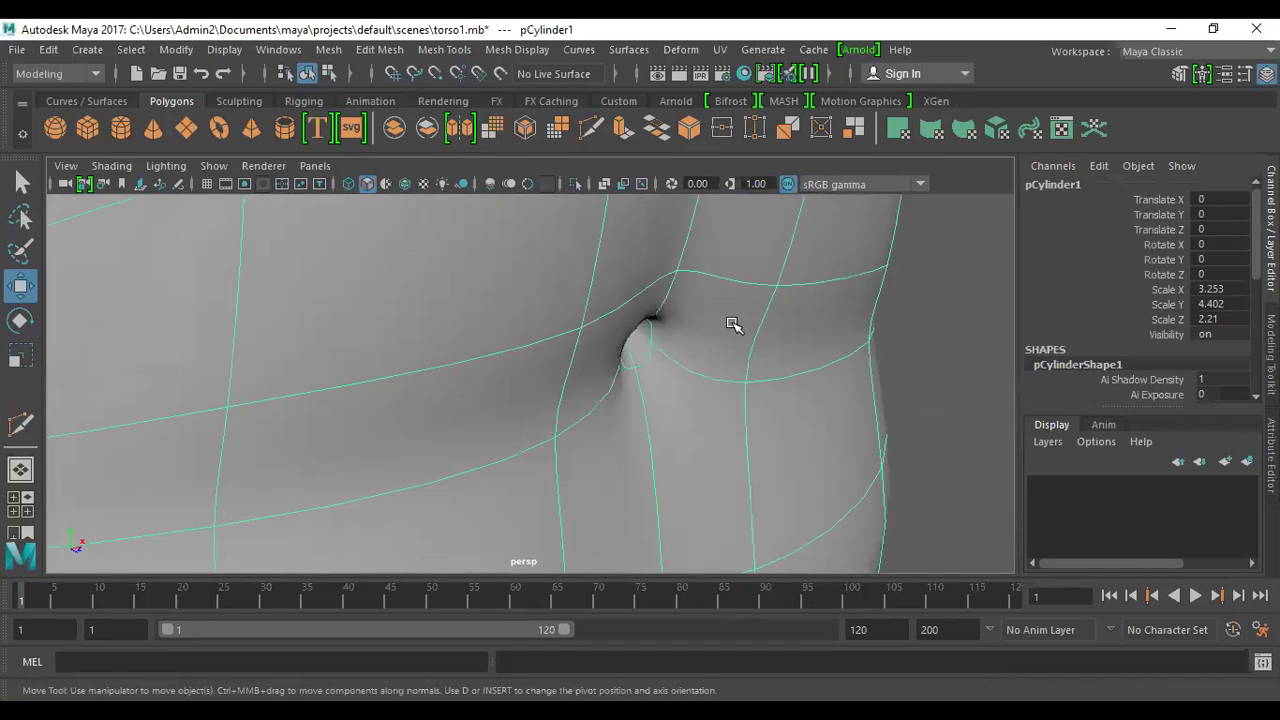
{"action": "key", "text": "1"}
{"action": "left_click_drag", "start_coordinate": [676, 323], "coordinate": [697, 353], "text": "alt"}
{"action": "middle_click_drag", "start_coordinate": [700, 332], "coordinate": [509, 359], "text": "alt"}
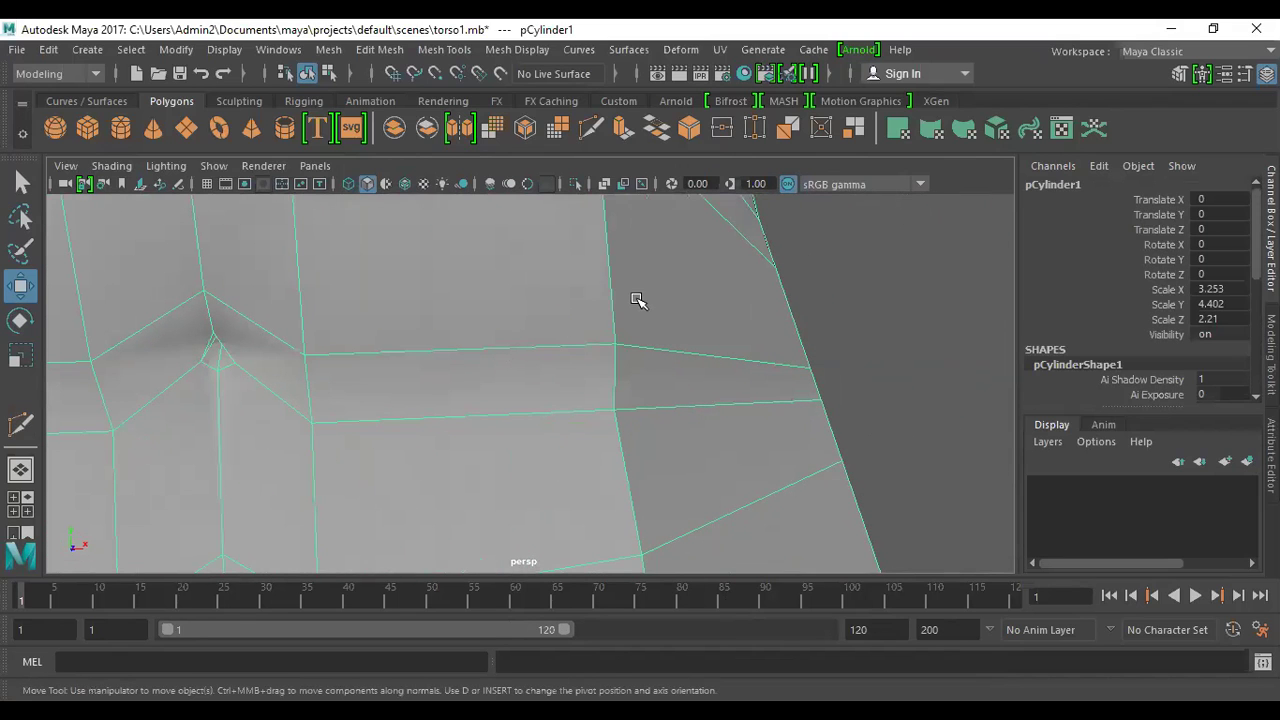
{"action": "right_click_drag", "start_coordinate": [678, 393], "coordinate": [558, 254], "text": "alt"}
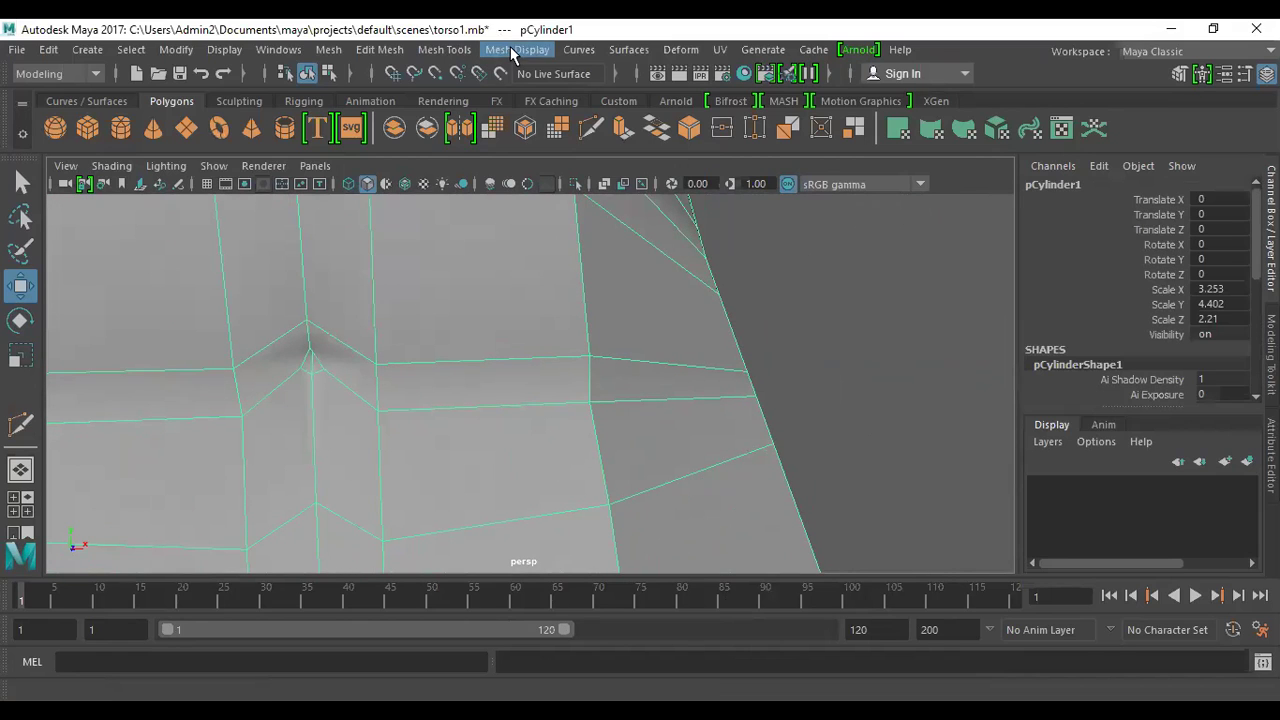
{"action": "left_click", "coordinate": [462, 55]}
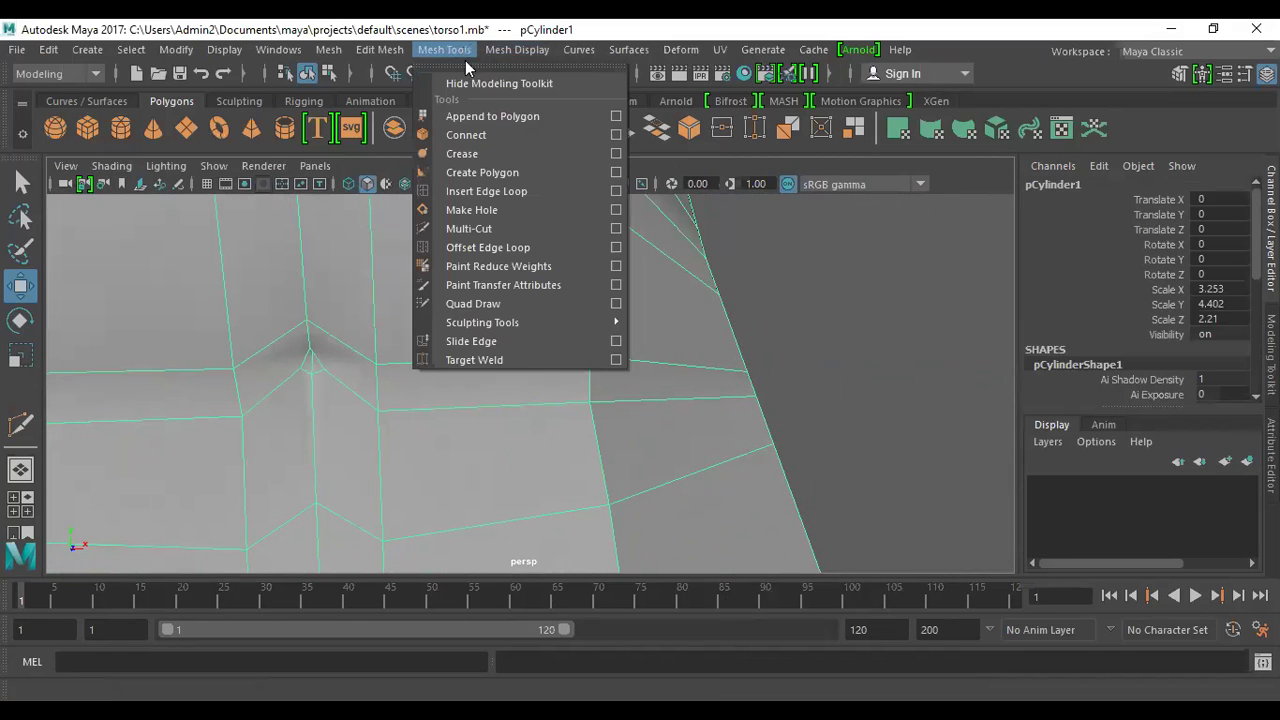
{"action": "left_click", "coordinate": [480, 226]}
{"action": "left_click", "coordinate": [581, 276]}
{"action": "left_click", "coordinate": [559, 357]}
{"action": "left_click", "coordinate": [573, 403]}
{"action": "left_click", "coordinate": [600, 459]}
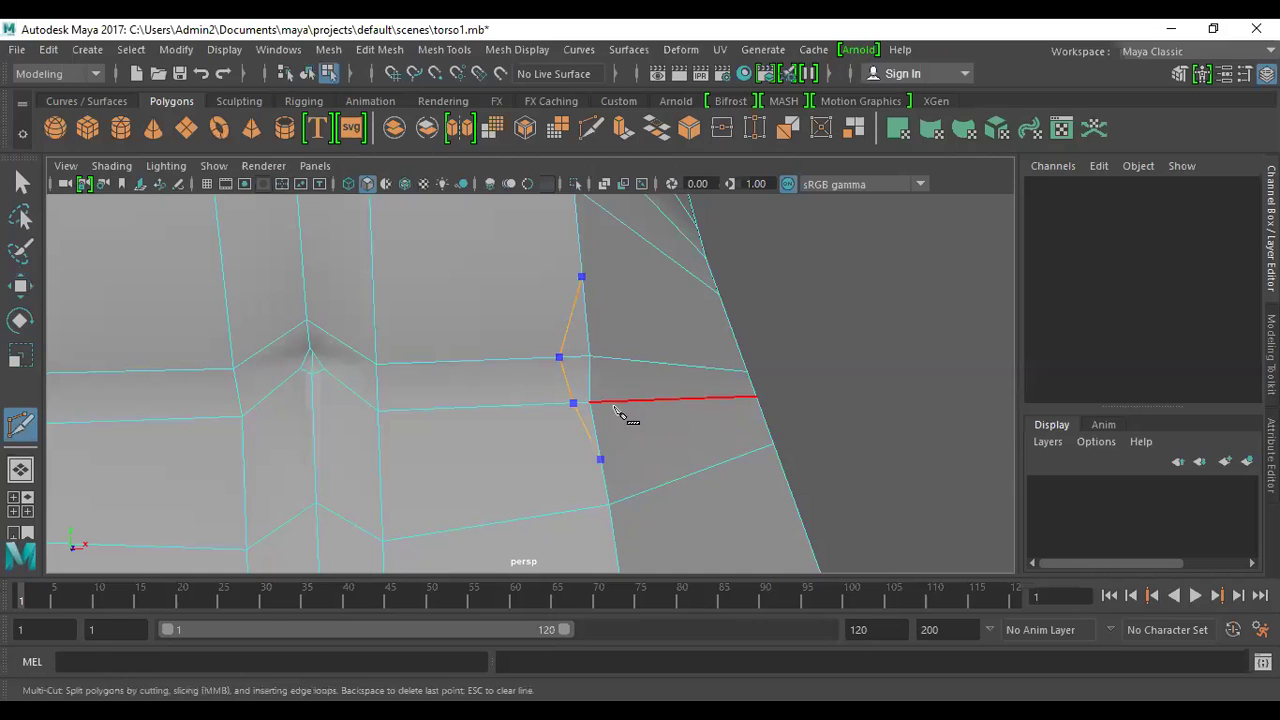
{"action": "left_click", "coordinate": [610, 401]}
{"action": "left_click", "coordinate": [609, 357]}
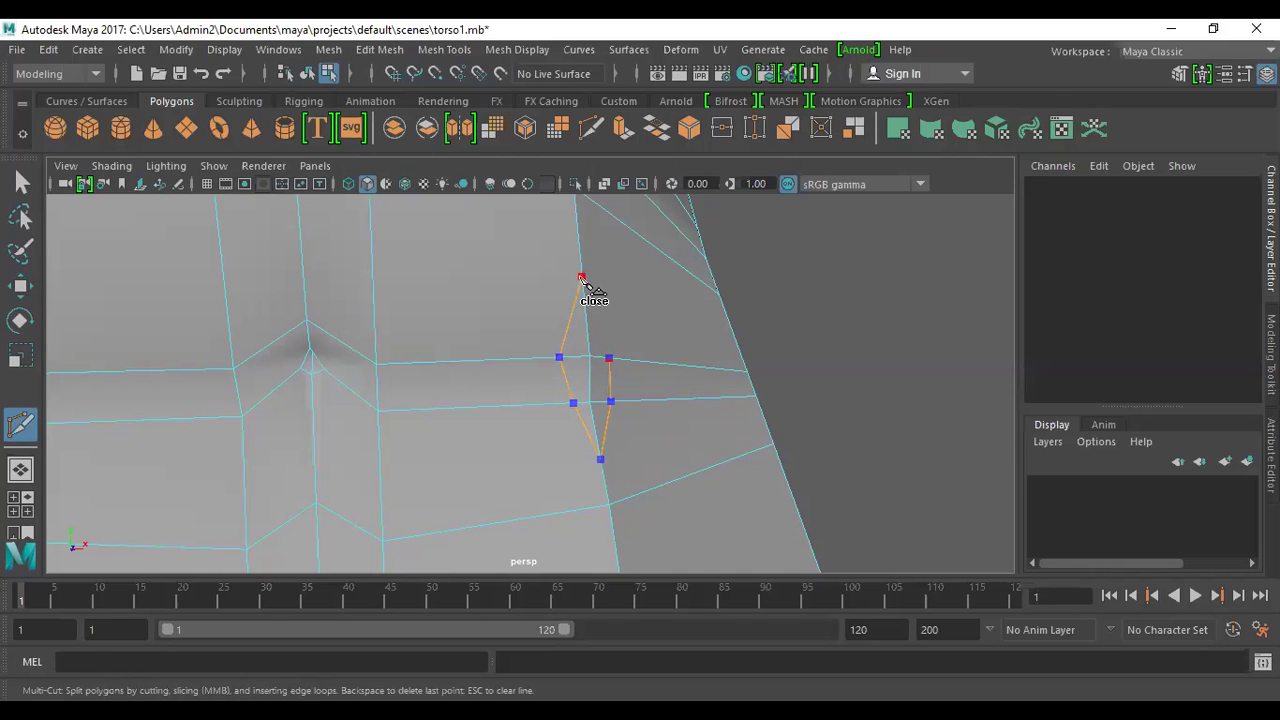
{"action": "left_click", "coordinate": [581, 276]}
{"action": "left_click", "coordinate": [609, 357]}
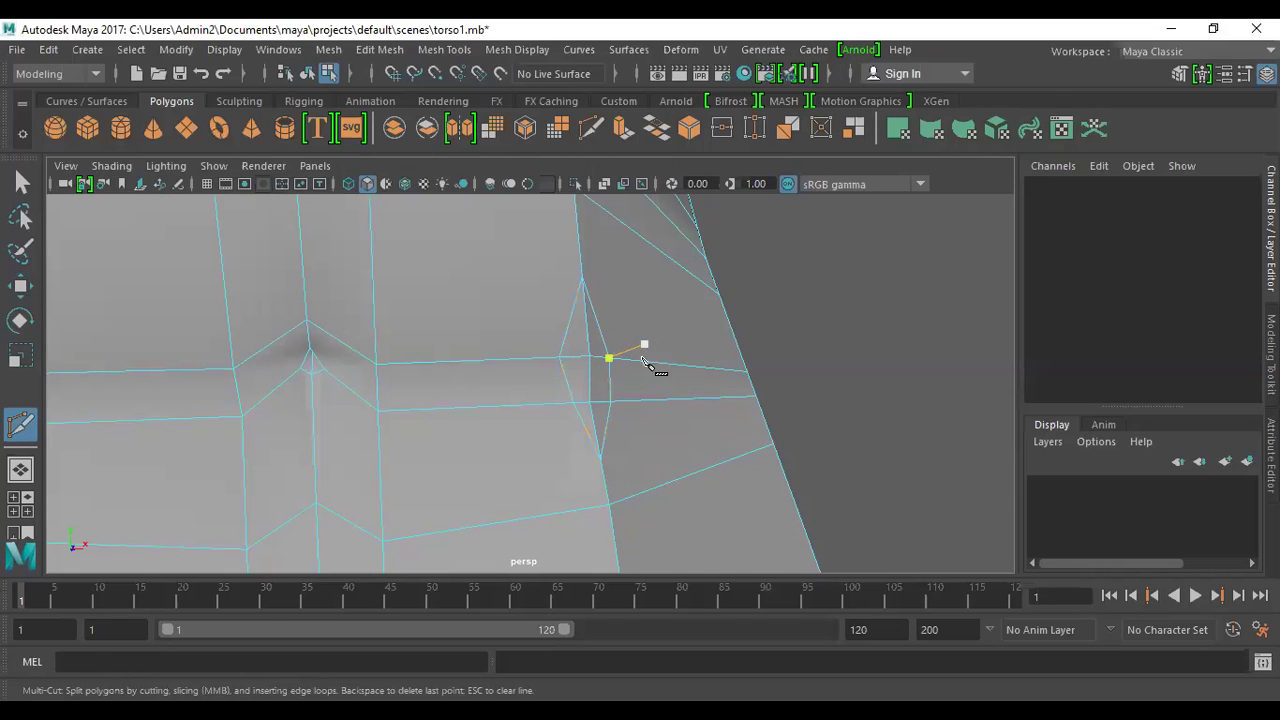
{"action": "key", "text": "w"}
- Push the edge inside the new ring into the body and check the resulting indentation in smooth preview
{"action": "left_click_drag", "start_coordinate": [663, 366], "coordinate": [528, 380], "text": "alt"}
{"action": "left_click", "coordinate": [466, 397]}
{"action": "mouse_move", "coordinate": [434, 449]}
{"action": "left_mouse_down", "text": "alt"}
{"action": "mouse_move", "coordinate": [413, 463]}
{"action": "mouse_move", "coordinate": [385, 457]}
{"action": "mouse_move", "coordinate": [429, 432]}
{"action": "left_mouse_up", "text": "alt"}
{"action": "key", "text": "3"}
{"action": "scroll", "coordinate": [548, 402], "scroll_direction": "down", "scroll_amount": 3}
{"action": "left_click_drag", "start_coordinate": [543, 385], "coordinate": [567, 292], "text": "alt"}
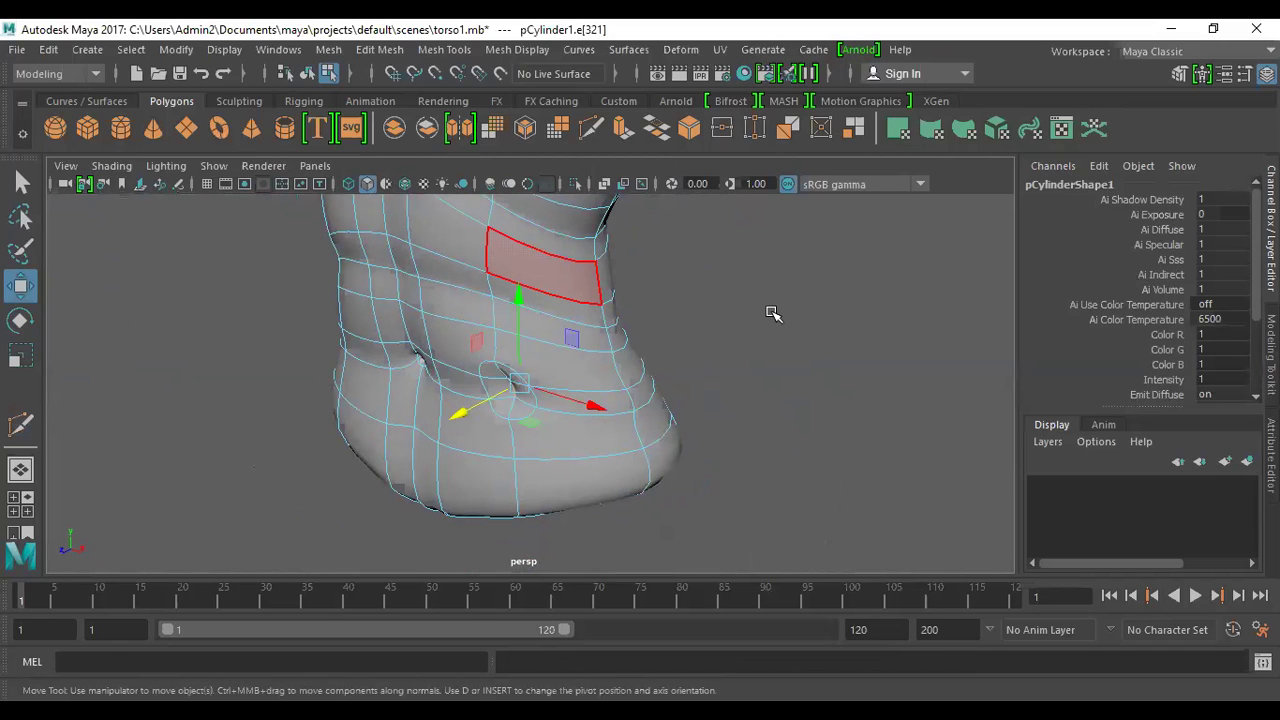
{"action": "left_click", "coordinate": [682, 400]}
{"action": "left_click_drag", "start_coordinate": [682, 400], "coordinate": [523, 354], "text": "alt"}
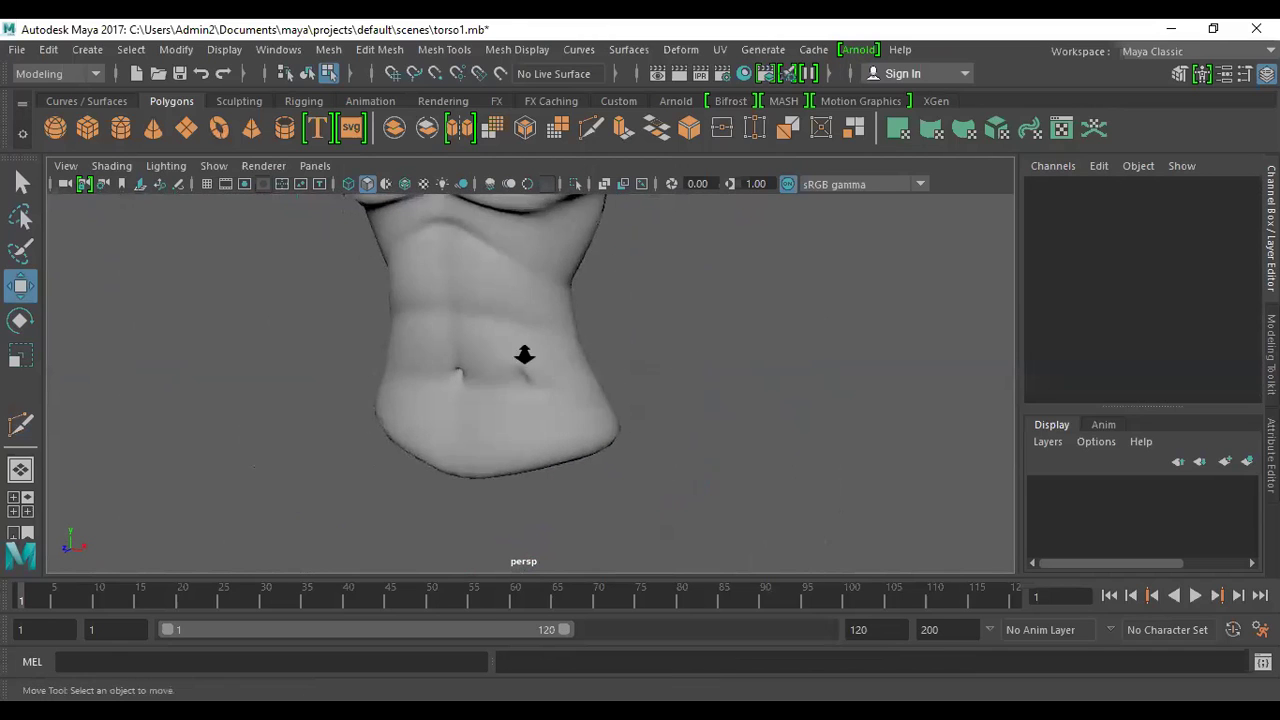
{"action": "scroll", "coordinate": [523, 354], "scroll_direction": "up", "scroll_amount": 5}
{"action": "left_click_drag", "start_coordinate": [780, 540], "coordinate": [543, 371], "text": "alt"}
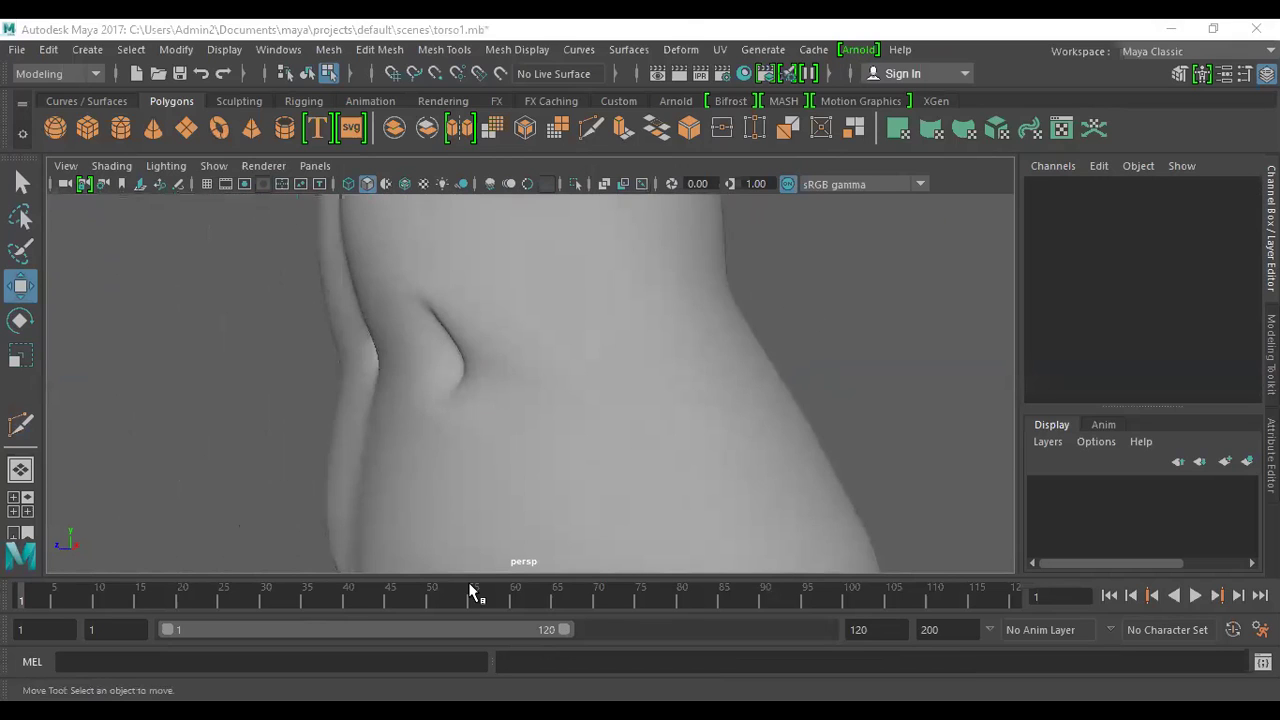
- Save the torso scene and examine the smoothed indentation at the side of the abdomen
{"action": "left_click", "coordinate": [526, 314]}
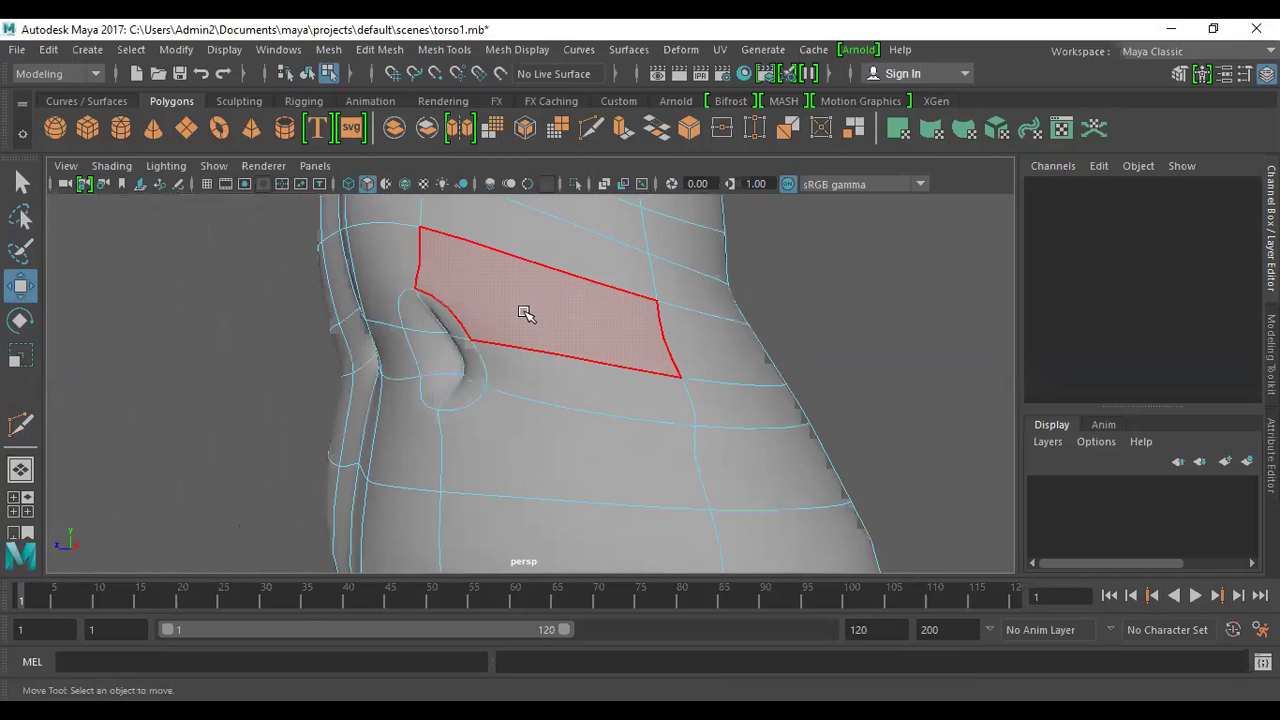
{"action": "left_click_drag", "start_coordinate": [526, 314], "coordinate": [552, 380], "text": "alt"}
{"action": "left_click", "coordinate": [556, 381]}
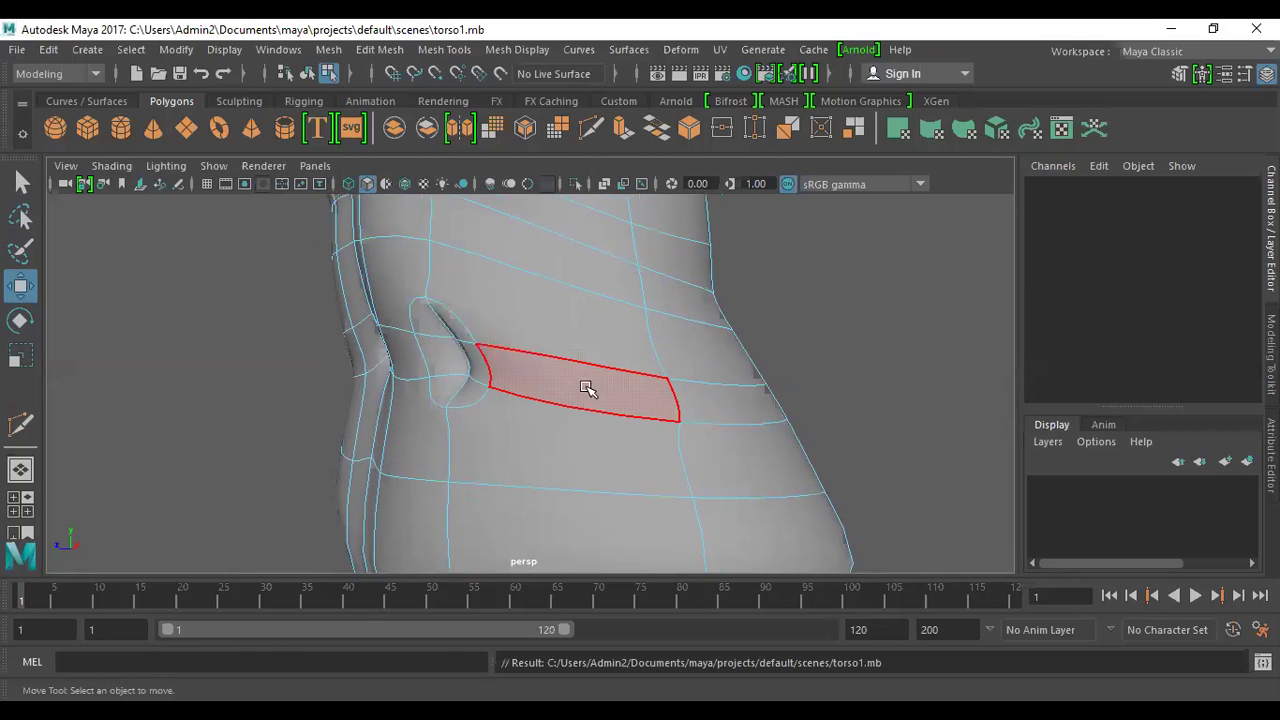
{"action": "right_click_drag", "start_coordinate": [587, 389], "coordinate": [526, 363], "text": "alt"}
{"action": "left_click_drag", "start_coordinate": [526, 363], "coordinate": [483, 354], "text": "alt"}
{"action": "left_click", "coordinate": [492, 350]}
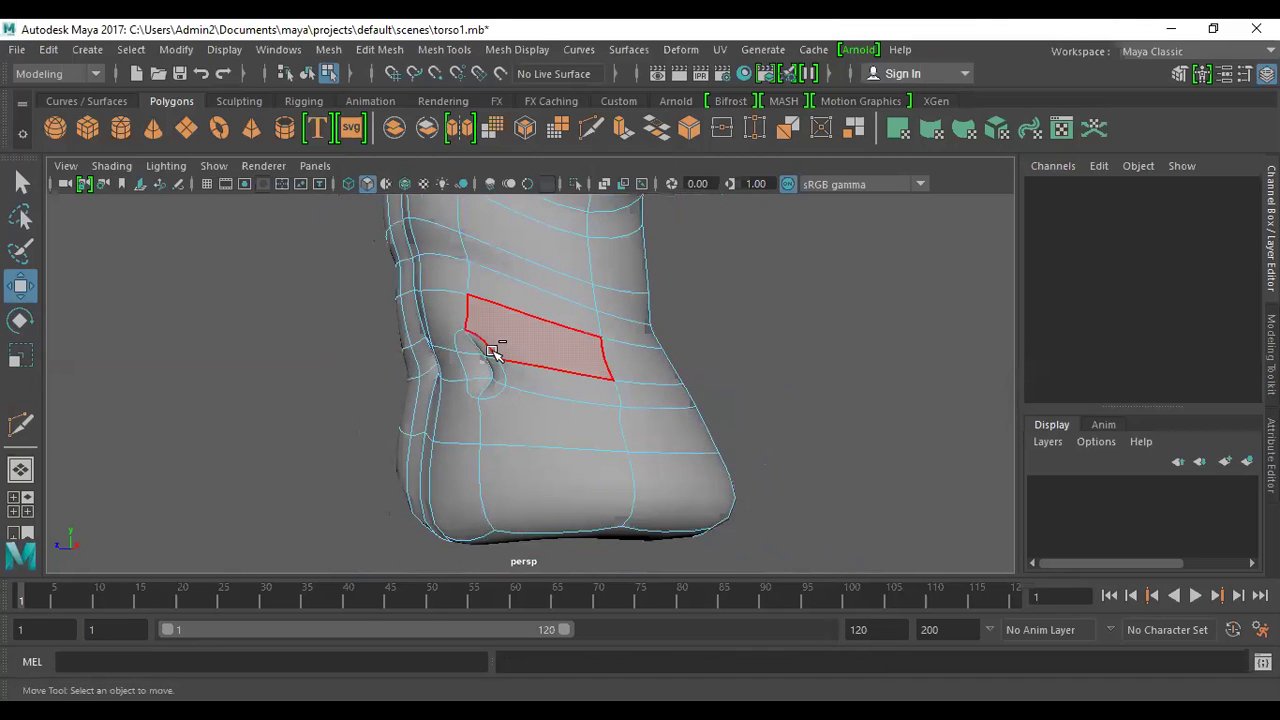
{"action": "key", "text": "q"}
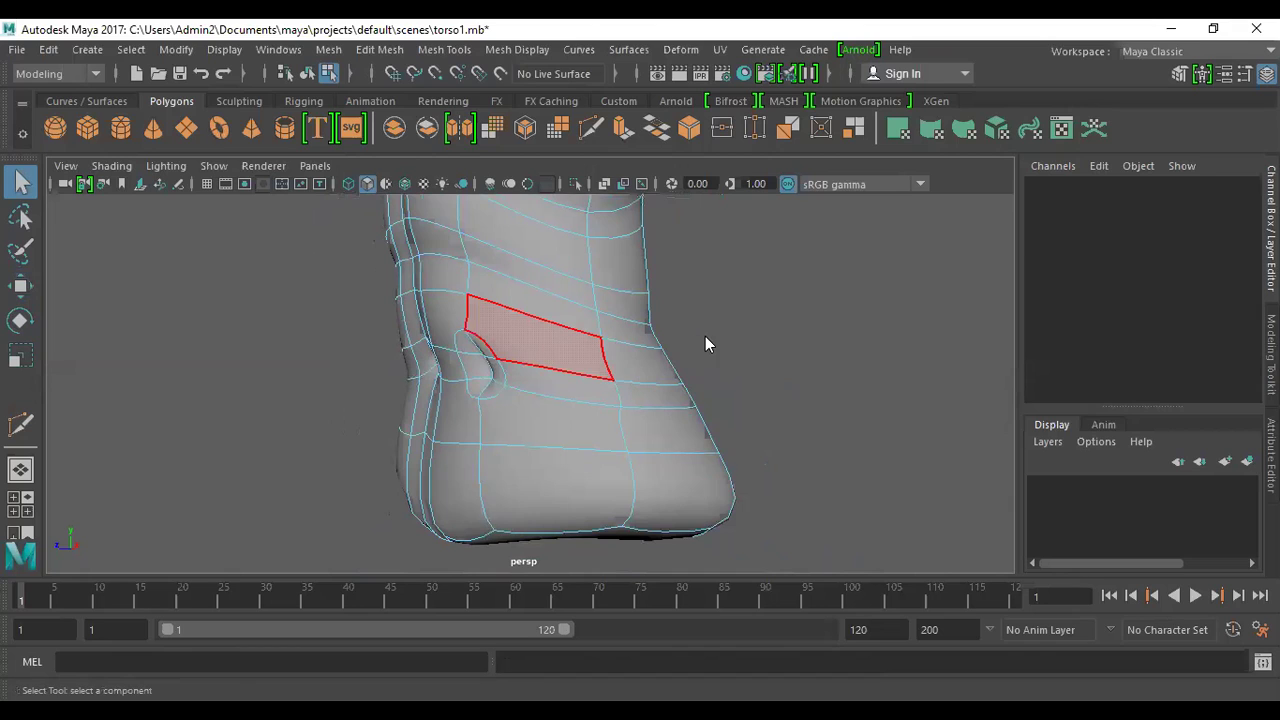
- Start a new empty scene and turn on the grid display in the perspective view
{"action": "key", "text": "ctrl+n"}
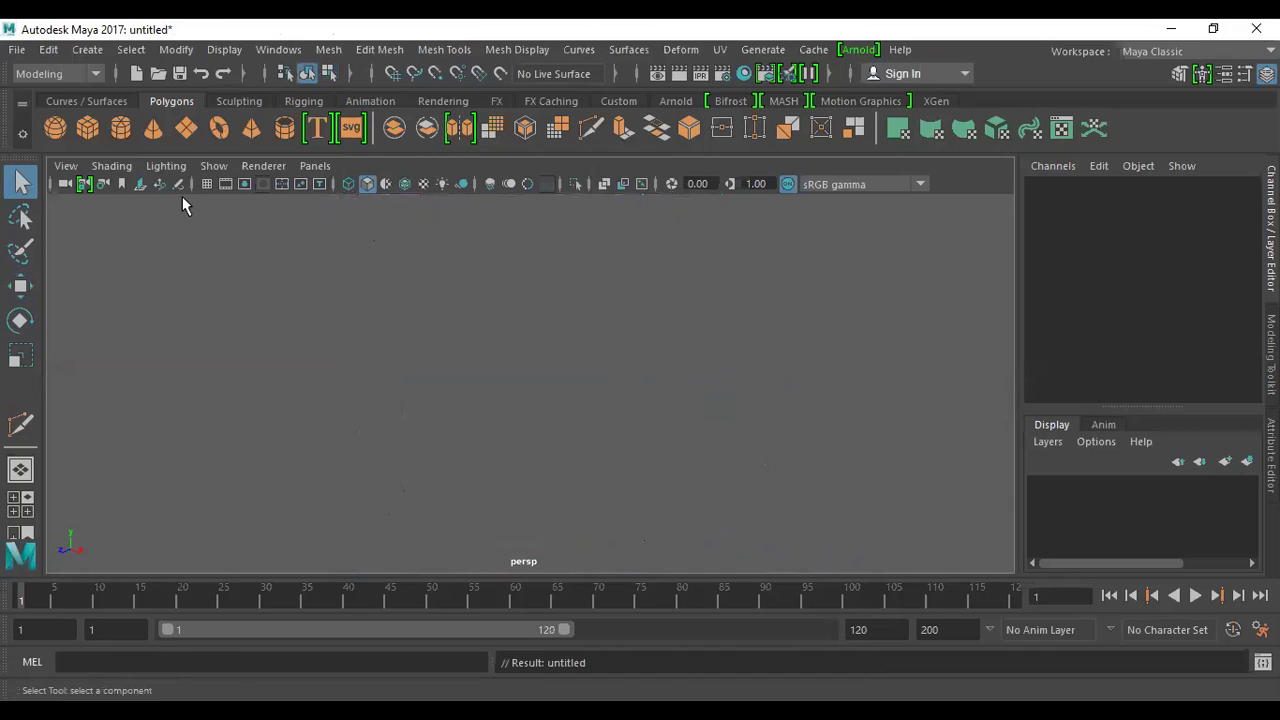
{"action": "left_click", "coordinate": [214, 166]}
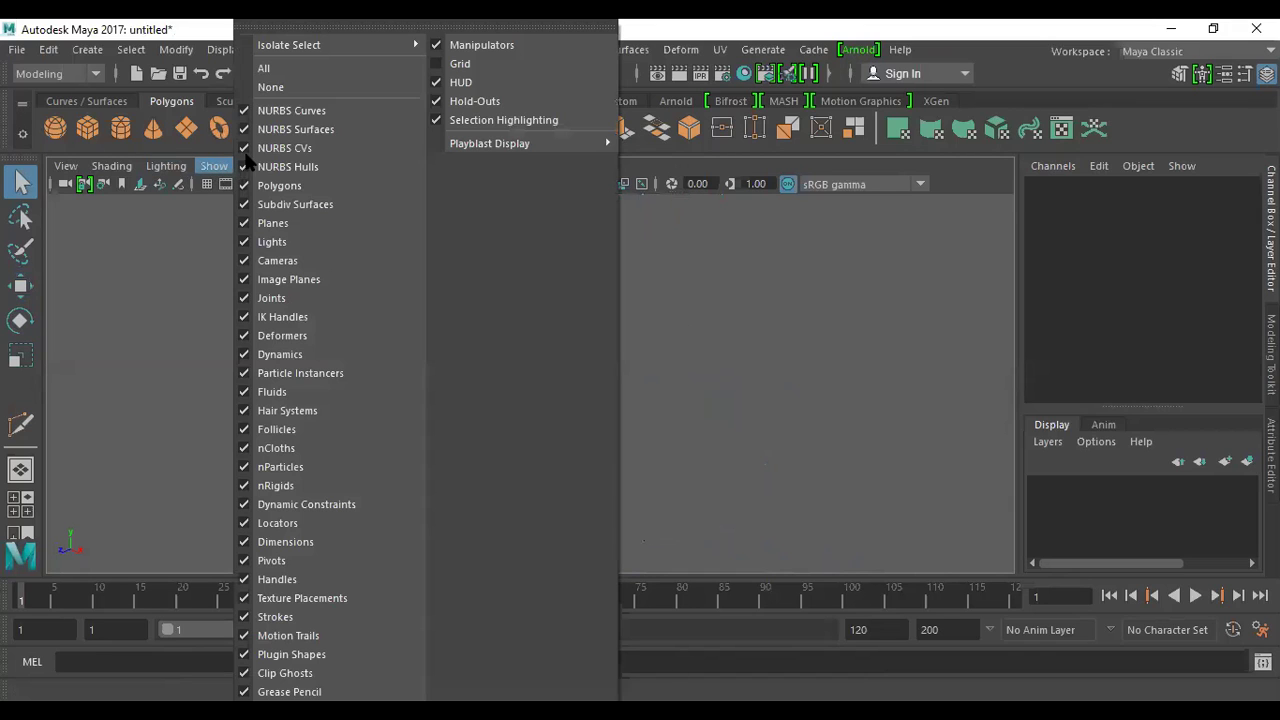
{"action": "left_click", "coordinate": [460, 64]}
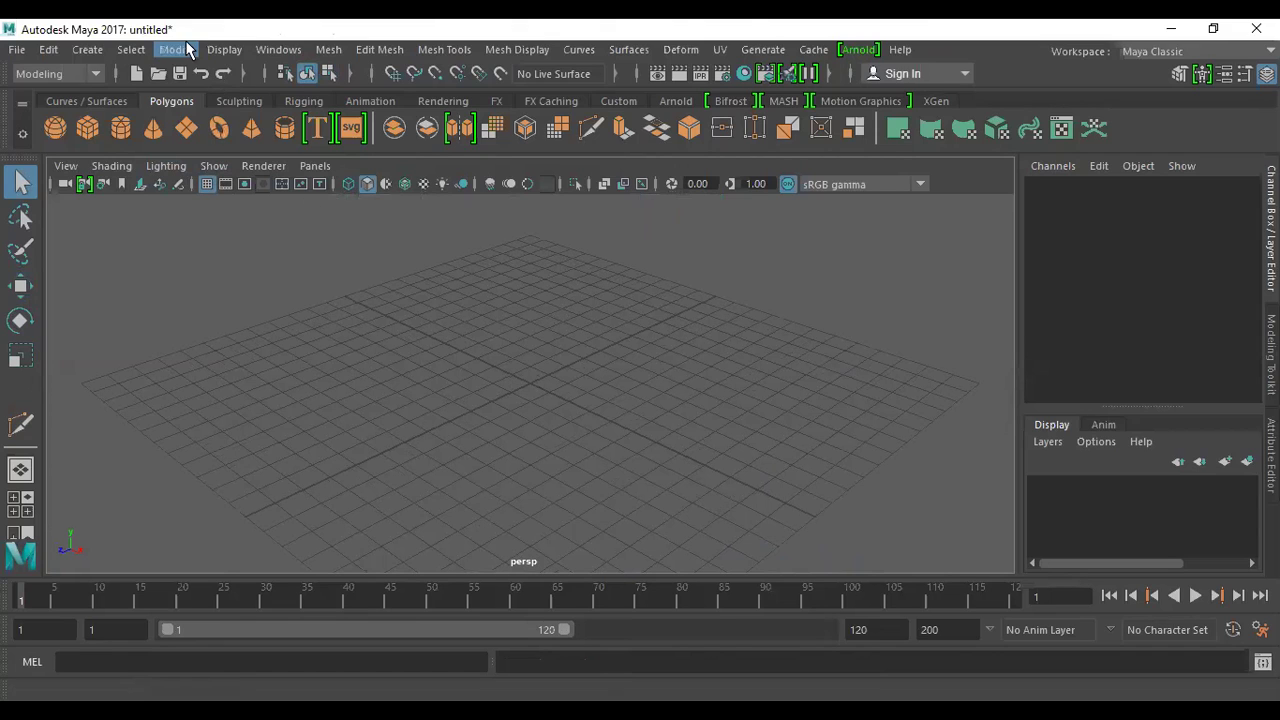
- Create a polygon cube, scale it uniformly to about 7.8 and flatten its Y scale to about 3.3
{"action": "left_click", "coordinate": [88, 50]}
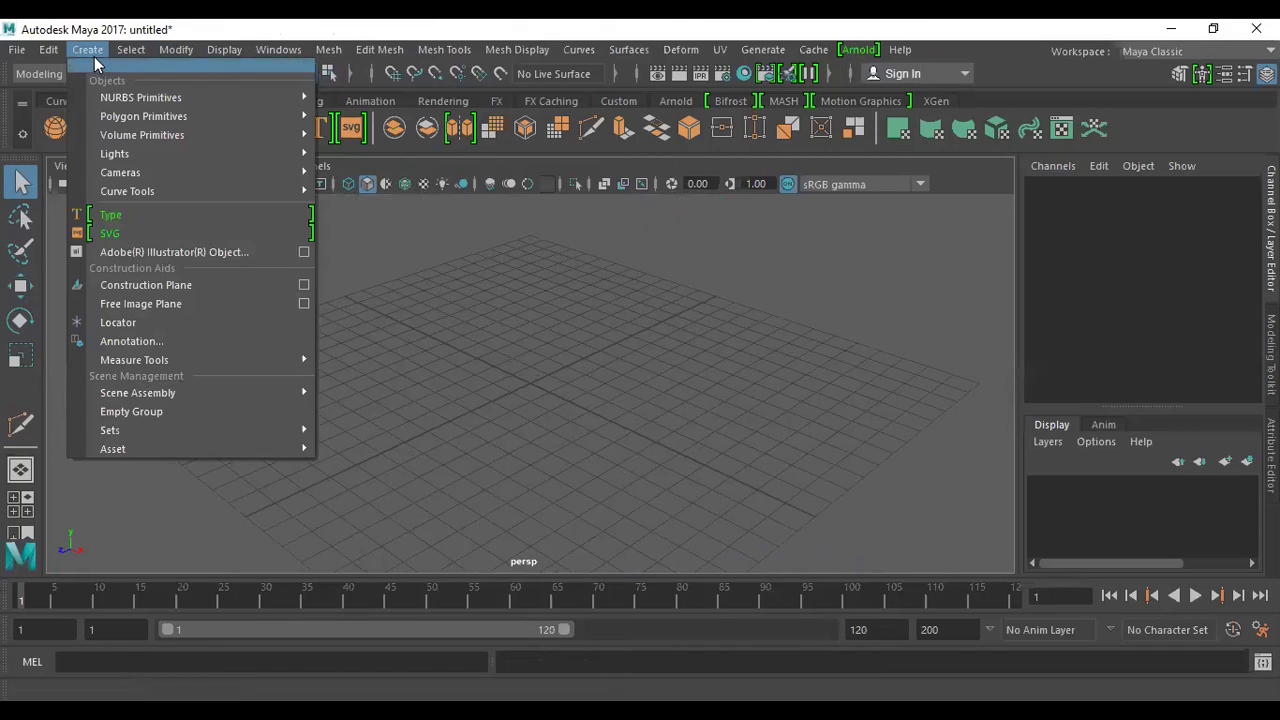
{"action": "mouse_move", "coordinate": [101, 116]}
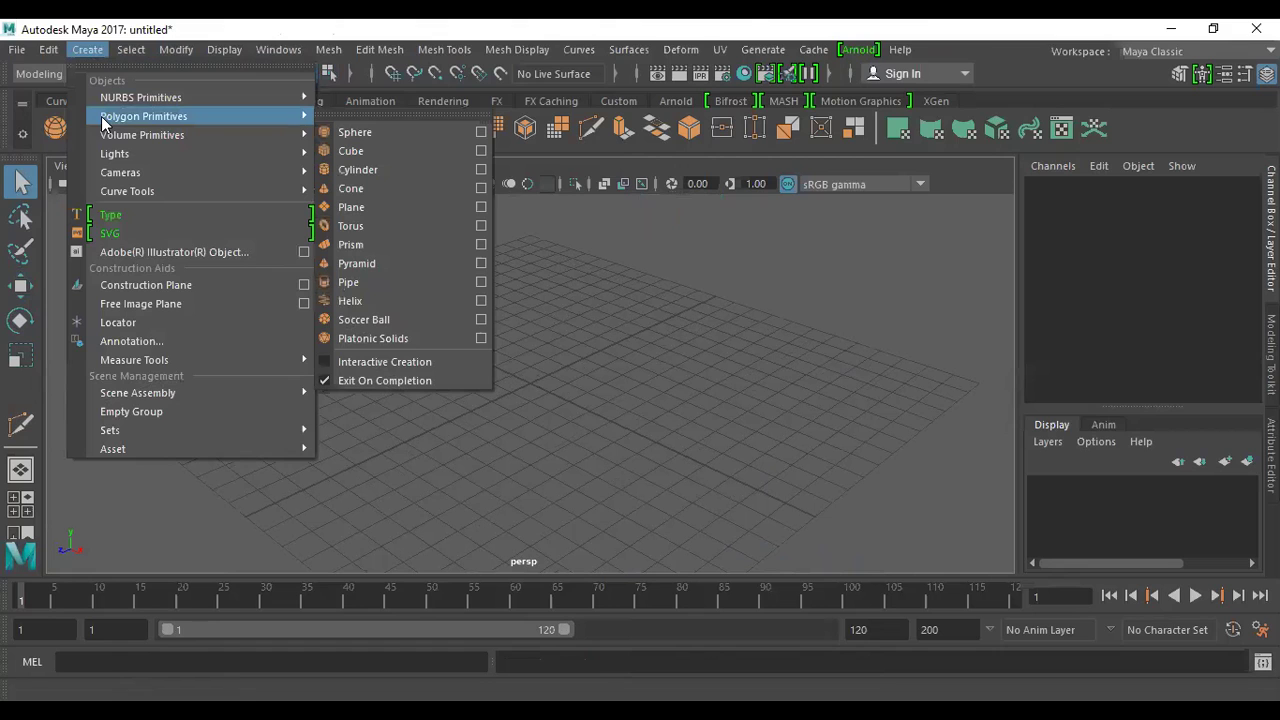
{"action": "left_click", "coordinate": [352, 150]}
{"action": "key", "text": "r"}
{"action": "left_click_drag", "start_coordinate": [530, 382], "coordinate": [683, 380]}
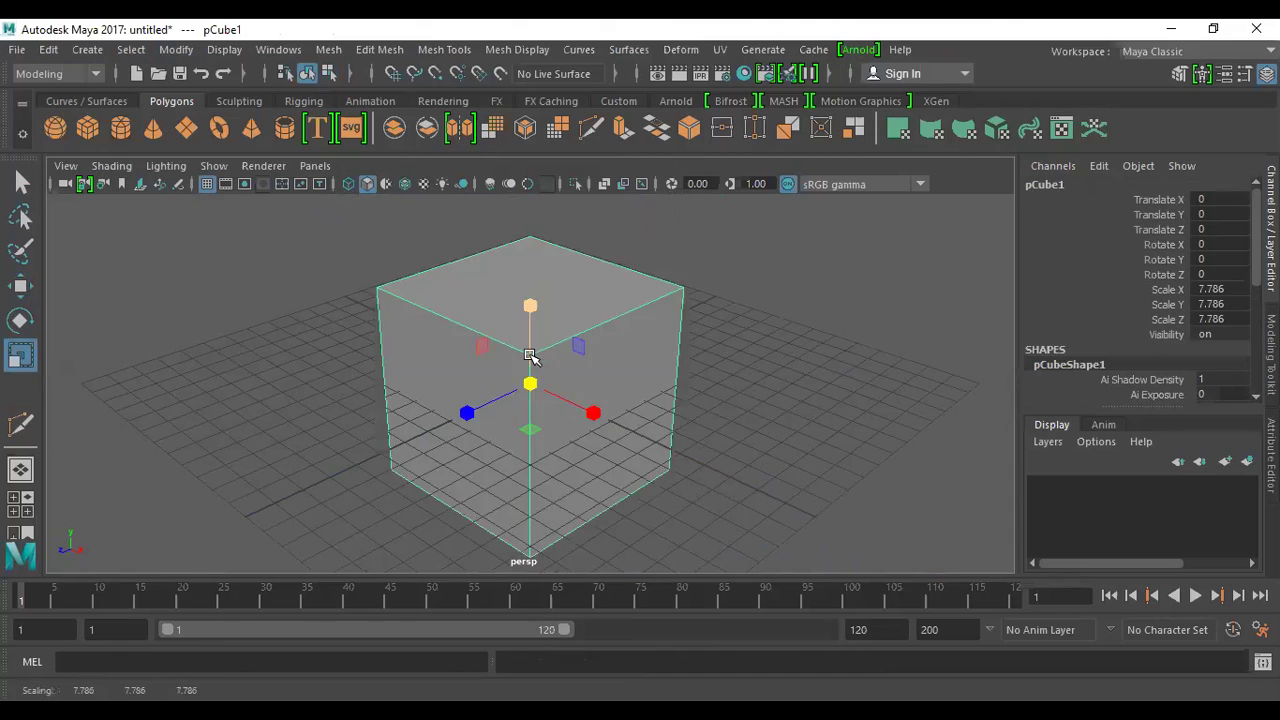
{"action": "left_click_drag", "start_coordinate": [530, 305], "coordinate": [650, 358]}
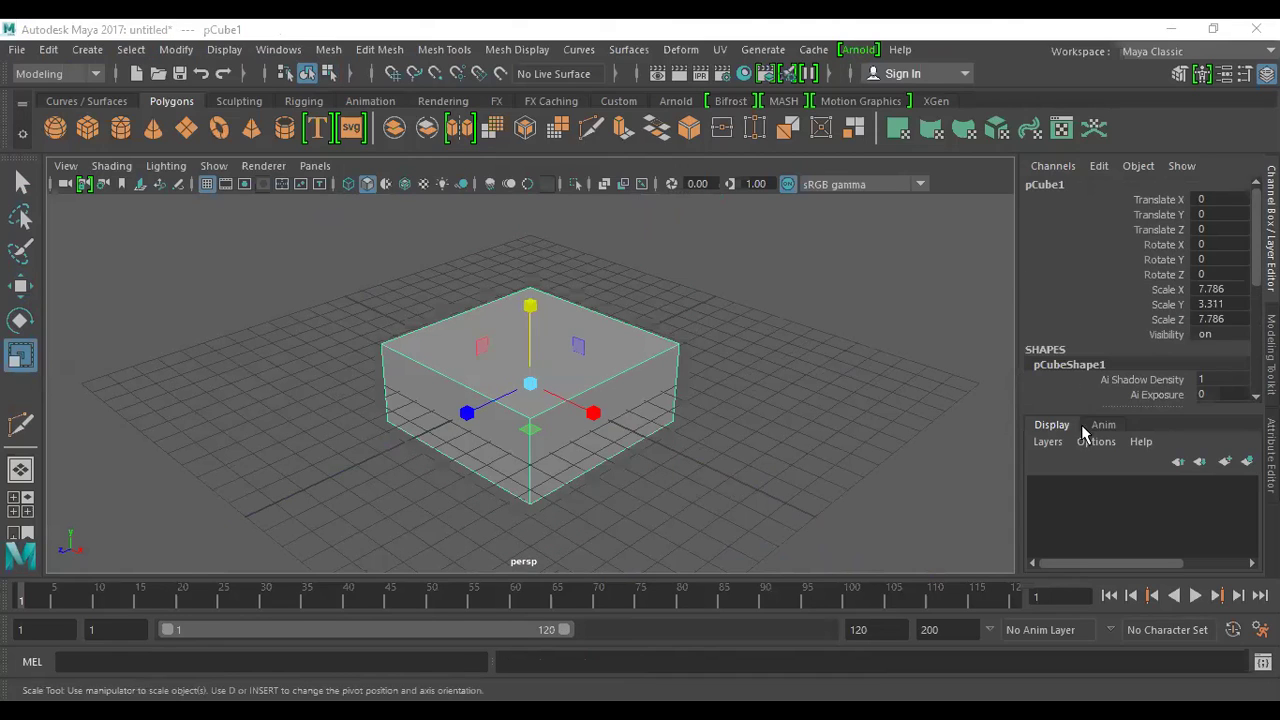
- Set the cube's subdivisions to 3 in width, 3 in depth and 2 in height
{"action": "scroll", "coordinate": [1105, 383], "scroll_direction": "down", "scroll_amount": 5}
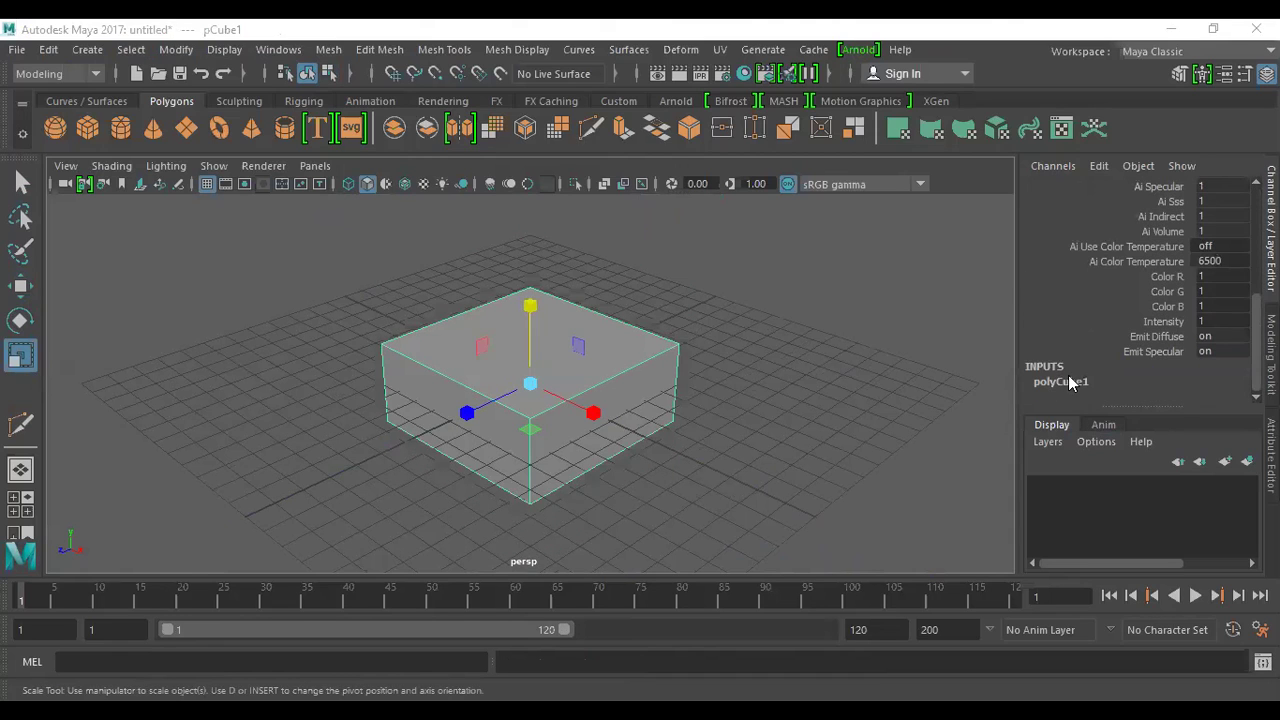
{"action": "left_click", "coordinate": [1069, 382]}
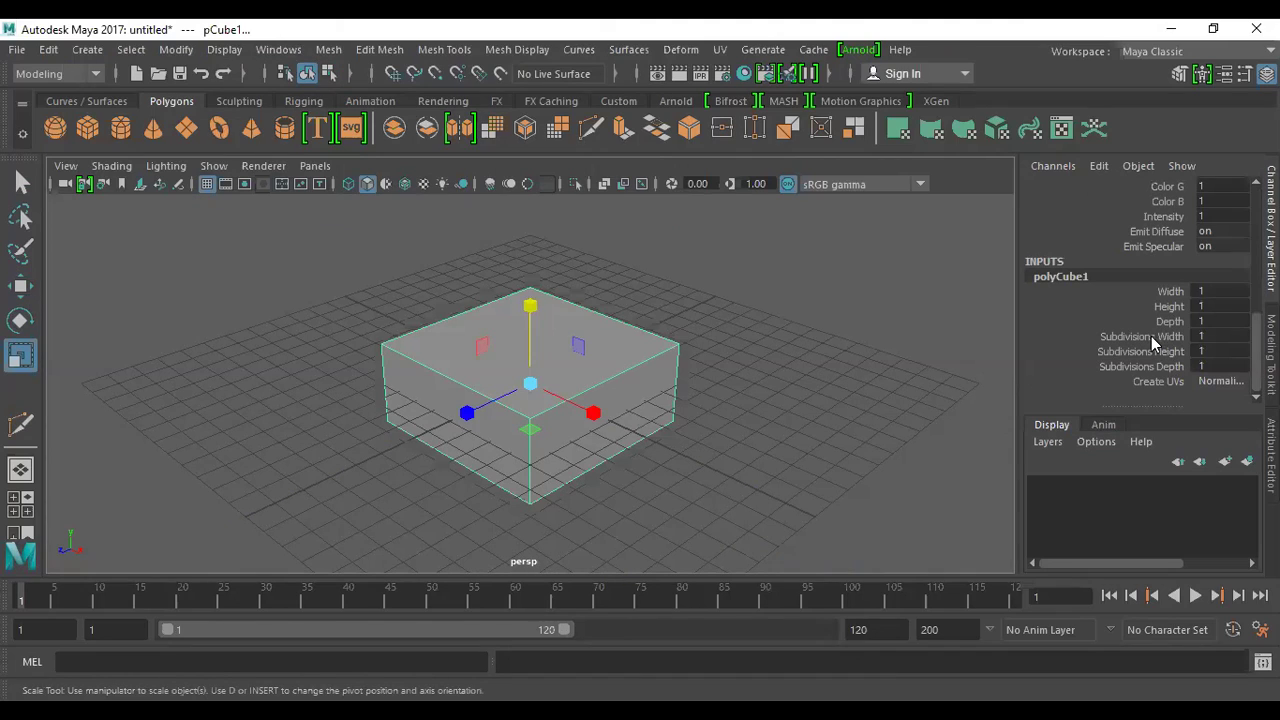
{"action": "left_click", "coordinate": [1149, 336]}
{"action": "left_click", "coordinate": [1149, 366], "text": "ctrl"}
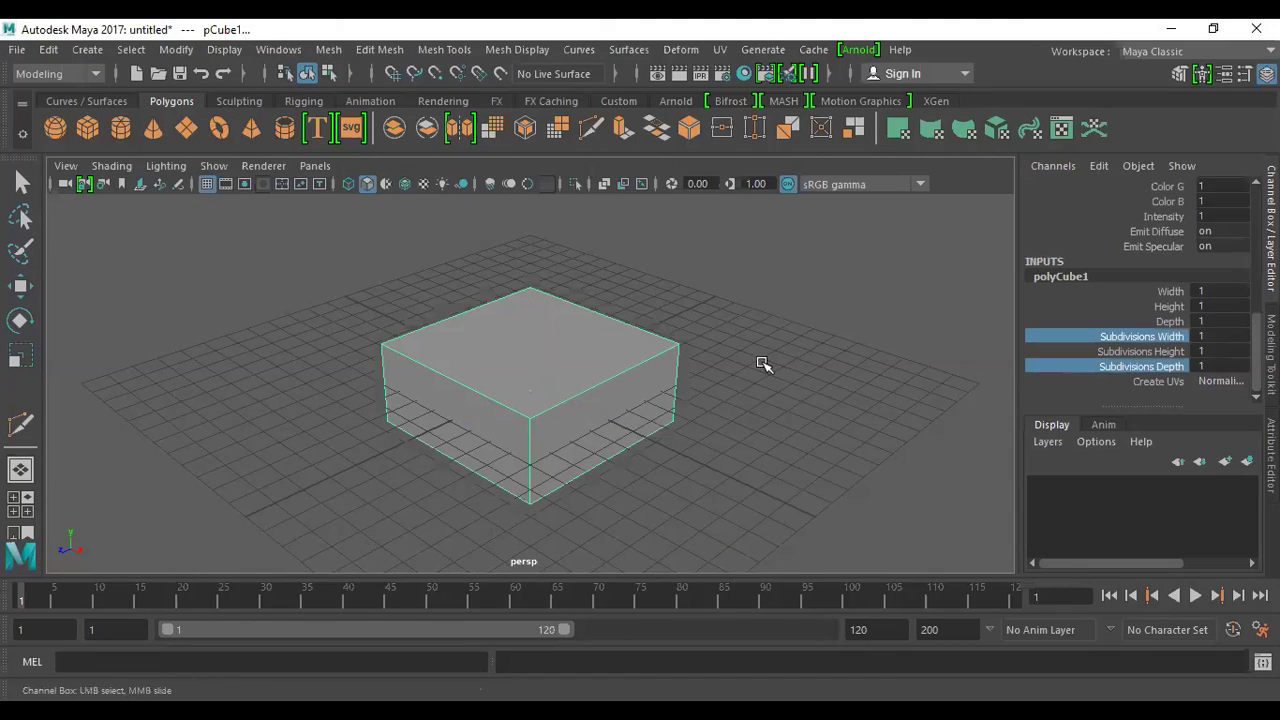
{"action": "middle_click_drag", "start_coordinate": [762, 361], "coordinate": [779, 363]}
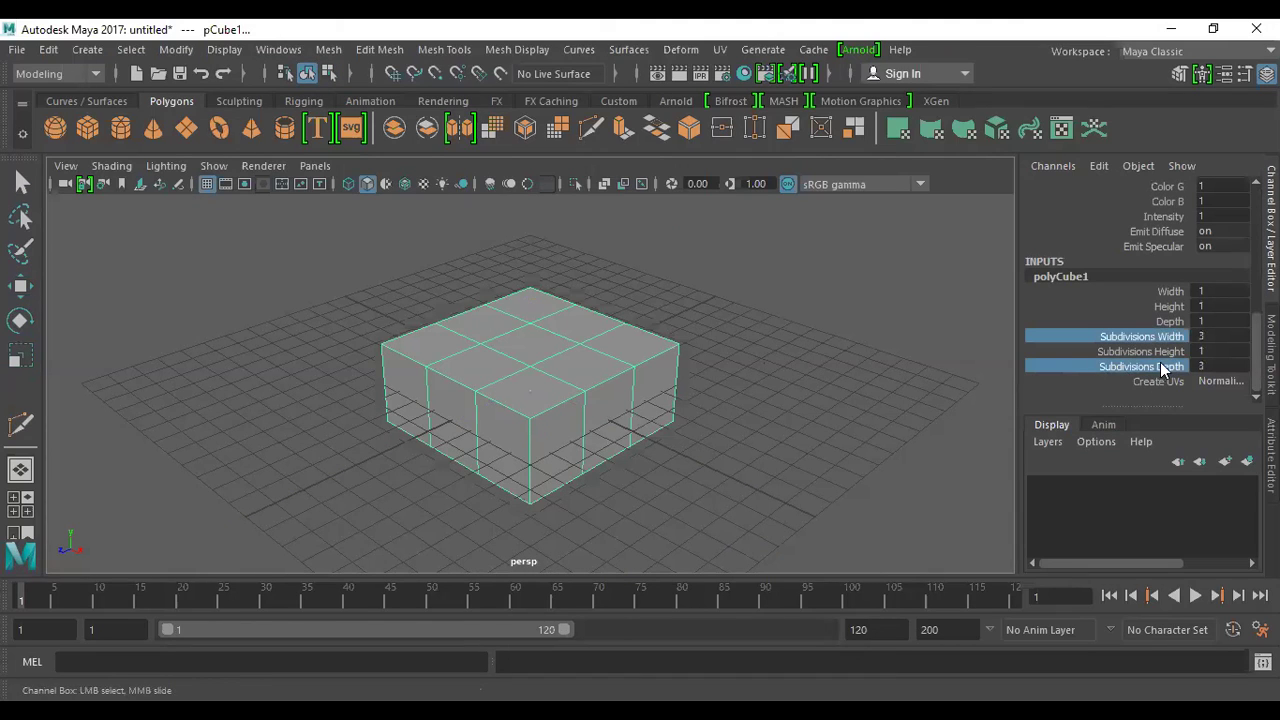
{"action": "left_click", "coordinate": [1141, 351]}
{"action": "middle_click_drag", "start_coordinate": [870, 354], "coordinate": [877, 353]}
{"action": "scroll", "coordinate": [629, 343], "scroll_direction": "down", "scroll_amount": 1}
{"action": "scroll", "coordinate": [629, 343], "scroll_direction": "up", "scroll_amount": 2}
{"action": "key", "text": "w"}
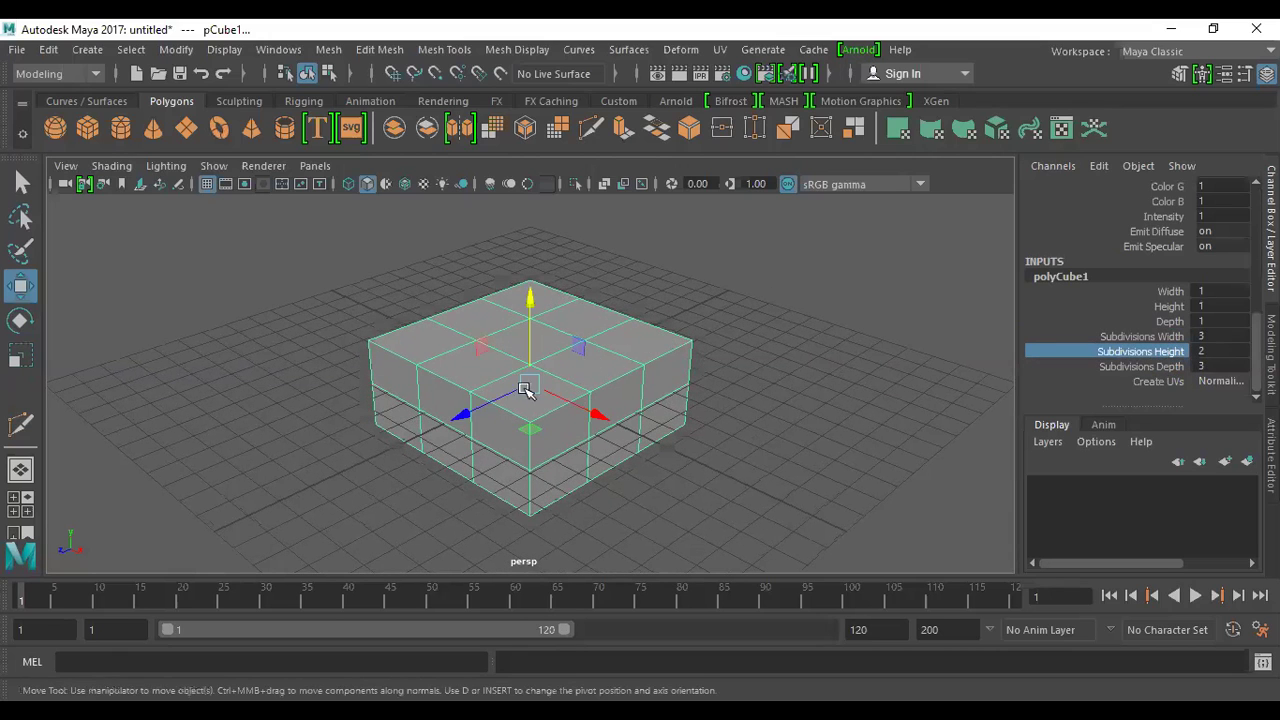
- Stretch the subdivided box along Z and flatten its height
{"action": "key", "text": "r"}
{"action": "left_click_drag", "start_coordinate": [467, 412], "coordinate": [418, 440]}
{"action": "left_click_drag", "start_coordinate": [597, 417], "coordinate": [528, 345]}
{"action": "key", "text": "w"}
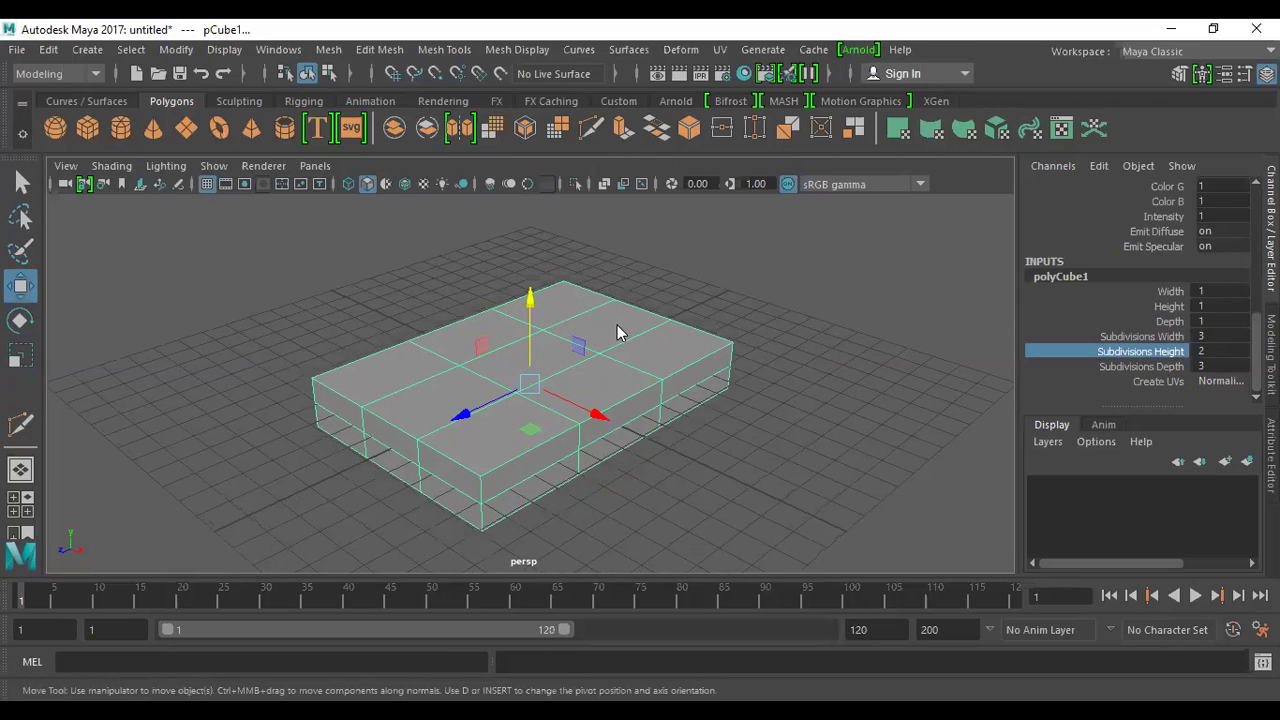
- Scale the middle row of side vertices outward and raise the four inner vertices of the top face
{"action": "left_click_drag", "start_coordinate": [264, 377], "coordinate": [775, 398]}
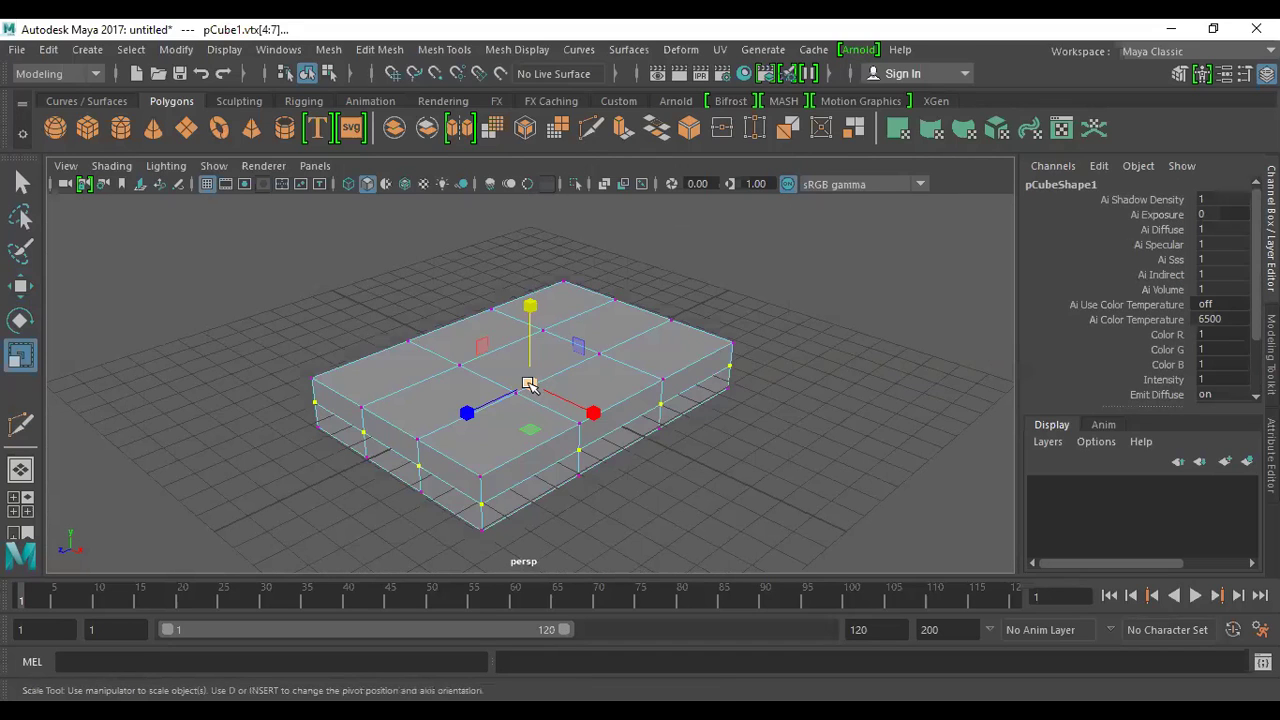
{"action": "key", "text": "r"}
{"action": "left_click_drag", "start_coordinate": [528, 383], "coordinate": [591, 397]}
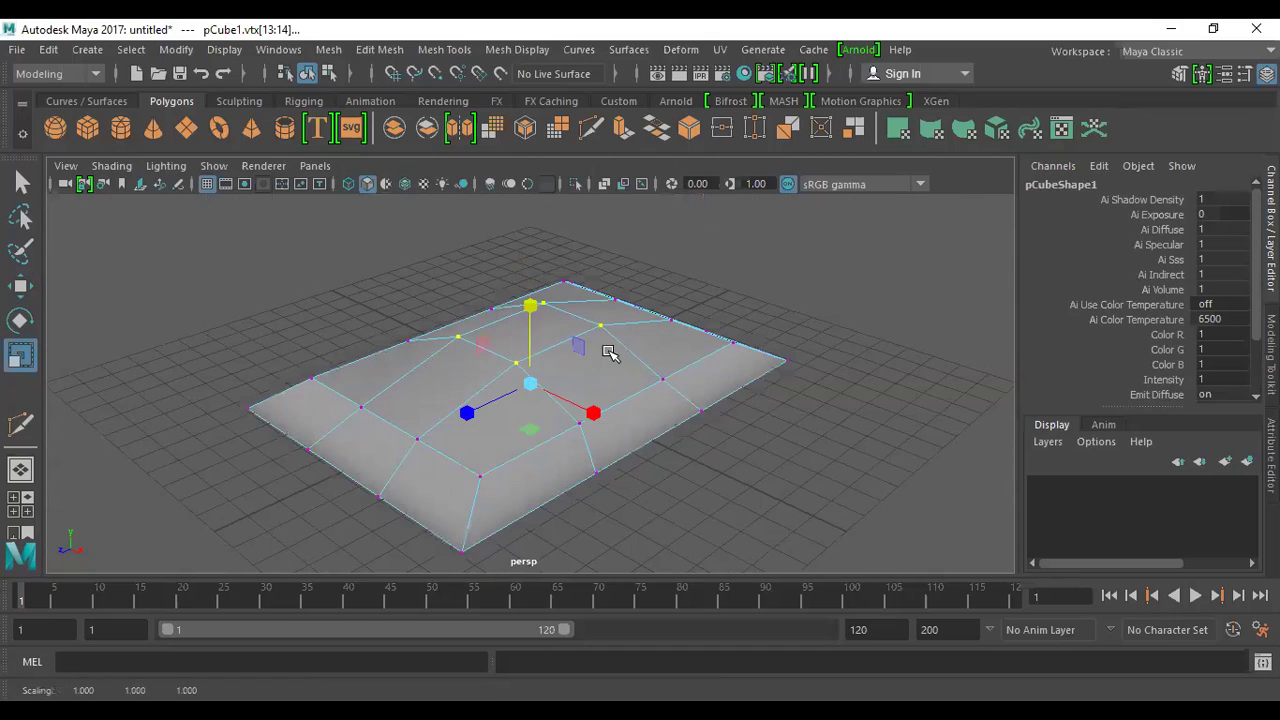
- Select one edge of the widened middle rim and convert the selection to the full edge loop
{"action": "left_click_drag", "start_coordinate": [606, 349], "coordinate": [566, 374], "text": "alt"}
{"action": "right_click_drag", "start_coordinate": [566, 374], "coordinate": [666, 371], "text": "alt"}
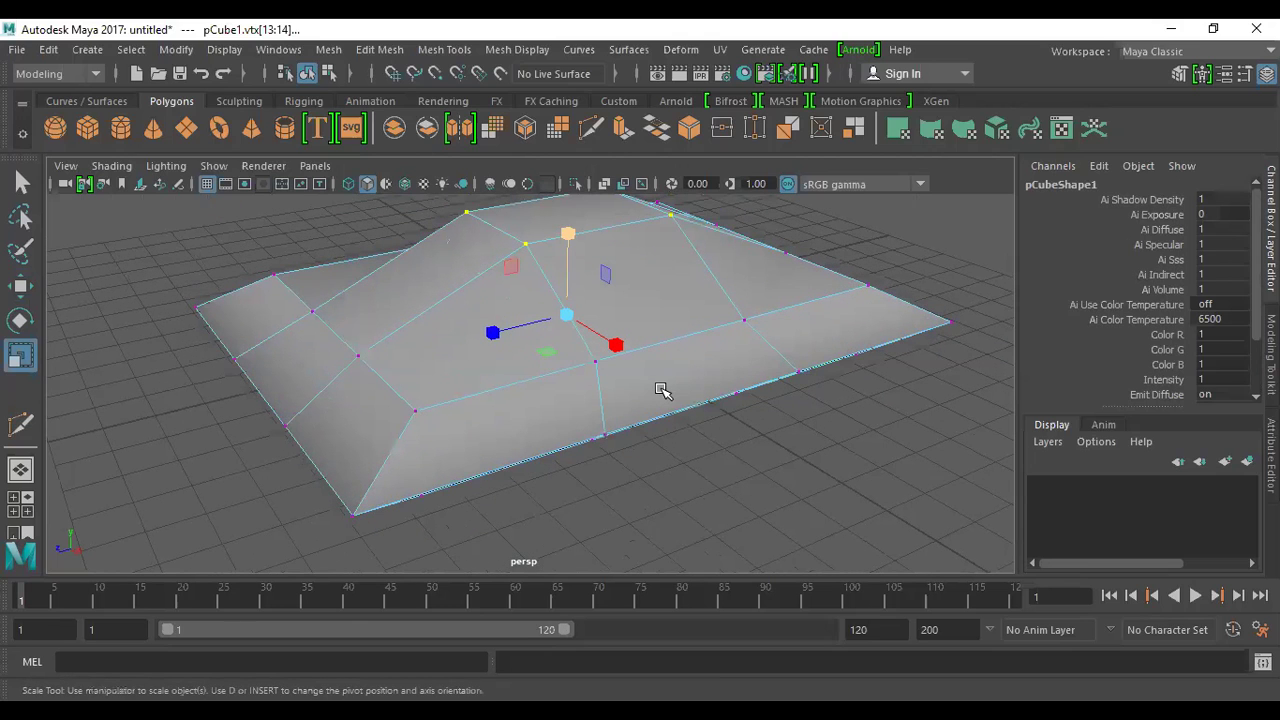
{"action": "left_click_drag", "start_coordinate": [694, 405], "coordinate": [737, 423], "text": "alt"}
{"action": "key", "text": "F10"}
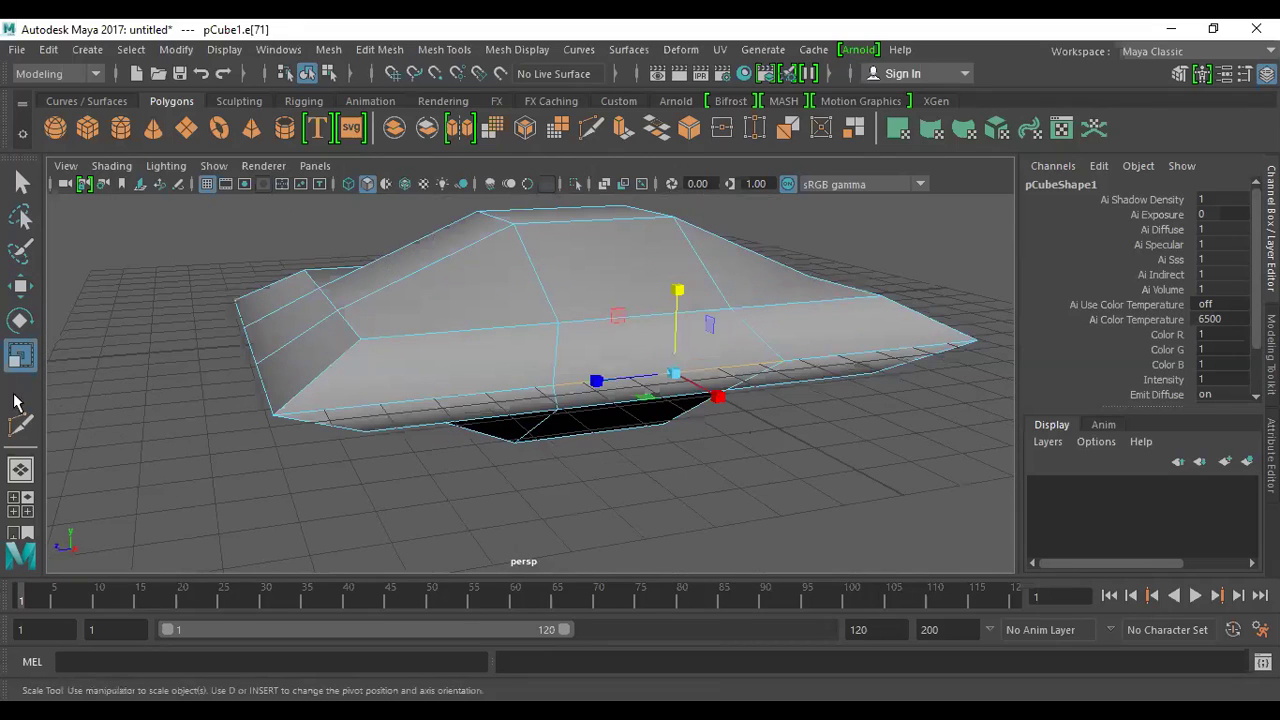
{"action": "left_click", "coordinate": [132, 50]}
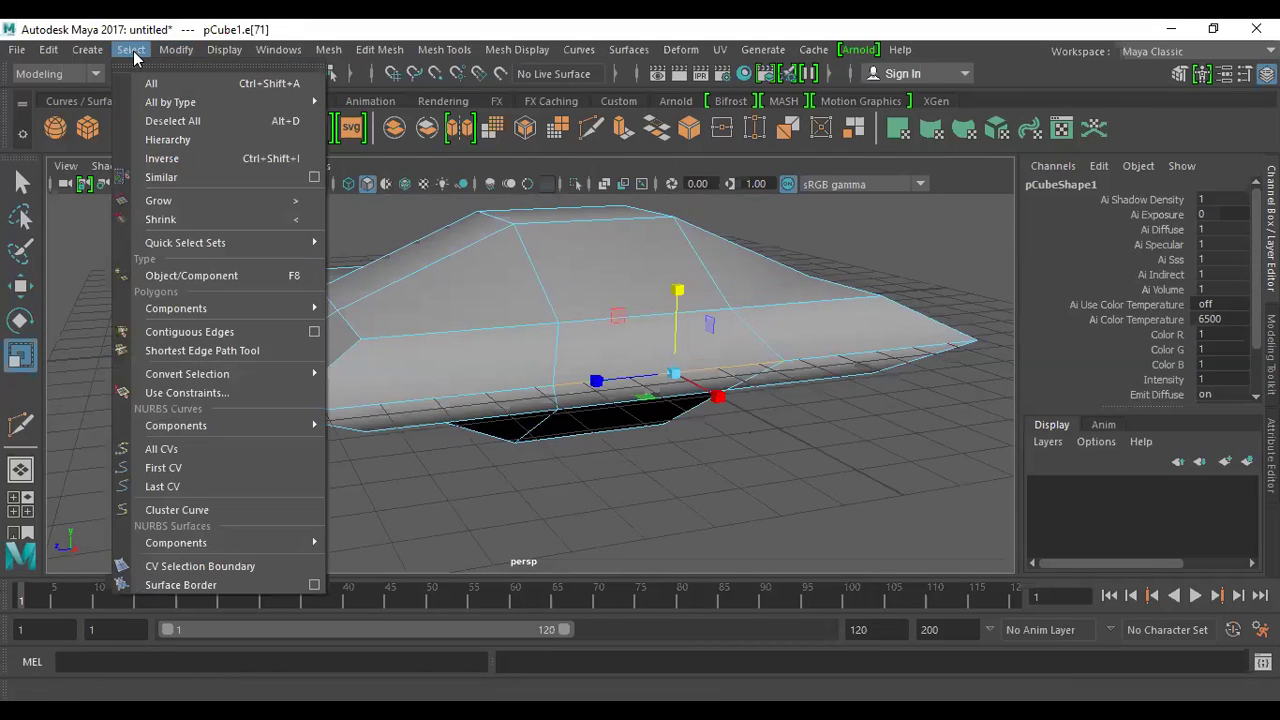
{"action": "mouse_move", "coordinate": [188, 378]}
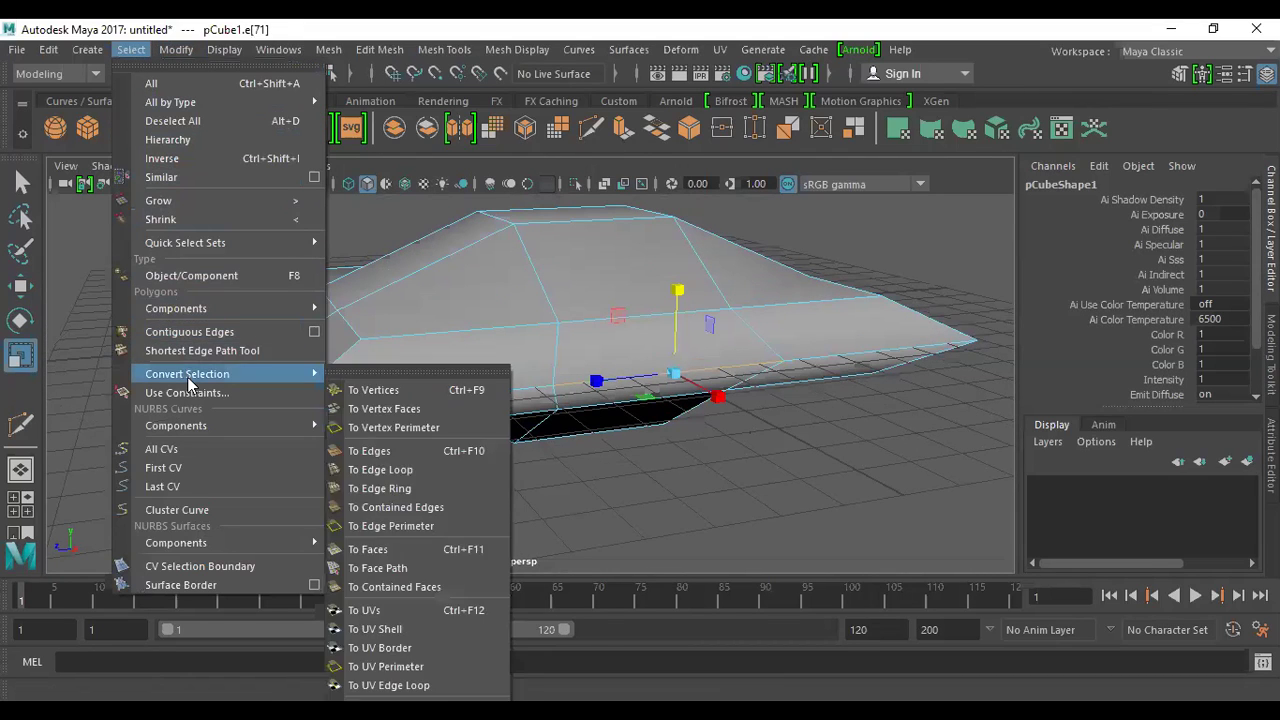
{"action": "left_click", "coordinate": [401, 474]}
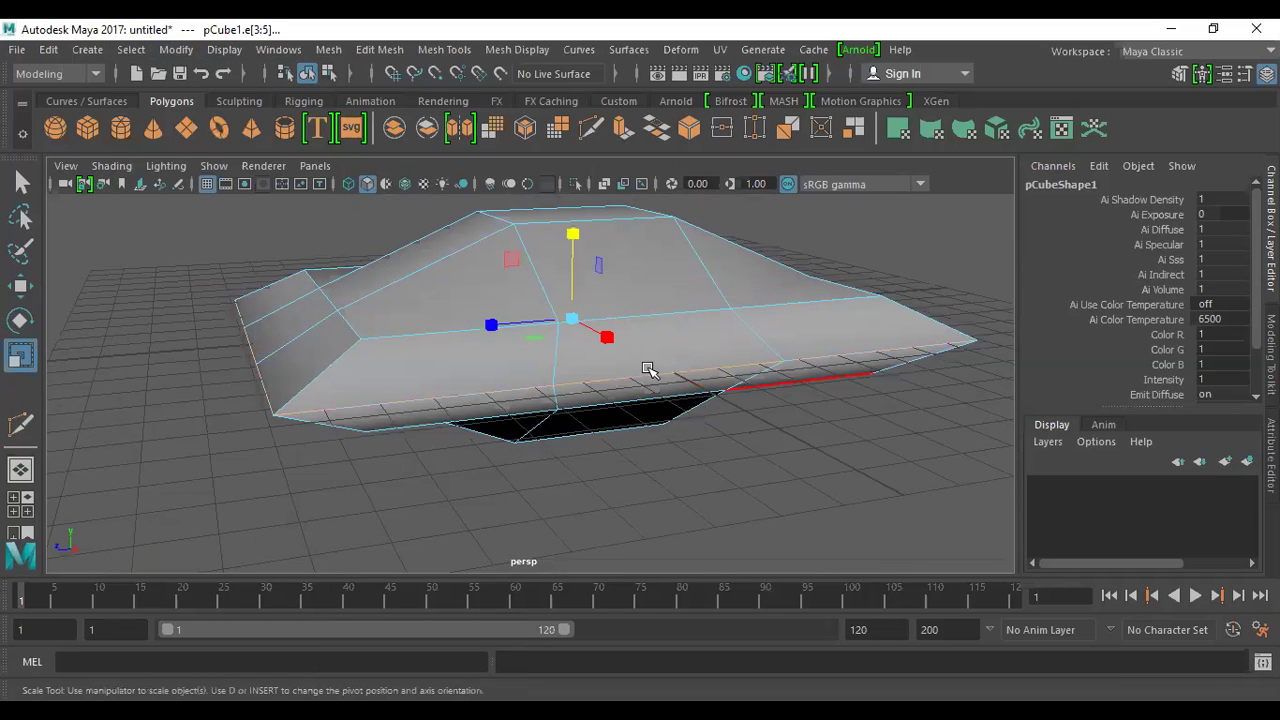
{"action": "left_click_drag", "start_coordinate": [623, 443], "coordinate": [657, 440], "text": "alt"}
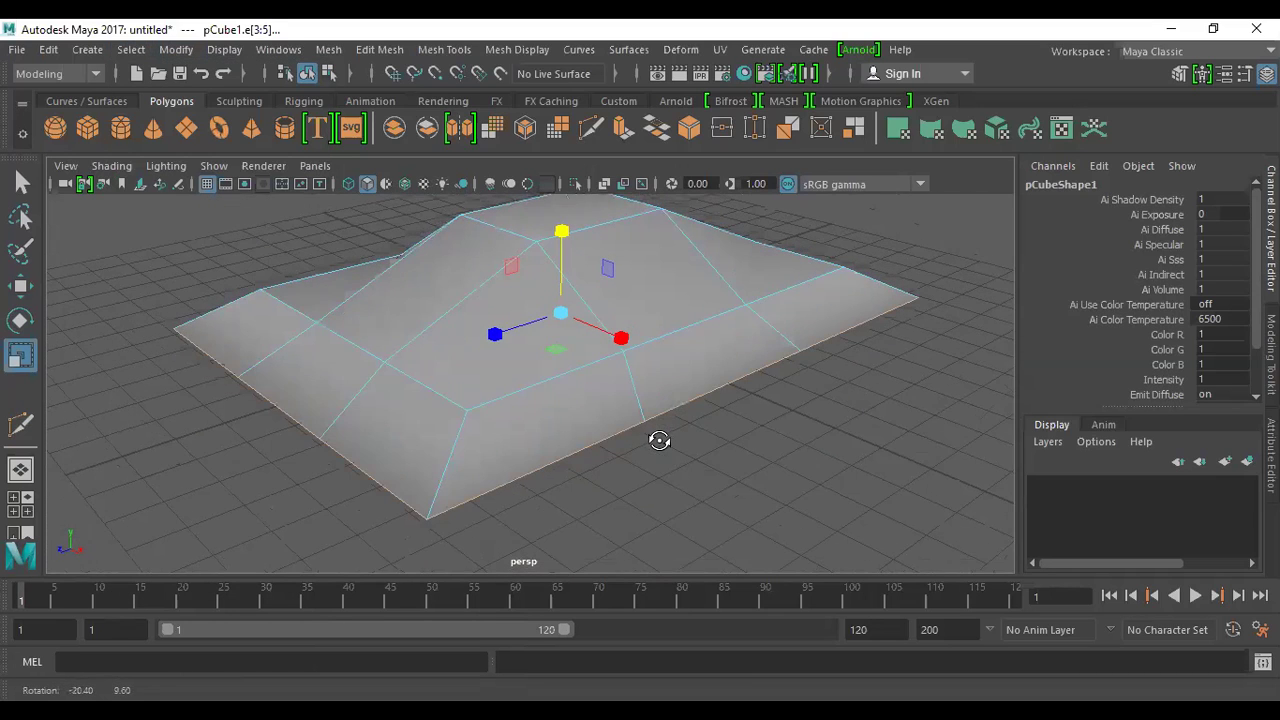
- Extrude the selected middle edge loop and scale the new edges outward to form a flange around the mesh
{"action": "left_click", "coordinate": [380, 50]}
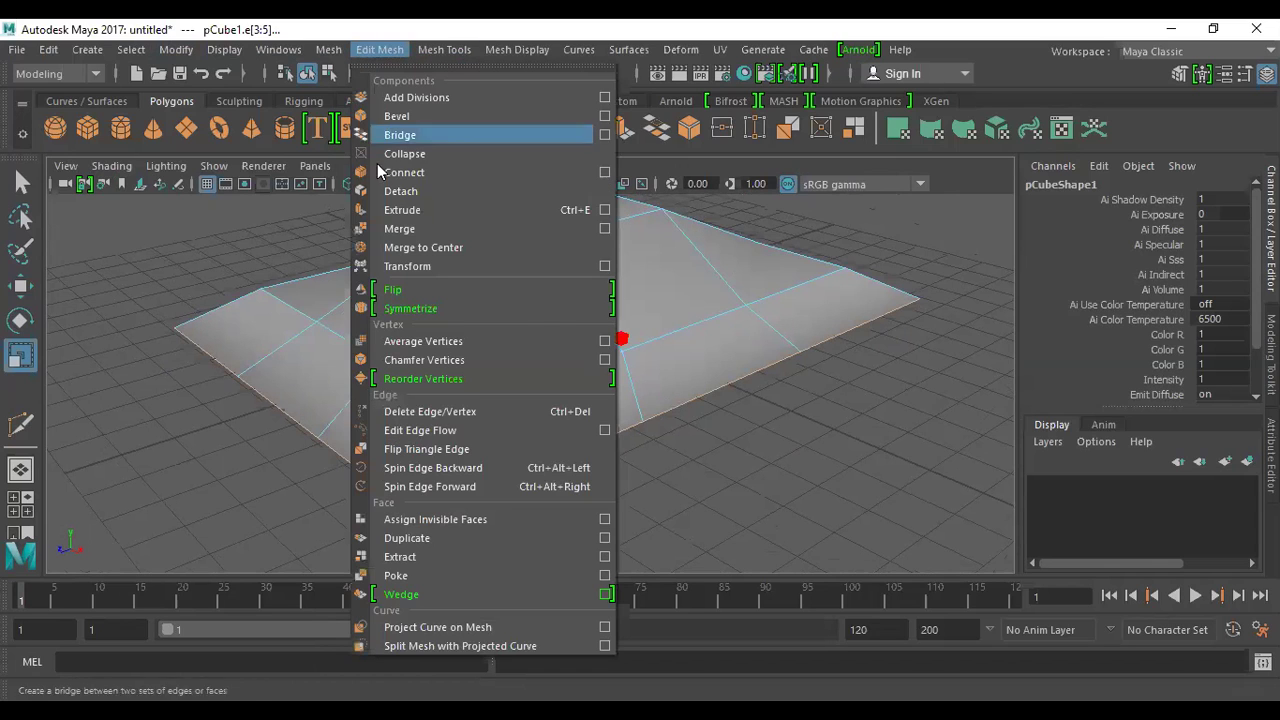
{"action": "left_click", "coordinate": [392, 209]}
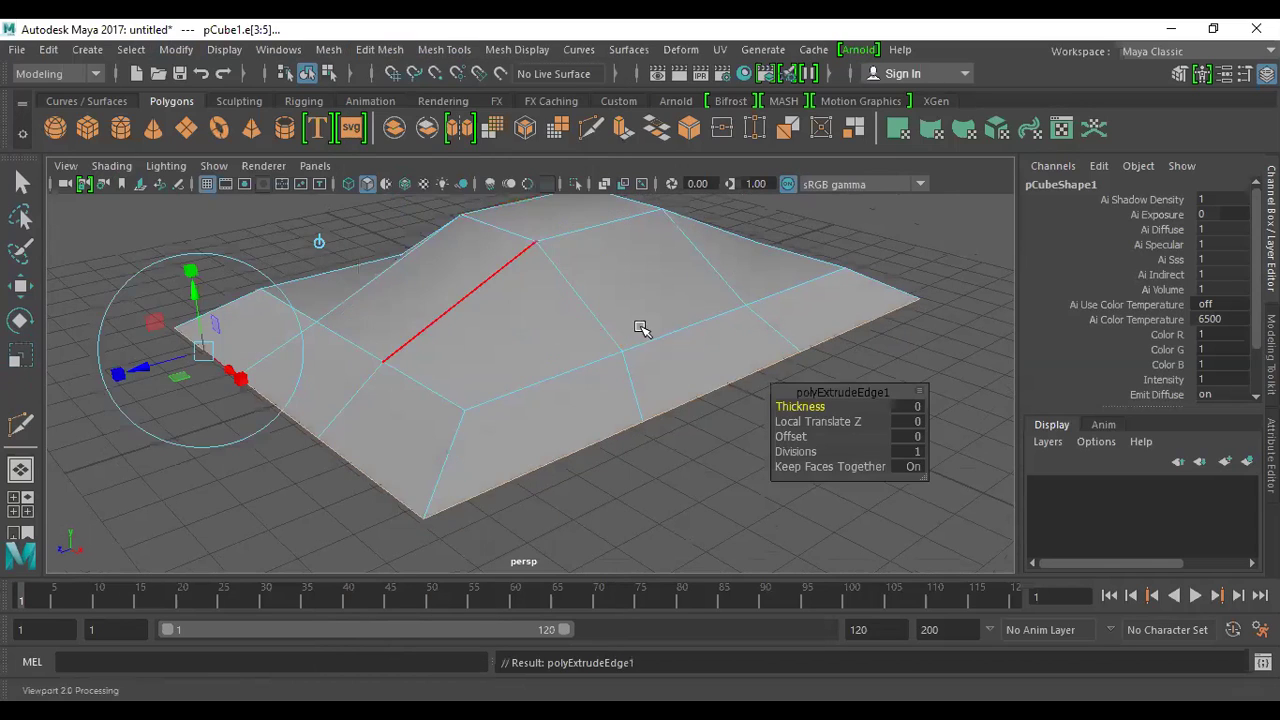
{"action": "key", "text": "r"}
{"action": "left_click_drag", "start_coordinate": [567, 316], "coordinate": [632, 304]}
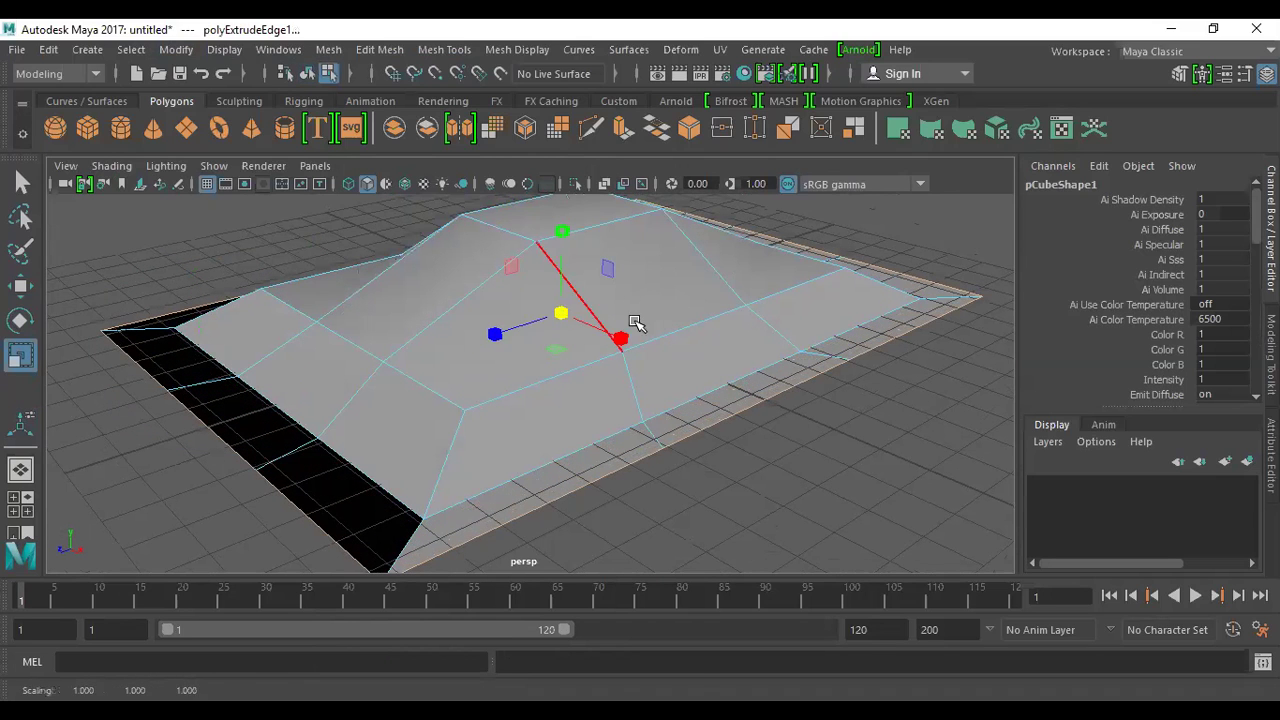
- Select alternate vertices along the outer border of the flange and move them vertically to make the rim wavy
{"action": "key", "text": "w"}
{"action": "left_click_drag", "start_coordinate": [663, 414], "coordinate": [798, 313], "text": "alt"}
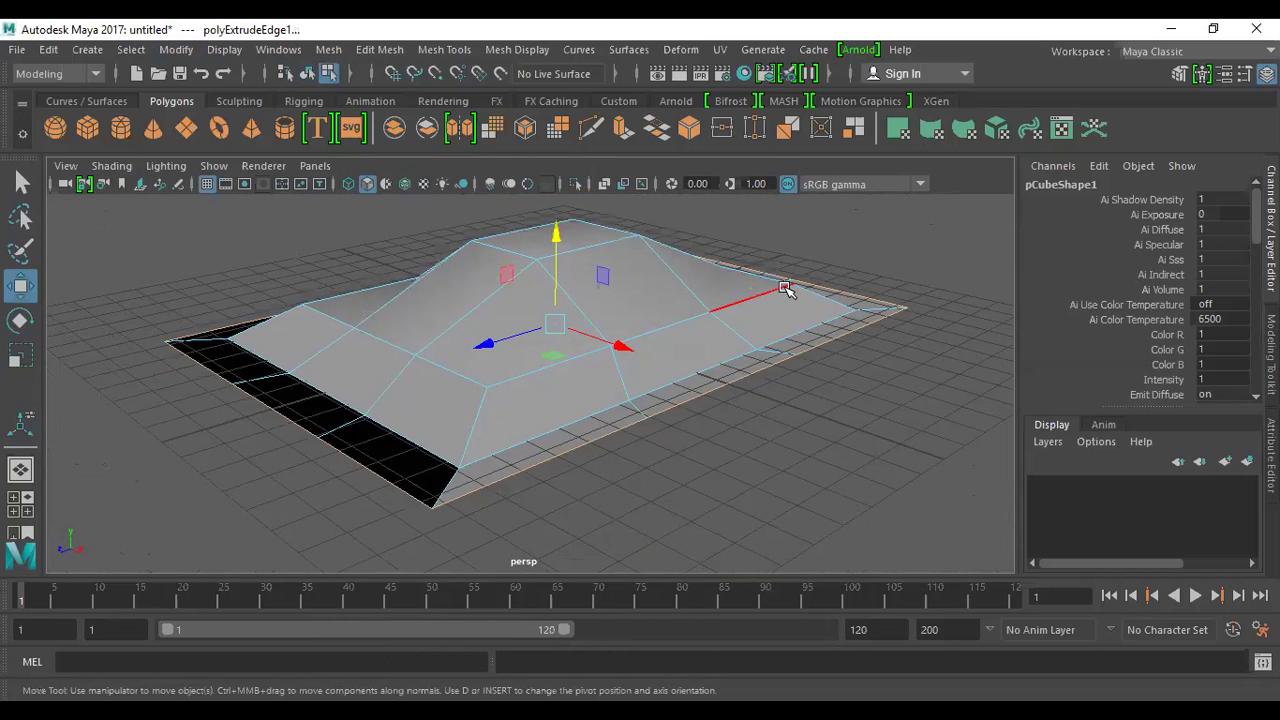
{"action": "left_click", "coordinate": [908, 309]}
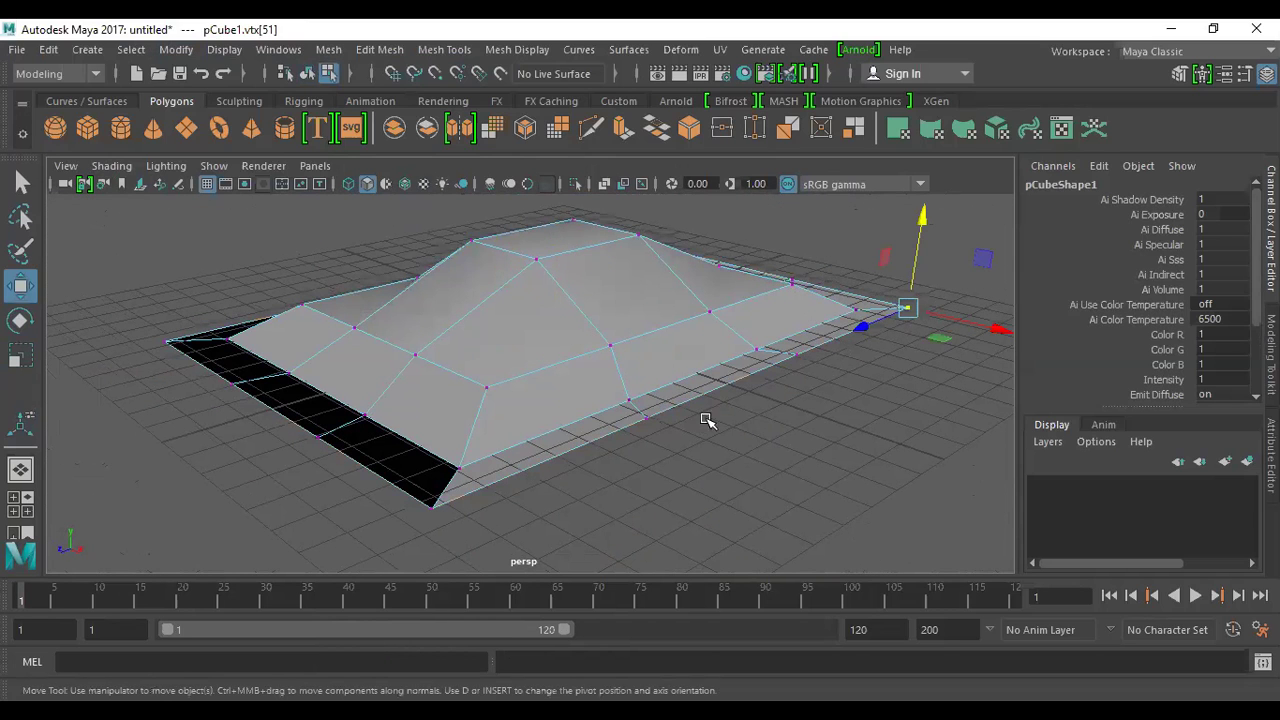
{"action": "left_click", "coordinate": [644, 412], "text": "shift"}
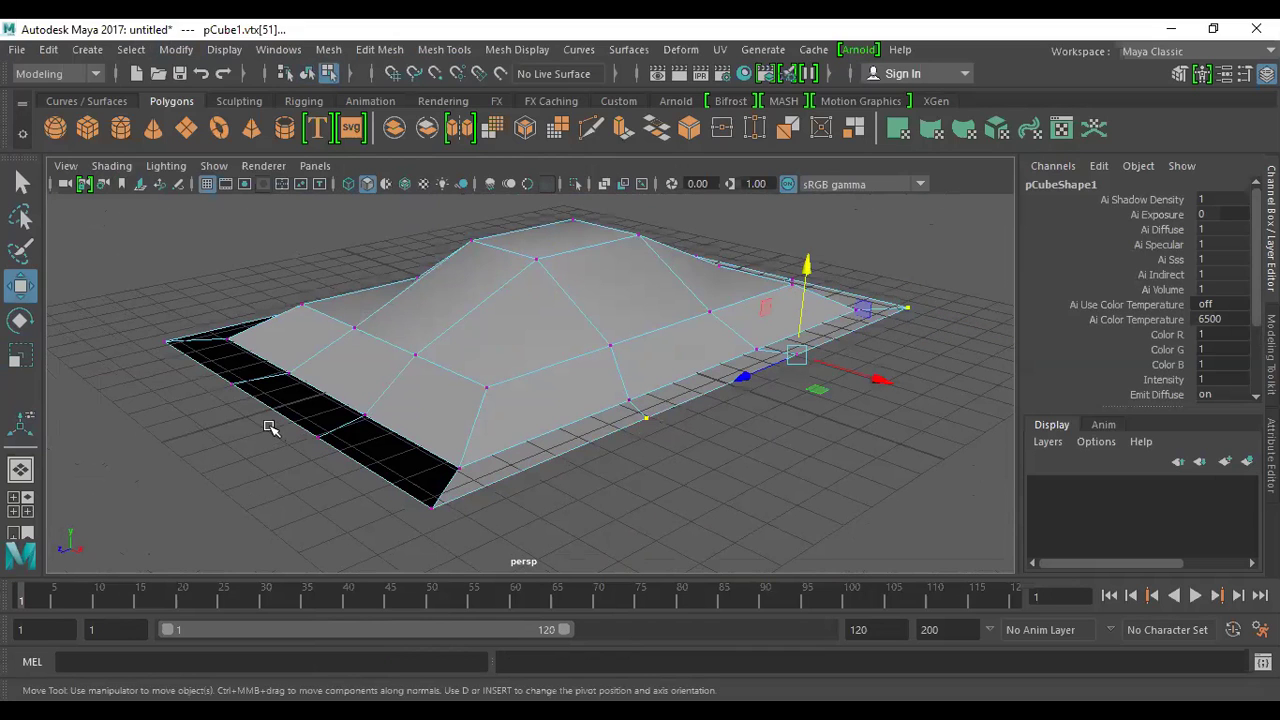
{"action": "left_click_drag", "start_coordinate": [276, 417], "coordinate": [351, 477], "text": "shift"}
{"action": "left_click_drag", "start_coordinate": [142, 304], "coordinate": [187, 364], "text": "shift"}
{"action": "left_click_drag", "start_coordinate": [317, 362], "coordinate": [412, 346], "text": "alt"}
{"action": "left_click_drag", "start_coordinate": [425, 298], "coordinate": [451, 334], "text": "alt"}
{"action": "middle_click_drag", "start_coordinate": [451, 334], "coordinate": [472, 367], "text": "alt"}
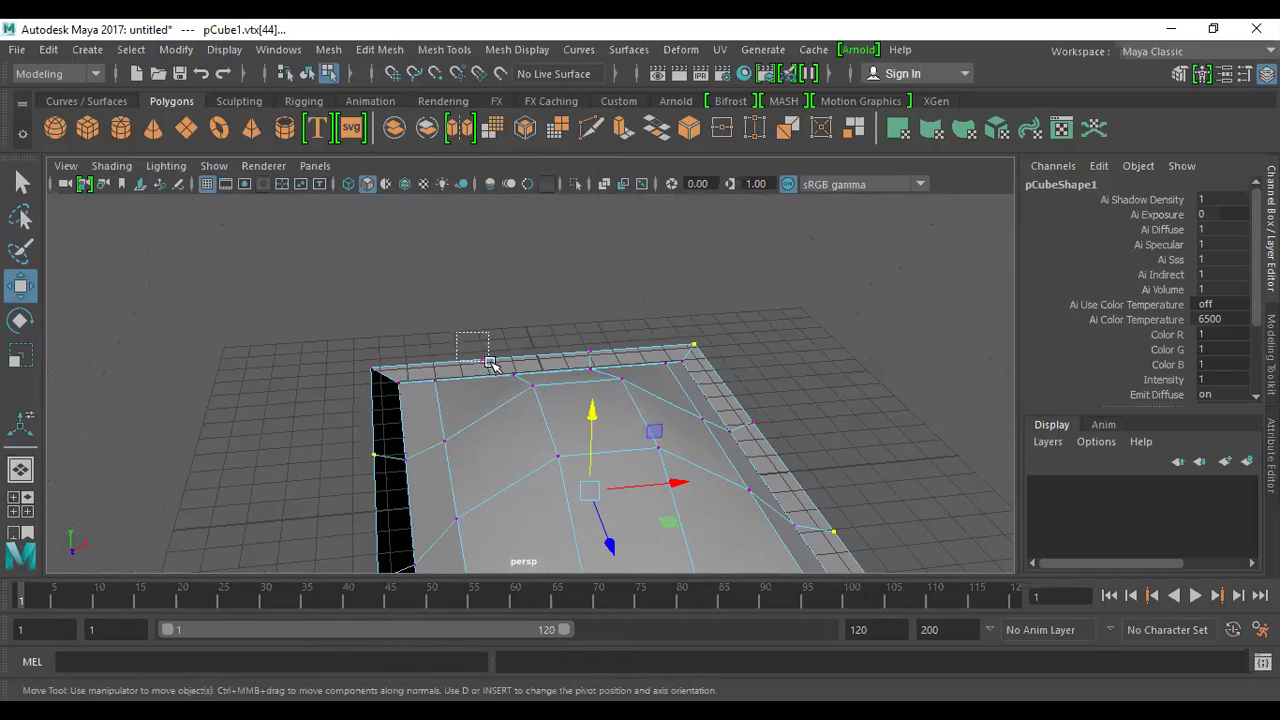
{"action": "left_click_drag", "start_coordinate": [672, 443], "coordinate": [486, 414], "text": "alt"}
{"action": "middle_click_drag", "start_coordinate": [552, 376], "coordinate": [577, 304], "text": "alt"}
{"action": "left_click_drag", "start_coordinate": [542, 281], "coordinate": [585, 332]}
- Multi-Cut around one raised corner vertex on top of the mesh, joining three points on two of its neighbouring edges and beyond
{"action": "right_click_drag", "start_coordinate": [585, 332], "coordinate": [666, 423], "text": "alt"}
{"action": "left_click", "coordinate": [444, 49]}
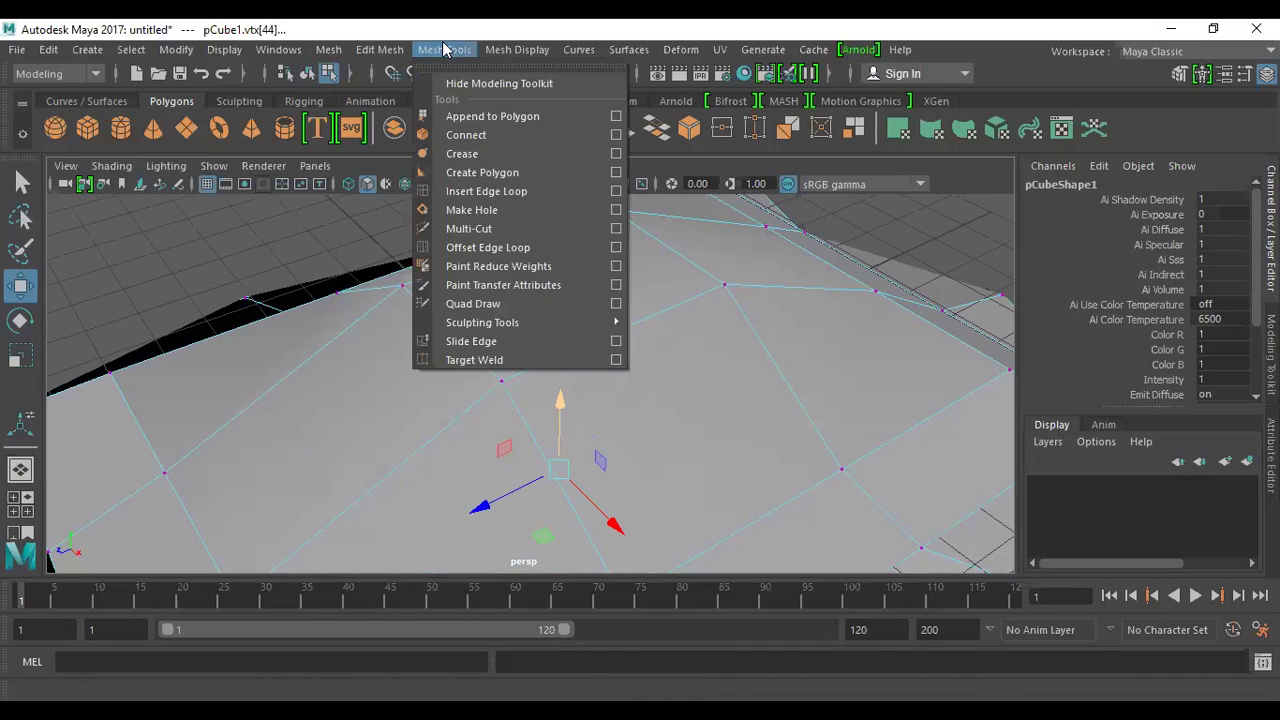
{"action": "left_click", "coordinate": [540, 228]}
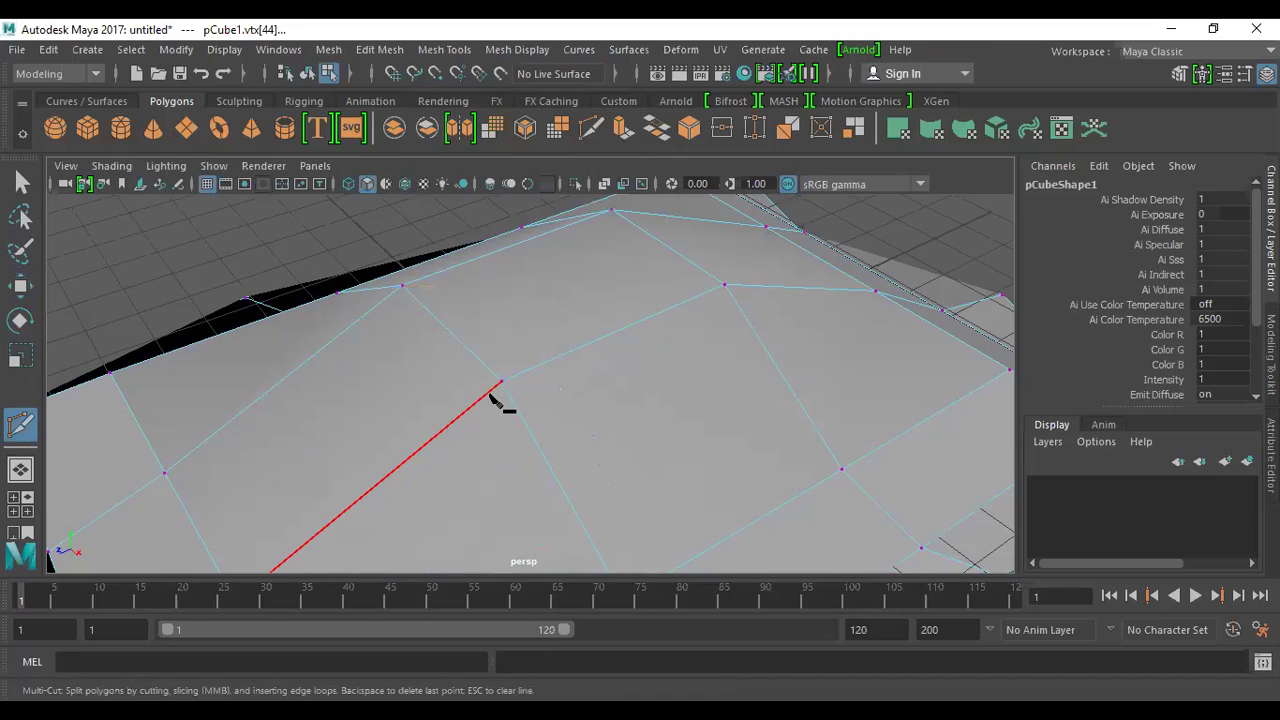
{"action": "left_click_drag", "start_coordinate": [488, 400], "coordinate": [489, 429], "text": "alt"}
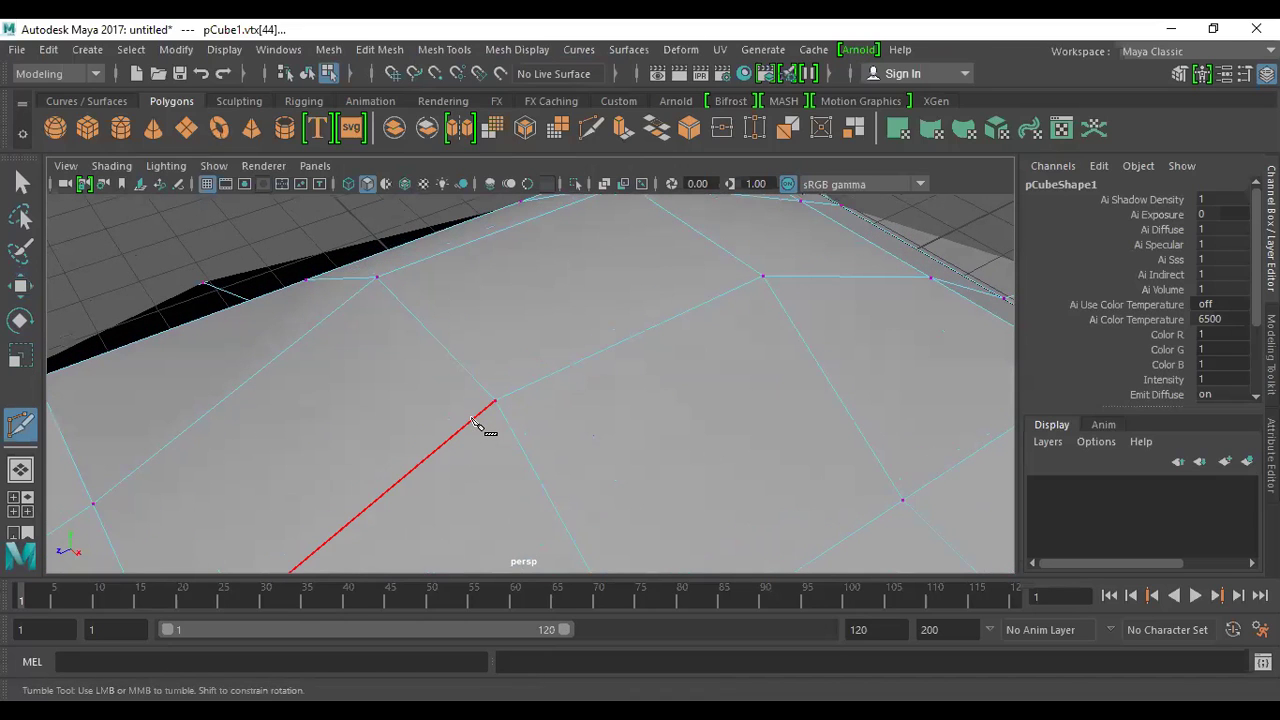
{"action": "left_click", "coordinate": [472, 420]}
{"action": "left_click", "coordinate": [509, 426]}
{"action": "left_click", "coordinate": [603, 351]}
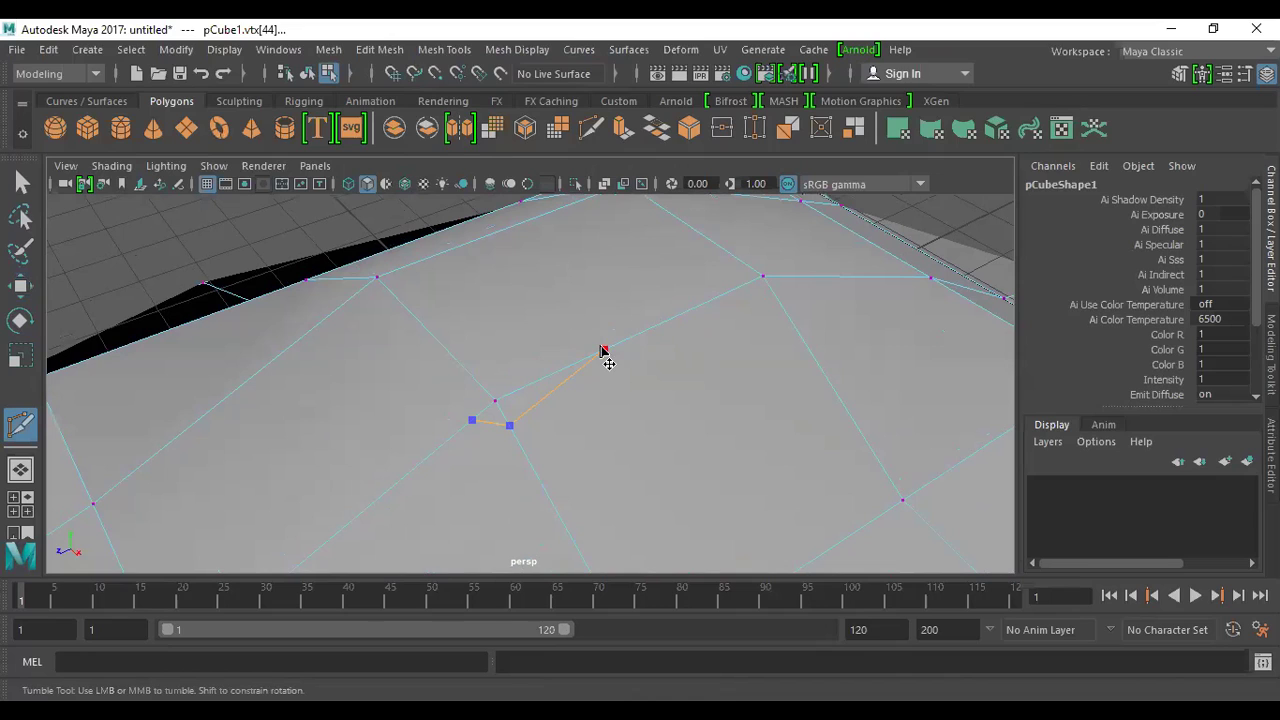
{"action": "key", "text": "q"}
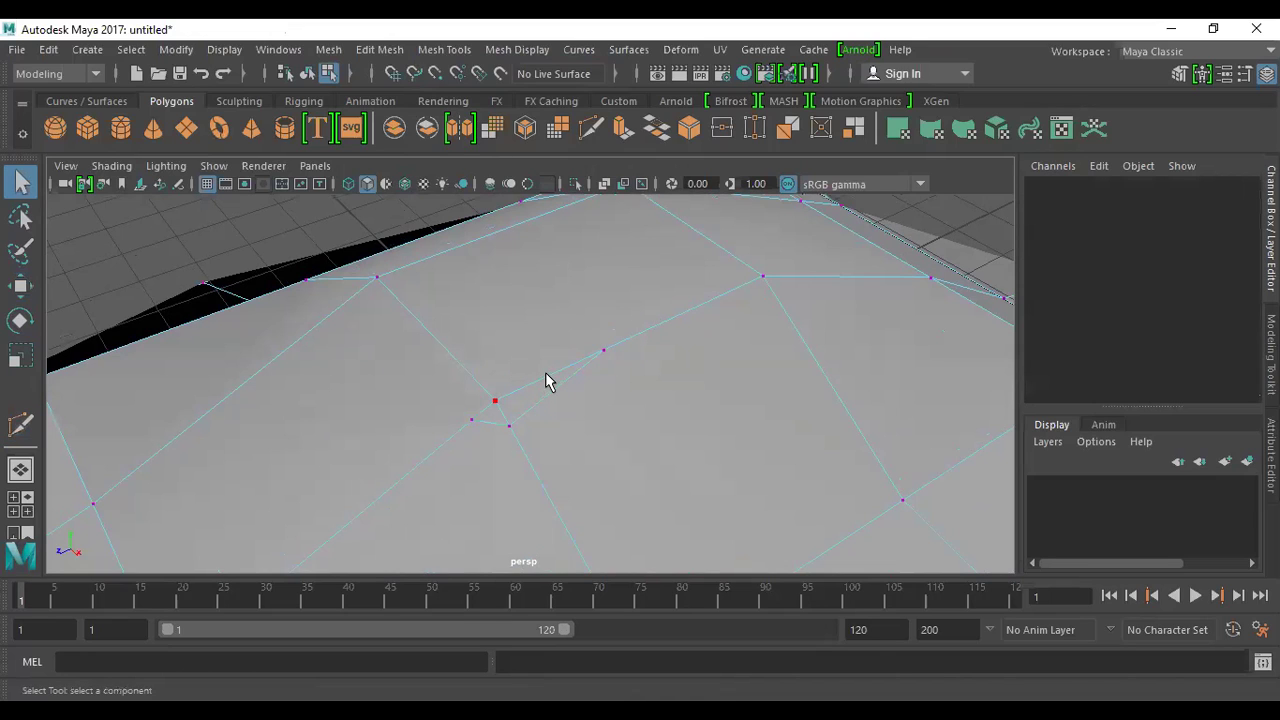
- Add further Multi-Cut segments on the opposite side of the corner vertex so that new edges enclose it
{"action": "key", "text": "ctrl+shift+x"}
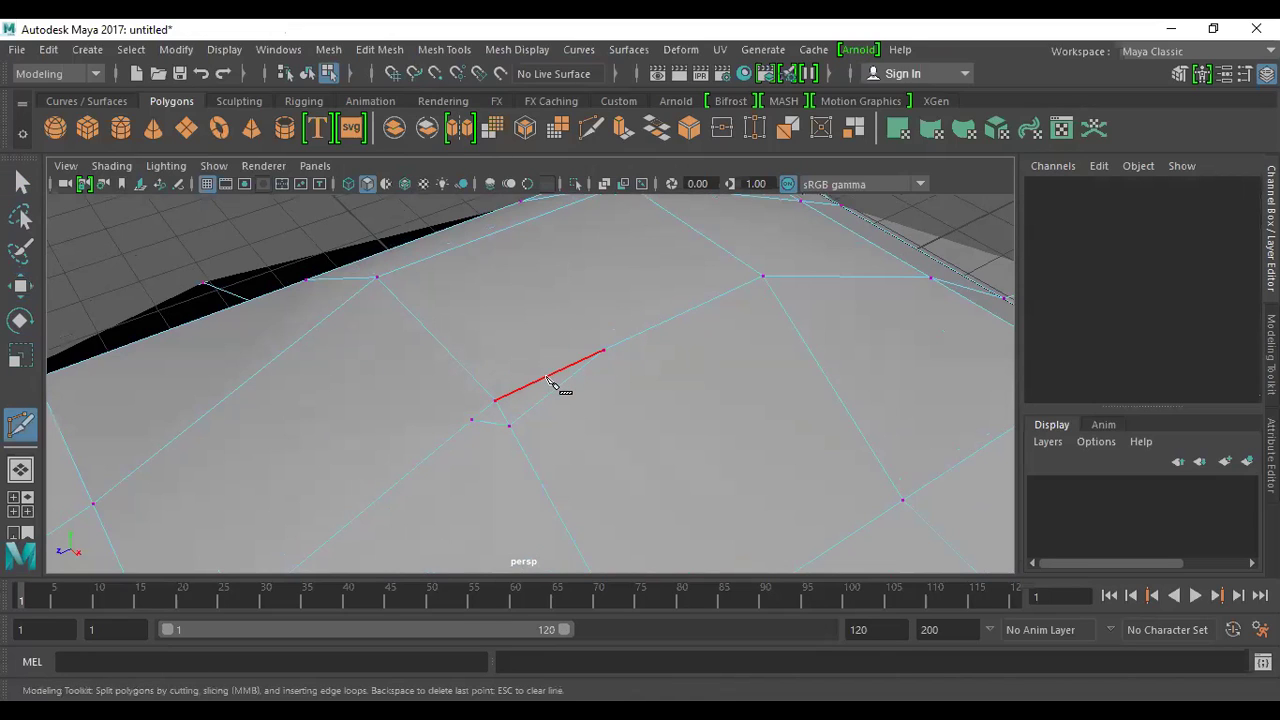
{"action": "left_click", "coordinate": [528, 385]}
{"action": "left_click", "coordinate": [472, 378]}
{"action": "left_click", "coordinate": [396, 484]}
{"action": "right_click", "coordinate": [462, 483]}
{"action": "left_click", "coordinate": [495, 469]}
{"action": "left_click_drag", "start_coordinate": [576, 429], "coordinate": [597, 387], "text": "alt"}
{"action": "right_click_drag", "start_coordinate": [521, 416], "coordinate": [624, 488], "text": "alt"}
{"action": "left_click_drag", "start_coordinate": [620, 402], "coordinate": [620, 434], "text": "alt"}
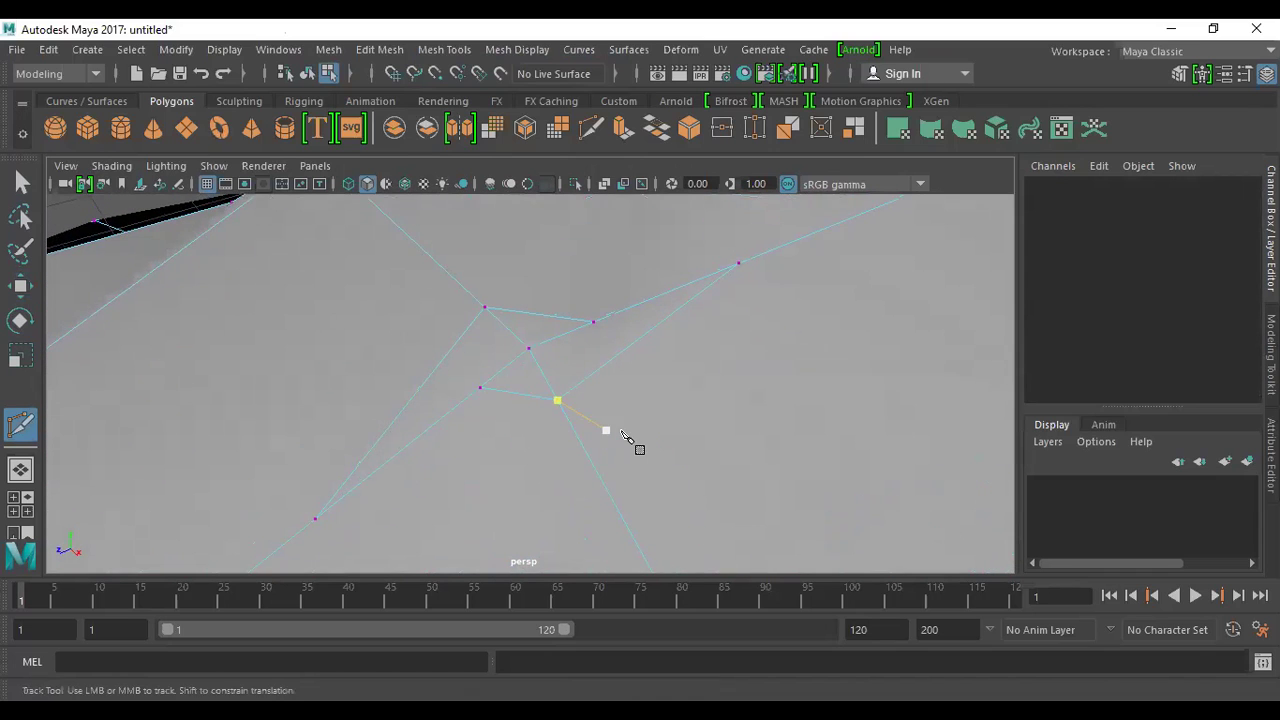
{"action": "right_click_drag", "start_coordinate": [620, 433], "coordinate": [606, 415], "text": "alt"}
- Push the vertex enclosed by the new cuts straight down into the mesh to form a deep indentation
{"action": "key", "text": "w"}
{"action": "left_click", "coordinate": [530, 354]}
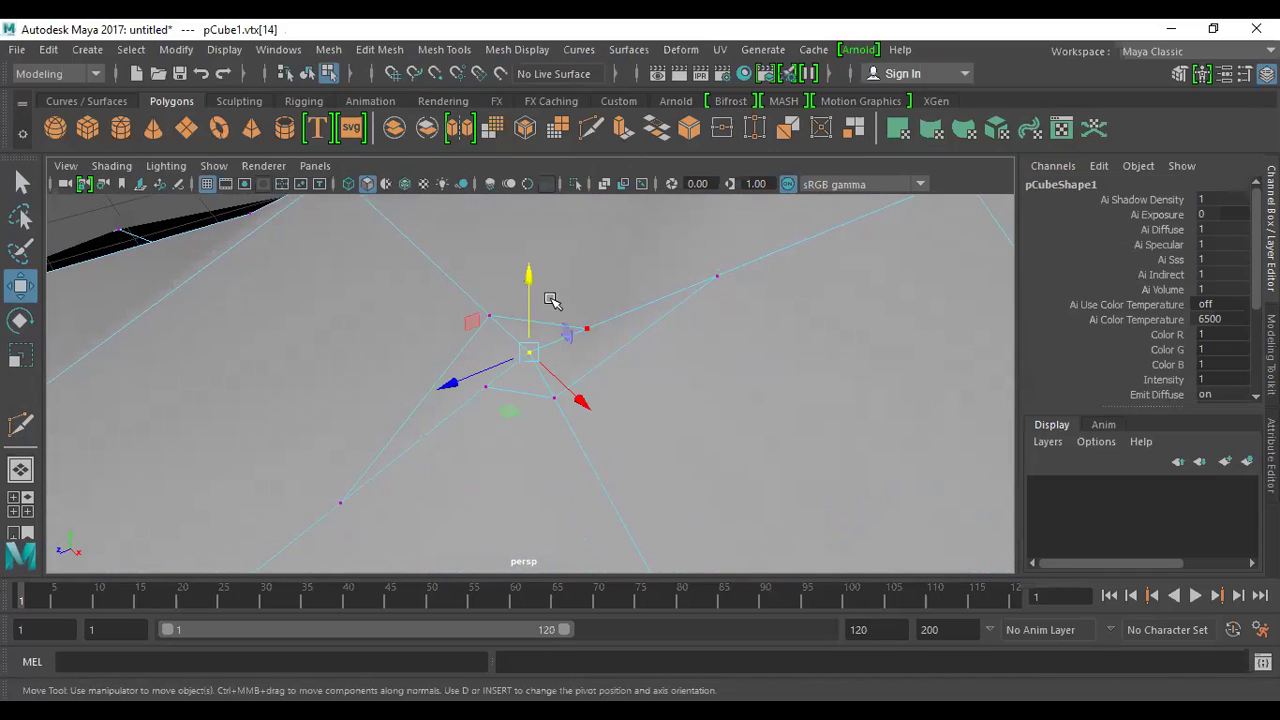
{"action": "left_click_drag", "start_coordinate": [529, 289], "coordinate": [551, 420]}
{"action": "middle_click_drag", "start_coordinate": [551, 423], "coordinate": [397, 365], "text": "alt"}
{"action": "left_click_drag", "start_coordinate": [397, 365], "coordinate": [500, 391], "text": "alt"}
{"action": "left_click_drag", "start_coordinate": [620, 300], "coordinate": [640, 434]}
- Raise the enclosed vertex to make the indentation shallower and inspect the smoothed surface around it
{"action": "mouse_move", "coordinate": [691, 380]}
{"action": "left_mouse_down", "text": "alt"}
{"action": "mouse_move", "coordinate": [569, 367]}
{"action": "mouse_move", "coordinate": [494, 391]}
{"action": "mouse_move", "coordinate": [663, 380]}
{"action": "mouse_move", "coordinate": [694, 397]}
{"action": "left_mouse_up", "text": "alt"}
{"action": "right_click_drag", "start_coordinate": [694, 397], "coordinate": [572, 388], "text": "alt"}
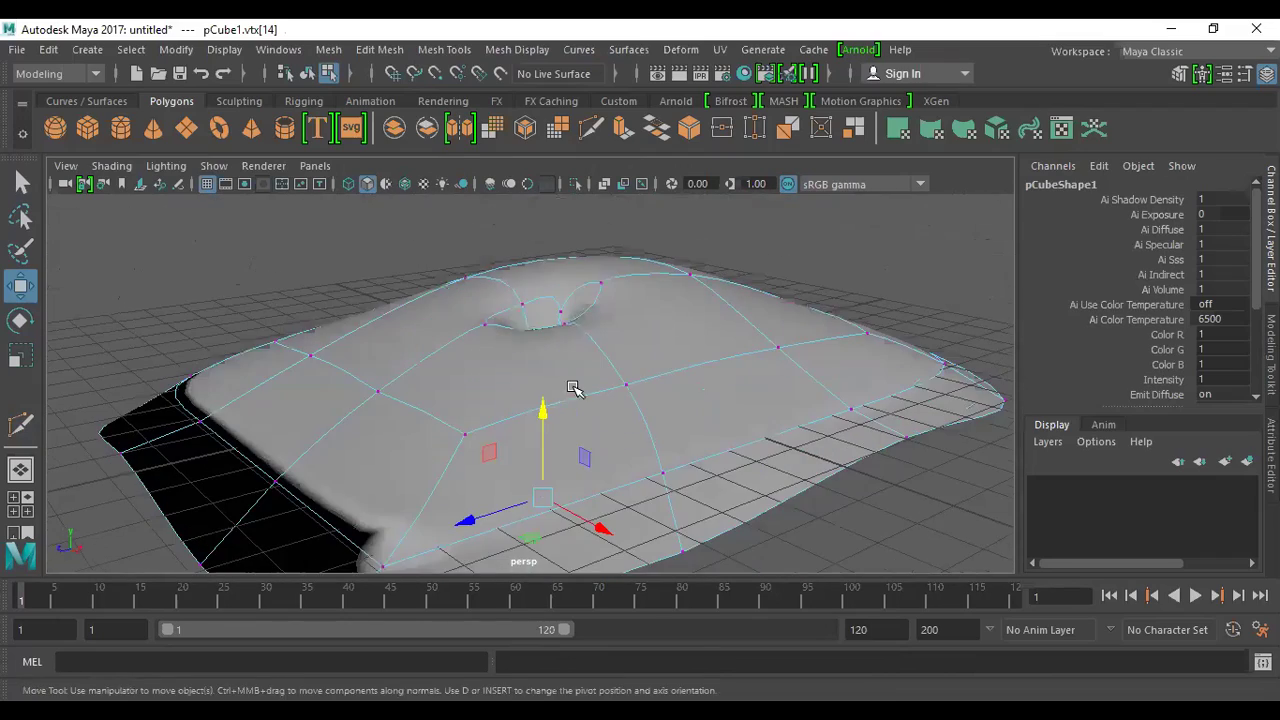
{"action": "left_click_drag", "start_coordinate": [542, 410], "coordinate": [502, 320]}
{"action": "left_click_drag", "start_coordinate": [583, 323], "coordinate": [670, 447], "text": "alt"}
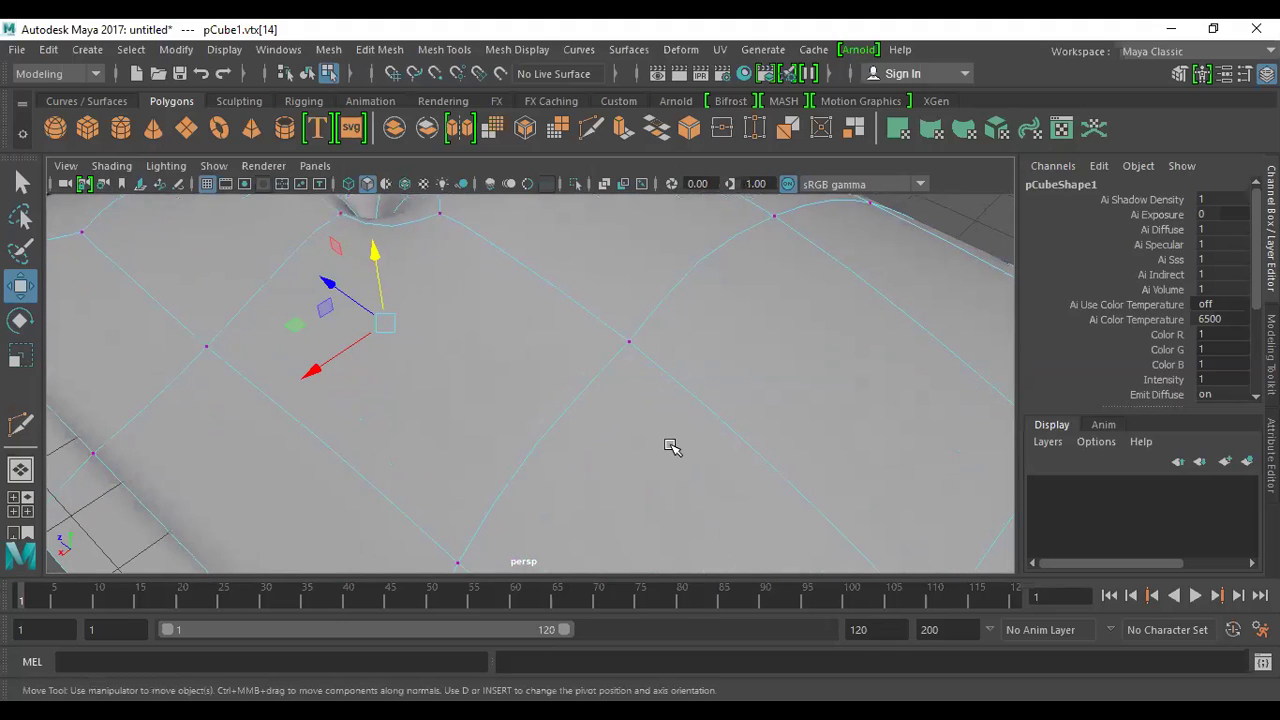
- Multi-Cut beside the neighbouring vertex on top of the box, joining points on two adjacent edges and one farther along a third edge
{"action": "key", "text": "1"}
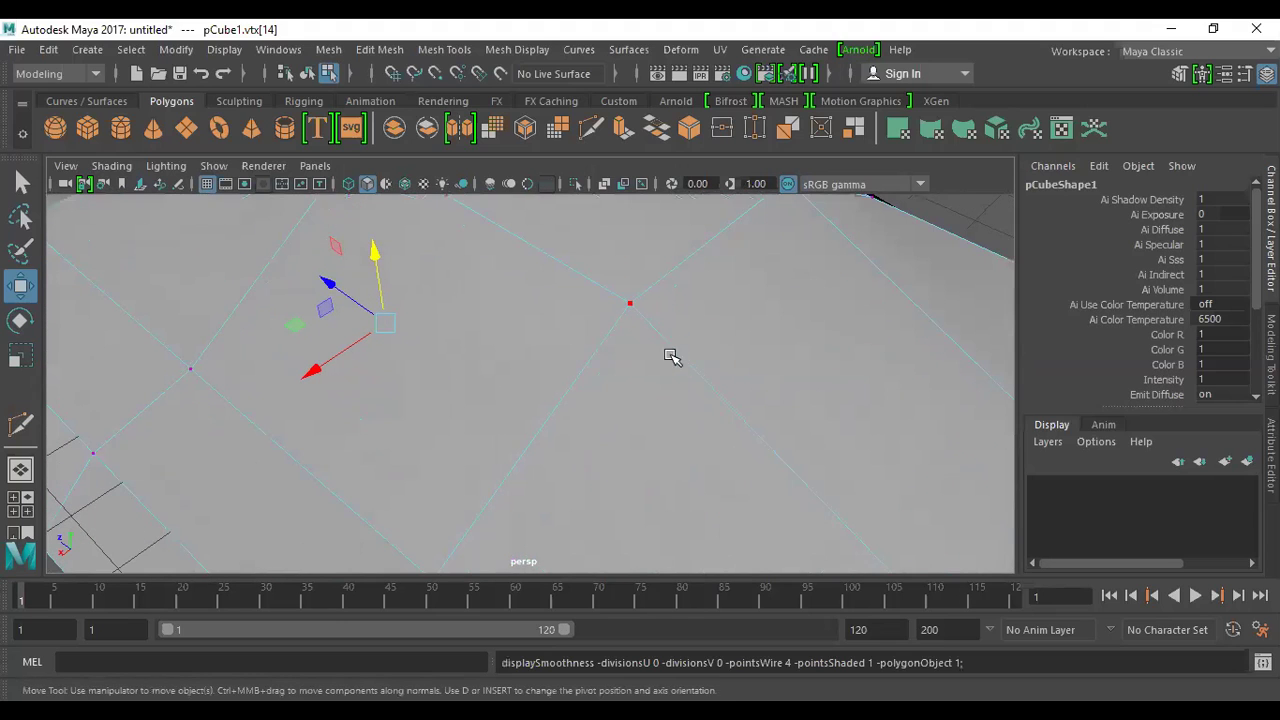
{"action": "left_click", "coordinate": [420, 53]}
{"action": "left_click", "coordinate": [480, 227]}
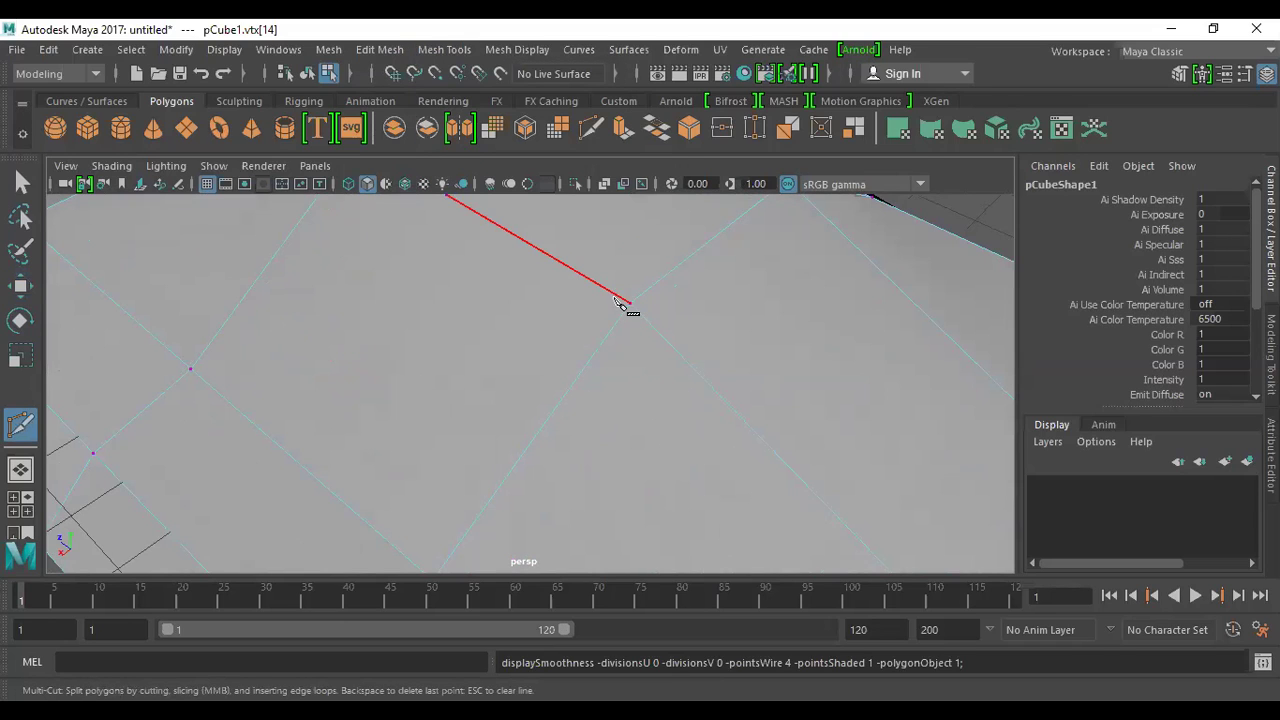
{"action": "left_click", "coordinate": [619, 297]}
{"action": "left_click", "coordinate": [663, 277]}
{"action": "left_click", "coordinate": [845, 525]}
{"action": "key", "text": "Return"}
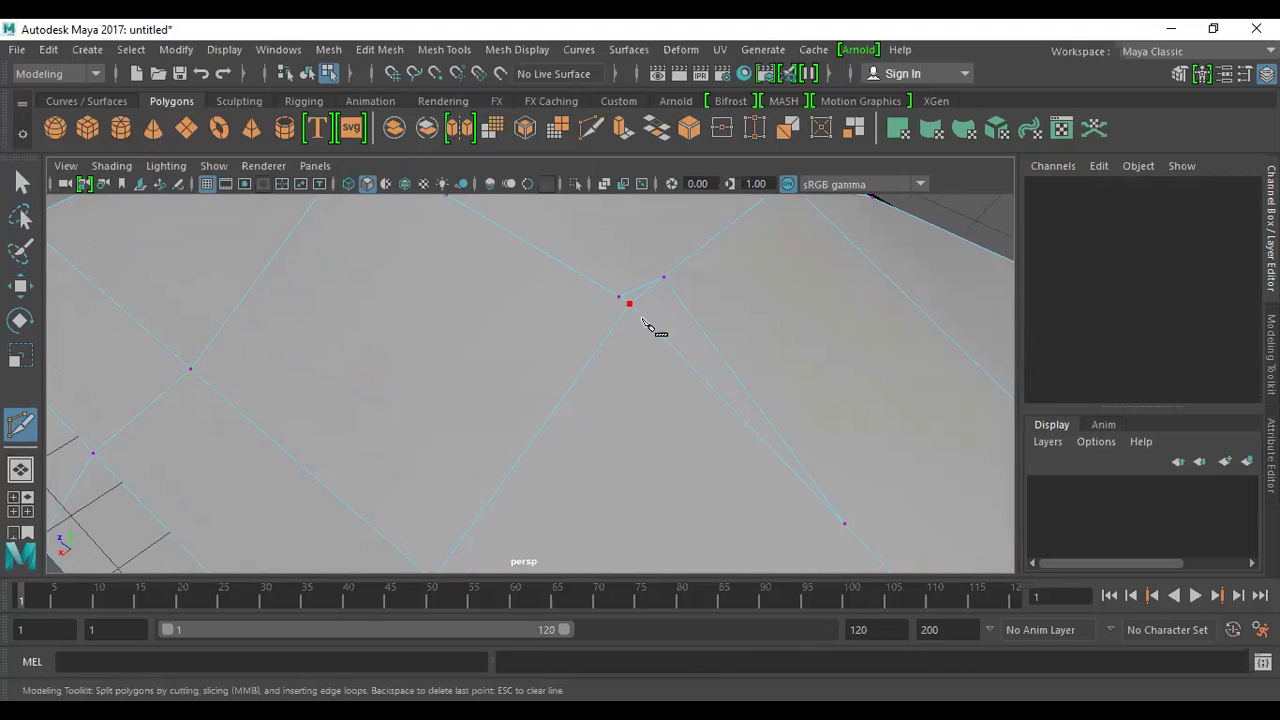
- Add Multi-Cut segments on the opposite side of this vertex so that new edges surround it
{"action": "left_click", "coordinate": [603, 334]}
{"action": "left_click", "coordinate": [461, 205]}
{"action": "key", "text": "Return"}
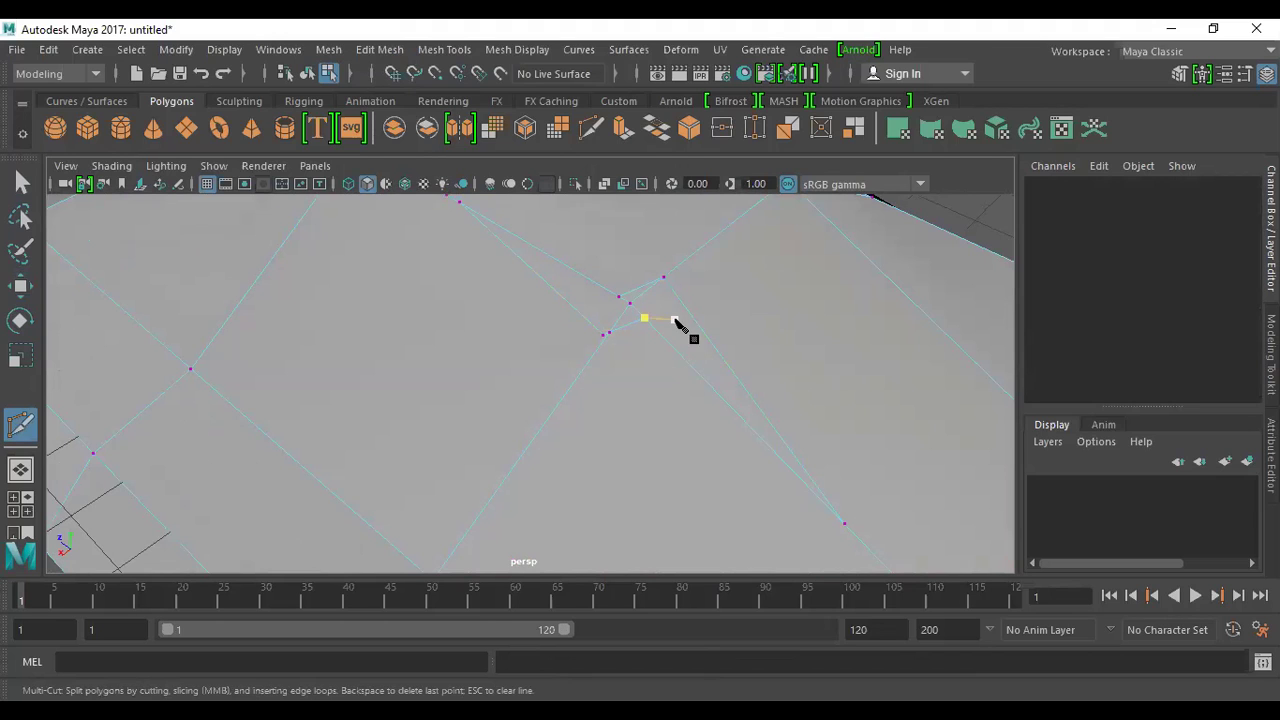
- Push the vertex enclosed by the new cuts down into the mesh with smooth preview on, forming a second indentation
{"action": "key", "text": "w"}
{"action": "left_click", "coordinate": [635, 302]}
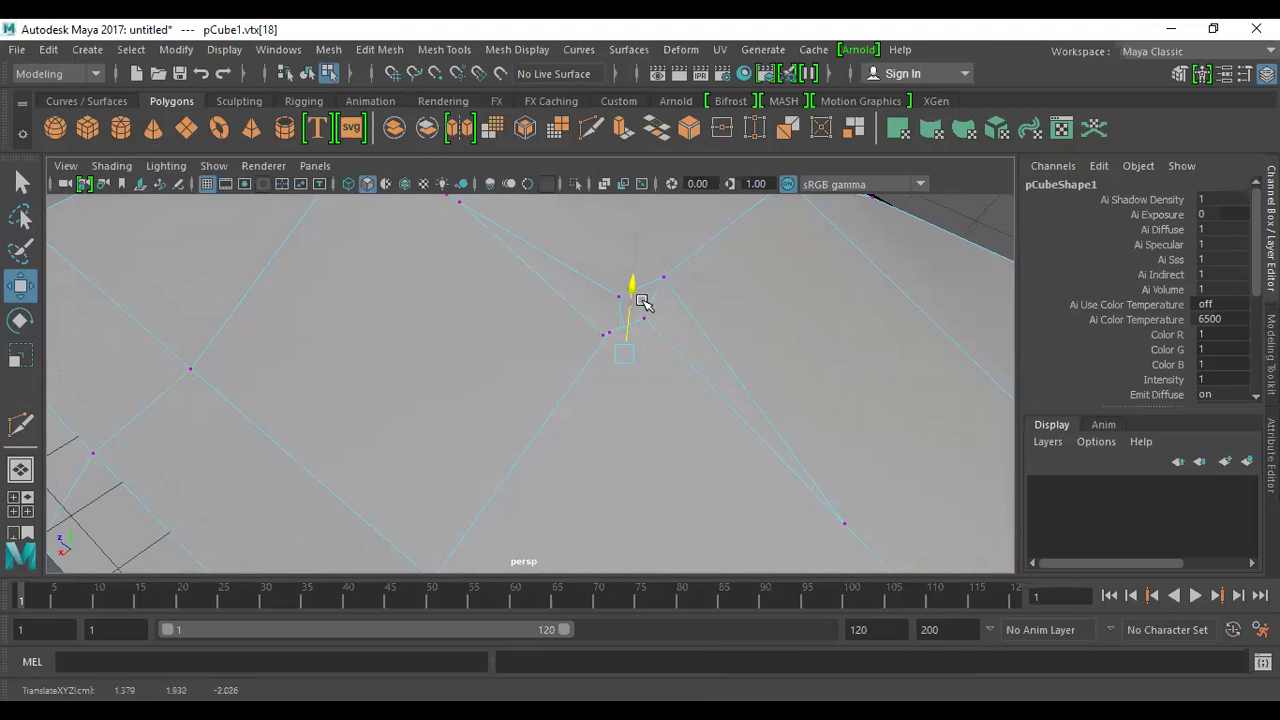
{"action": "key", "text": "3"}
{"action": "left_click_drag", "start_coordinate": [713, 388], "coordinate": [674, 366], "text": "alt"}
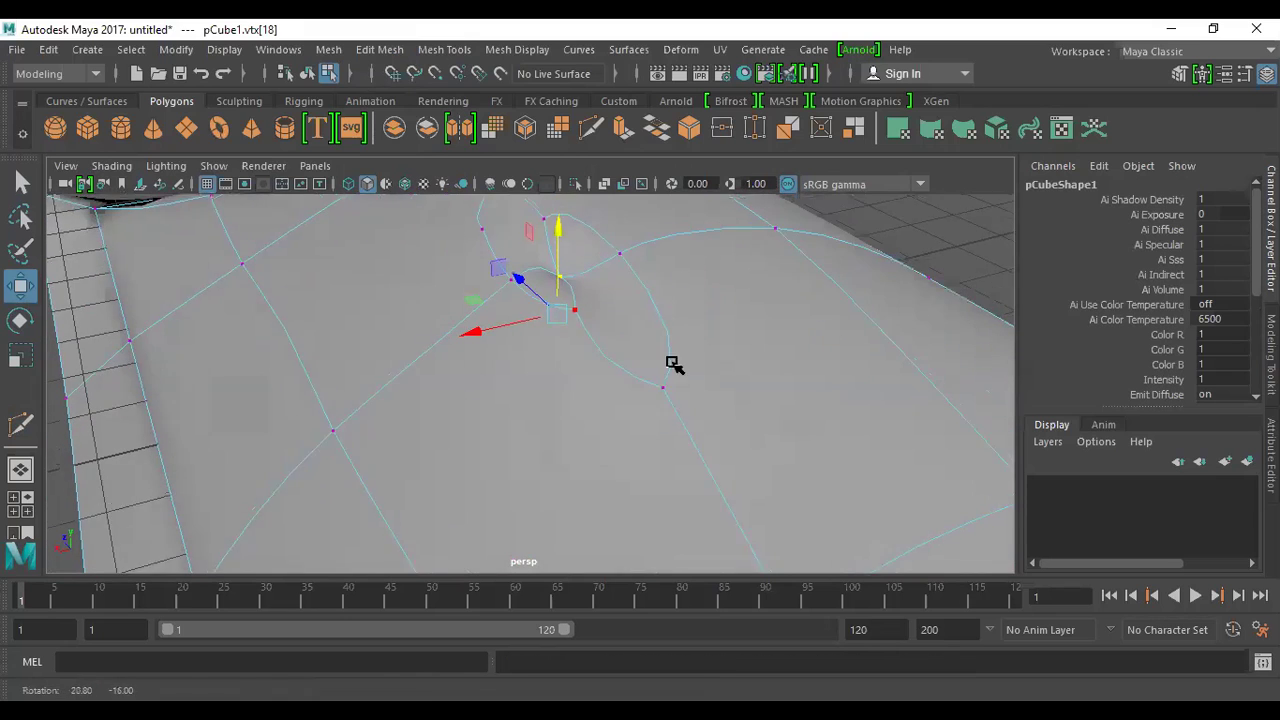
{"action": "left_click_drag", "start_coordinate": [564, 233], "coordinate": [797, 331]}
- Compare the unsmoothed and smoothed forms of the two indentations and examine the edge flow around them from several angles
{"action": "scroll", "coordinate": [704, 370], "scroll_direction": "down", "scroll_amount": 5}
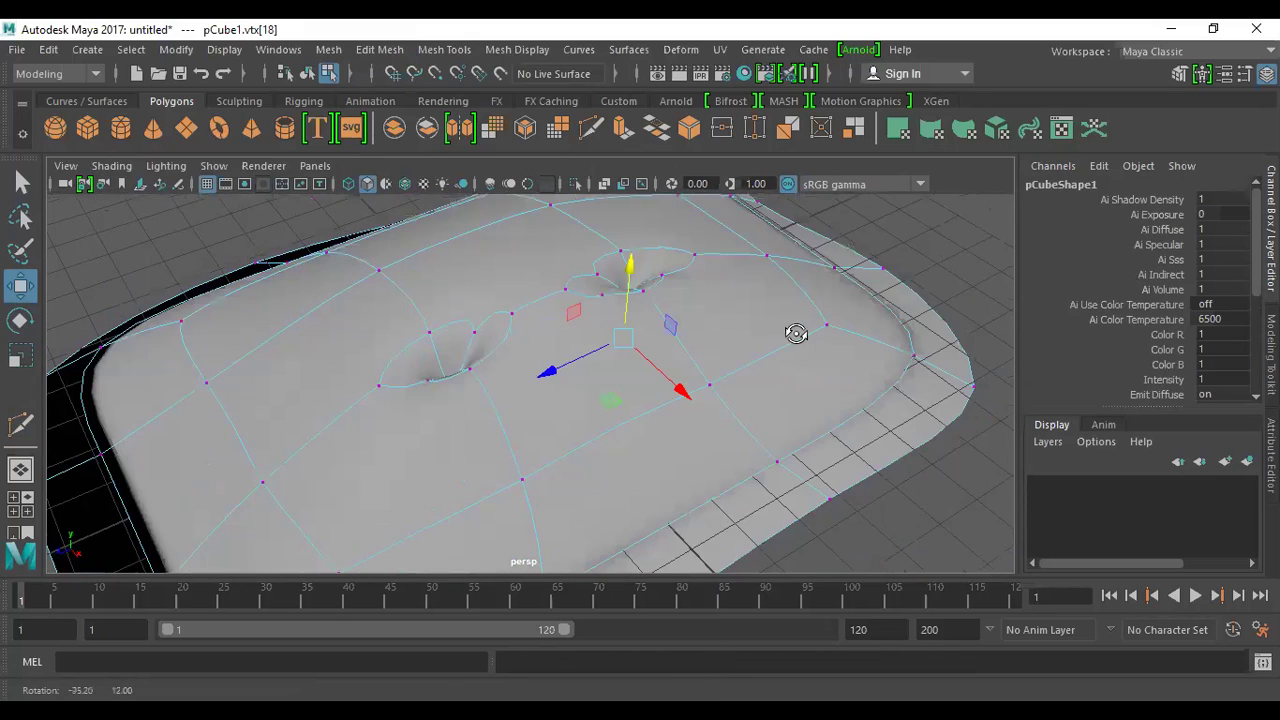
{"action": "middle_click_drag", "start_coordinate": [797, 331], "coordinate": [638, 323], "text": "alt"}
{"action": "scroll", "coordinate": [683, 323], "scroll_direction": "down", "scroll_amount": 3}
{"action": "left_click_drag", "start_coordinate": [683, 323], "coordinate": [800, 549], "text": "alt"}
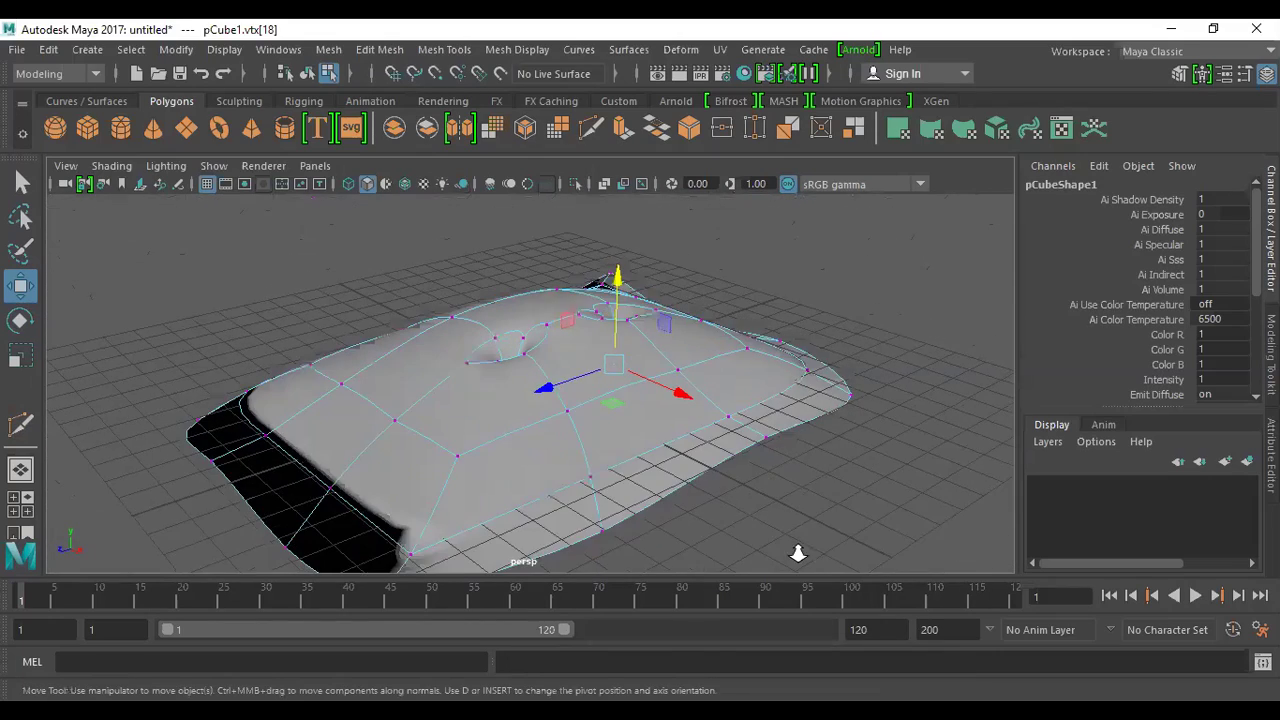
{"action": "scroll", "coordinate": [815, 480], "scroll_direction": "up", "scroll_amount": 3}
{"action": "key", "text": "1"}
{"action": "key", "text": "3"}
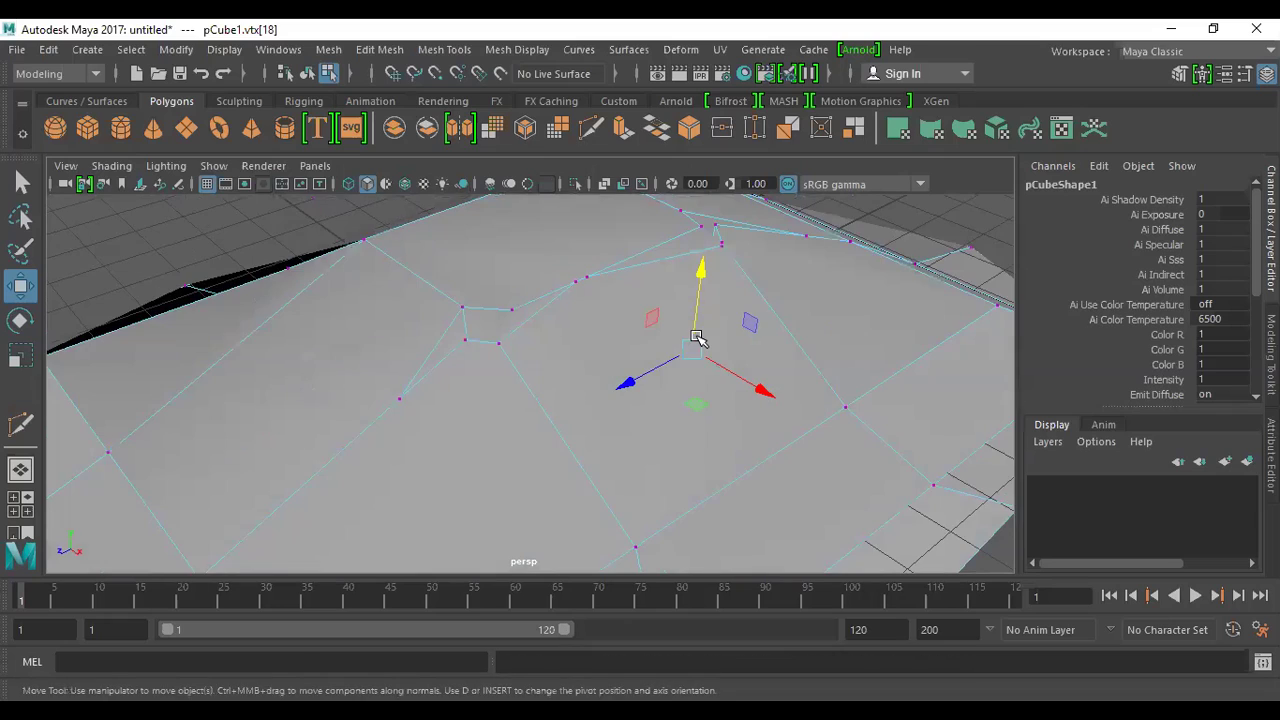
{"action": "scroll", "coordinate": [706, 337], "scroll_direction": "down", "scroll_amount": 2}
{"action": "left_click_drag", "start_coordinate": [706, 337], "coordinate": [614, 423], "text": "alt"}
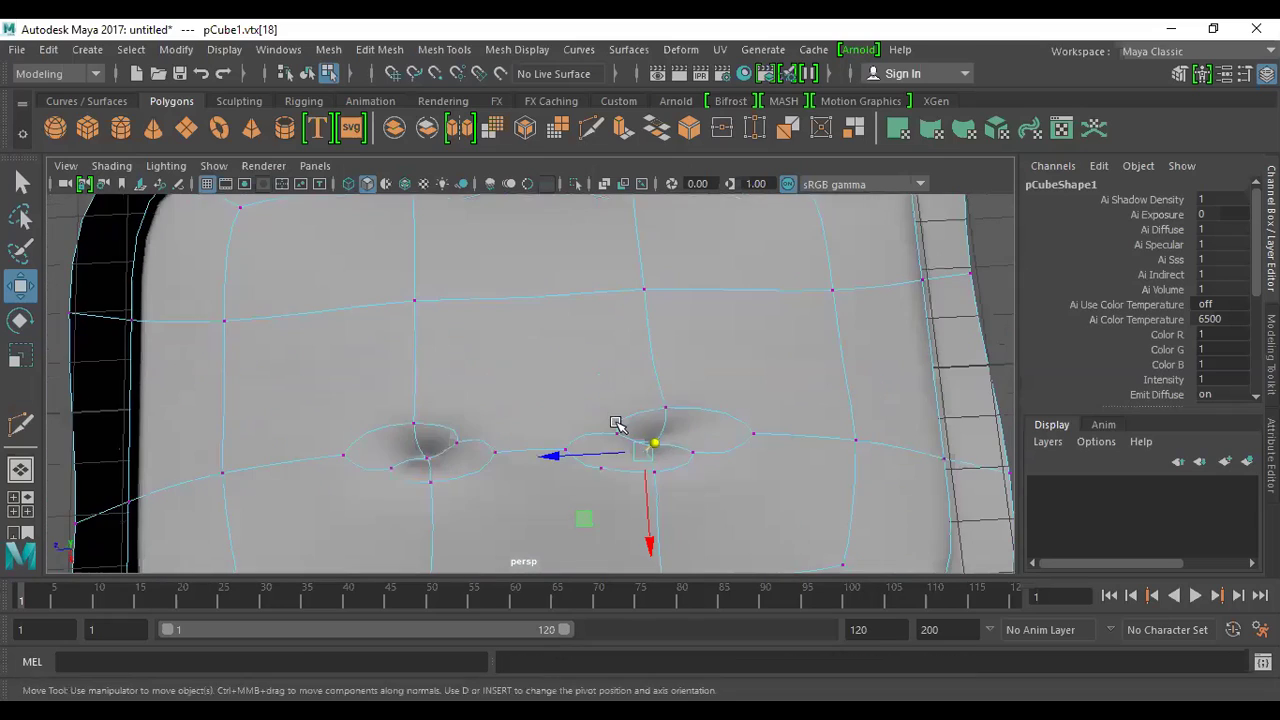
{"action": "left_click_drag", "start_coordinate": [529, 403], "coordinate": [590, 385], "text": "alt"}
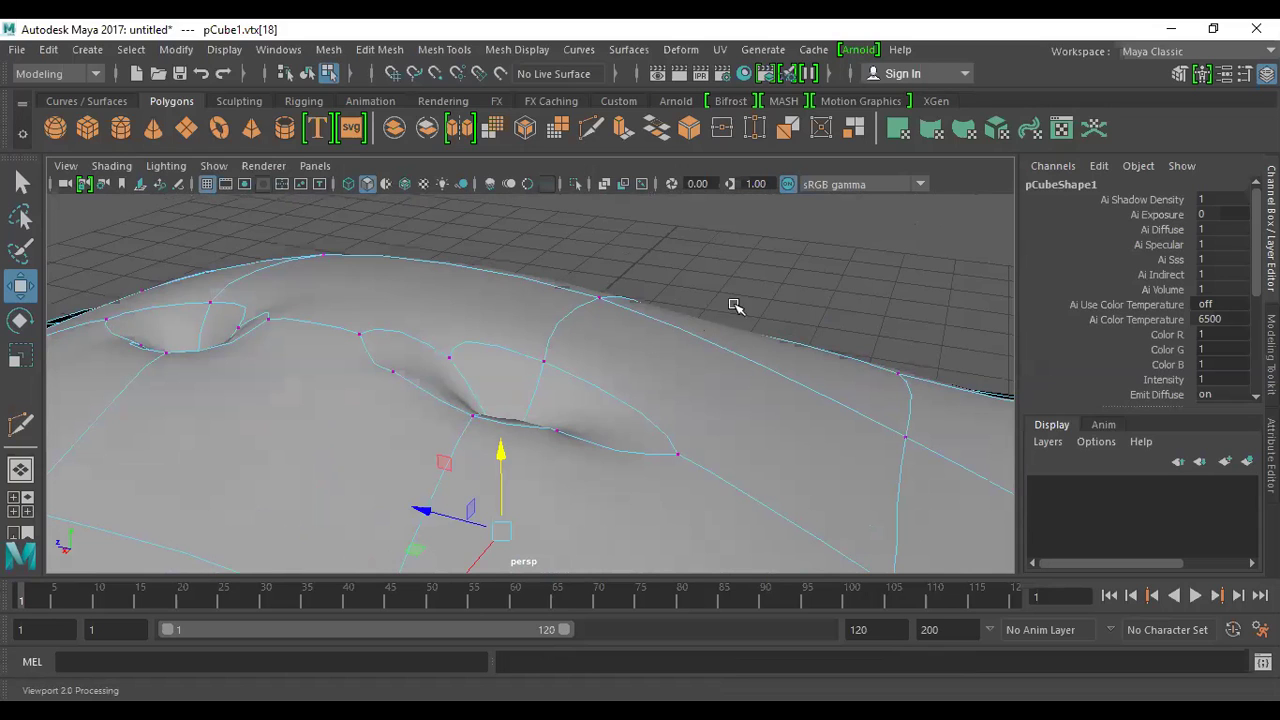
{"action": "left_click_drag", "start_coordinate": [680, 385], "coordinate": [630, 363], "text": "alt"}
{"action": "left_click_drag", "start_coordinate": [684, 409], "coordinate": [588, 373], "text": "alt"}
- Return the practice box to object mode and open the recent scene torso1.mb
{"action": "right_click_drag", "start_coordinate": [562, 296], "coordinate": [632, 255]}
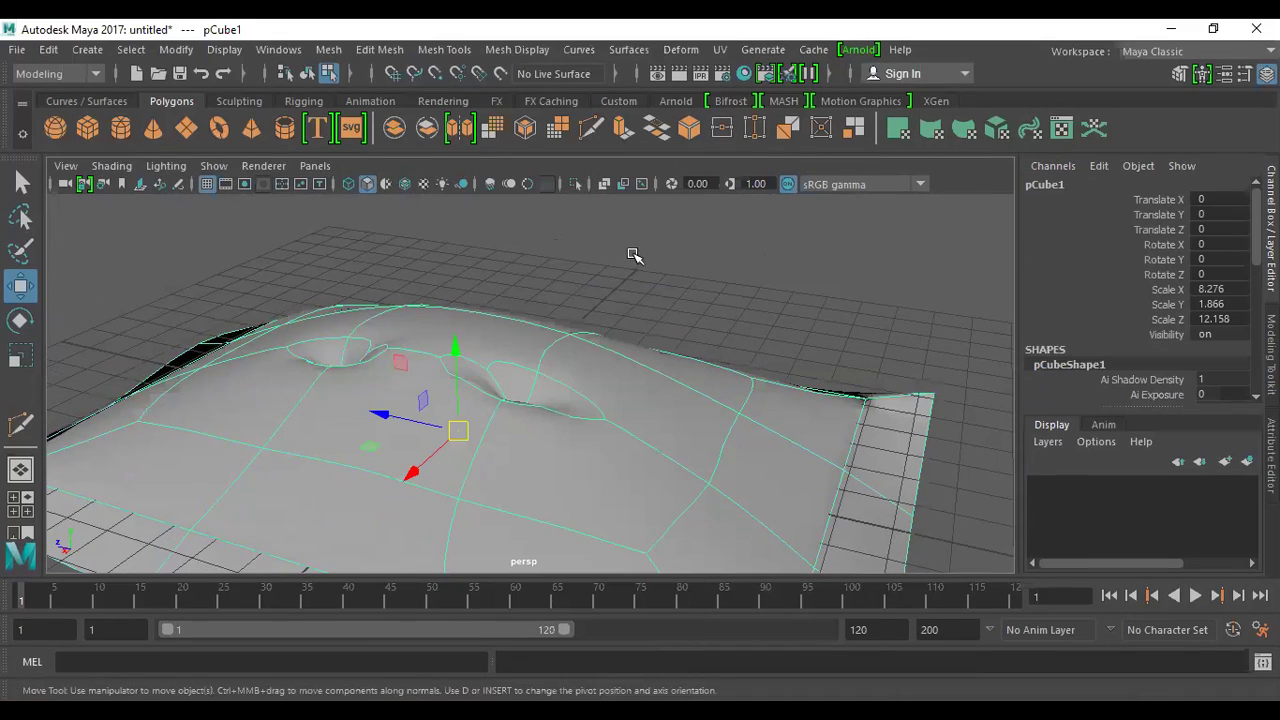
{"action": "left_click", "coordinate": [14, 50]}
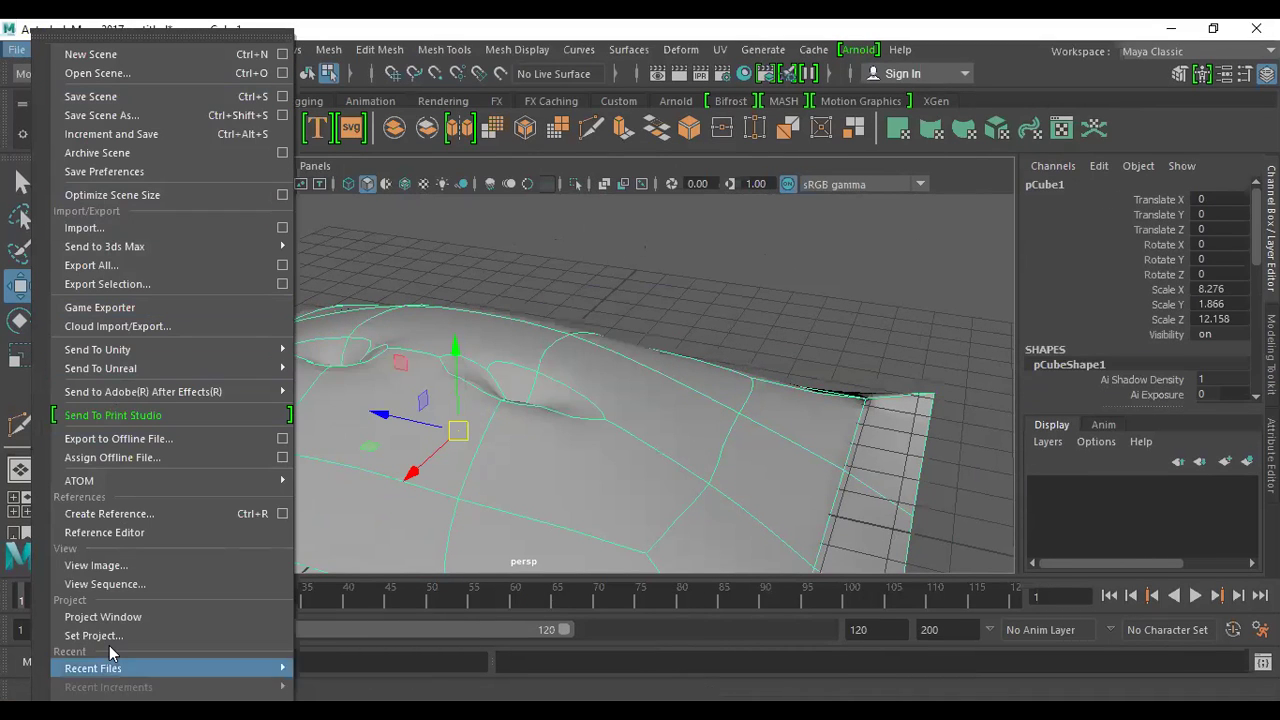
{"action": "mouse_move", "coordinate": [110, 650]}
{"action": "key", "text": "Escape"}
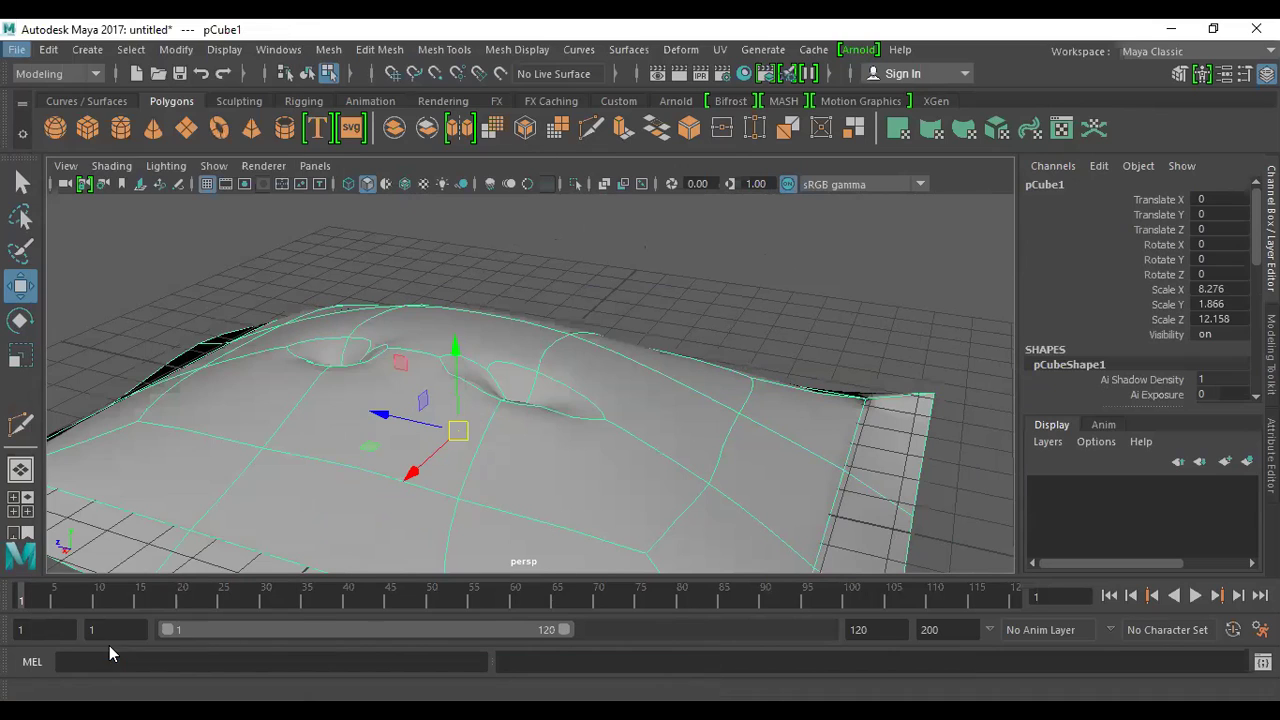
{"action": "left_click", "coordinate": [645, 372]}
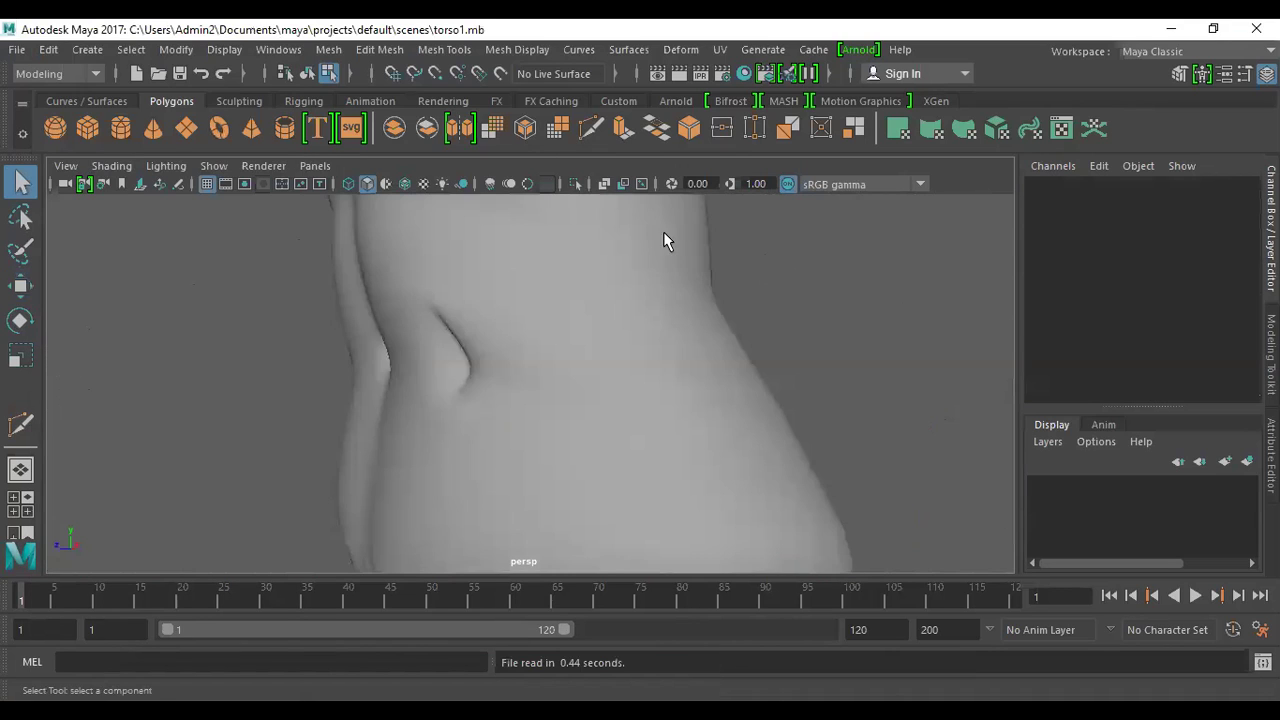
- Select the torso mesh, display it unsmoothed and bring up its head in the side view
{"action": "left_click_drag", "start_coordinate": [679, 370], "coordinate": [603, 438], "text": "alt"}
{"action": "left_click", "coordinate": [603, 438]}
{"action": "right_click_drag", "start_coordinate": [623, 491], "coordinate": [610, 331], "text": "alt"}
{"action": "key", "text": "1"}
{"action": "left_click_drag", "start_coordinate": [610, 331], "coordinate": [630, 370], "text": "alt"}
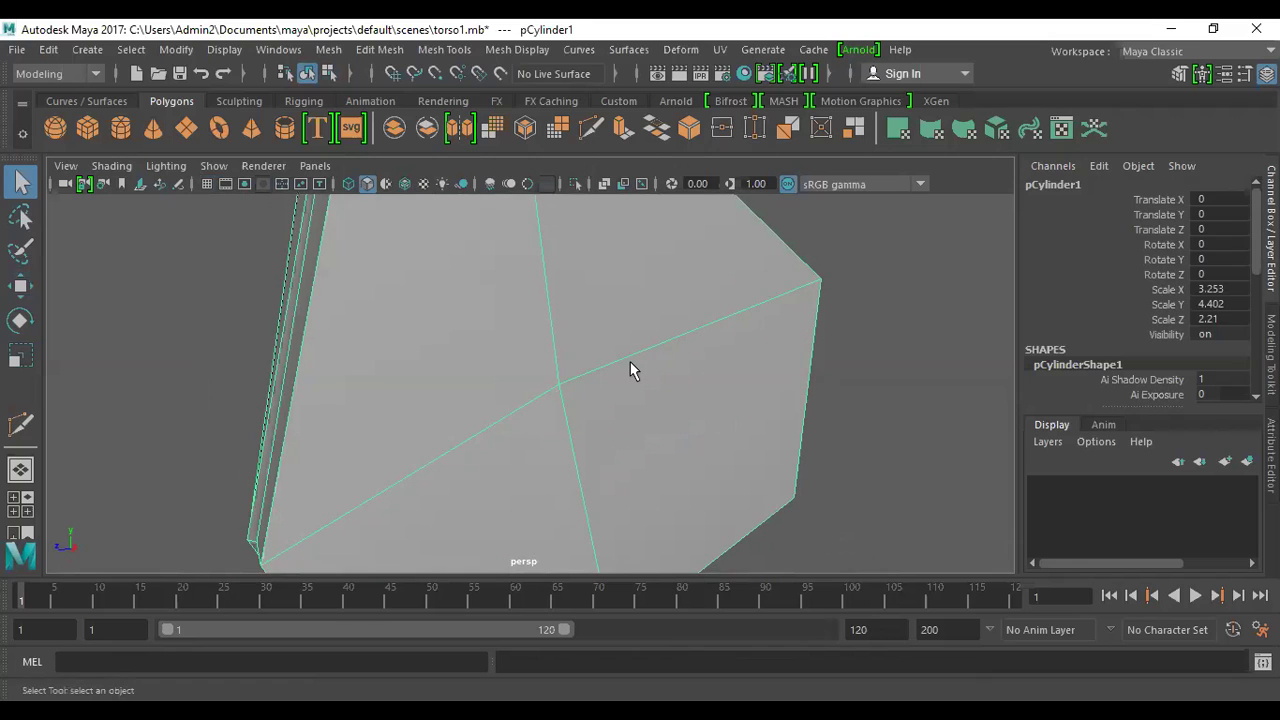
{"action": "key", "text": "space"}
{"action": "key", "text": "space"}
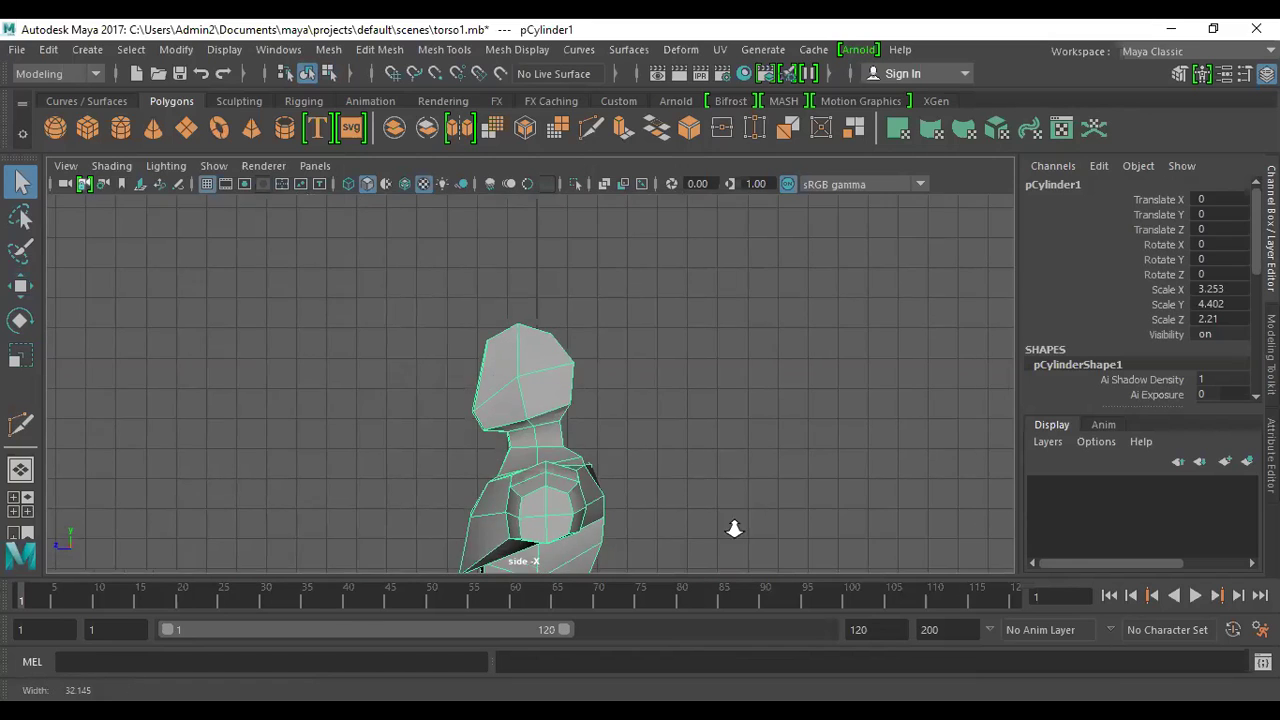
{"action": "right_click_drag", "start_coordinate": [734, 528], "coordinate": [548, 362], "text": "alt"}
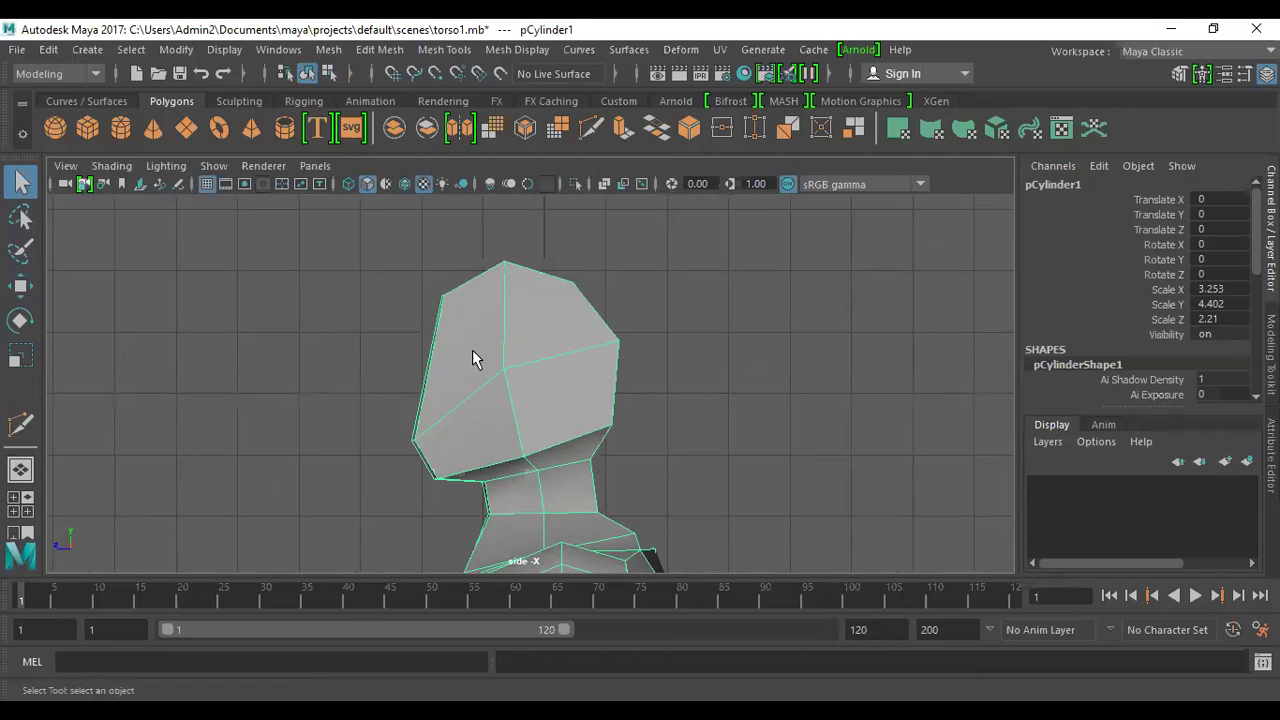
- Move the vertex in the middle of the head's side horizontally toward the back of the head
{"action": "key", "text": "F9"}
{"action": "left_click", "coordinate": [503, 368]}
{"action": "key", "text": "w"}
{"action": "left_click_drag", "start_coordinate": [520, 366], "coordinate": [553, 368]}
{"action": "right_click_drag", "start_coordinate": [548, 366], "coordinate": [883, 640], "text": "alt"}
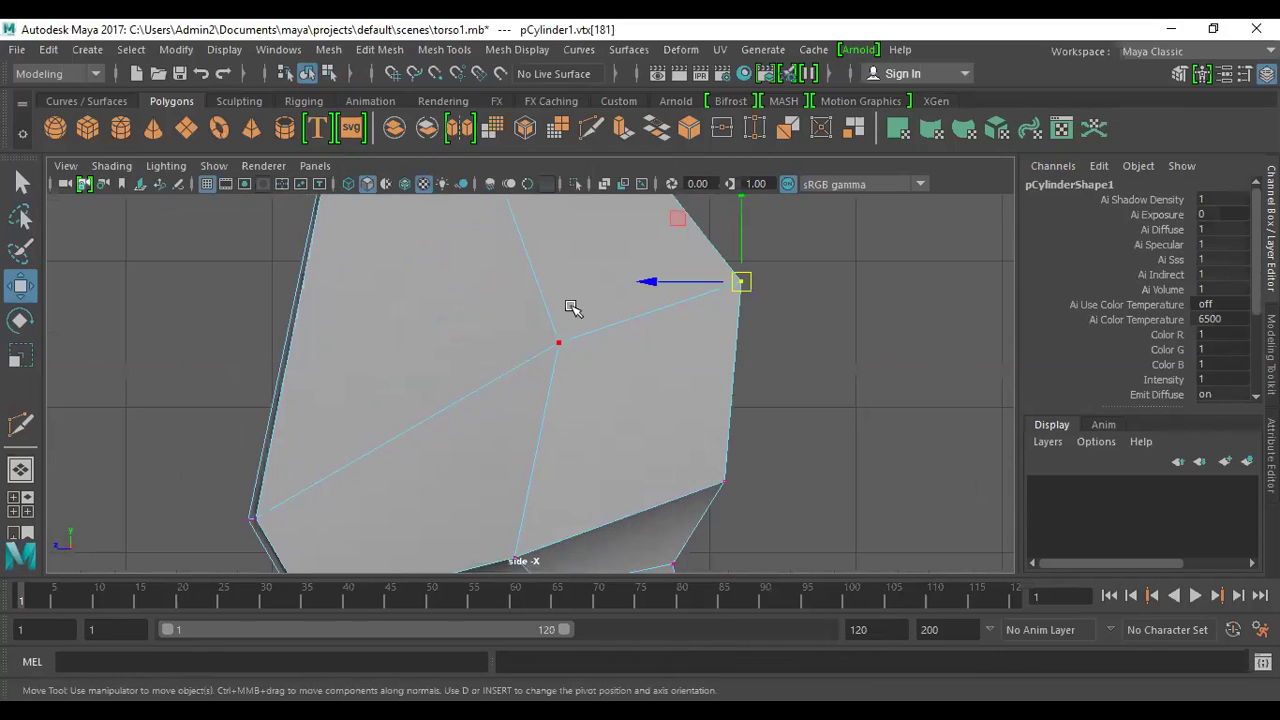
- Multi-Cut a closed four-point loop around the middle vertex on the side of the head
{"action": "left_click", "coordinate": [444, 49]}
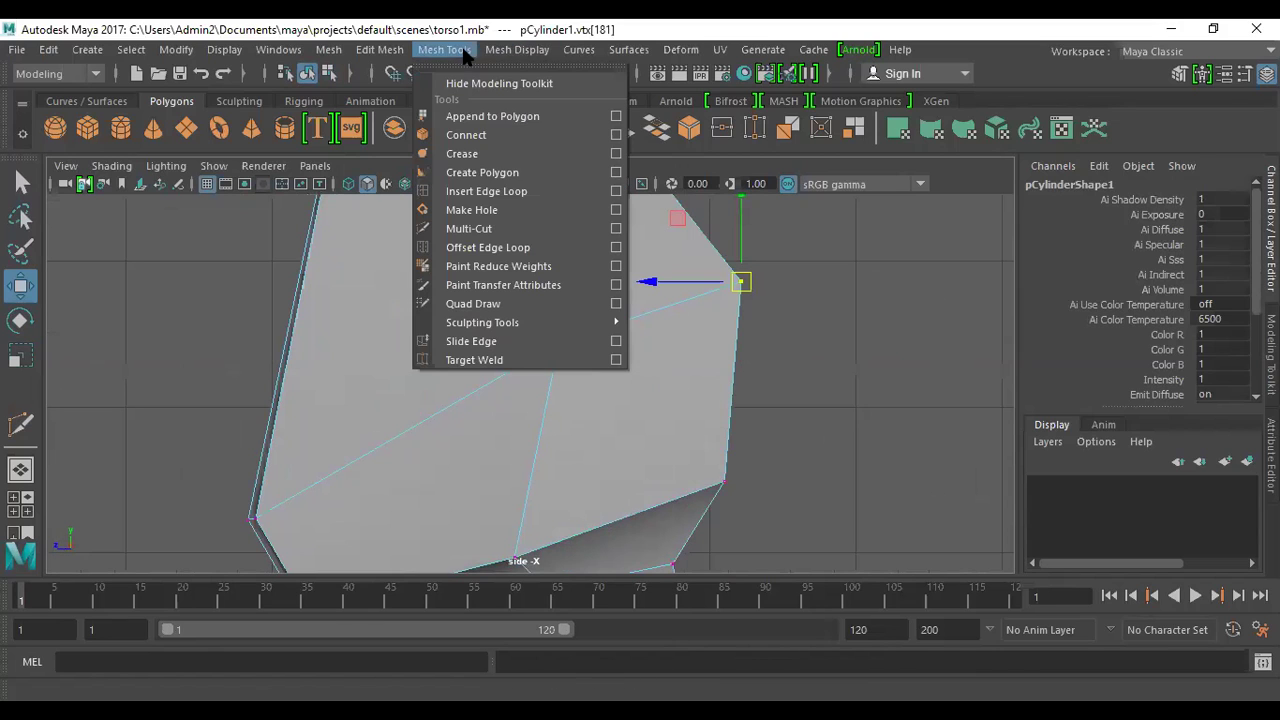
{"action": "left_click", "coordinate": [512, 228]}
{"action": "left_click", "coordinate": [545, 304]}
{"action": "left_click", "coordinate": [529, 360]}
{"action": "left_click", "coordinate": [551, 384]}
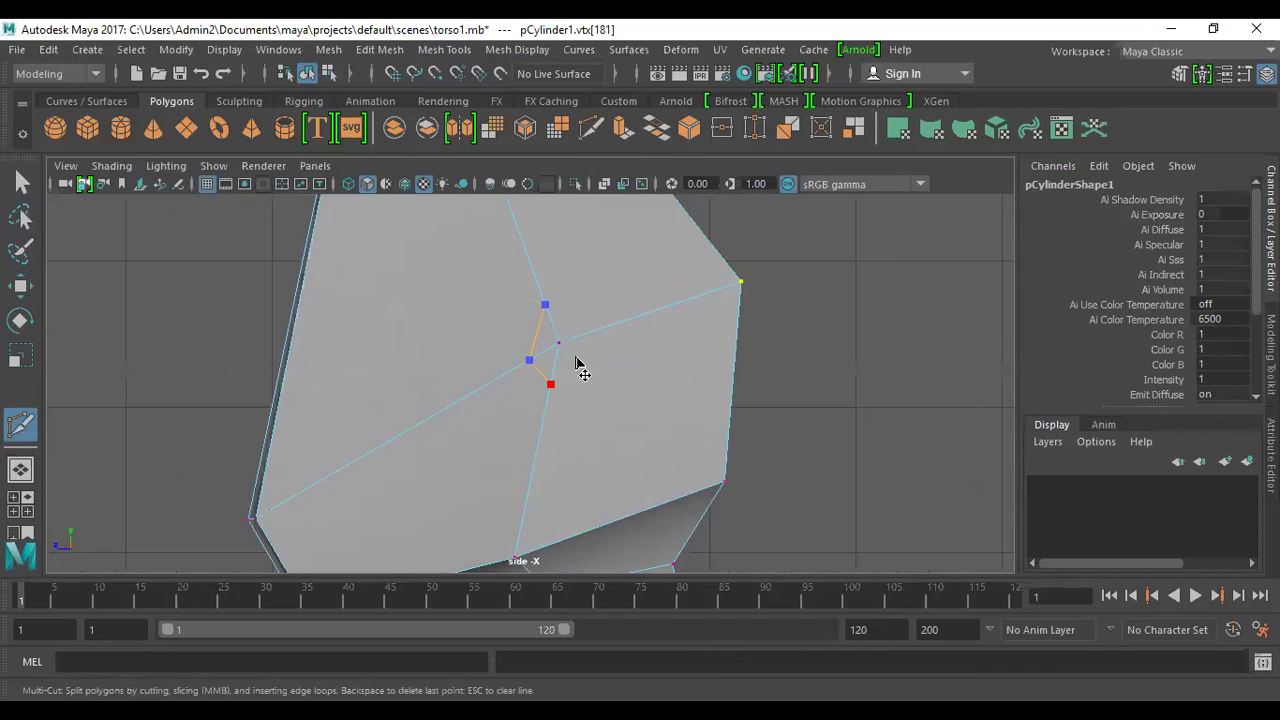
{"action": "left_click", "coordinate": [584, 334]}
{"action": "left_click", "coordinate": [545, 304]}
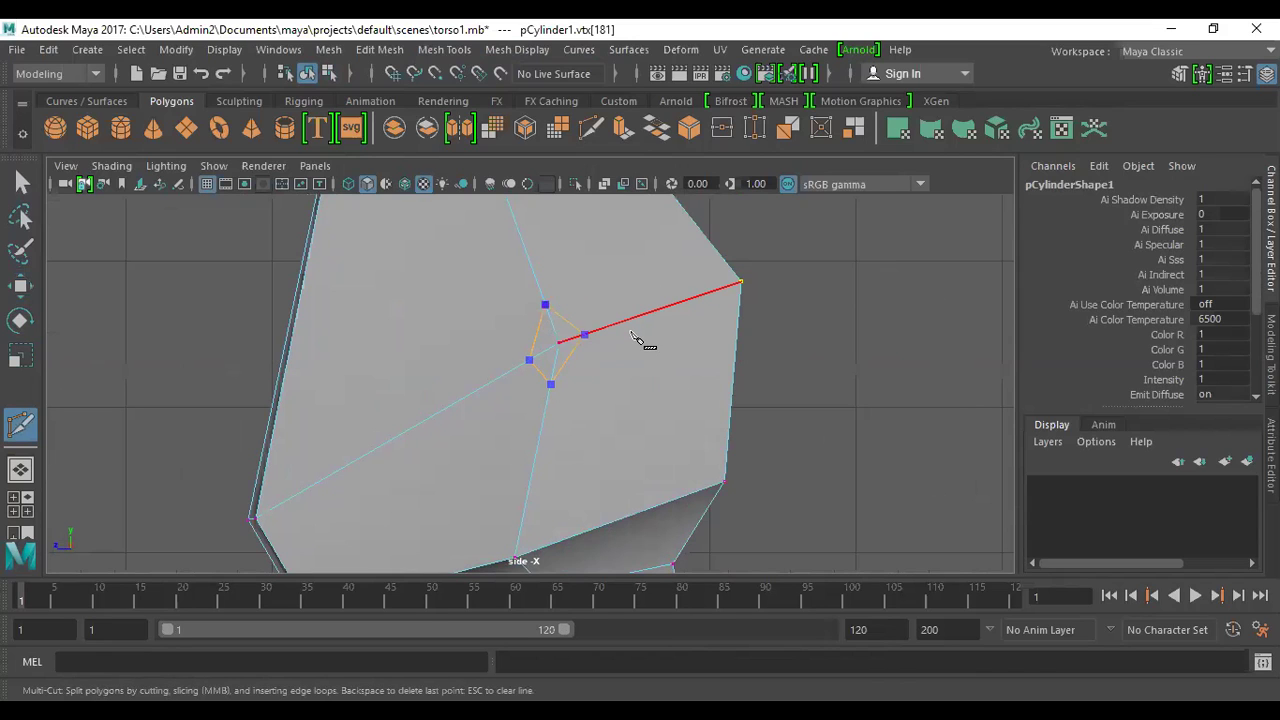
{"action": "key", "text": "Return"}
- Select the four faces inside the new loop on the head and flatten them by scaling to 0 along X
{"action": "scroll", "coordinate": [625, 435], "scroll_direction": "up", "scroll_amount": 5}
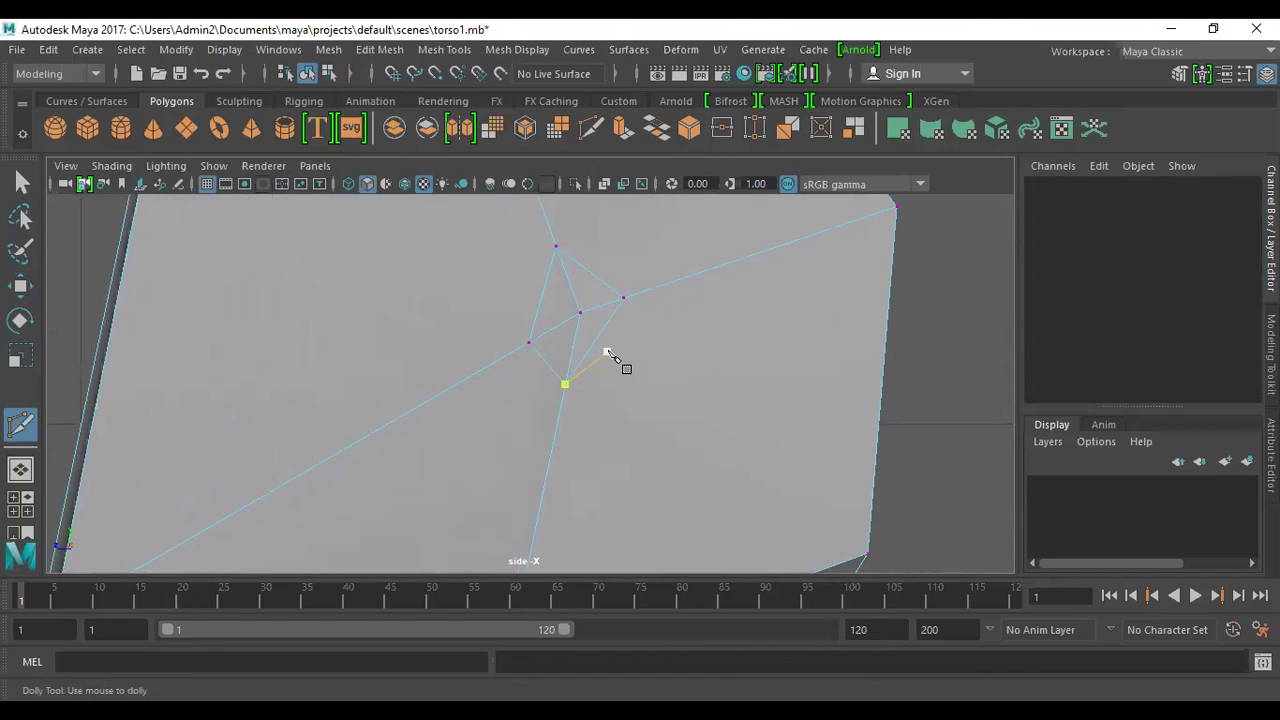
{"action": "key", "text": "w"}
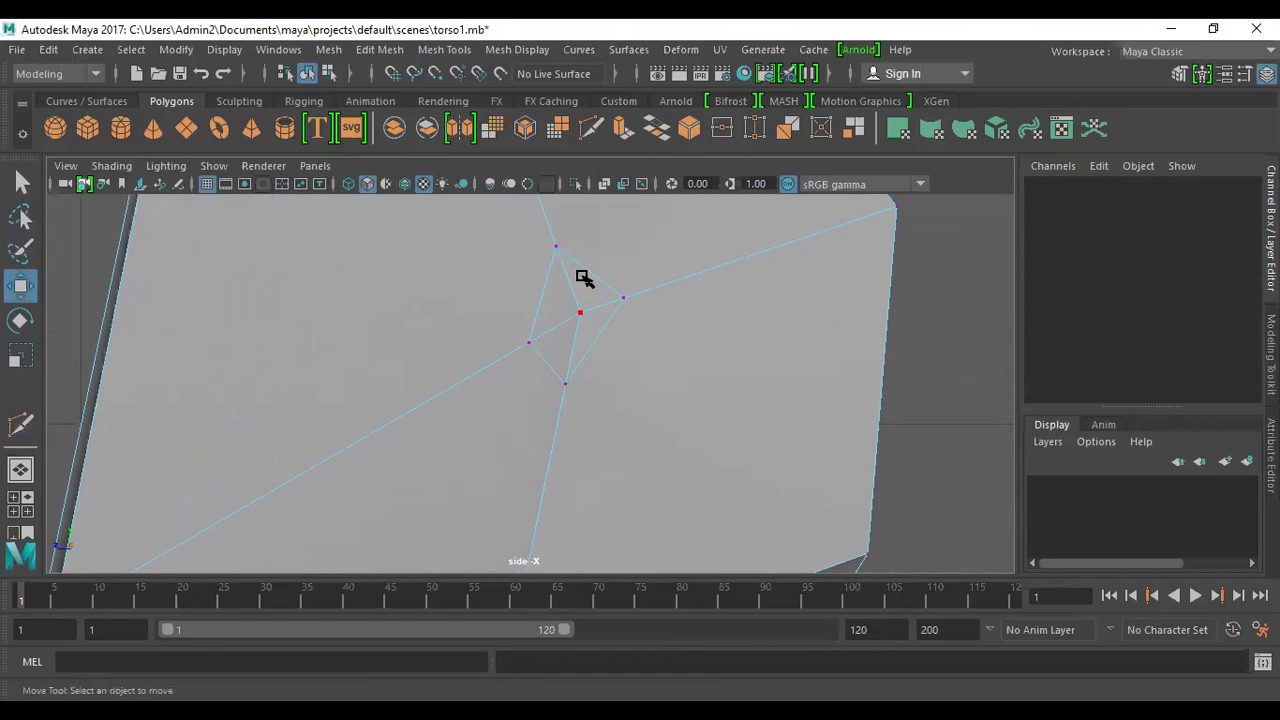
{"action": "left_click", "coordinate": [587, 278], "text": "shift"}
{"action": "left_click", "coordinate": [557, 305], "text": "shift"}
{"action": "left_click", "coordinate": [558, 355], "text": "shift"}
{"action": "left_click", "coordinate": [588, 335], "text": "shift"}
{"action": "scroll", "coordinate": [648, 390], "scroll_direction": "down", "scroll_amount": 6}
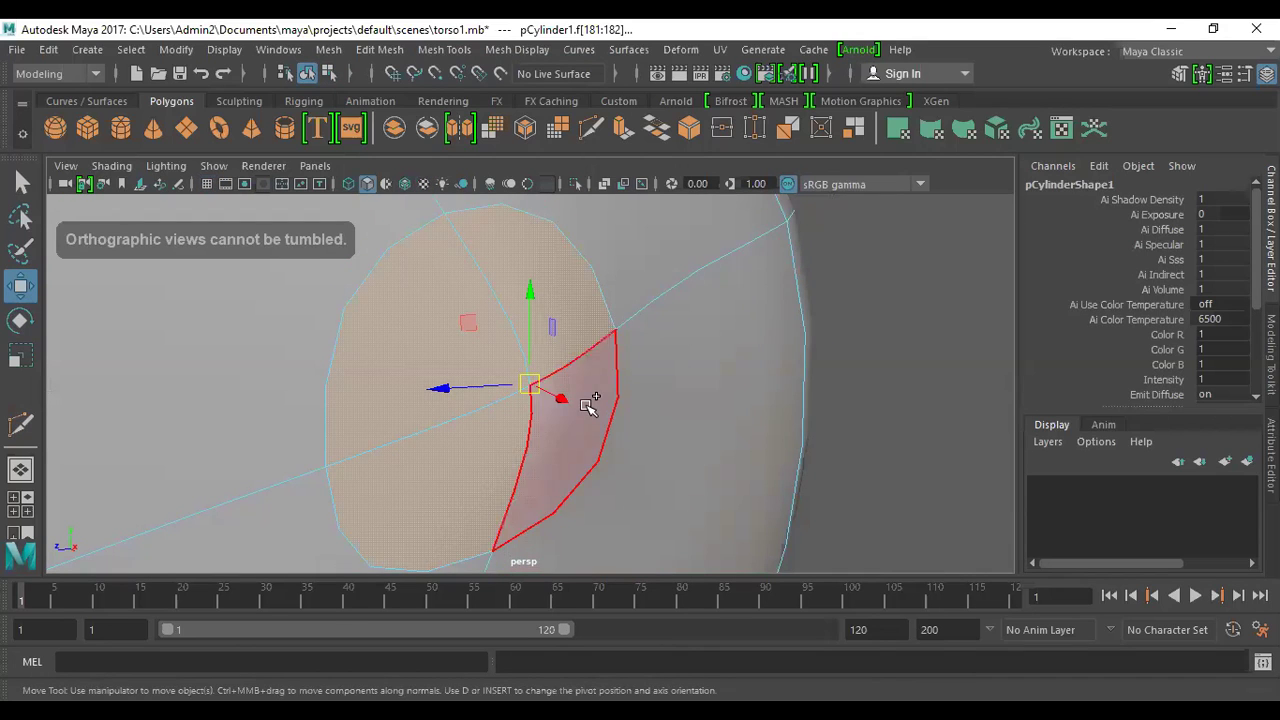
{"action": "left_click", "coordinate": [592, 404], "text": "shift"}
{"action": "left_click_drag", "start_coordinate": [616, 386], "coordinate": [506, 429], "text": "alt"}
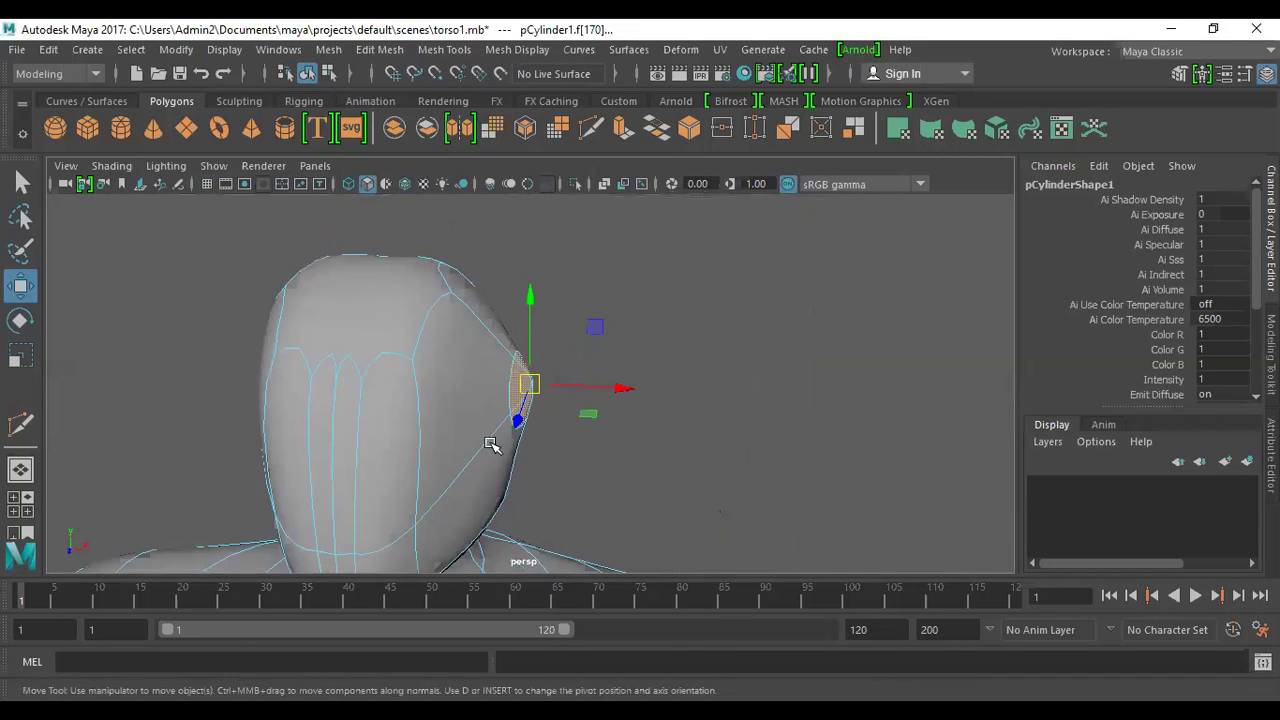
{"action": "key", "text": "r"}
{"action": "left_click_drag", "start_coordinate": [614, 387], "coordinate": [498, 402]}
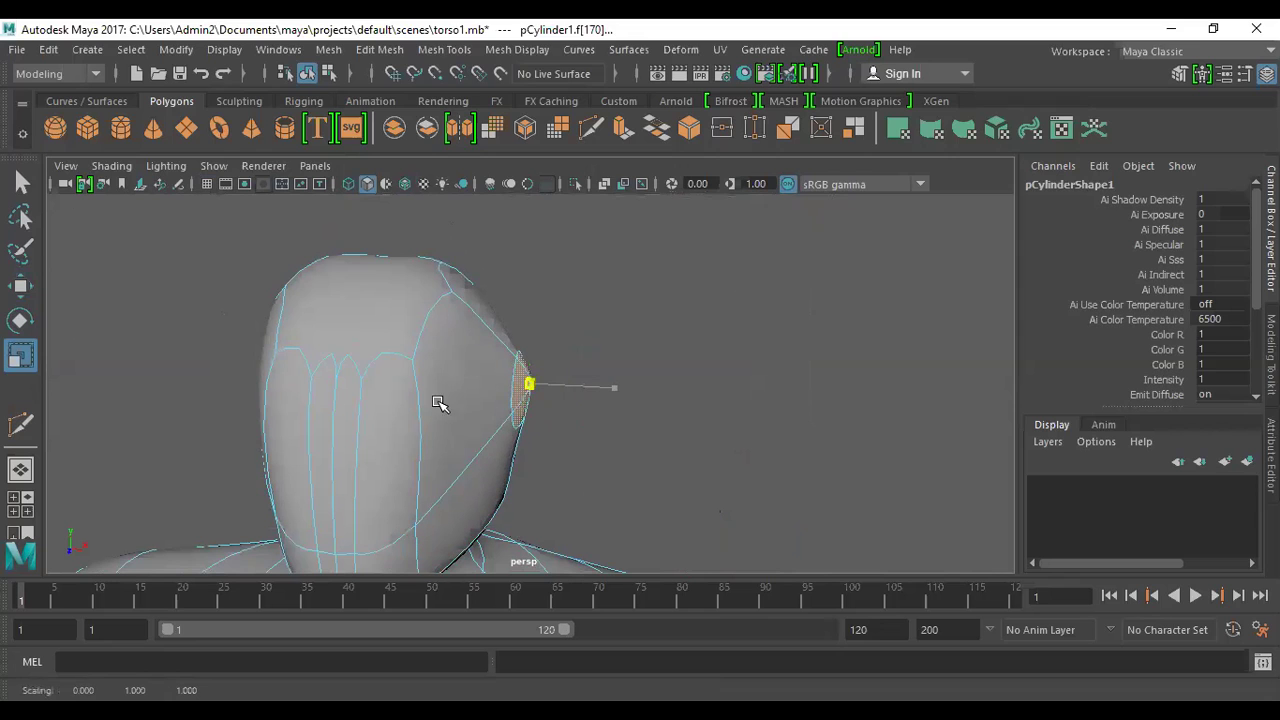
- Reposition the flattened faces slightly lower on the head's side and adjust their front-to-back scale along Z
{"action": "key", "text": "w"}
{"action": "left_click_drag", "start_coordinate": [590, 397], "coordinate": [588, 397]}
{"action": "left_click_drag", "start_coordinate": [676, 457], "coordinate": [611, 443], "text": "alt"}
{"action": "right_click_drag", "start_coordinate": [611, 443], "coordinate": [548, 470], "text": "alt"}
{"action": "left_click_drag", "start_coordinate": [486, 285], "coordinate": [484, 308]}
{"action": "key", "text": "r"}
{"action": "left_click_drag", "start_coordinate": [450, 405], "coordinate": [463, 398]}
{"action": "left_click_drag", "start_coordinate": [671, 429], "coordinate": [531, 403], "text": "alt"}
{"action": "middle_click_drag", "start_coordinate": [531, 403], "coordinate": [616, 371], "text": "alt"}
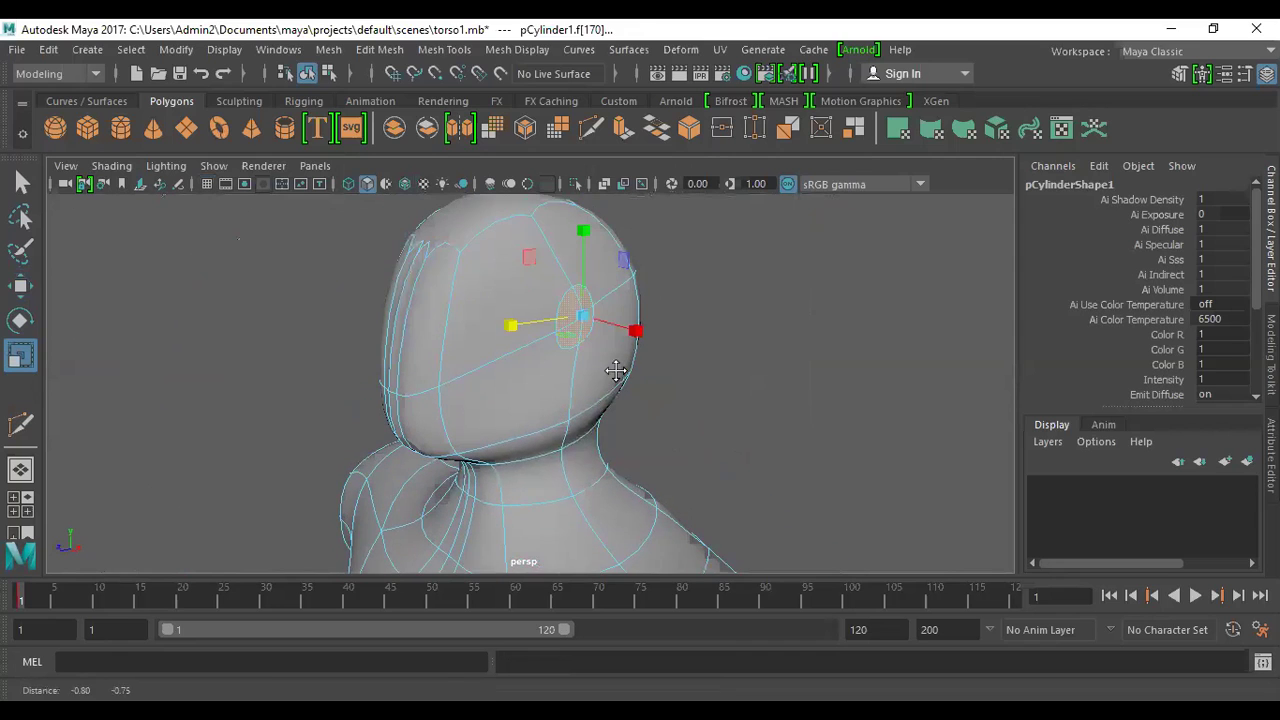
- Examine the smoothed and unsmoothed topology around the indentation on the side of the torso's waist
{"action": "right_click_drag", "start_coordinate": [934, 520], "coordinate": [445, 348], "text": "alt"}
{"action": "middle_click_drag", "start_coordinate": [597, 484], "coordinate": [618, 223], "text": "alt"}
{"action": "right_click_drag", "start_coordinate": [618, 223], "coordinate": [786, 431], "text": "alt"}
{"action": "left_click_drag", "start_coordinate": [666, 389], "coordinate": [482, 457], "text": "alt"}
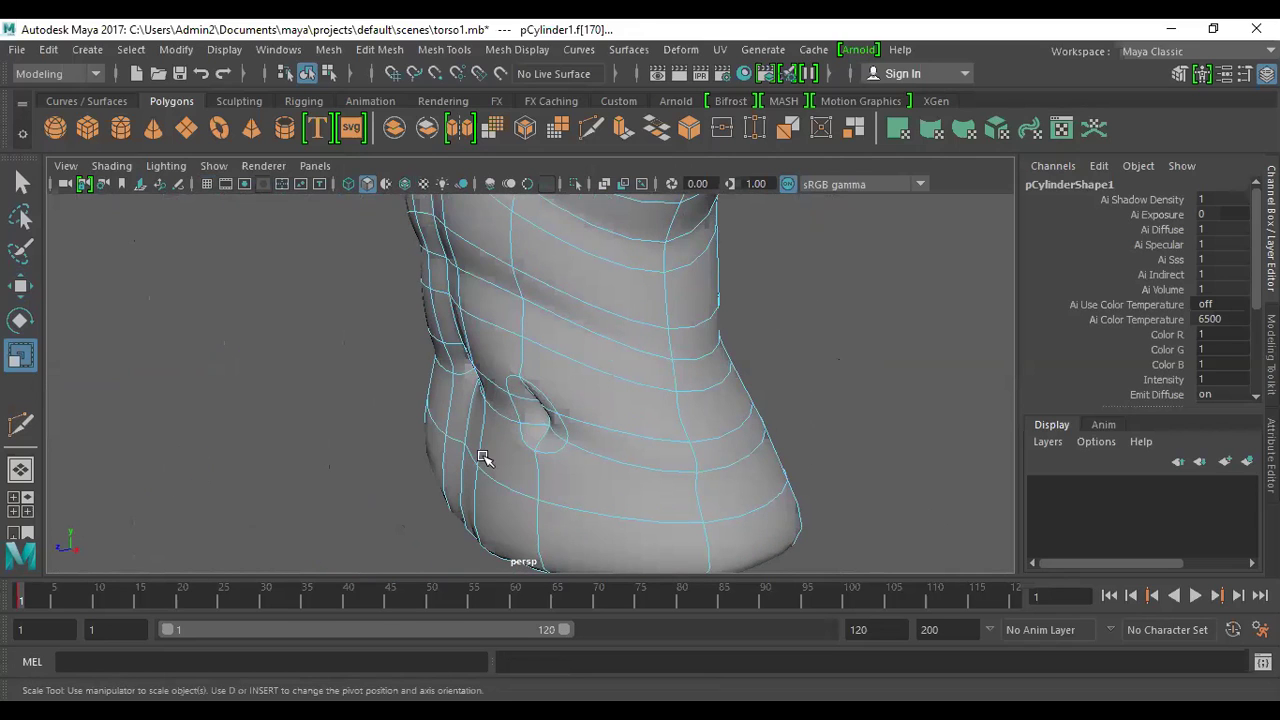
{"action": "key", "text": "1"}
{"action": "left_click_drag", "start_coordinate": [622, 355], "coordinate": [712, 364], "text": "alt"}
{"action": "key", "text": "ctrl+z"}
{"action": "right_click_drag", "start_coordinate": [652, 392], "coordinate": [805, 477], "text": "alt"}
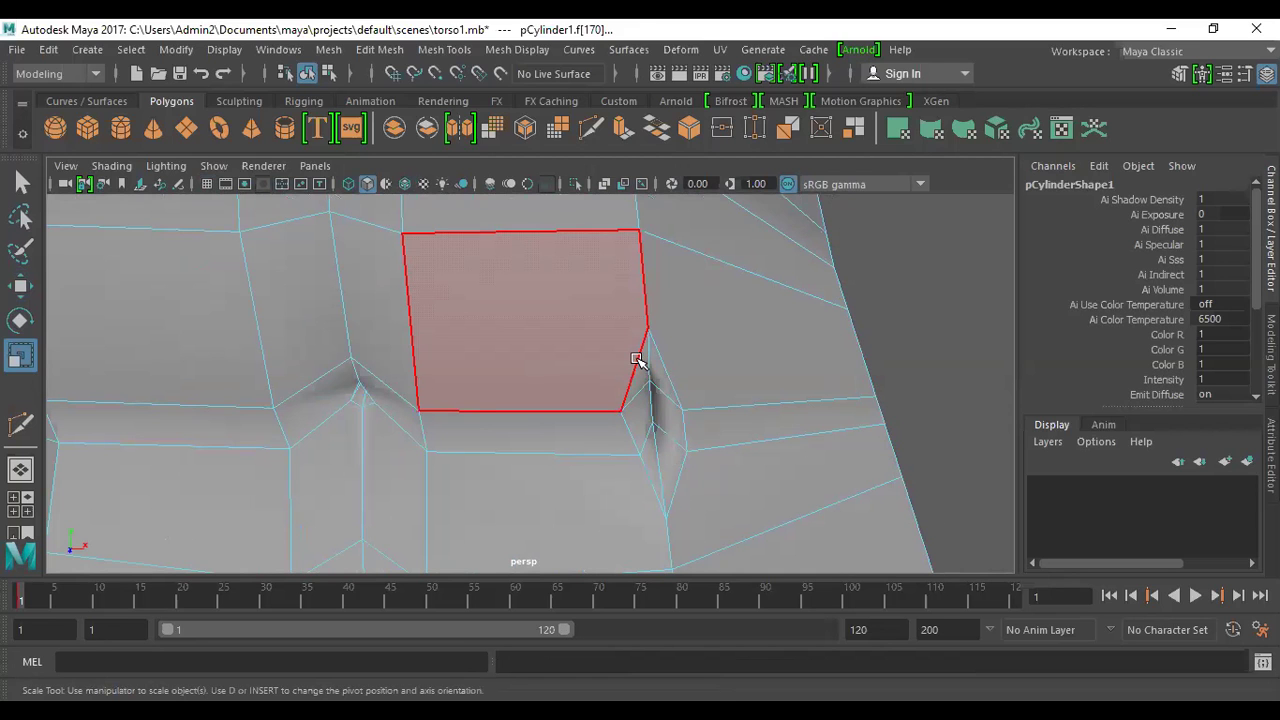
{"action": "mouse_move", "coordinate": [700, 400]}
{"action": "left_mouse_down", "text": "alt"}
{"action": "mouse_move", "coordinate": [583, 409]}
{"action": "mouse_move", "coordinate": [666, 366]}
{"action": "mouse_move", "coordinate": [794, 393]}
{"action": "mouse_move", "coordinate": [751, 420]}
{"action": "mouse_move", "coordinate": [614, 383]}
{"action": "mouse_move", "coordinate": [704, 389]}
{"action": "left_mouse_up", "text": "alt"}
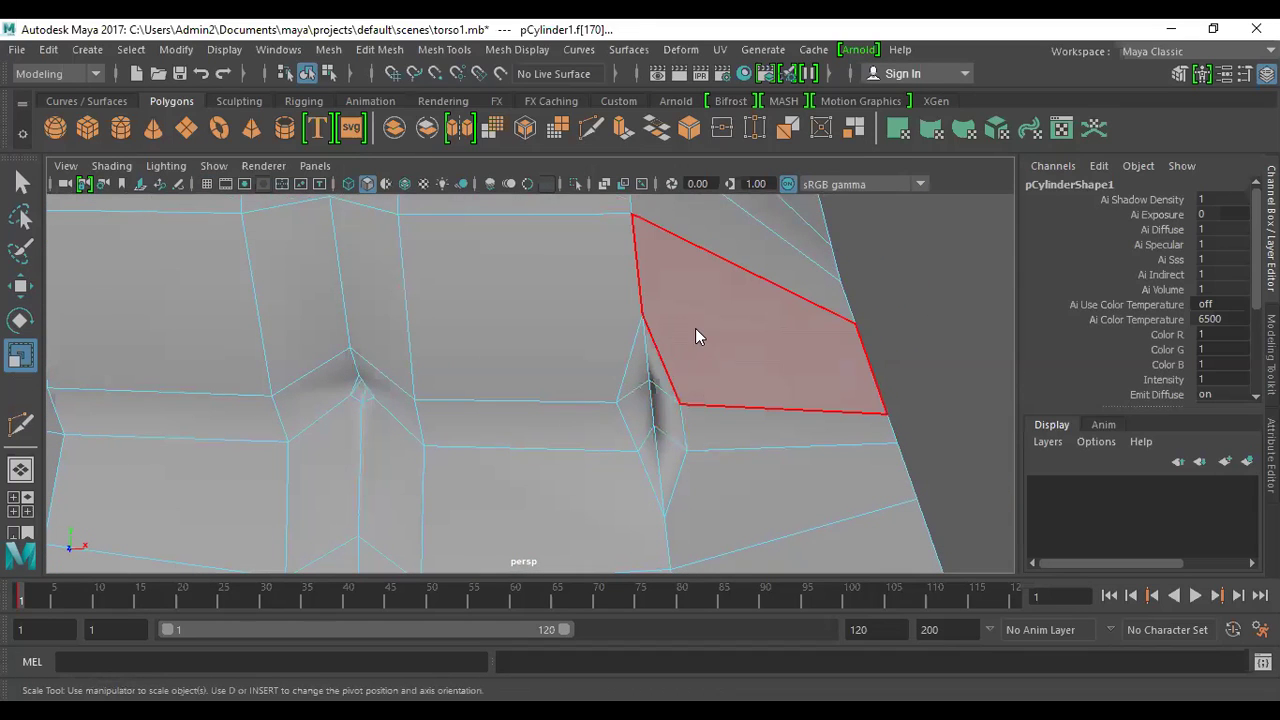
- Select only the vertices around the indentation on the near side of the waist and apply Average Vertices with 10 iterations
{"action": "right_click_drag", "start_coordinate": [695, 320], "coordinate": [604, 182]}
{"action": "left_click_drag", "start_coordinate": [599, 298], "coordinate": [702, 538]}
{"action": "left_click_drag", "start_coordinate": [806, 471], "coordinate": [890, 437], "text": "alt"}
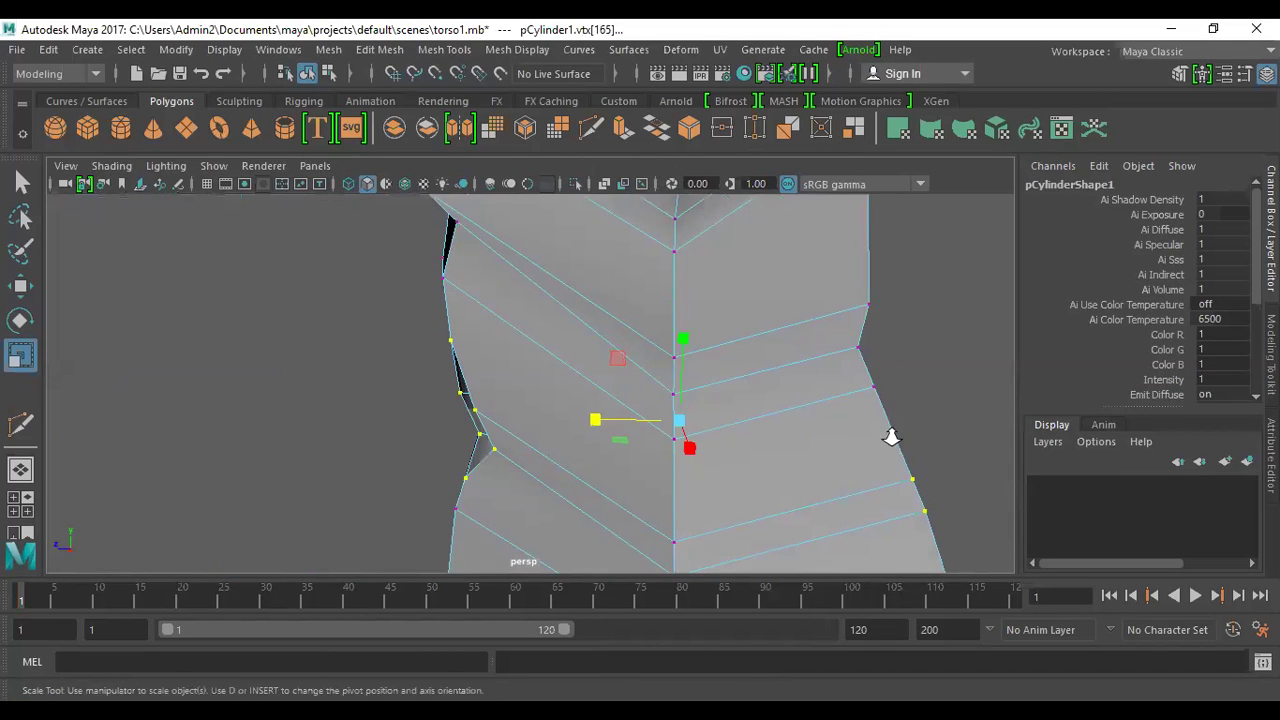
{"action": "scroll", "coordinate": [892, 437], "scroll_direction": "down", "scroll_amount": 3}
{"action": "left_click_drag", "start_coordinate": [733, 301], "coordinate": [890, 552], "text": "ctrl"}
{"action": "left_click_drag", "start_coordinate": [628, 435], "coordinate": [705, 458], "text": "alt"}
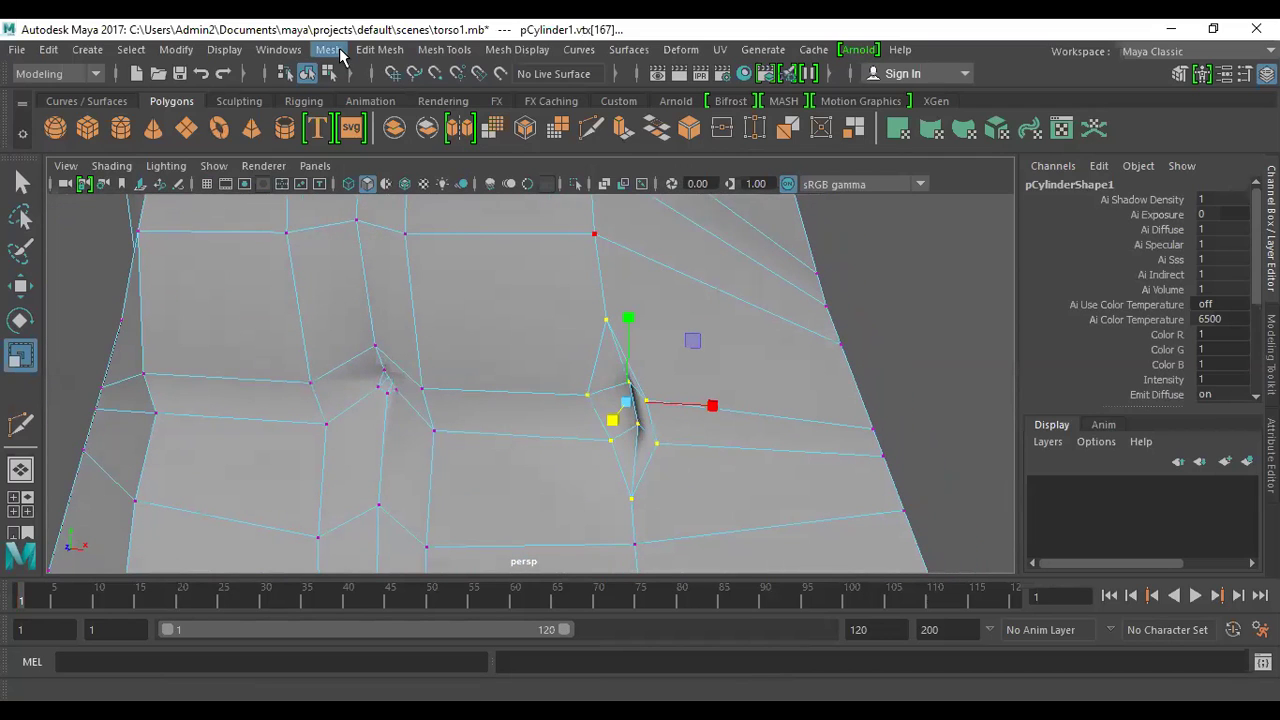
{"action": "left_click", "coordinate": [330, 50]}
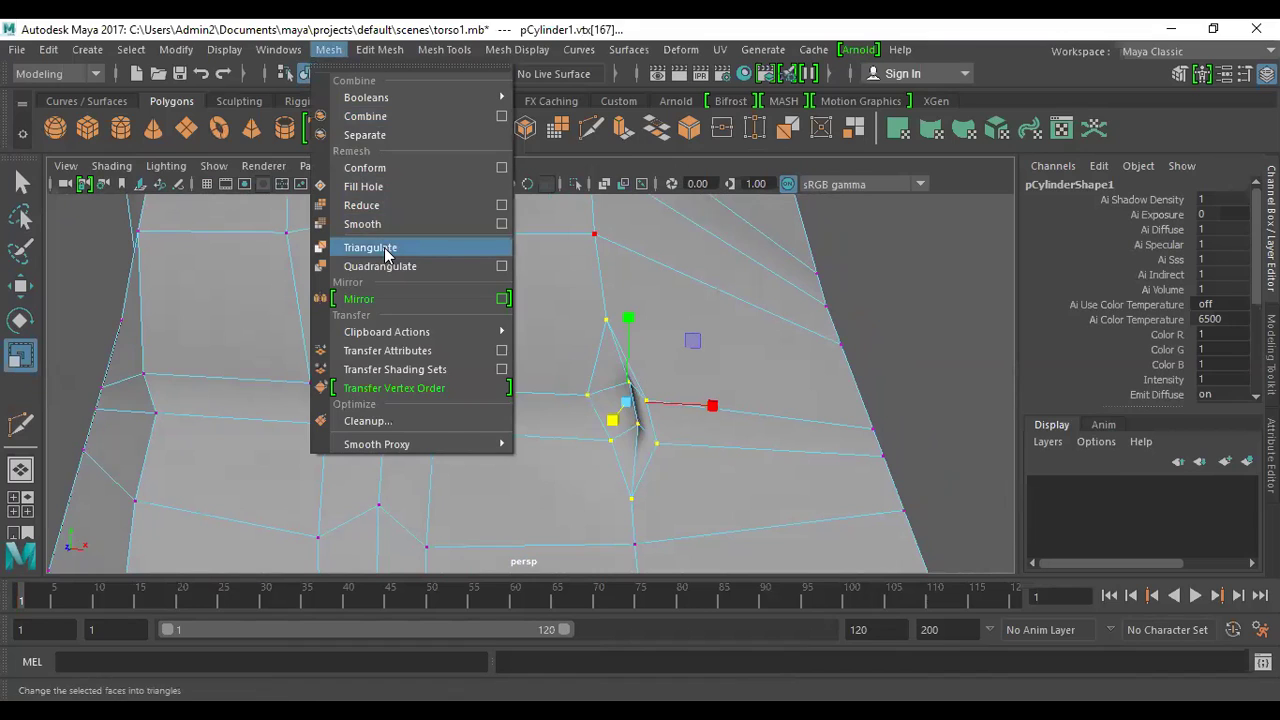
{"action": "mouse_move", "coordinate": [380, 50]}
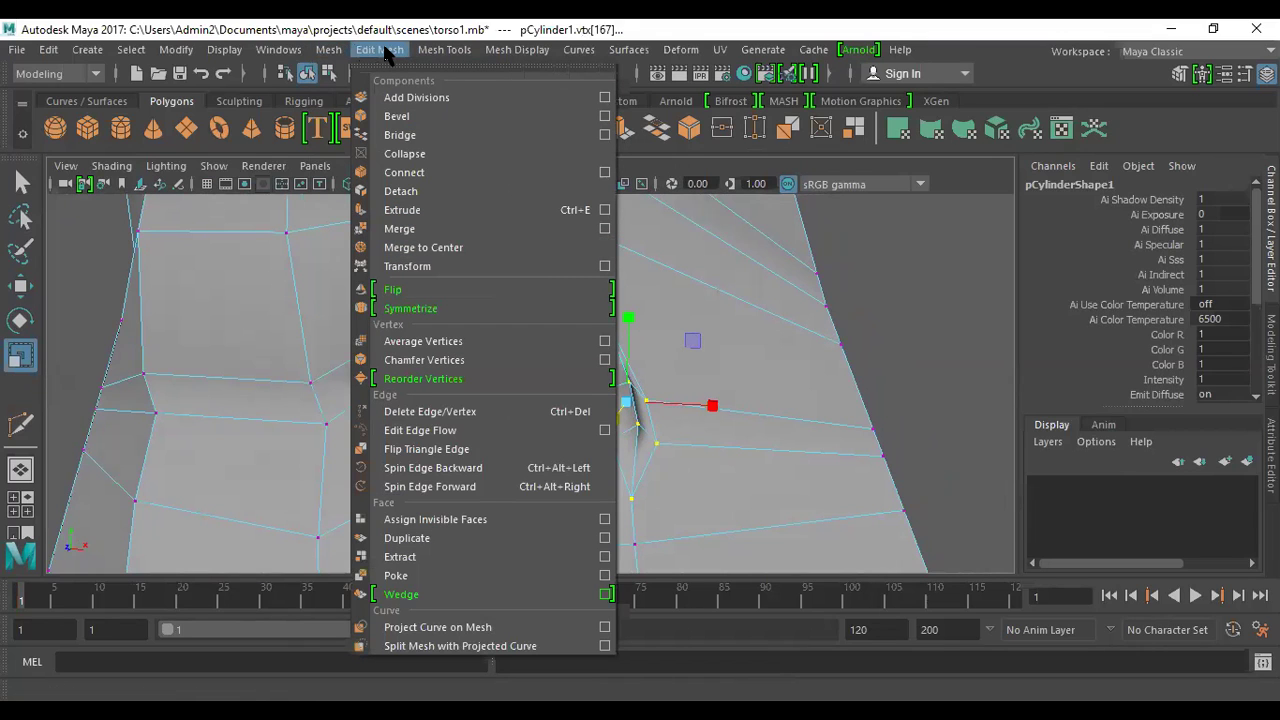
{"action": "left_click", "coordinate": [445, 343]}
{"action": "left_click_drag", "start_coordinate": [591, 463], "coordinate": [514, 423], "text": "alt"}
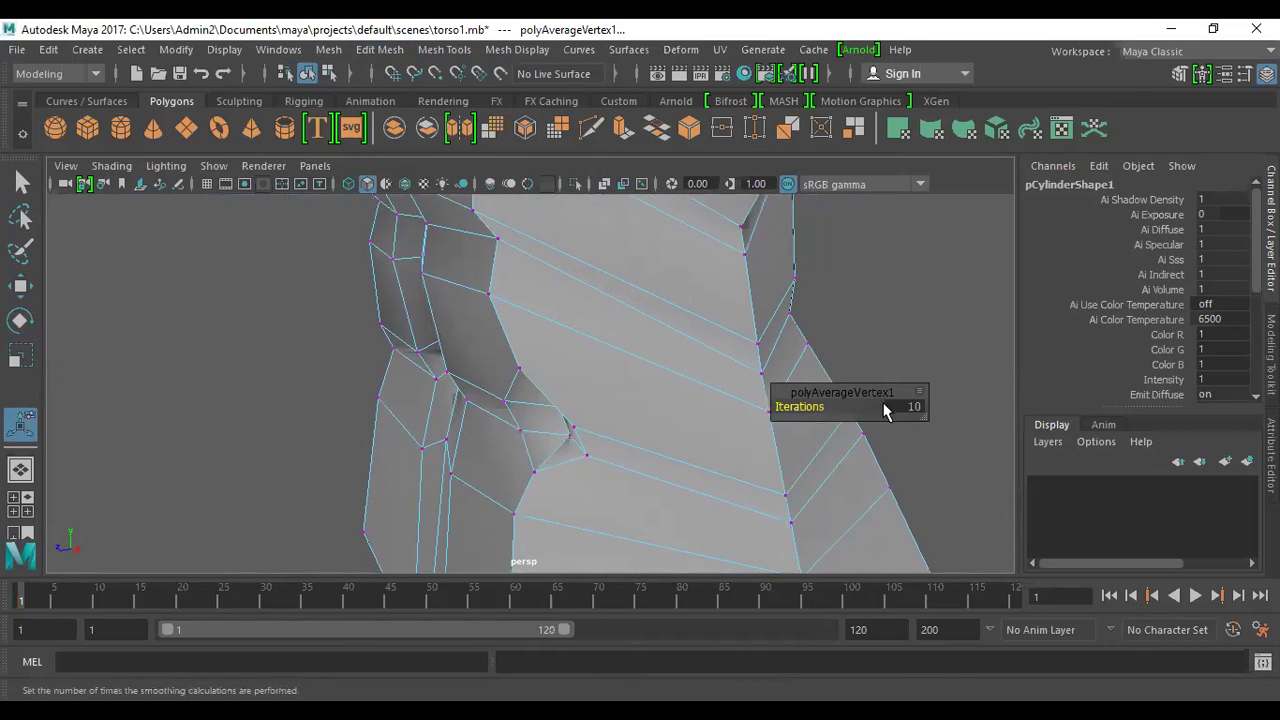
- Repeat Average Vertices on the waist indentation's vertices, check the smoothed preview, and return to the unsmoothed display
{"action": "left_click_drag", "start_coordinate": [487, 358], "coordinate": [575, 447]}
{"action": "key", "text": "g"}
{"action": "scroll", "coordinate": [575, 447], "scroll_direction": "down", "scroll_amount": 3}
{"action": "left_click_drag", "start_coordinate": [680, 477], "coordinate": [661, 399], "text": "alt"}
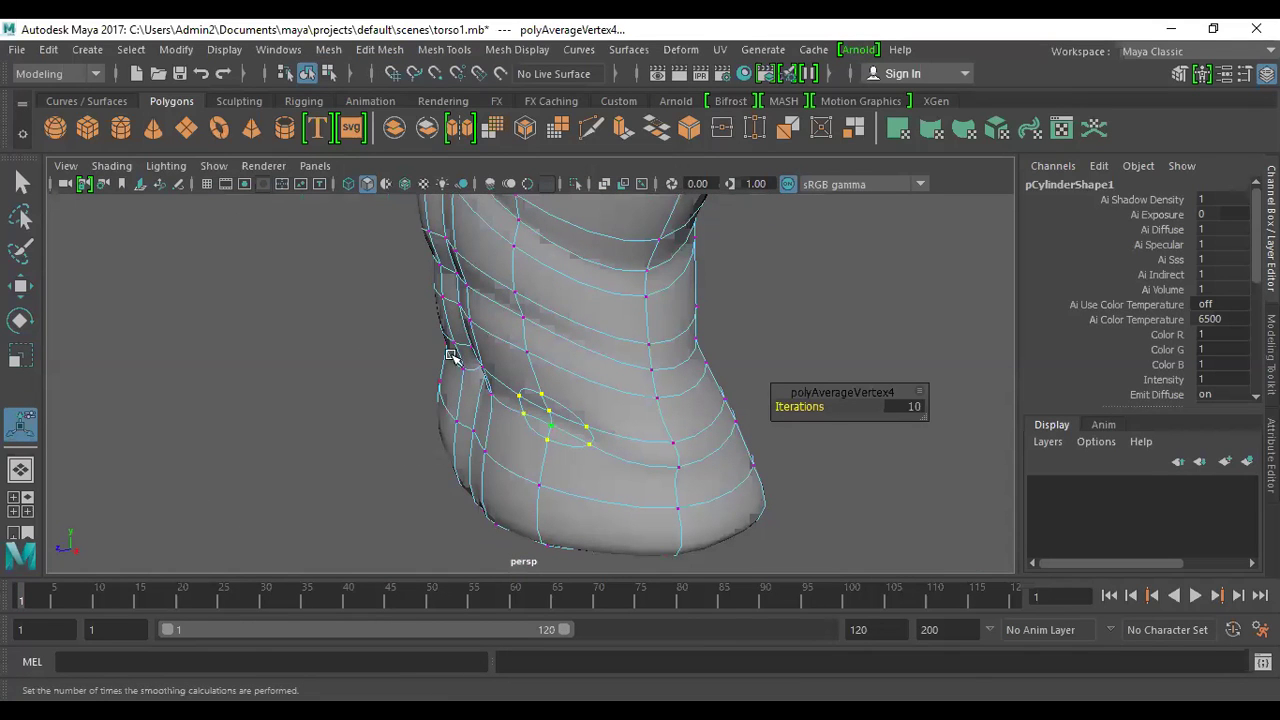
{"action": "left_click_drag", "start_coordinate": [481, 381], "coordinate": [704, 503], "text": "alt"}
{"action": "key", "text": "1"}
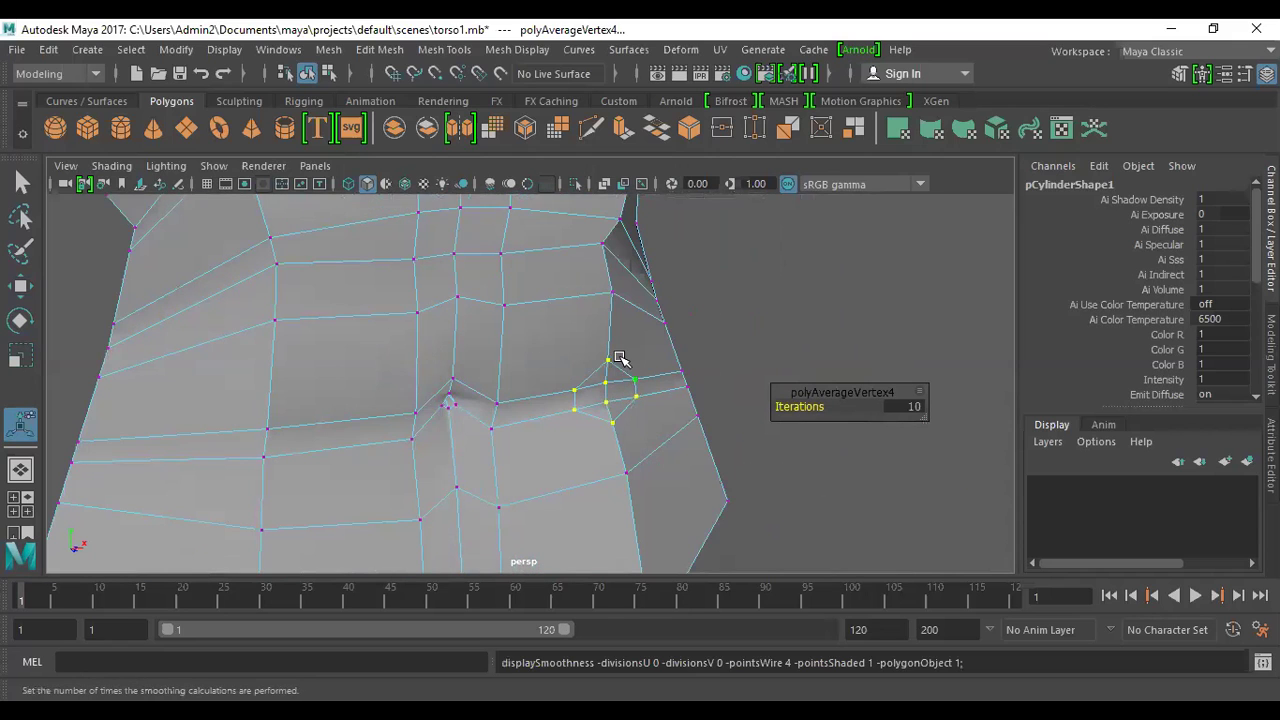
- Delete the outer edges of the diamond-shaped loop around the averaged vertices on the side of the waist
{"action": "right_click_drag", "start_coordinate": [706, 501], "coordinate": [731, 502], "text": "alt"}
{"action": "middle_click_drag", "start_coordinate": [613, 450], "coordinate": [522, 453], "text": "alt"}
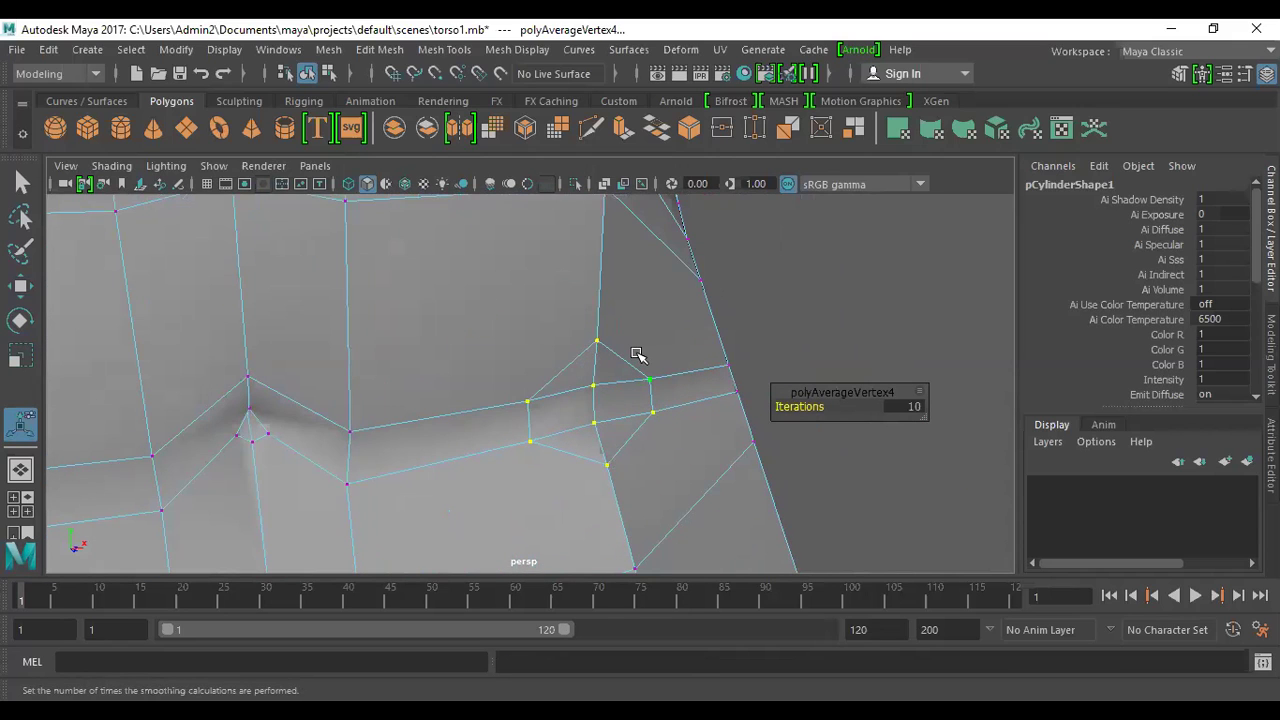
{"action": "right_click_drag", "start_coordinate": [637, 353], "coordinate": [627, 135]}
{"action": "left_click", "coordinate": [617, 339]}
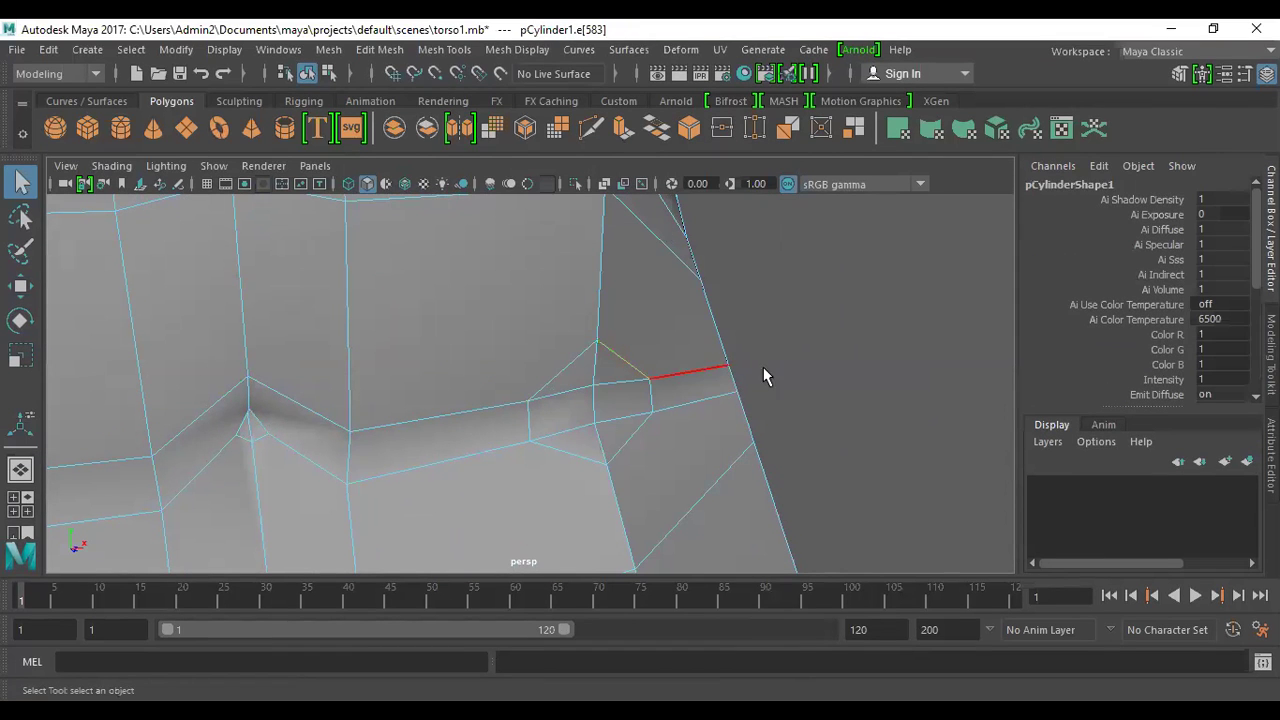
{"action": "left_click", "coordinate": [652, 391]}
{"action": "key", "text": "Delete"}
{"action": "left_click", "coordinate": [633, 438]}
{"action": "key", "text": "Delete"}
{"action": "left_click", "coordinate": [580, 460]}
{"action": "key", "text": "Delete"}
{"action": "left_click", "coordinate": [529, 423]}
{"action": "key", "text": "Delete"}
{"action": "left_click", "coordinate": [571, 369]}
{"action": "key", "text": "Delete"}
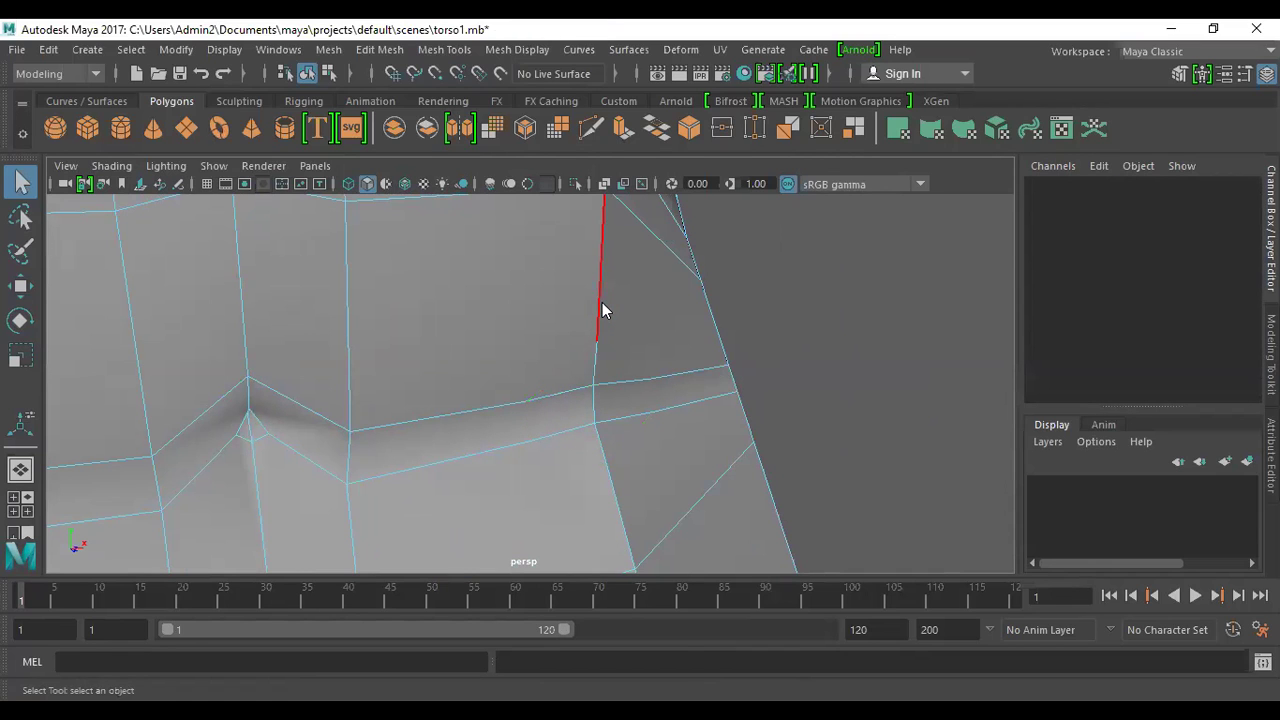
- Delete the leftover vertices on the edges where the diamond-shaped loop was removed from the waist
{"action": "right_click", "coordinate": [603, 369]}
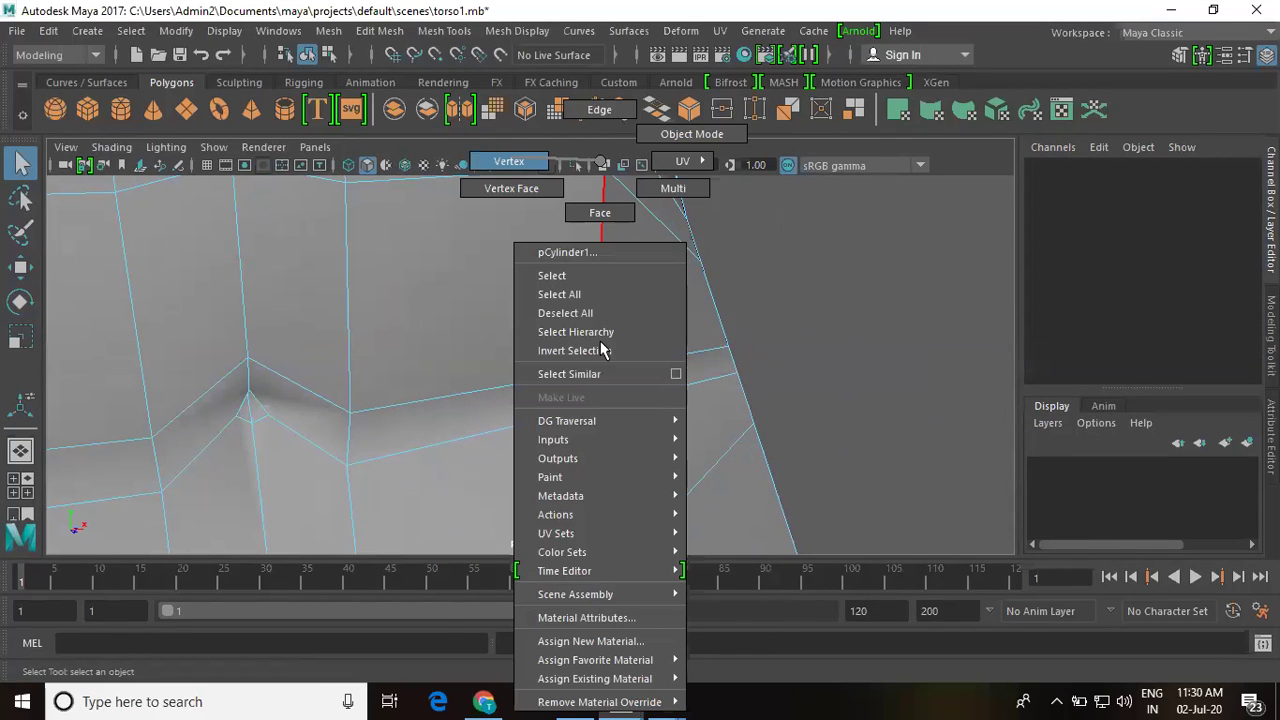
{"action": "right_click_drag", "start_coordinate": [600, 343], "coordinate": [509, 161]}
{"action": "left_click", "coordinate": [602, 344]}
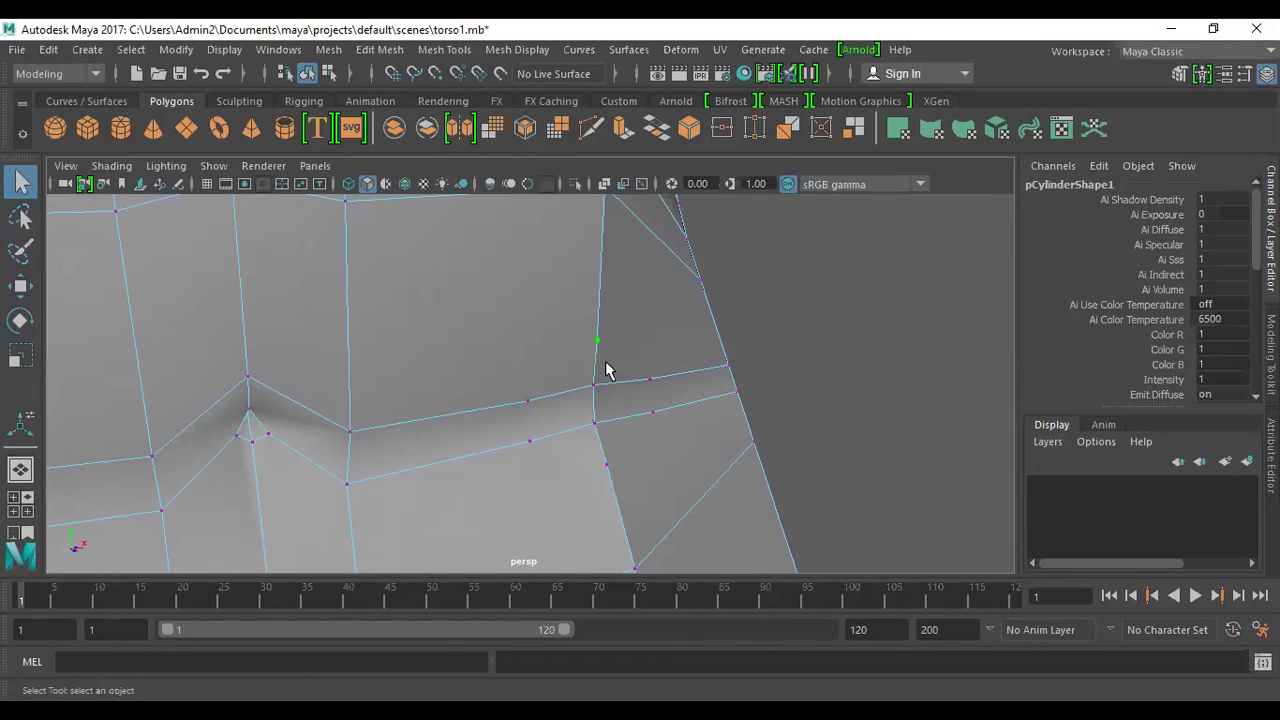
{"action": "key", "text": "Delete"}
{"action": "left_click", "coordinate": [652, 377]}
{"action": "key", "text": "Delete"}
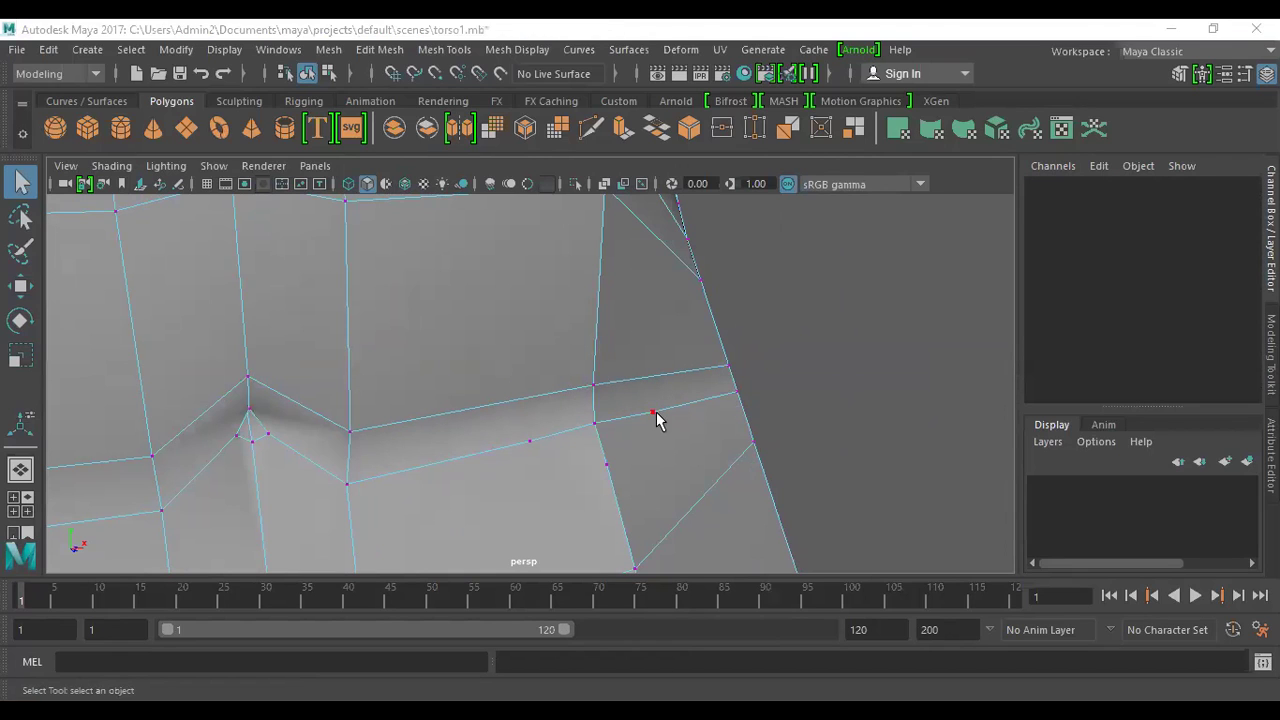
{"action": "left_click", "coordinate": [606, 464]}
{"action": "key", "text": "Delete"}
{"action": "left_click", "coordinate": [618, 463]}
{"action": "key", "text": "Delete"}
{"action": "key", "text": "w"}
{"action": "left_click_drag", "start_coordinate": [686, 477], "coordinate": [560, 403], "text": "alt"}
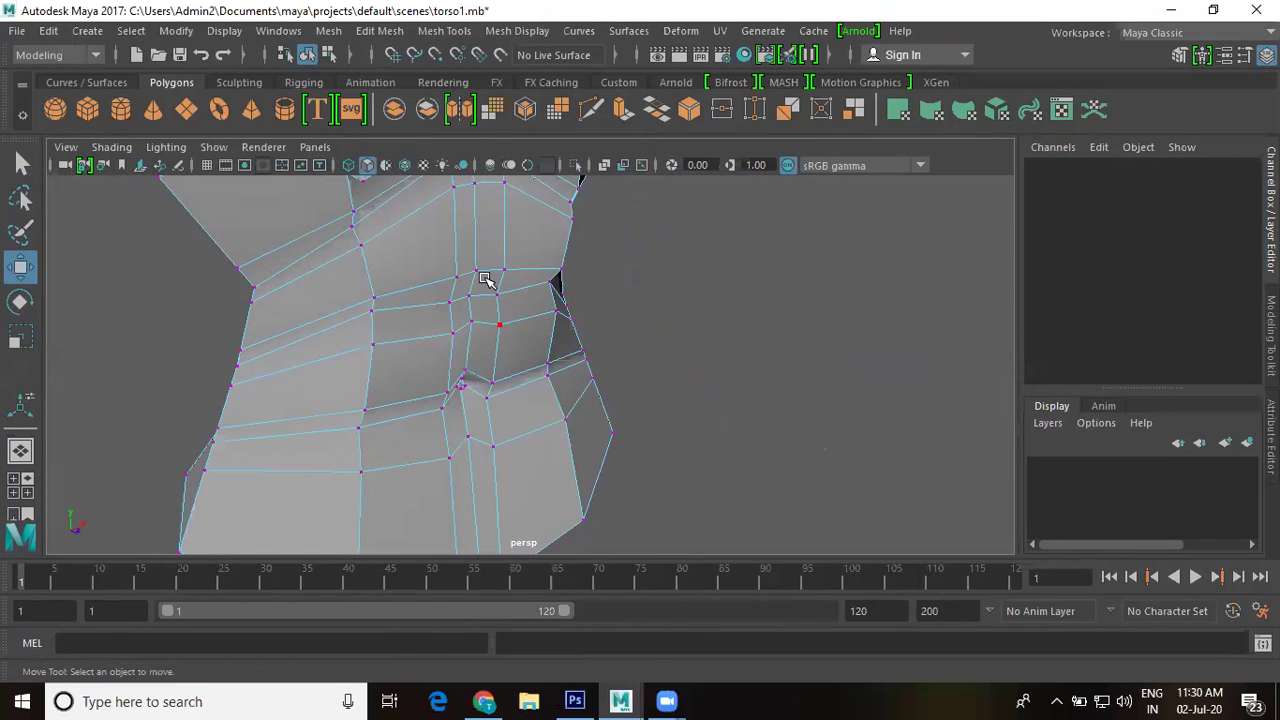
- Smooth the whole torso mesh with 2 divisions
{"action": "key", "text": "F8"}
{"action": "left_click", "coordinate": [329, 50]}
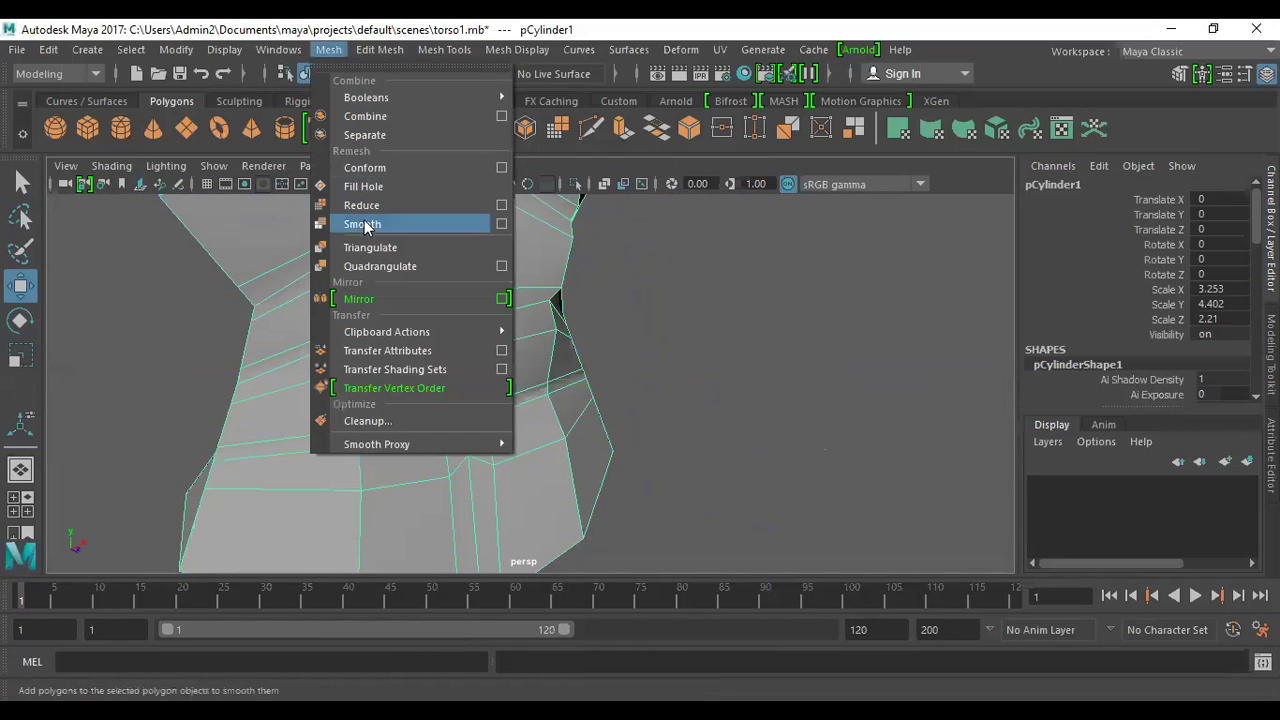
{"action": "left_click", "coordinate": [362, 224]}
{"action": "left_click", "coordinate": [900, 408]}
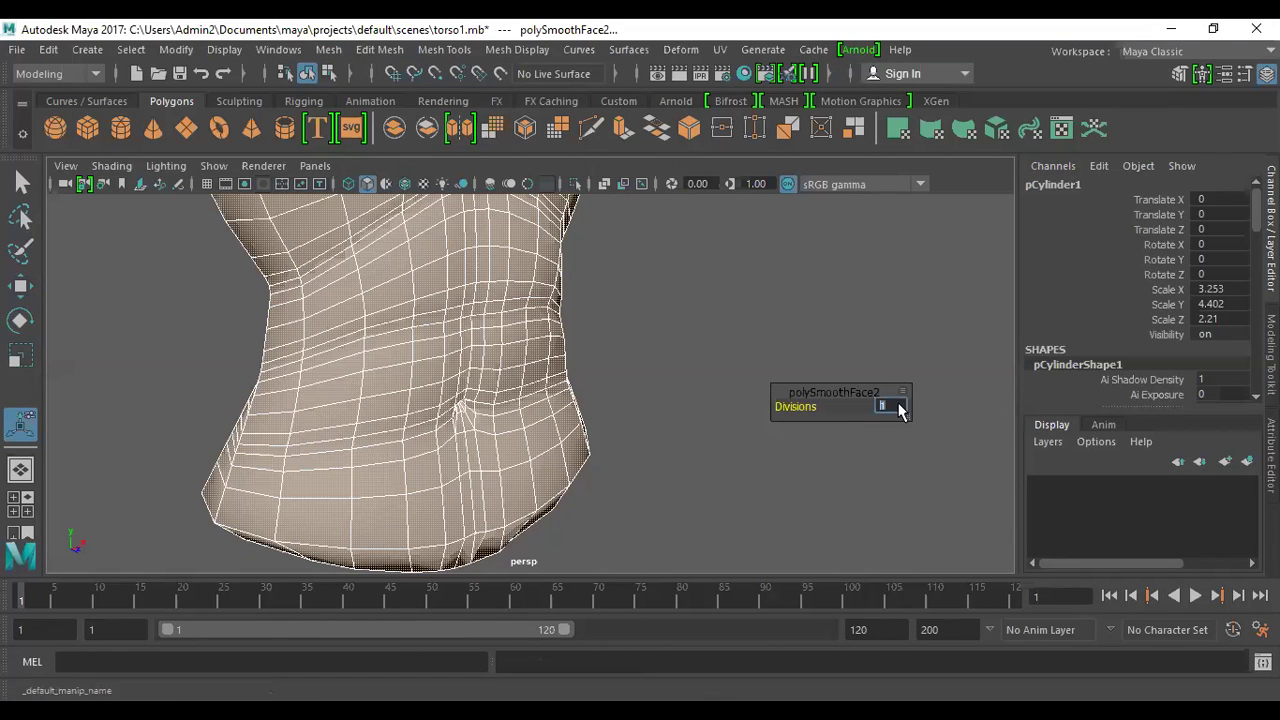
{"action": "key", "text": "Return"}
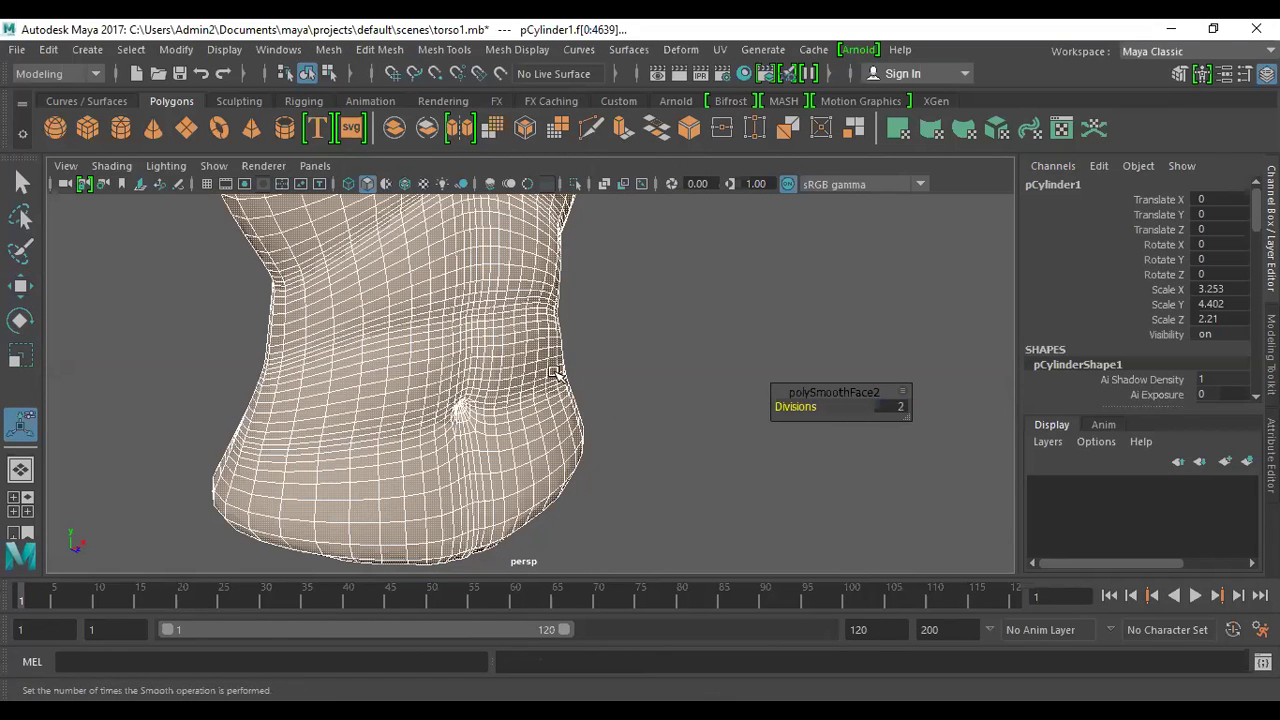
{"action": "left_click", "coordinate": [629, 434]}
{"action": "left_click", "coordinate": [525, 337]}
- Set the torso's smoothing divisions to 3
{"action": "left_click_drag", "start_coordinate": [680, 386], "coordinate": [785, 455], "text": "alt"}
{"action": "right_click_drag", "start_coordinate": [605, 443], "coordinate": [545, 450], "text": "alt"}
{"action": "left_click_drag", "start_coordinate": [630, 443], "coordinate": [735, 446], "text": "alt"}
{"action": "middle_click_drag", "start_coordinate": [586, 446], "coordinate": [538, 342], "text": "alt"}
{"action": "right_click_drag", "start_coordinate": [510, 329], "coordinate": [586, 251], "text": "alt"}
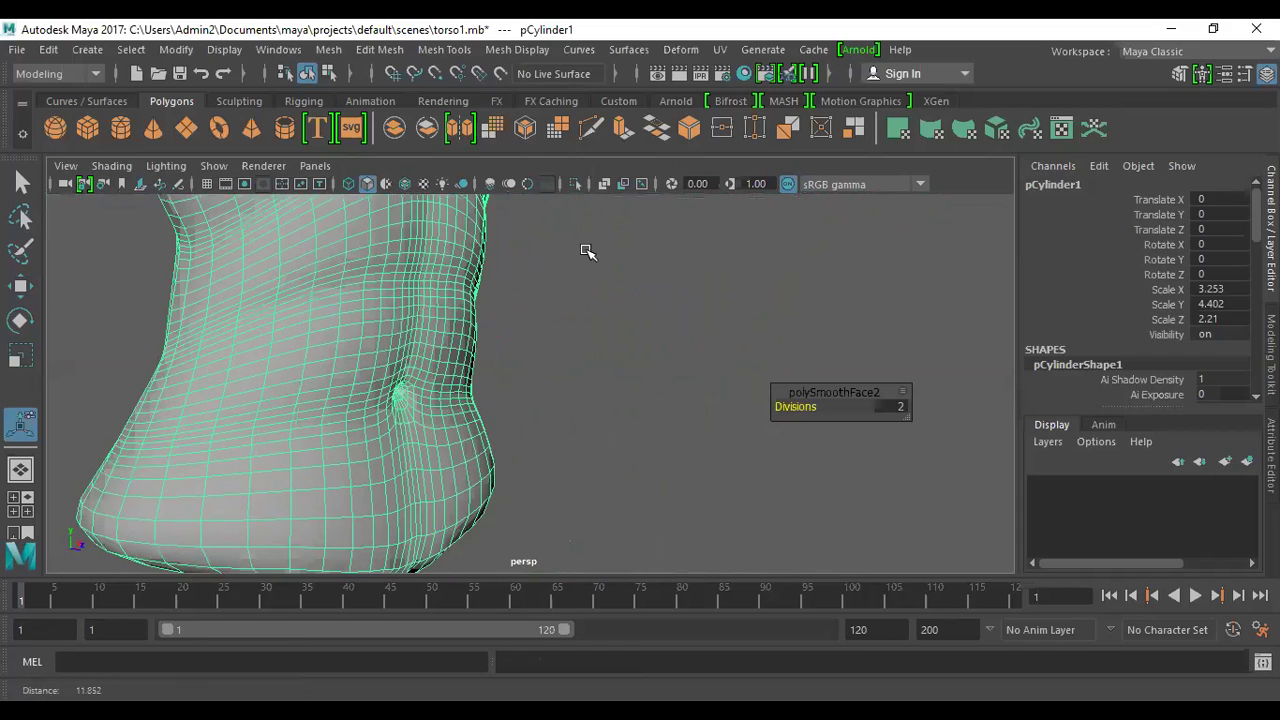
{"action": "left_click", "coordinate": [893, 407]}
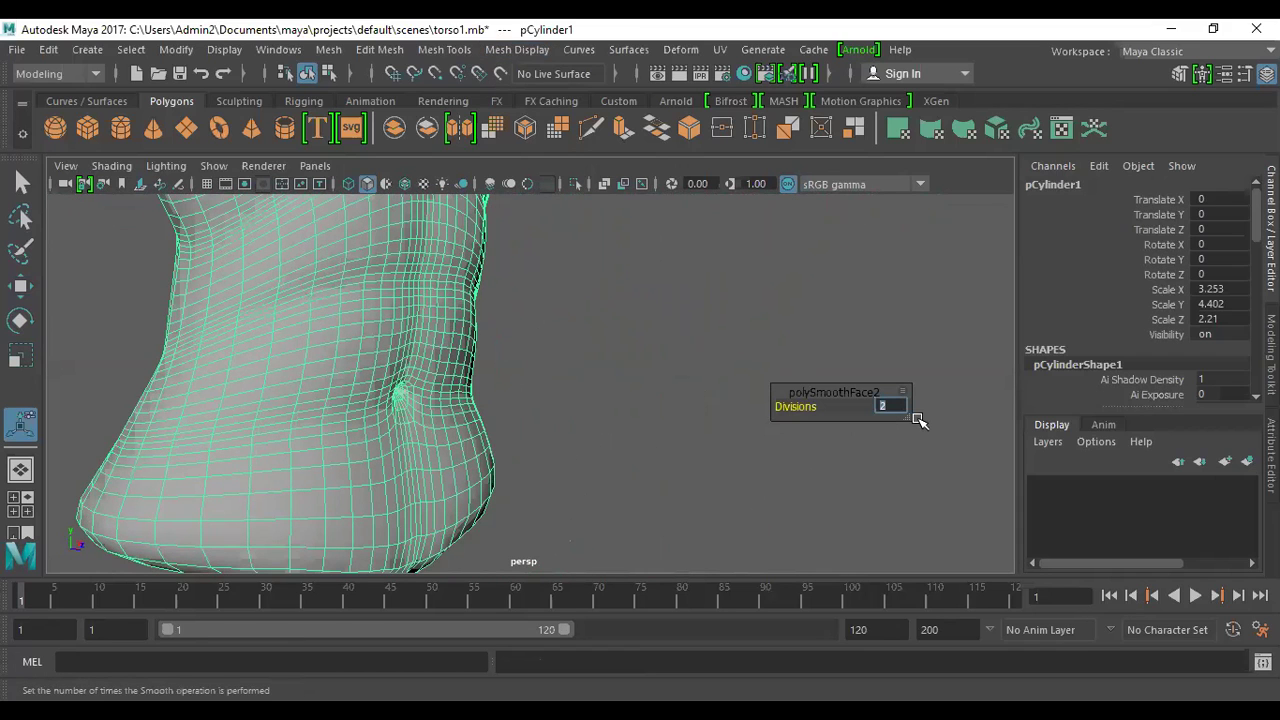
{"action": "key", "text": "Return"}
- Examine the smoothed torso mesh from several angles, then closely around the navel and the side of the waist
{"action": "right_click_drag", "start_coordinate": [443, 380], "coordinate": [538, 430], "text": "alt"}
{"action": "left_click_drag", "start_coordinate": [490, 423], "coordinate": [372, 432], "text": "alt"}
{"action": "middle_click_drag", "start_coordinate": [425, 435], "coordinate": [715, 435], "text": "alt"}
{"action": "left_click_drag", "start_coordinate": [700, 370], "coordinate": [626, 334], "text": "alt"}
{"action": "right_click_drag", "start_coordinate": [626, 340], "coordinate": [602, 414], "text": "alt"}
{"action": "middle_click_drag", "start_coordinate": [602, 414], "coordinate": [598, 618], "text": "alt"}
{"action": "right_click_drag", "start_coordinate": [650, 502], "coordinate": [486, 426], "text": "alt"}
{"action": "middle_click_drag", "start_coordinate": [518, 400], "coordinate": [513, 300], "text": "alt"}
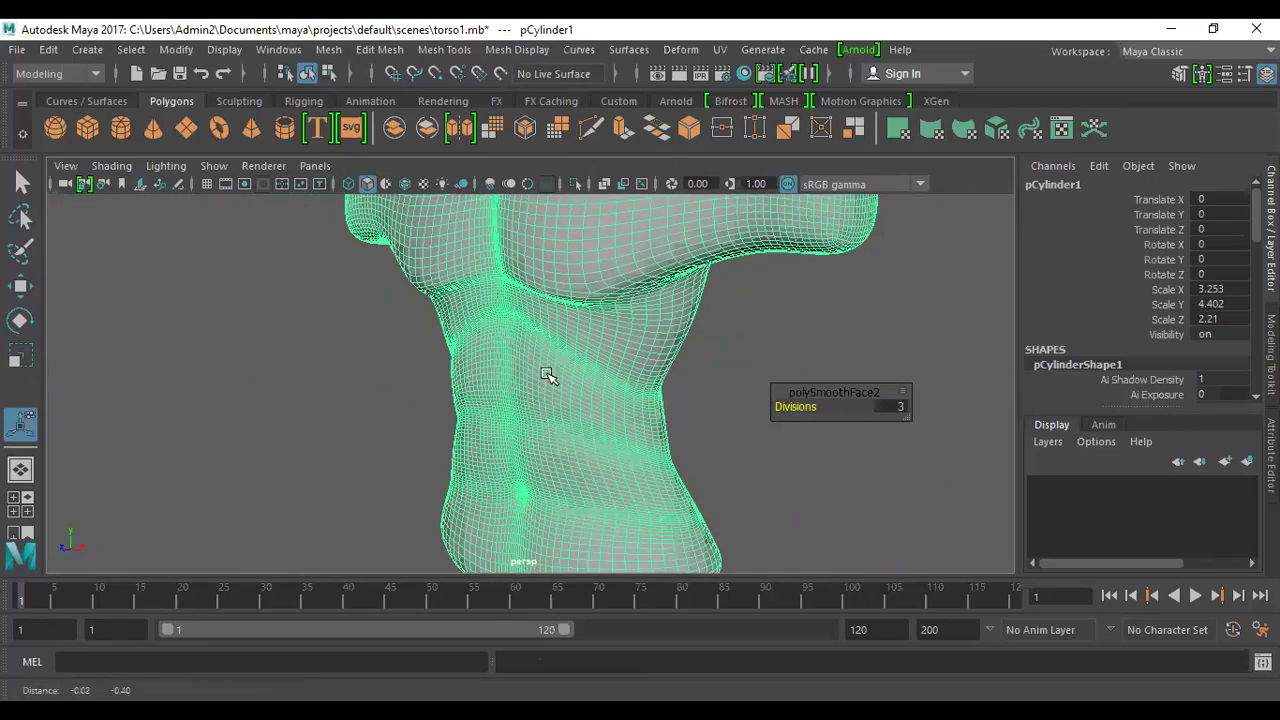
{"action": "right_click_drag", "start_coordinate": [549, 375], "coordinate": [748, 550], "text": "alt"}
{"action": "scroll", "coordinate": [523, 394], "scroll_direction": "up", "scroll_amount": 5}
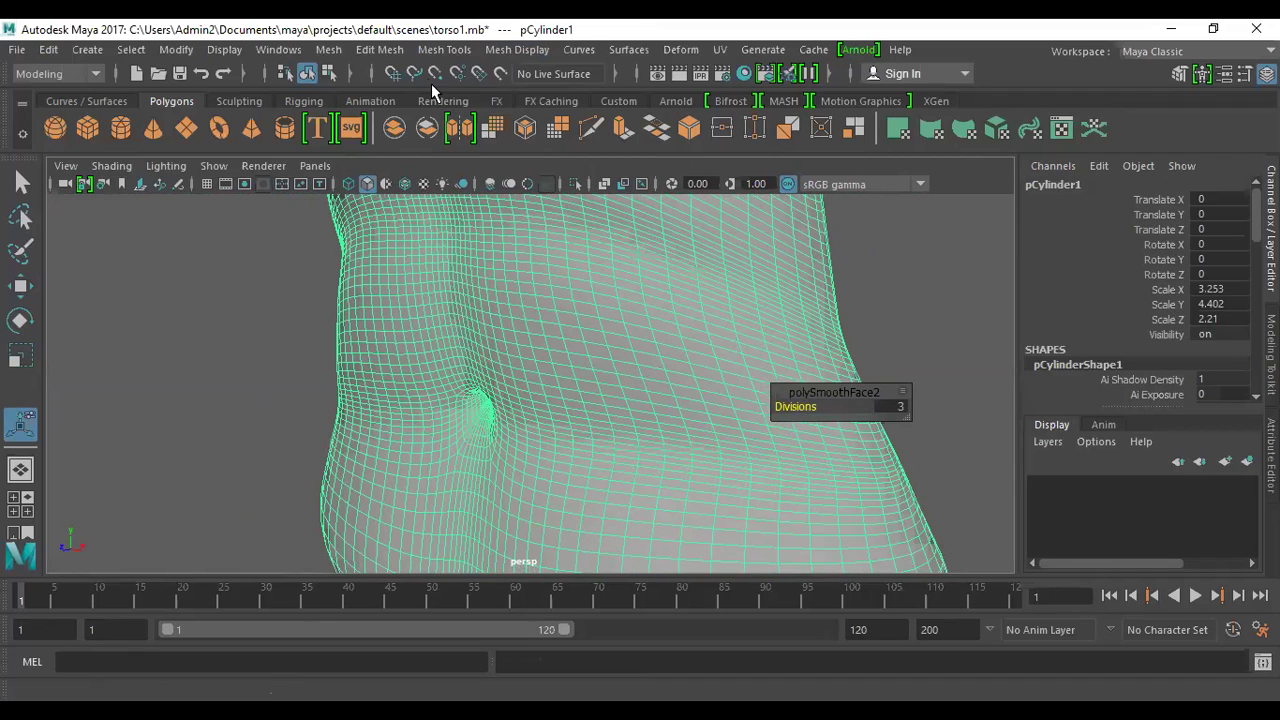
- Activate the sculpting Bulge Tool on the torso and shrink its brush to a size of about 0.175
{"action": "left_click", "coordinate": [443, 50]}
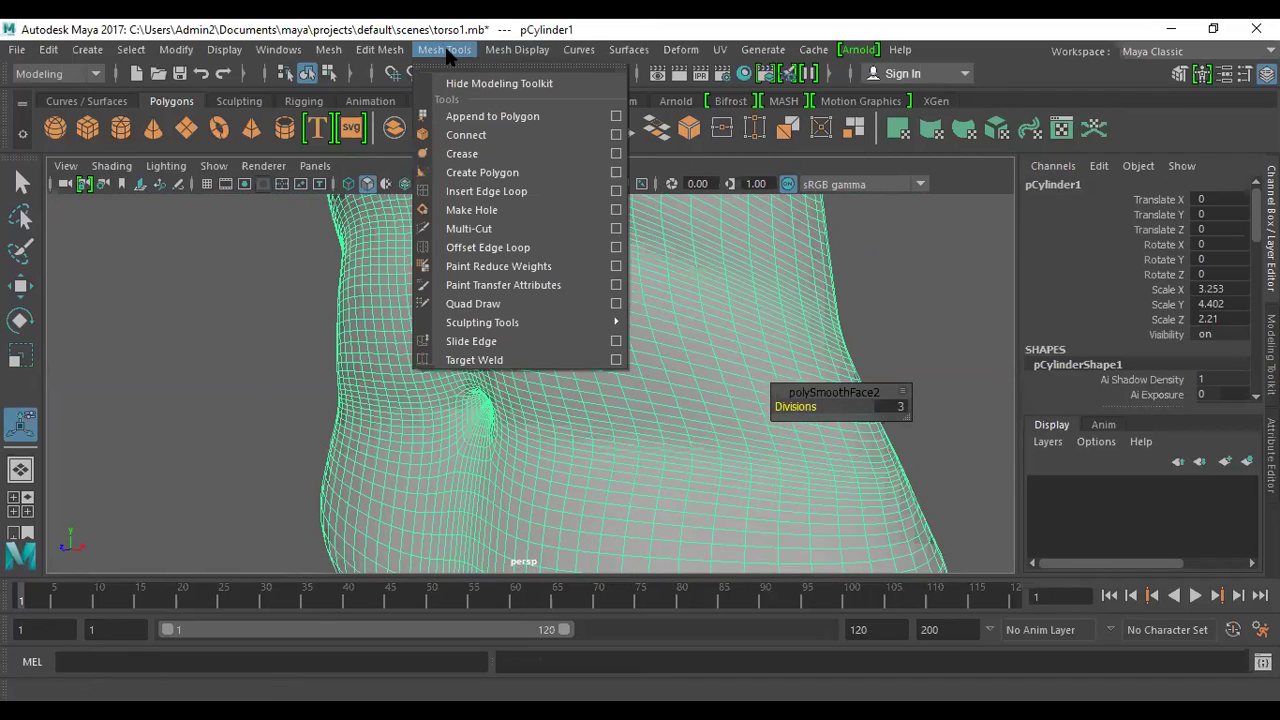
{"action": "mouse_move", "coordinate": [494, 322]}
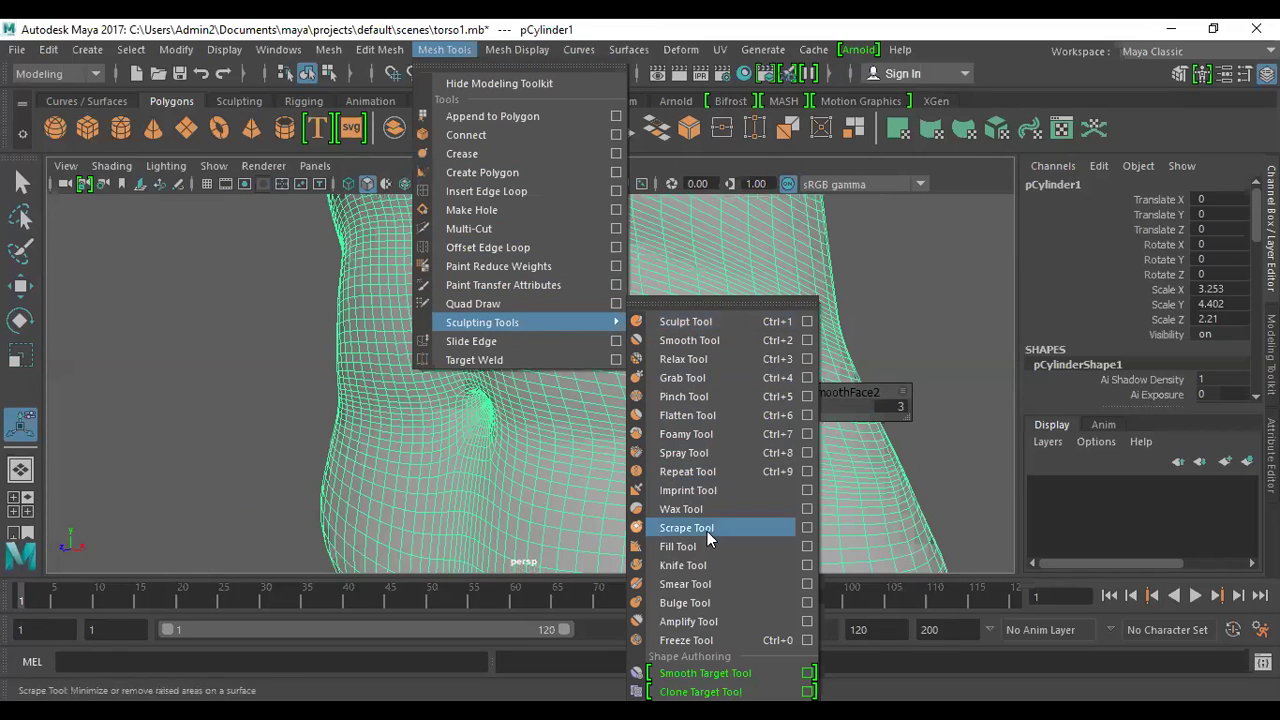
{"action": "left_click", "coordinate": [695, 603]}
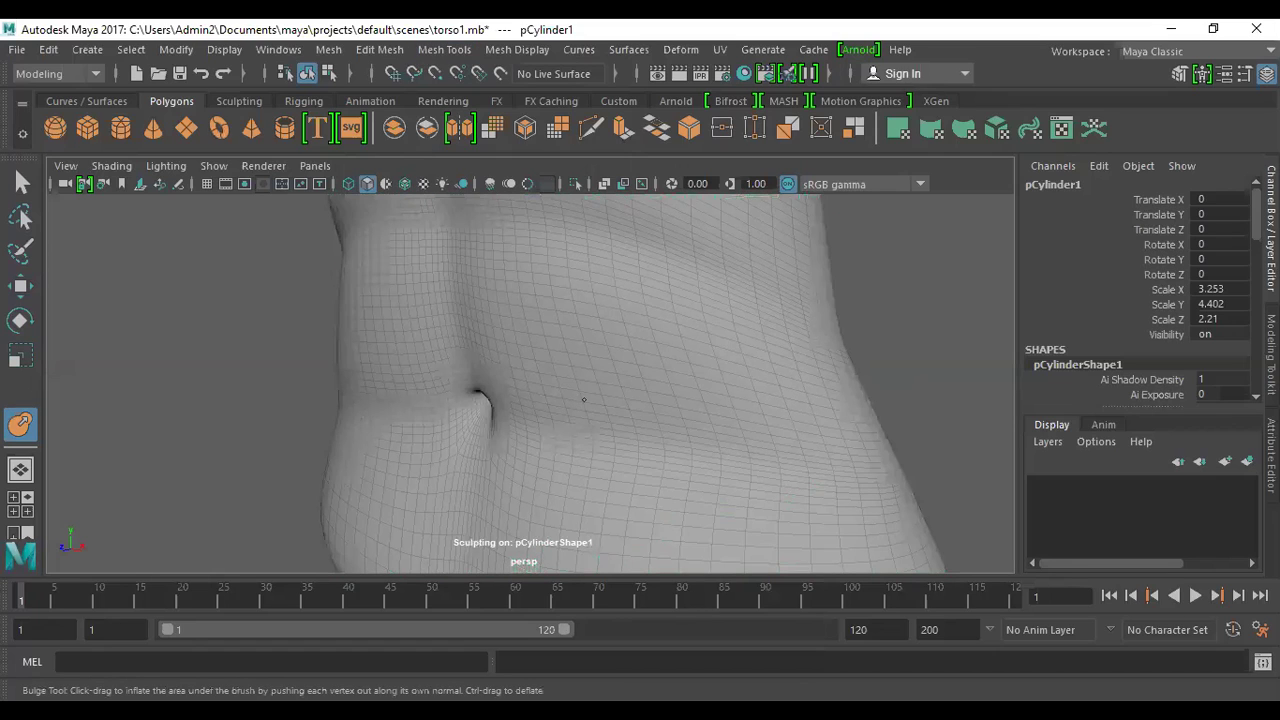
{"action": "key", "text": "b"}
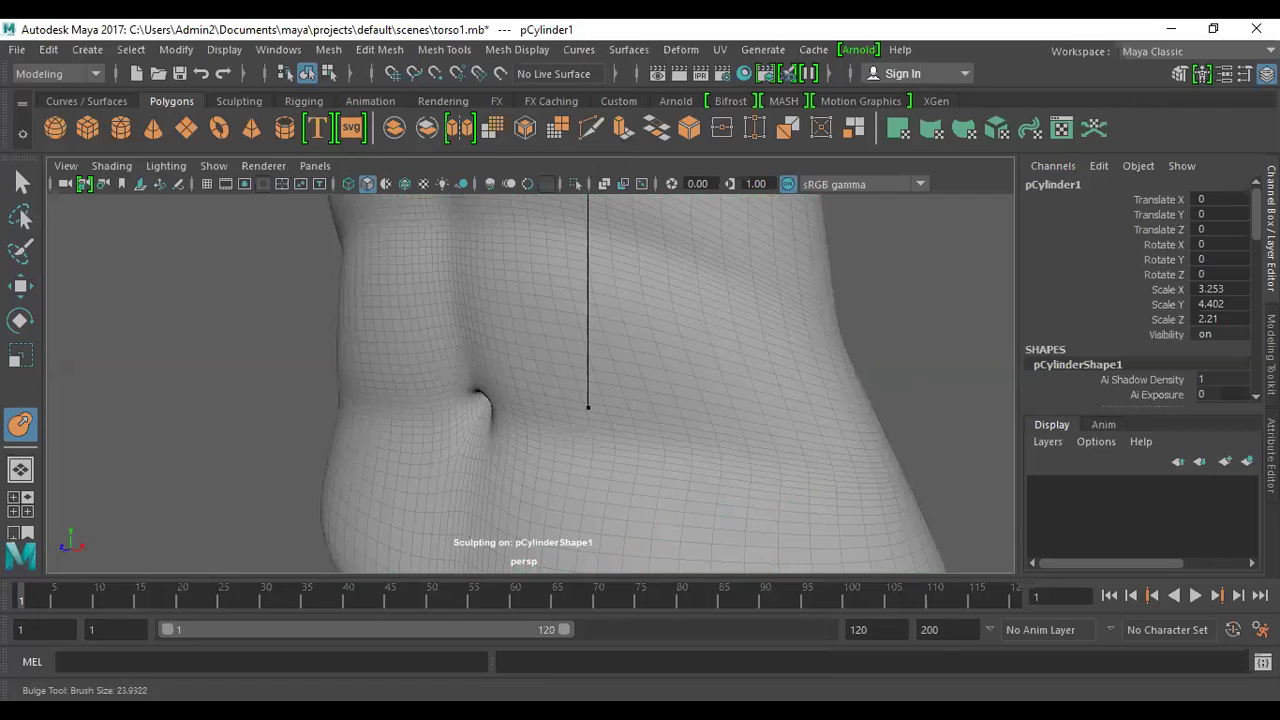
{"action": "key", "text": "b"}
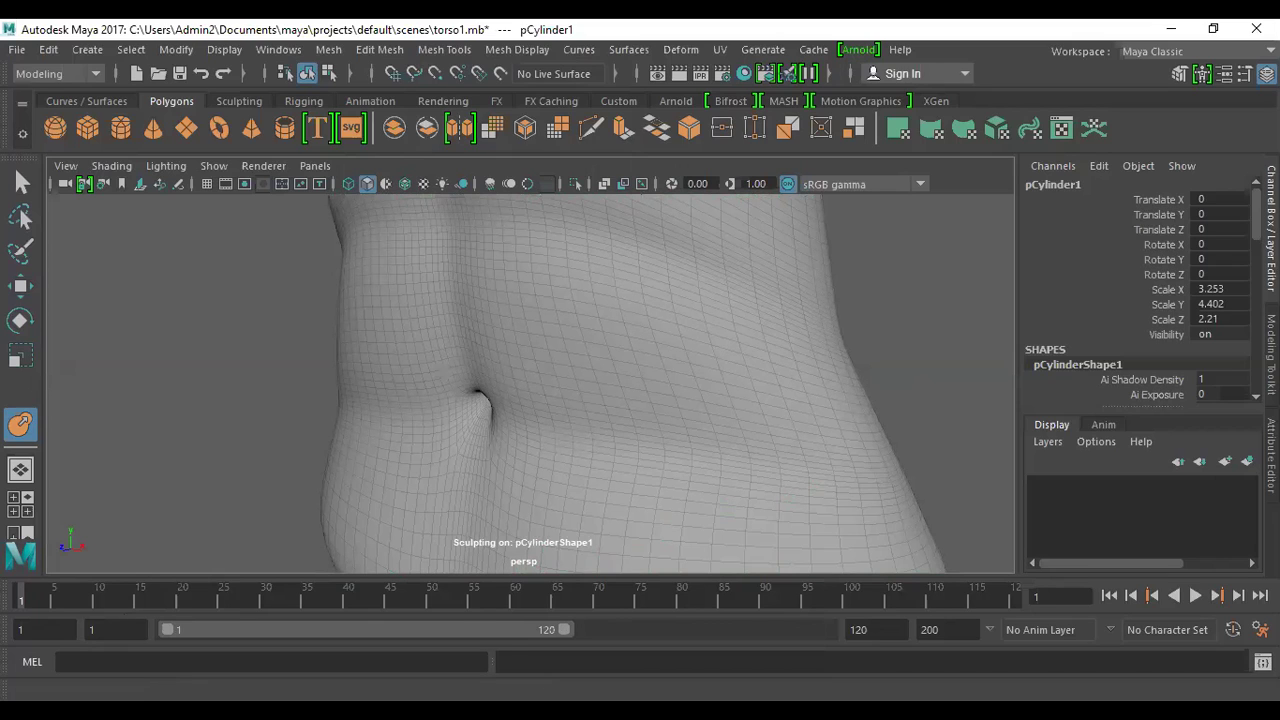
{"action": "scroll", "coordinate": [540, 374], "scroll_direction": "down", "scroll_amount": 10}
{"action": "key", "text": "b"}
{"action": "left_click_drag", "start_coordinate": [540, 374], "coordinate": [340, 374]}
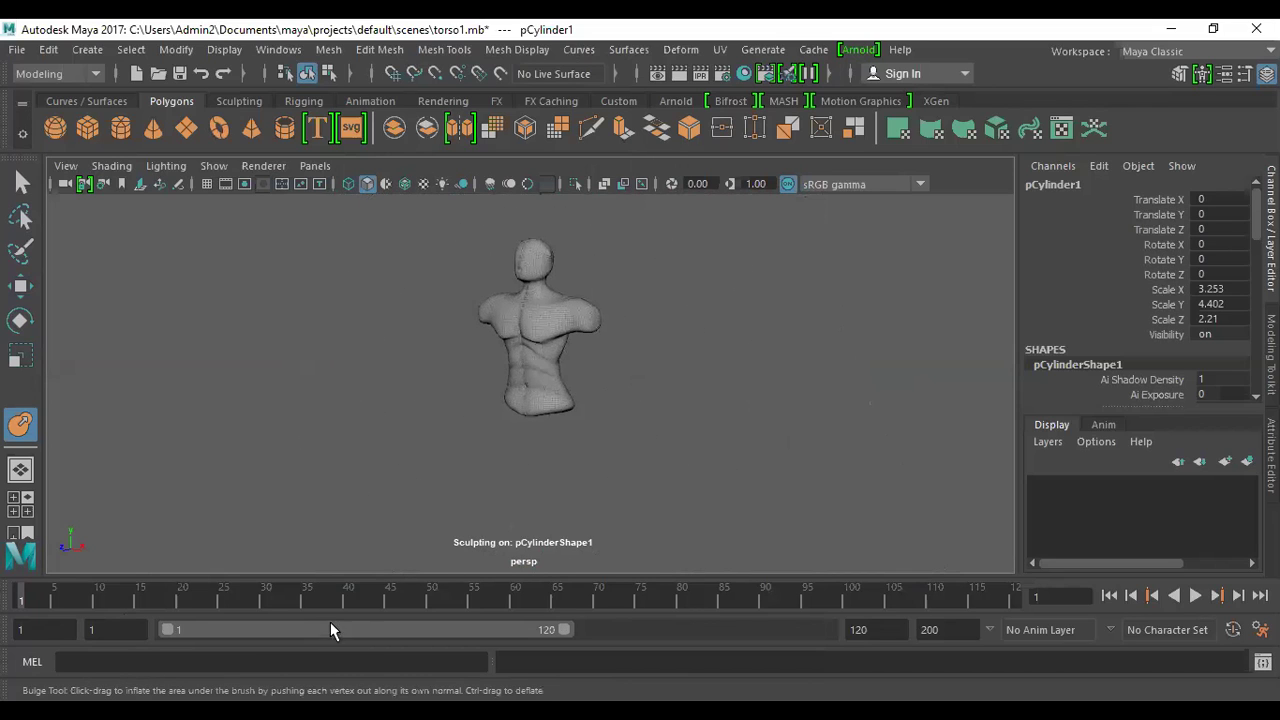
{"action": "scroll", "coordinate": [592, 369], "scroll_direction": "up", "scroll_amount": 10}
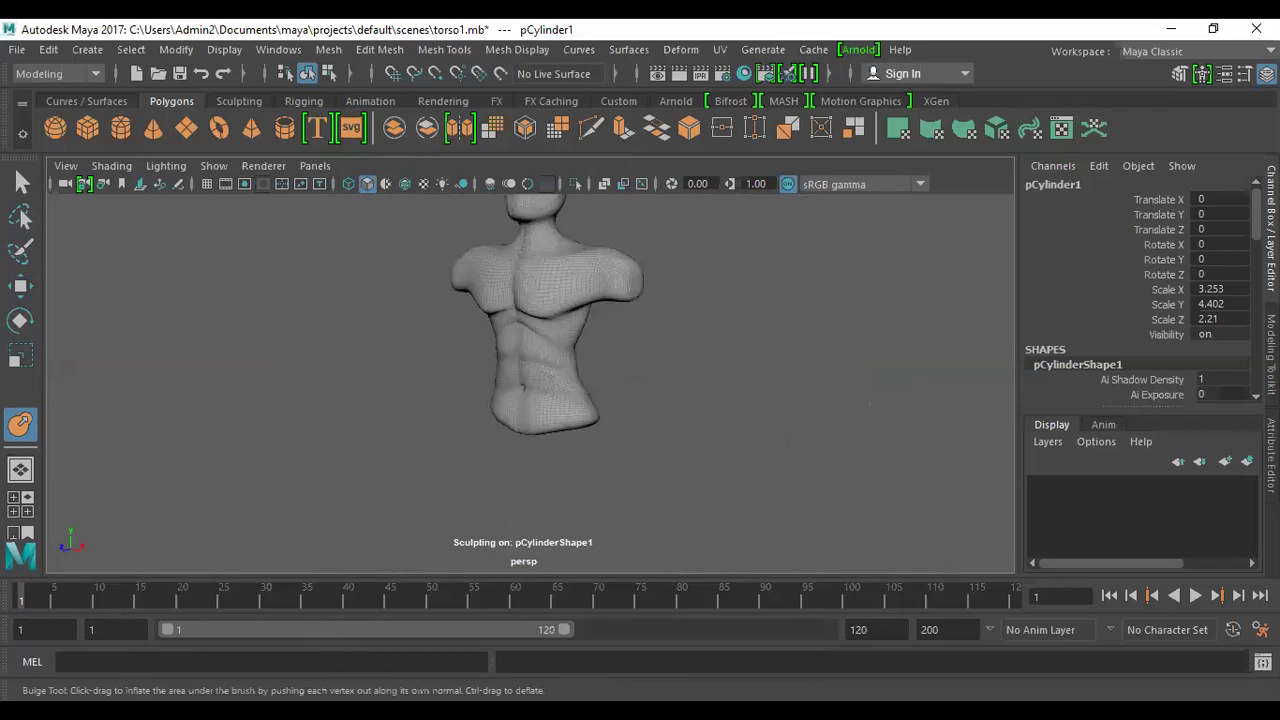
{"action": "key", "text": "b"}
{"action": "left_click_drag", "start_coordinate": [630, 378], "coordinate": [482, 378]}
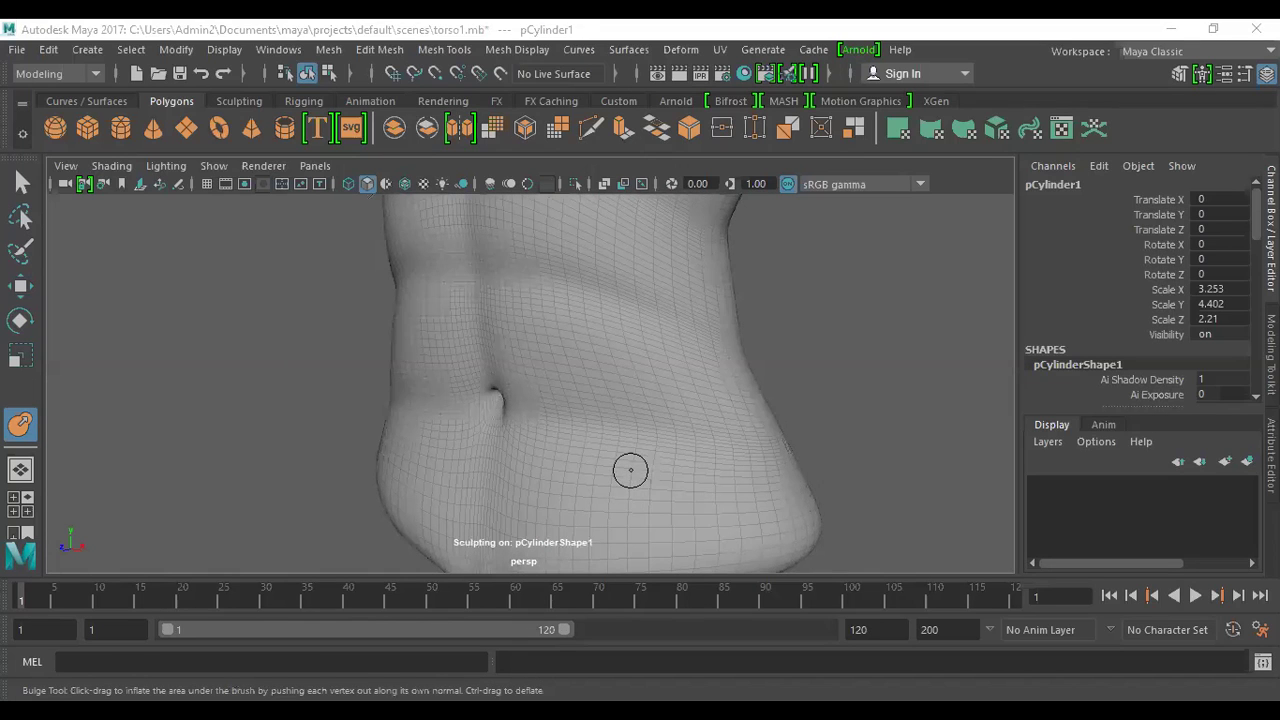
- Try a Bulge stroke on the abdomen beside the navel and undo it
{"action": "right_click_drag", "start_coordinate": [634, 454], "coordinate": [608, 420], "text": "alt"}
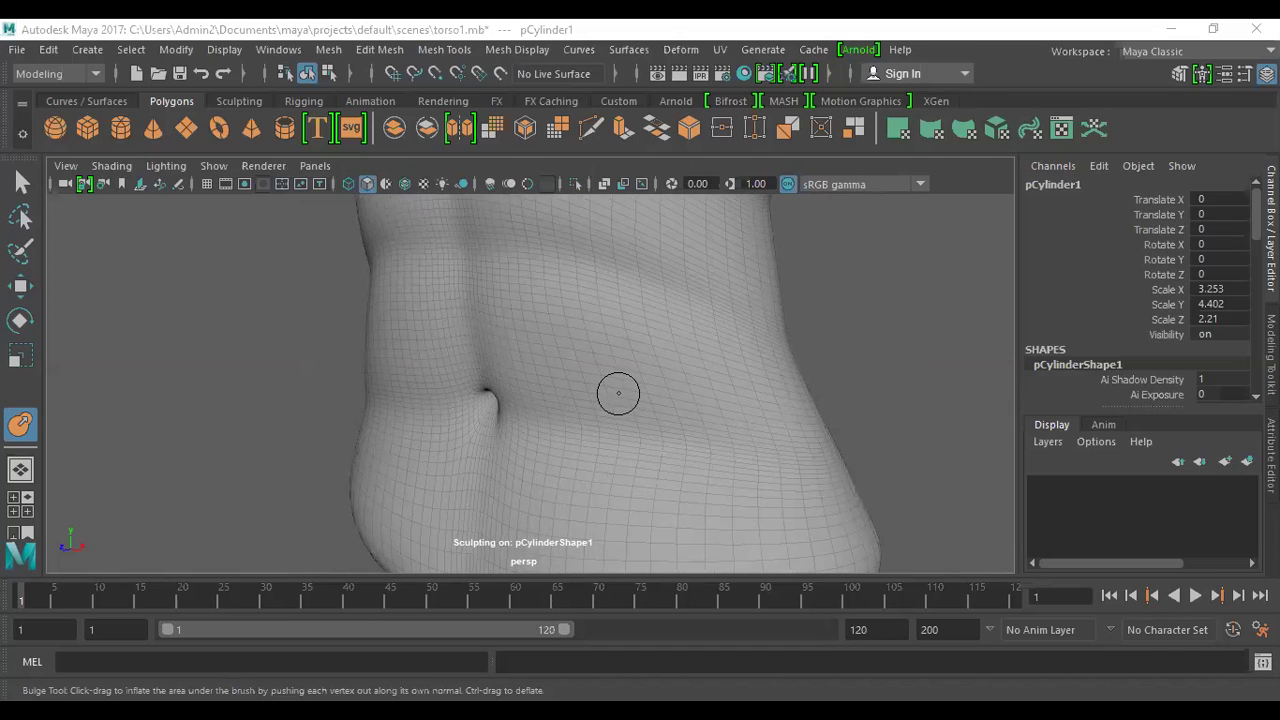
{"action": "mouse_move", "coordinate": [631, 400]}
{"action": "left_mouse_down"}
{"action": "mouse_move", "coordinate": [656, 399]}
{"action": "mouse_move", "coordinate": [672, 426]}
{"action": "mouse_move", "coordinate": [612, 418]}
{"action": "left_mouse_up"}
{"action": "key", "text": "ctrl+z"}
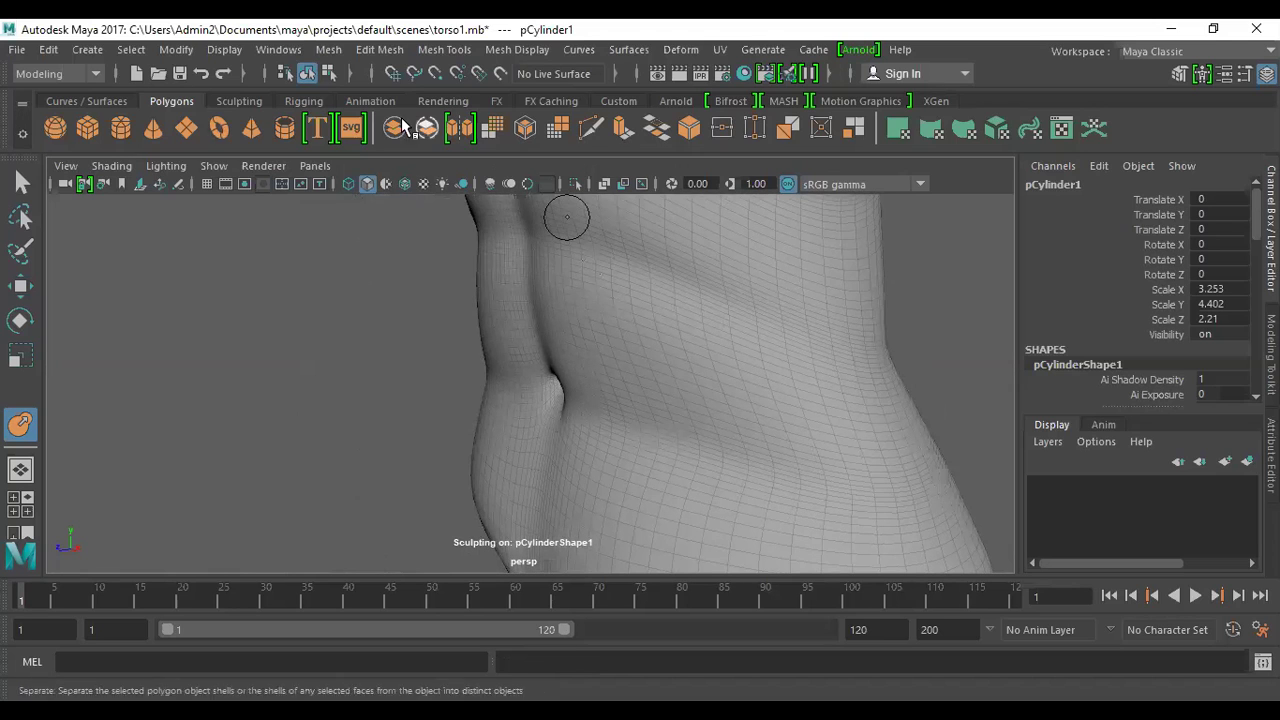
- Set the Bulge Tool's brush strength to 2 in its tool settings
{"action": "left_click", "coordinate": [428, 52]}
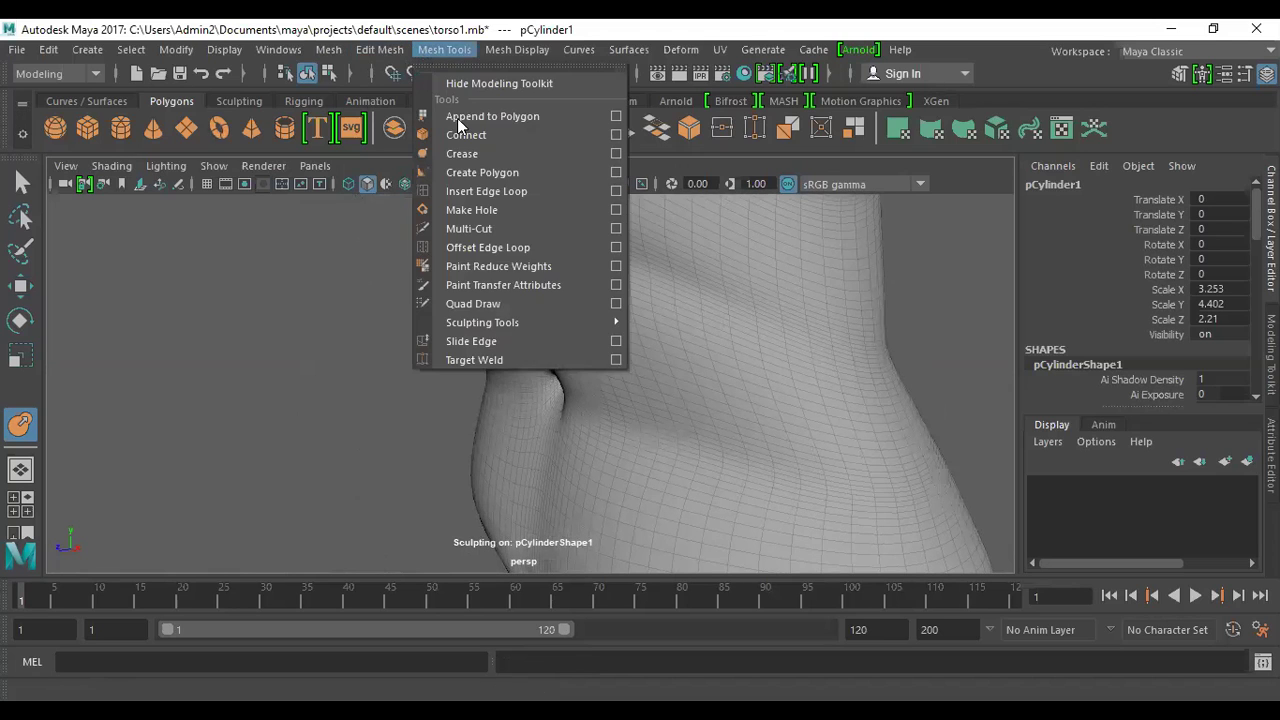
{"action": "mouse_move", "coordinate": [534, 318]}
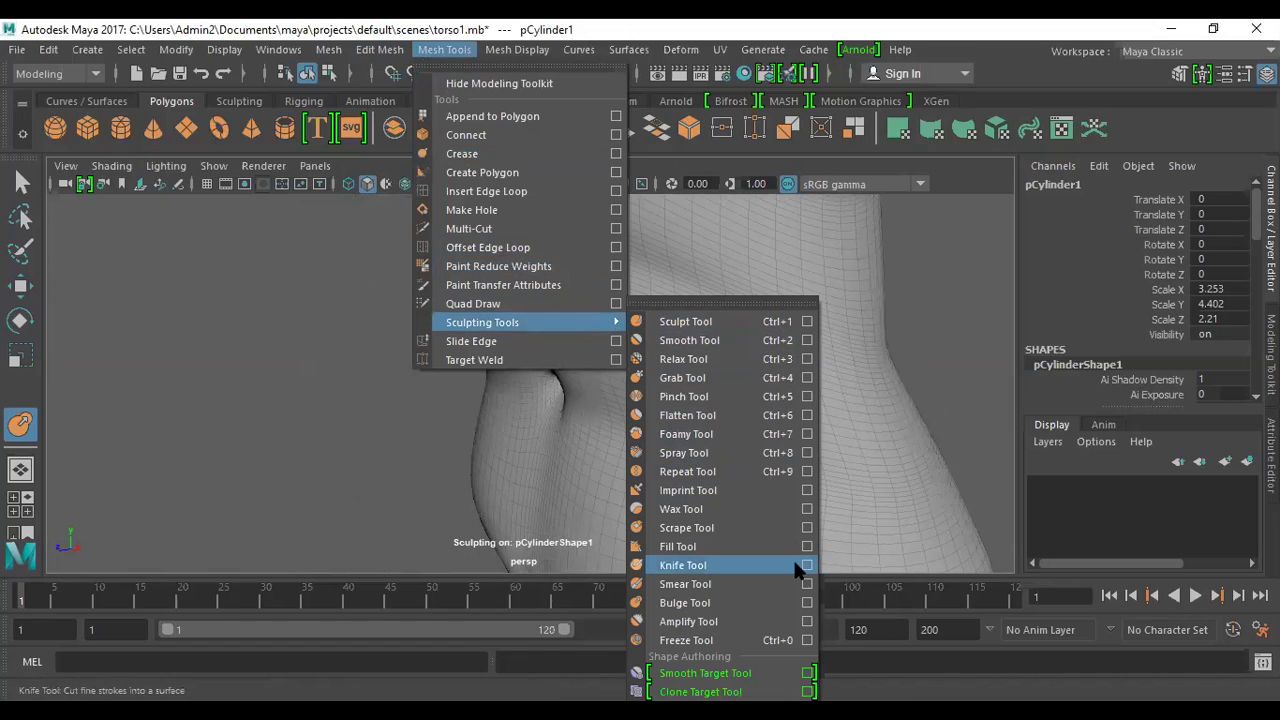
{"action": "left_click", "coordinate": [808, 603]}
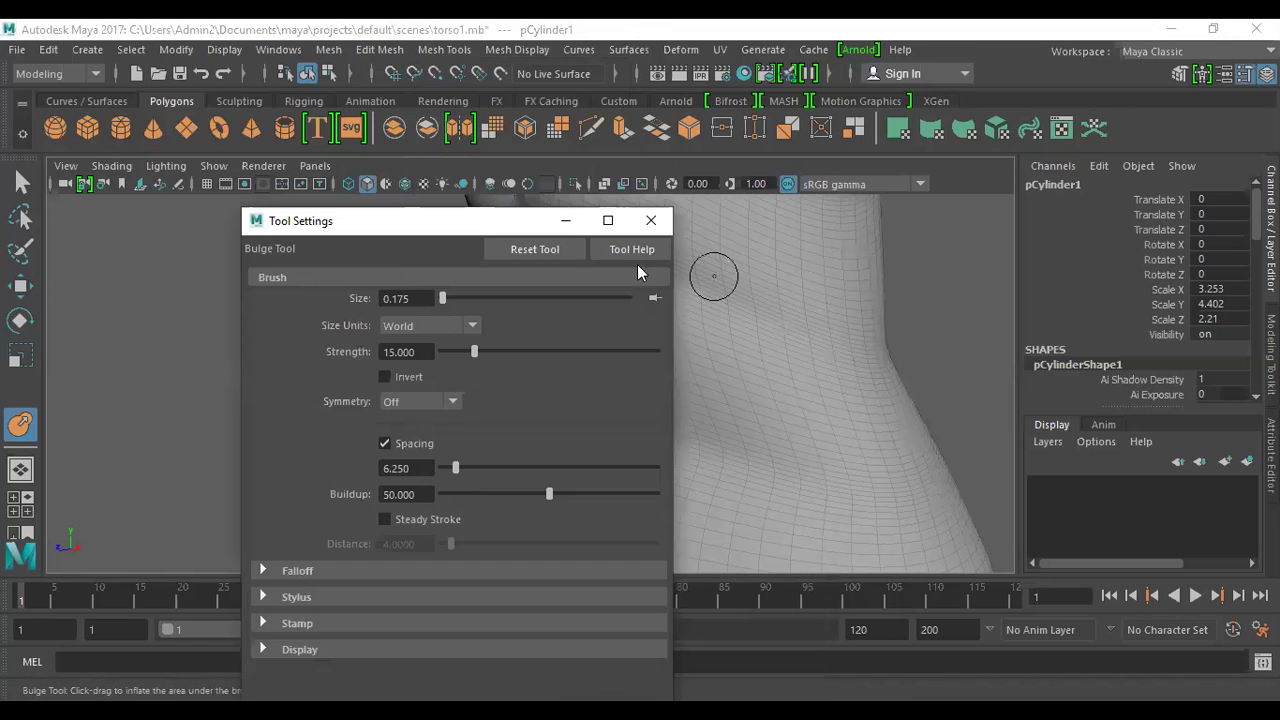
{"action": "left_click_drag", "start_coordinate": [487, 220], "coordinate": [649, 175]}
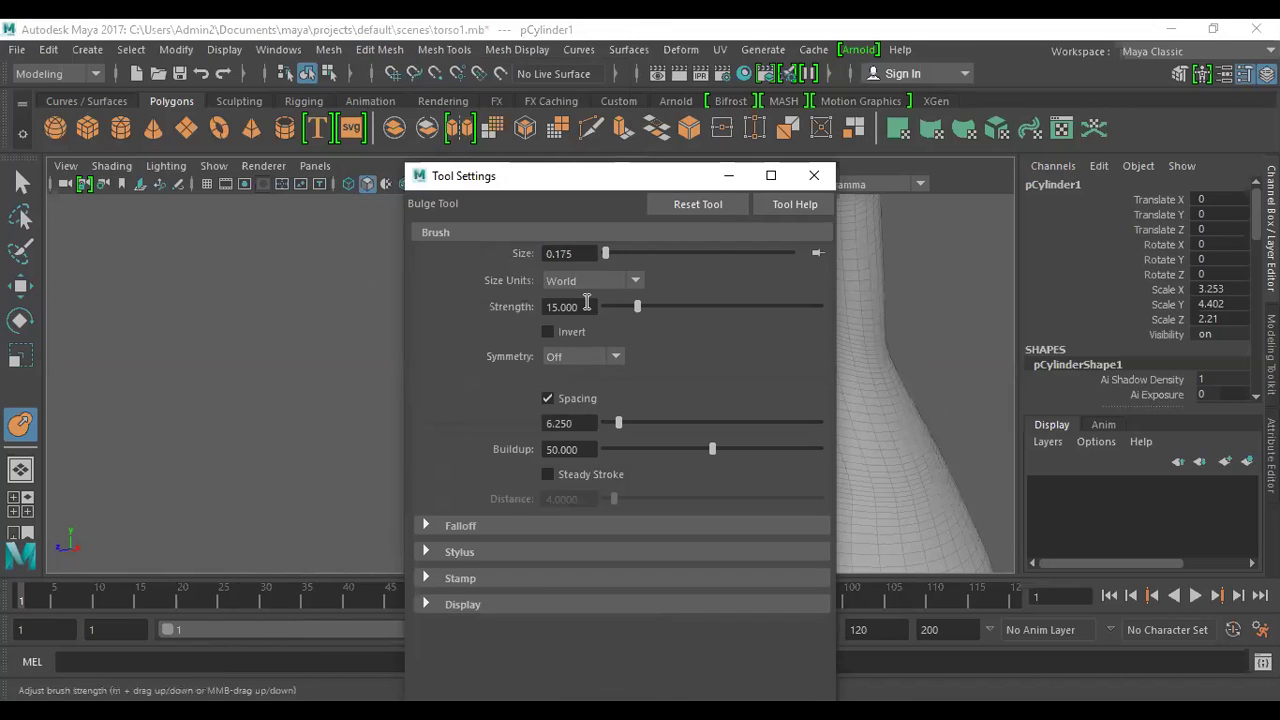
{"action": "left_click_drag", "start_coordinate": [588, 307], "coordinate": [502, 315]}
{"action": "type", "text": "2"}
{"action": "key", "text": "Return"}
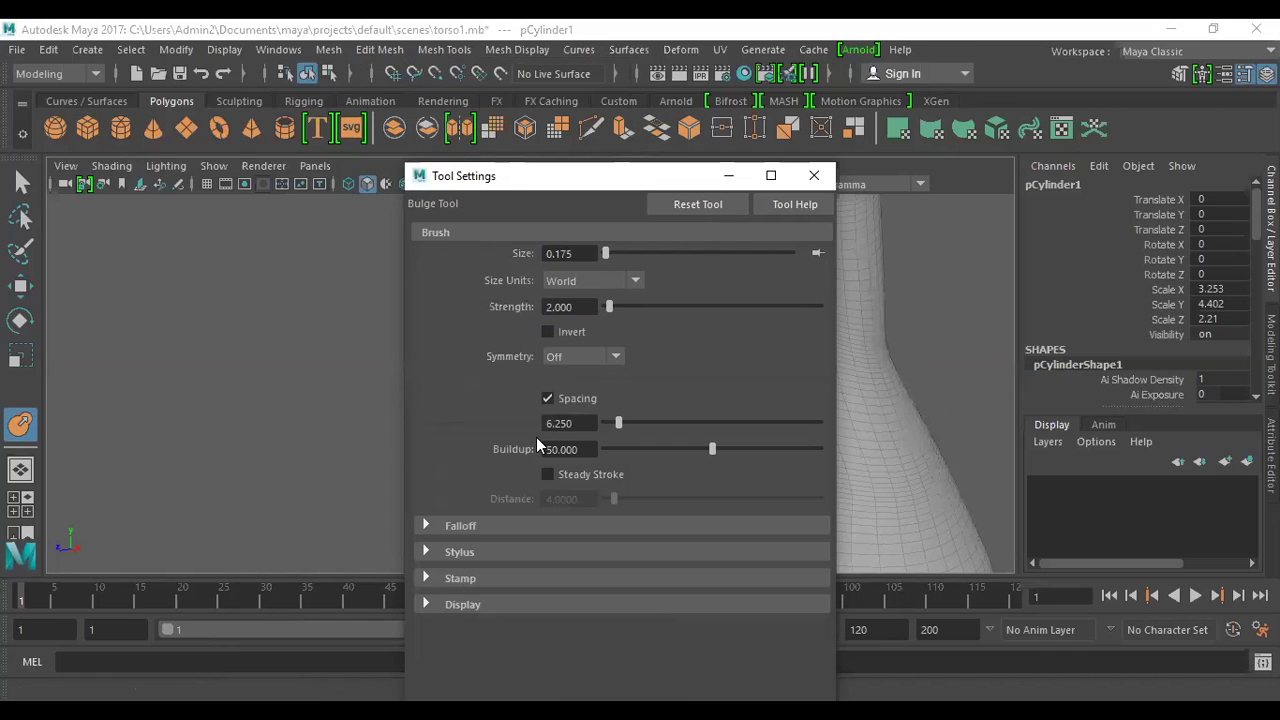
{"action": "left_click", "coordinate": [814, 176]}
- Try a Bulge stroke at strength 2 on the abdomen beside the navel and undo it
{"action": "left_click", "coordinate": [719, 399]}
{"action": "mouse_move", "coordinate": [737, 400]}
{"action": "left_mouse_down", "text": "alt"}
{"action": "mouse_move", "coordinate": [680, 384]}
{"action": "mouse_move", "coordinate": [766, 374]}
{"action": "mouse_move", "coordinate": [657, 446]}
{"action": "left_mouse_up", "text": "alt"}
{"action": "key", "text": "ctrl+z"}
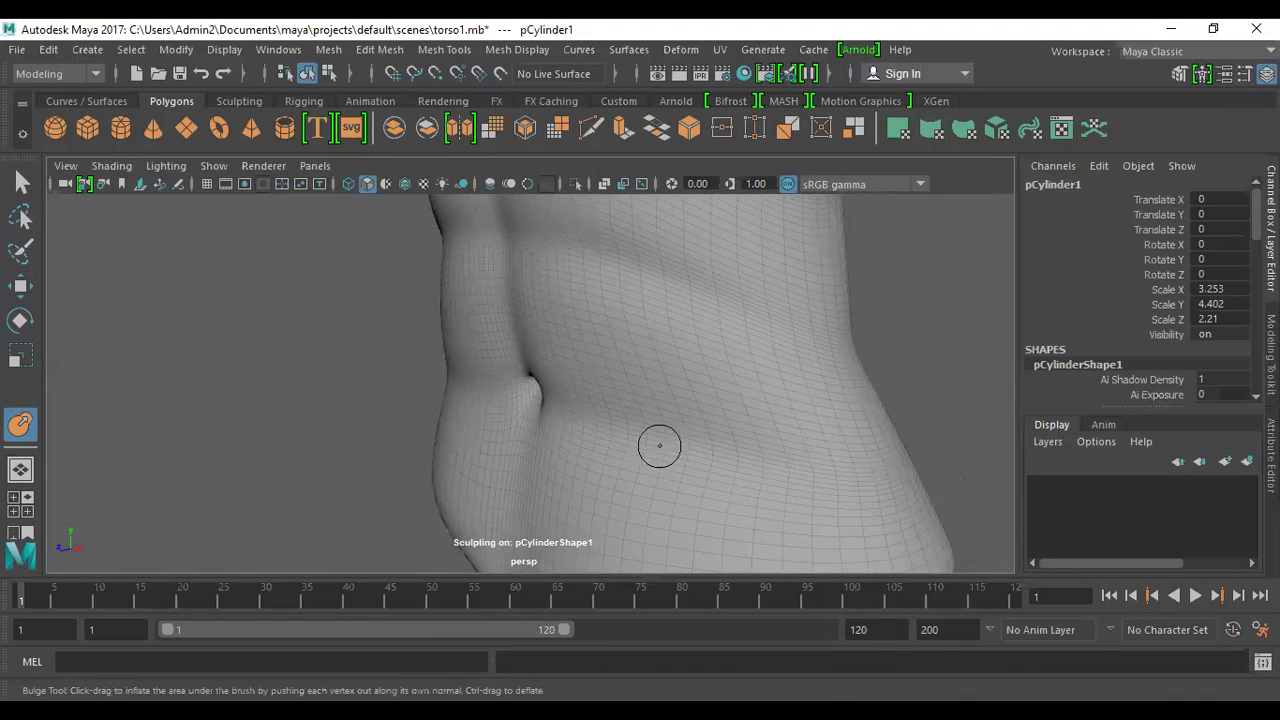
- Reduce the Bulge Tool's brush strength to 0.3
{"action": "left_click", "coordinate": [462, 57]}
{"action": "mouse_move", "coordinate": [612, 325]}
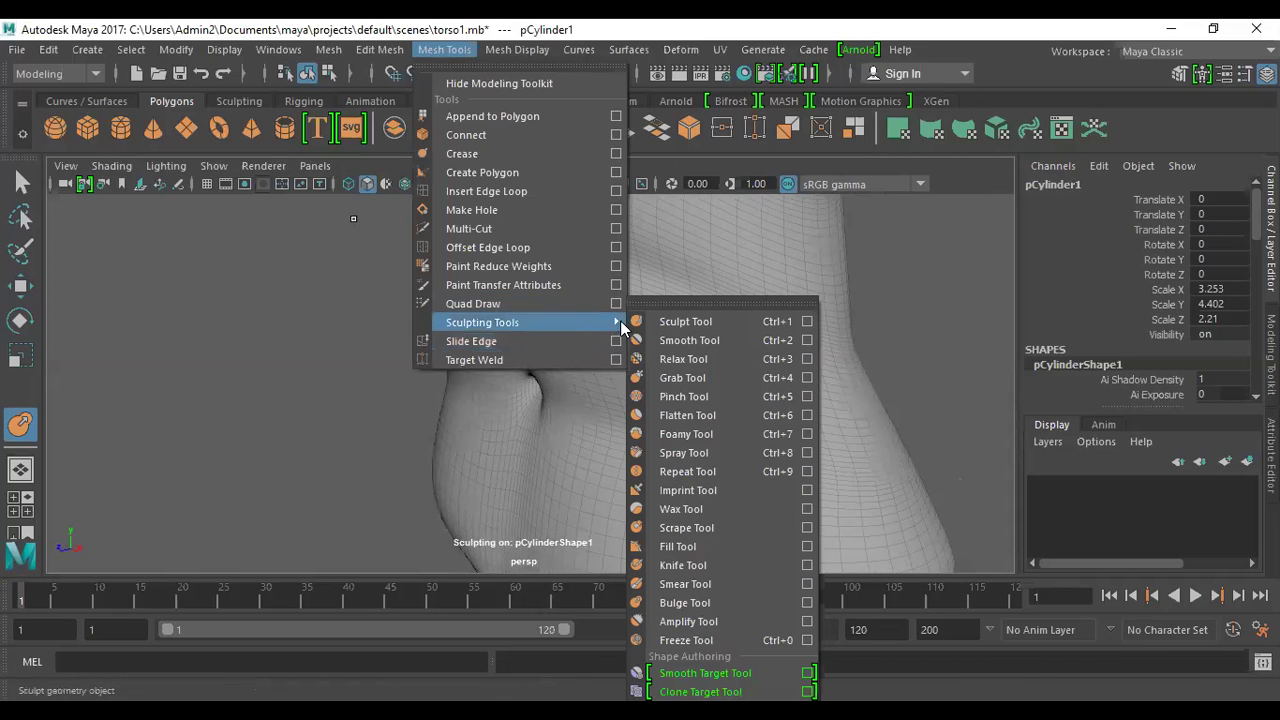
{"action": "left_click", "coordinate": [806, 608]}
{"action": "left_click_drag", "start_coordinate": [531, 341], "coordinate": [499, 335]}
{"action": "type", "text": ".3"}
{"action": "key", "text": "Return"}
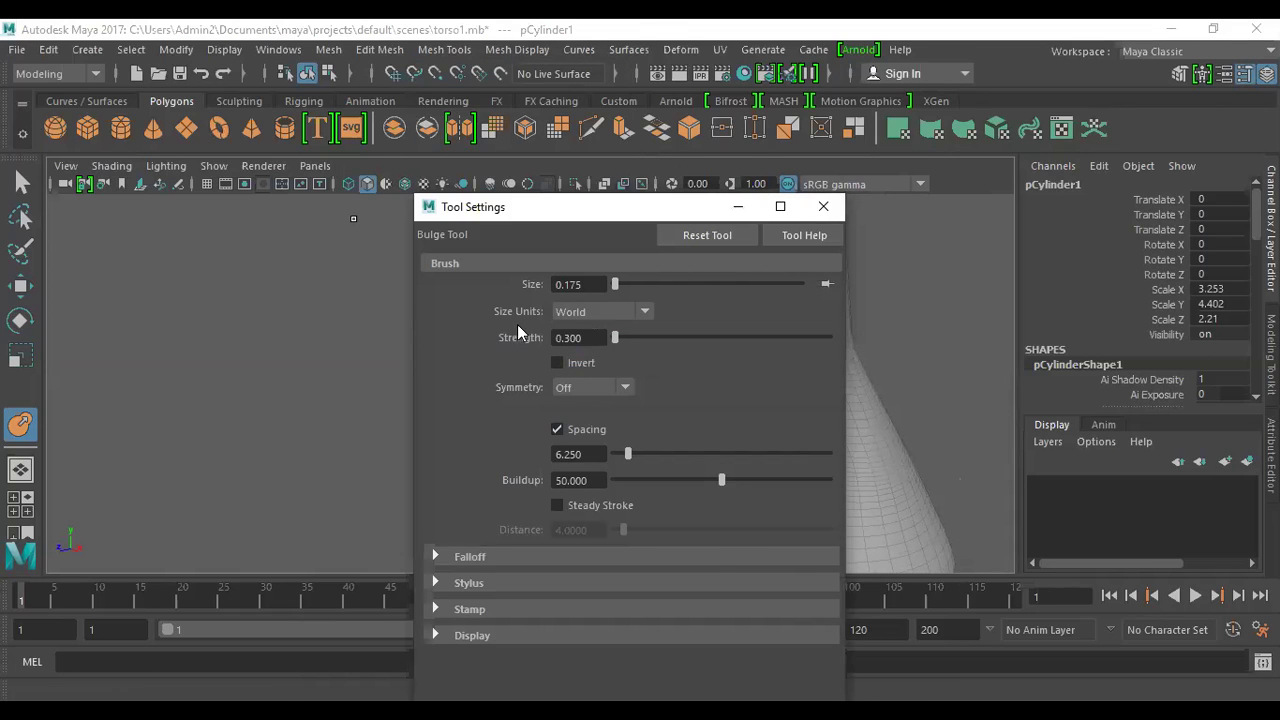
{"action": "left_click", "coordinate": [823, 206]}
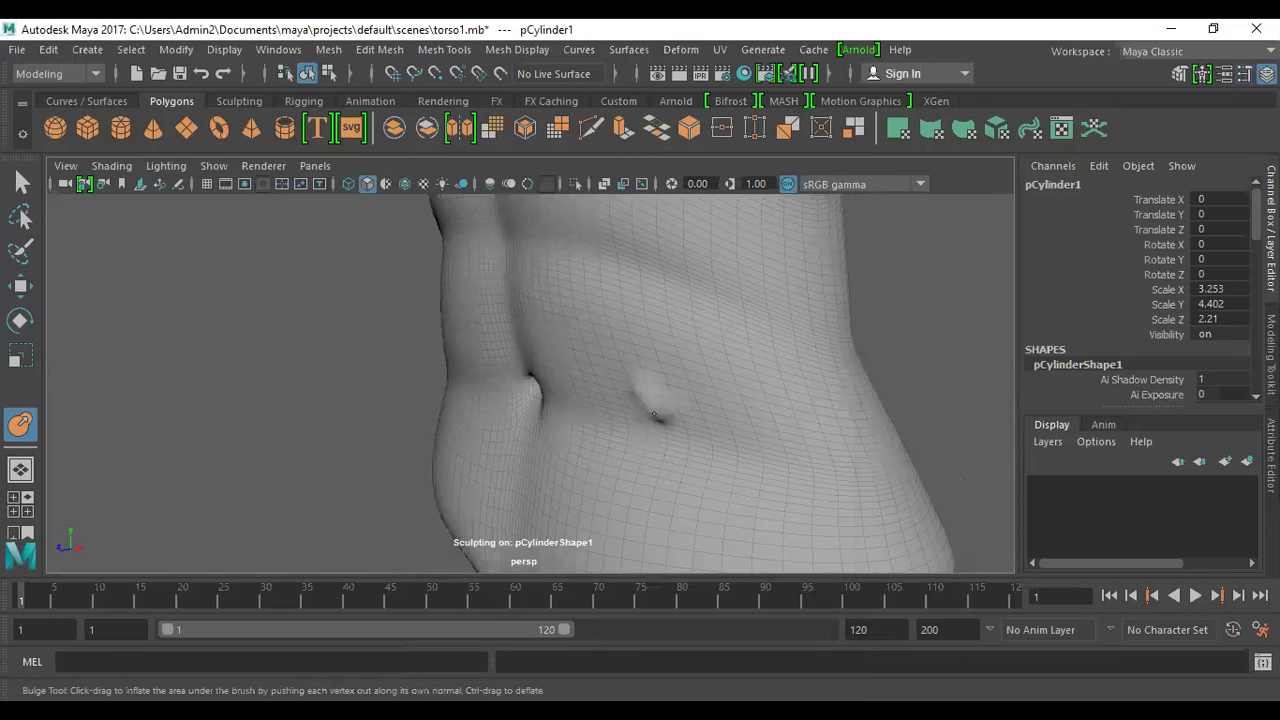
- Test a short Bulge stroke at strength 0.3 on the abdomen beside the navel and undo it
{"action": "mouse_move", "coordinate": [711, 431]}
{"action": "left_mouse_down", "text": "alt"}
{"action": "mouse_move", "coordinate": [591, 443]}
{"action": "mouse_move", "coordinate": [554, 408]}
{"action": "mouse_move", "coordinate": [824, 397]}
{"action": "mouse_move", "coordinate": [806, 471]}
{"action": "mouse_move", "coordinate": [723, 414]}
{"action": "left_mouse_up", "text": "alt"}
{"action": "key", "text": "ctrl+z"}
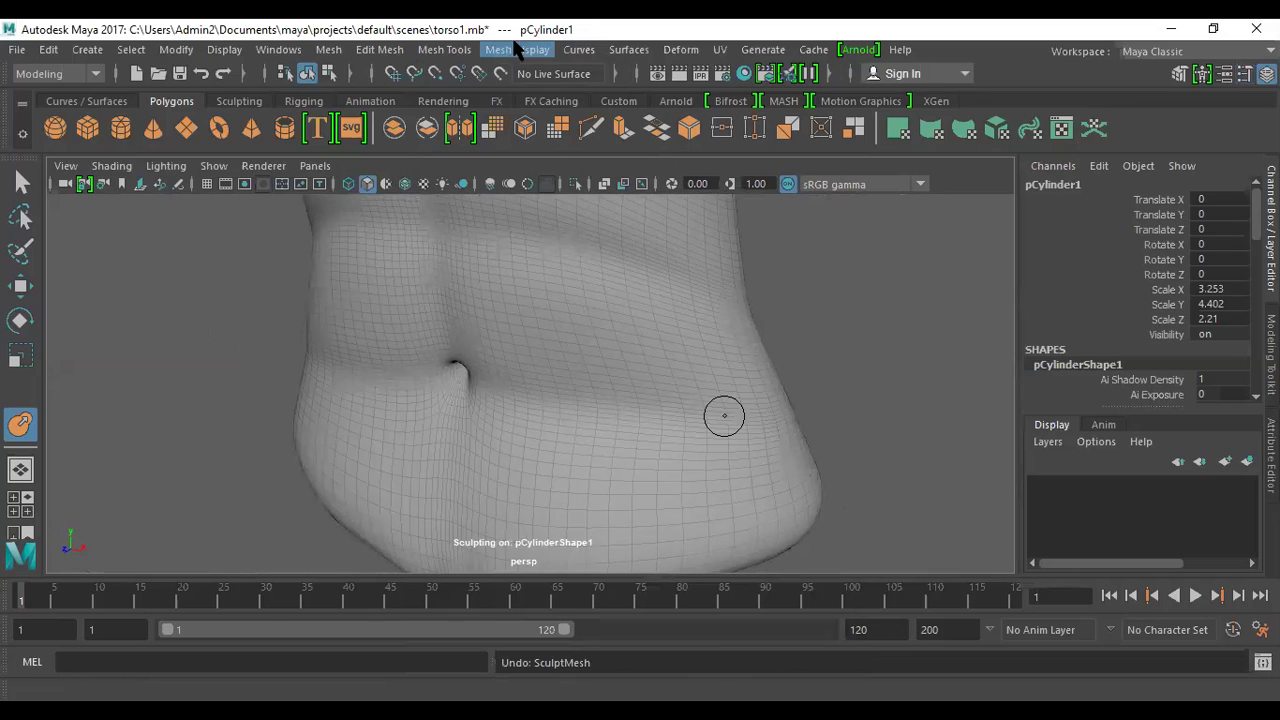
- Open the Bulge Tool's settings for adjusting the brush
{"action": "left_click", "coordinate": [444, 49]}
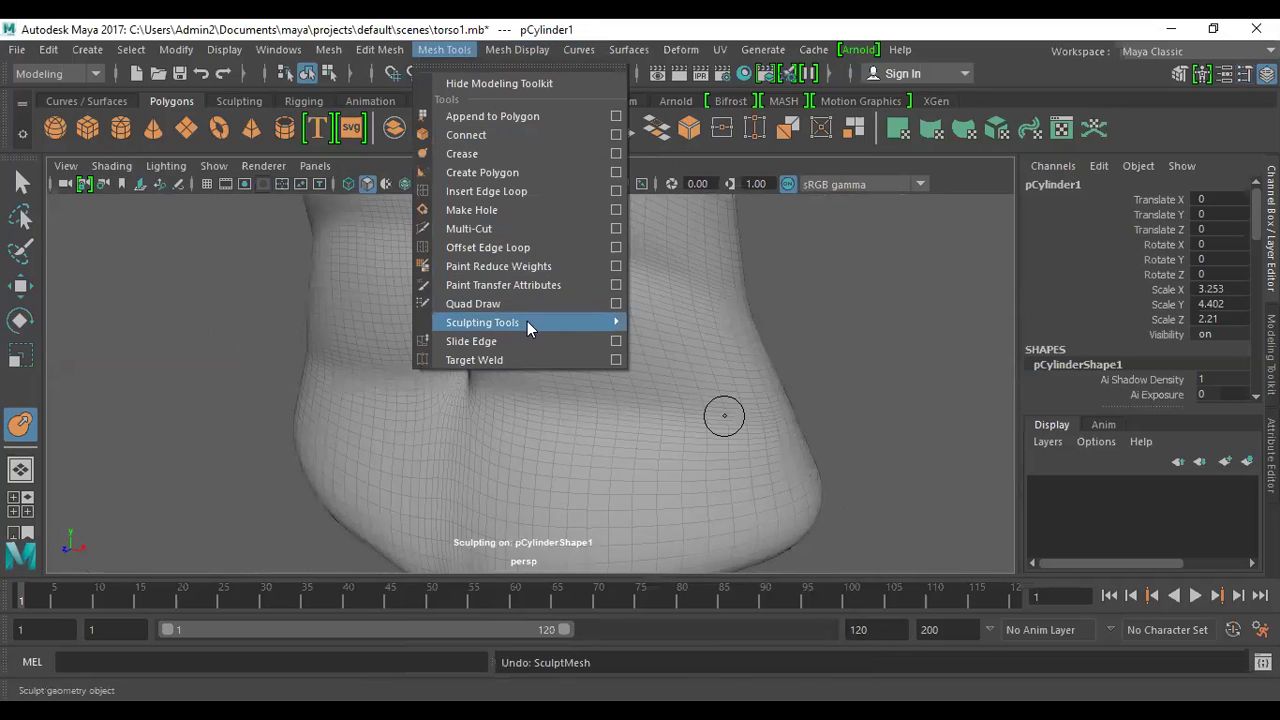
{"action": "mouse_move", "coordinate": [527, 321]}
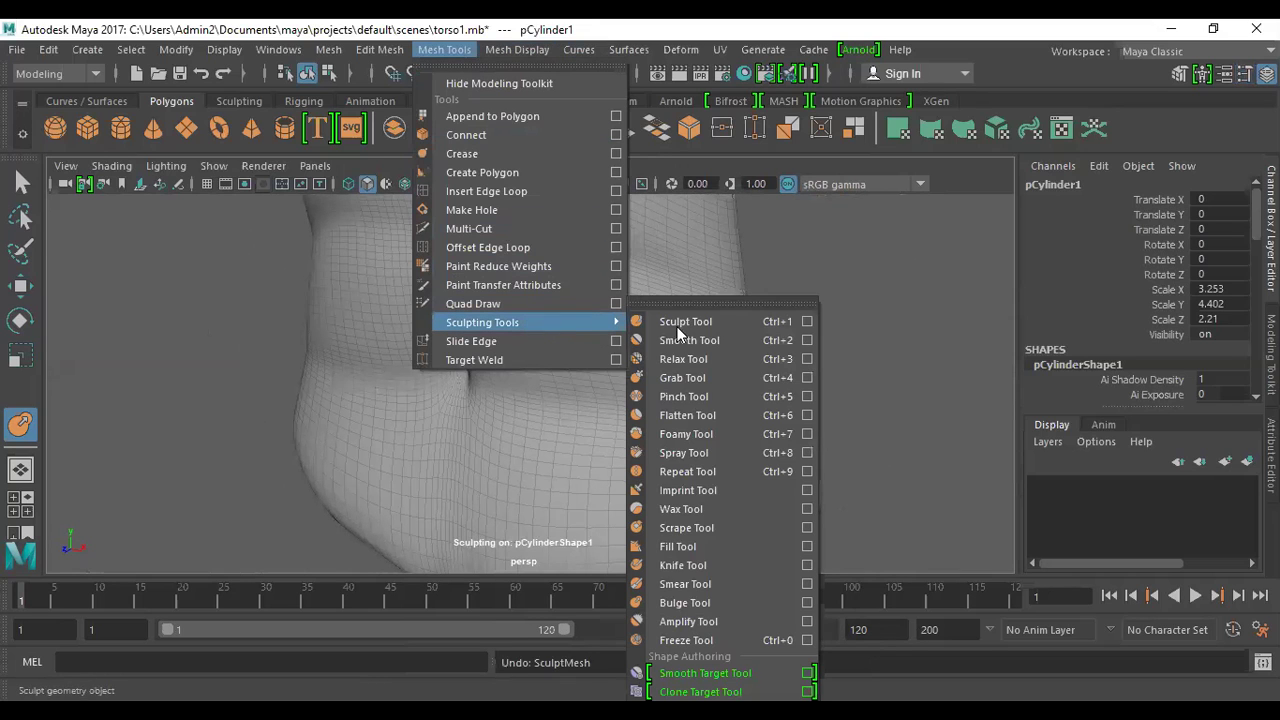
{"action": "left_click", "coordinate": [806, 603]}
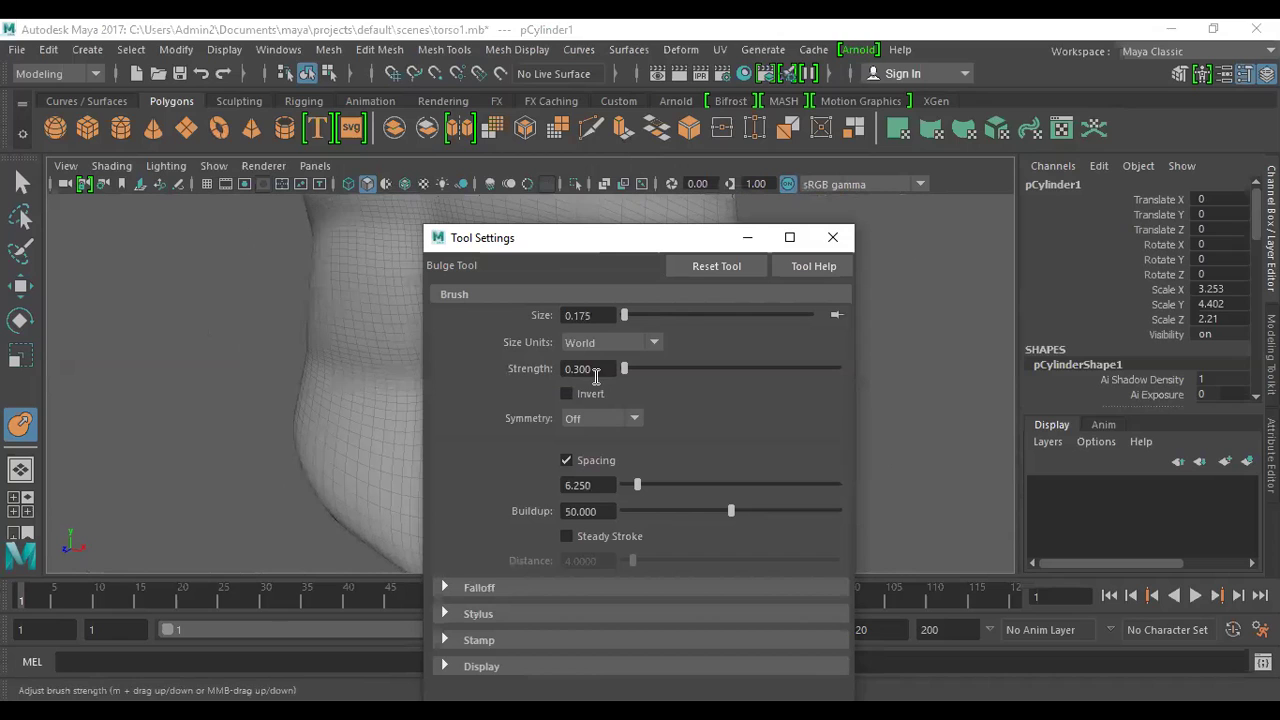
- Set the Grab Tool's brush strength to about 10.573
{"action": "left_click", "coordinate": [833, 237]}
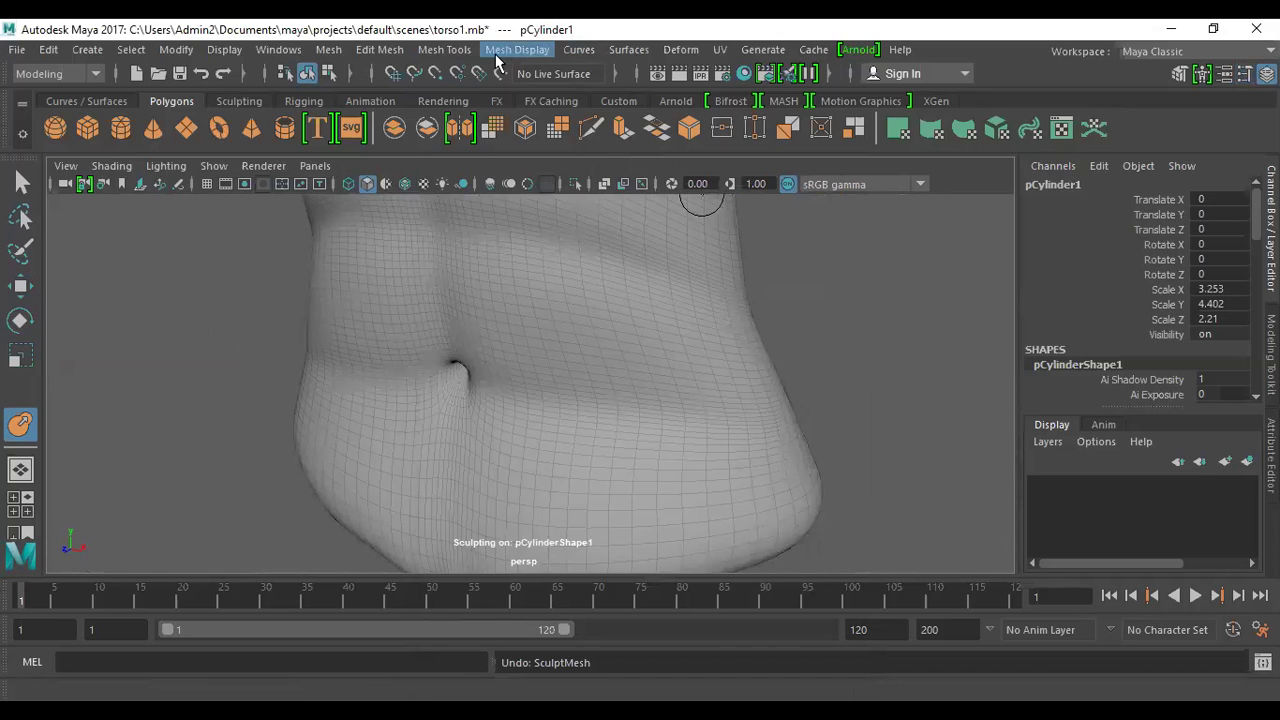
{"action": "left_click", "coordinate": [444, 49]}
{"action": "mouse_move", "coordinate": [530, 321]}
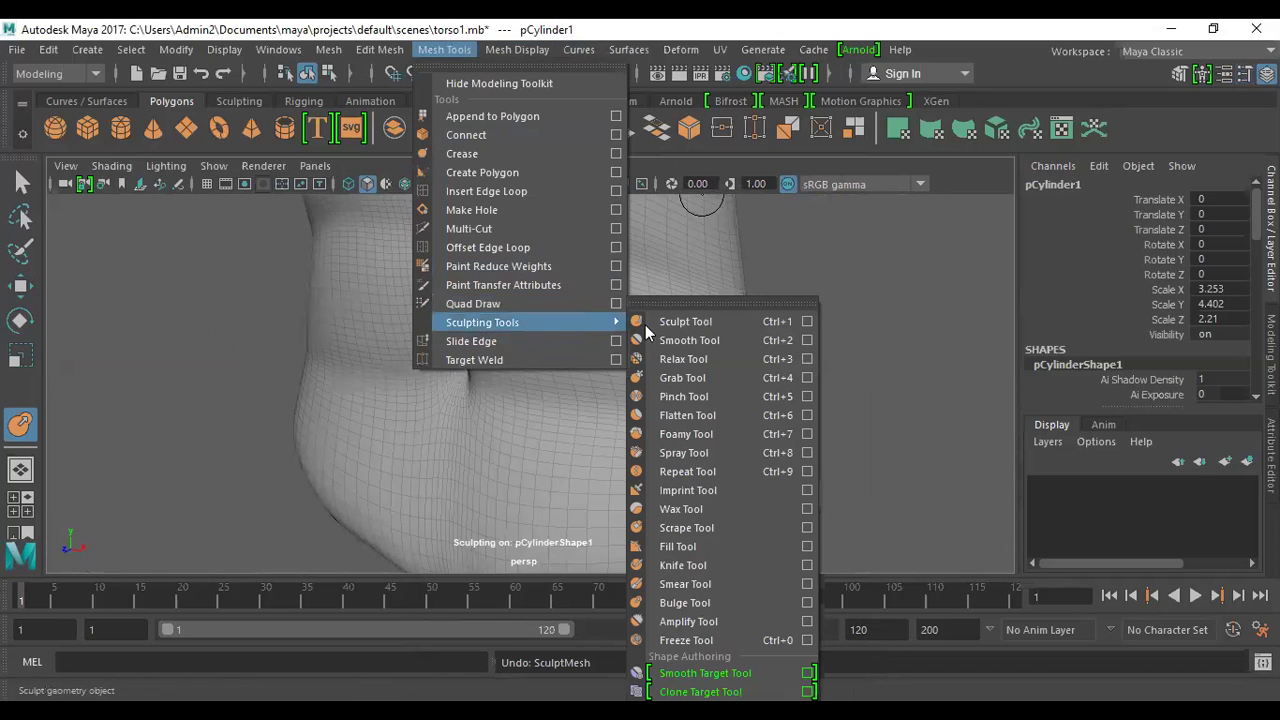
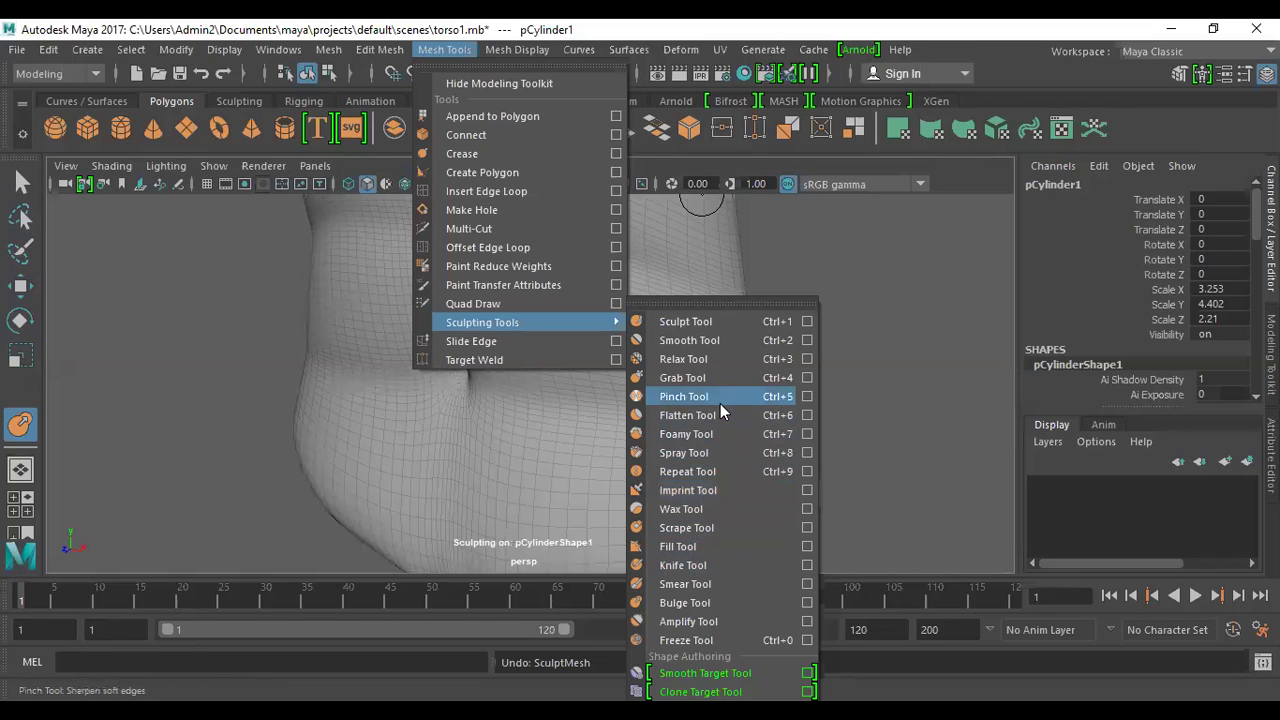
{"action": "left_click", "coordinate": [807, 377]}
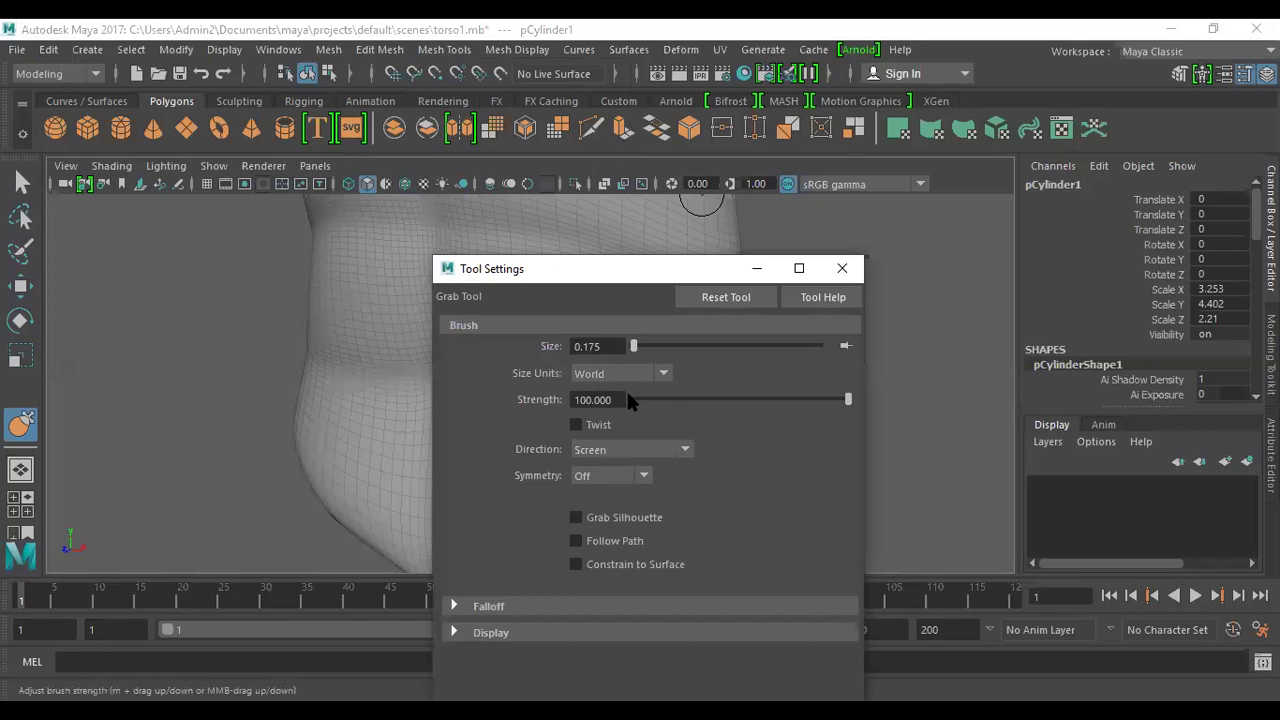
{"action": "mouse_move", "coordinate": [666, 399]}
{"action": "left_mouse_down"}
{"action": "mouse_move", "coordinate": [607, 399]}
{"action": "mouse_move", "coordinate": [667, 403]}
{"action": "mouse_move", "coordinate": [657, 407]}
{"action": "left_mouse_up"}
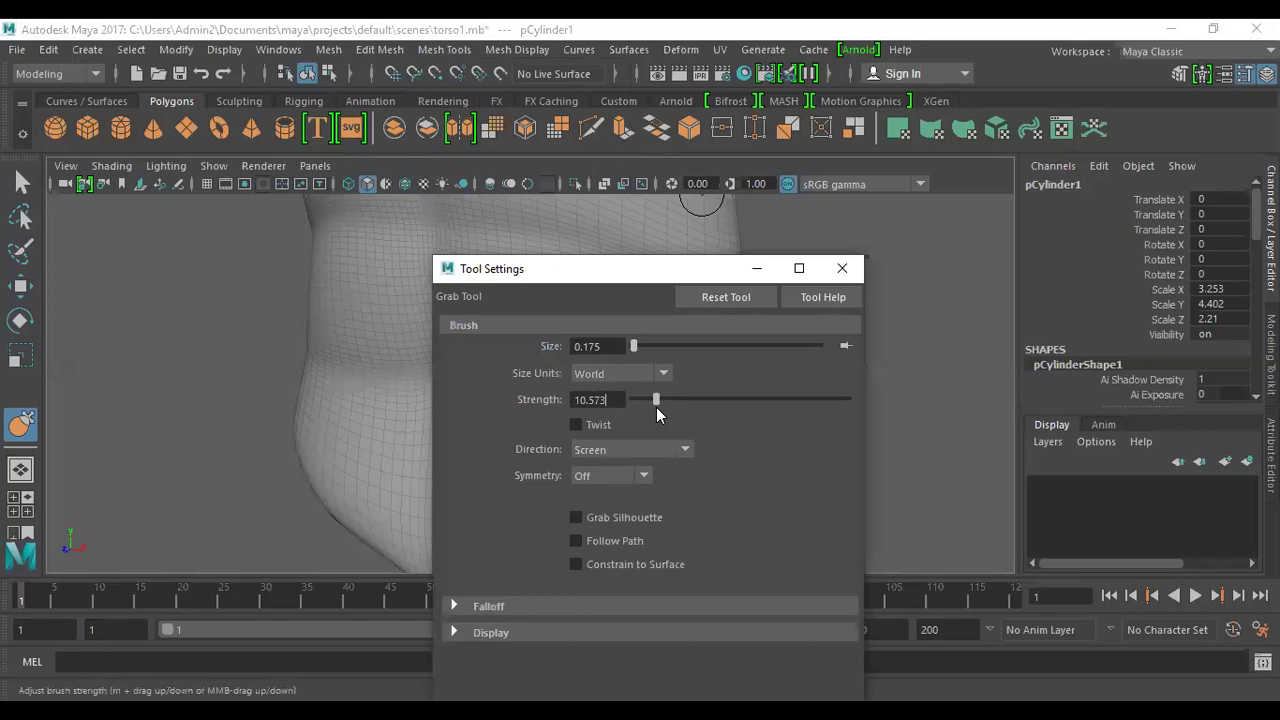
{"action": "left_click", "coordinate": [843, 268]}
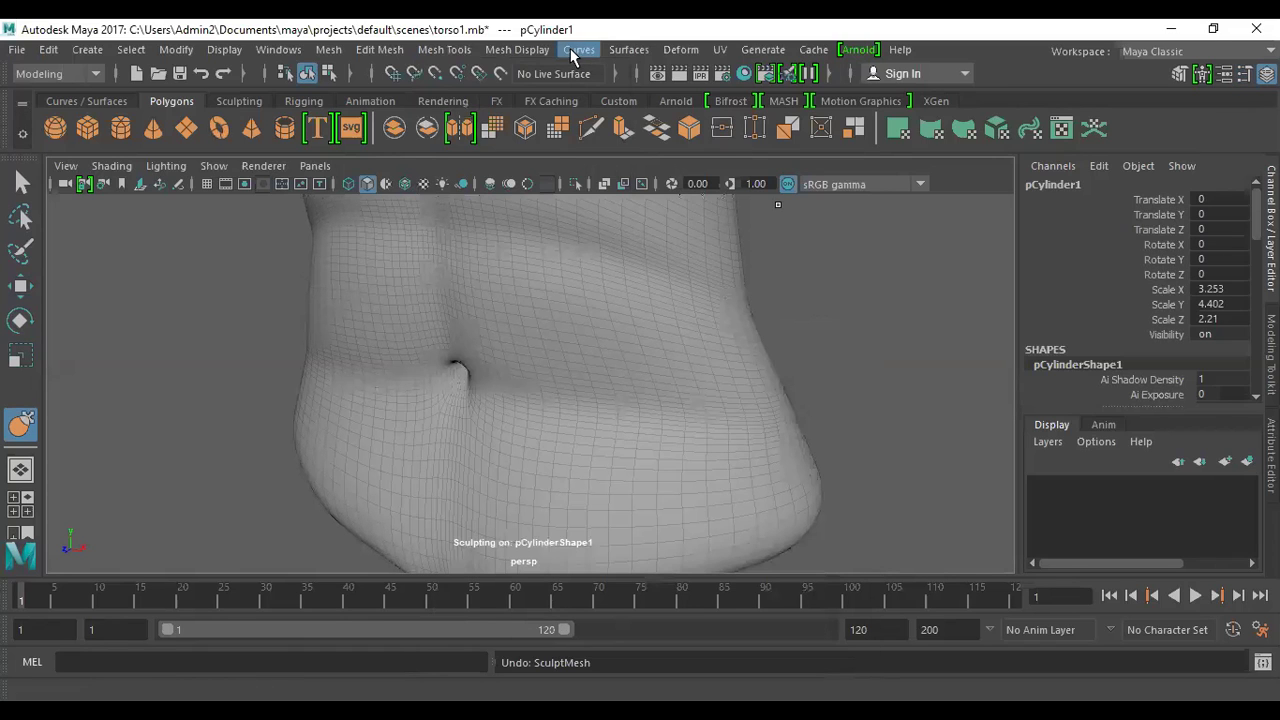
- Switch to the Knife sculpting tool and set its brush strength to 0.3
{"action": "left_click", "coordinate": [458, 55]}
{"action": "mouse_move", "coordinate": [486, 322]}
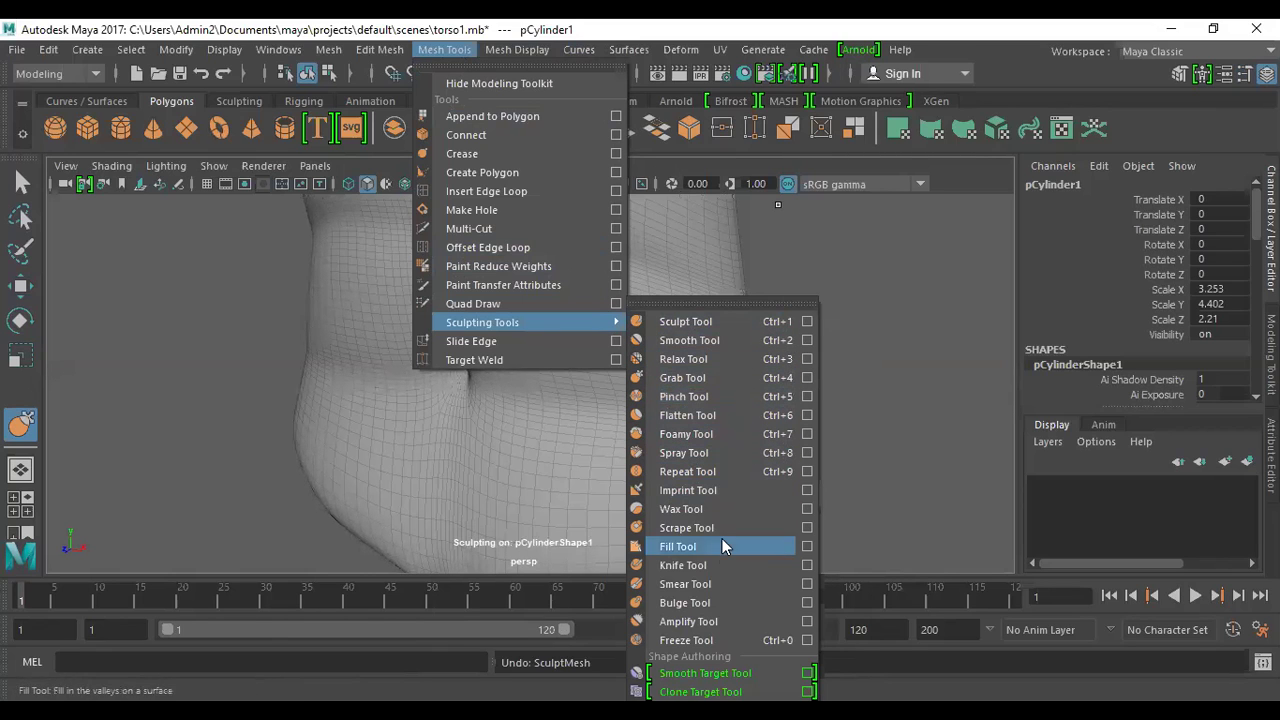
{"action": "left_click", "coordinate": [808, 567]}
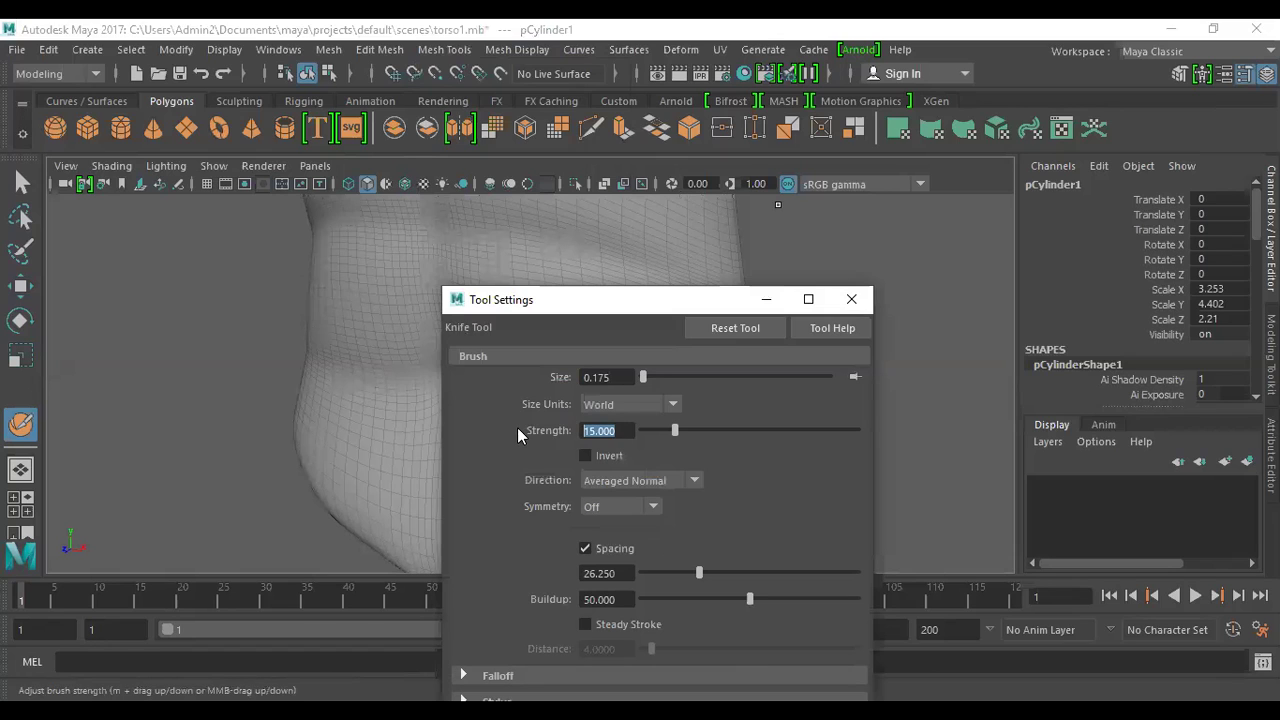
{"action": "type", "text": ".3"}
{"action": "key", "text": "Return"}
{"action": "left_click", "coordinate": [864, 303]}
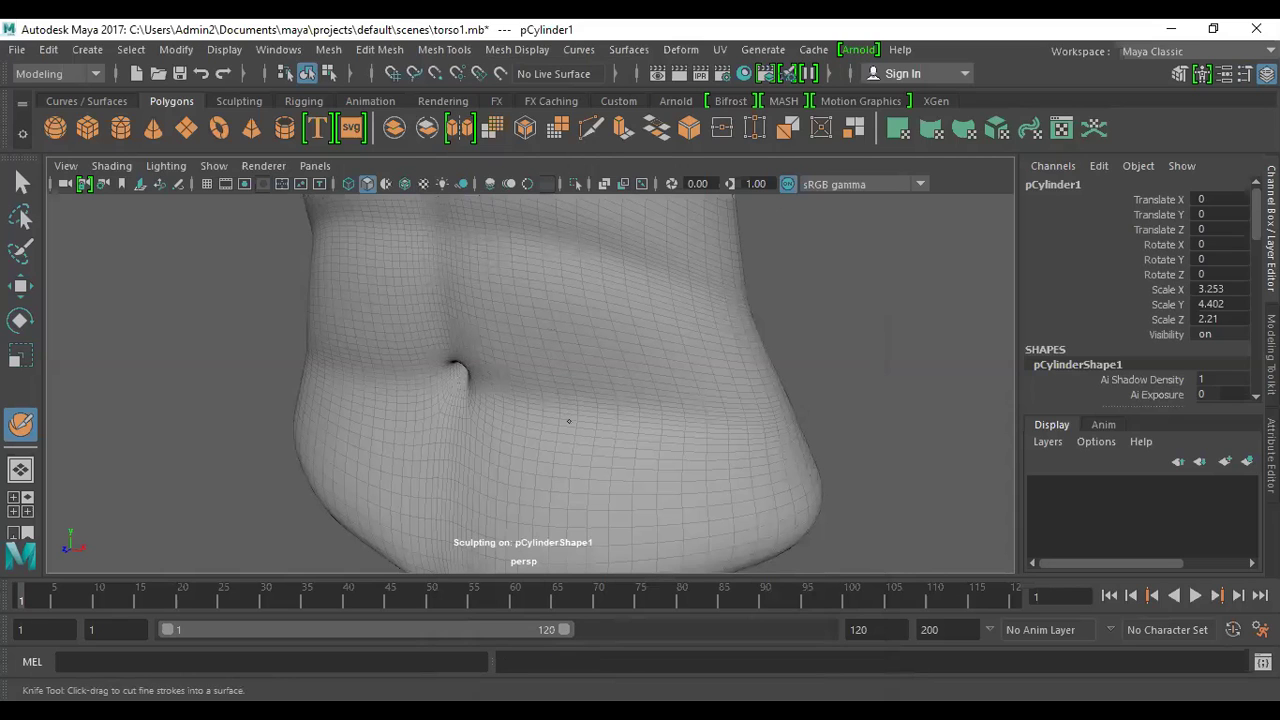
- Review the Knife Tool's brush strength and examine the sculpted torso's abdomen and sides from several angles
{"action": "mouse_move", "coordinate": [637, 372]}
{"action": "left_mouse_down", "text": "alt"}
{"action": "mouse_move", "coordinate": [537, 400]}
{"action": "mouse_move", "coordinate": [694, 394]}
{"action": "left_mouse_up", "text": "alt"}
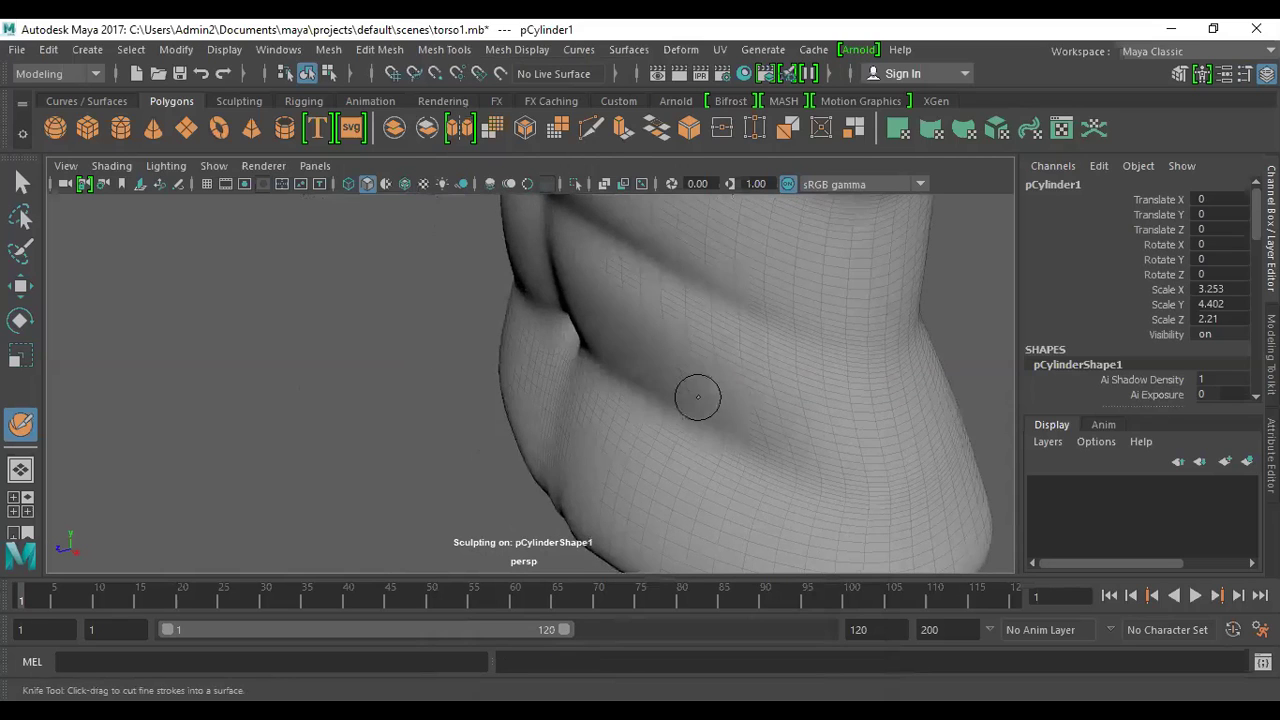
{"action": "left_click", "coordinate": [435, 52]}
{"action": "mouse_move", "coordinate": [515, 321]}
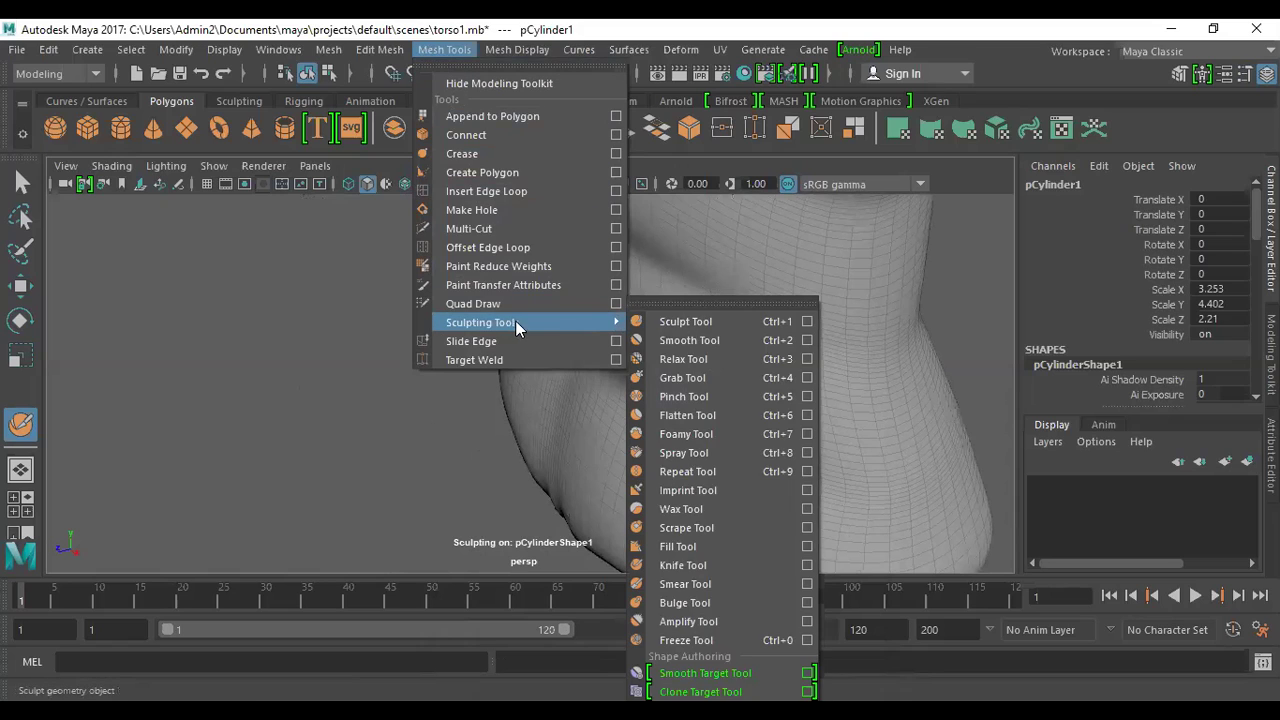
{"action": "left_click", "coordinate": [806, 566]}
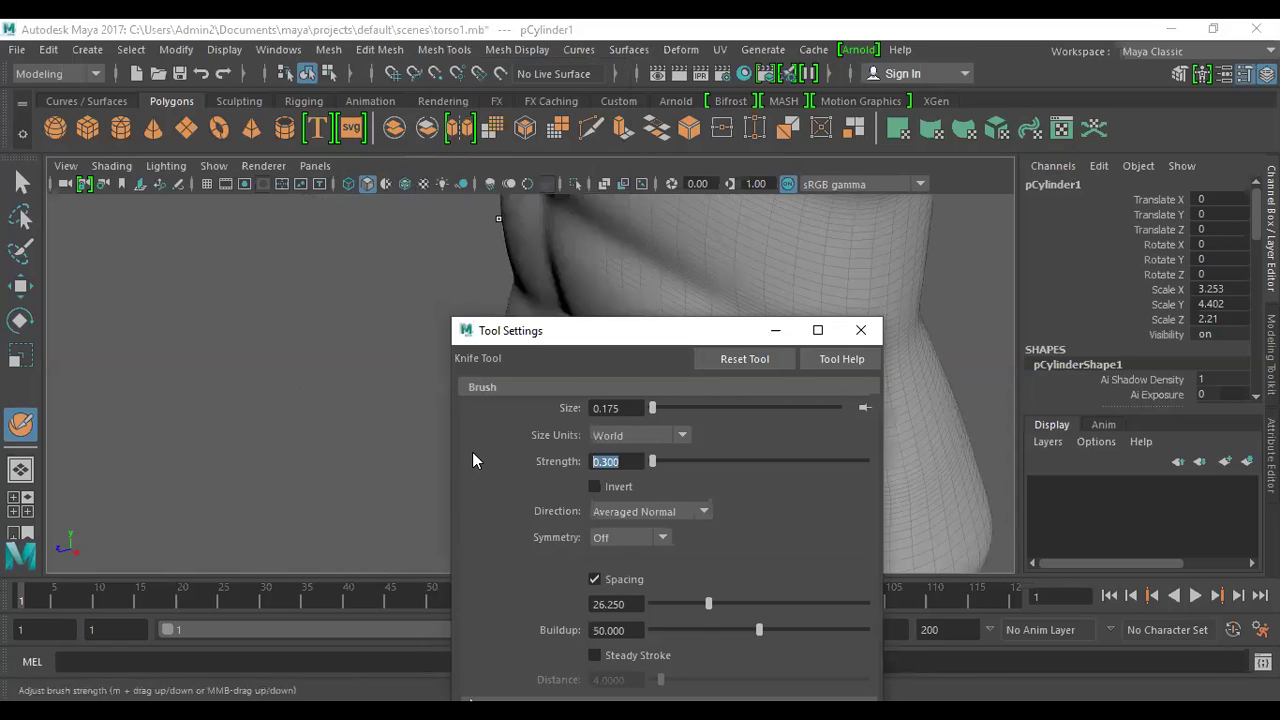
{"action": "left_click", "coordinate": [860, 330]}
{"action": "left_click_drag", "start_coordinate": [689, 466], "coordinate": [686, 429], "text": "alt"}
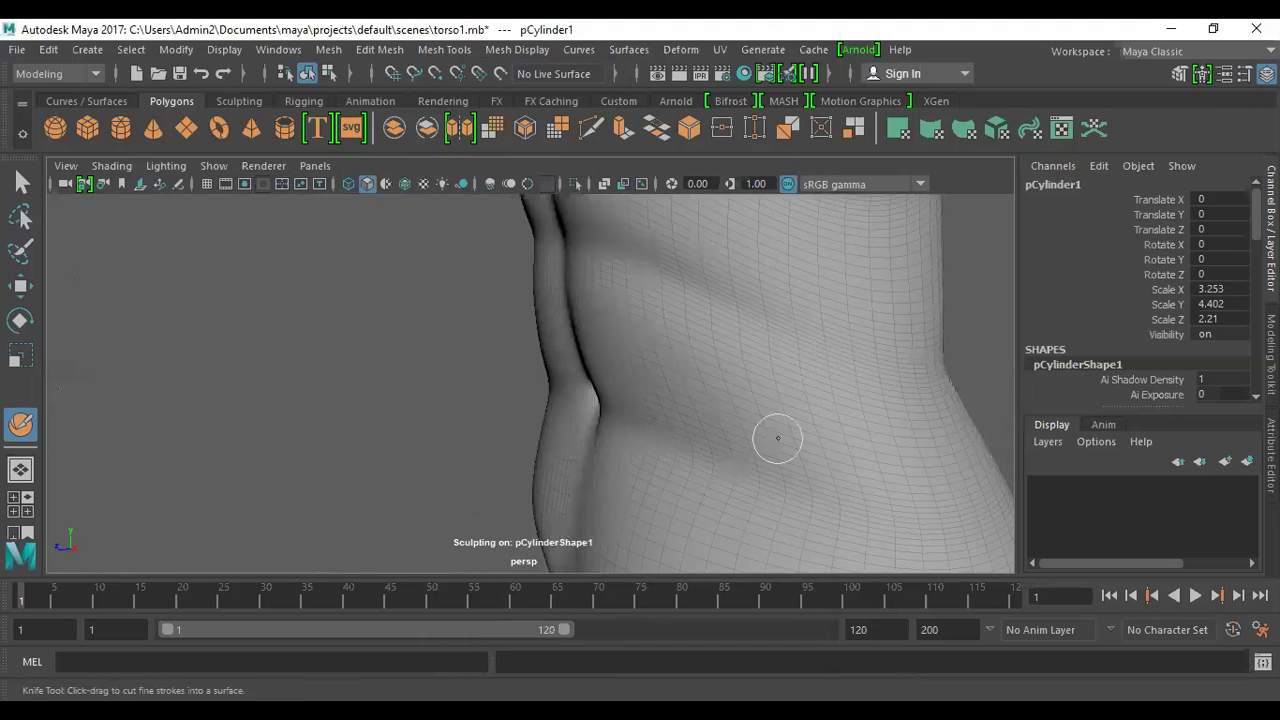
{"action": "mouse_move", "coordinate": [846, 460]}
{"action": "left_mouse_down", "text": "alt"}
{"action": "mouse_move", "coordinate": [645, 418]}
{"action": "mouse_move", "coordinate": [700, 470]}
{"action": "mouse_move", "coordinate": [971, 394]}
{"action": "mouse_move", "coordinate": [760, 429]}
{"action": "left_mouse_up", "text": "alt"}
{"action": "right_click_drag", "start_coordinate": [761, 430], "coordinate": [266, 357], "text": "alt"}
{"action": "left_click_drag", "start_coordinate": [266, 357], "coordinate": [780, 383], "text": "alt"}
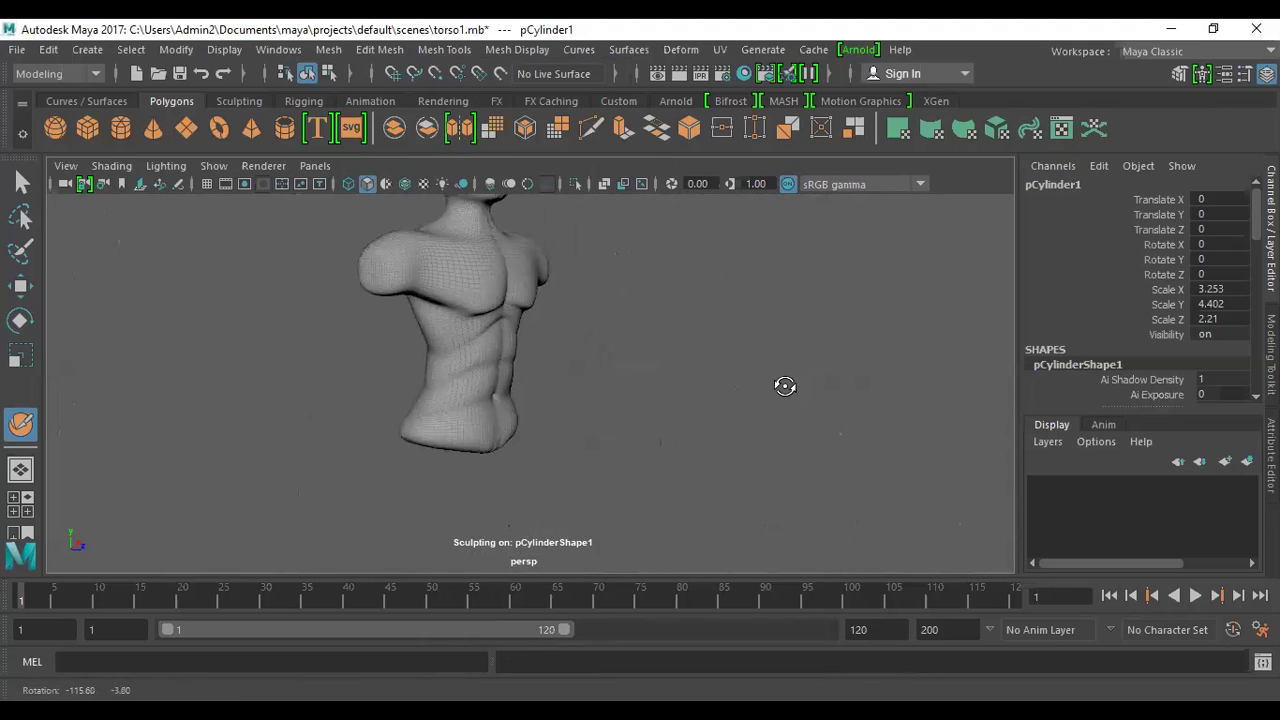
{"action": "right_click_drag", "start_coordinate": [566, 386], "coordinate": [710, 487], "text": "alt"}
{"action": "left_click_drag", "start_coordinate": [710, 487], "coordinate": [709, 371], "text": "alt"}
- Select the torso with the Move tool and enlarge the move manipulator by four increments
{"action": "key", "text": "w"}
{"action": "left_click_drag", "start_coordinate": [797, 411], "coordinate": [618, 366], "text": "alt"}
{"action": "left_click", "coordinate": [690, 373]}
{"action": "left_click", "coordinate": [589, 366]}
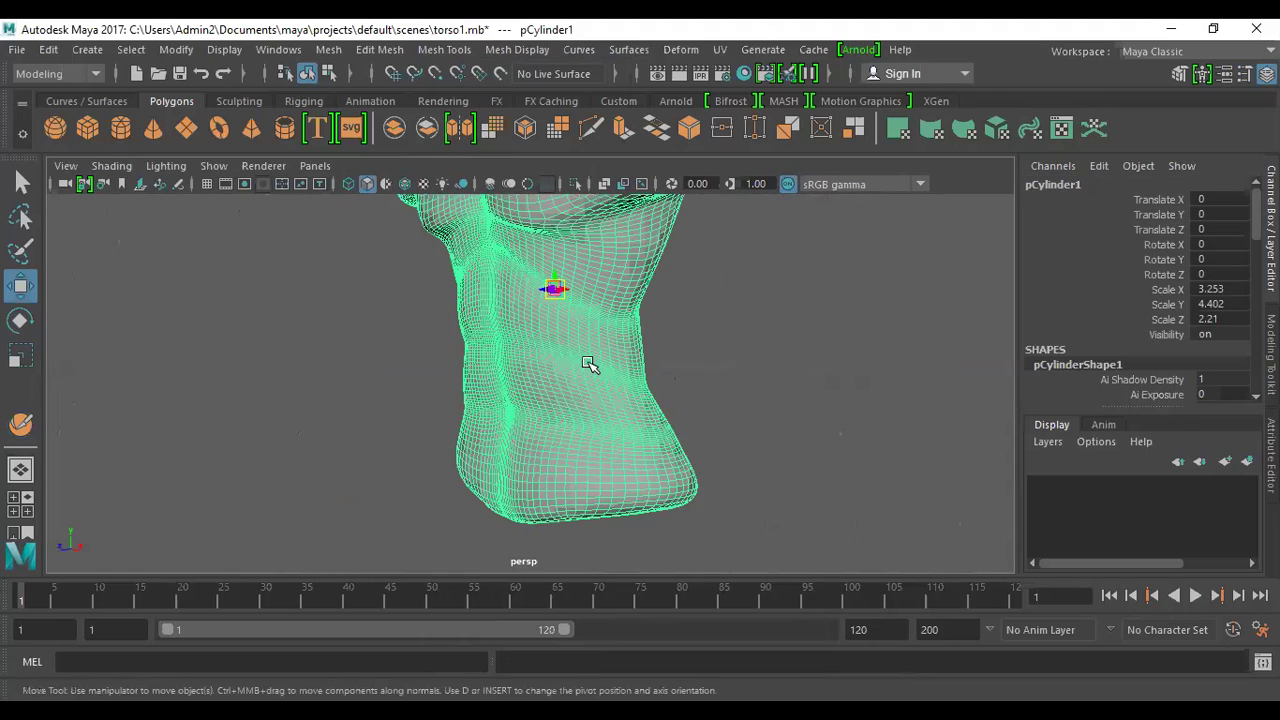
{"action": "right_click_drag", "start_coordinate": [542, 346], "coordinate": [580, 383], "text": "alt"}
{"action": "left_click_drag", "start_coordinate": [563, 340], "coordinate": [557, 314], "text": "alt"}
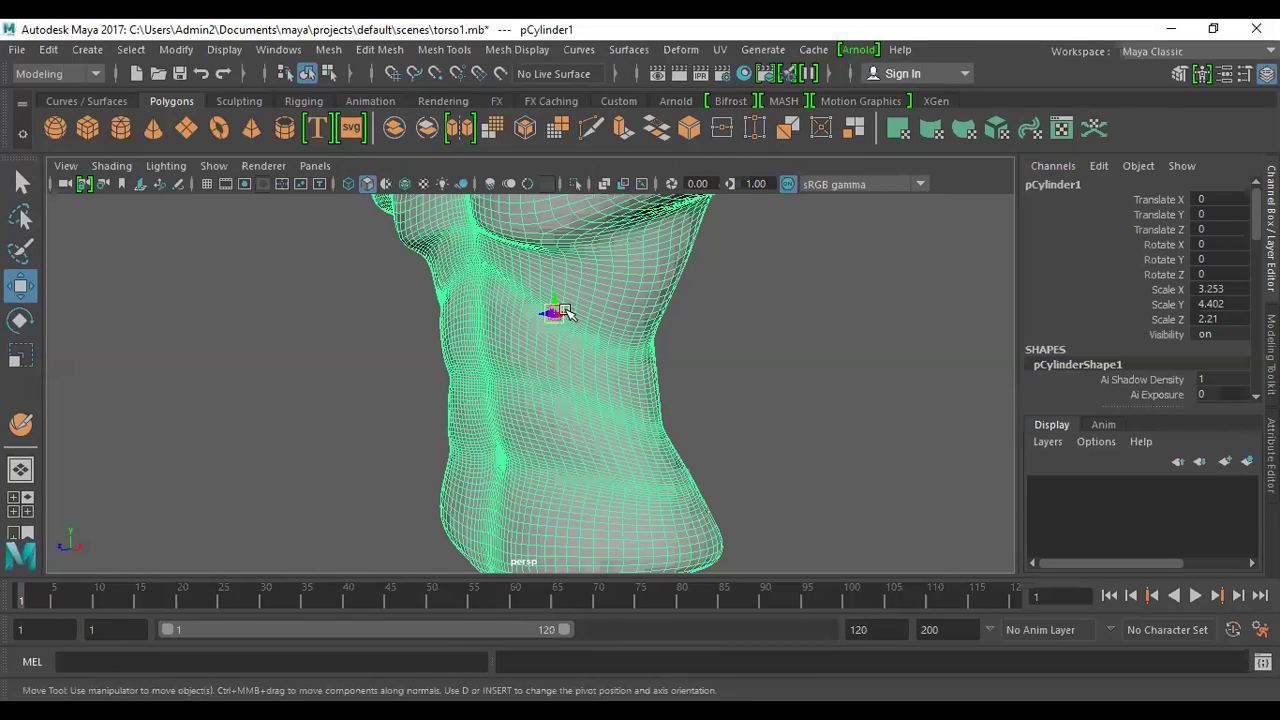
{"action": "key", "text": "equal"}
{"action": "key", "text": "equal"}
{"action": "key", "text": "equal"}
{"action": "key", "text": "equal"}
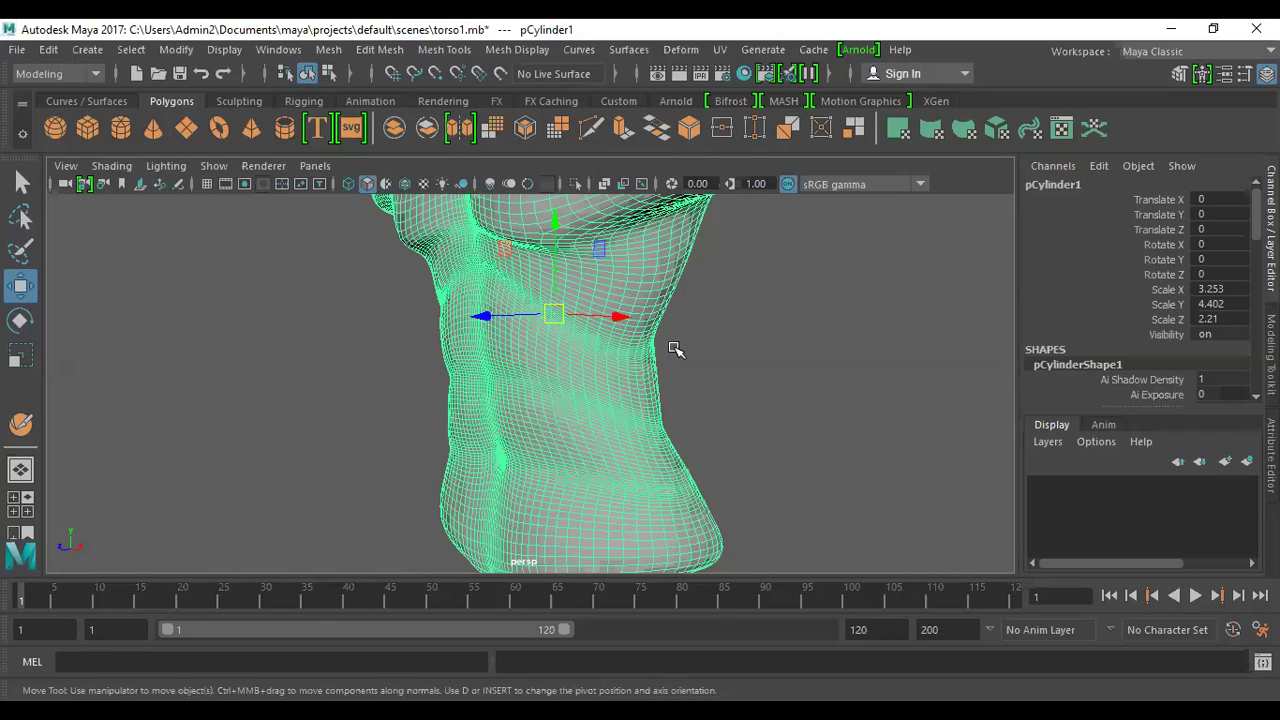
- Examine the torso's back in perspective and its lower end in the front view, keeping the torso selected
{"action": "left_click", "coordinate": [630, 455]}
{"action": "left_click_drag", "start_coordinate": [645, 441], "coordinate": [606, 451], "text": "alt"}
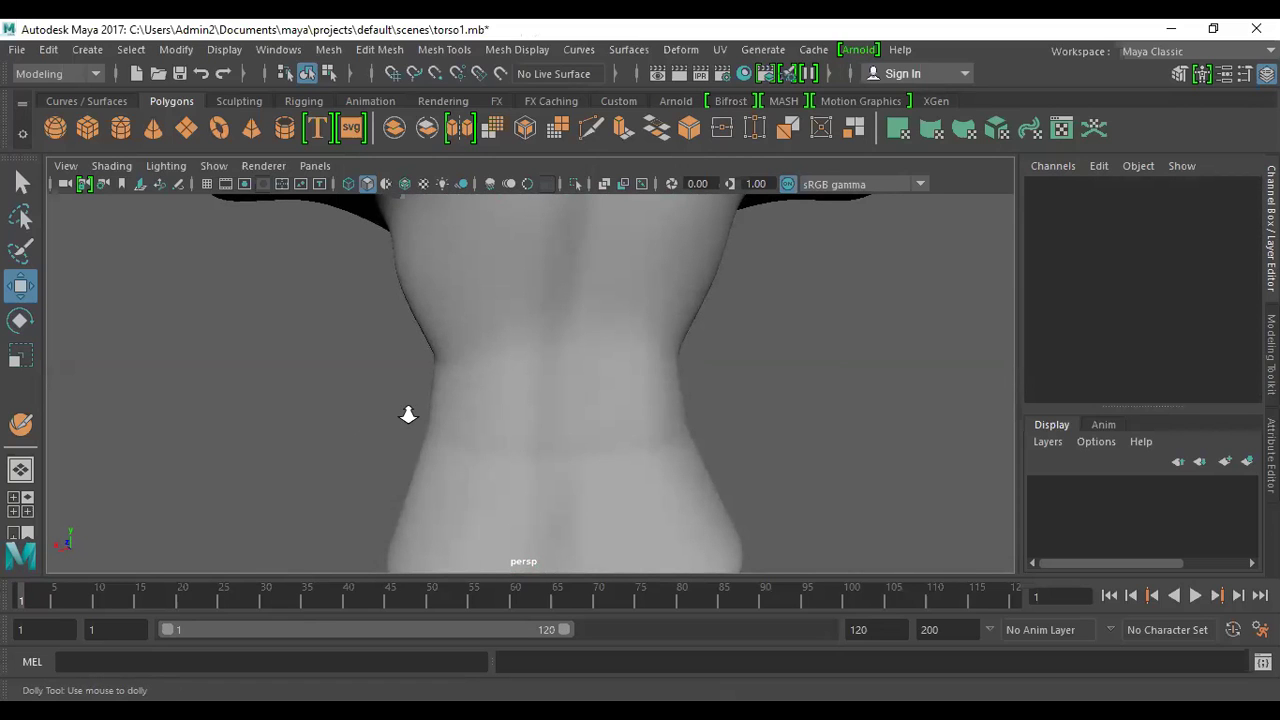
{"action": "key", "text": "space"}
{"action": "key", "text": "space"}
{"action": "scroll", "coordinate": [677, 340], "scroll_direction": "up", "scroll_amount": 3}
{"action": "left_click", "coordinate": [677, 340]}
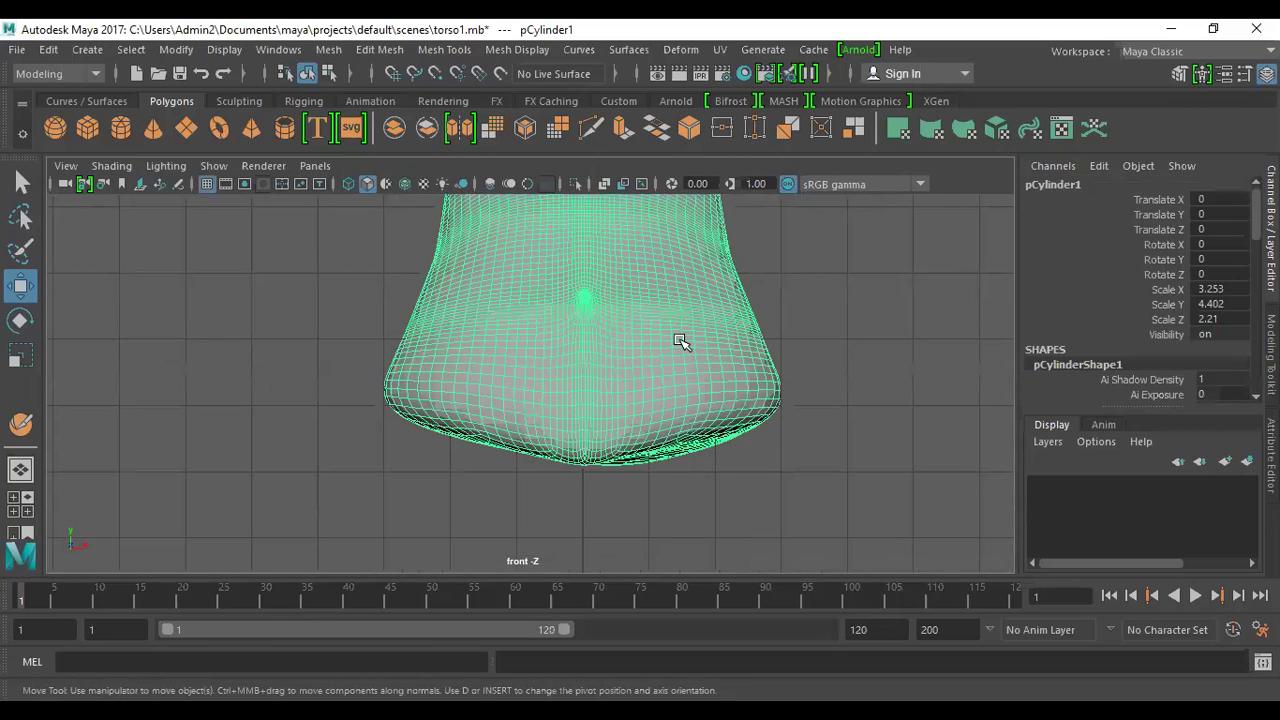
{"action": "key", "text": "space"}
{"action": "key", "text": "space"}
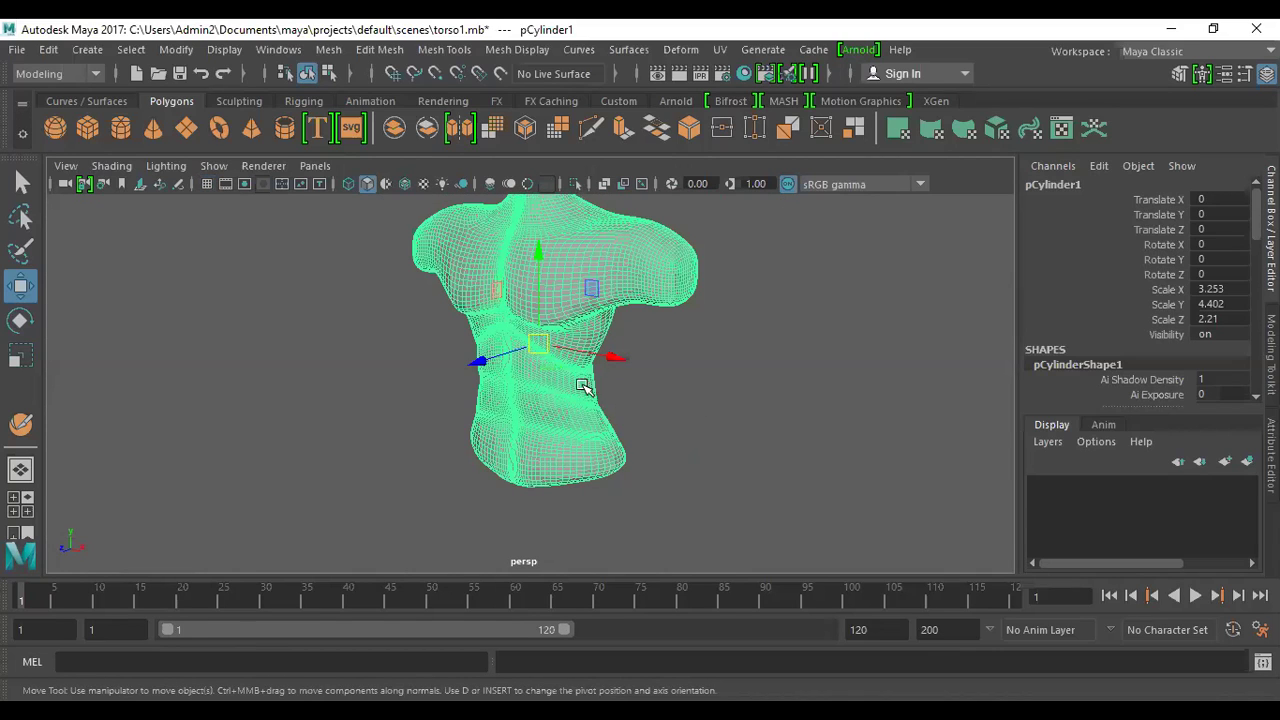
- Set the Divisions of the torso's polySmoothFace2 input to 0
{"action": "scroll", "coordinate": [1070, 370], "scroll_direction": "down", "scroll_amount": 3}
{"action": "scroll", "coordinate": [1070, 373], "scroll_direction": "down", "scroll_amount": 6}
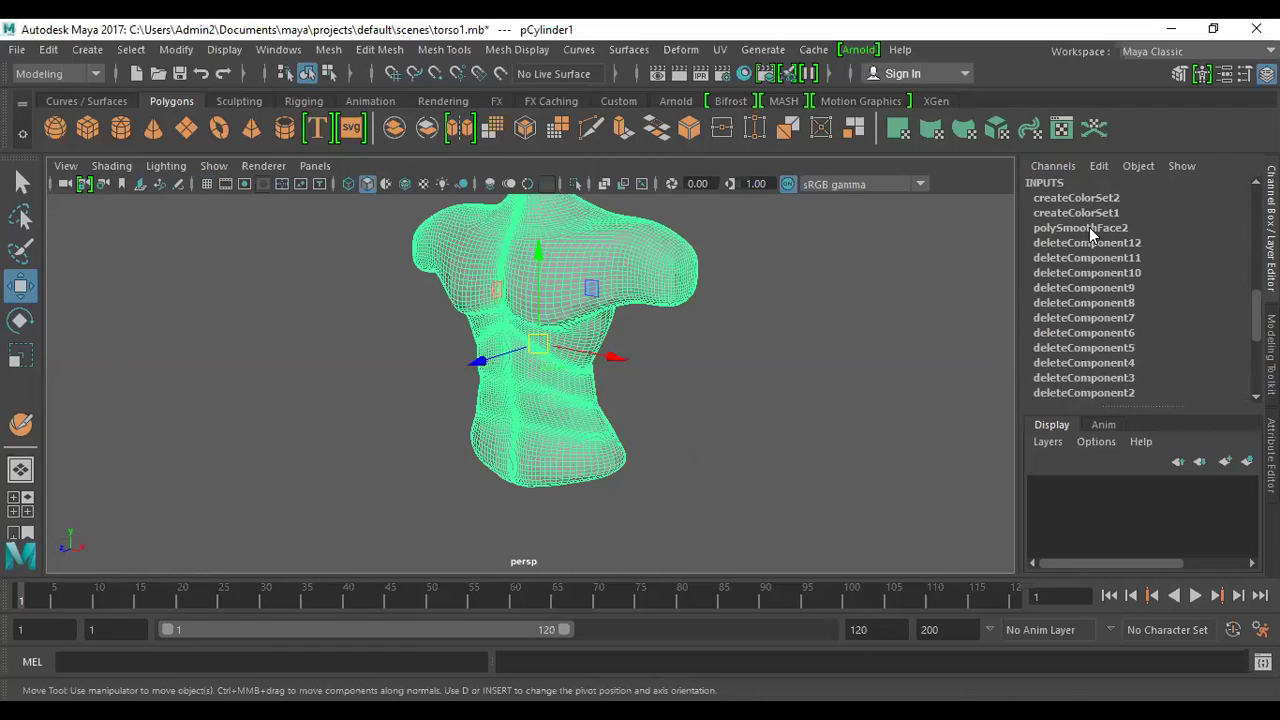
{"action": "left_click", "coordinate": [1089, 227]}
{"action": "left_click", "coordinate": [1215, 228]}
{"action": "left_click", "coordinate": [1205, 229]}
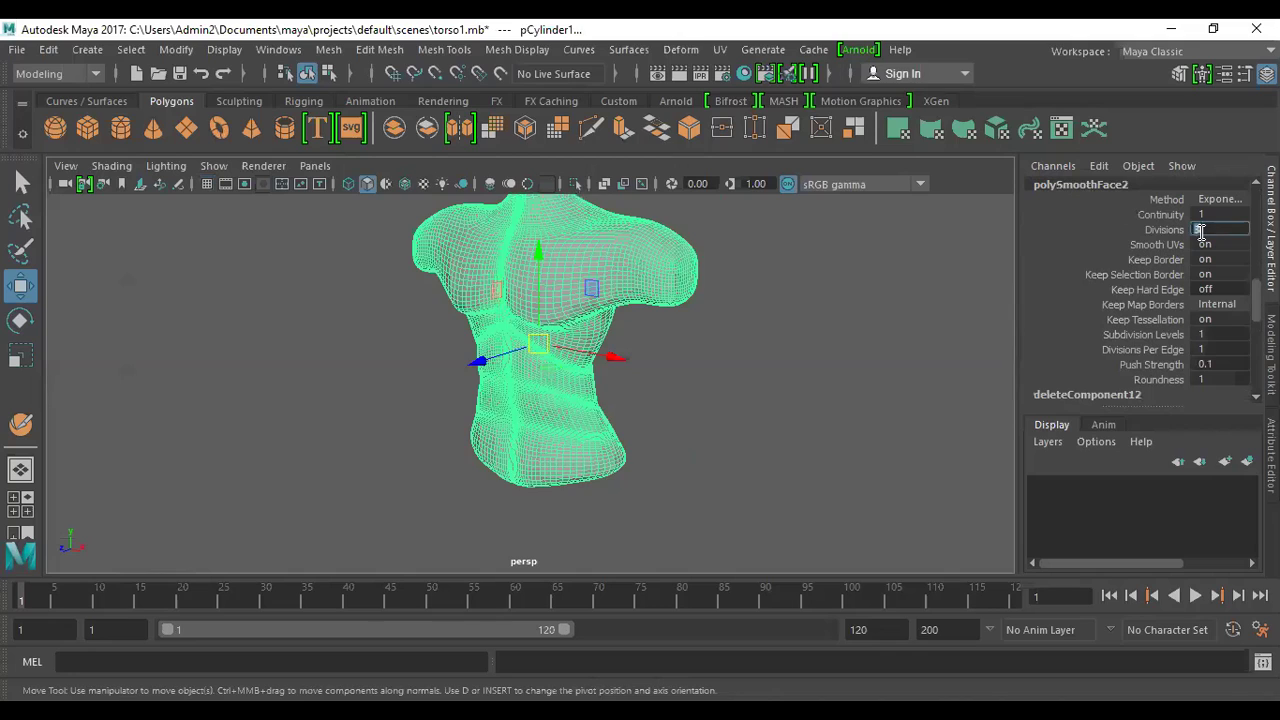
{"action": "type", "text": "0"}
{"action": "key", "text": "Return"}
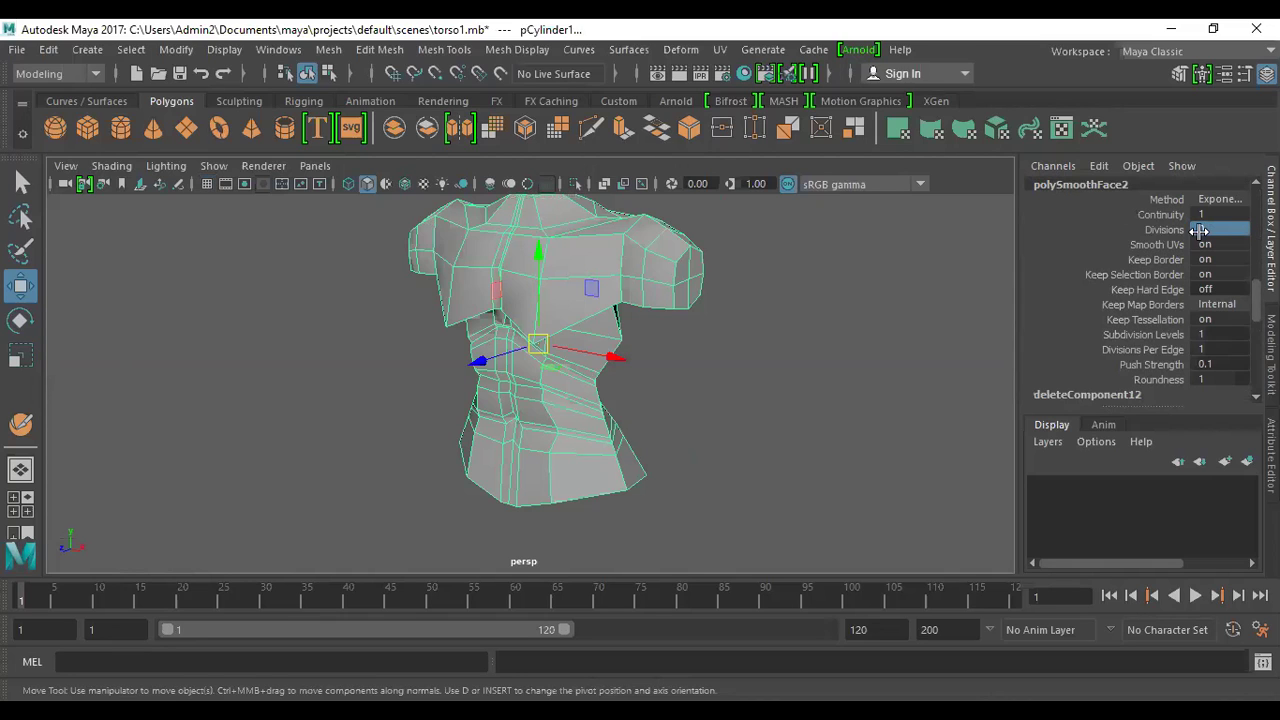
- Extrude the four end faces of the shoulder and pull them outward along X to form an upper arm
{"action": "left_click_drag", "start_coordinate": [750, 294], "coordinate": [723, 390], "text": "alt"}
{"action": "right_click_drag", "start_coordinate": [723, 390], "coordinate": [774, 428], "text": "alt"}
{"action": "middle_click_drag", "start_coordinate": [789, 389], "coordinate": [732, 437], "text": "alt"}
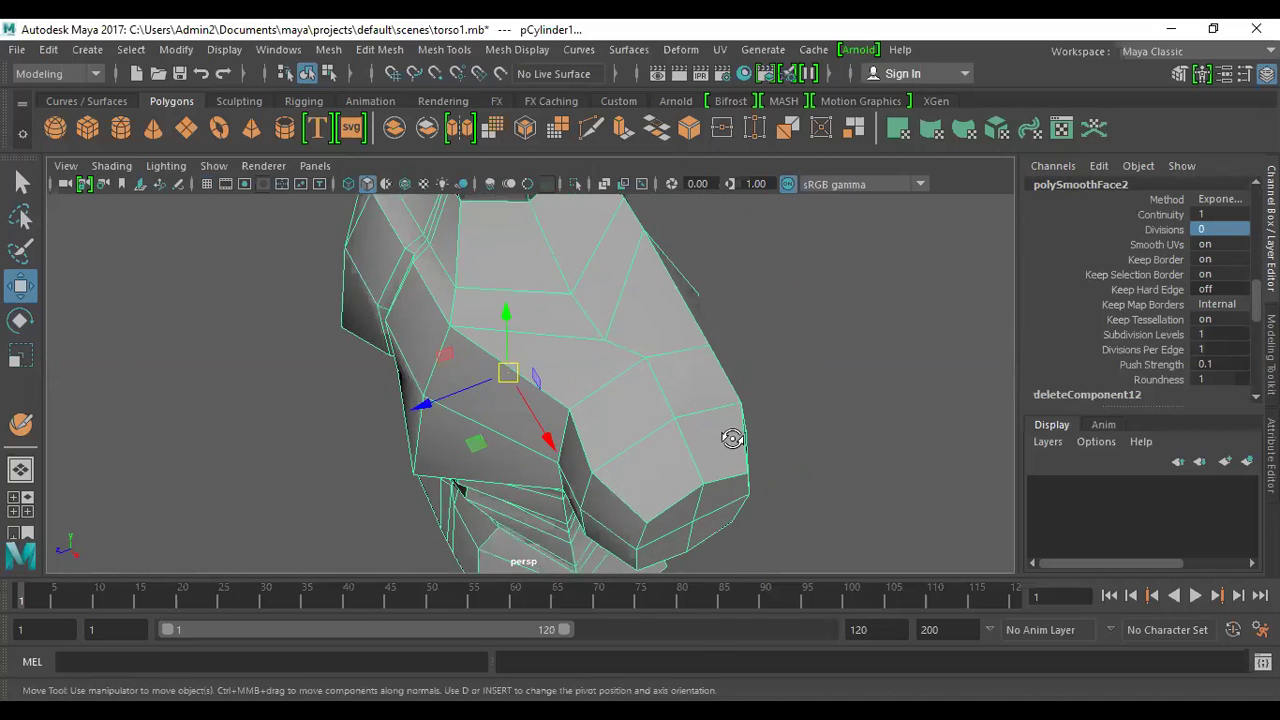
{"action": "left_click_drag", "start_coordinate": [732, 437], "coordinate": [732, 400], "text": "alt"}
{"action": "right_click_drag", "start_coordinate": [721, 180], "coordinate": [715, 230]}
{"action": "left_click", "coordinate": [687, 366], "text": "shift"}
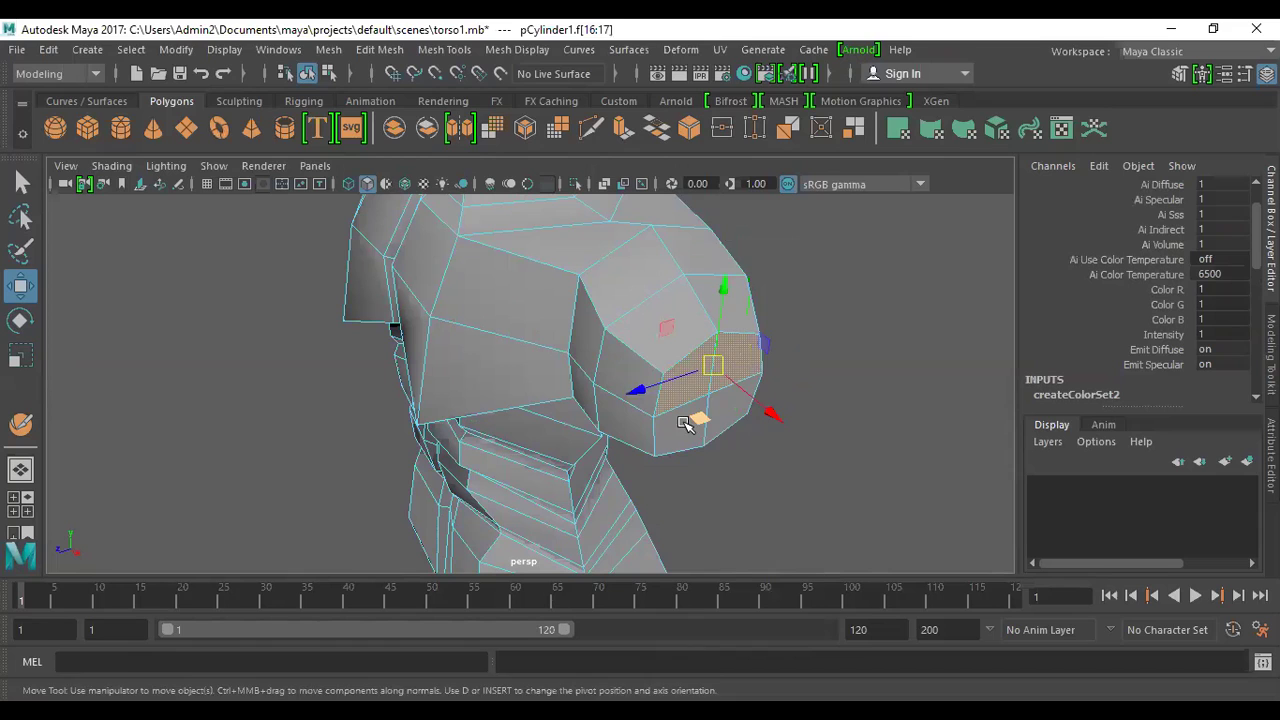
{"action": "left_click", "coordinate": [730, 390], "text": "shift"}
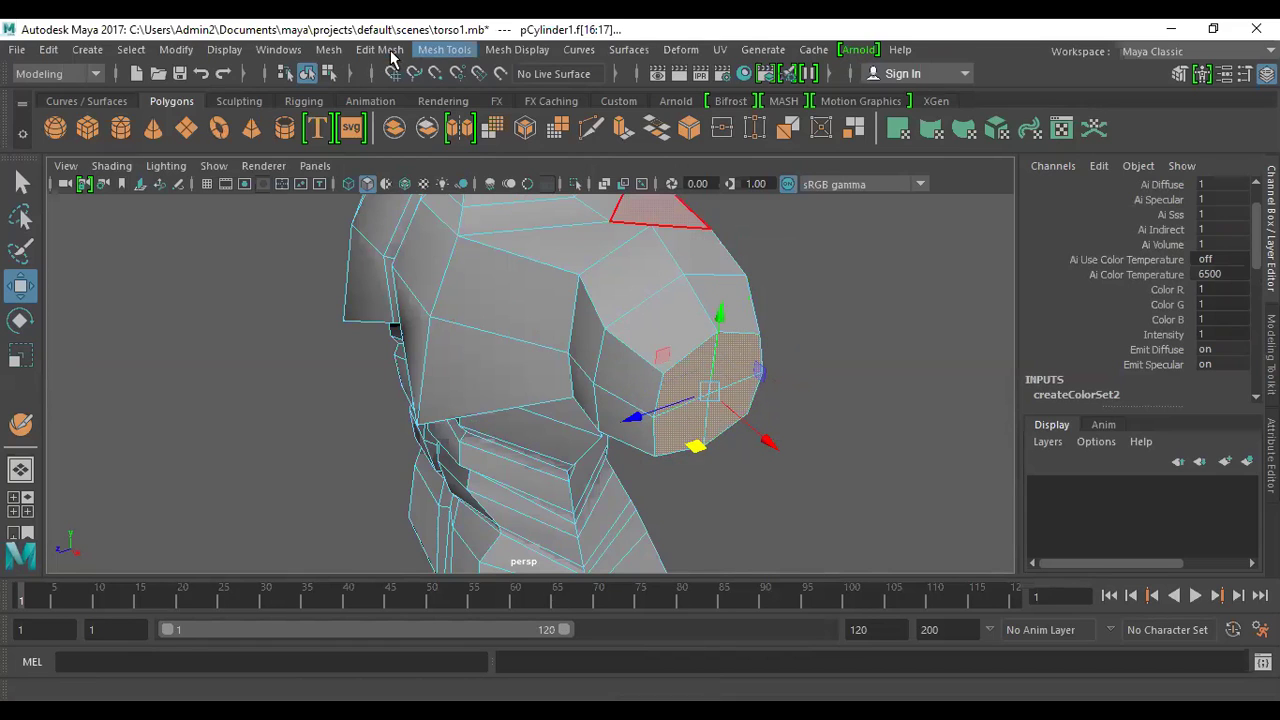
{"action": "left_click", "coordinate": [329, 50]}
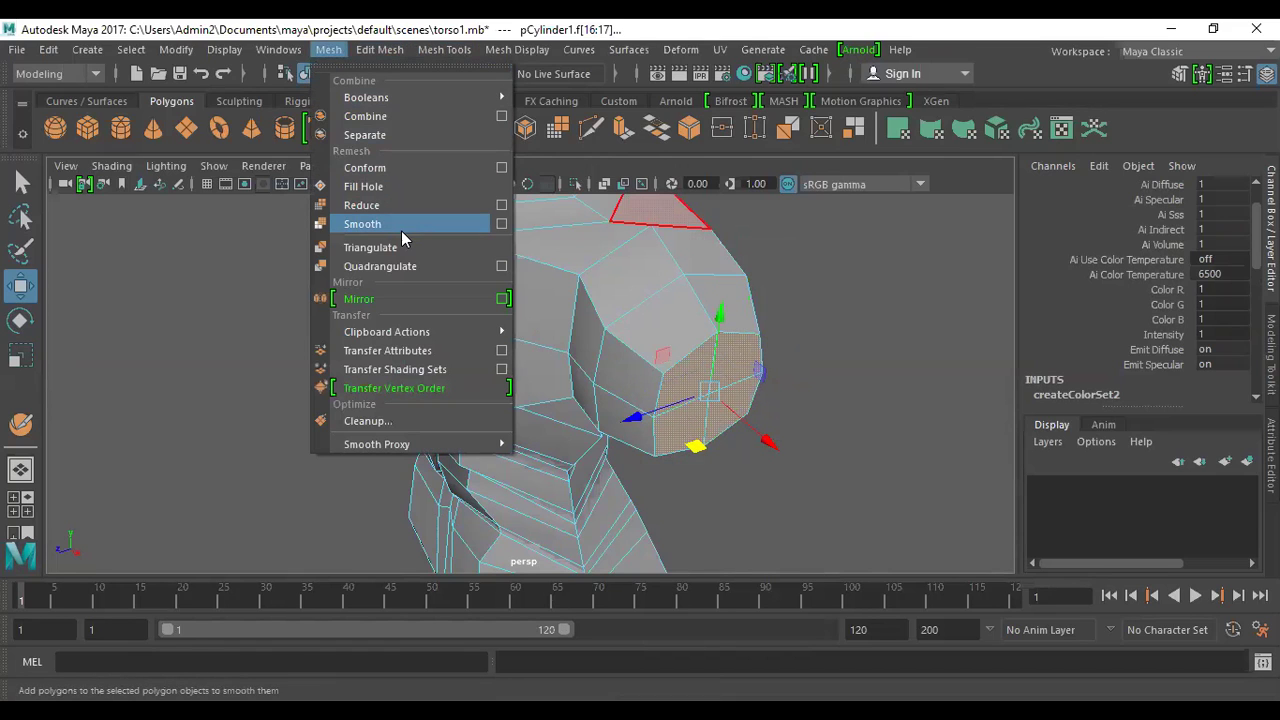
{"action": "key", "text": "Right"}
{"action": "left_click", "coordinate": [414, 209]}
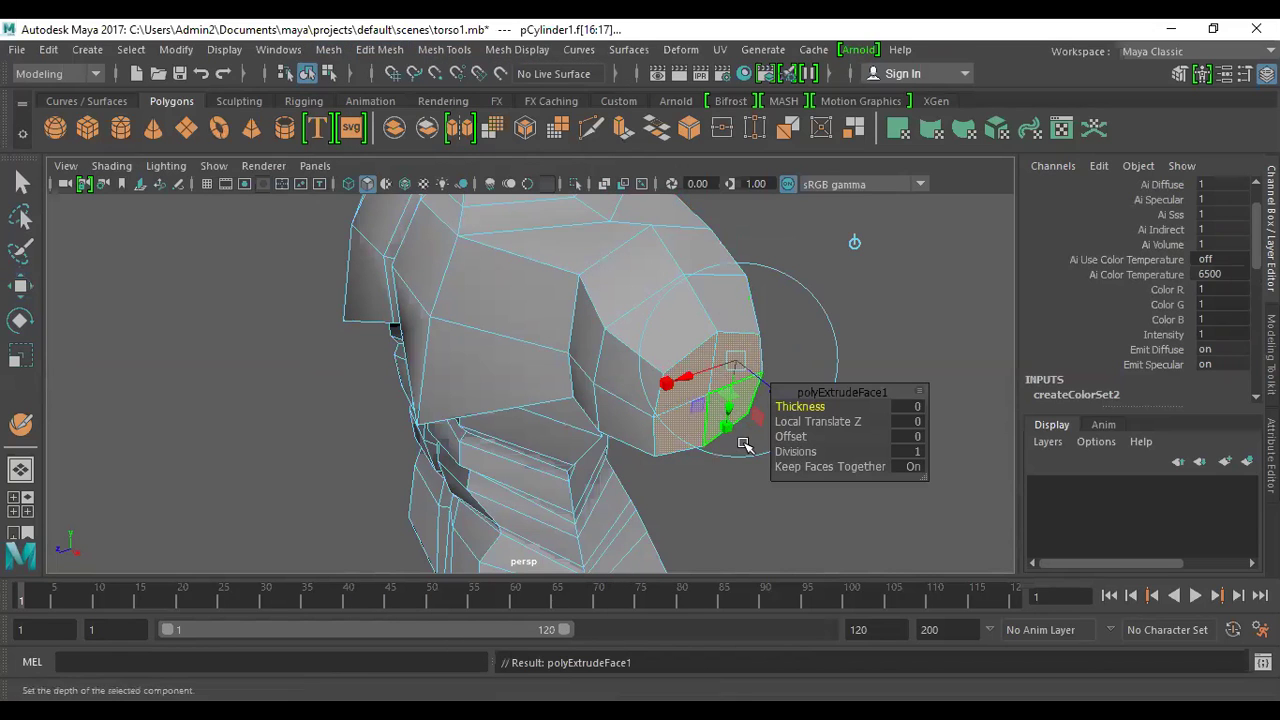
{"action": "key", "text": "w"}
{"action": "left_click_drag", "start_coordinate": [771, 441], "coordinate": [926, 600]}
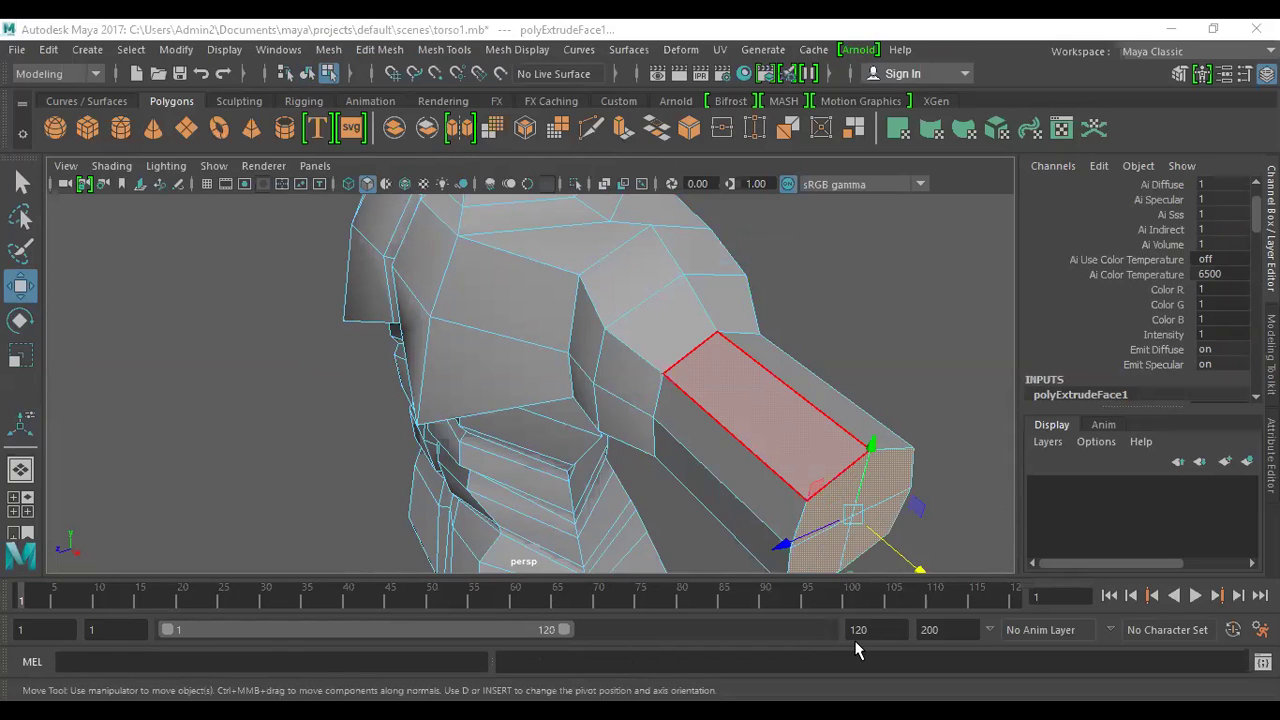
- Adjust the height of the extruded arm's end faces along the Y axis
{"action": "left_click_drag", "start_coordinate": [849, 403], "coordinate": [722, 361], "text": "alt"}
{"action": "left_click", "coordinate": [721, 421]}
{"action": "left_click_drag", "start_coordinate": [785, 312], "coordinate": [783, 310]}
- Start a Multi-Cut line across the base of the upper arm and run it up the front of the shoulder
{"action": "scroll", "coordinate": [694, 423], "scroll_direction": "up", "scroll_amount": 6}
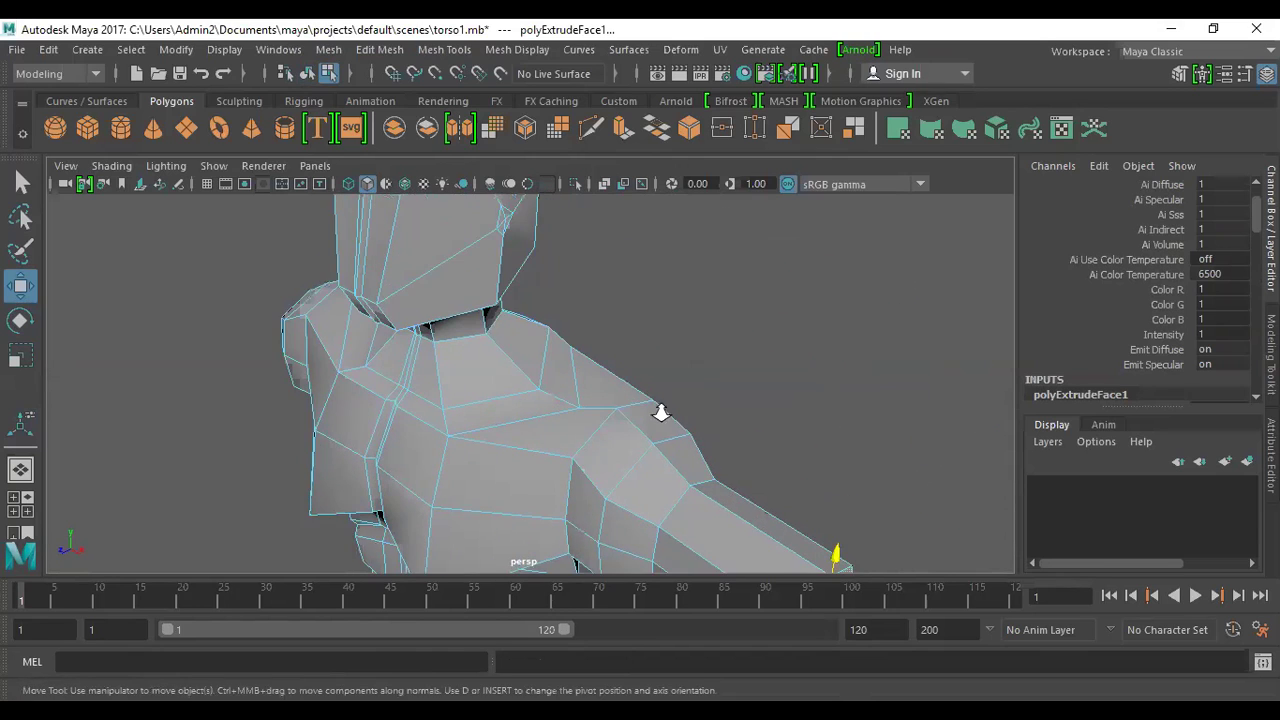
{"action": "left_click_drag", "start_coordinate": [661, 412], "coordinate": [760, 375], "text": "alt"}
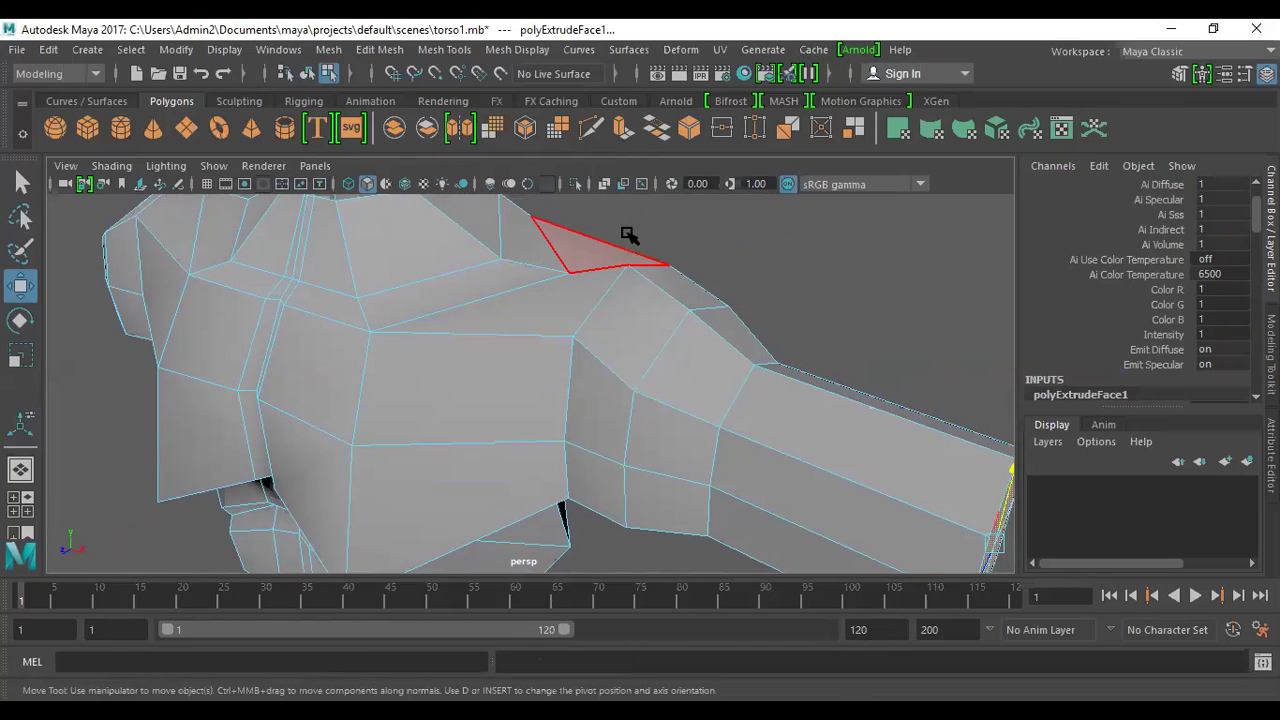
{"action": "left_click_drag", "start_coordinate": [725, 367], "coordinate": [690, 364], "text": "alt"}
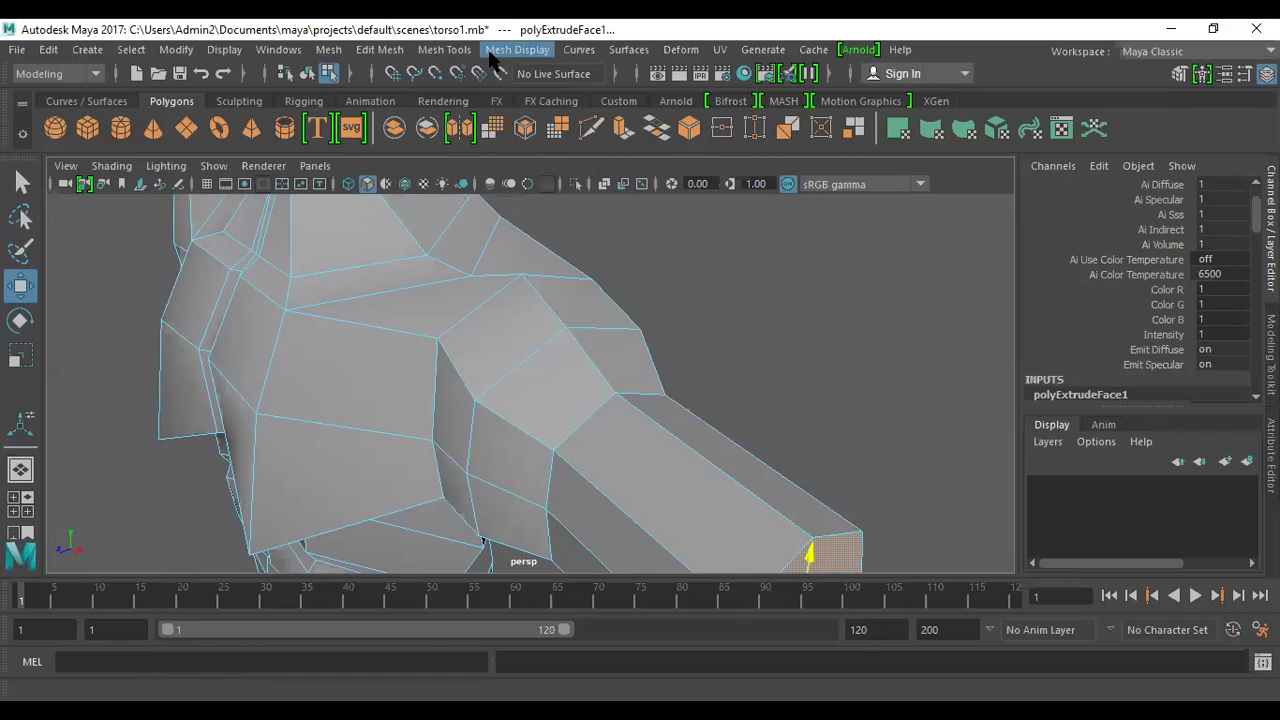
{"action": "left_click", "coordinate": [424, 50]}
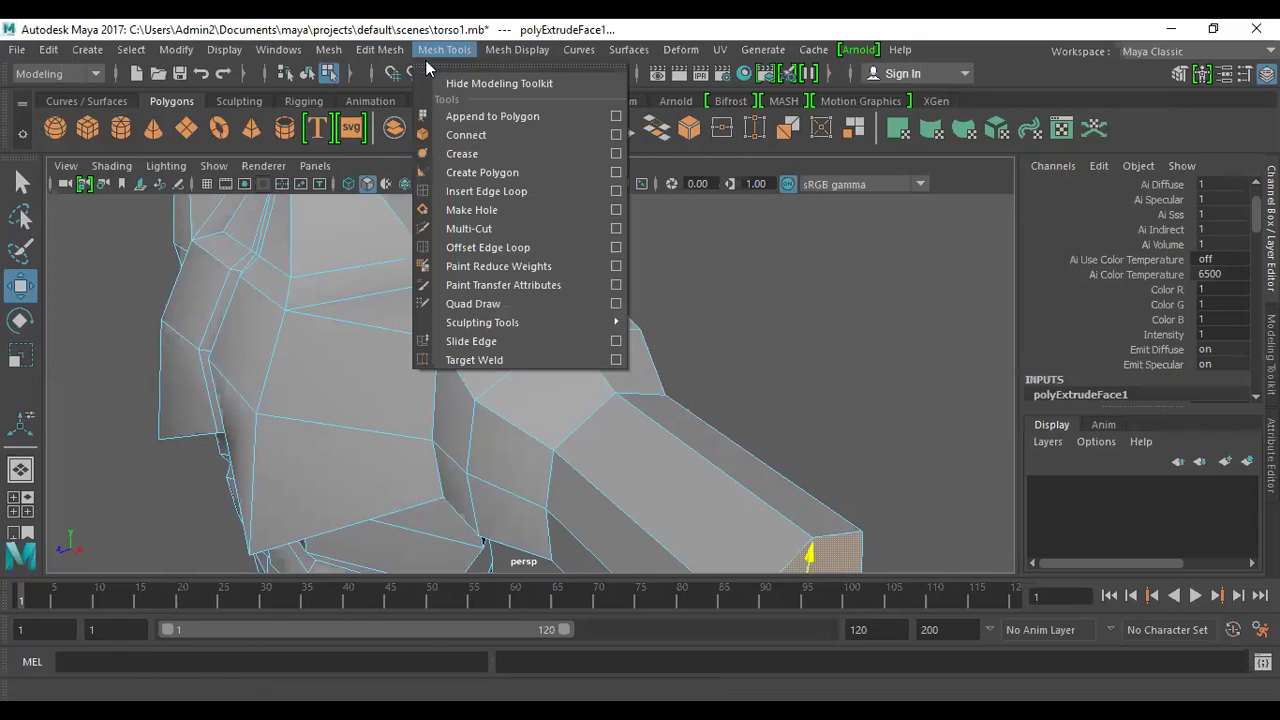
{"action": "left_click", "coordinate": [486, 228]}
{"action": "left_click", "coordinate": [666, 429]}
{"action": "left_click", "coordinate": [566, 461]}
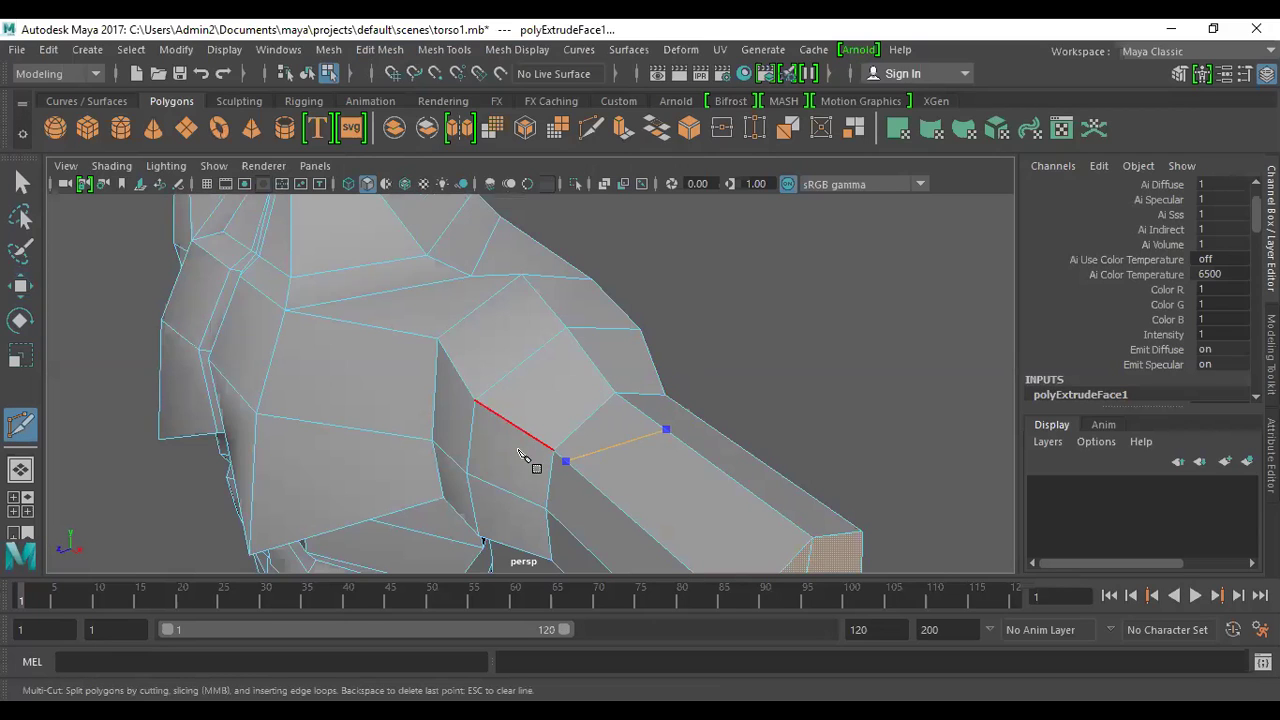
{"action": "left_click", "coordinate": [551, 468]}
{"action": "left_click", "coordinate": [470, 440]}
{"action": "mouse_move", "coordinate": [514, 334]}
{"action": "left_mouse_down", "text": "alt"}
{"action": "mouse_move", "coordinate": [514, 365]}
{"action": "mouse_move", "coordinate": [506, 352]}
{"action": "left_mouse_up", "text": "alt"}
{"action": "left_click", "coordinate": [447, 401]}
- Continue the cut down the back of the shoulder, close it at its starting point on the upper arm and apply it
{"action": "left_click_drag", "start_coordinate": [568, 414], "coordinate": [471, 400], "text": "alt"}
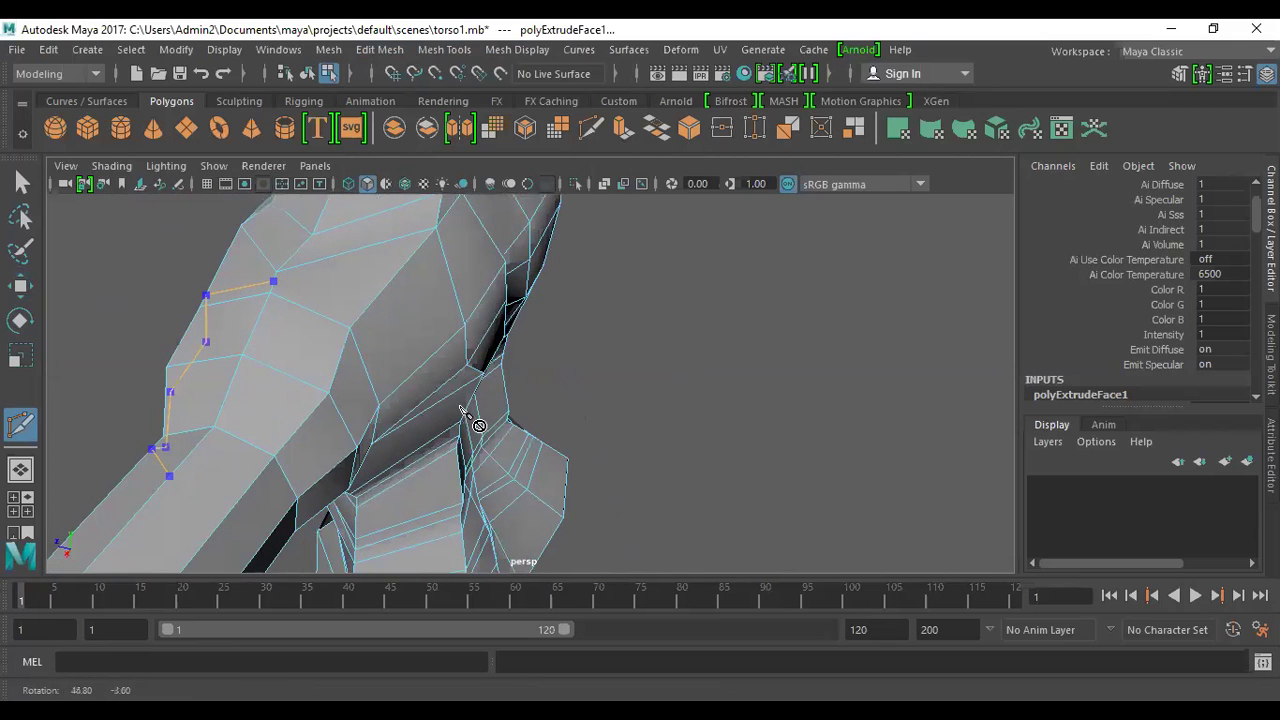
{"action": "left_click", "coordinate": [361, 314]}
{"action": "left_click", "coordinate": [363, 364]}
{"action": "left_click", "coordinate": [339, 412]}
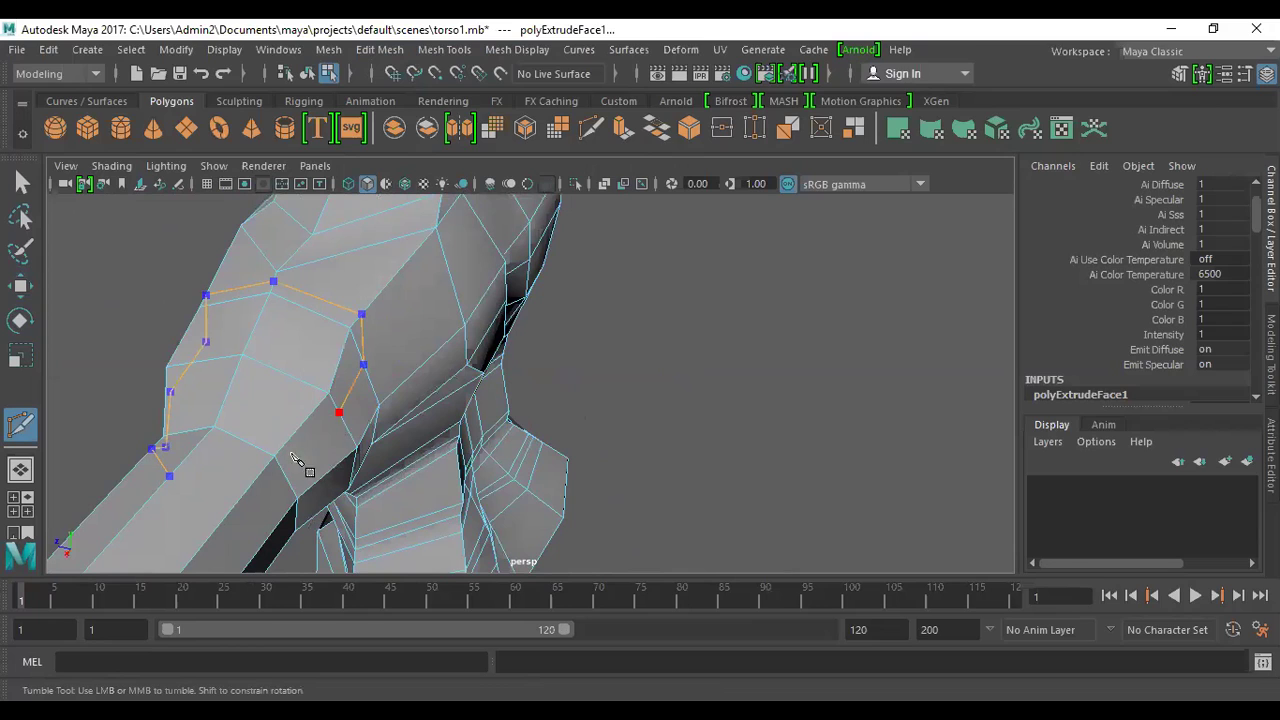
{"action": "left_click", "coordinate": [283, 470]}
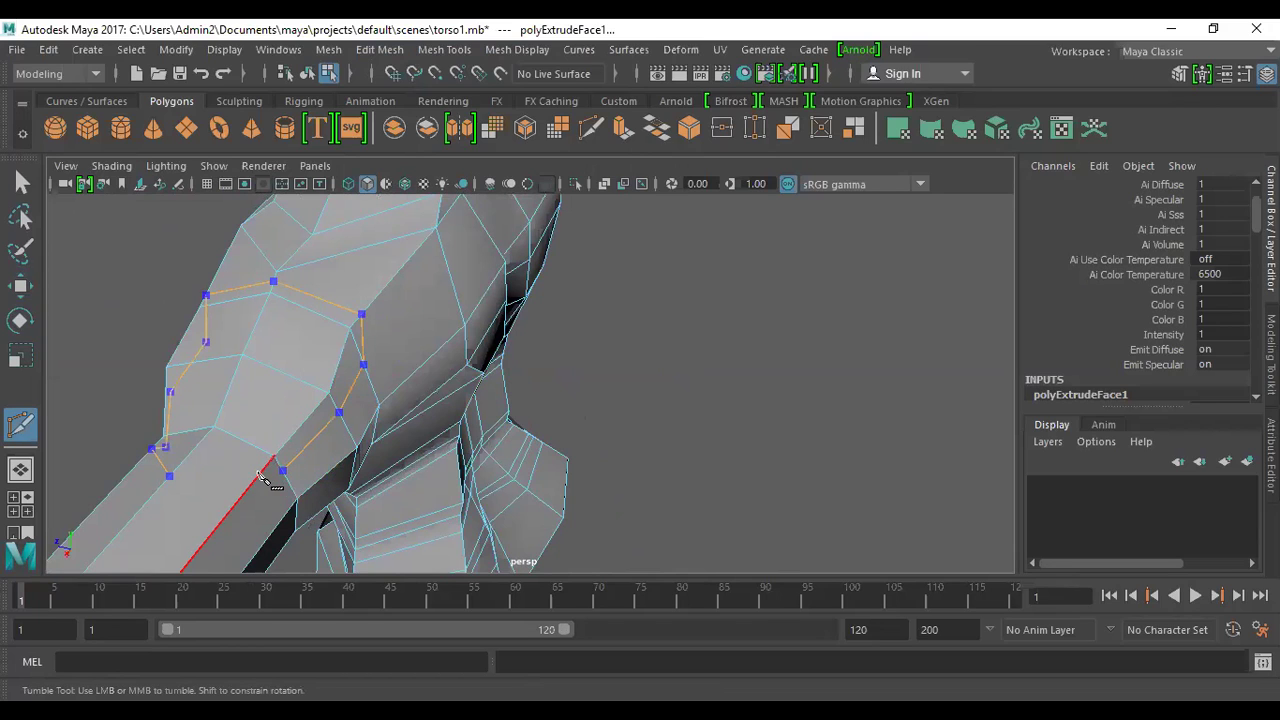
{"action": "left_click", "coordinate": [259, 473]}
{"action": "left_click", "coordinate": [168, 476]}
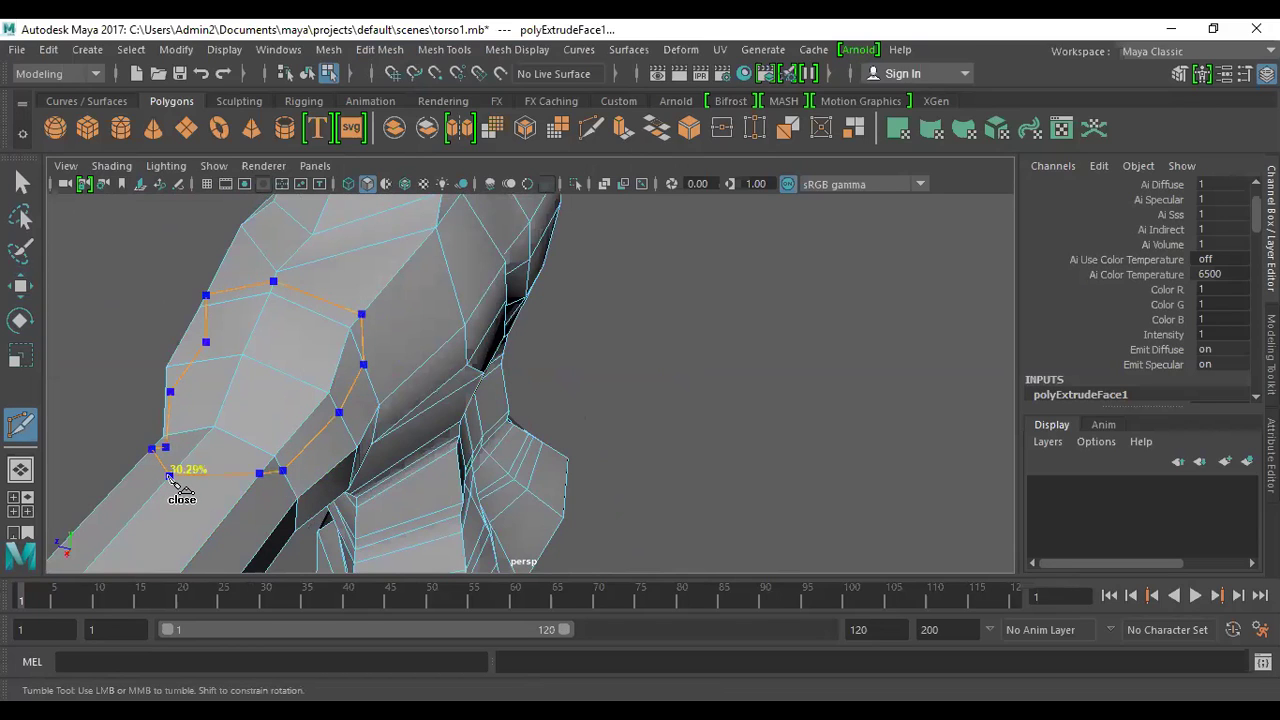
{"action": "key", "text": "Return"}
- Select the whole torso mesh and apply Smooth to it
{"action": "left_click_drag", "start_coordinate": [300, 400], "coordinate": [500, 360], "text": "alt"}
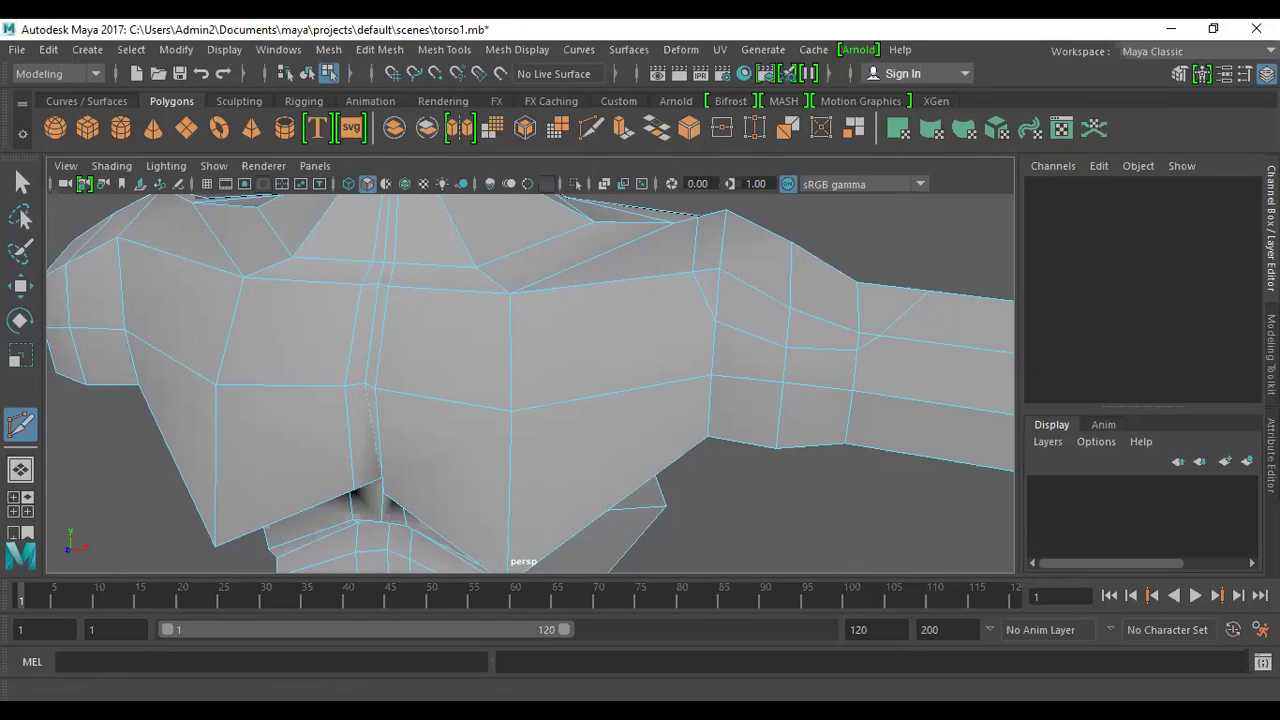
{"action": "key", "text": "w"}
{"action": "left_click_drag", "start_coordinate": [729, 391], "coordinate": [525, 440], "text": "alt"}
{"action": "left_click_drag", "start_coordinate": [443, 386], "coordinate": [466, 429], "text": "alt"}
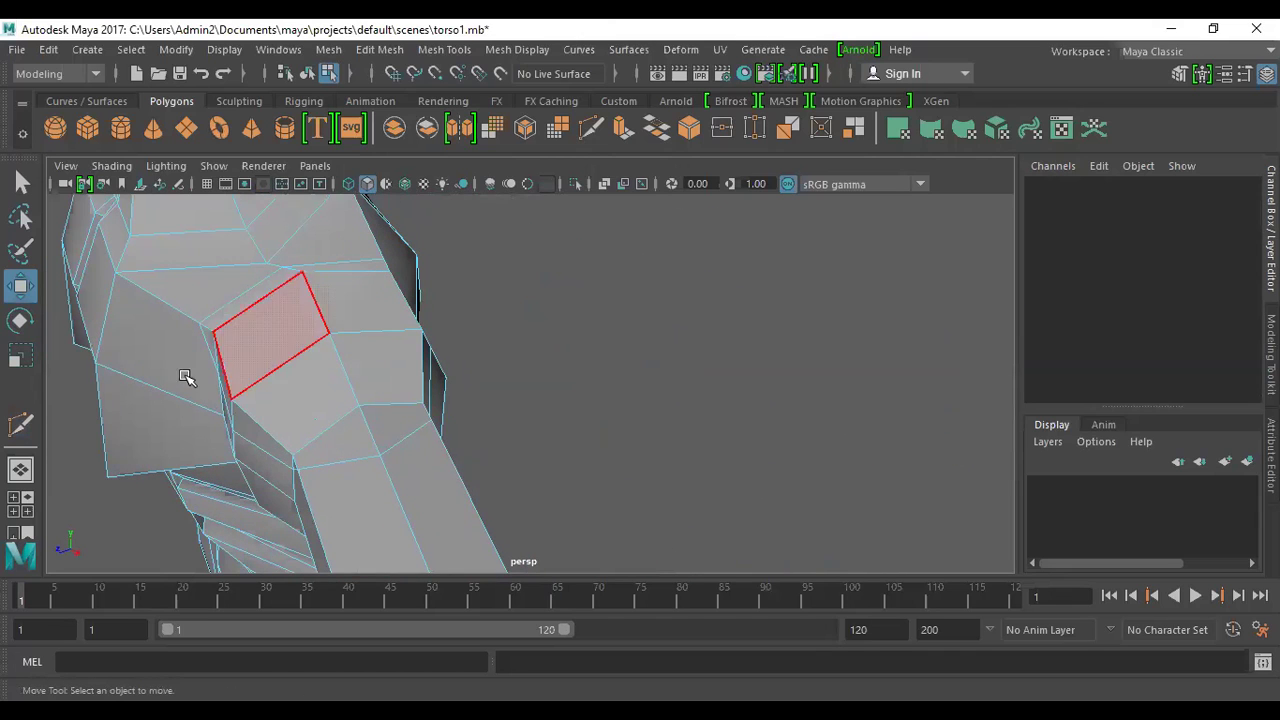
{"action": "left_click_drag", "start_coordinate": [390, 378], "coordinate": [500, 328], "text": "alt"}
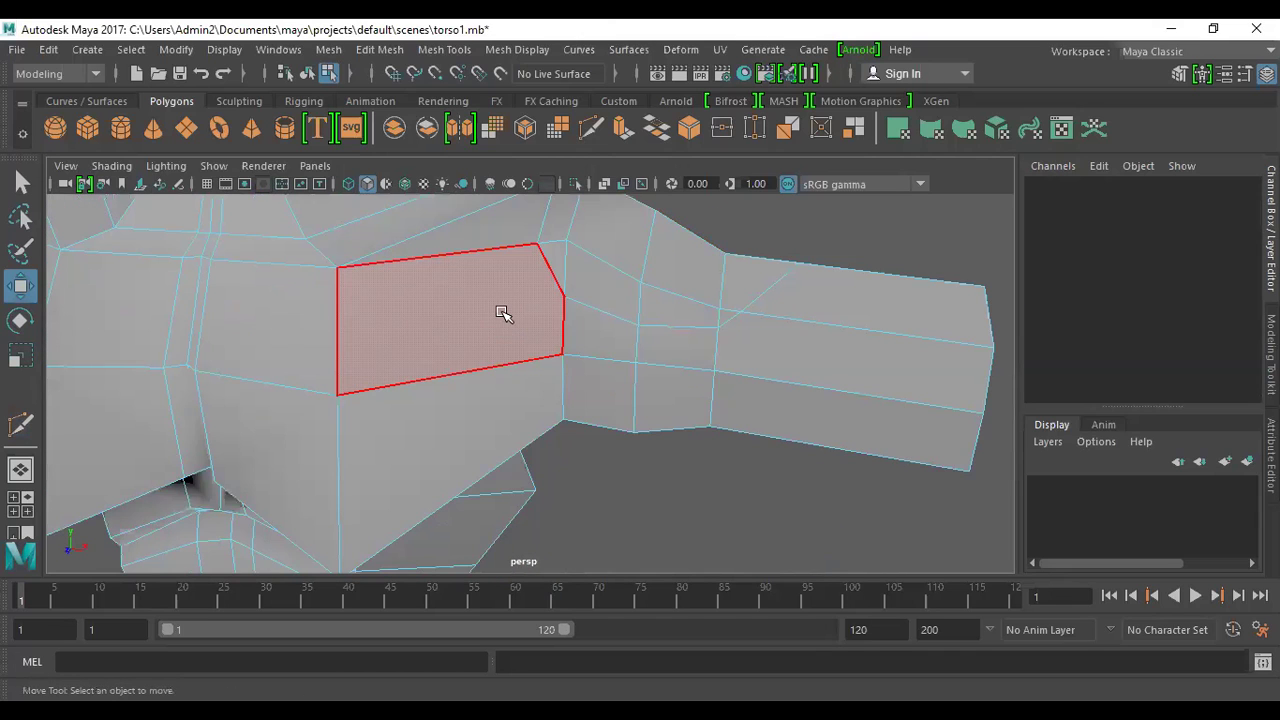
{"action": "right_click", "coordinate": [502, 308]}
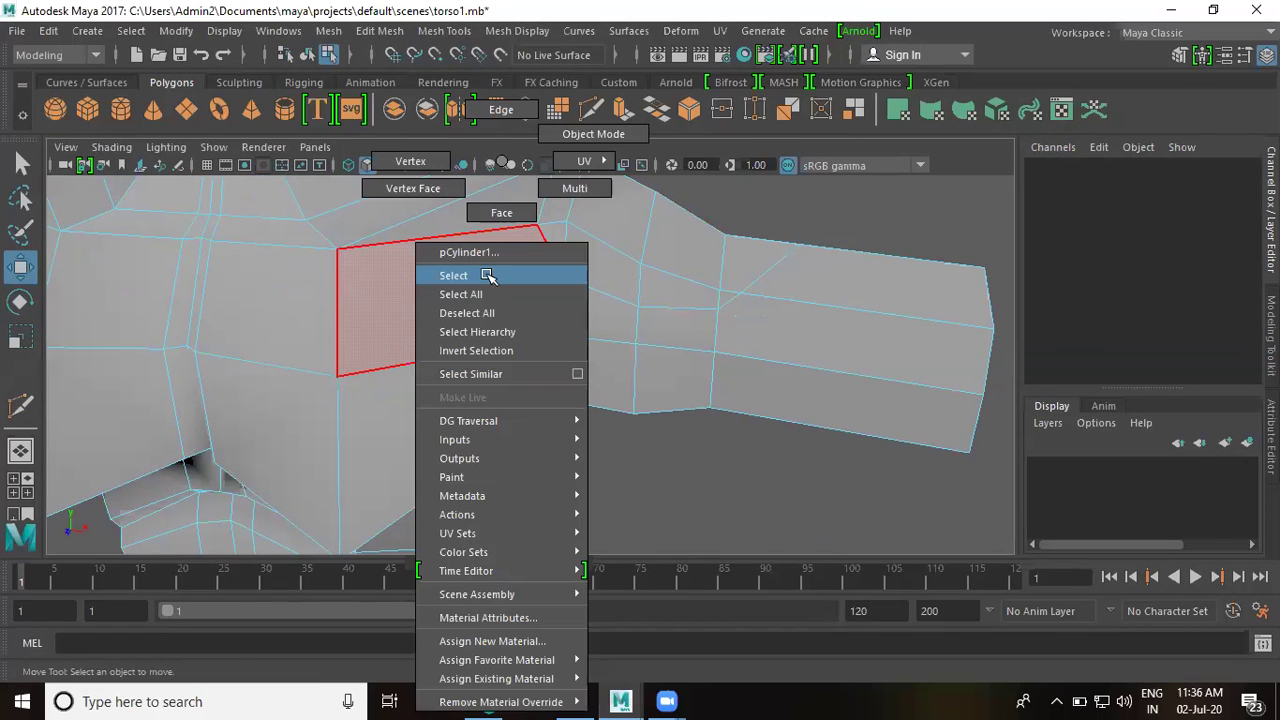
{"action": "left_click", "coordinate": [489, 276]}
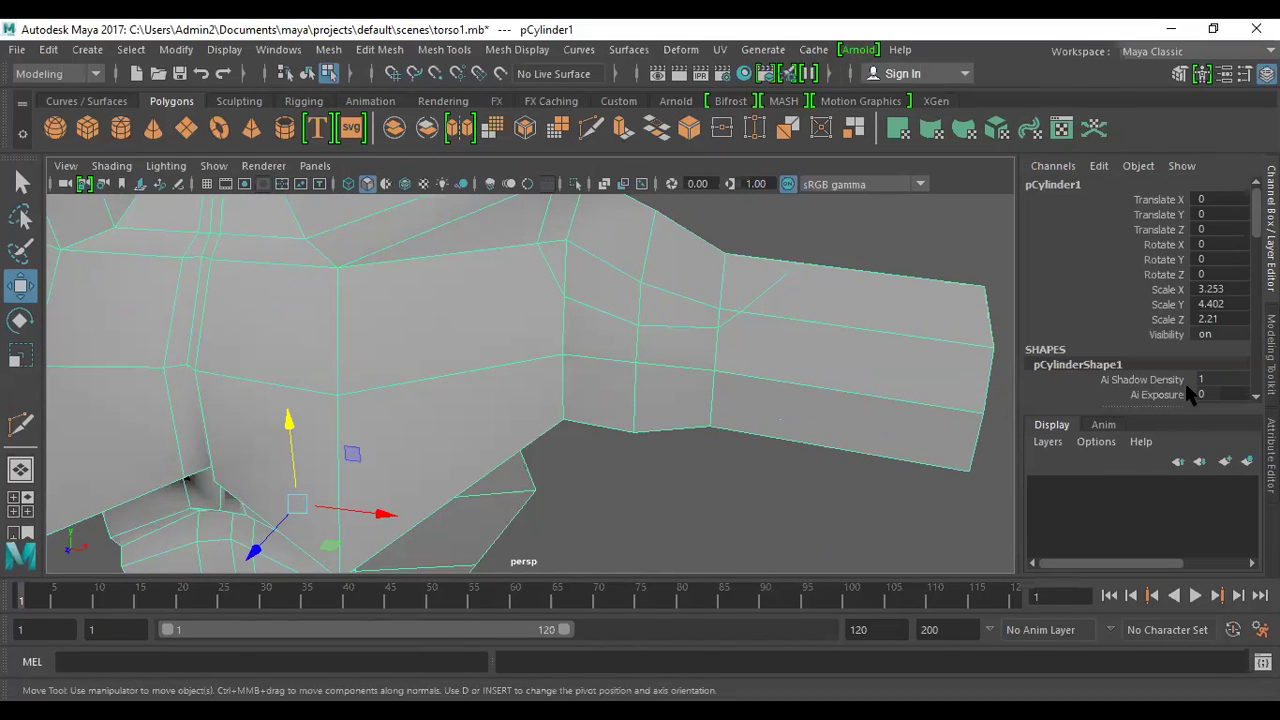
{"action": "left_click", "coordinate": [326, 50]}
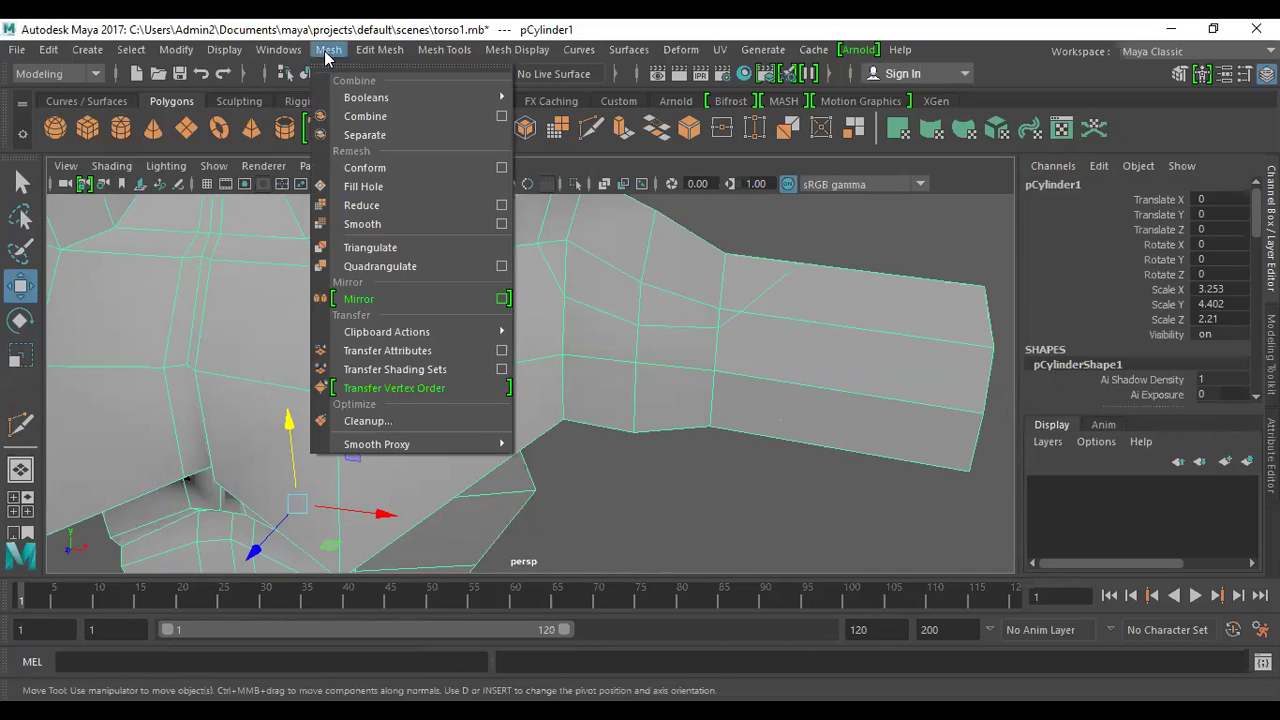
{"action": "left_click", "coordinate": [383, 229]}
- Examine the smoothed shoulder and torso from several sides, and set the Divisions of polySmoothFace3 to 0
{"action": "left_click_drag", "start_coordinate": [691, 300], "coordinate": [669, 352], "text": "alt"}
{"action": "right_click_drag", "start_coordinate": [669, 352], "coordinate": [692, 420], "text": "alt"}
{"action": "middle_click_drag", "start_coordinate": [692, 420], "coordinate": [860, 600], "text": "alt"}
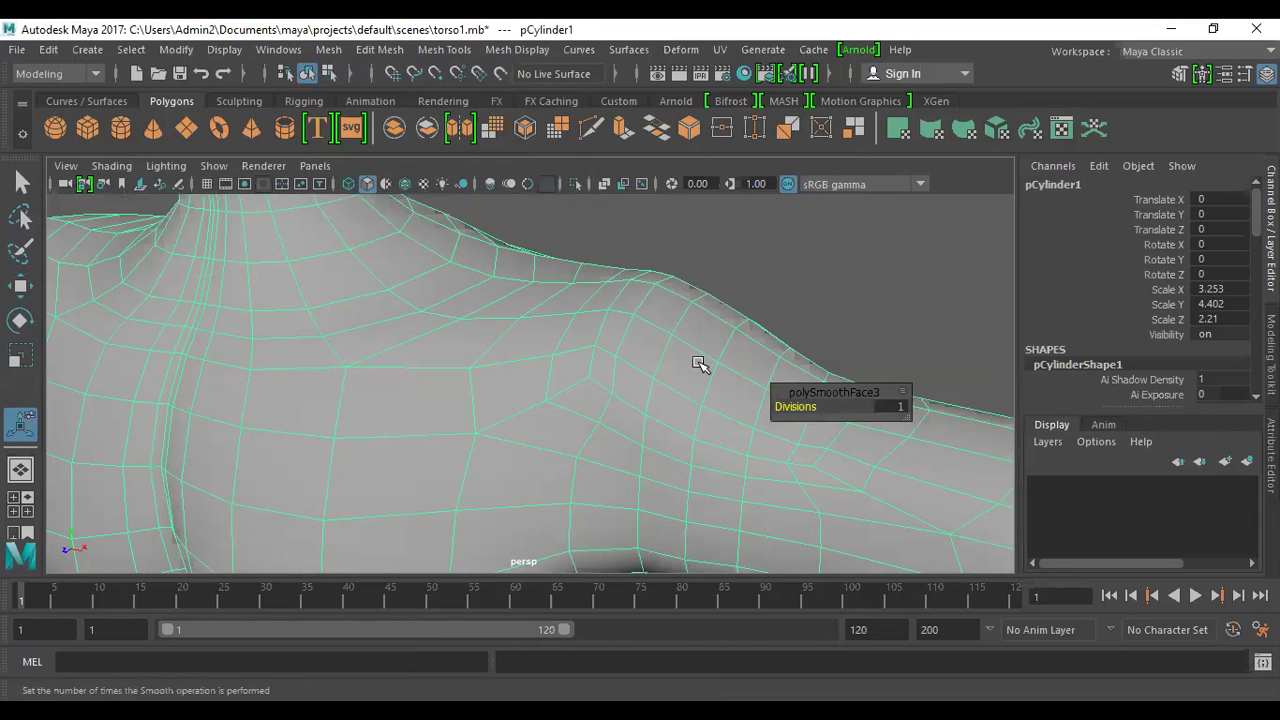
{"action": "key", "text": "f"}
{"action": "left_click_drag", "start_coordinate": [646, 374], "coordinate": [560, 455], "text": "alt"}
{"action": "right_click_drag", "start_coordinate": [600, 470], "coordinate": [788, 584], "text": "alt"}
{"action": "left_click_drag", "start_coordinate": [692, 480], "coordinate": [546, 424], "text": "alt"}
{"action": "left_click_drag", "start_coordinate": [506, 350], "coordinate": [584, 280], "text": "alt"}
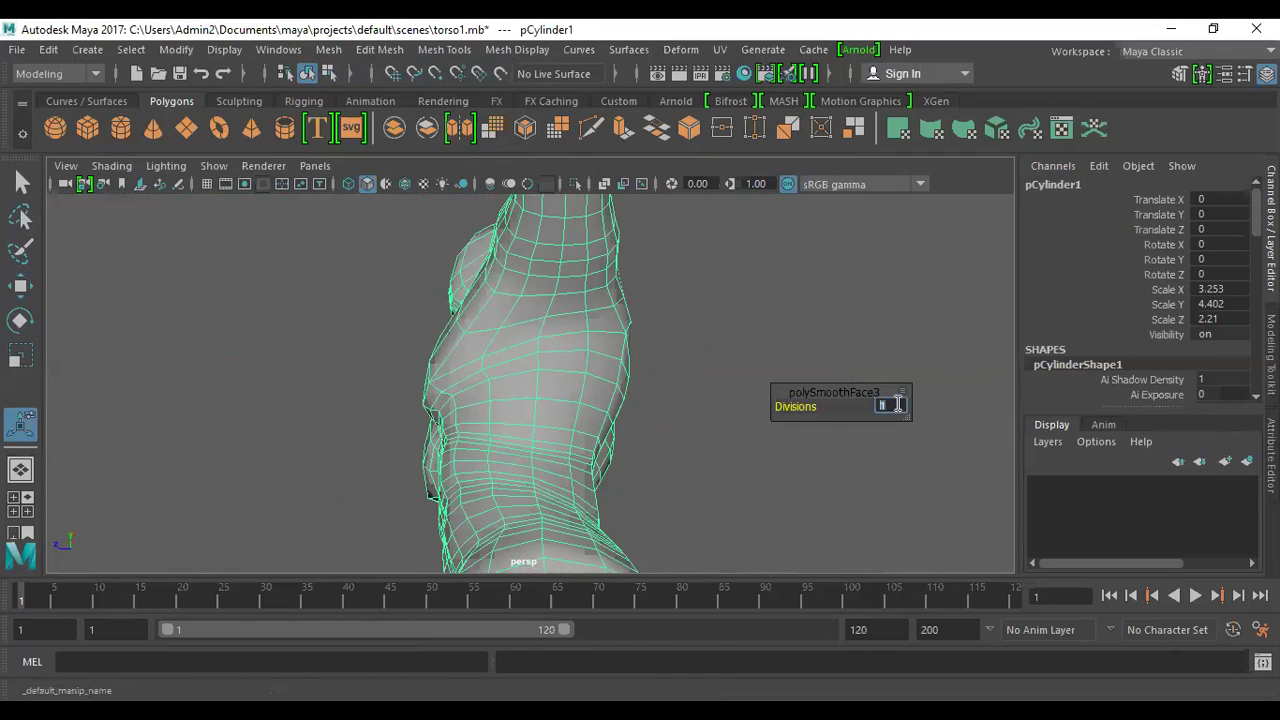
{"action": "key", "text": "Return"}
- Draw a Multi-Cut line from the upper arm's underside around the front of the shoulder into the armpit
{"action": "left_click_drag", "start_coordinate": [586, 331], "coordinate": [609, 94], "text": "alt"}
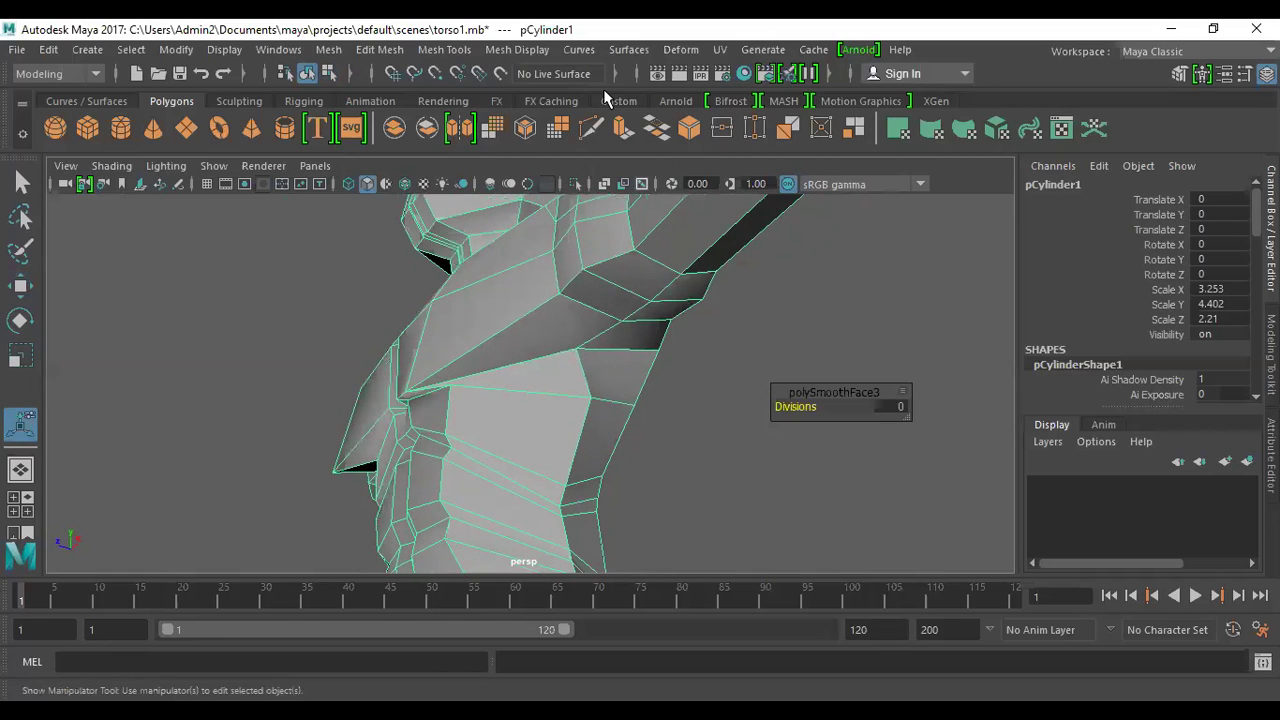
{"action": "left_click", "coordinate": [338, 54]}
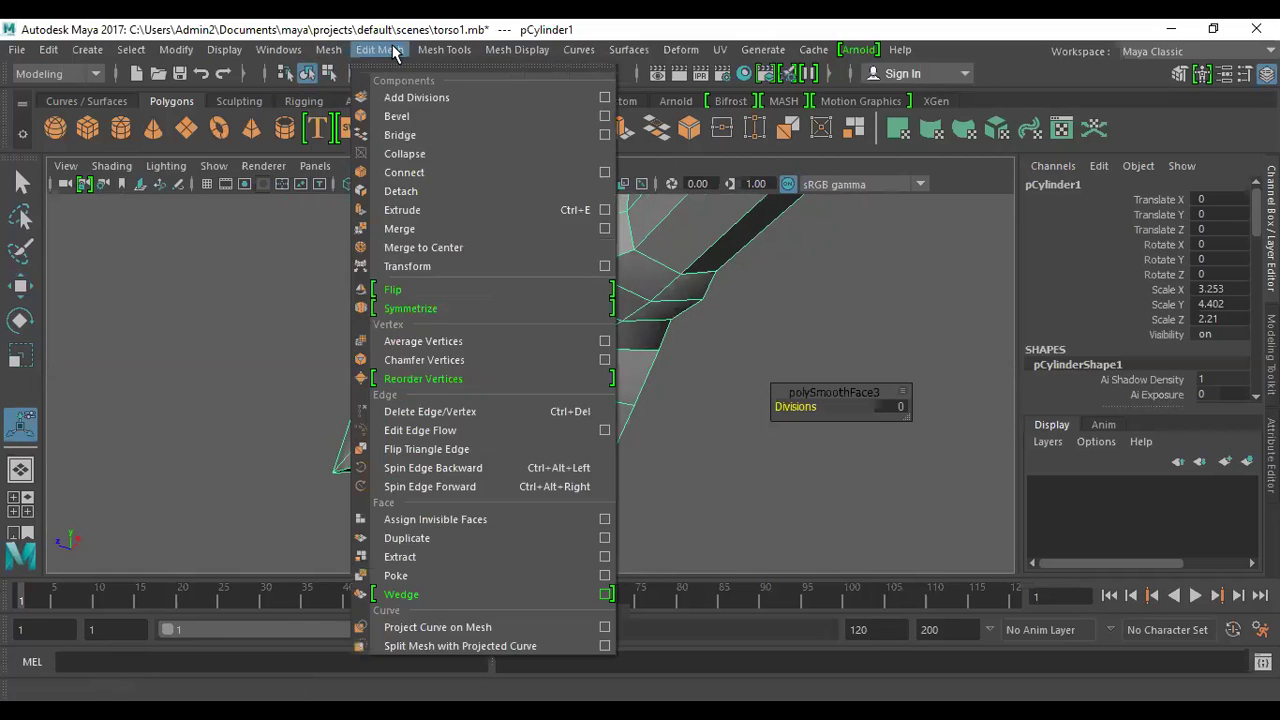
{"action": "mouse_move", "coordinate": [444, 49]}
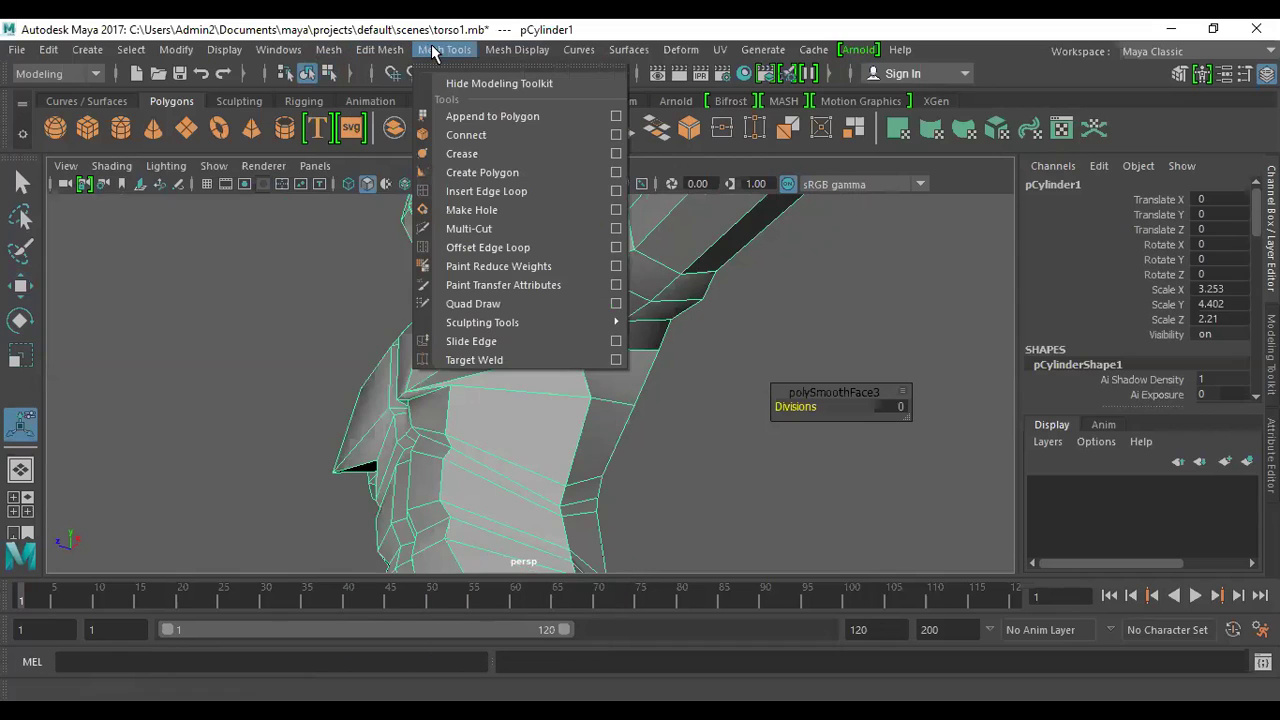
{"action": "left_click", "coordinate": [482, 228]}
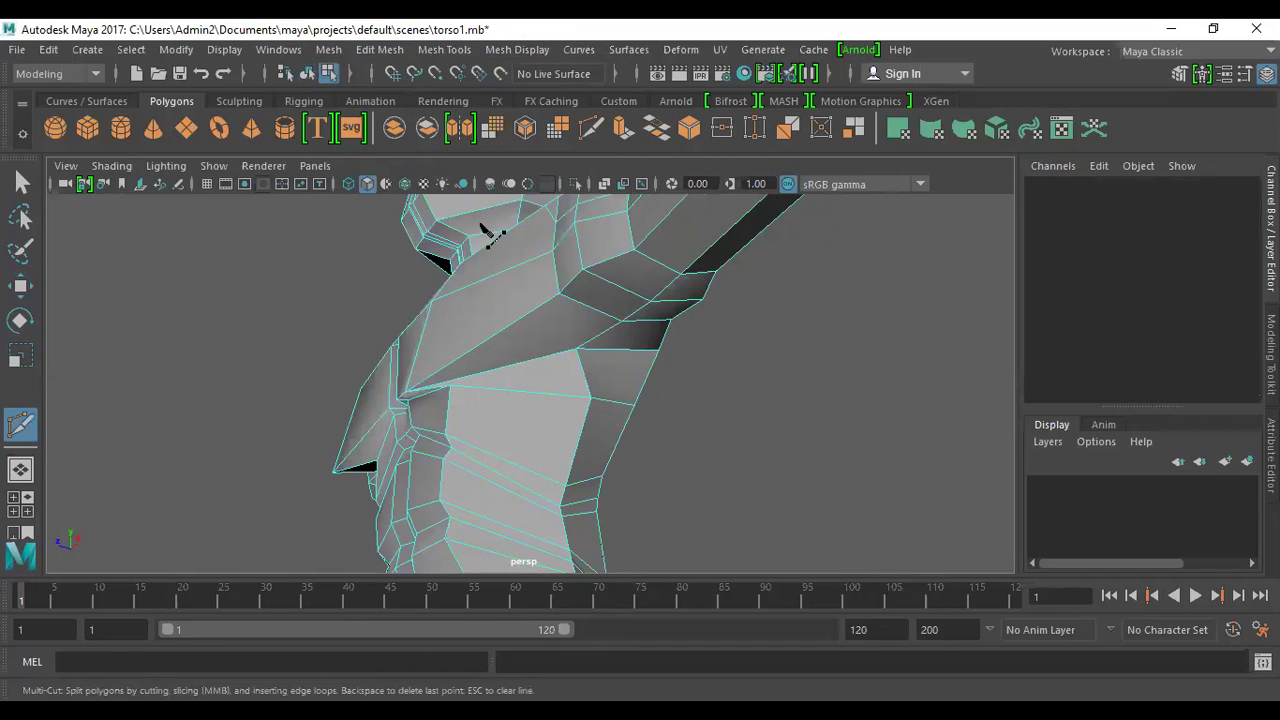
{"action": "left_click", "coordinate": [705, 252]}
{"action": "left_click", "coordinate": [649, 236]}
{"action": "left_click", "coordinate": [578, 249]}
{"action": "left_click", "coordinate": [555, 272]}
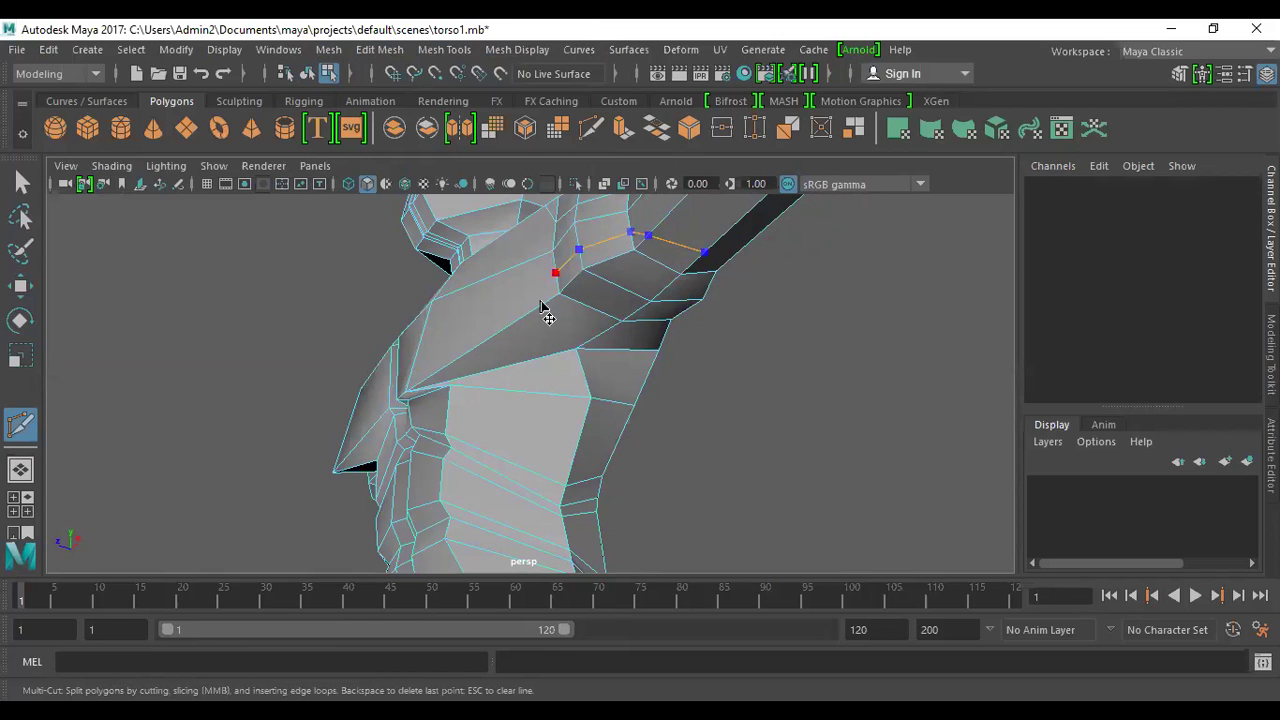
{"action": "left_click", "coordinate": [540, 306]}
{"action": "left_click", "coordinate": [601, 337]}
- Carry the cut line from the armpit around the back of the shoulder, close it on the upper arm and apply it
{"action": "left_click_drag", "start_coordinate": [637, 347], "coordinate": [534, 317], "text": "alt"}
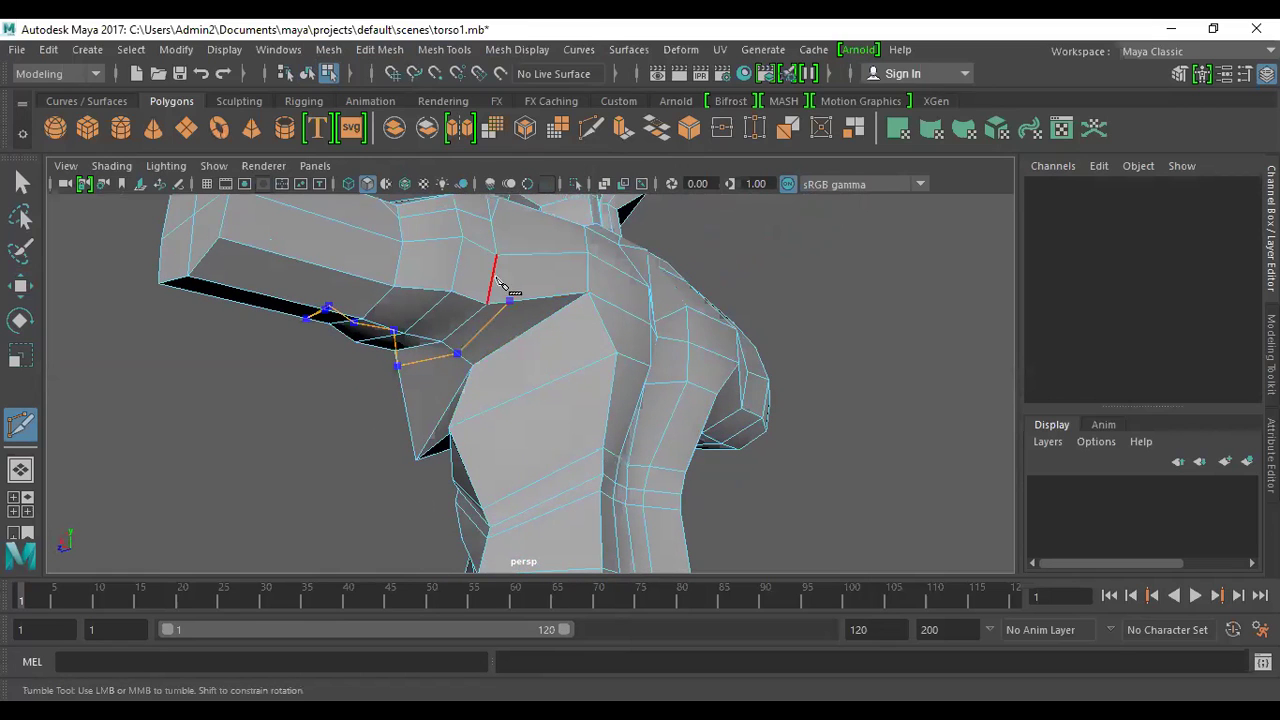
{"action": "left_click", "coordinate": [492, 275]}
{"action": "left_click", "coordinate": [455, 271]}
{"action": "left_click", "coordinate": [398, 263]}
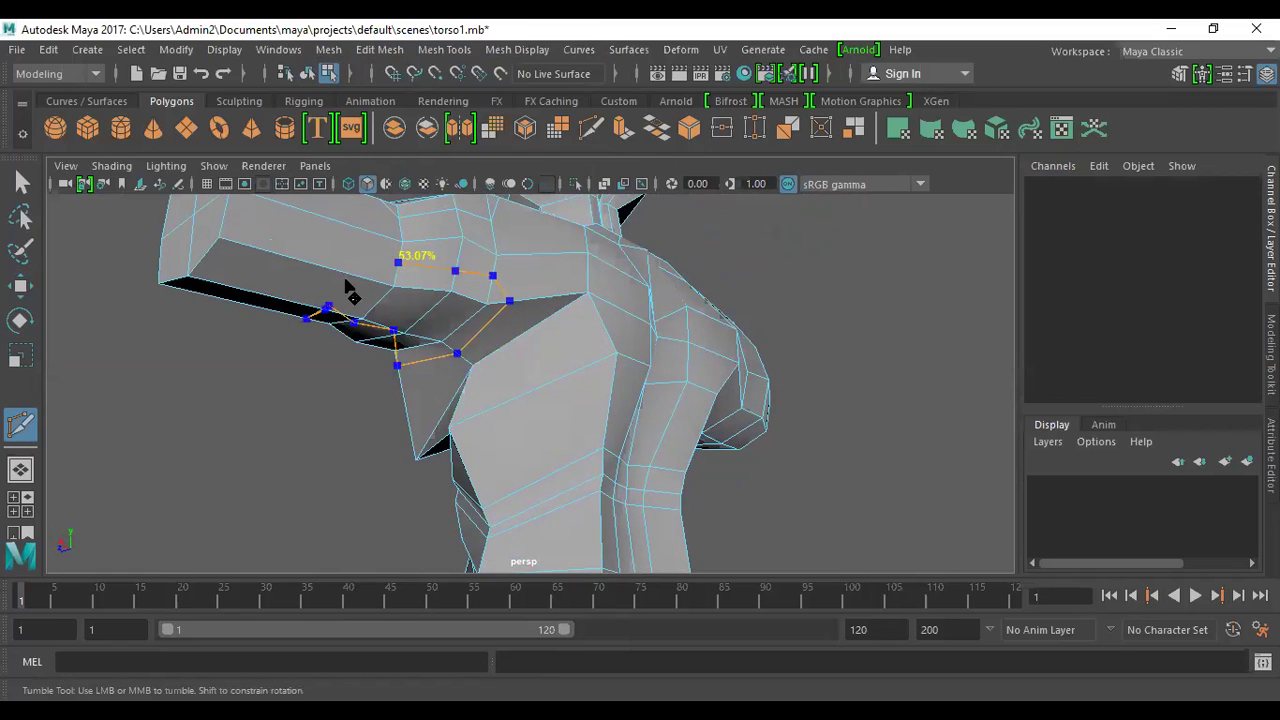
{"action": "left_click_drag", "start_coordinate": [350, 297], "coordinate": [388, 262], "text": "alt"}
{"action": "left_click", "coordinate": [437, 209]}
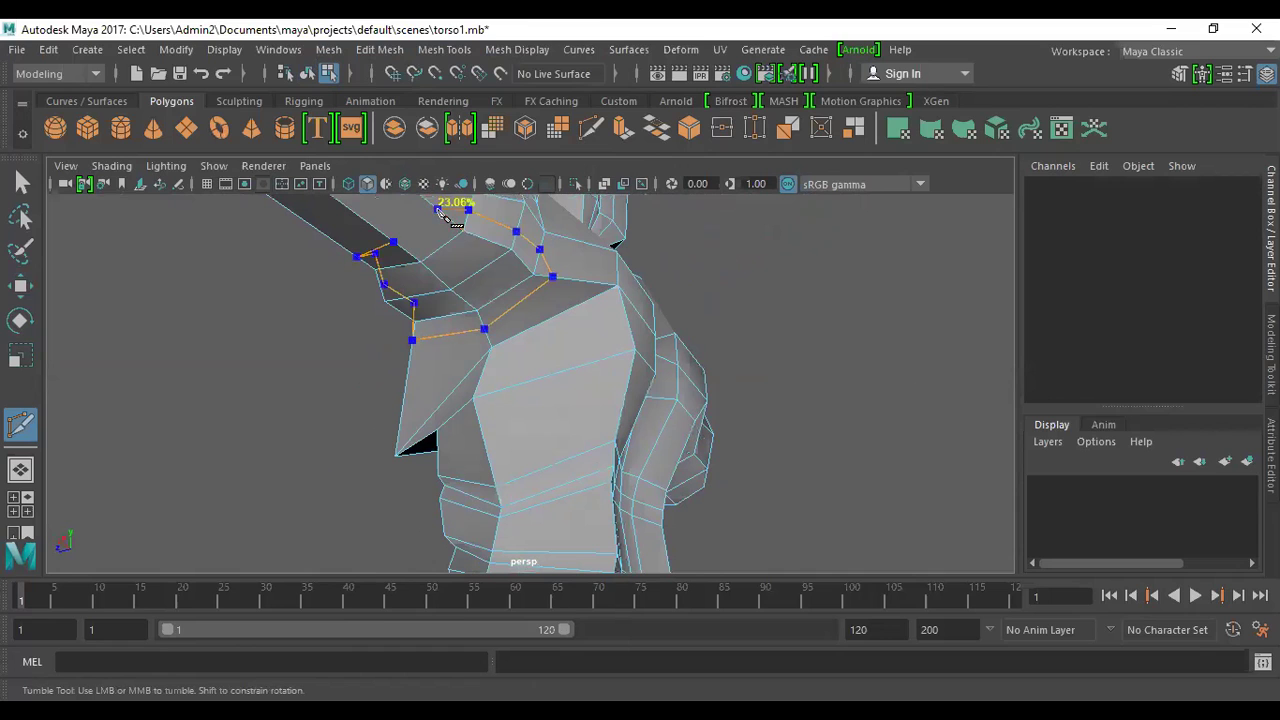
{"action": "left_click", "coordinate": [397, 246]}
{"action": "key", "text": "Return"}
- Select the torso again and apply Smooth to examine the shoulder and armpit
{"action": "left_click_drag", "start_coordinate": [512, 309], "coordinate": [680, 302], "text": "alt"}
{"action": "key", "text": "w"}
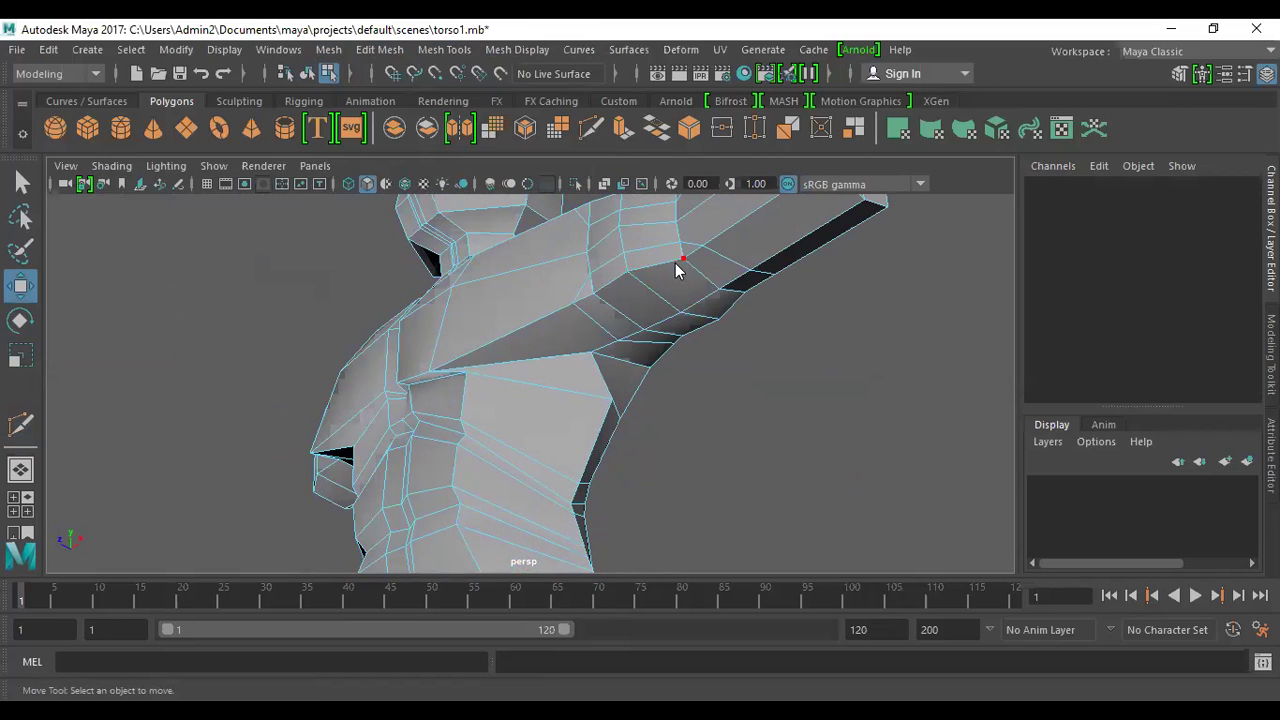
{"action": "left_click", "coordinate": [614, 205]}
{"action": "left_click", "coordinate": [440, 50]}
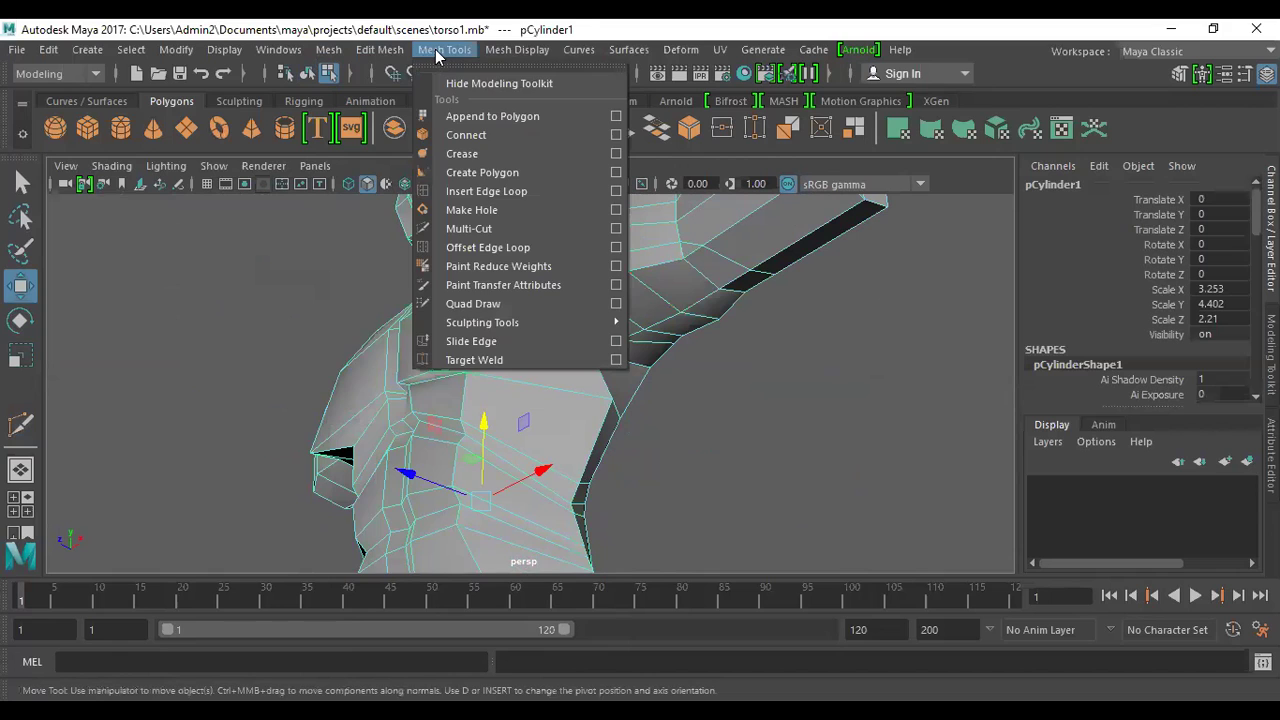
{"action": "mouse_move", "coordinate": [379, 49]}
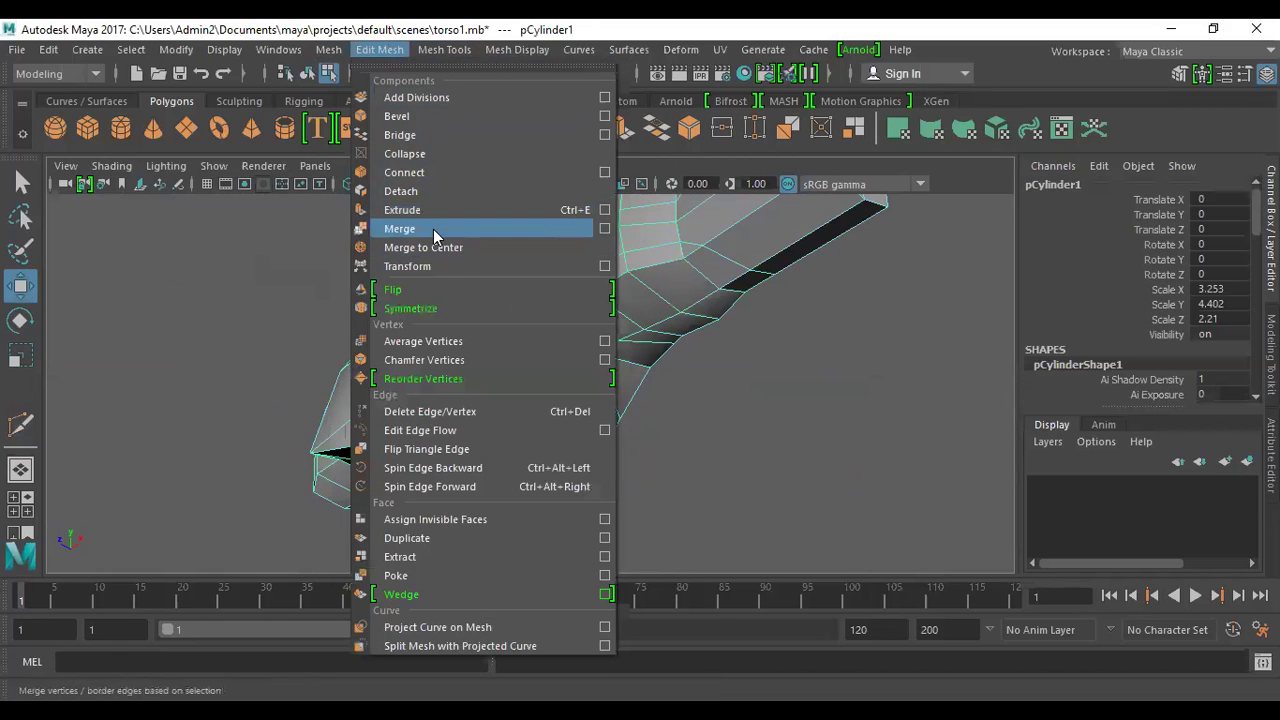
{"action": "mouse_move", "coordinate": [328, 49]}
{"action": "left_click", "coordinate": [382, 226]}
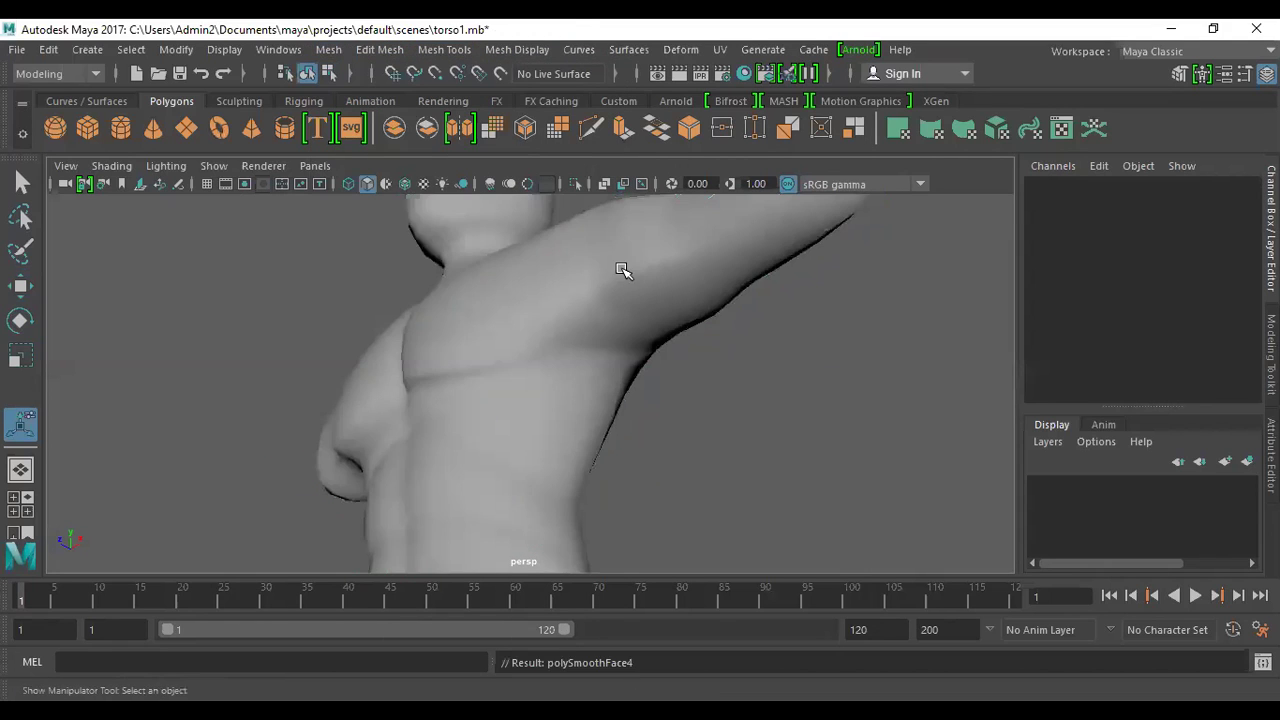
{"action": "left_click_drag", "start_coordinate": [769, 317], "coordinate": [672, 355], "text": "alt"}
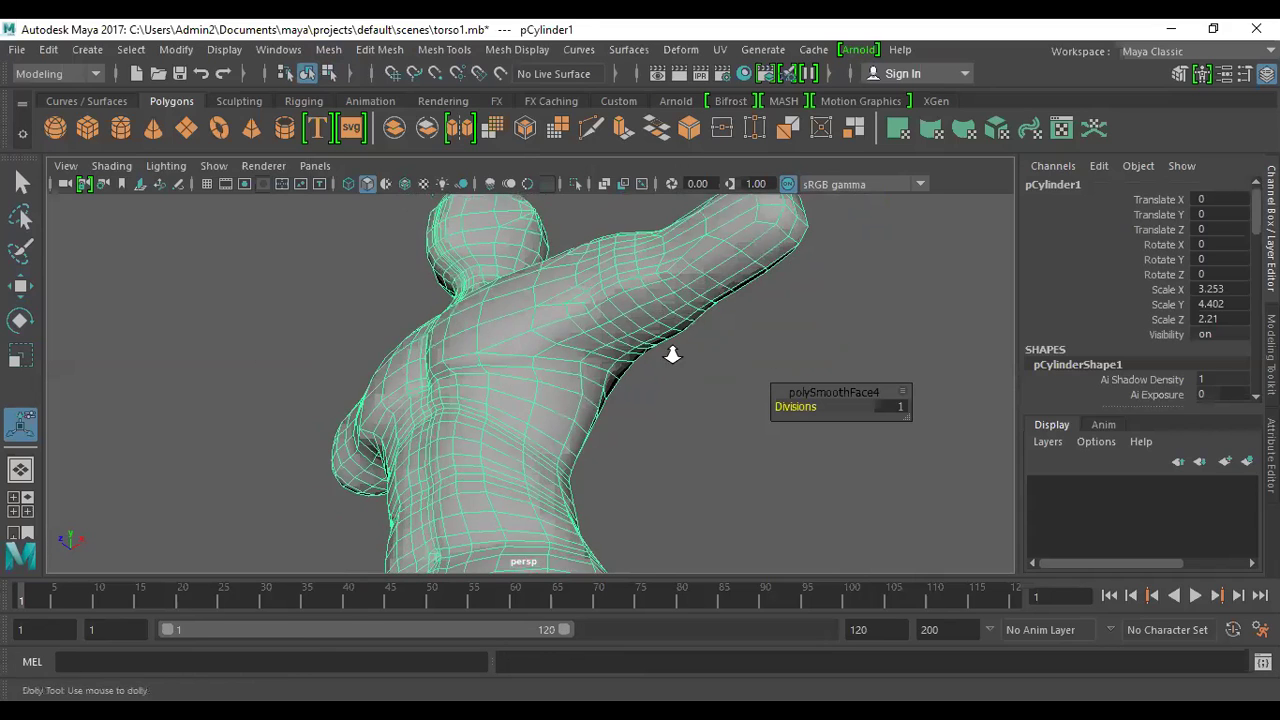
- Undo the latest smoothing and the last Multi-Cut loop around the armpit
{"action": "scroll", "coordinate": [672, 355], "scroll_direction": "up", "scroll_amount": 3}
{"action": "key", "text": "ctrl+z"}
{"action": "scroll", "coordinate": [657, 306], "scroll_direction": "down", "scroll_amount": 2}
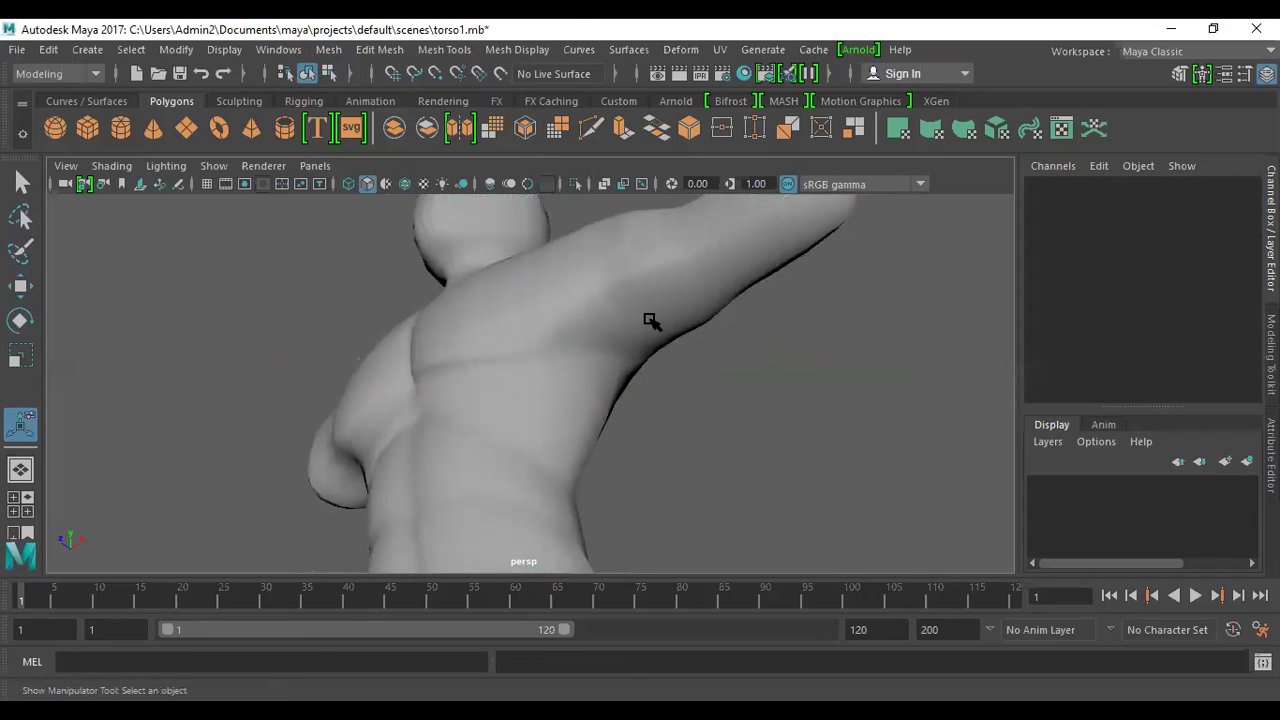
{"action": "key", "text": "ctrl+z"}
{"action": "key", "text": "ctrl+z"}
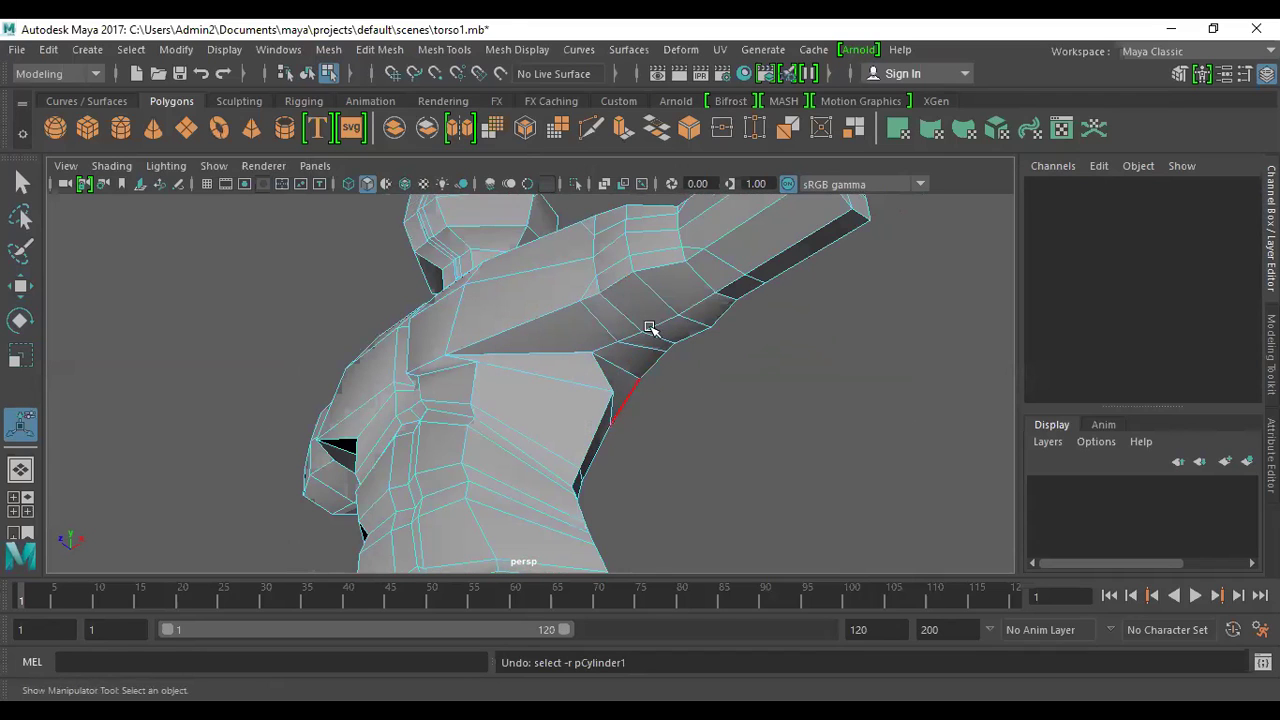
{"action": "key", "text": "ctrl+z"}
- Draw a Multi-Cut line from the upper arm's underside around the front of the shoulder and down the chest's side below the armpit
{"action": "left_click_drag", "start_coordinate": [741, 347], "coordinate": [583, 337], "text": "alt"}
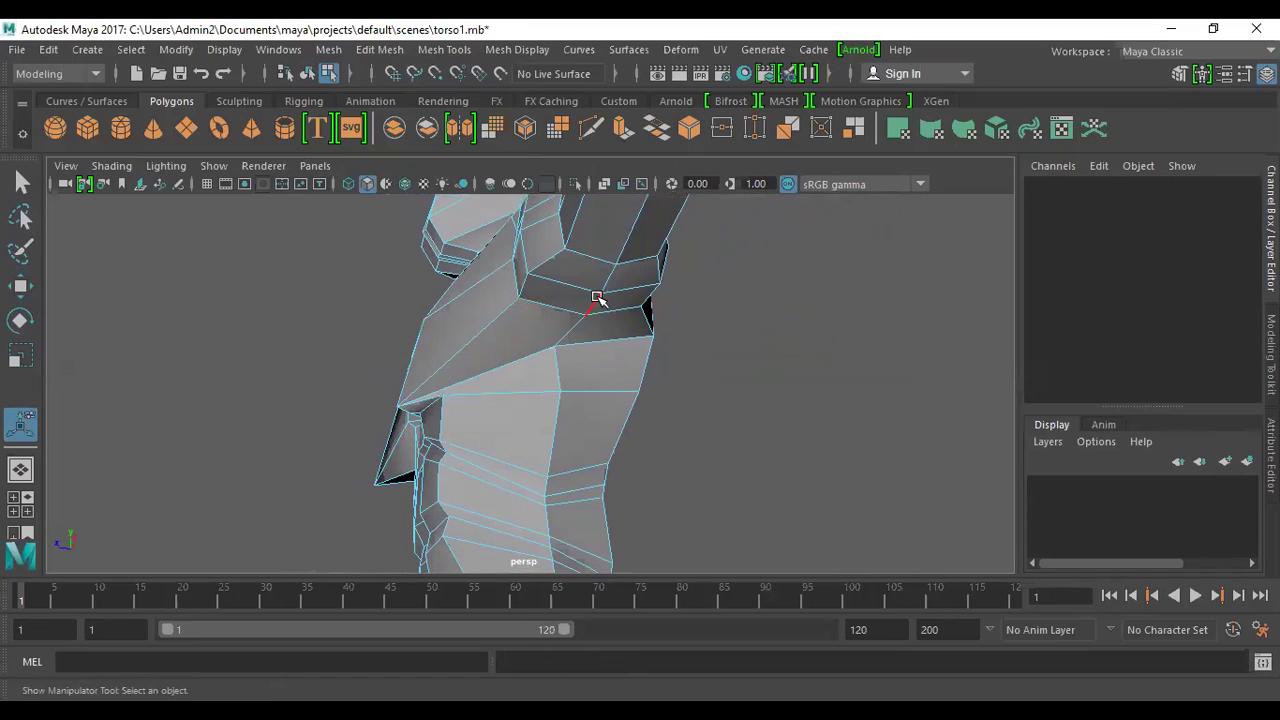
{"action": "left_click_drag", "start_coordinate": [473, 308], "coordinate": [583, 340], "text": "alt"}
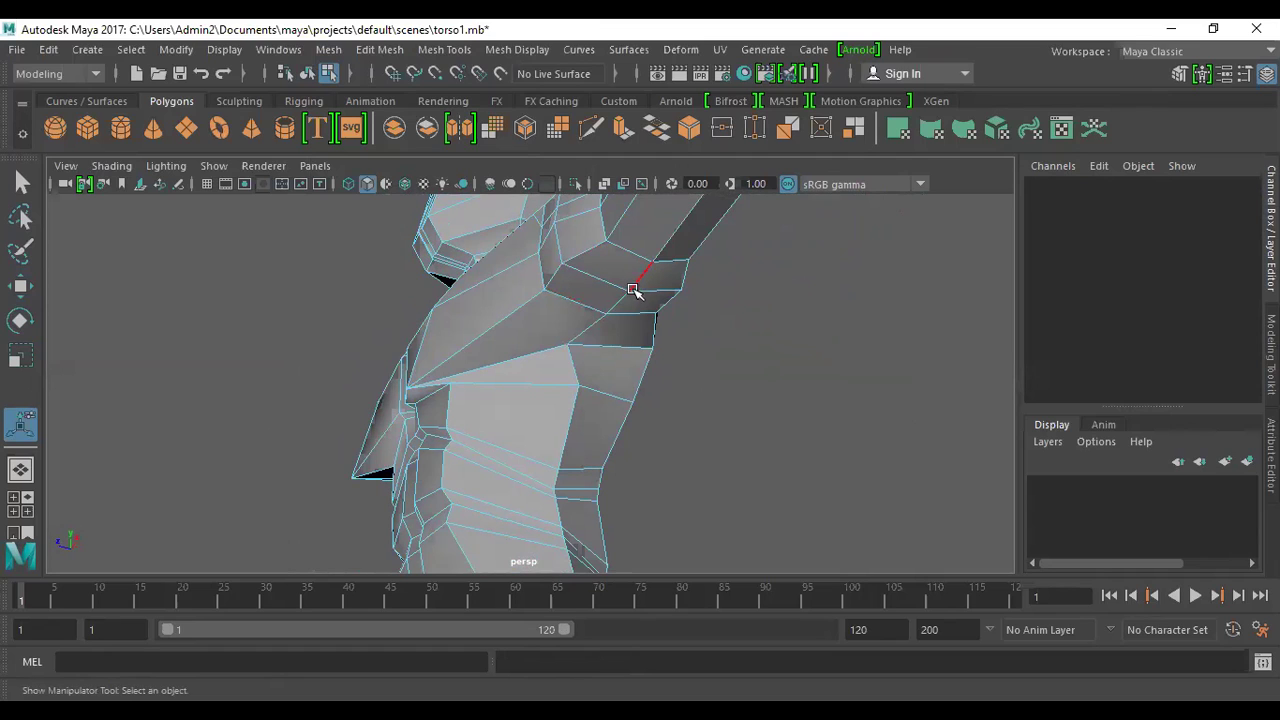
{"action": "left_click", "coordinate": [444, 50]}
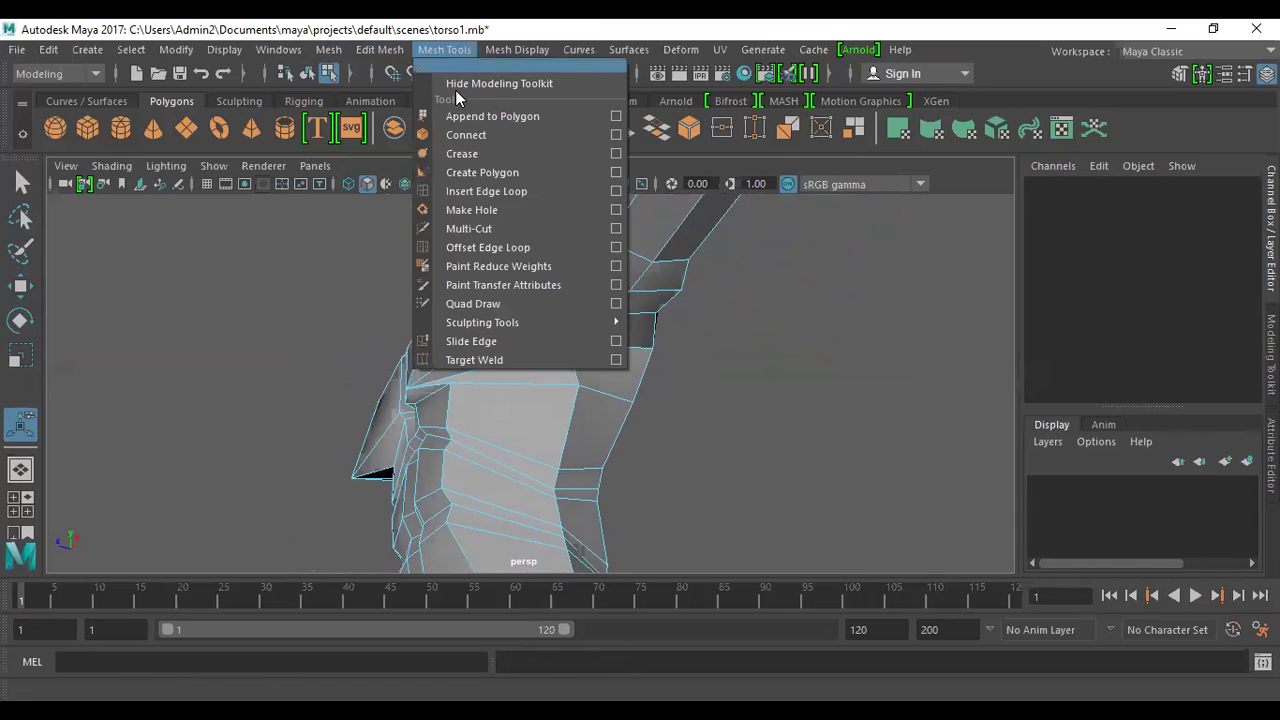
{"action": "left_click", "coordinate": [484, 228]}
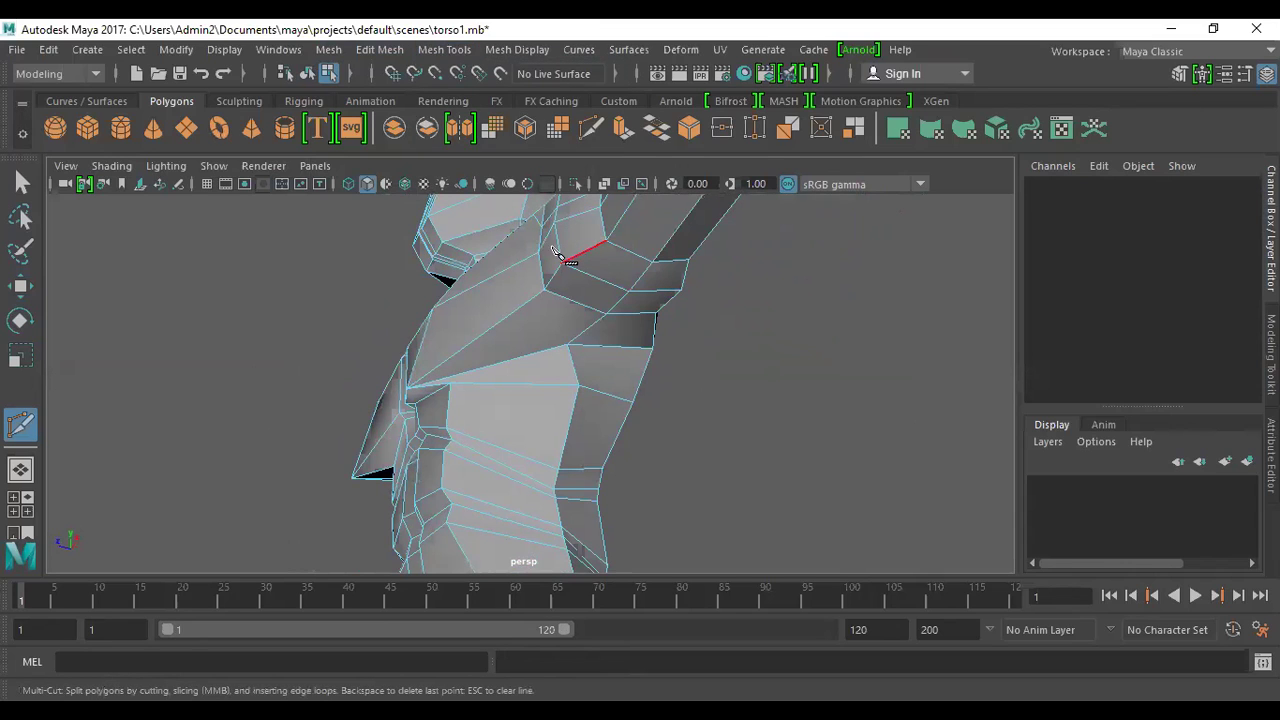
{"action": "left_click", "coordinate": [639, 278]}
{"action": "left_click", "coordinate": [531, 297]}
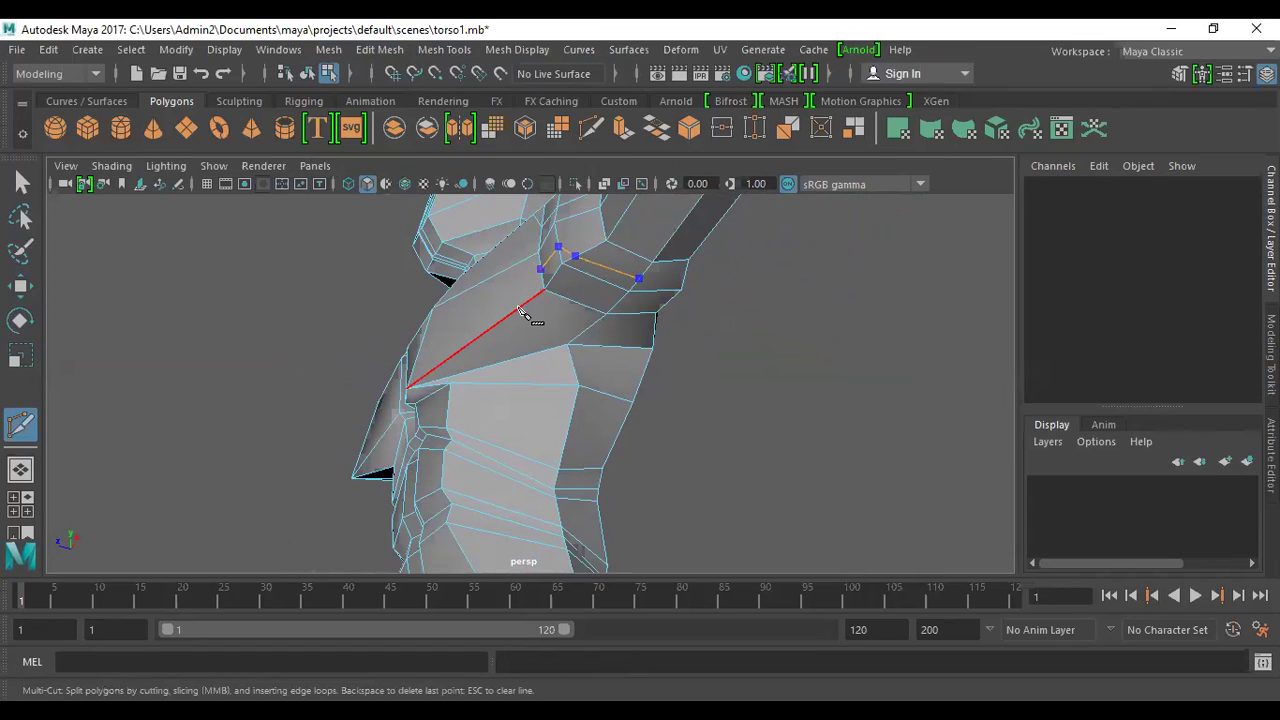
{"action": "left_click", "coordinate": [518, 310]}
{"action": "left_click", "coordinate": [512, 360]}
{"action": "left_click", "coordinate": [531, 385]}
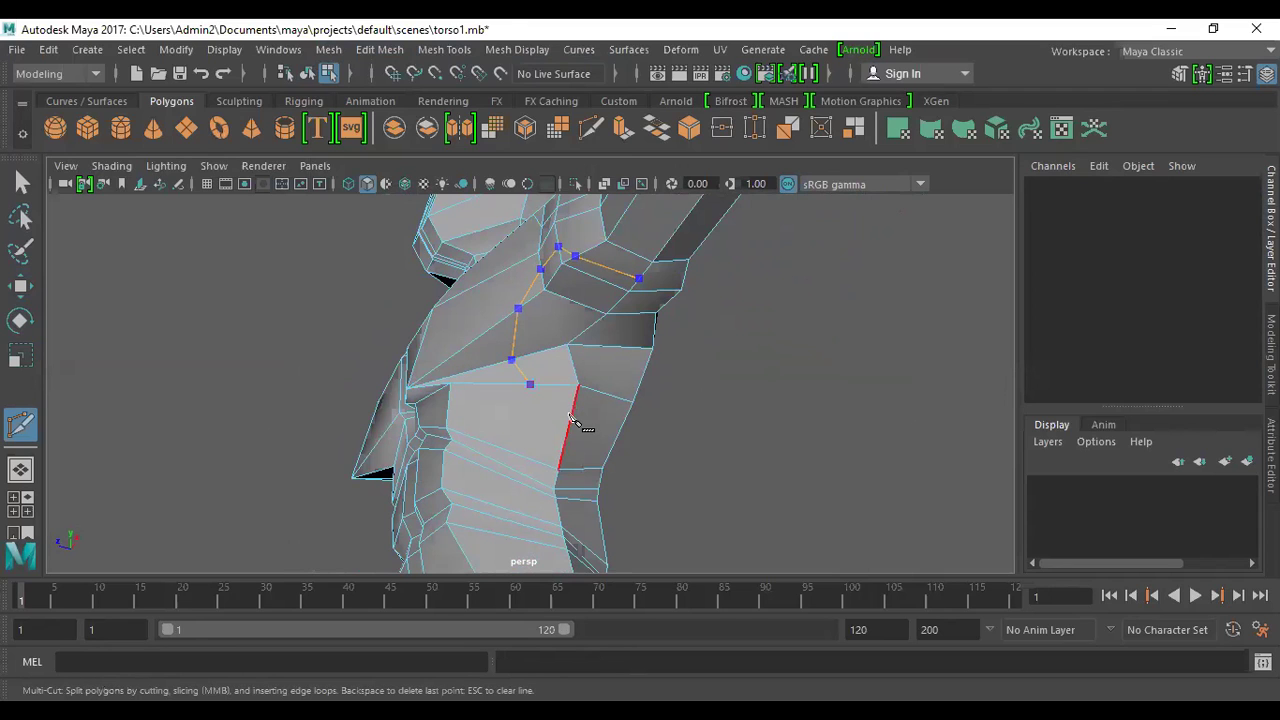
- Carry the cut line below the armpit and up the back of the shoulder, close it on the upper arm and apply it
{"action": "left_click_drag", "start_coordinate": [640, 420], "coordinate": [500, 434], "text": "alt"}
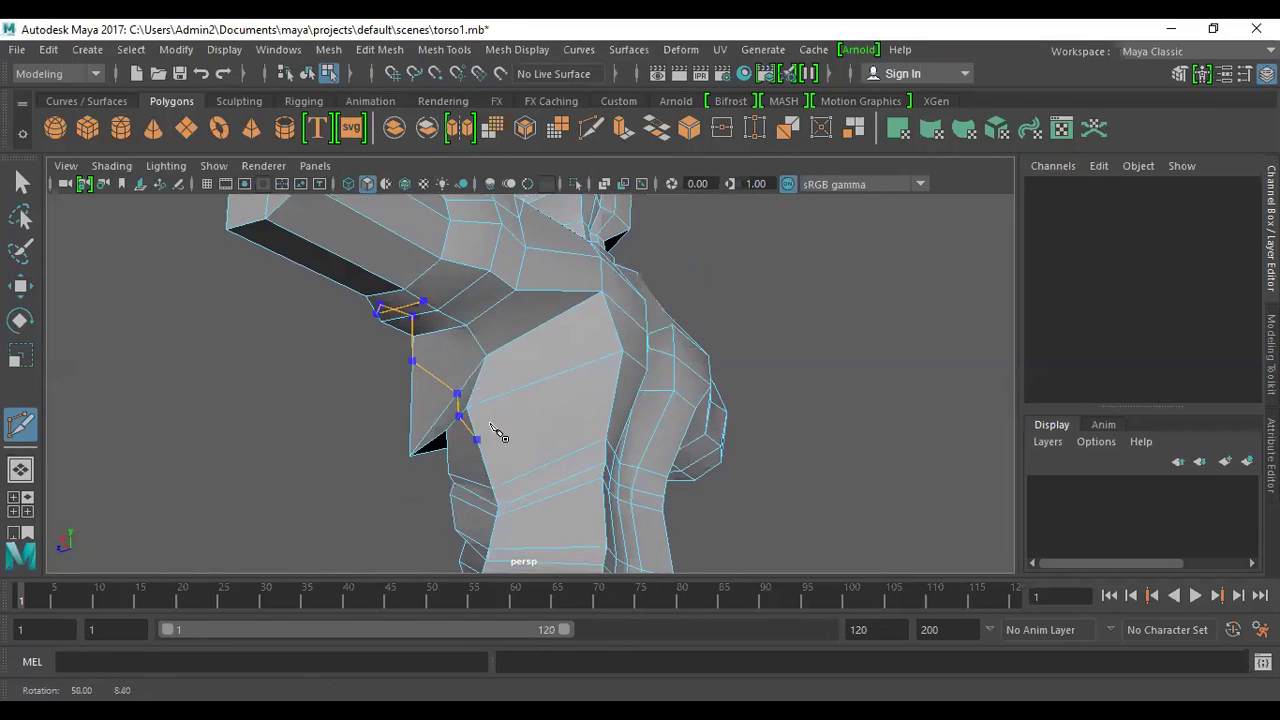
{"action": "left_click", "coordinate": [524, 387]}
{"action": "left_click", "coordinate": [537, 329]}
{"action": "left_click_drag", "start_coordinate": [560, 305], "coordinate": [527, 292], "text": "alt"}
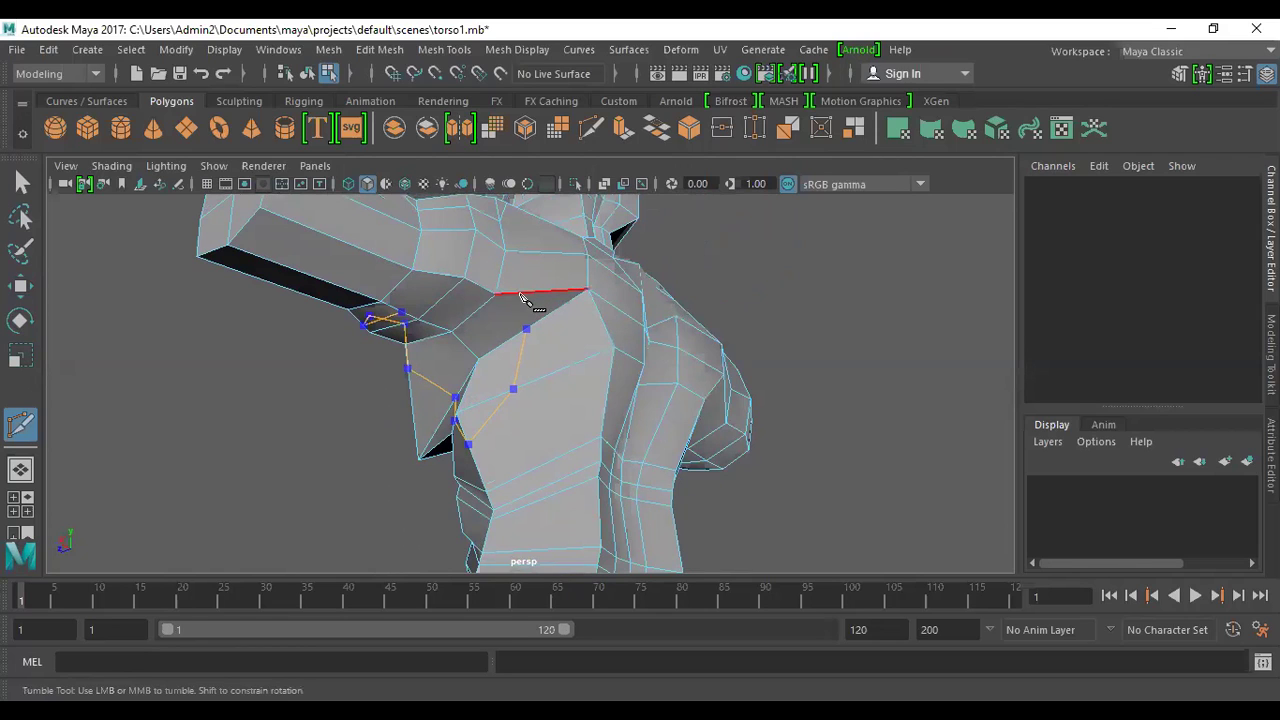
{"action": "left_click", "coordinate": [519, 292]}
{"action": "left_click", "coordinate": [468, 261]}
{"action": "left_click_drag", "start_coordinate": [432, 283], "coordinate": [540, 270], "text": "alt"}
{"action": "left_click", "coordinate": [446, 280]}
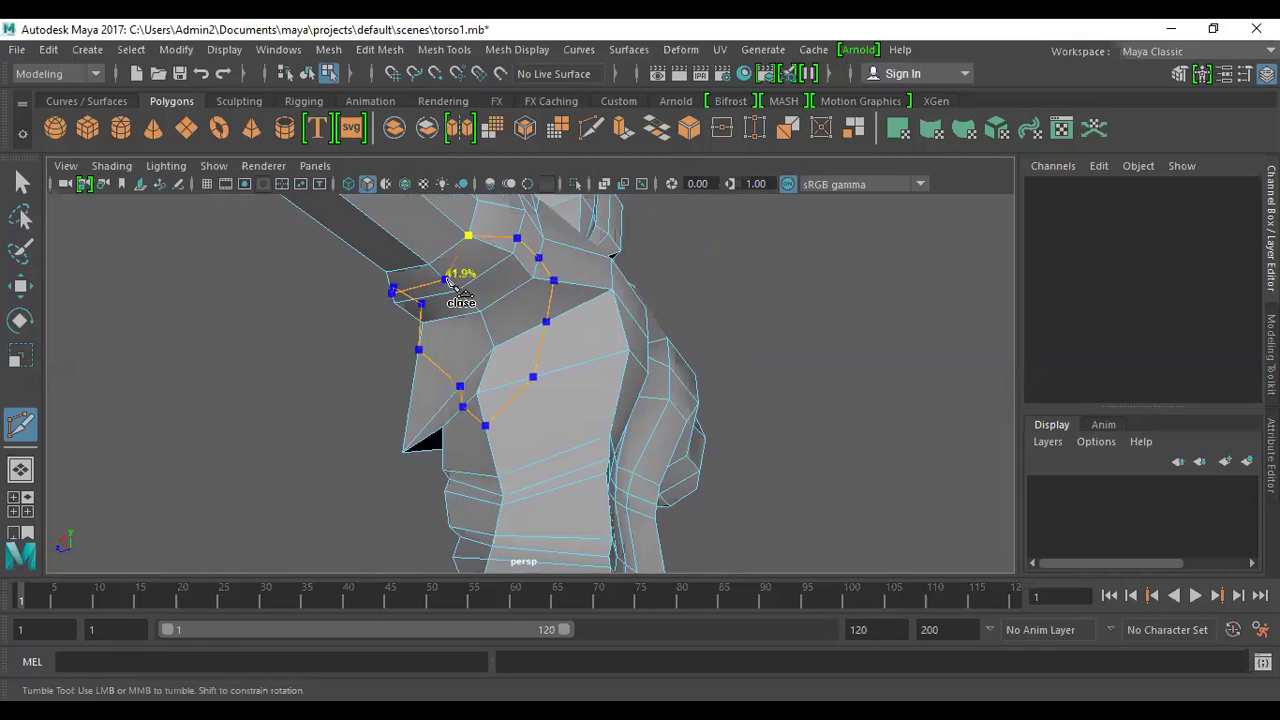
{"action": "right_click", "coordinate": [511, 279]}
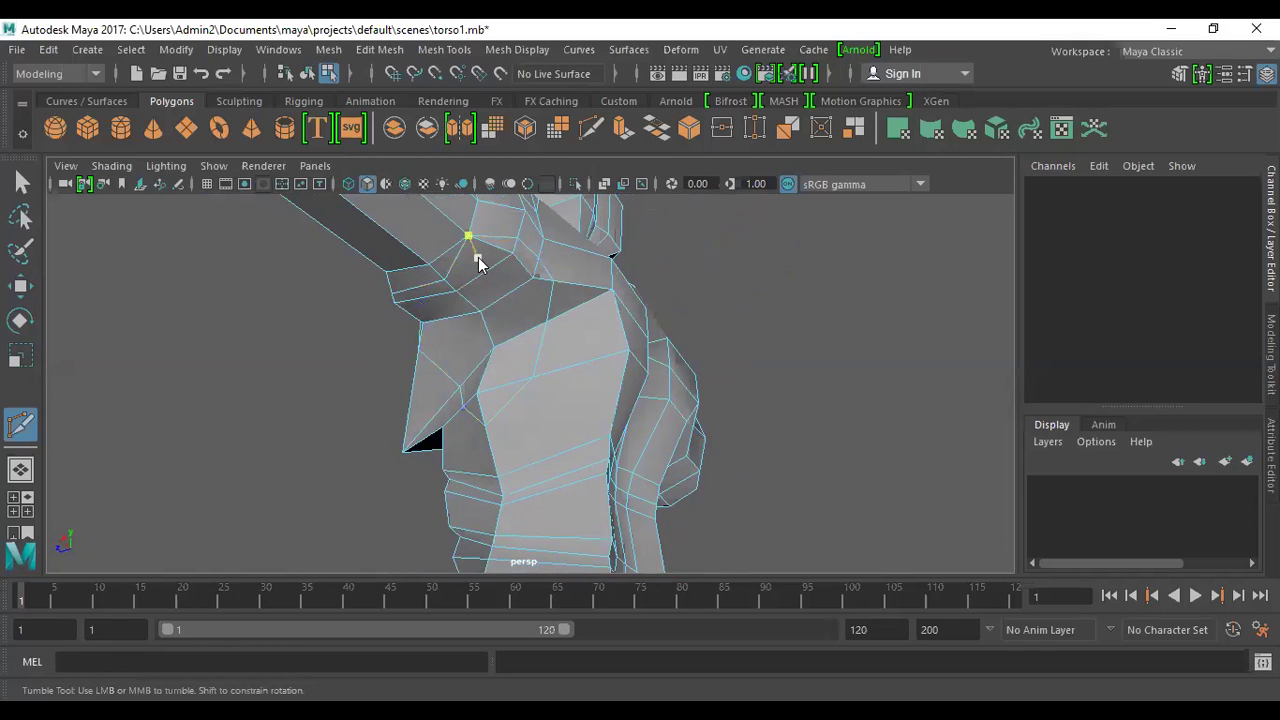
- Delete the misplaced cut edges where the loop closes on the back of the upper arm
{"action": "key", "text": "w"}
{"action": "left_click", "coordinate": [496, 233]}
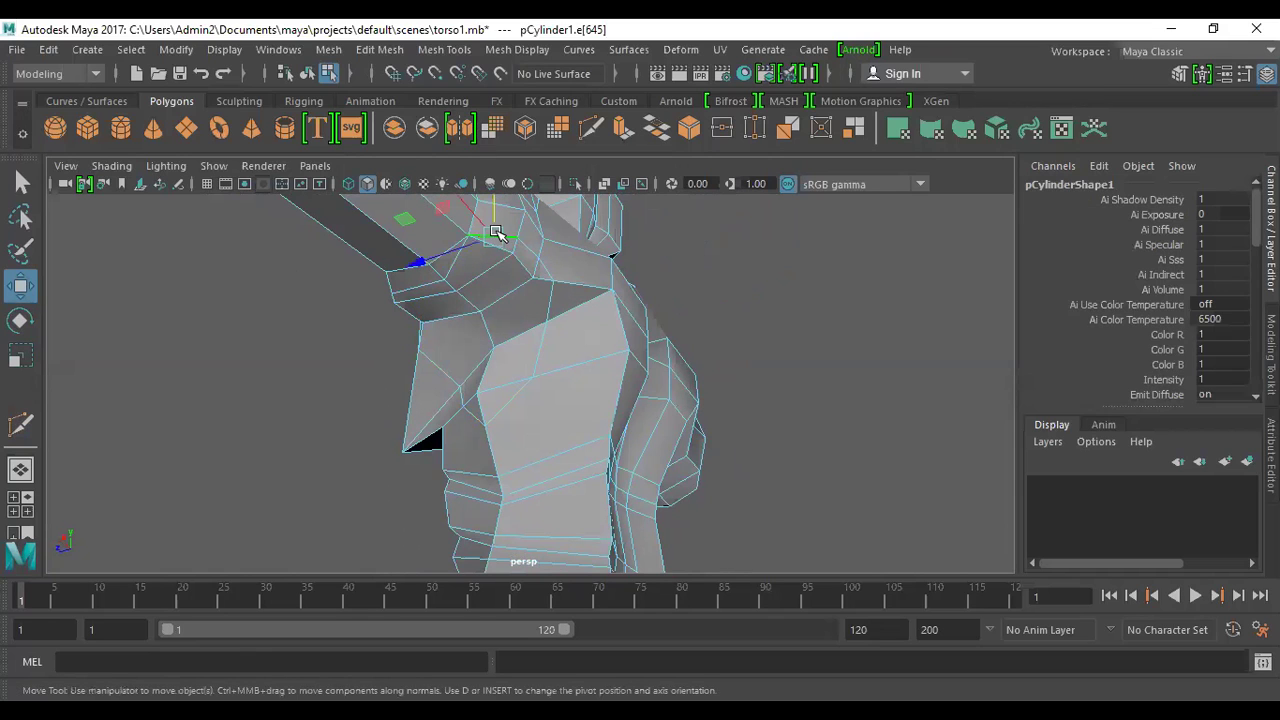
{"action": "left_click", "coordinate": [457, 257]}
{"action": "left_click", "coordinate": [465, 262]}
{"action": "left_click", "coordinate": [544, 259]}
- Recut the deleted section behind the shoulder with Multi-Cut so the loop runs cleanly down to the arm's underside
{"action": "key", "text": "y"}
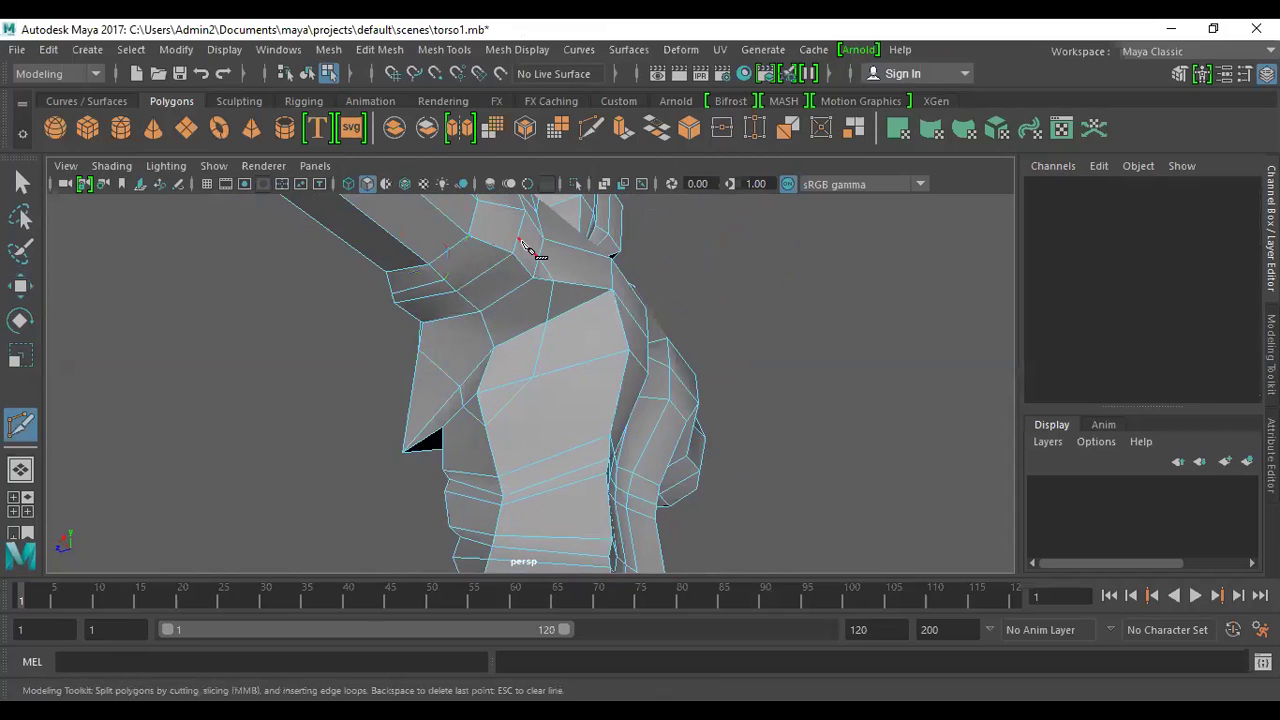
{"action": "left_click", "coordinate": [517, 238]}
{"action": "left_click", "coordinate": [488, 243]}
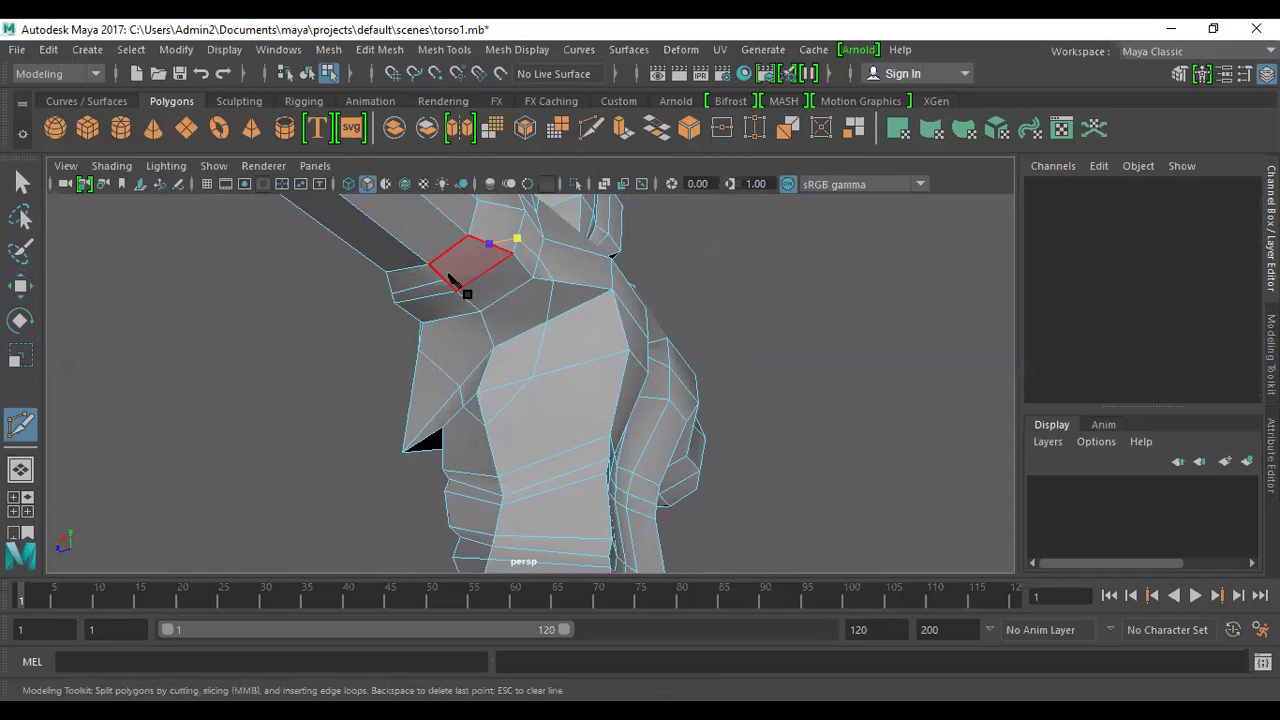
{"action": "left_click_drag", "start_coordinate": [586, 320], "coordinate": [607, 345], "text": "alt"}
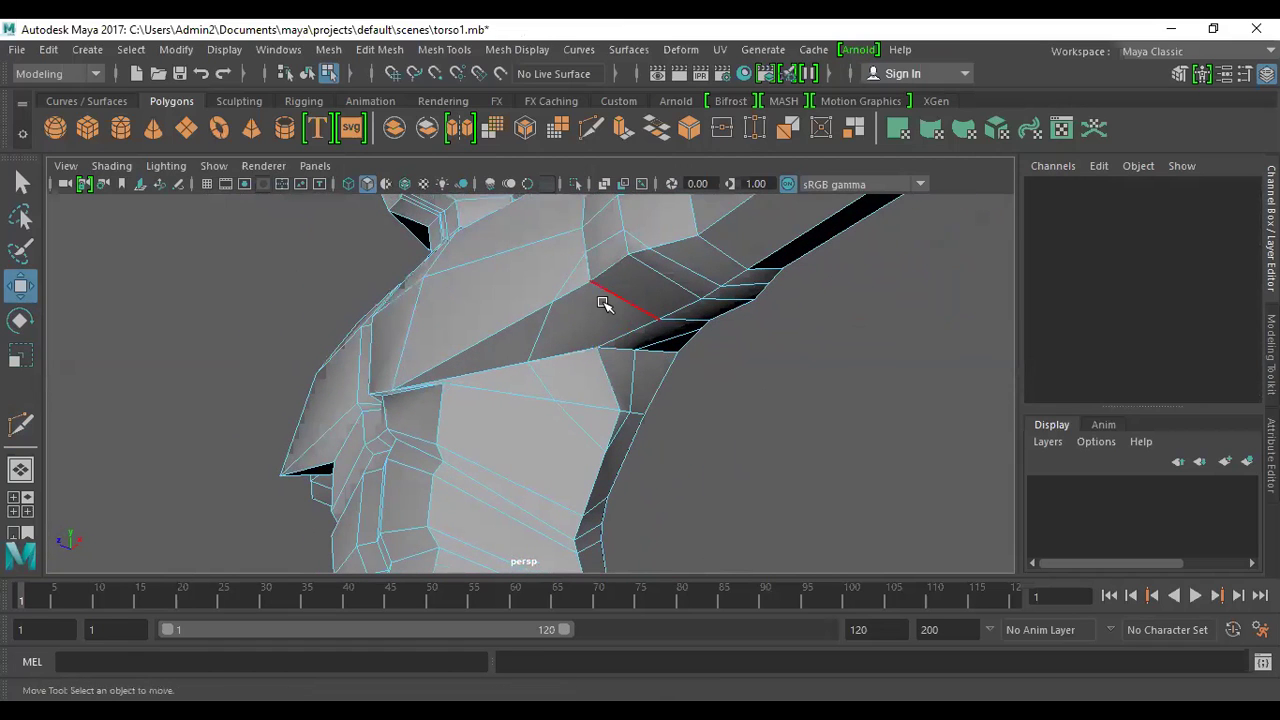
- Select the whole torso and apply Smooth to examine the recut shoulder and armpit
{"action": "left_click", "coordinate": [586, 300]}
{"action": "left_click", "coordinate": [328, 49]}
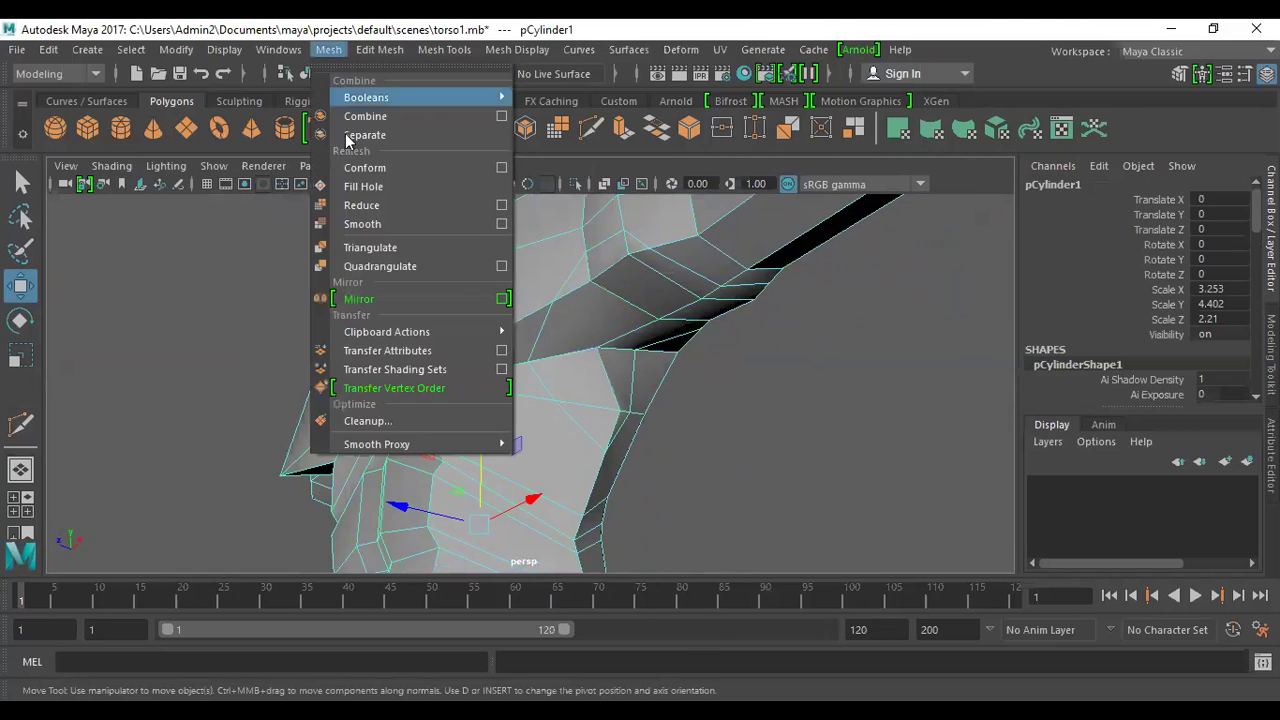
{"action": "left_click", "coordinate": [363, 222]}
{"action": "right_click_drag", "start_coordinate": [731, 353], "coordinate": [619, 338], "text": "alt"}
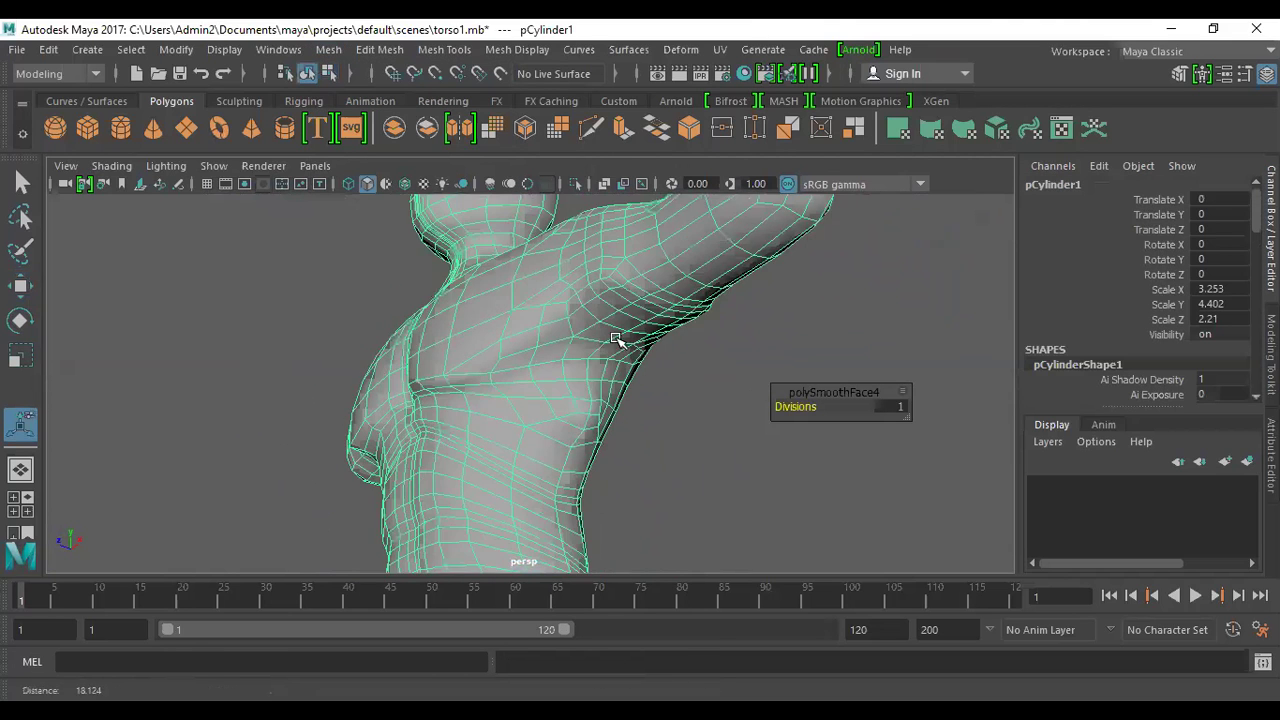
{"action": "left_click_drag", "start_coordinate": [600, 340], "coordinate": [640, 371], "text": "alt"}
{"action": "right_click_drag", "start_coordinate": [622, 448], "coordinate": [700, 455], "text": "alt"}
{"action": "left_click_drag", "start_coordinate": [700, 455], "coordinate": [594, 398], "text": "alt"}
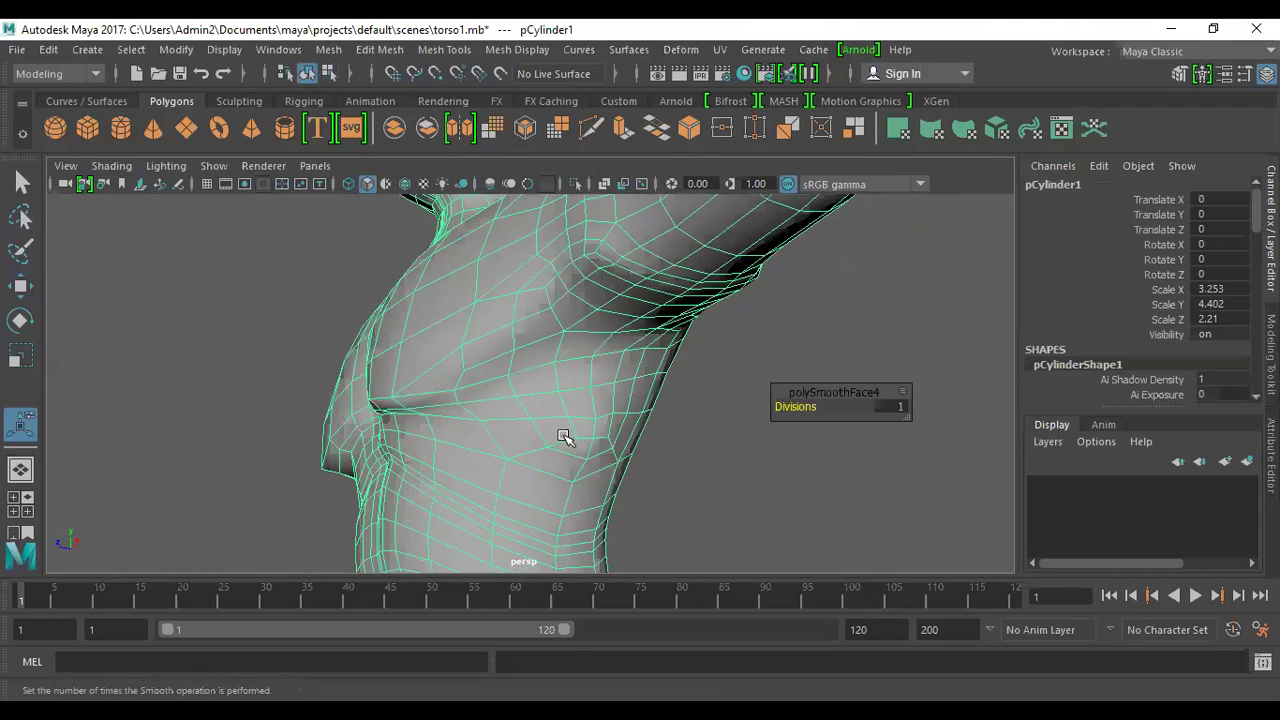
- Undo the smoothing on the recut torso
{"action": "key", "text": "ctrl+z"}
{"action": "key", "text": "ctrl+z"}
{"action": "key", "text": "ctrl+z"}
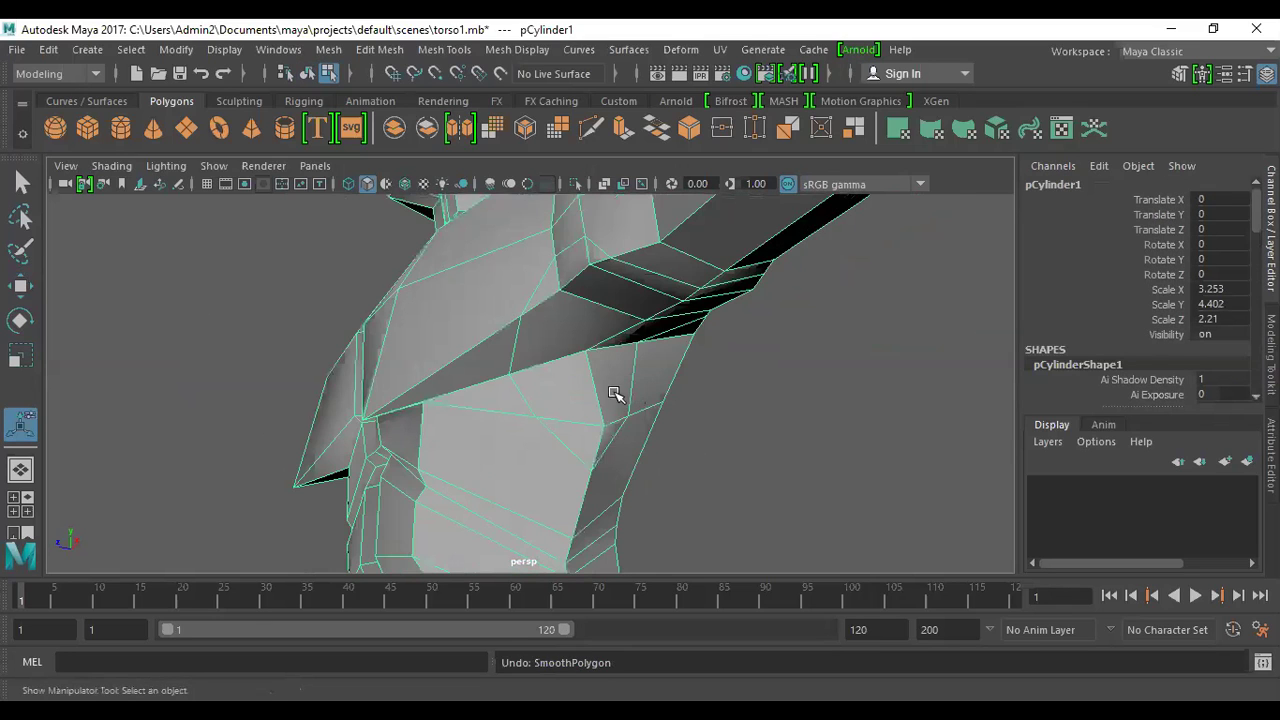
- Switch to vertex editing and select the vertices on the torso's side just below the armpit in the front view
{"action": "mouse_move", "coordinate": [604, 366]}
{"action": "right_mouse_down"}
{"action": "mouse_move", "coordinate": [592, 252]}
{"action": "mouse_move", "coordinate": [614, 110]}
{"action": "right_mouse_up"}
{"action": "right_click_drag", "start_coordinate": [637, 288], "coordinate": [580, 258]}
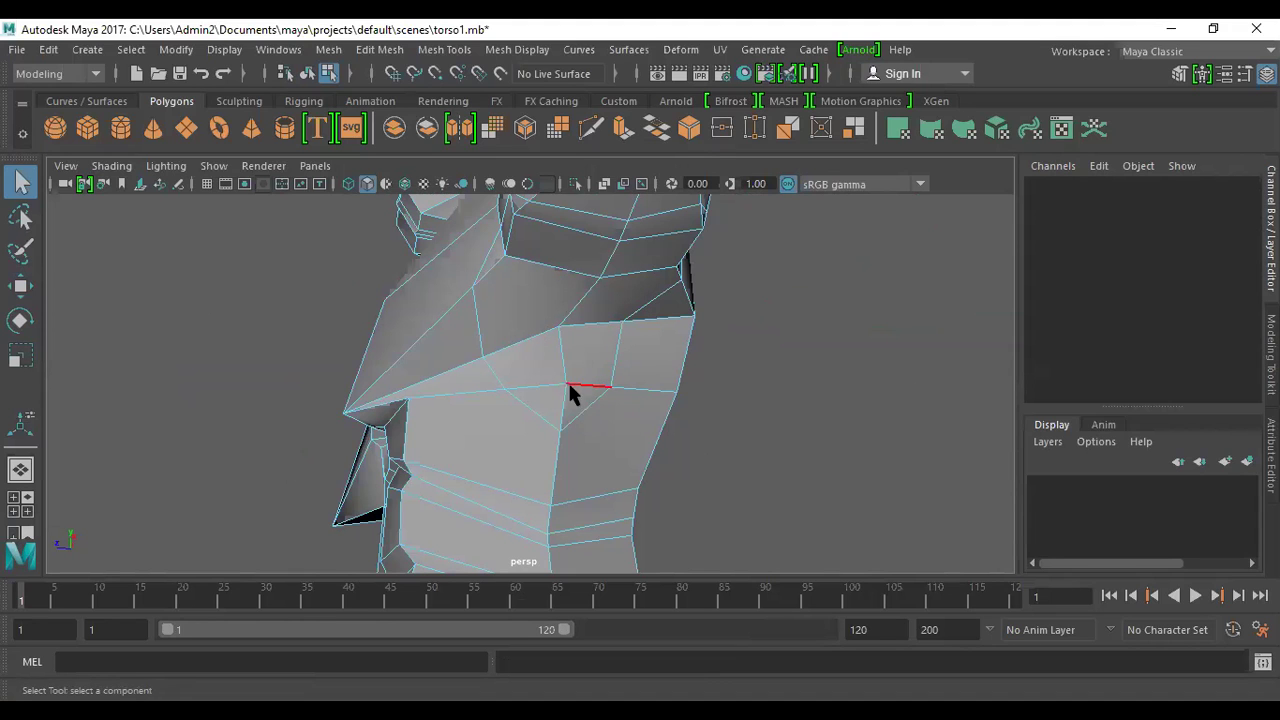
{"action": "left_click_drag", "start_coordinate": [563, 366], "coordinate": [606, 403], "text": "alt"}
{"action": "right_click_drag", "start_coordinate": [604, 180], "coordinate": [660, 442]}
{"action": "right_click_drag", "start_coordinate": [660, 423], "coordinate": [515, 161]}
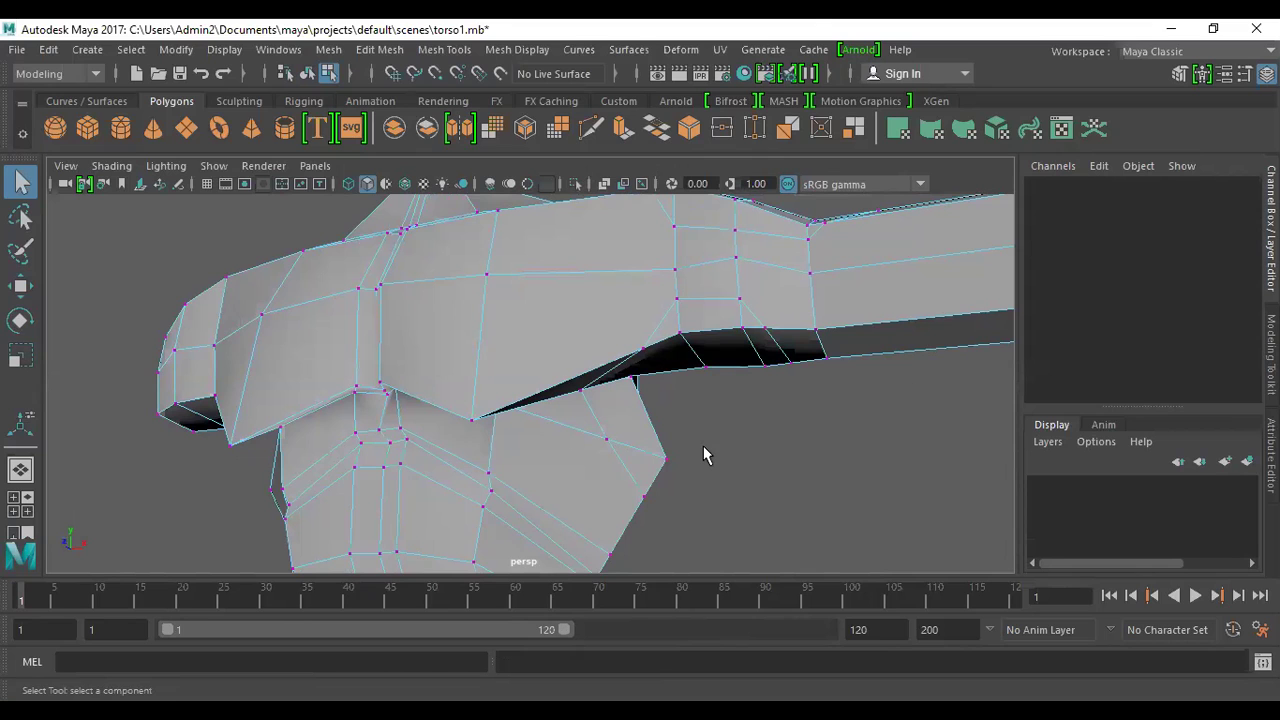
{"action": "left_click_drag", "start_coordinate": [680, 383], "coordinate": [566, 490]}
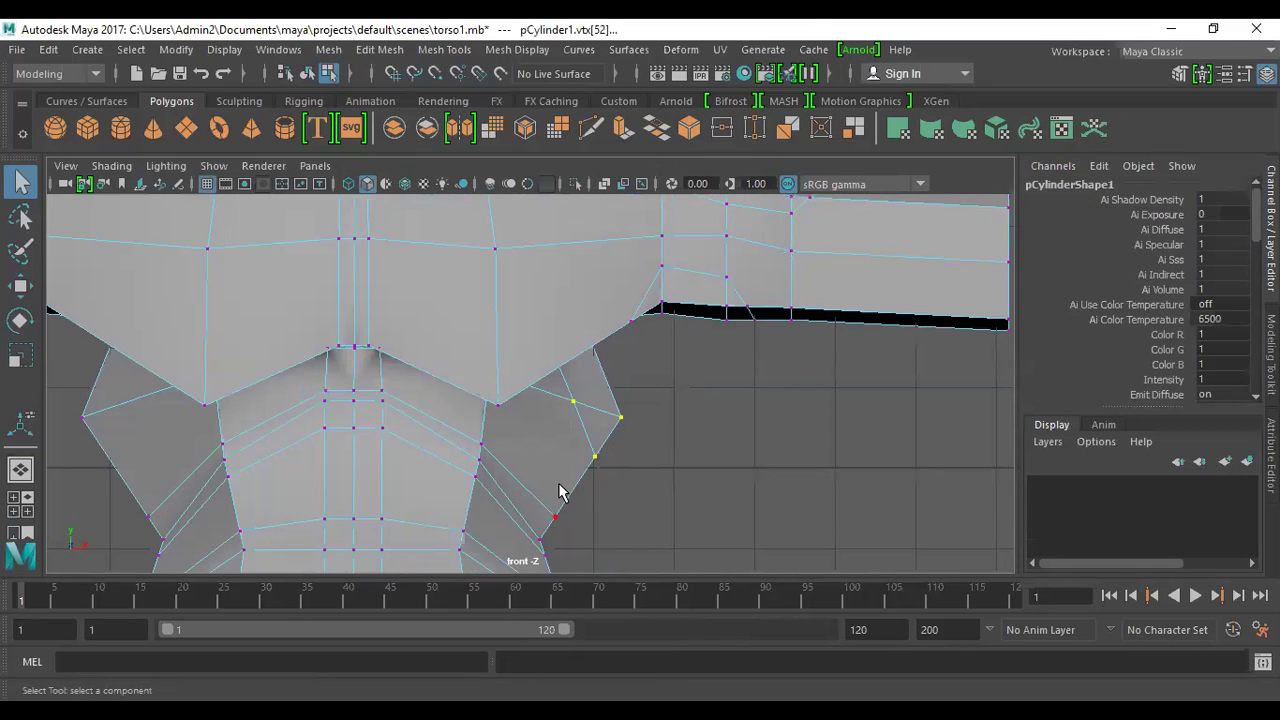
- Apply Average Vertices three times to the selected vertices below the armpit, checking the shape in the perspective view
{"action": "left_click", "coordinate": [385, 51]}
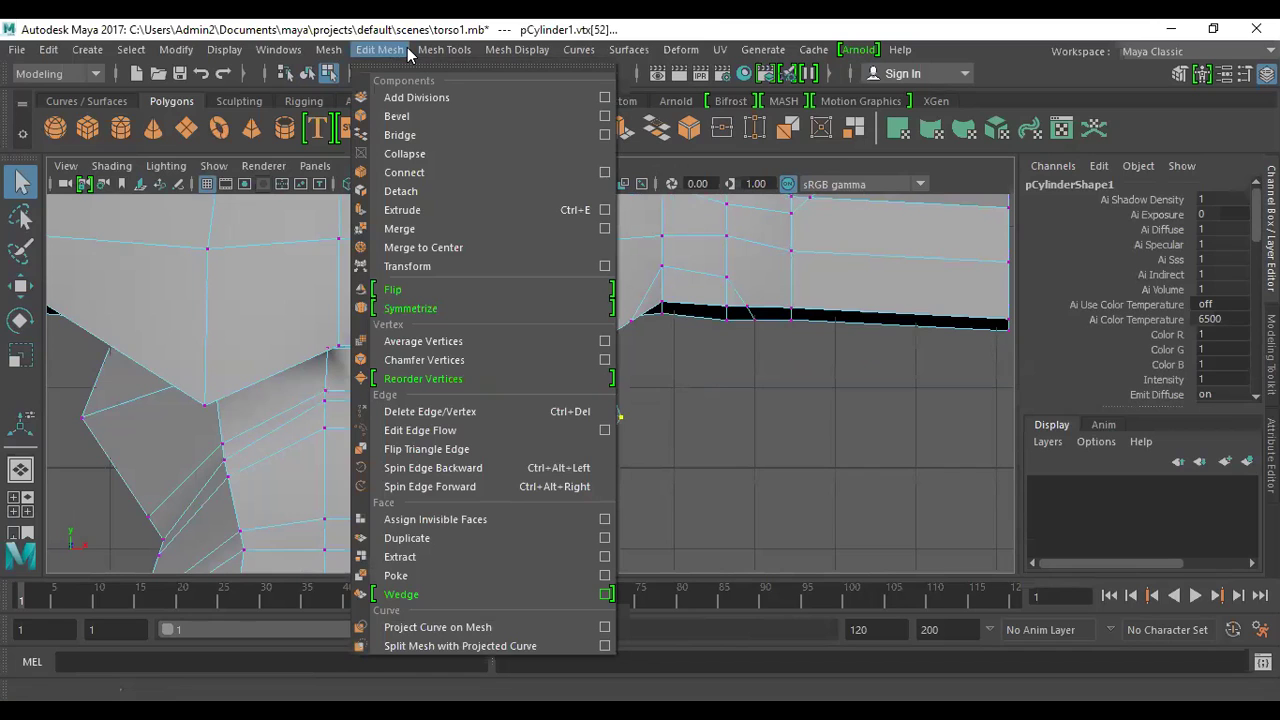
{"action": "left_click", "coordinate": [423, 341]}
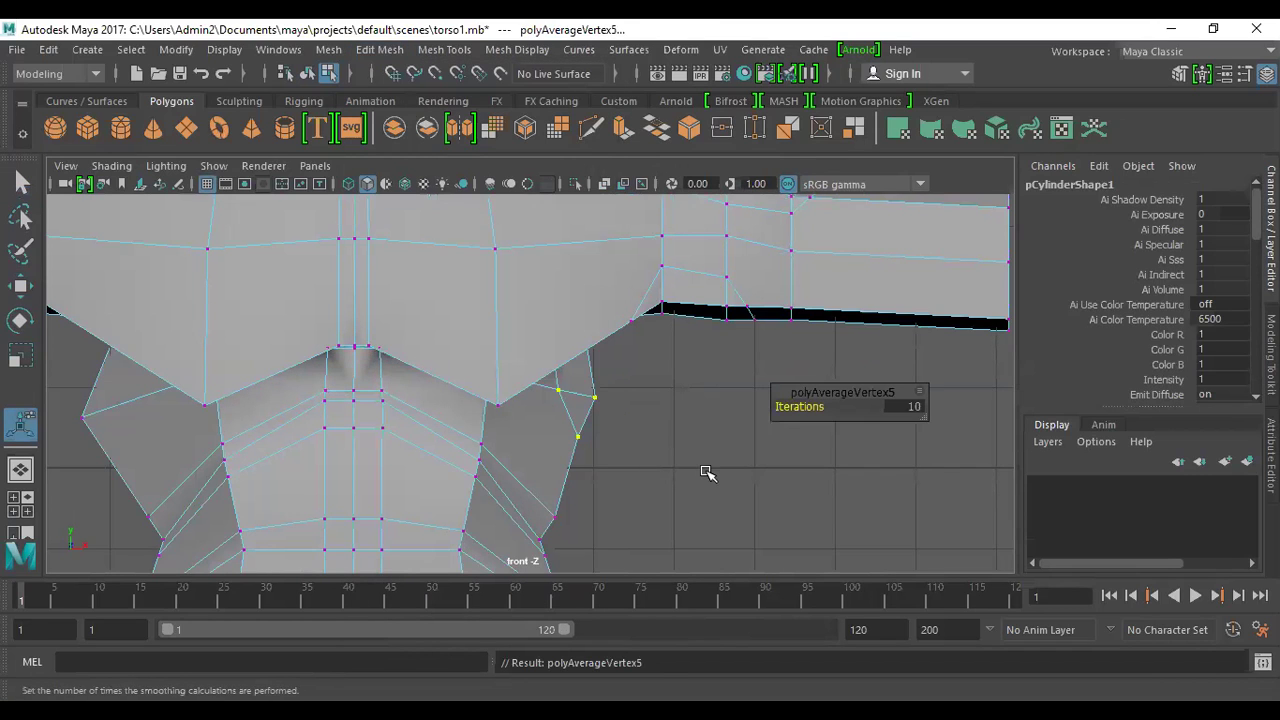
{"action": "key", "text": "g"}
{"action": "left_click", "coordinate": [675, 400], "text": "alt"}
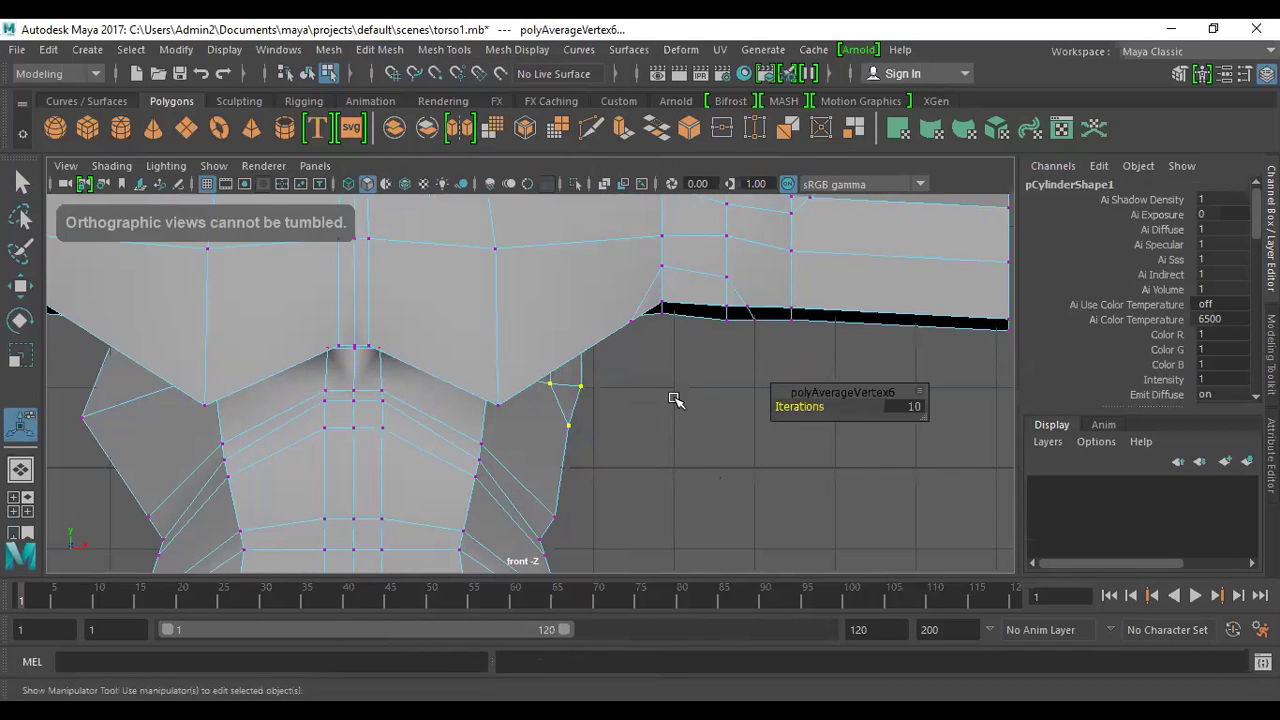
{"action": "key", "text": "space"}
{"action": "key", "text": "space"}
{"action": "left_click_drag", "start_coordinate": [705, 342], "coordinate": [651, 297], "text": "alt"}
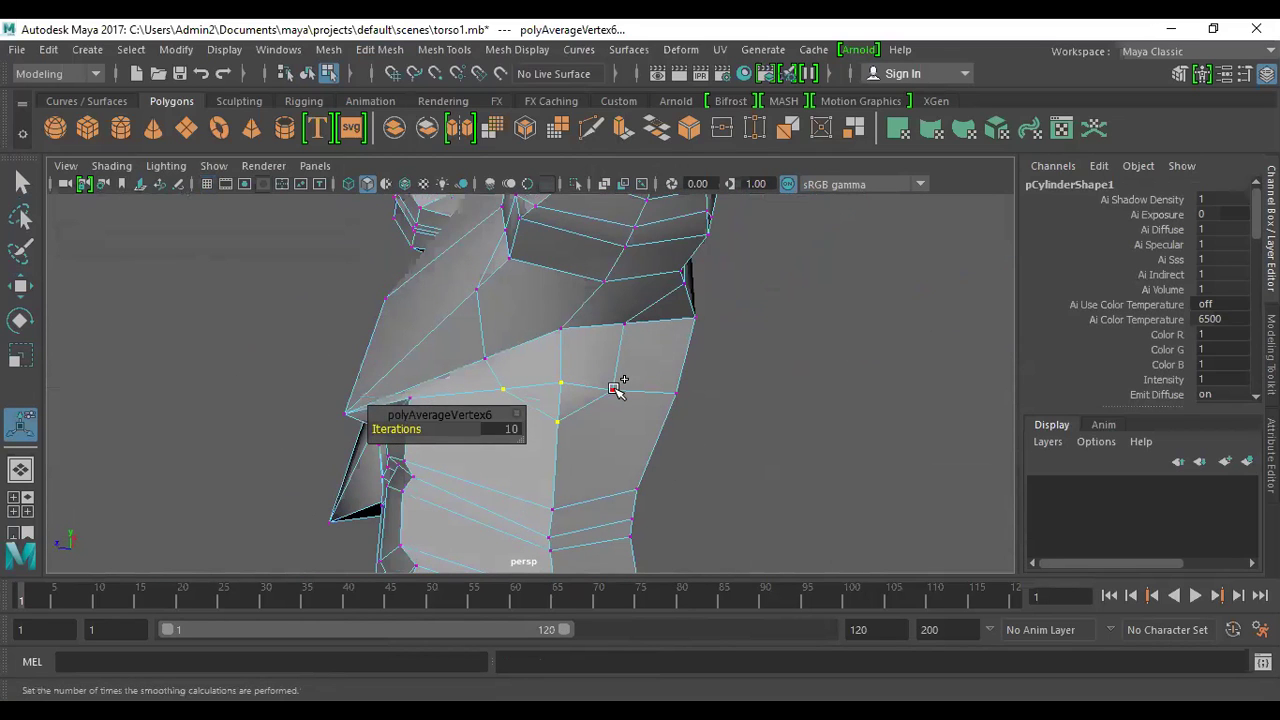
{"action": "key", "text": "g"}
{"action": "left_click_drag", "start_coordinate": [749, 380], "coordinate": [849, 420], "text": "alt"}
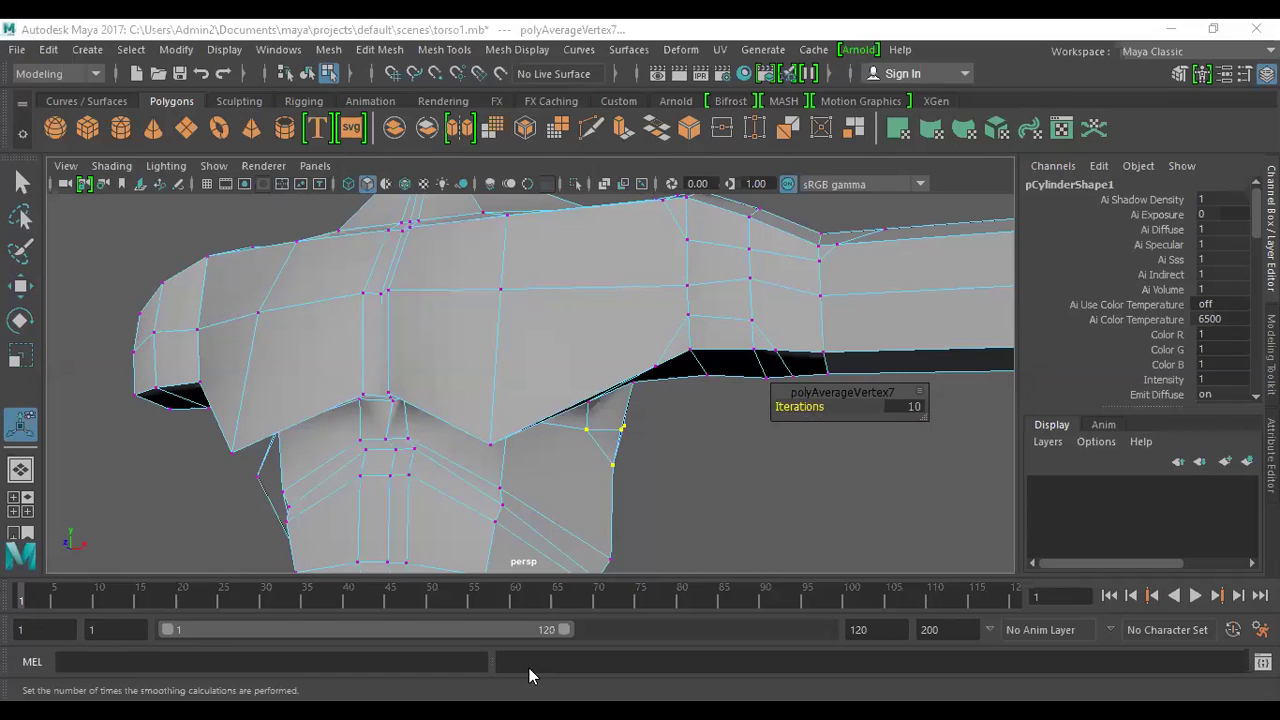
{"action": "left_click_drag", "start_coordinate": [765, 373], "coordinate": [646, 380], "text": "alt"}
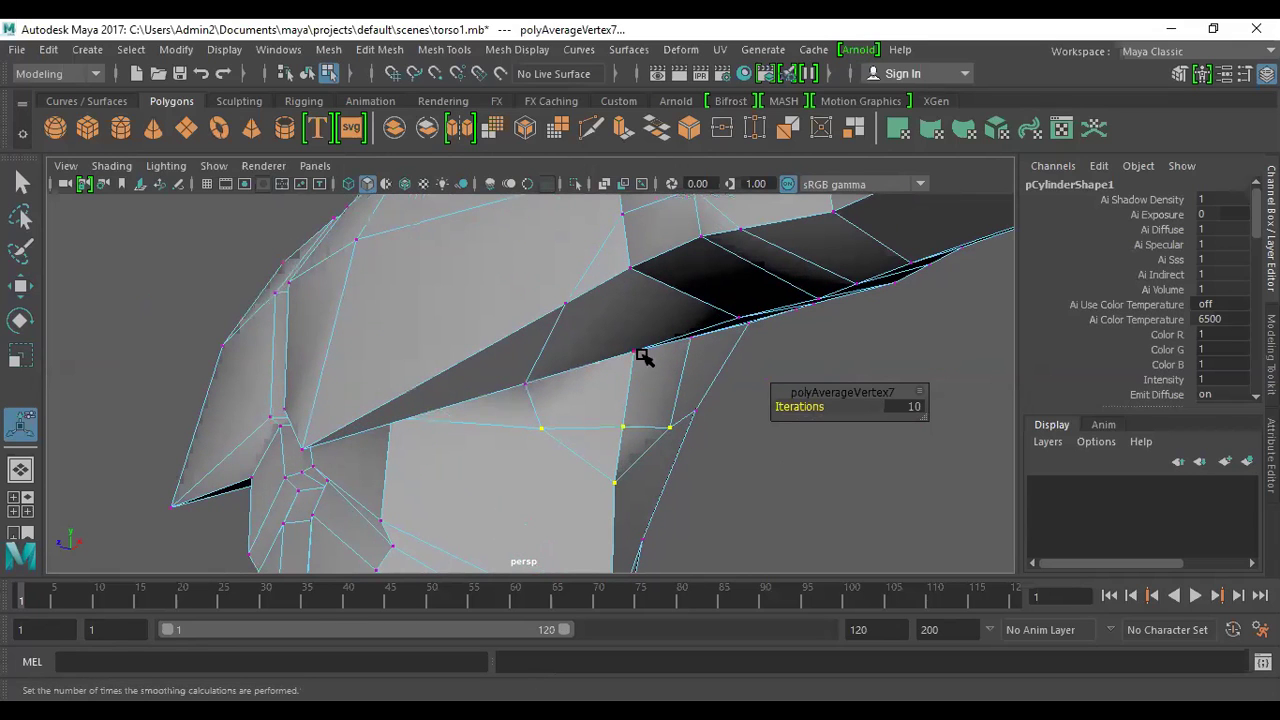
- Return to object selection, apply Smooth to the torso and examine the armpit topology up close
{"action": "right_click_drag", "start_coordinate": [632, 328], "coordinate": [640, 240]}
{"action": "left_click", "coordinate": [329, 49]}
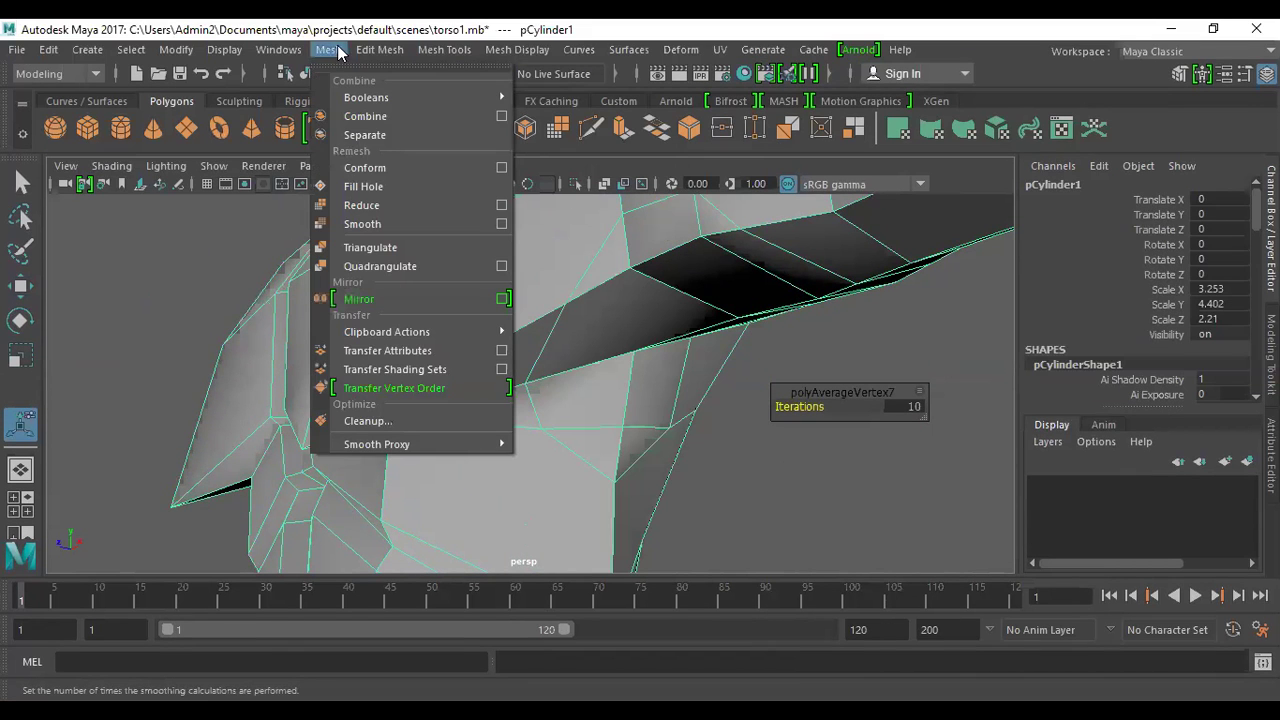
{"action": "left_click", "coordinate": [365, 224]}
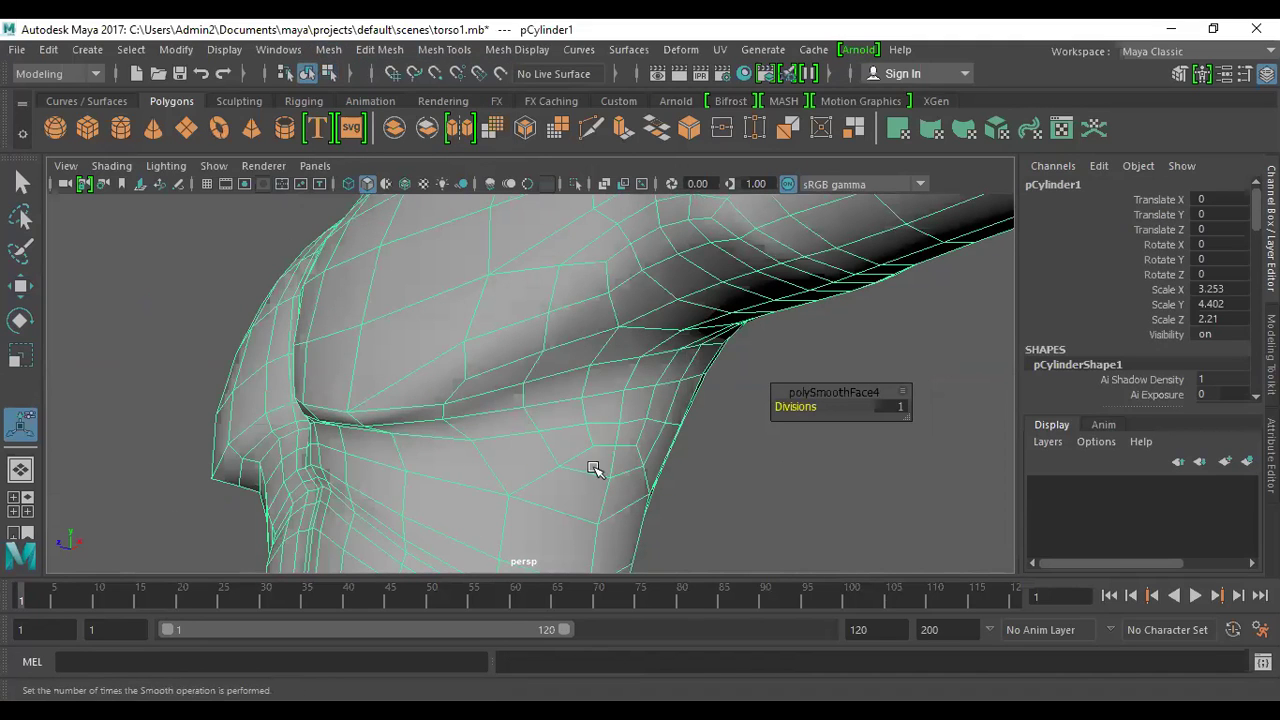
{"action": "left_click_drag", "start_coordinate": [674, 474], "coordinate": [708, 444], "text": "alt"}
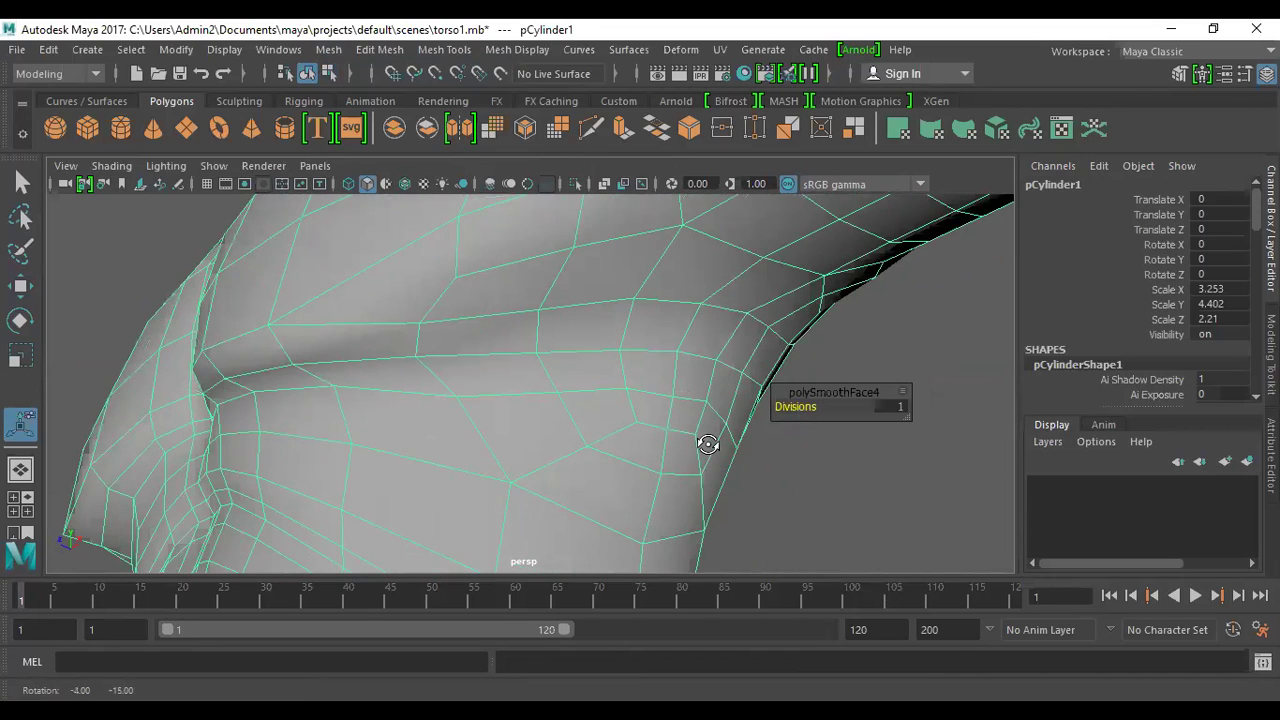
{"action": "scroll", "coordinate": [640, 405], "scroll_direction": "up", "scroll_amount": 3}
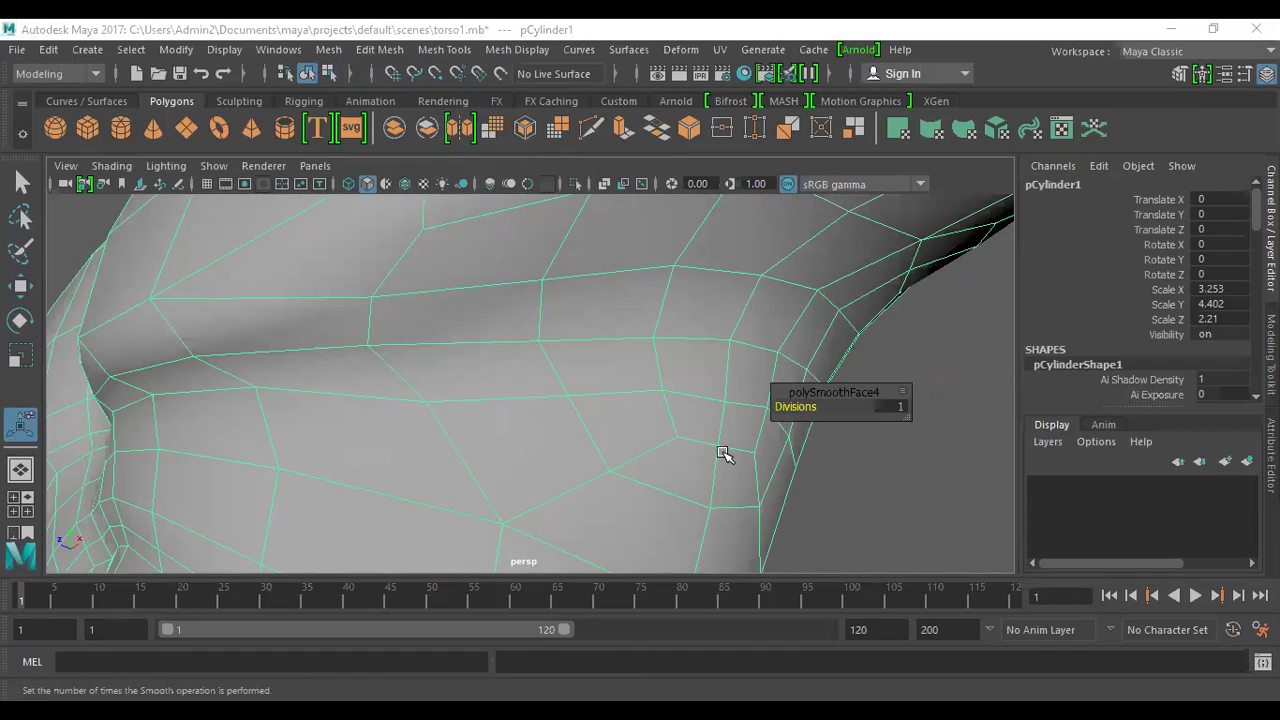
{"action": "middle_click_drag", "start_coordinate": [737, 451], "coordinate": [632, 462], "text": "alt"}
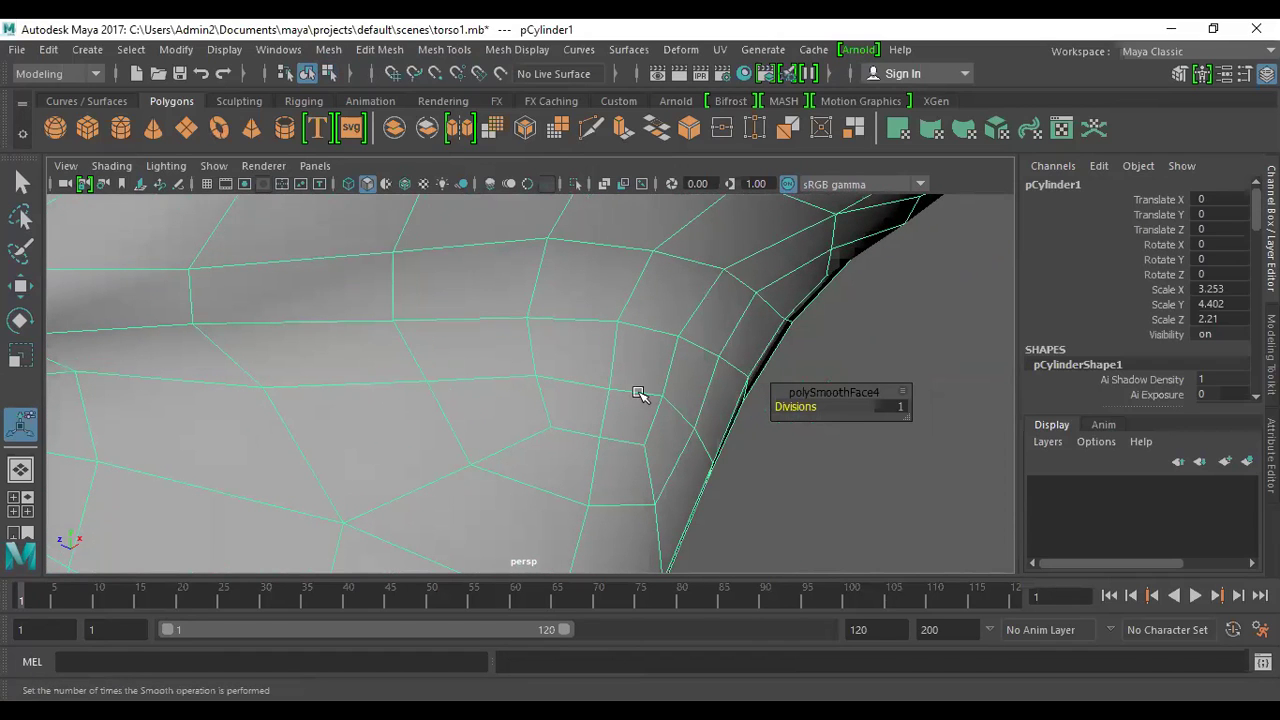
{"action": "middle_click_drag", "start_coordinate": [657, 386], "coordinate": [584, 450], "text": "alt"}
- Set the Smooth divisions to 2 and examine the shoulder and armpit surface
{"action": "right_click_drag", "start_coordinate": [648, 422], "coordinate": [538, 391], "text": "alt"}
{"action": "left_click", "coordinate": [892, 406]}
{"action": "type", "text": "2"}
{"action": "key", "text": "Return"}
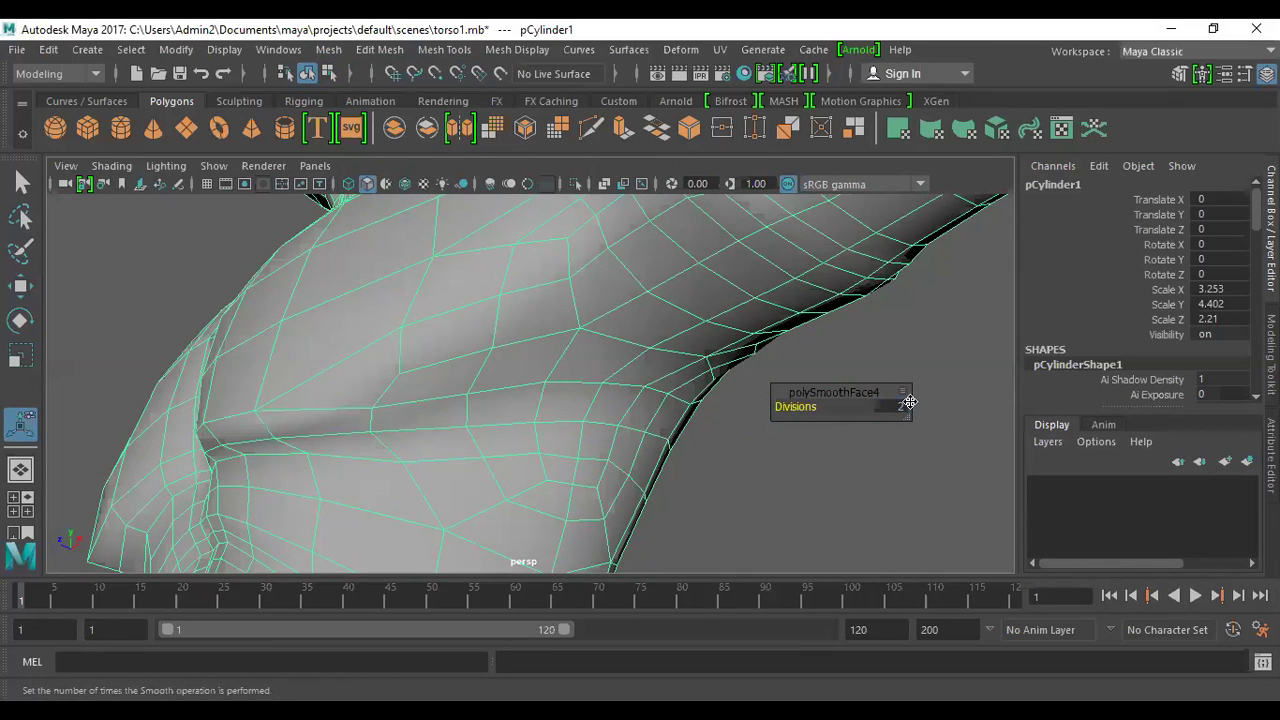
{"action": "right_click_drag", "start_coordinate": [666, 443], "coordinate": [716, 490], "text": "alt"}
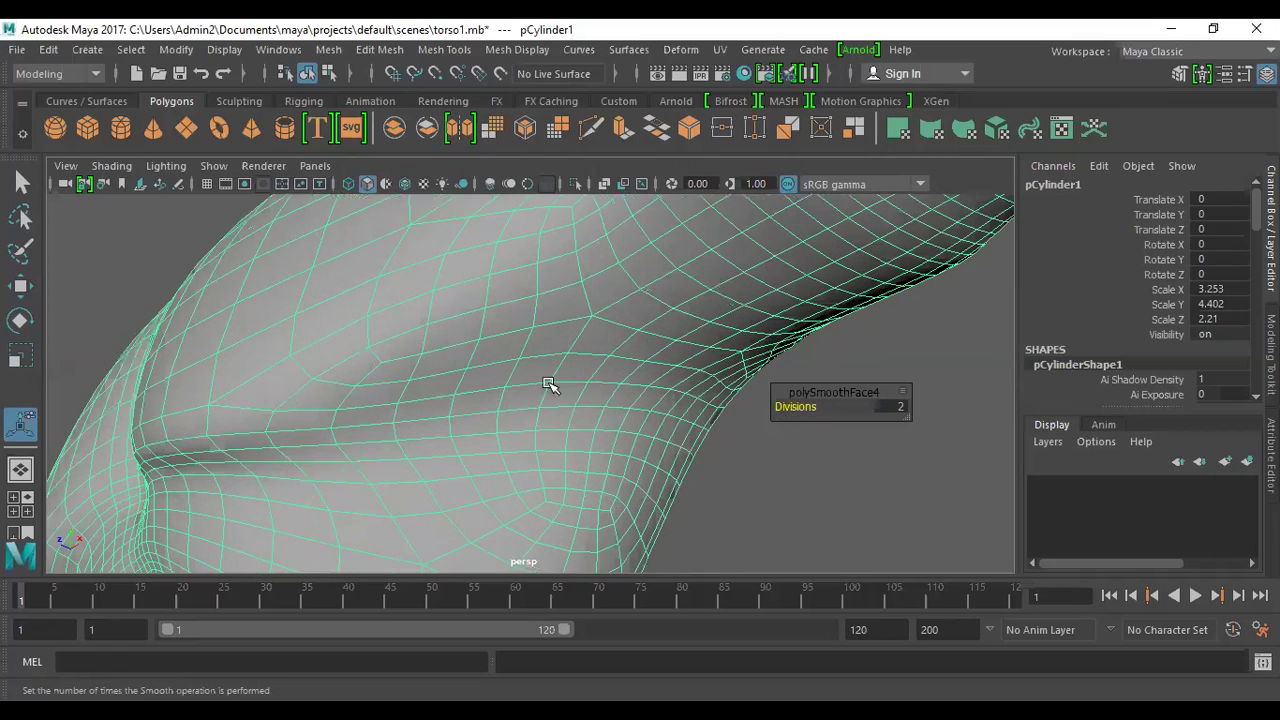
{"action": "right_click_drag", "start_coordinate": [628, 434], "coordinate": [577, 421], "text": "alt"}
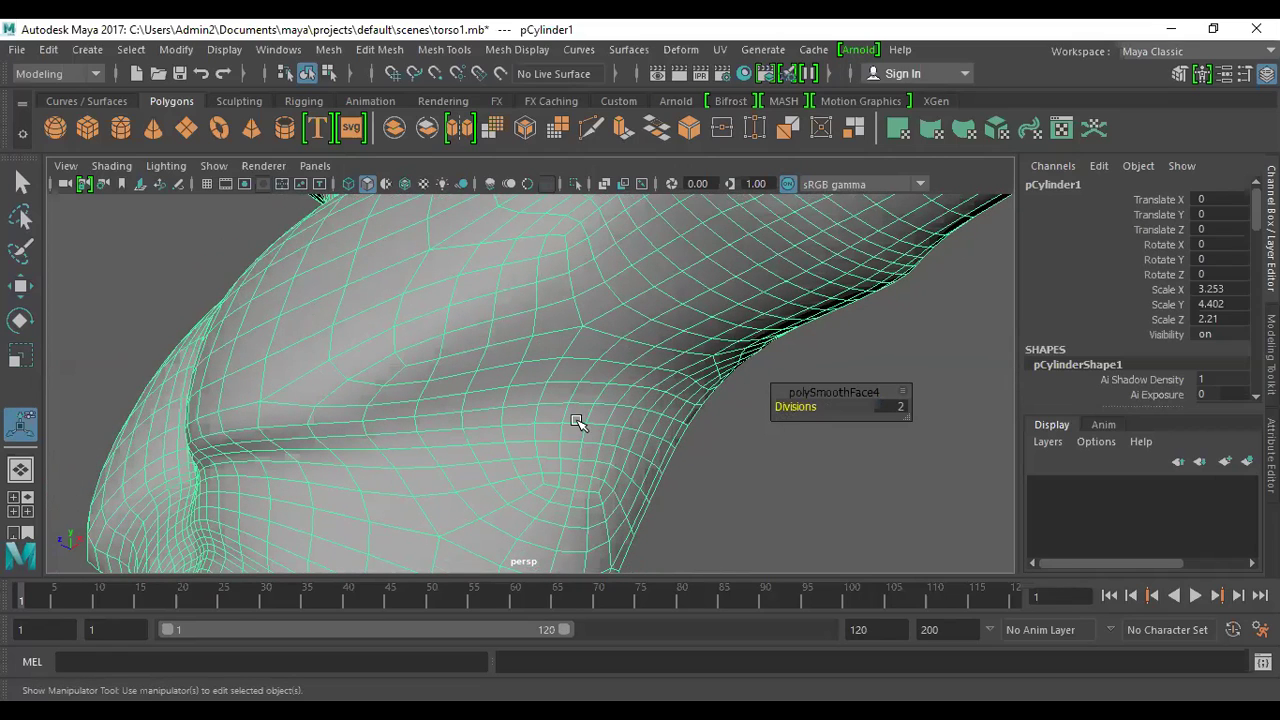
- Inspect the smoothed arm and armpit, and undo the smoothing together with the last Average Vertices operation
{"action": "right_click_drag", "start_coordinate": [671, 354], "coordinate": [763, 577], "text": "alt"}
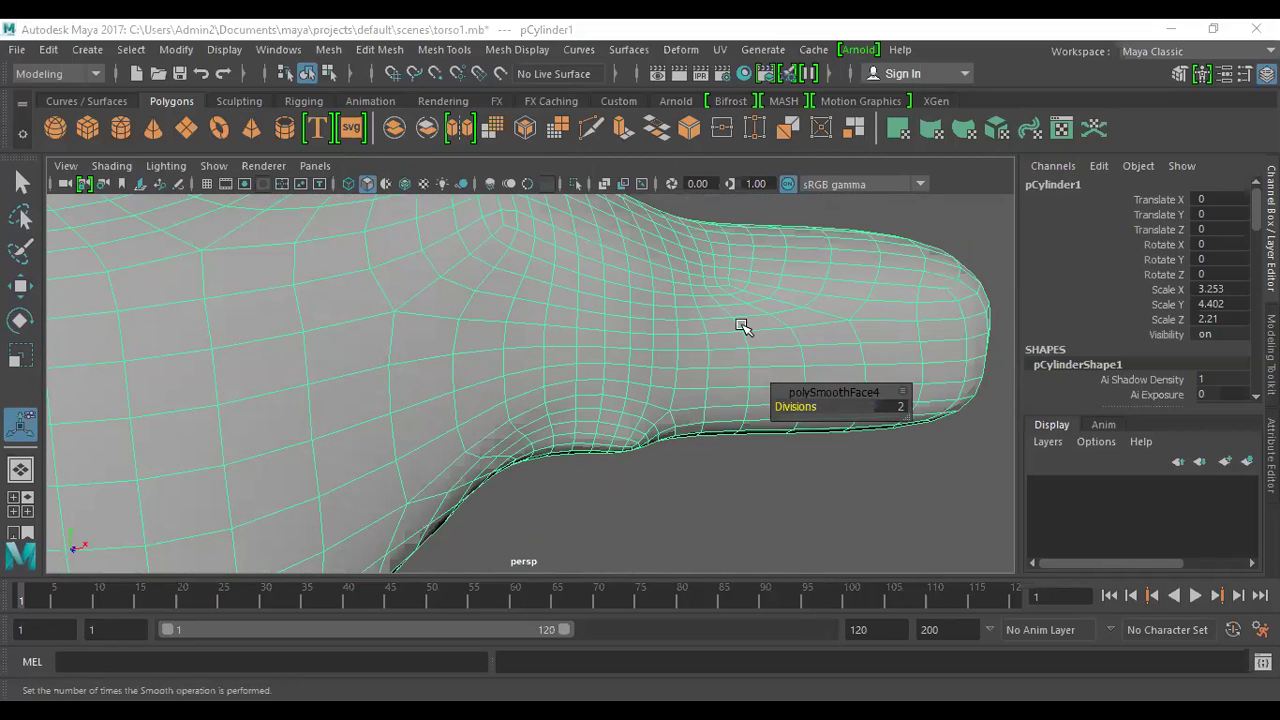
{"action": "right_click_drag", "start_coordinate": [709, 309], "coordinate": [655, 442], "text": "alt"}
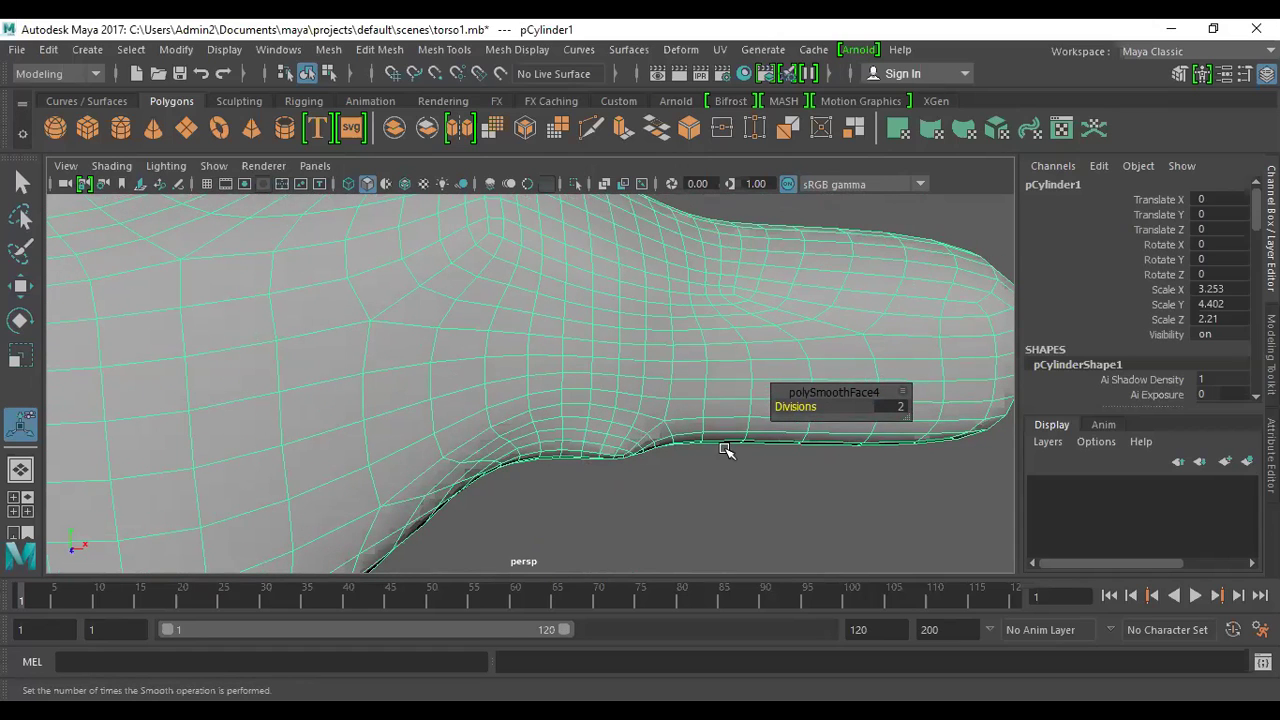
{"action": "key", "text": "ctrl+z"}
{"action": "key", "text": "ctrl+z"}
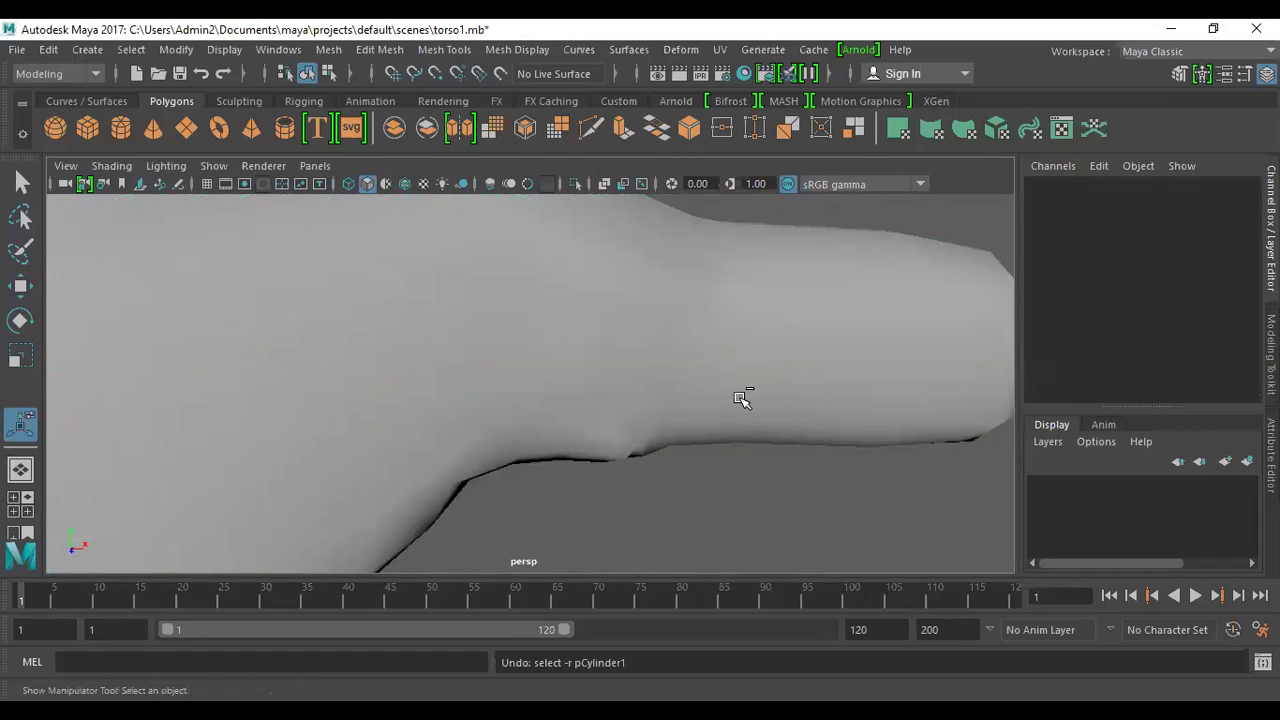
{"action": "key", "text": "ctrl+z"}
{"action": "key", "text": "ctrl+z"}
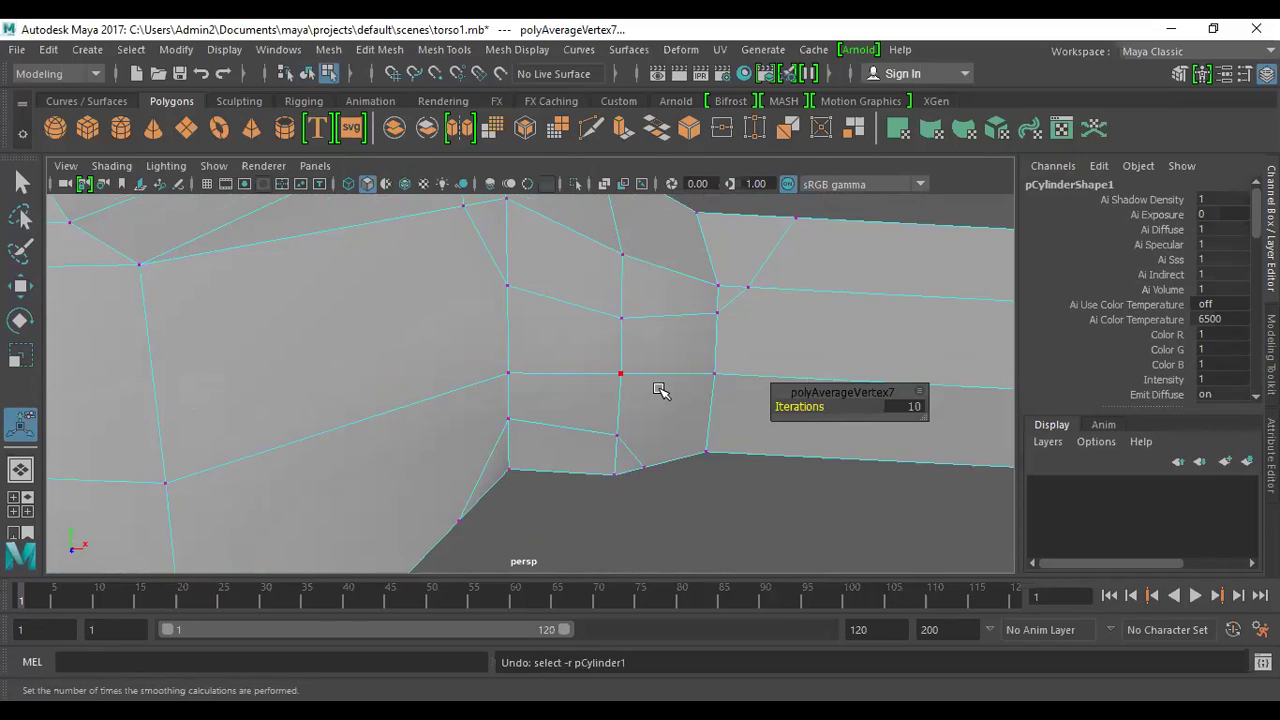
{"action": "key", "text": "ctrl+z"}
{"action": "key", "text": "ctrl+z"}
- Switch to the Move tool, check the waist and open underside of the torso, and save the scene
{"action": "left_click_drag", "start_coordinate": [657, 391], "coordinate": [634, 375], "text": "alt"}
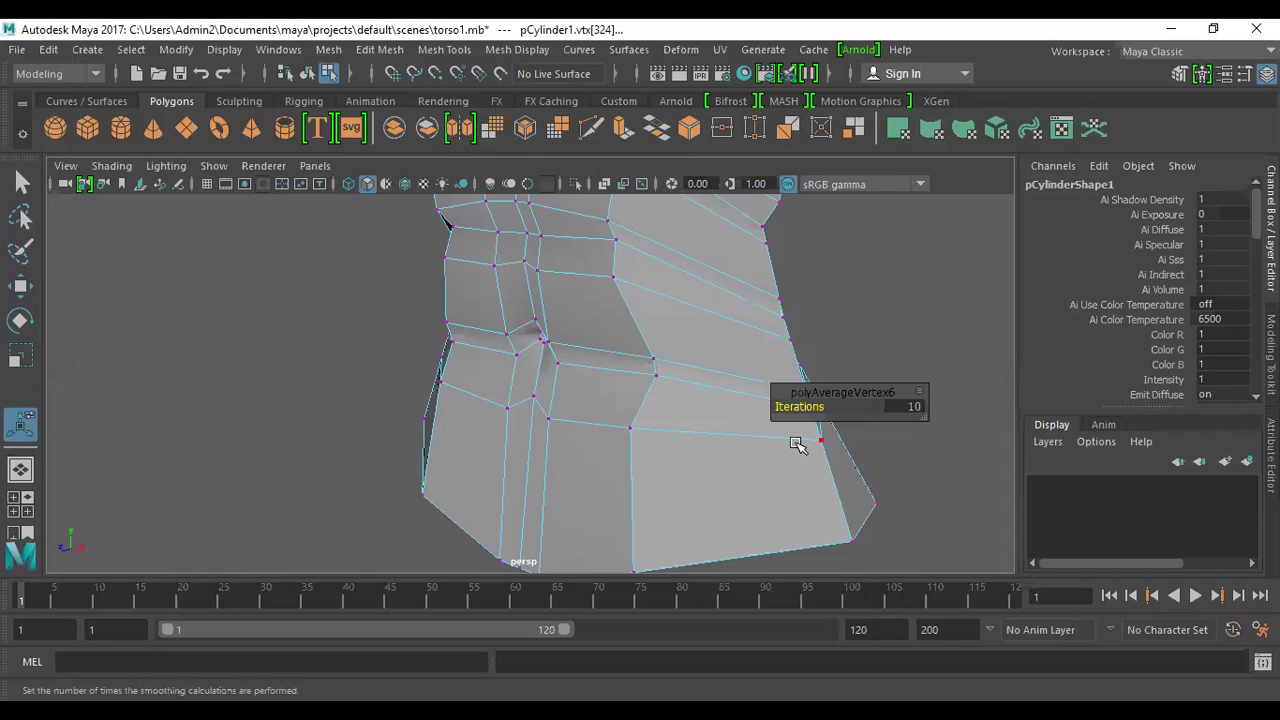
{"action": "left_click_drag", "start_coordinate": [751, 437], "coordinate": [732, 301], "text": "alt"}
{"action": "key", "text": "w"}
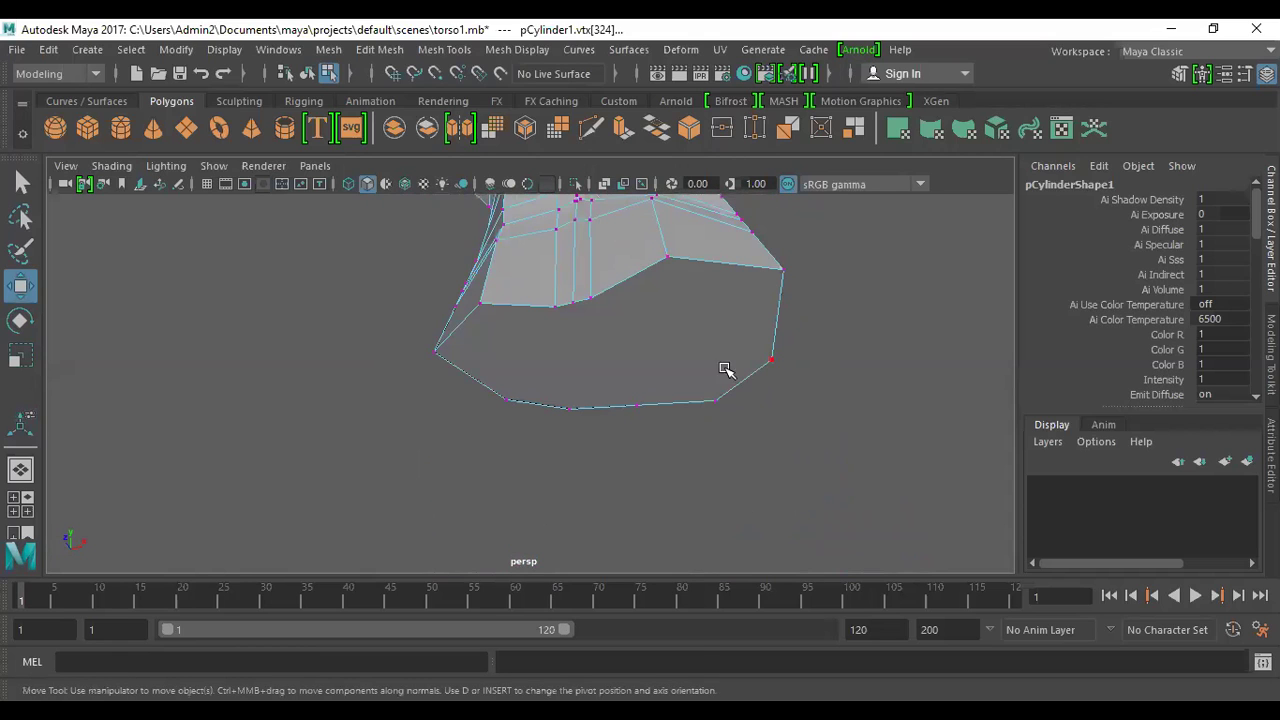
{"action": "right_click_drag", "start_coordinate": [674, 326], "coordinate": [631, 319], "text": "alt"}
{"action": "left_click_drag", "start_coordinate": [631, 319], "coordinate": [698, 421], "text": "alt"}
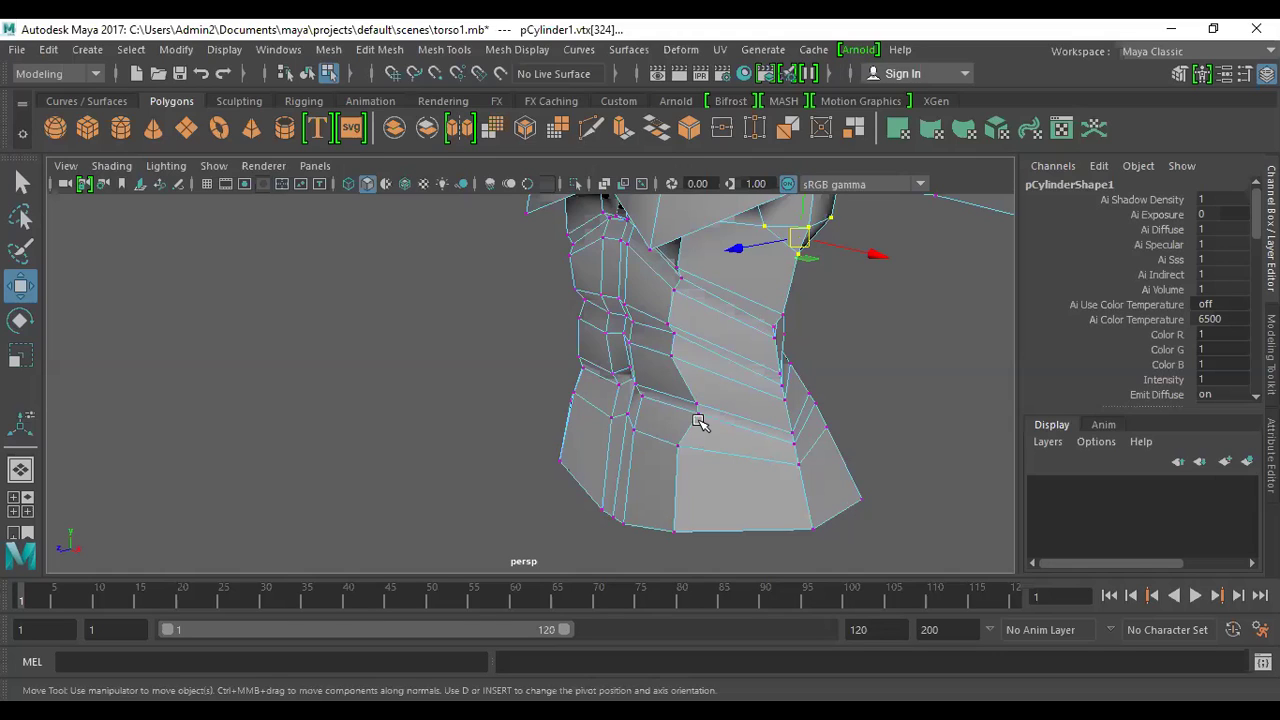
{"action": "key", "text": "ctrl+s"}
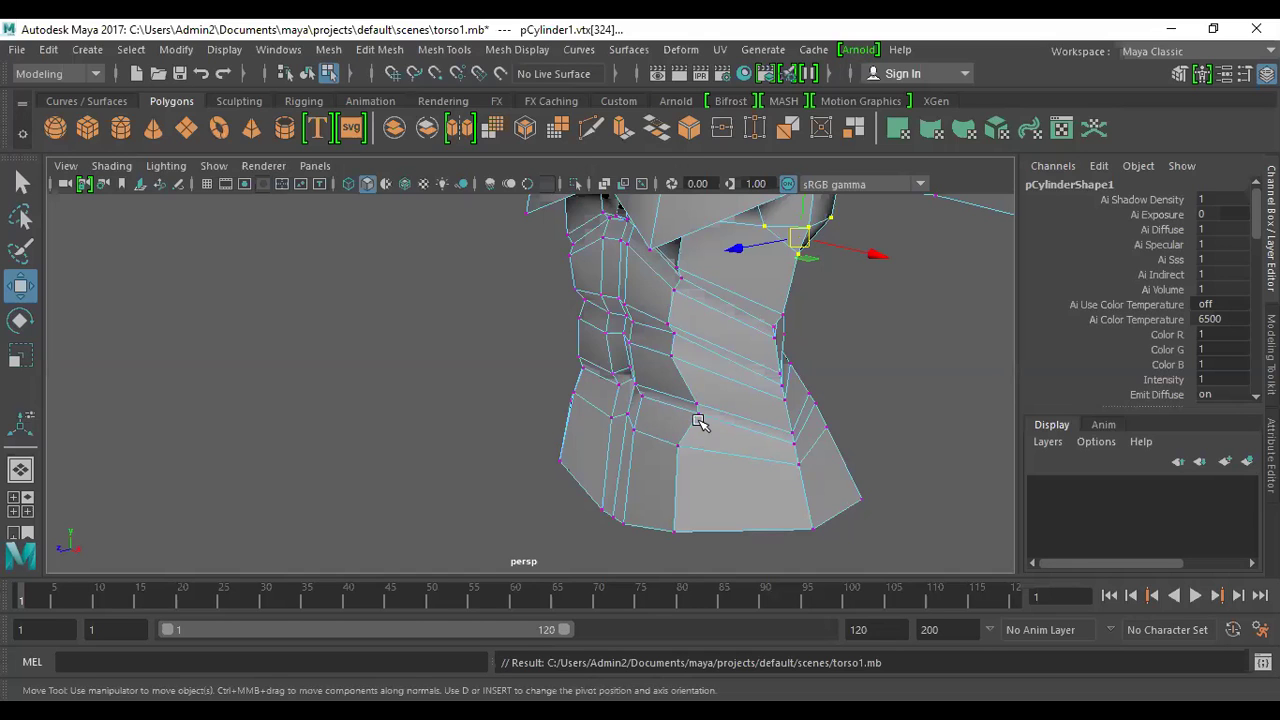
- Insert a vertical edge loop on the torso's back, midway between the spine and the outer back on the side of the short arm
{"action": "right_click_drag", "start_coordinate": [840, 370], "coordinate": [607, 328], "text": "alt"}
{"action": "right_click_drag", "start_coordinate": [701, 369], "coordinate": [842, 446], "text": "alt"}
{"action": "middle_click_drag", "start_coordinate": [820, 377], "coordinate": [470, 512], "text": "alt"}
{"action": "right_click_drag", "start_coordinate": [595, 450], "coordinate": [562, 442], "text": "alt"}
{"action": "left_click_drag", "start_coordinate": [562, 442], "coordinate": [629, 443], "text": "alt"}
{"action": "right_click_drag", "start_coordinate": [629, 443], "coordinate": [616, 357], "text": "alt"}
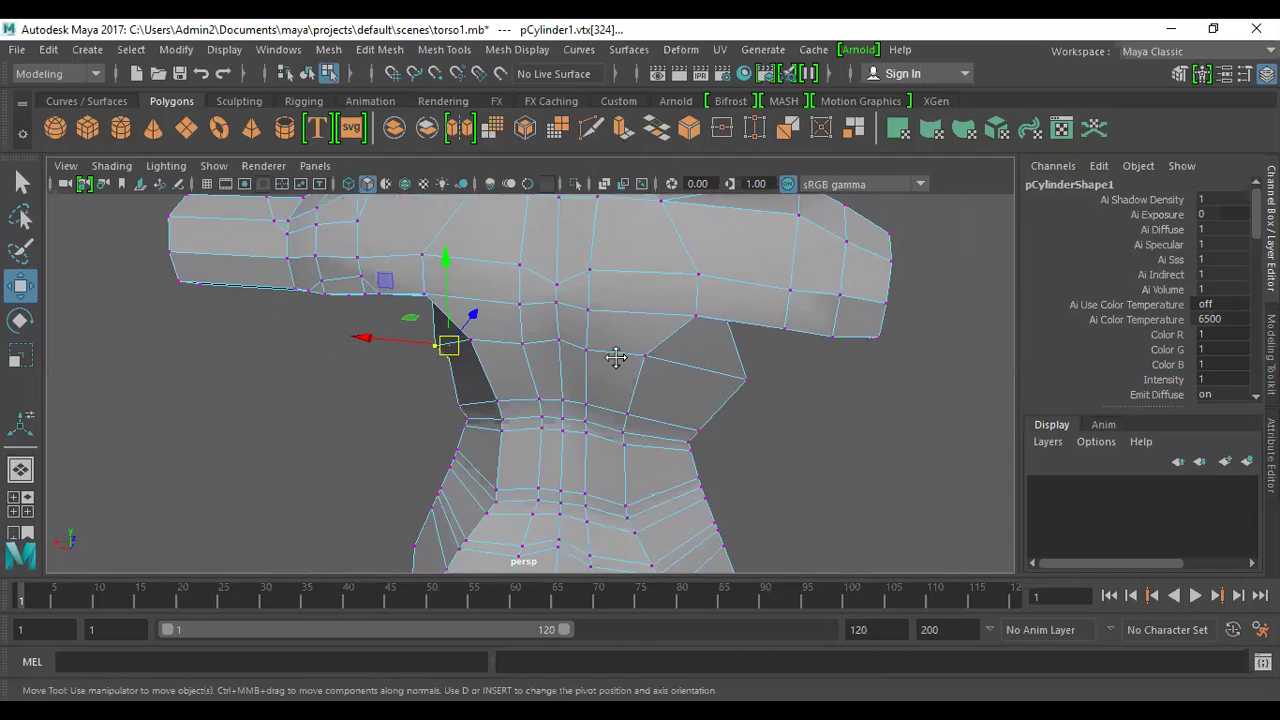
{"action": "middle_click_drag", "start_coordinate": [616, 357], "coordinate": [614, 403], "text": "alt"}
{"action": "right_click_drag", "start_coordinate": [614, 403], "coordinate": [674, 457], "text": "alt"}
{"action": "left_click_drag", "start_coordinate": [674, 457], "coordinate": [683, 306], "text": "alt"}
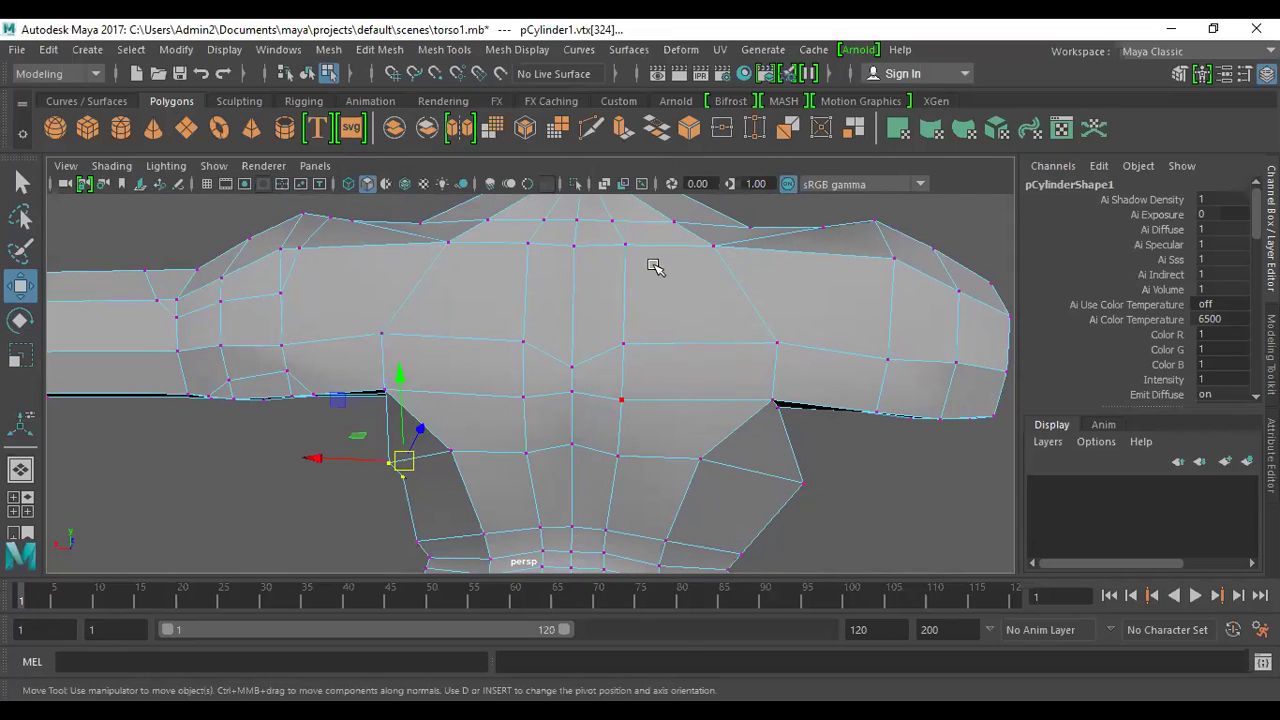
{"action": "left_click", "coordinate": [437, 58]}
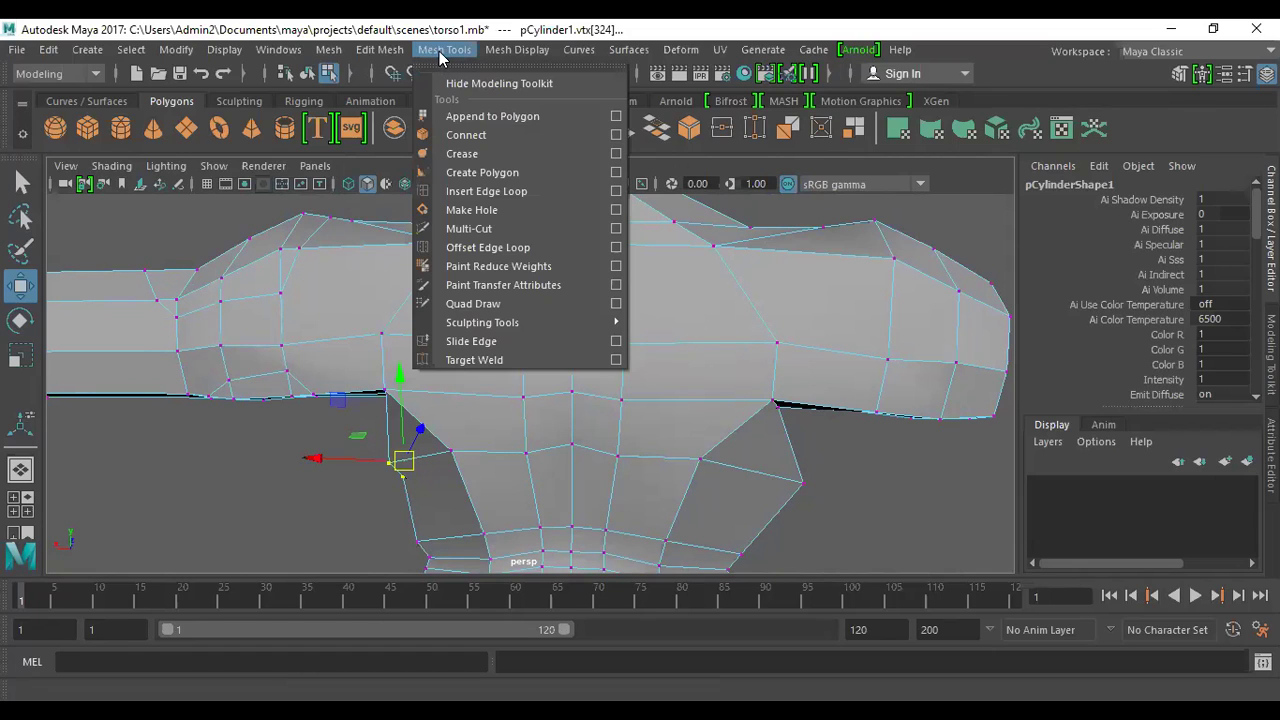
{"action": "left_click", "coordinate": [484, 199]}
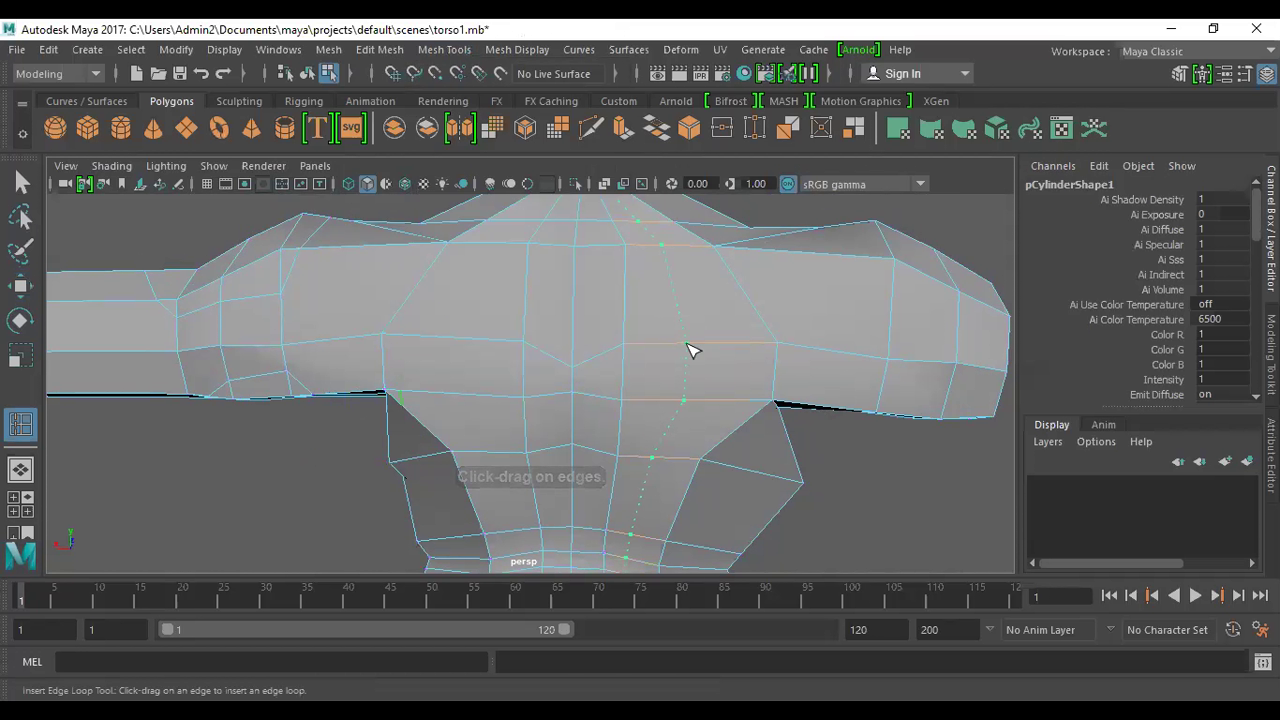
{"action": "left_click", "coordinate": [689, 349]}
- Examine how the new edge loop runs over the head, neck, front and back of the torso
{"action": "left_click_drag", "start_coordinate": [746, 349], "coordinate": [689, 437], "text": "alt"}
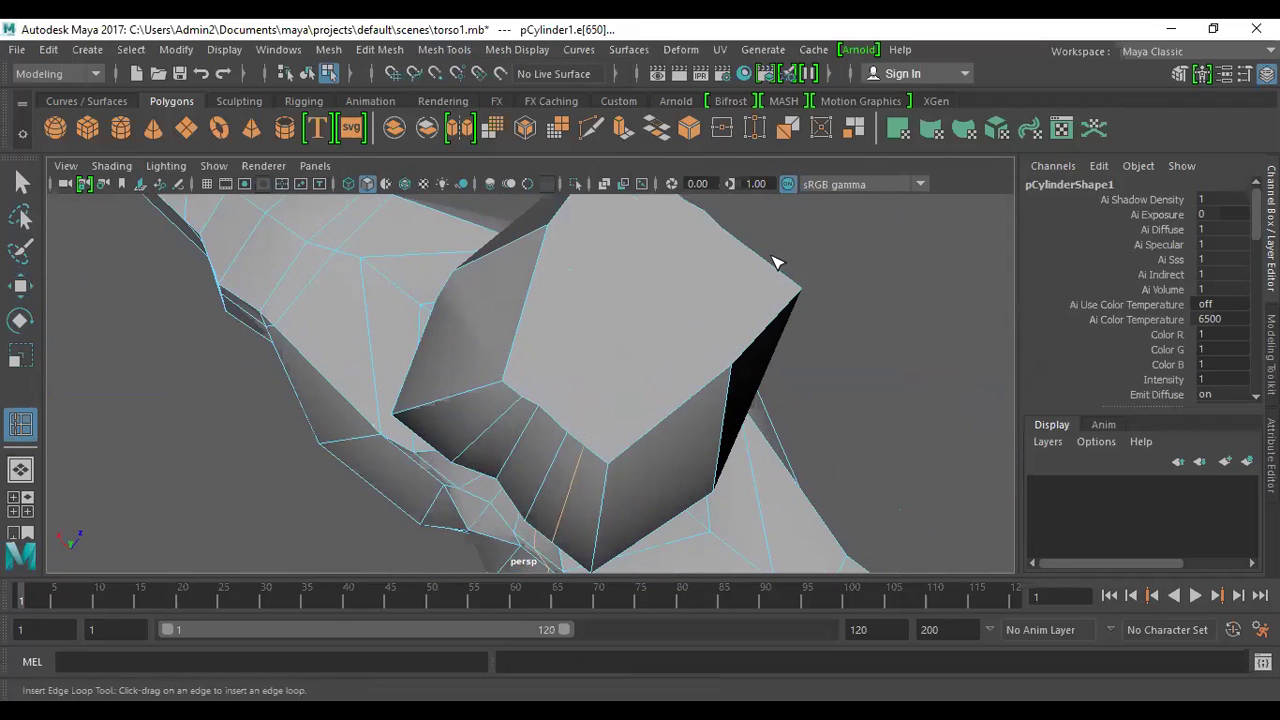
{"action": "left_click_drag", "start_coordinate": [684, 328], "coordinate": [494, 223], "text": "alt"}
{"action": "left_click_drag", "start_coordinate": [487, 520], "coordinate": [502, 341], "text": "alt"}
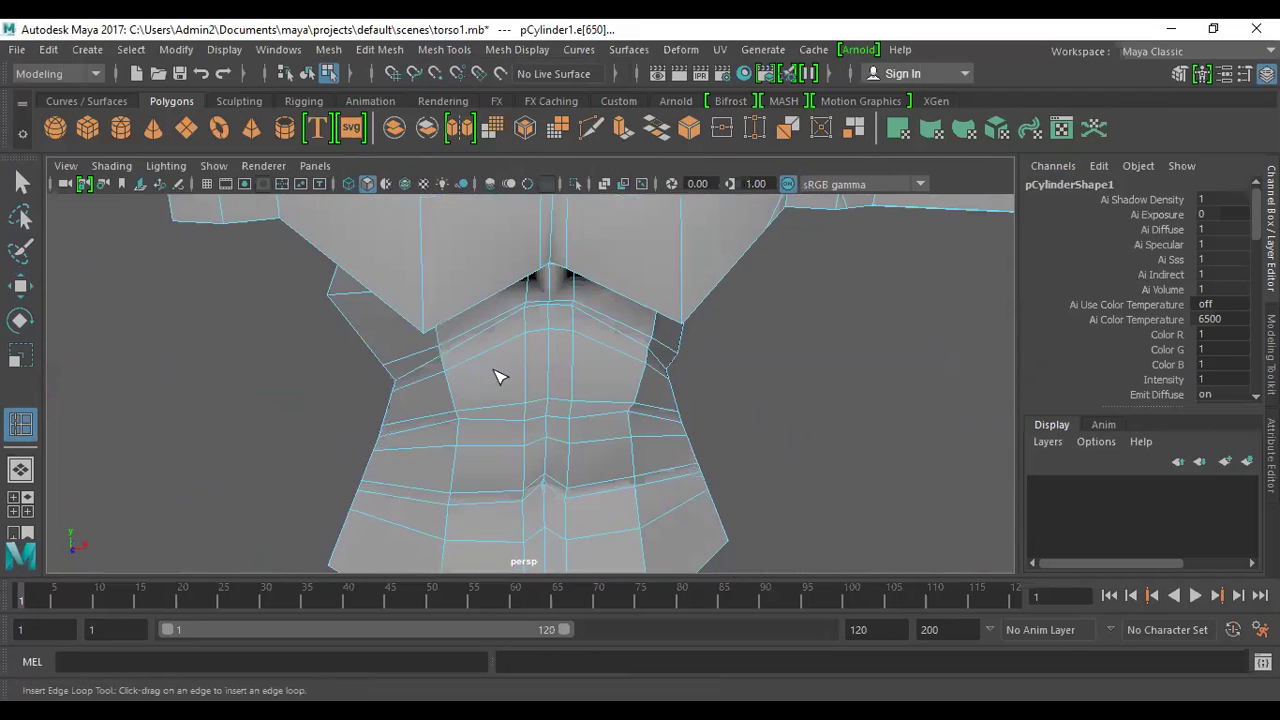
{"action": "left_click_drag", "start_coordinate": [431, 309], "coordinate": [609, 286], "text": "alt"}
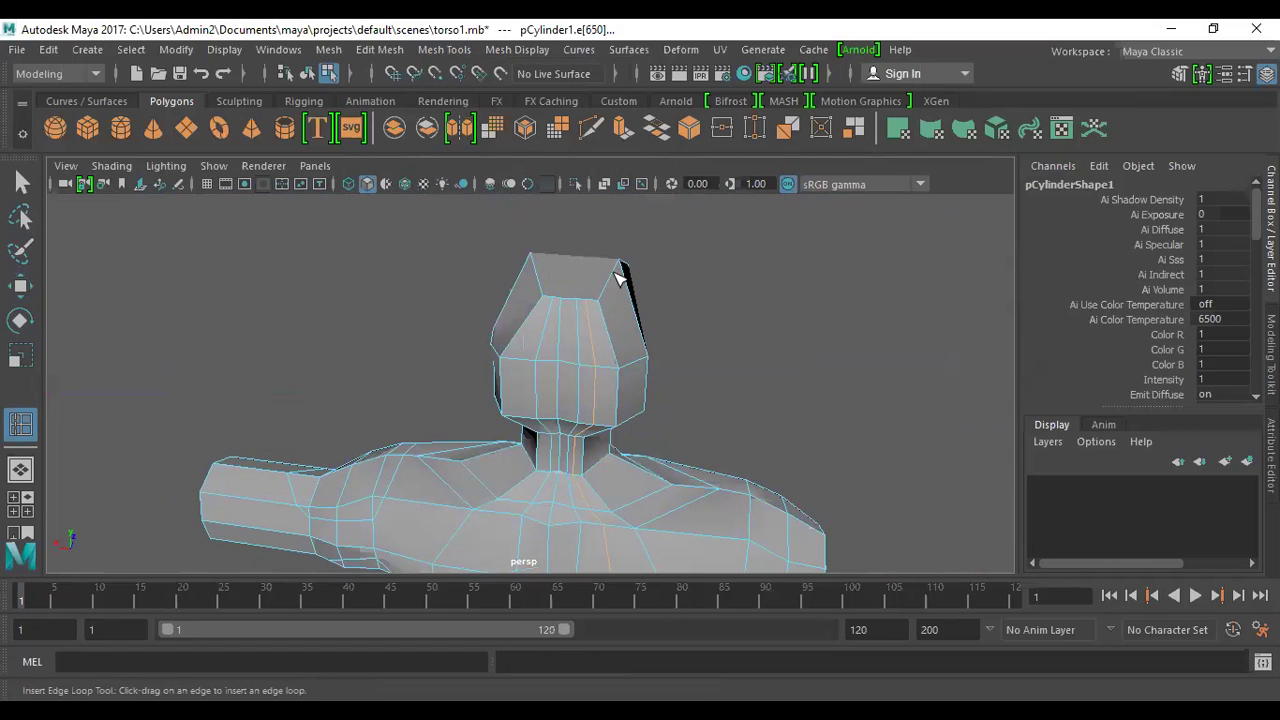
{"action": "scroll", "coordinate": [594, 320], "scroll_direction": "up", "scroll_amount": 3}
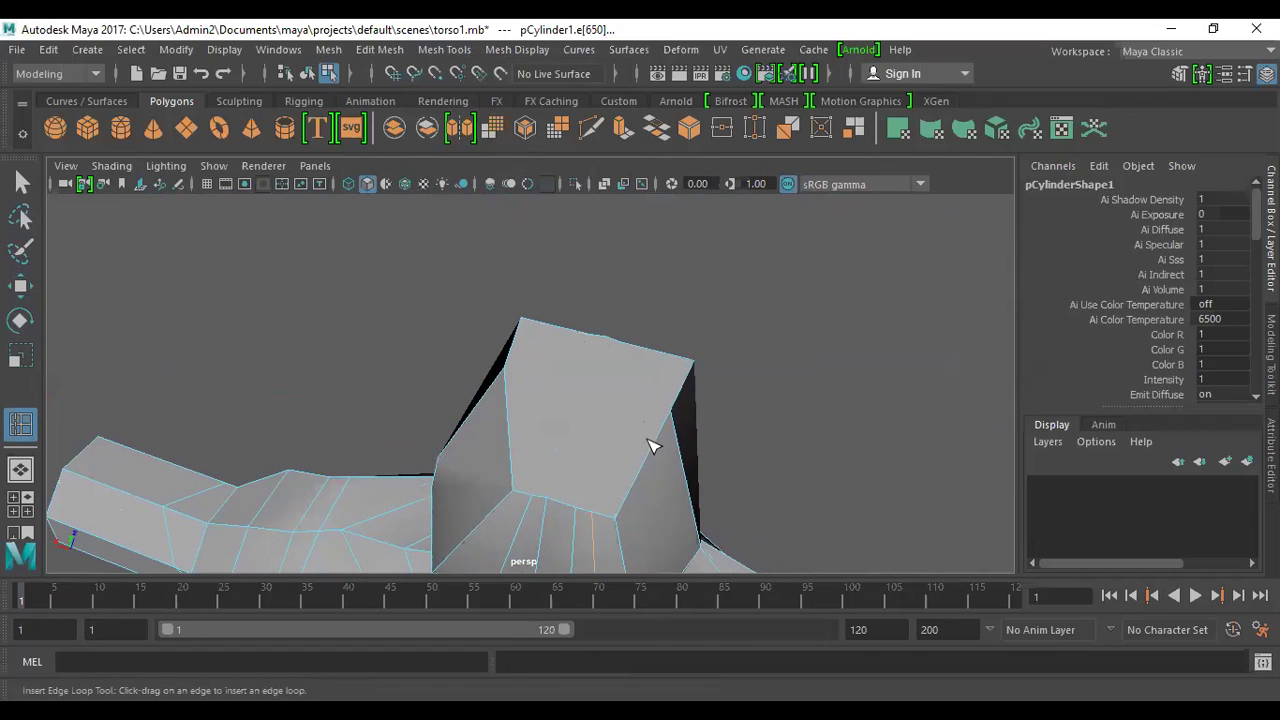
{"action": "key", "text": "w"}
{"action": "mouse_move", "coordinate": [669, 426]}
{"action": "left_mouse_down", "text": "alt"}
{"action": "mouse_move", "coordinate": [639, 417]}
{"action": "mouse_move", "coordinate": [683, 457]}
{"action": "mouse_move", "coordinate": [651, 417]}
{"action": "left_mouse_up", "text": "alt"}
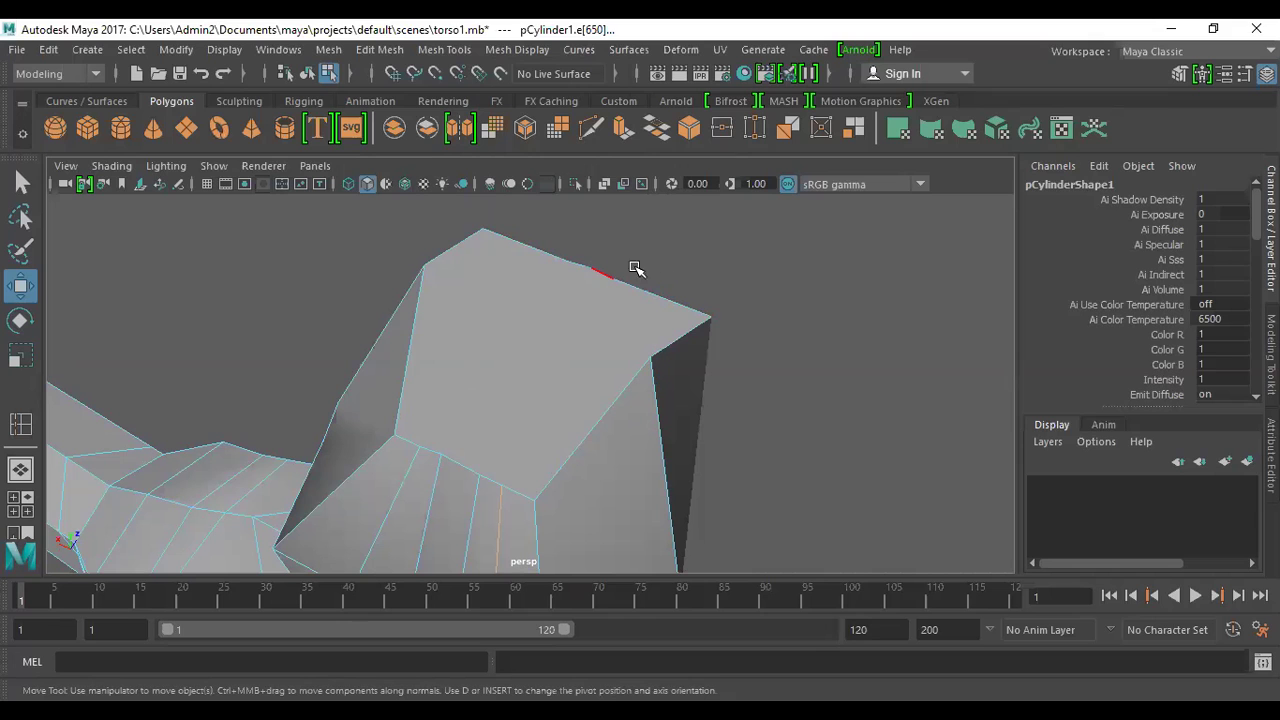
{"action": "right_click_drag", "start_coordinate": [764, 442], "coordinate": [475, 372], "text": "alt"}
{"action": "left_click_drag", "start_coordinate": [541, 474], "coordinate": [539, 416], "text": "alt"}
{"action": "middle_click_drag", "start_coordinate": [643, 374], "coordinate": [690, 200], "text": "alt"}
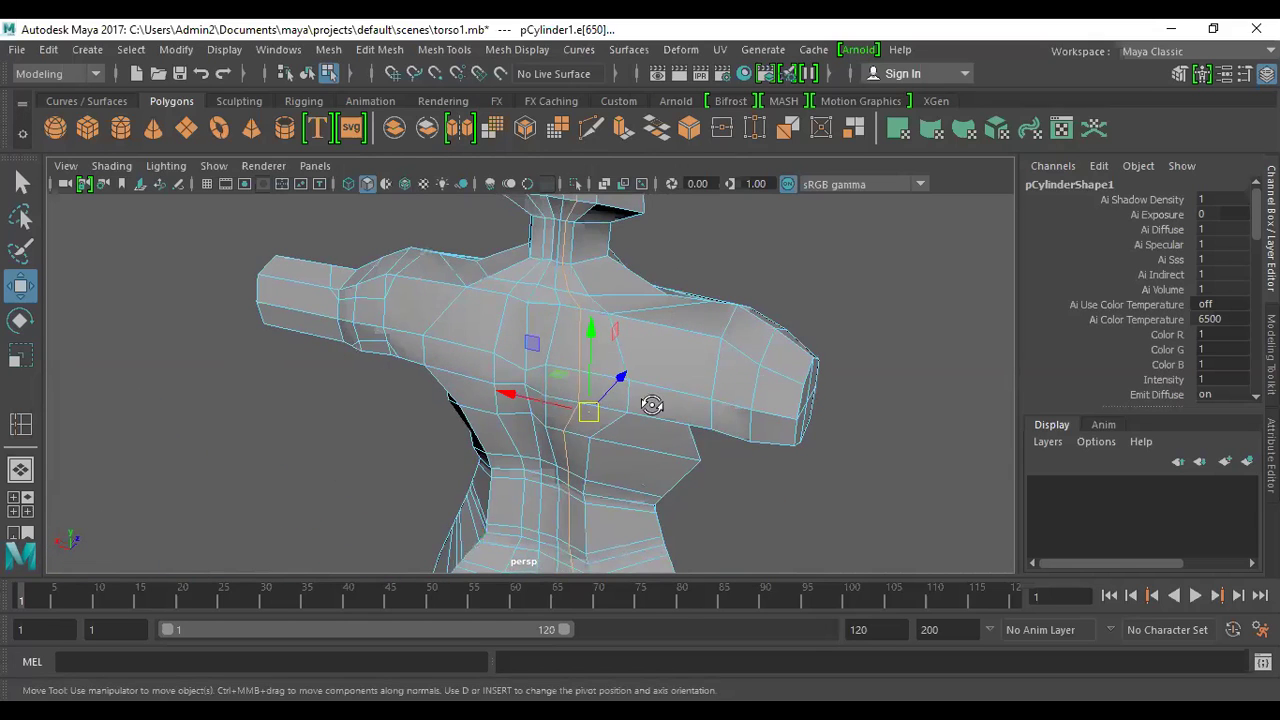
{"action": "left_click_drag", "start_coordinate": [651, 406], "coordinate": [625, 380], "text": "alt"}
{"action": "right_click_drag", "start_coordinate": [623, 380], "coordinate": [667, 358], "text": "alt"}
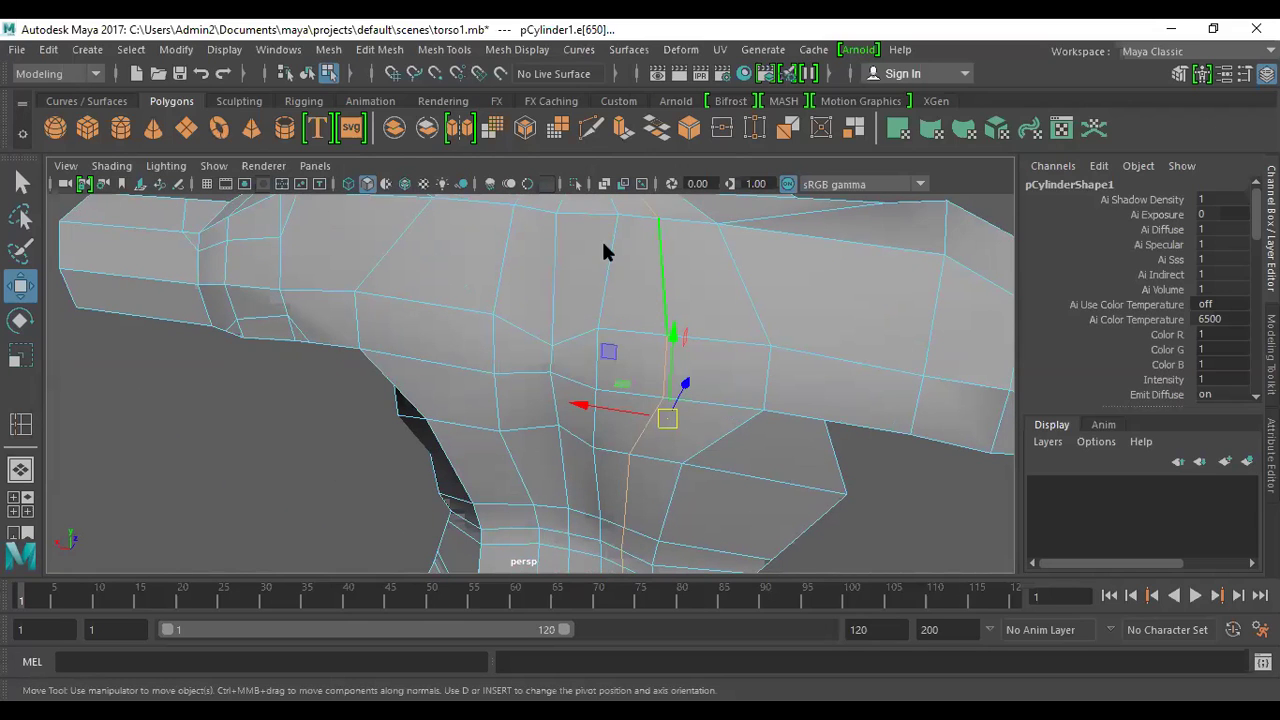
- In vertex mode, move the new loop's vertex on the mid-back slightly backward, checking the shape from several angles in smooth preview
{"action": "key", "text": "F9"}
{"action": "left_click_drag", "start_coordinate": [697, 457], "coordinate": [622, 430], "text": "alt"}
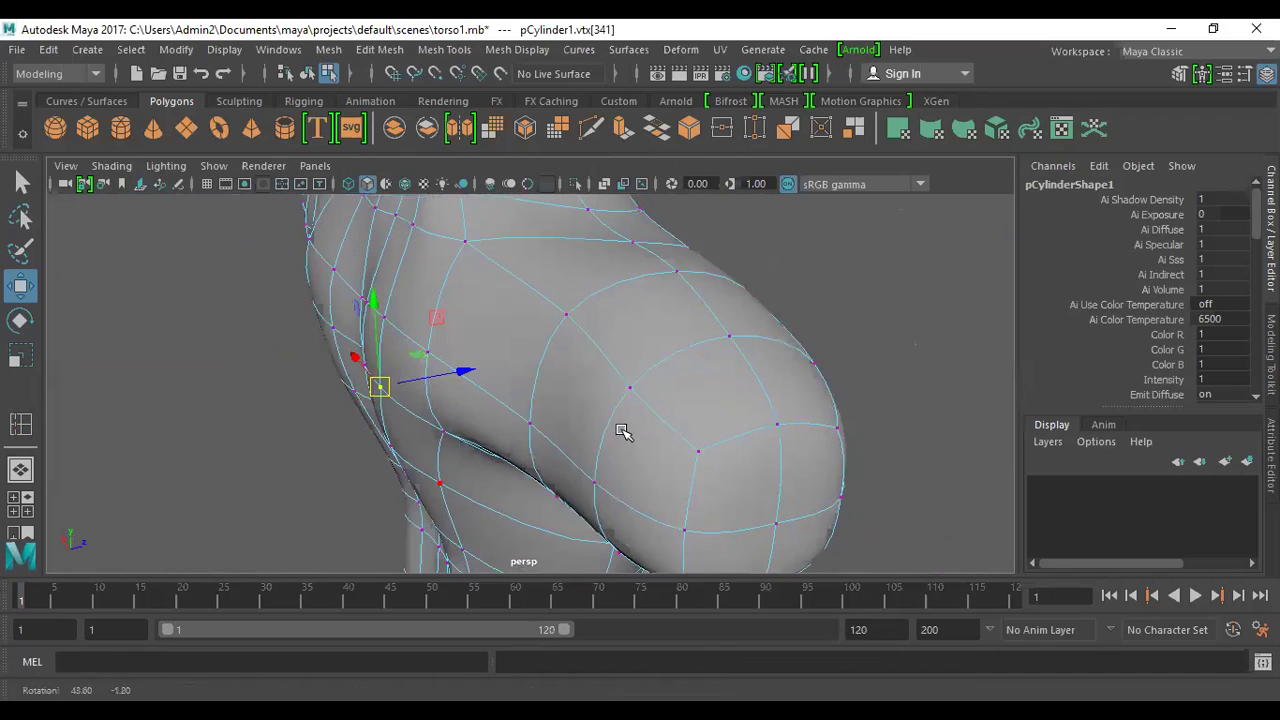
{"action": "left_click_drag", "start_coordinate": [374, 292], "coordinate": [371, 291]}
{"action": "left_click_drag", "start_coordinate": [463, 363], "coordinate": [445, 368]}
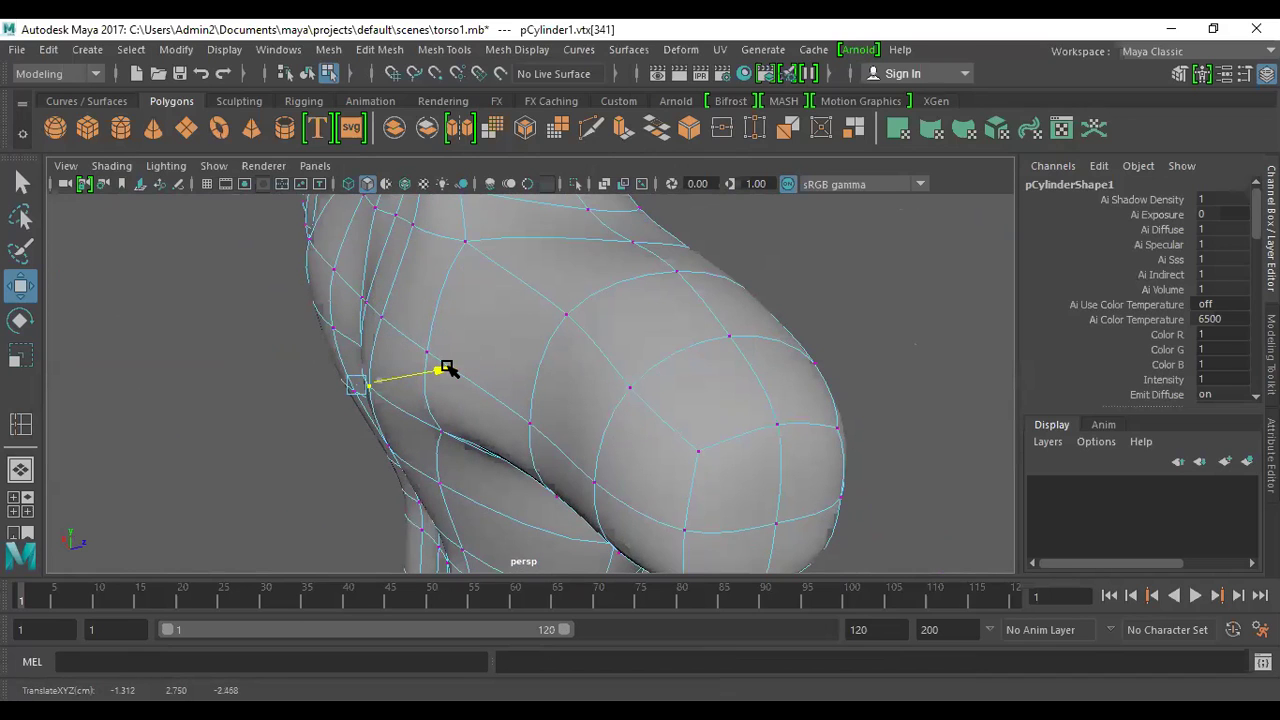
{"action": "left_click_drag", "start_coordinate": [451, 443], "coordinate": [733, 425], "text": "alt"}
{"action": "left_click_drag", "start_coordinate": [523, 438], "coordinate": [909, 503], "text": "alt"}
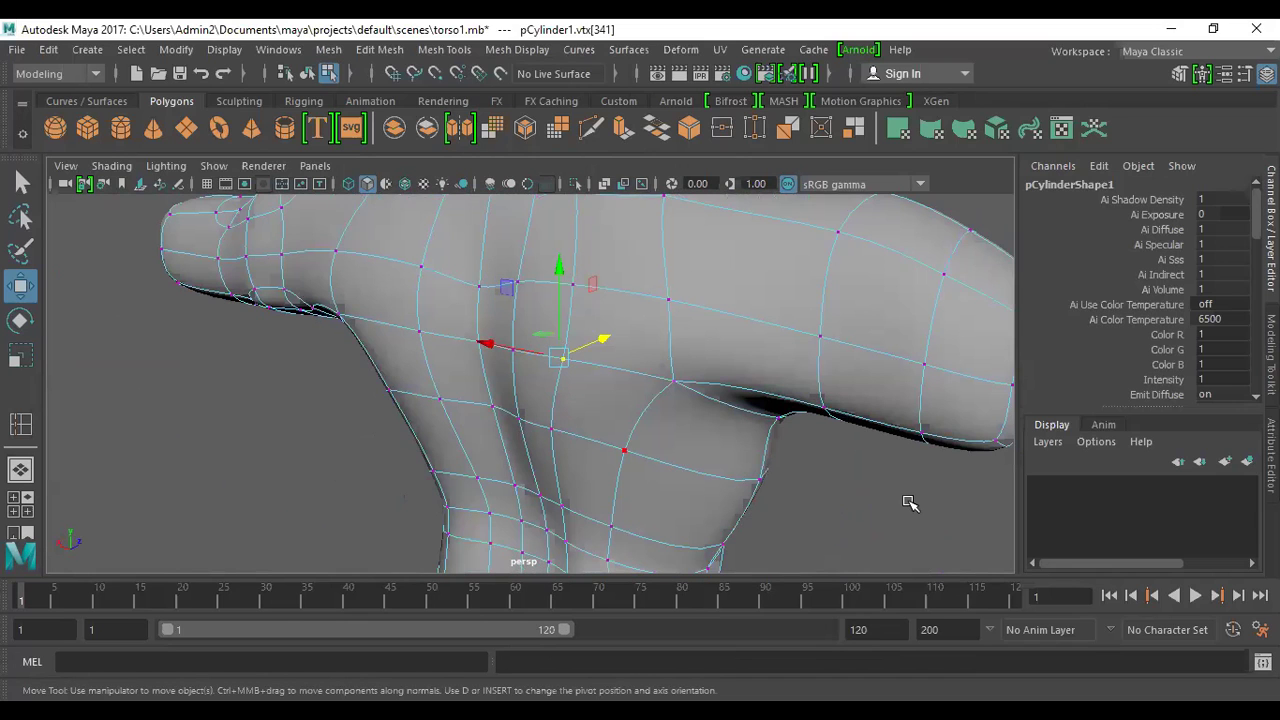
{"action": "left_click_drag", "start_coordinate": [909, 503], "coordinate": [663, 400], "text": "alt"}
{"action": "left_click_drag", "start_coordinate": [551, 376], "coordinate": [759, 386], "text": "alt"}
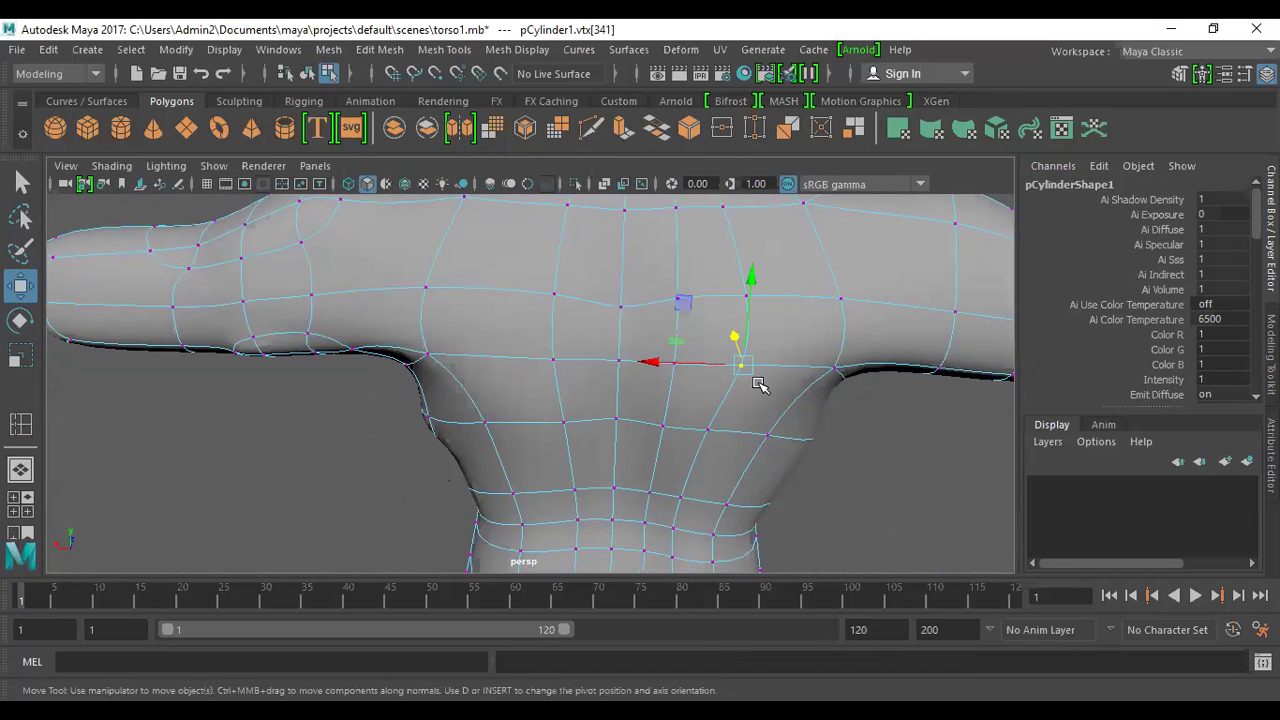
{"action": "left_click_drag", "start_coordinate": [767, 388], "coordinate": [640, 430], "text": "alt"}
{"action": "key", "text": "1"}
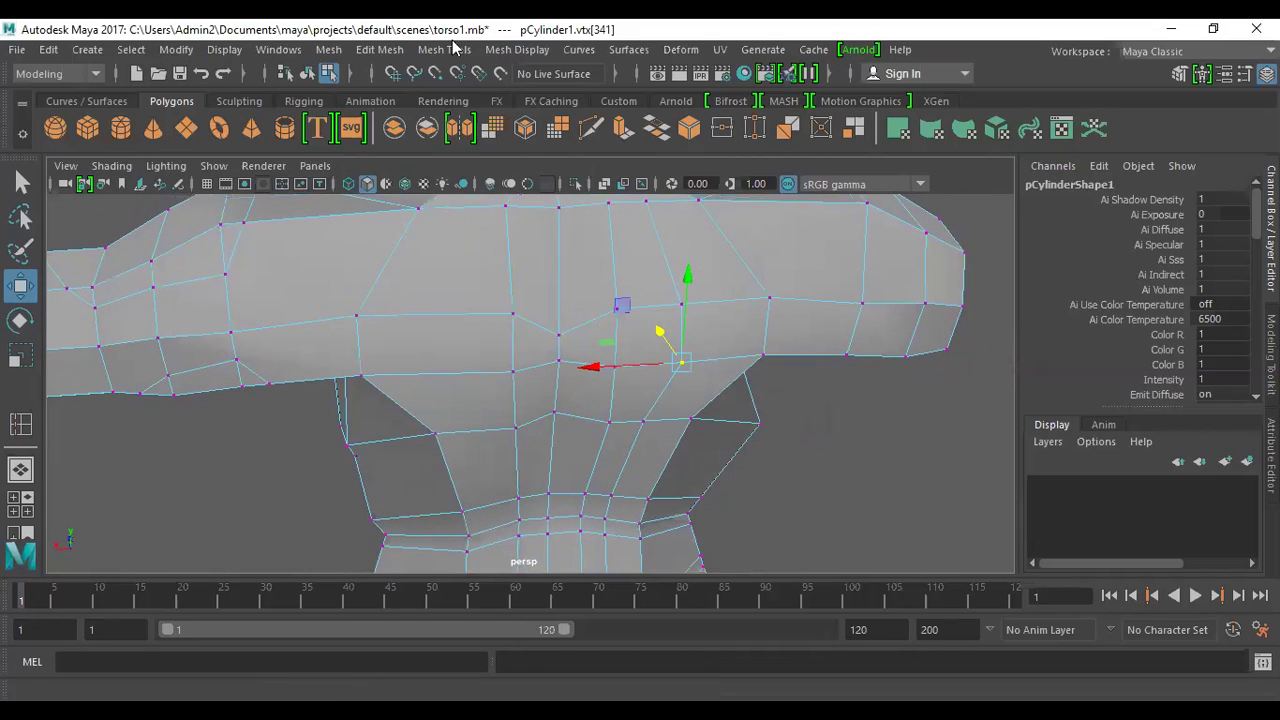
- Insert a matching vertical edge loop on the opposite side of the spine, on the torso's back
{"action": "left_click", "coordinate": [390, 50]}
{"action": "mouse_move", "coordinate": [466, 52]}
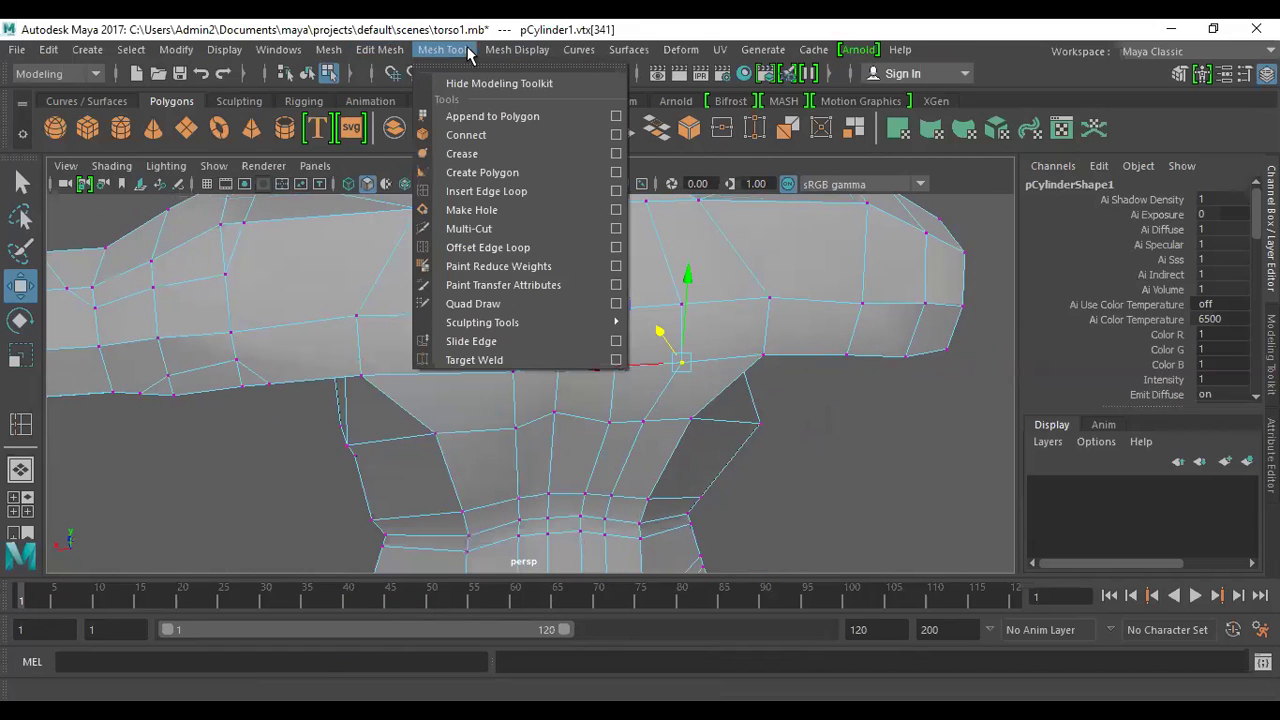
{"action": "left_click", "coordinate": [499, 191]}
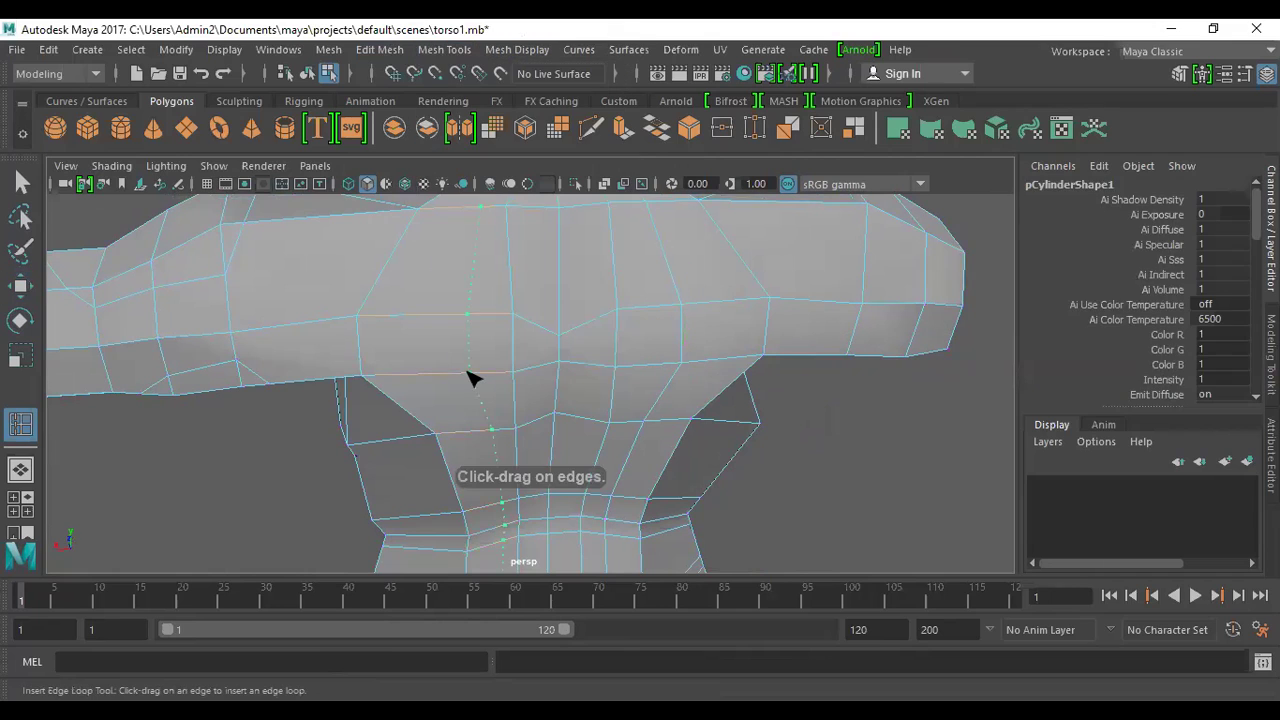
{"action": "left_click", "coordinate": [455, 390]}
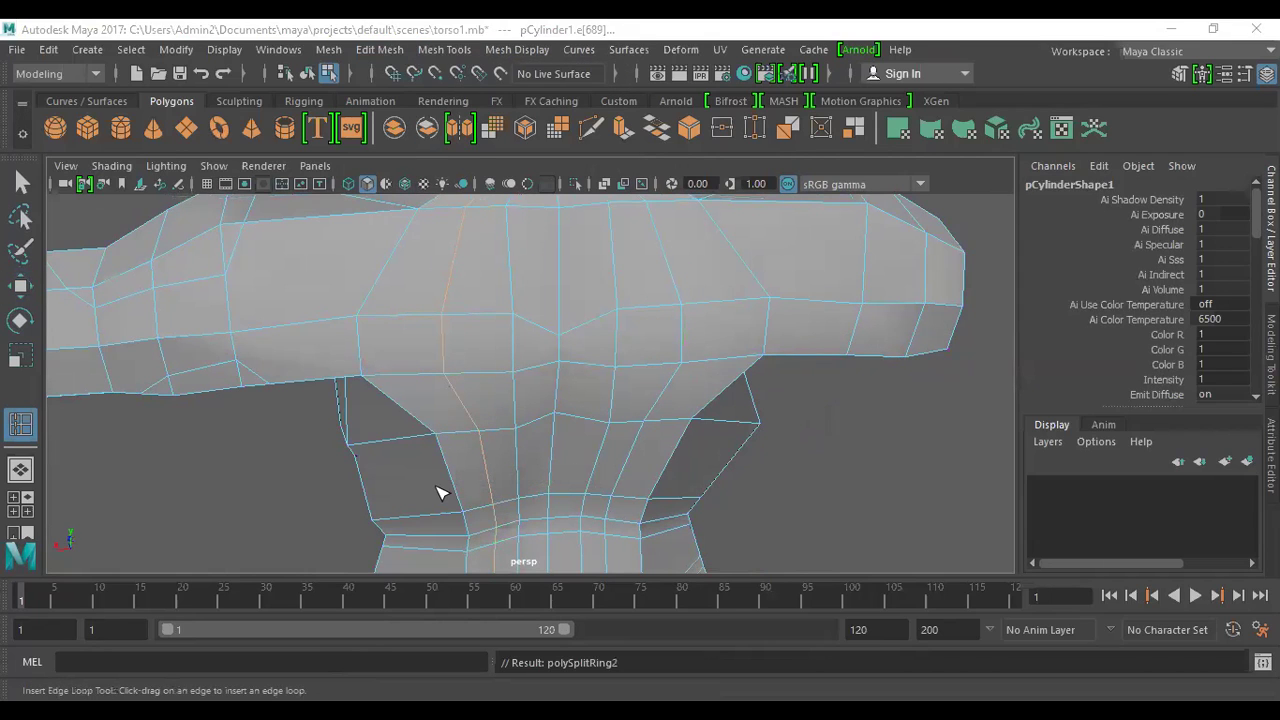
- Return to object selection, turn on smooth preview for the torso and examine its chest, abdomen and side
{"action": "left_click_drag", "start_coordinate": [651, 443], "coordinate": [625, 362], "text": "alt"}
{"action": "key", "text": "w"}
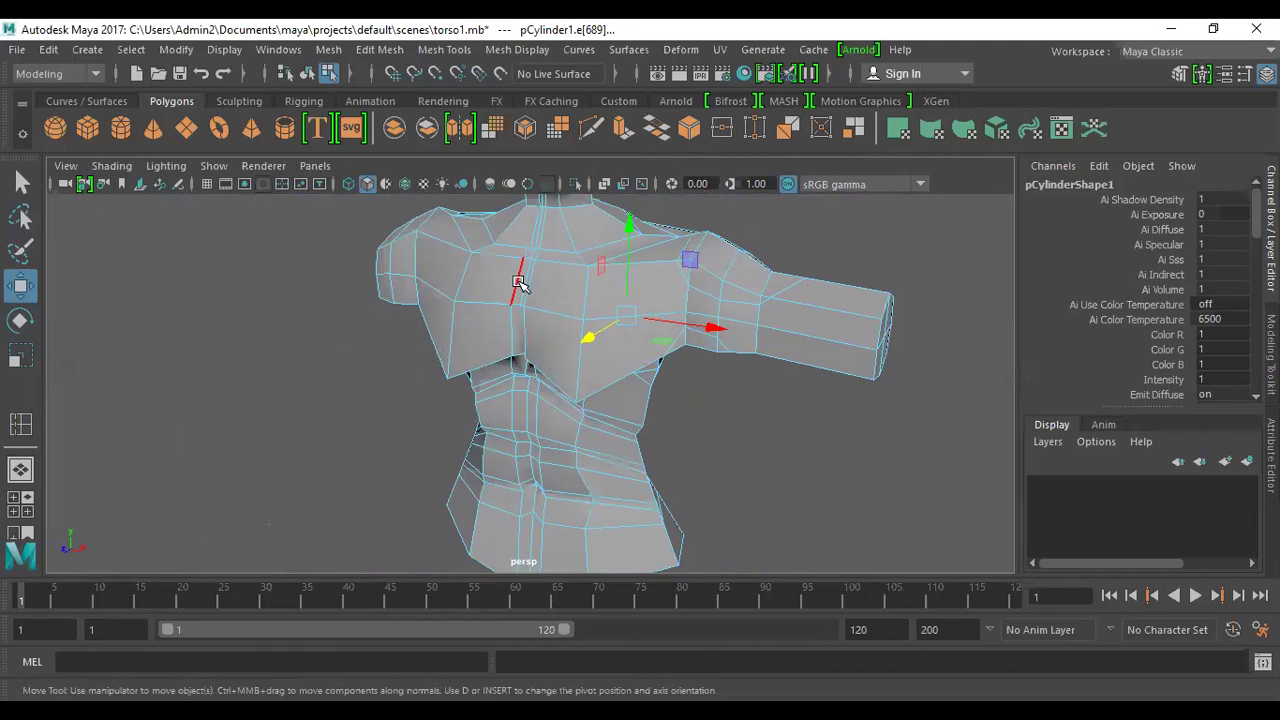
{"action": "key", "text": "F8"}
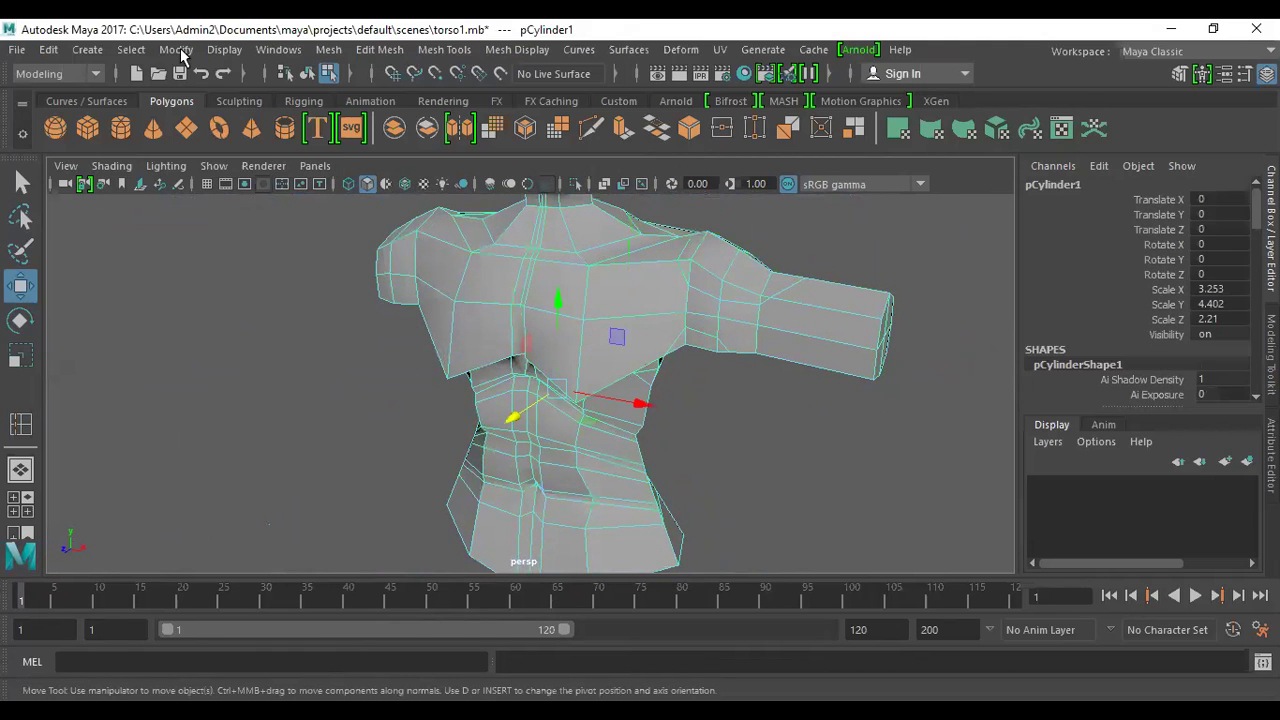
{"action": "key", "text": "3"}
{"action": "left_click", "coordinate": [752, 454]}
{"action": "left_click_drag", "start_coordinate": [752, 454], "coordinate": [729, 397], "text": "alt"}
{"action": "scroll", "coordinate": [705, 465], "scroll_direction": "up", "scroll_amount": 3}
{"action": "left_click_drag", "start_coordinate": [705, 493], "coordinate": [837, 469], "text": "alt"}
{"action": "scroll", "coordinate": [628, 397], "scroll_direction": "down", "scroll_amount": 4}
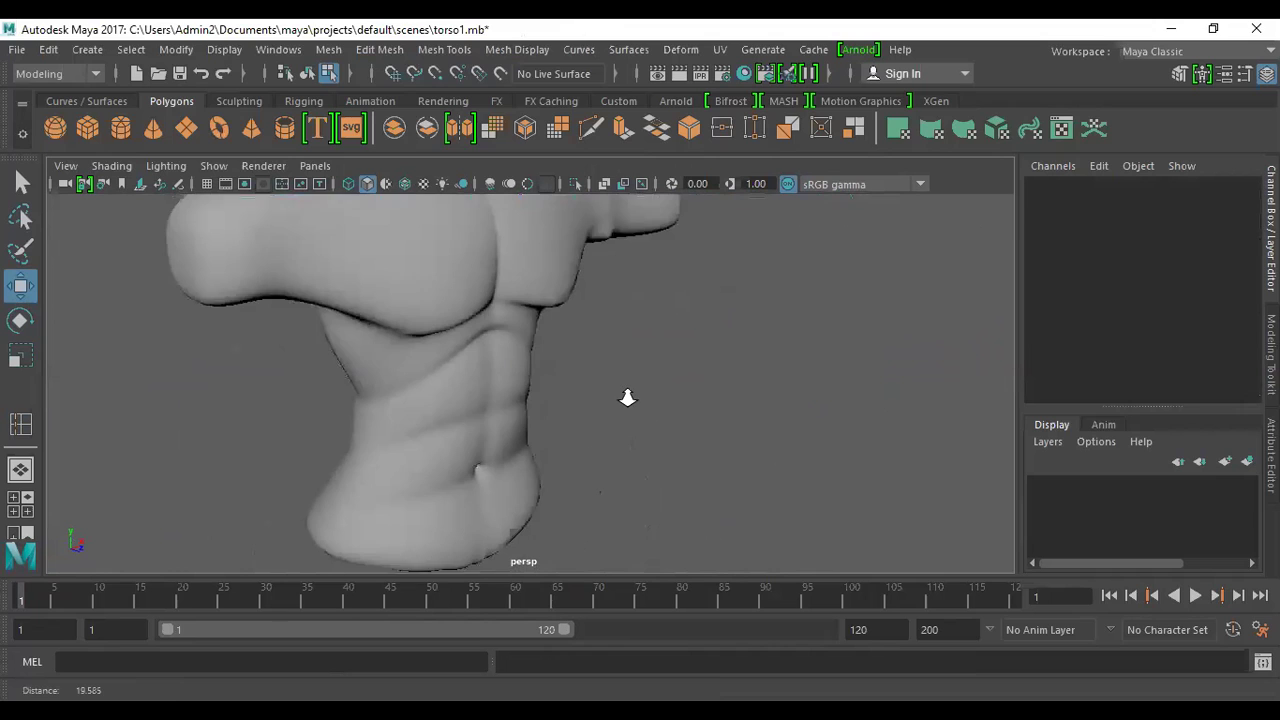
{"action": "middle_click_drag", "start_coordinate": [620, 423], "coordinate": [640, 391], "text": "alt"}
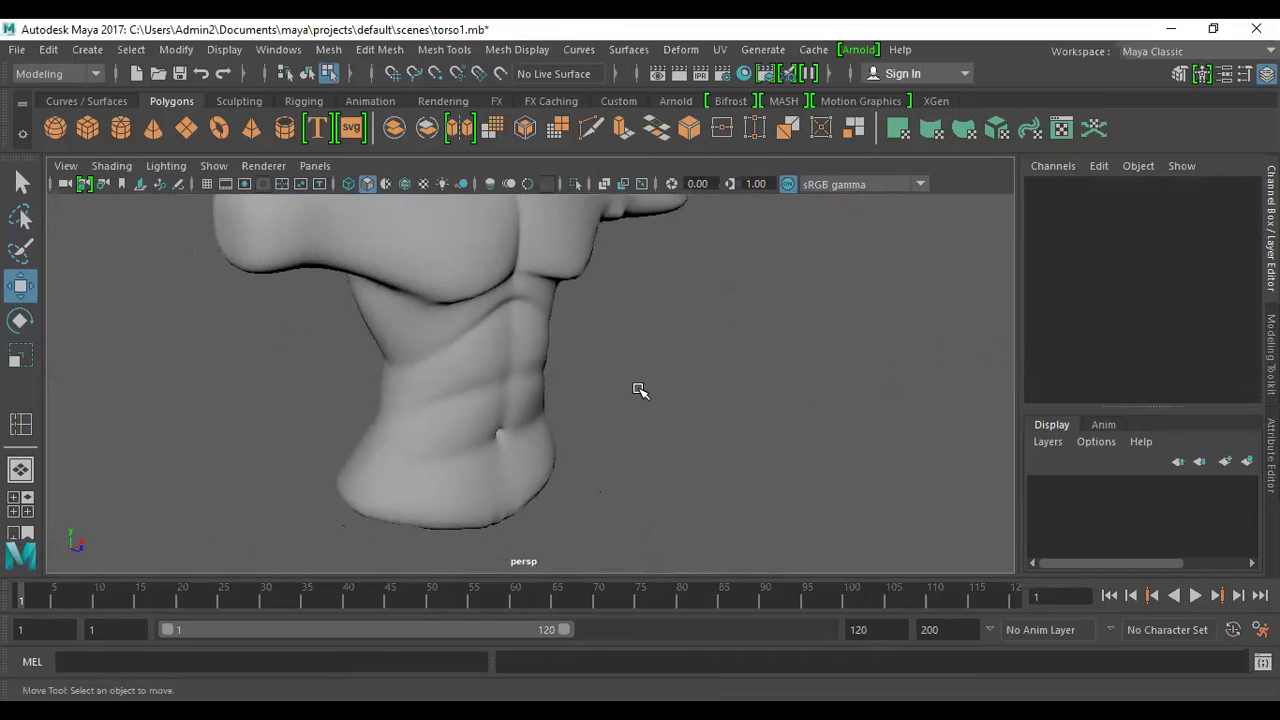
{"action": "left_click_drag", "start_coordinate": [640, 391], "coordinate": [594, 449], "text": "alt"}
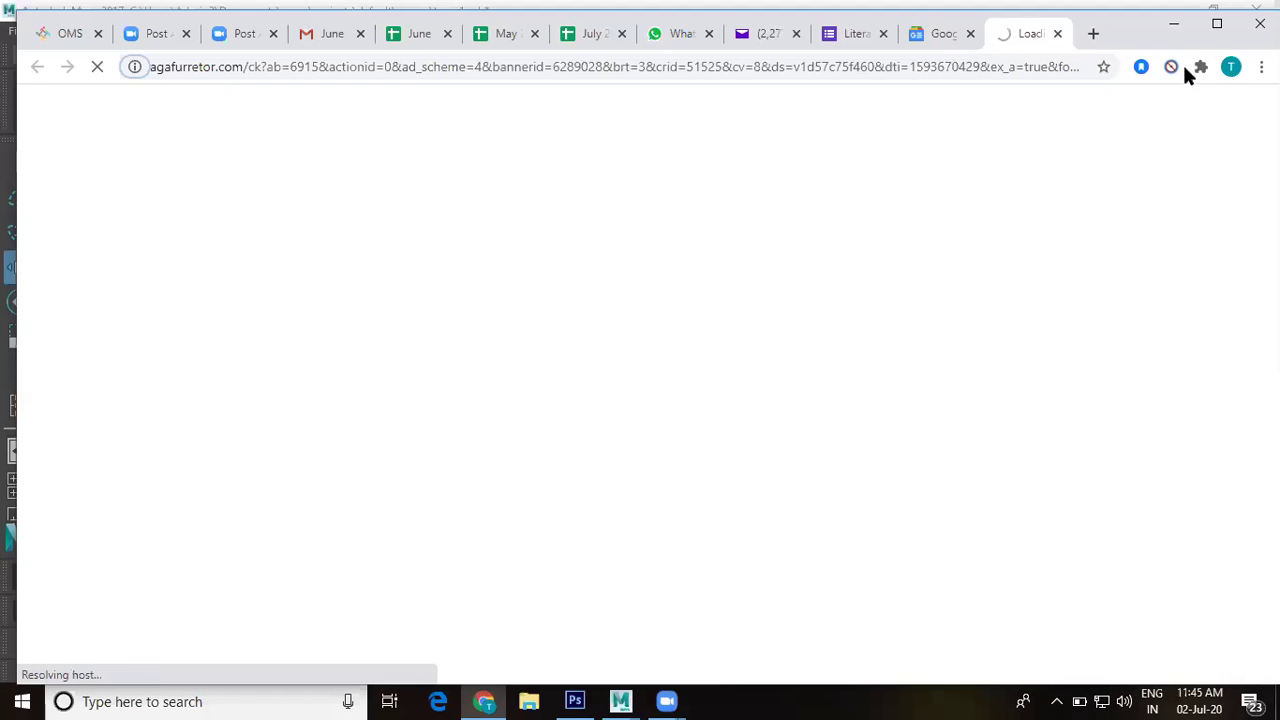
- Minimize the browser window to return to Maya and bring the torso's abdomen into closer view
{"action": "left_click", "coordinate": [1177, 34]}
{"action": "right_click_drag", "start_coordinate": [626, 357], "coordinate": [690, 412], "text": "alt"}
{"action": "middle_click_drag", "start_coordinate": [702, 403], "coordinate": [726, 400], "text": "alt"}
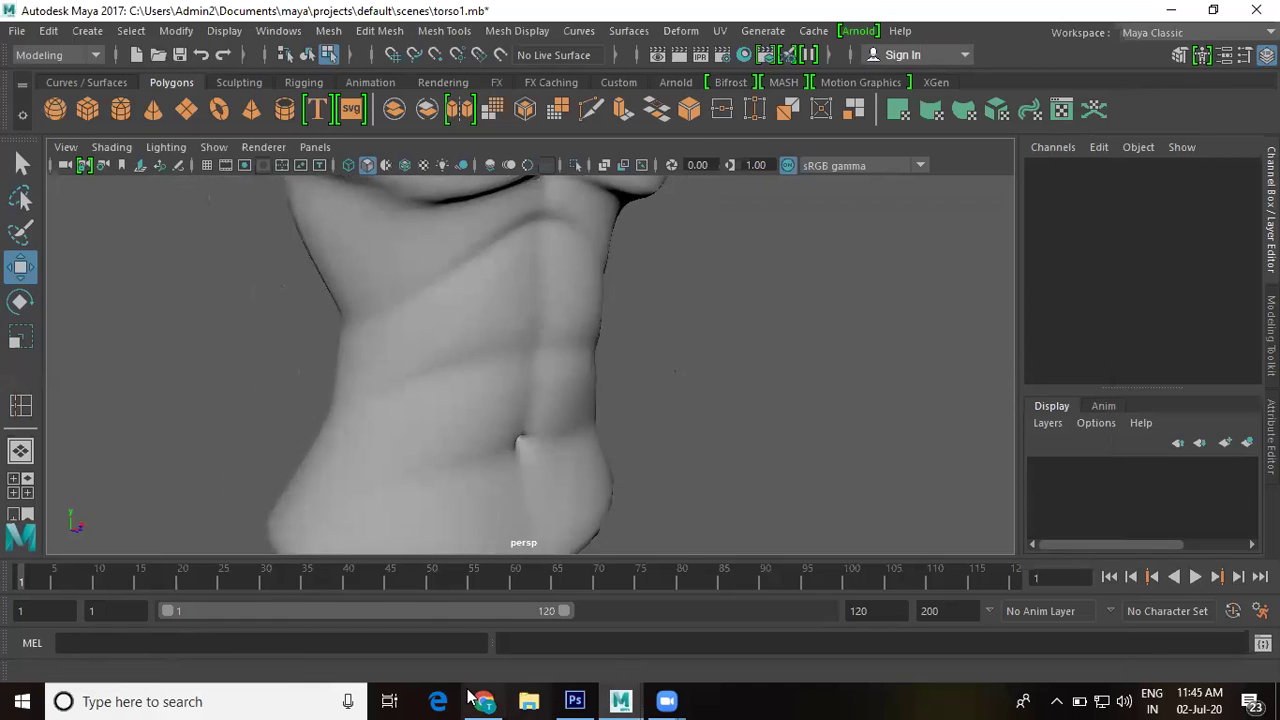
- Search the computer for the Paint app and open it
{"action": "key", "text": "super"}
{"action": "type", "text": "paint"}
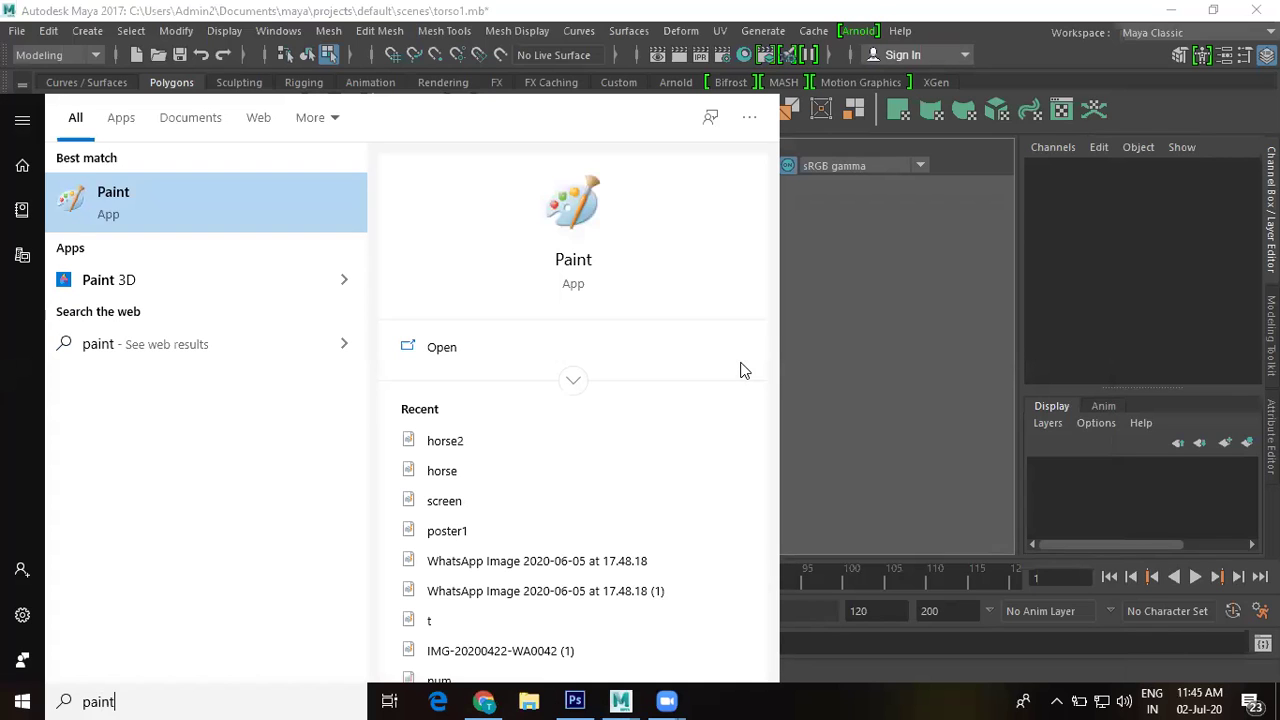
{"action": "key", "text": "Return"}
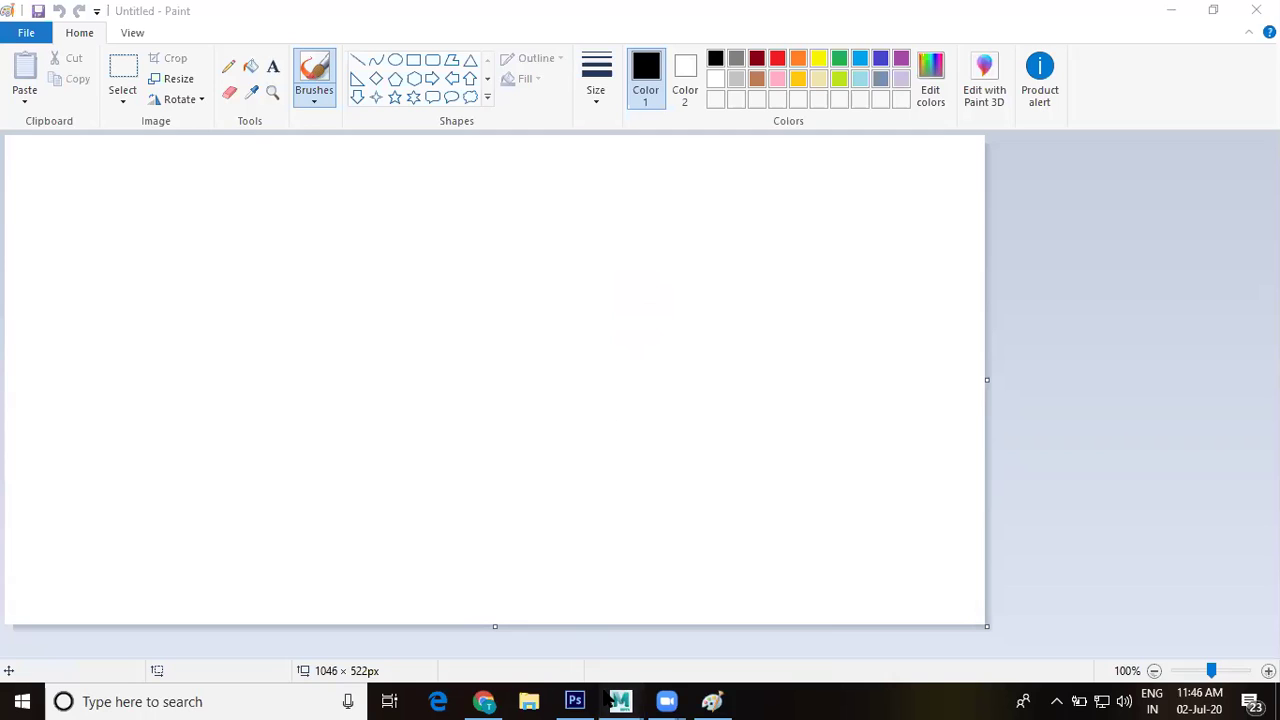
- Switch to Maya and look through the mesh editing and remeshing commands with the torso's abdomen in view
{"action": "mouse_move", "coordinate": [620, 701]}
{"action": "left_click", "coordinate": [667, 590]}
{"action": "left_click", "coordinate": [490, 290]}
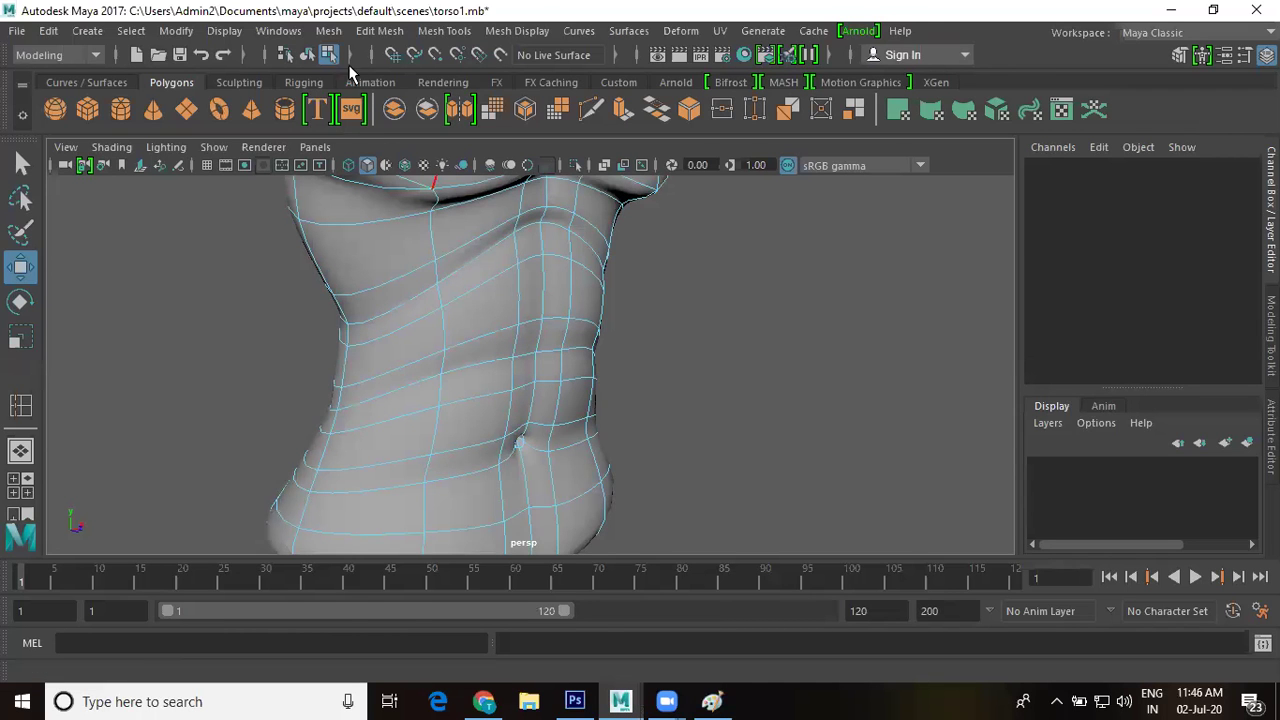
{"action": "left_click", "coordinate": [368, 40]}
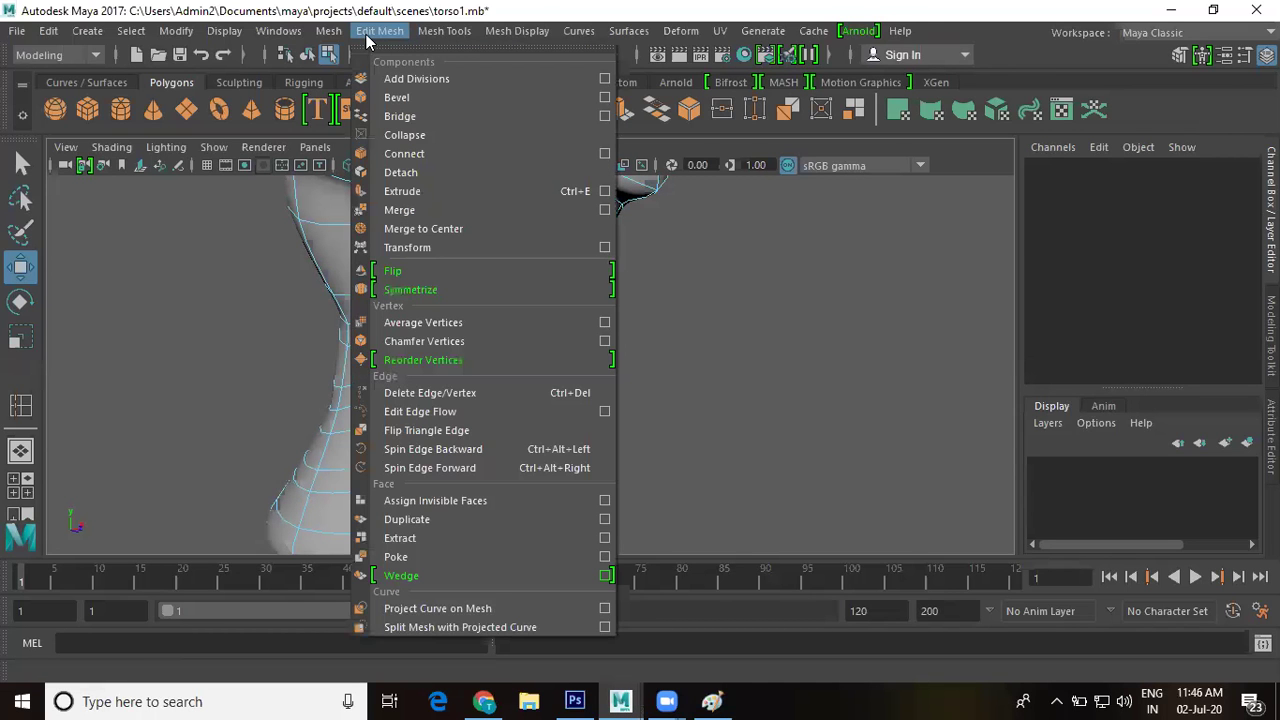
{"action": "mouse_move", "coordinate": [437, 37]}
{"action": "mouse_move", "coordinate": [337, 37]}
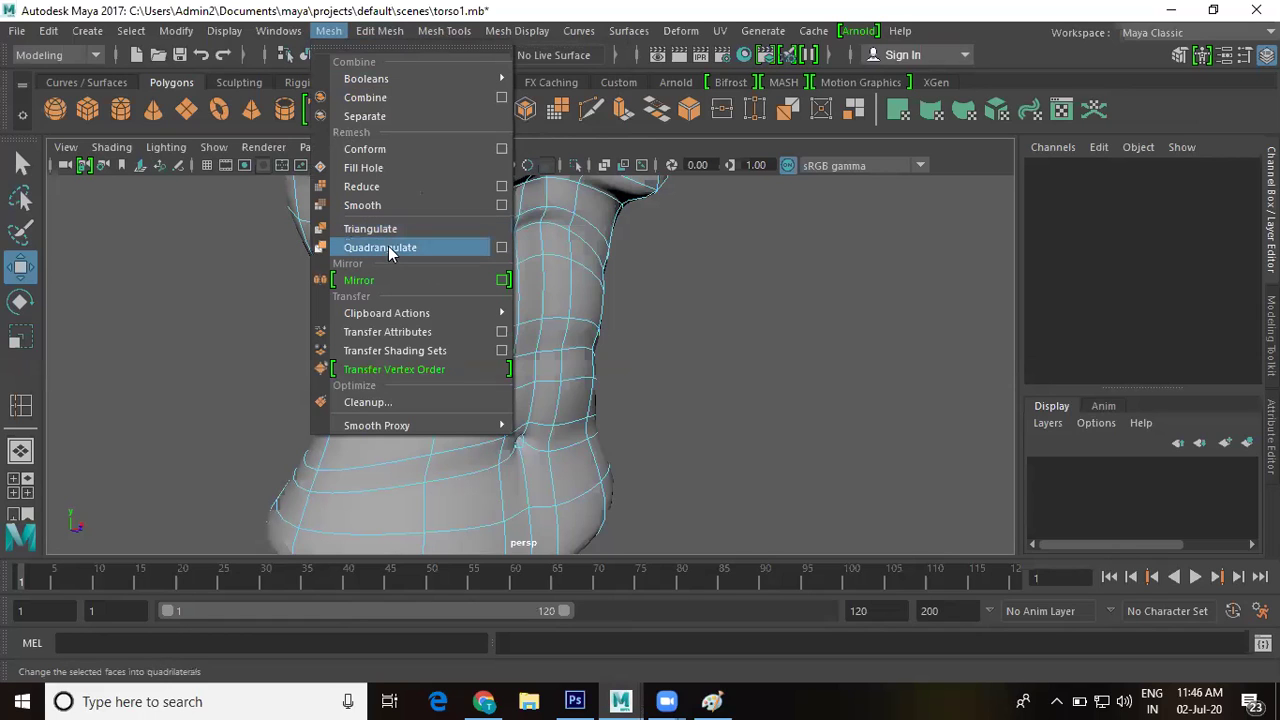
{"action": "left_click", "coordinate": [597, 6]}
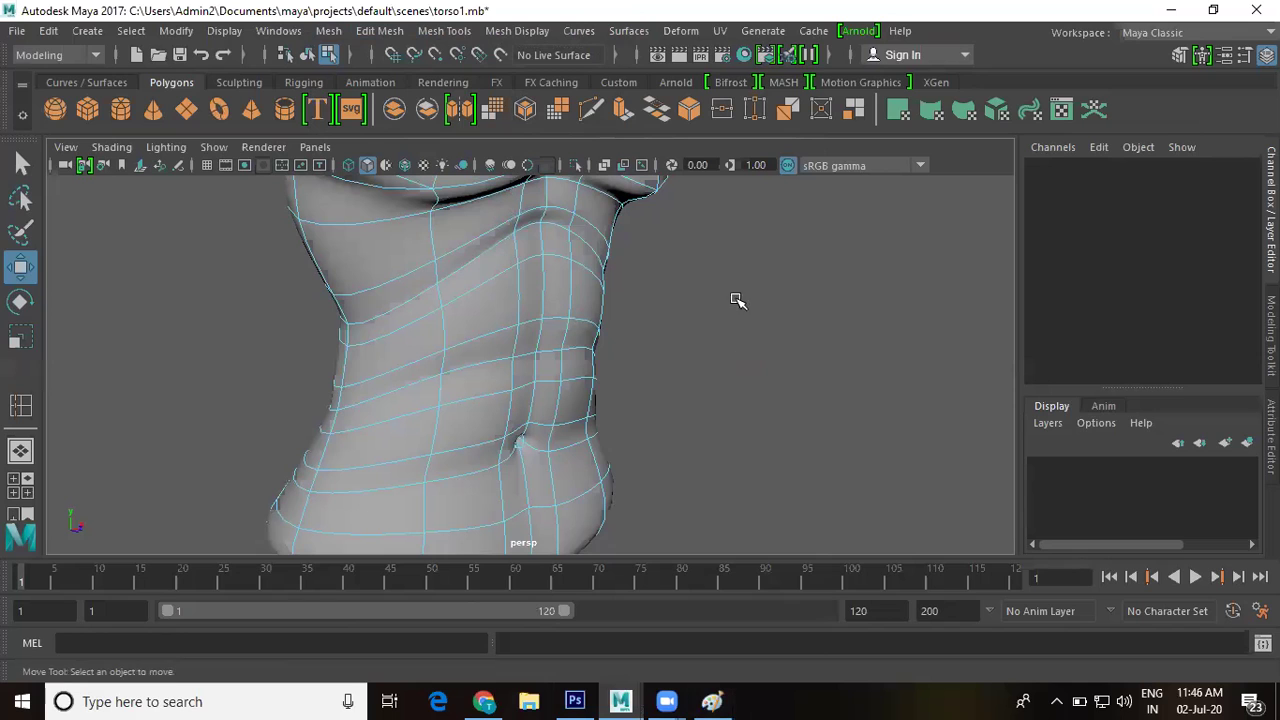
{"action": "scroll", "coordinate": [693, 325], "scroll_direction": "down", "scroll_amount": 3}
{"action": "scroll", "coordinate": [693, 325], "scroll_direction": "up", "scroll_amount": 2}
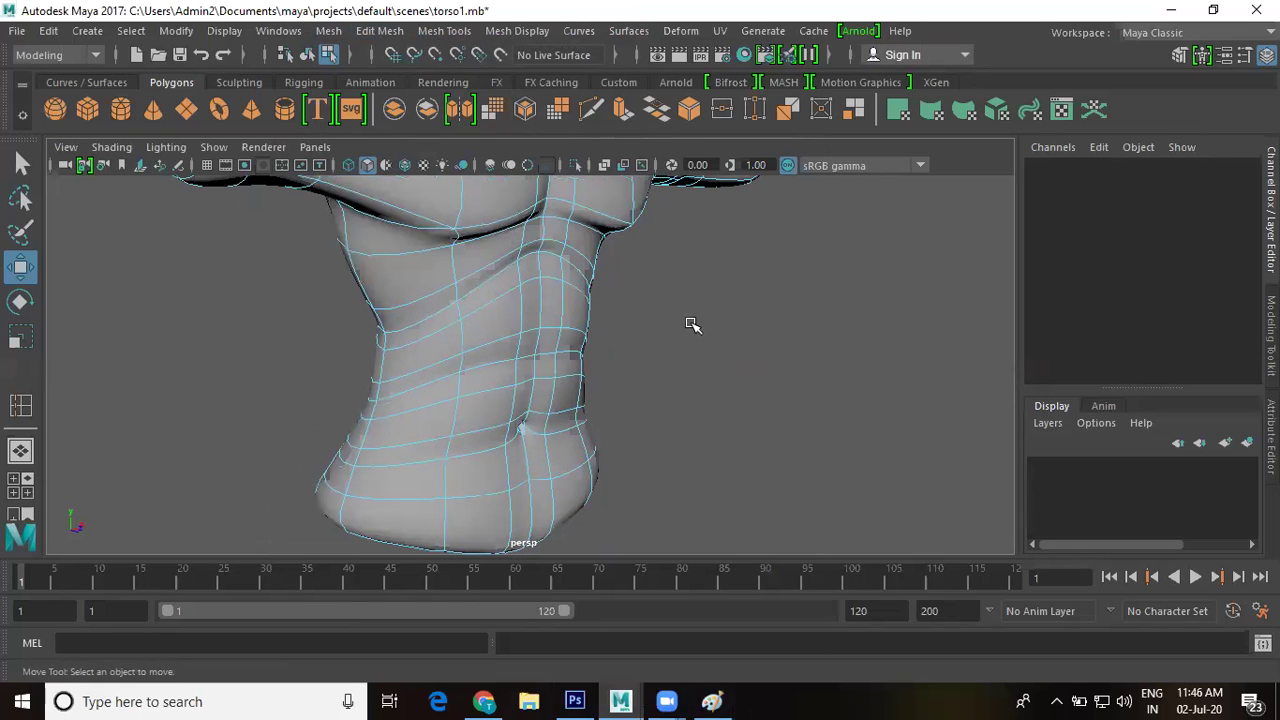
- Switch to Paint and draw a large four-sided shape with its sides labelled a, b, c and d
{"action": "left_click", "coordinate": [712, 701]}
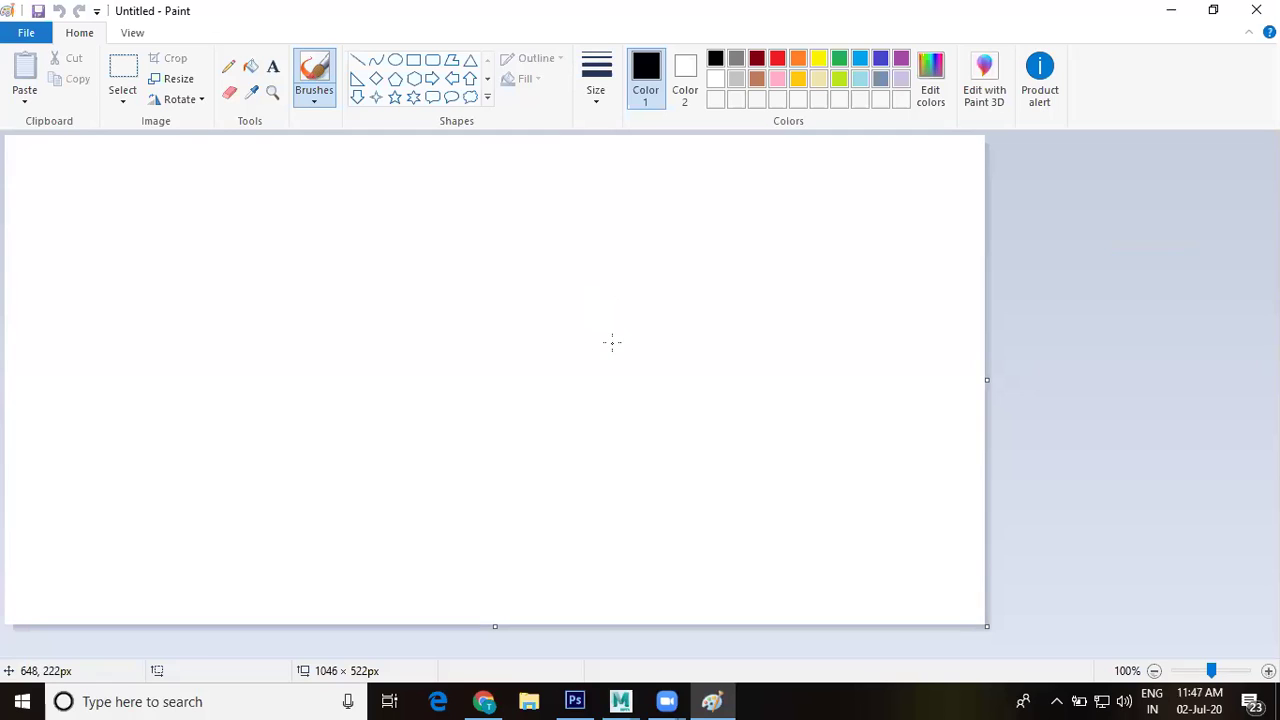
{"action": "mouse_move", "coordinate": [394, 259]}
{"action": "left_mouse_down"}
{"action": "mouse_move", "coordinate": [594, 263]}
{"action": "mouse_move", "coordinate": [627, 336]}
{"action": "mouse_move", "coordinate": [640, 443]}
{"action": "mouse_move", "coordinate": [372, 443]}
{"action": "mouse_move", "coordinate": [380, 278]}
{"action": "mouse_move", "coordinate": [408, 259]}
{"action": "left_mouse_up"}
{"action": "left_click_drag", "start_coordinate": [504, 196], "coordinate": [543, 217]}
{"action": "mouse_move", "coordinate": [509, 467]}
{"action": "left_mouse_down"}
{"action": "mouse_move", "coordinate": [508, 512]}
{"action": "mouse_move", "coordinate": [542, 514]}
{"action": "left_mouse_up"}
{"action": "left_click_drag", "start_coordinate": [688, 335], "coordinate": [694, 364]}
{"action": "mouse_move", "coordinate": [325, 352]}
{"action": "left_mouse_down"}
{"action": "mouse_move", "coordinate": [316, 362]}
{"action": "mouse_move", "coordinate": [334, 306]}
{"action": "mouse_move", "coordinate": [347, 377]}
{"action": "left_mouse_up"}
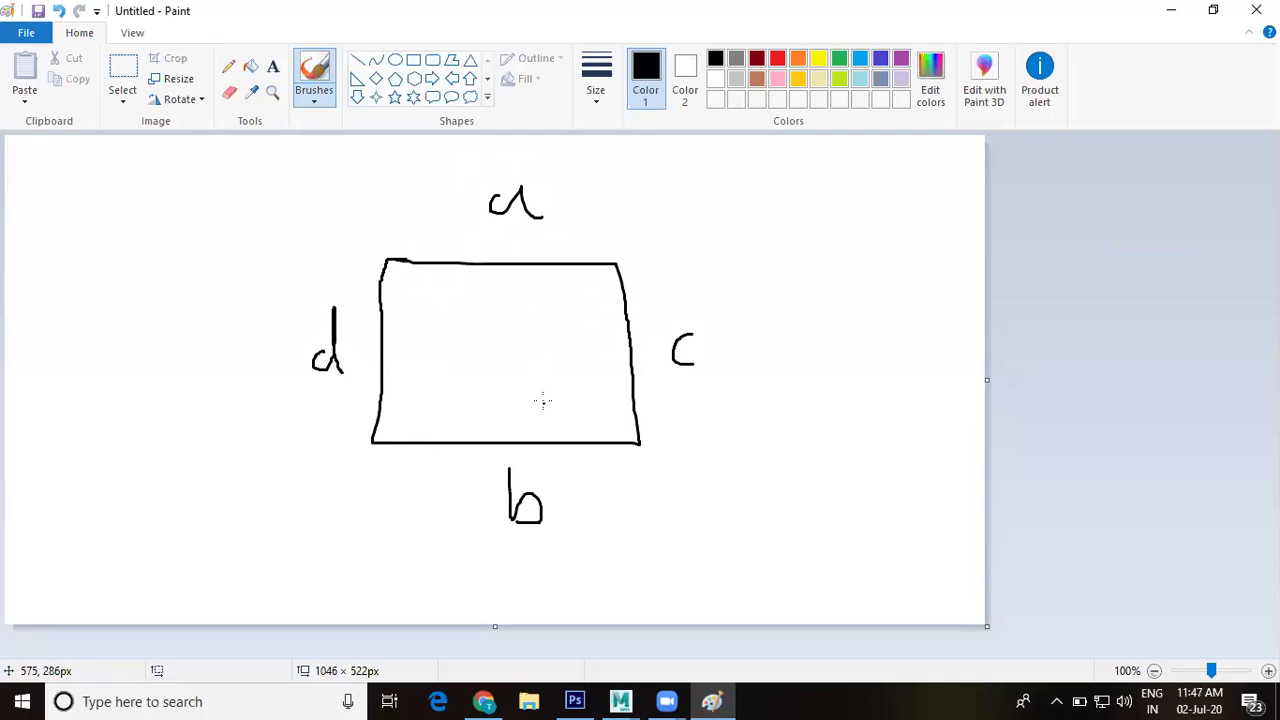
{"action": "mouse_move", "coordinate": [496, 205]}
{"action": "left_mouse_down"}
{"action": "mouse_move", "coordinate": [497, 186]}
{"action": "mouse_move", "coordinate": [521, 183]}
{"action": "left_mouse_up"}
- Draw two unlabelled parallelograms slanting in different directions beside the labelled four-sided shape
{"action": "mouse_move", "coordinate": [751, 163]}
{"action": "left_mouse_down"}
{"action": "mouse_move", "coordinate": [925, 152]}
{"action": "mouse_move", "coordinate": [895, 208]}
{"action": "left_mouse_up"}
{"action": "mouse_move", "coordinate": [751, 164]}
{"action": "left_mouse_down"}
{"action": "mouse_move", "coordinate": [728, 232]}
{"action": "mouse_move", "coordinate": [906, 226]}
{"action": "mouse_move", "coordinate": [888, 229]}
{"action": "left_mouse_up"}
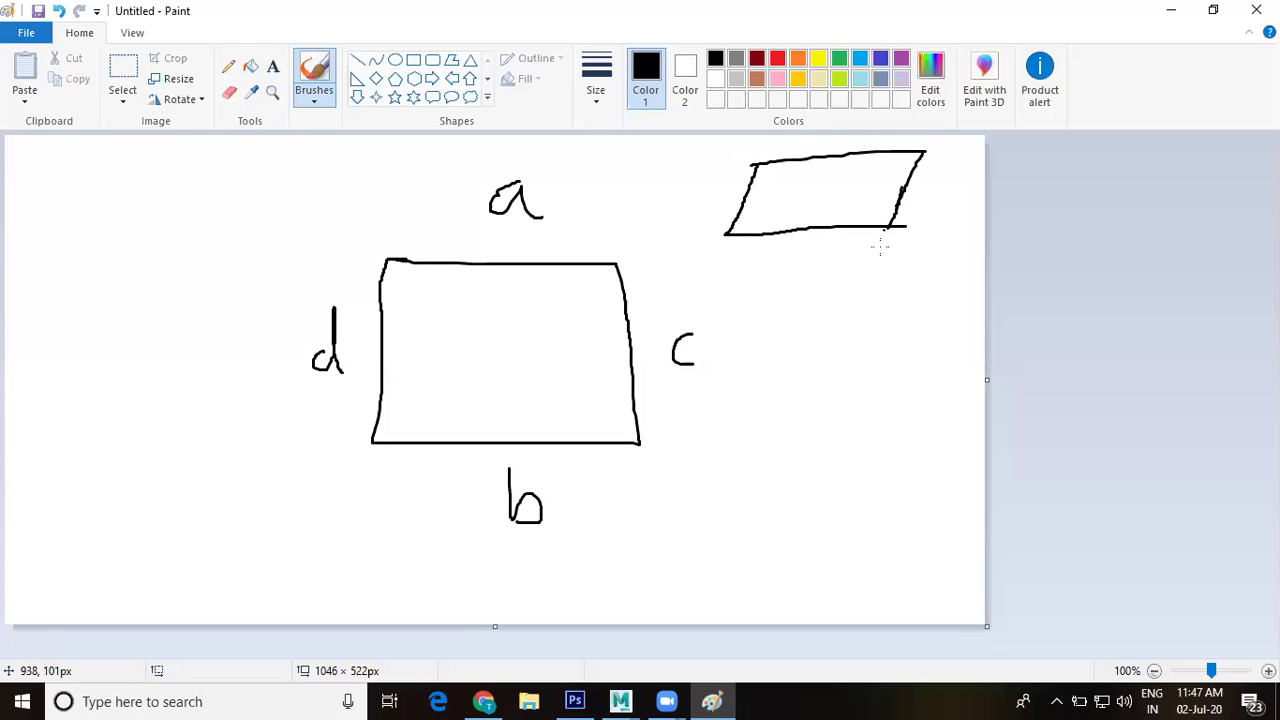
{"action": "left_click_drag", "start_coordinate": [740, 422], "coordinate": [805, 476]}
{"action": "mouse_move", "coordinate": [740, 422]}
{"action": "left_mouse_down"}
{"action": "mouse_move", "coordinate": [902, 421]}
{"action": "mouse_move", "coordinate": [946, 460]}
{"action": "left_mouse_up"}
{"action": "mouse_move", "coordinate": [808, 477]}
{"action": "left_mouse_down"}
{"action": "mouse_move", "coordinate": [966, 475]}
{"action": "mouse_move", "coordinate": [940, 449]}
{"action": "left_mouse_up"}
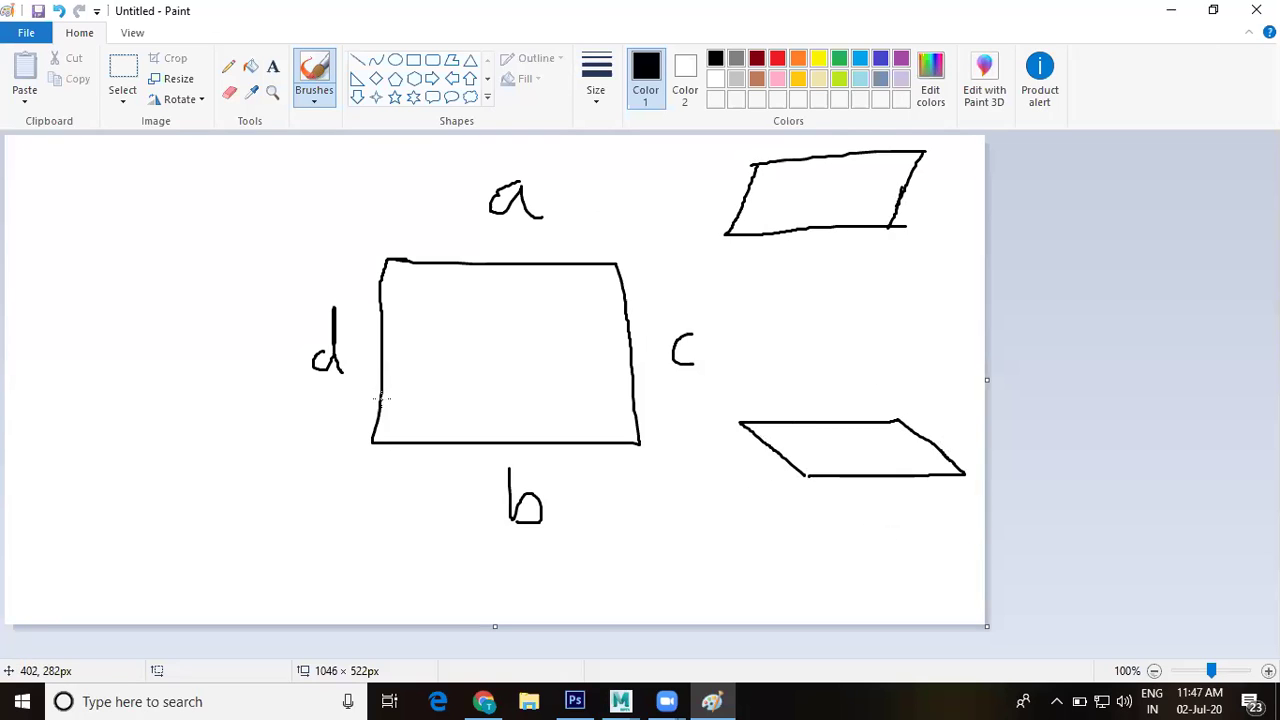
{"action": "left_click_drag", "start_coordinate": [381, 398], "coordinate": [425, 449]}
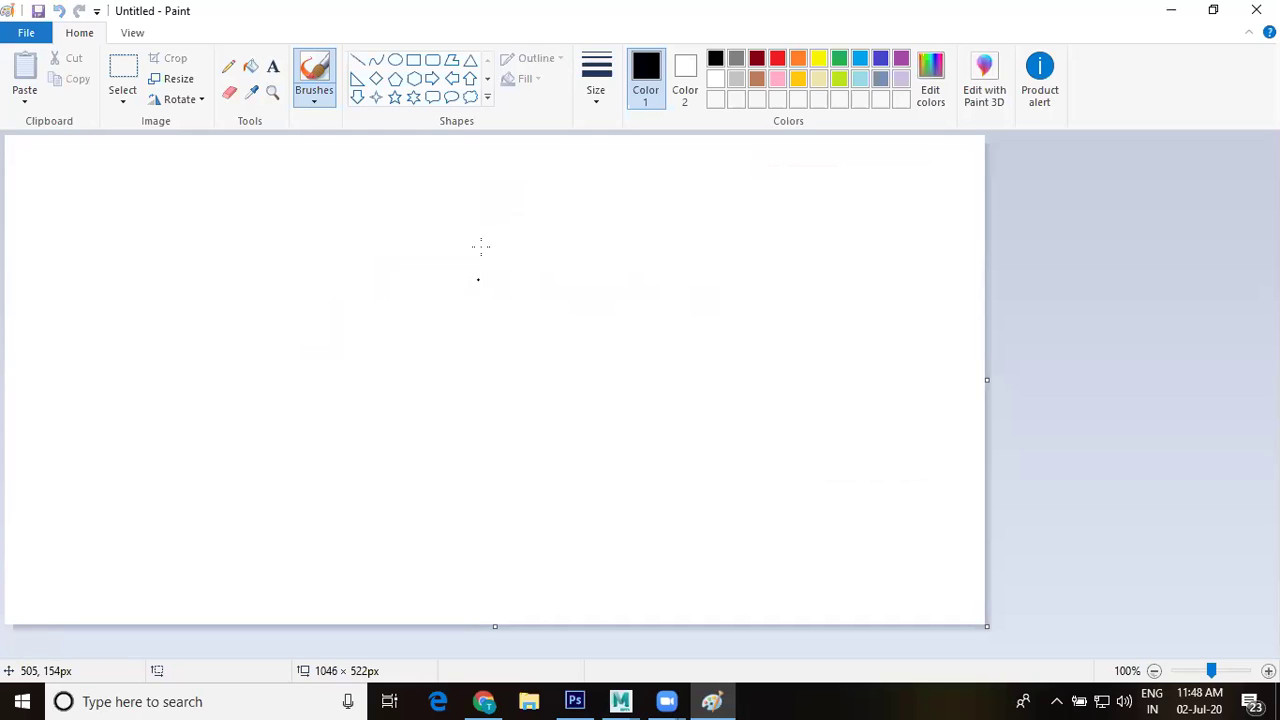
- Draw a triangle on the blank canvas and label its three sides a, b and c
{"action": "left_click_drag", "start_coordinate": [503, 214], "coordinate": [445, 413]}
{"action": "mouse_move", "coordinate": [504, 215]}
{"action": "left_mouse_down"}
{"action": "mouse_move", "coordinate": [606, 410]}
{"action": "mouse_move", "coordinate": [443, 406]}
{"action": "left_mouse_up"}
{"action": "left_click_drag", "start_coordinate": [394, 266], "coordinate": [421, 297]}
{"action": "mouse_move", "coordinate": [596, 238]}
{"action": "left_mouse_down"}
{"action": "mouse_move", "coordinate": [597, 306]}
{"action": "mouse_move", "coordinate": [636, 310]}
{"action": "mouse_move", "coordinate": [614, 316]}
{"action": "left_mouse_up"}
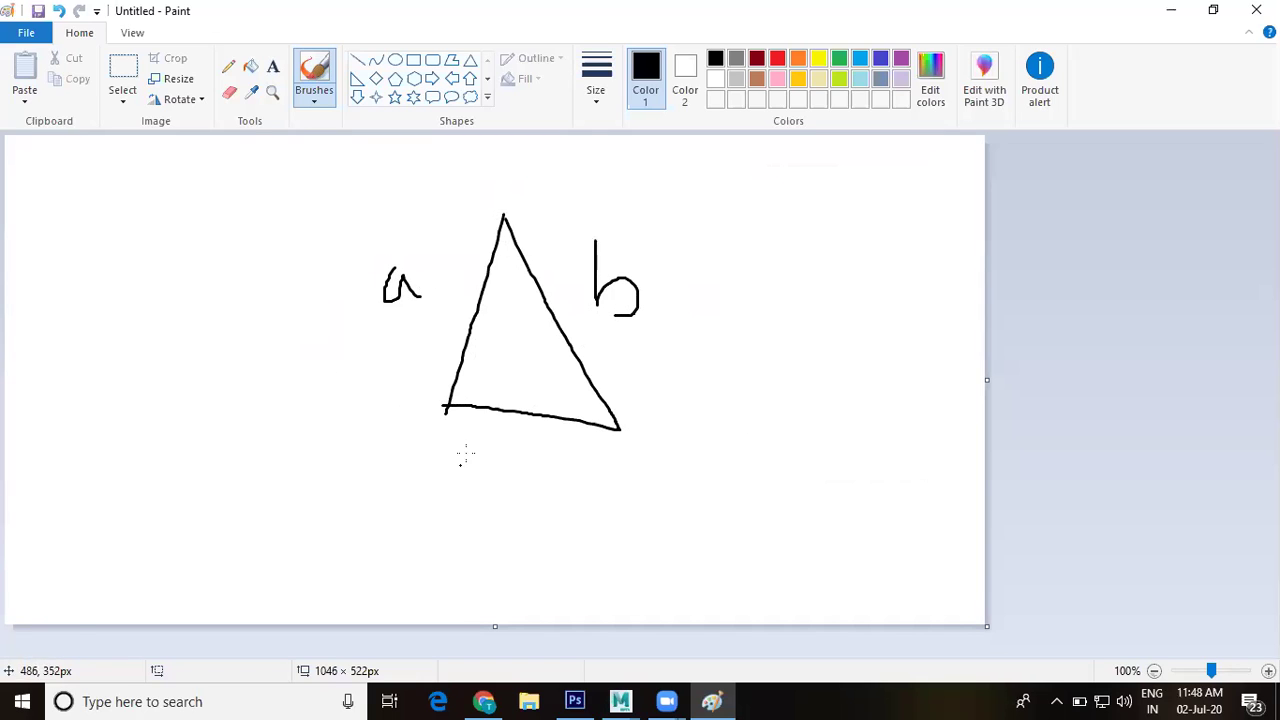
{"action": "left_click_drag", "start_coordinate": [534, 442], "coordinate": [537, 467]}
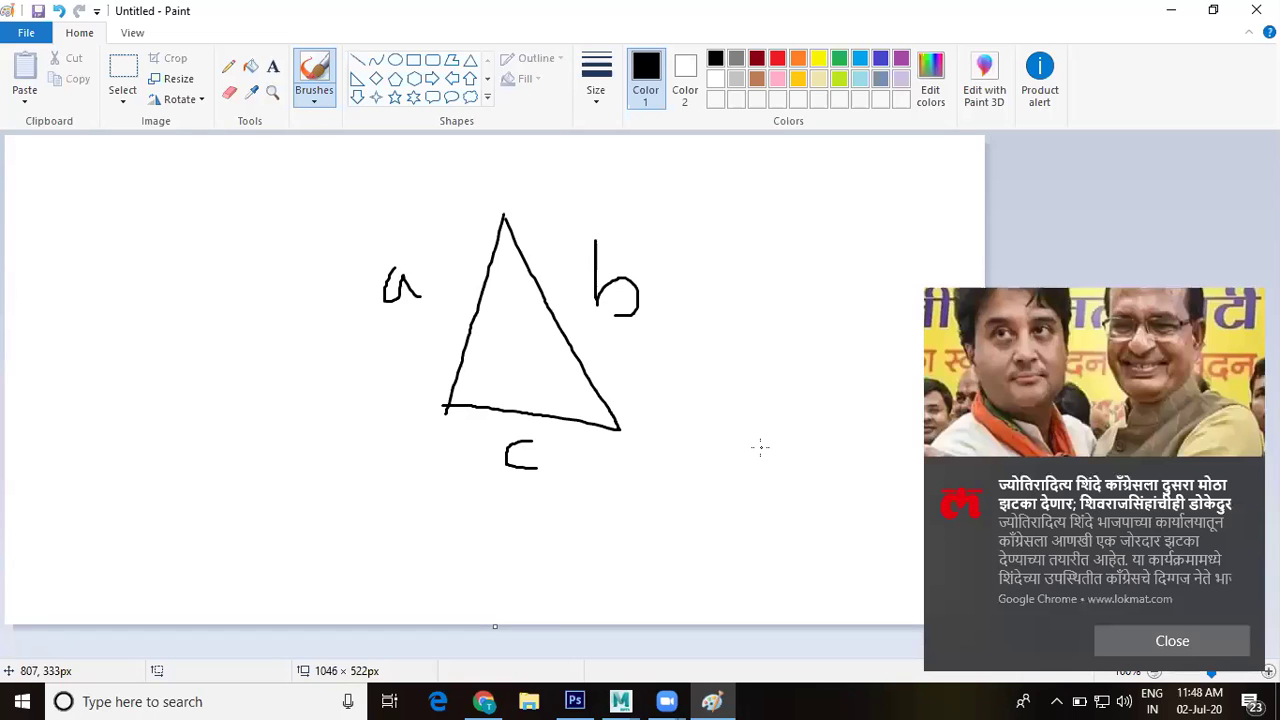
- Dismiss the news notification, return to Maya and turn off the torso's smooth preview
{"action": "left_click", "coordinate": [1172, 641]}
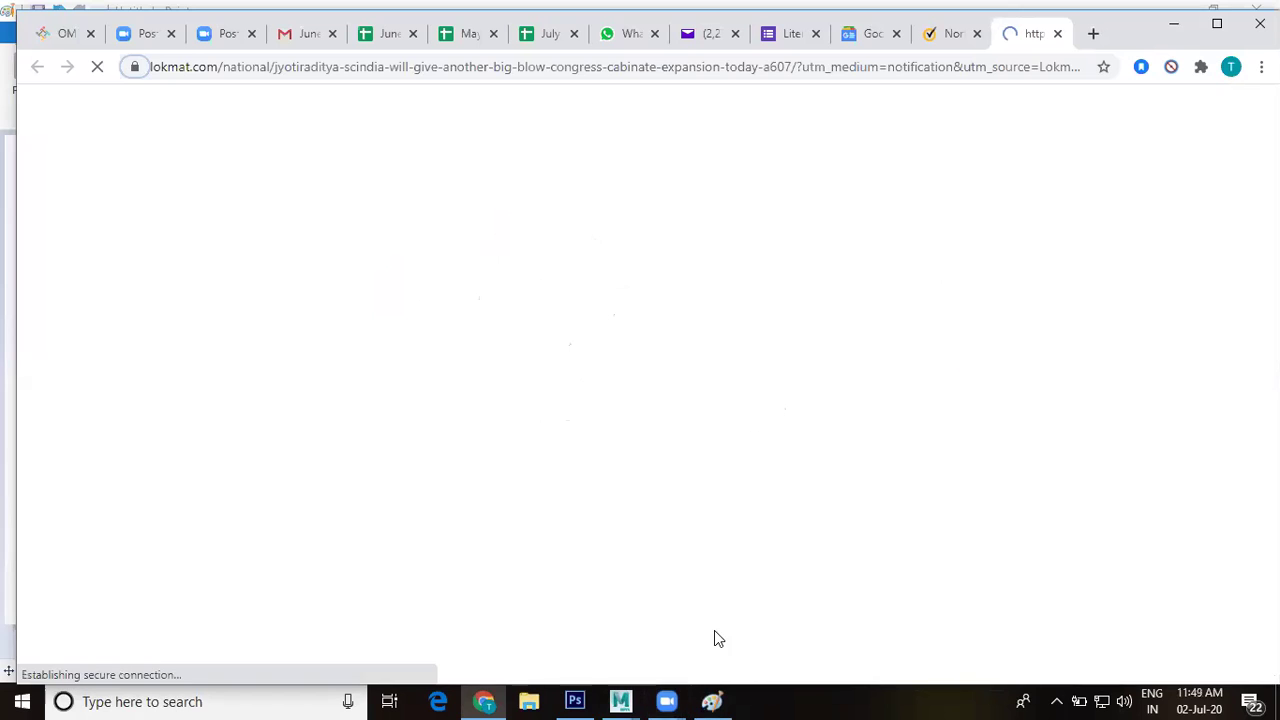
{"action": "mouse_move", "coordinate": [621, 701]}
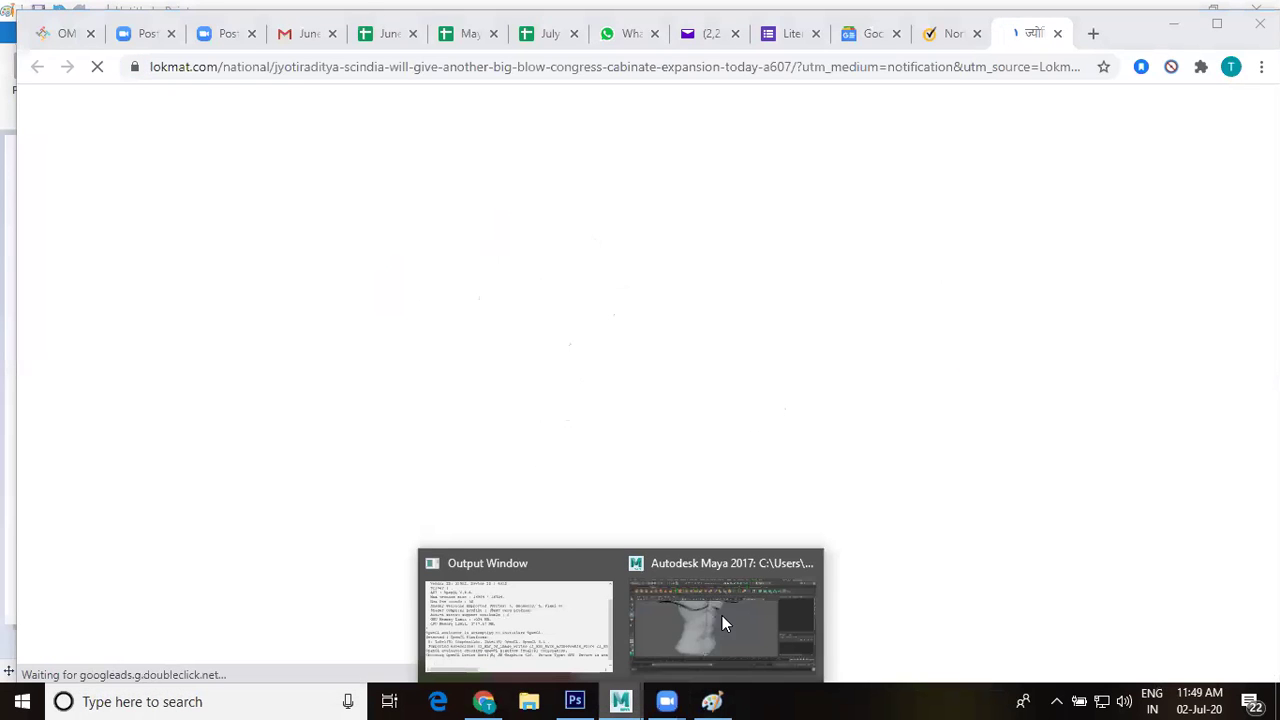
{"action": "left_click", "coordinate": [722, 615]}
{"action": "right_click_drag", "start_coordinate": [513, 313], "coordinate": [518, 260]}
{"action": "key", "text": "1"}
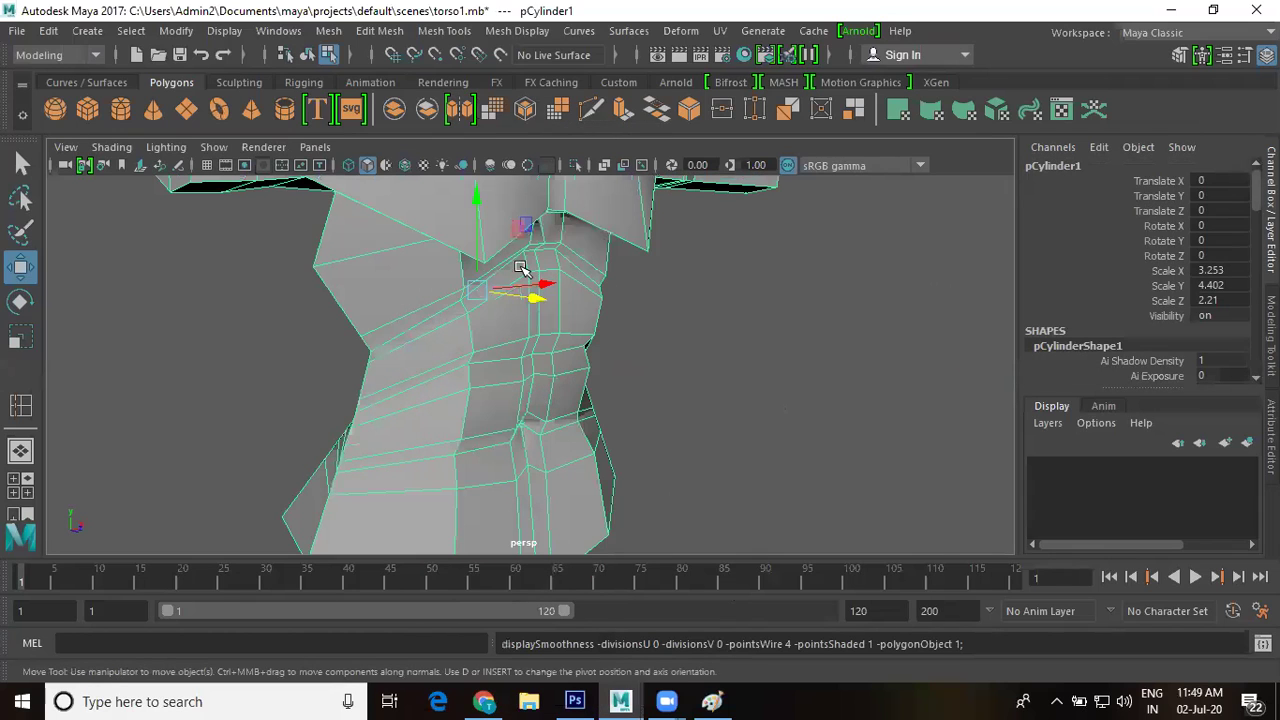
- Triangulate the whole torso mesh and convert the resulting triangles back with Quadrangulate
{"action": "left_click", "coordinate": [330, 32]}
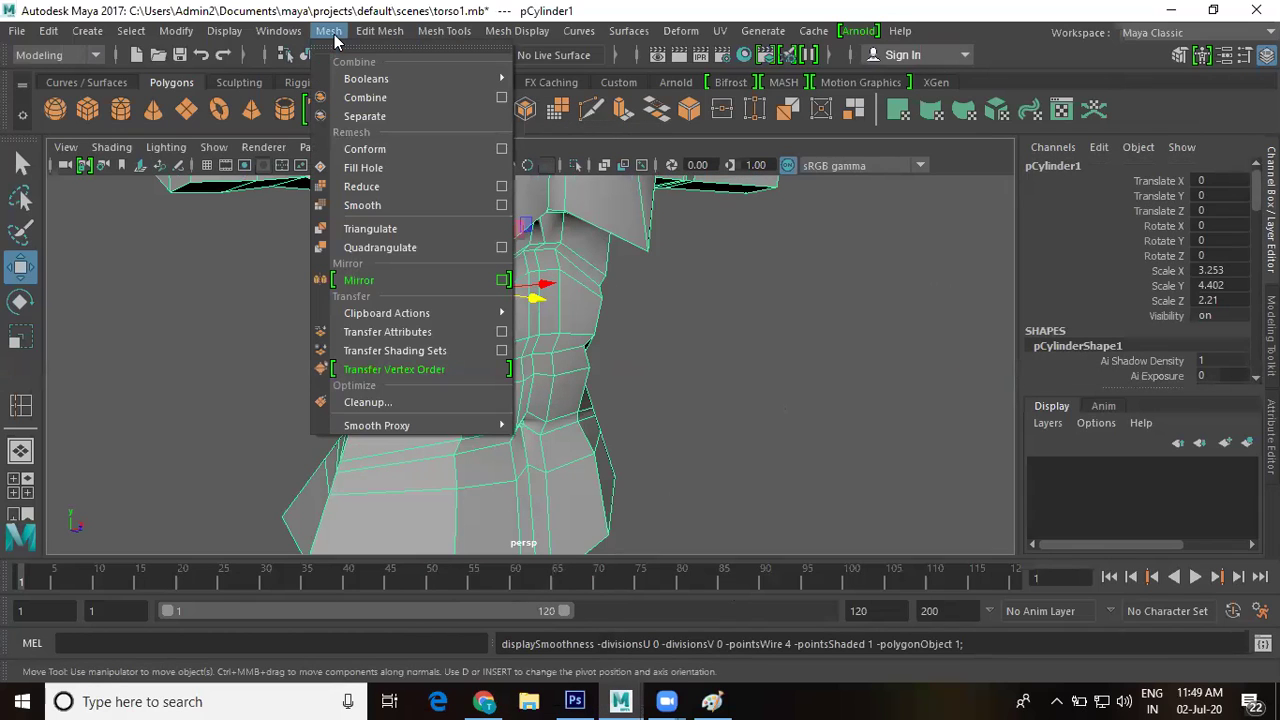
{"action": "left_click", "coordinate": [345, 229]}
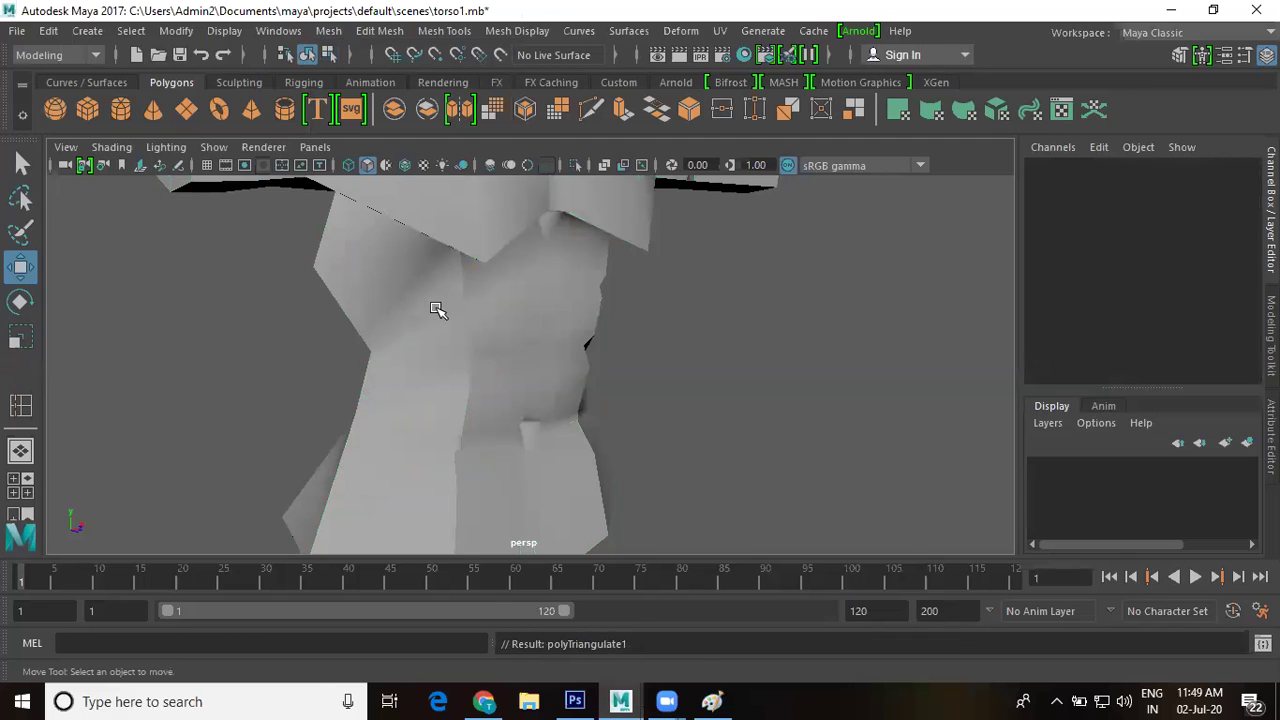
{"action": "left_click_drag", "start_coordinate": [460, 344], "coordinate": [703, 460], "text": "alt"}
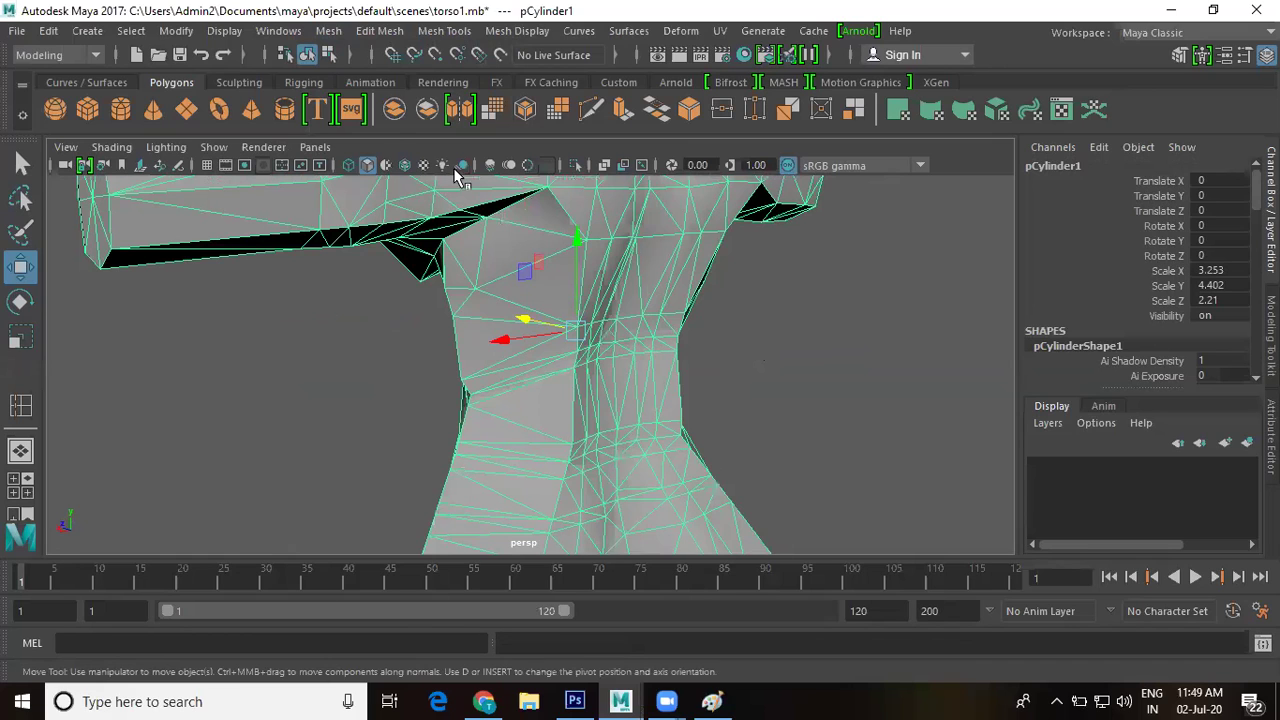
{"action": "left_click", "coordinate": [329, 32]}
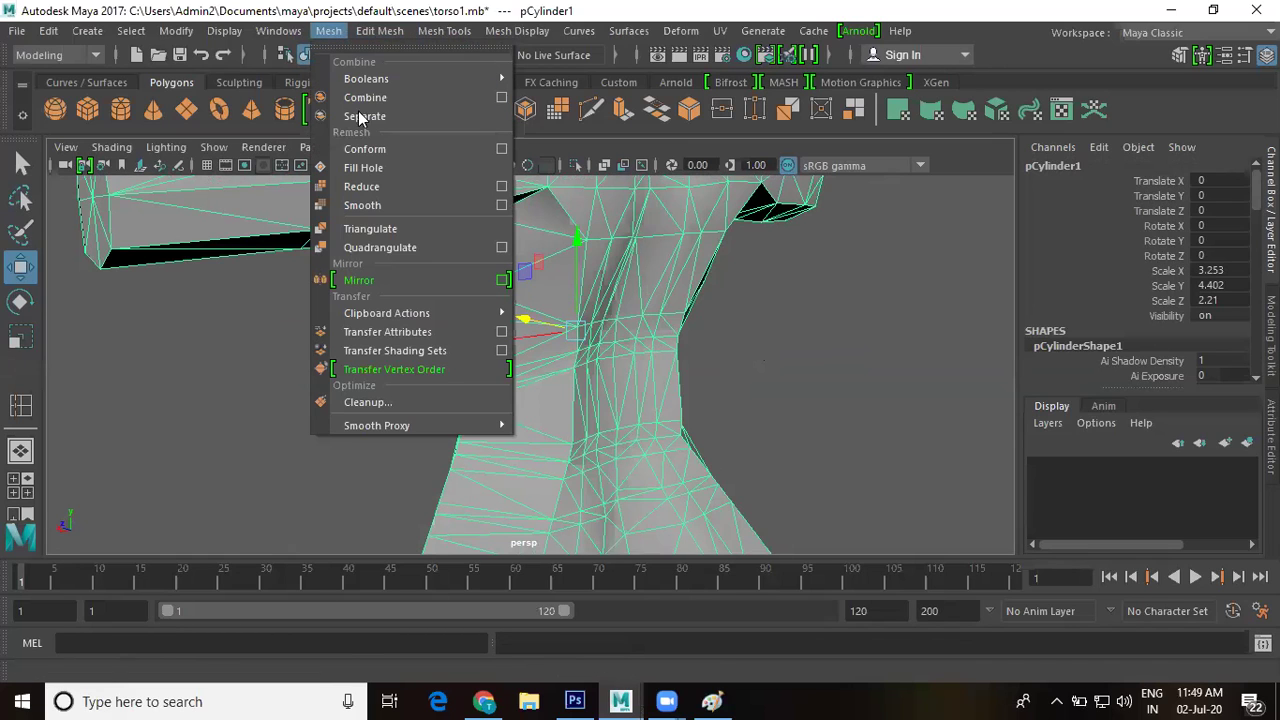
{"action": "left_click", "coordinate": [372, 247]}
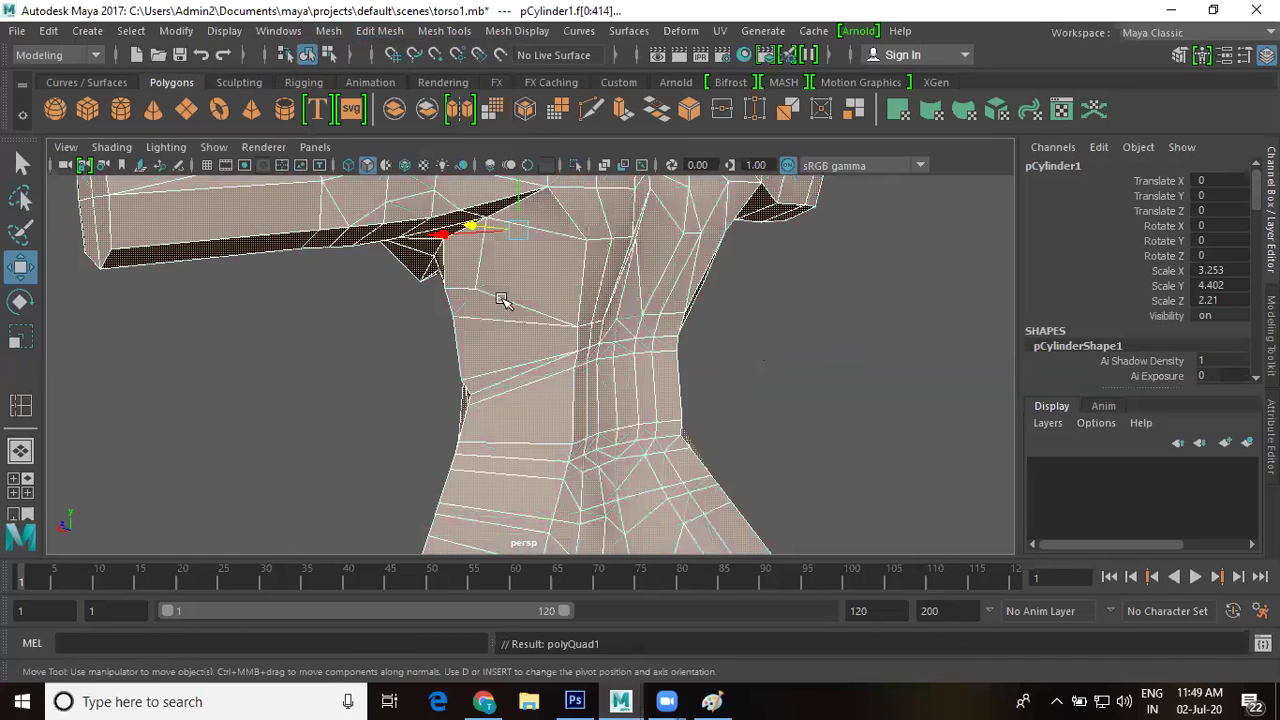
- Examine the quadrangulated topology around the torso's back, shoulder and armpit
{"action": "left_click", "coordinate": [810, 348]}
{"action": "left_click", "coordinate": [664, 321]}
{"action": "left_click_drag", "start_coordinate": [674, 321], "coordinate": [588, 398], "text": "alt"}
{"action": "right_click_drag", "start_coordinate": [588, 398], "coordinate": [663, 497], "text": "alt"}
{"action": "middle_click_drag", "start_coordinate": [671, 484], "coordinate": [583, 394], "text": "alt"}
{"action": "mouse_move", "coordinate": [683, 336]}
{"action": "left_mouse_down", "text": "alt"}
{"action": "mouse_move", "coordinate": [603, 317]}
{"action": "mouse_move", "coordinate": [680, 346]}
{"action": "left_mouse_up", "text": "alt"}
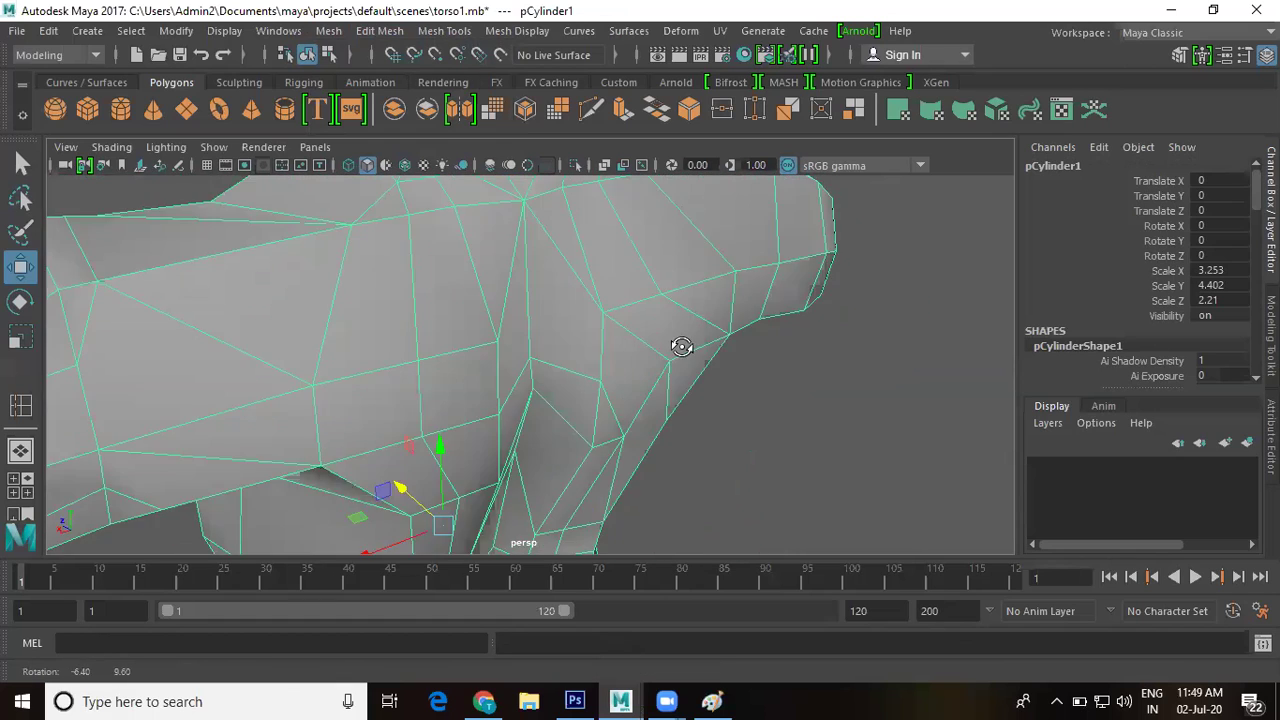
{"action": "left_click", "coordinate": [704, 387]}
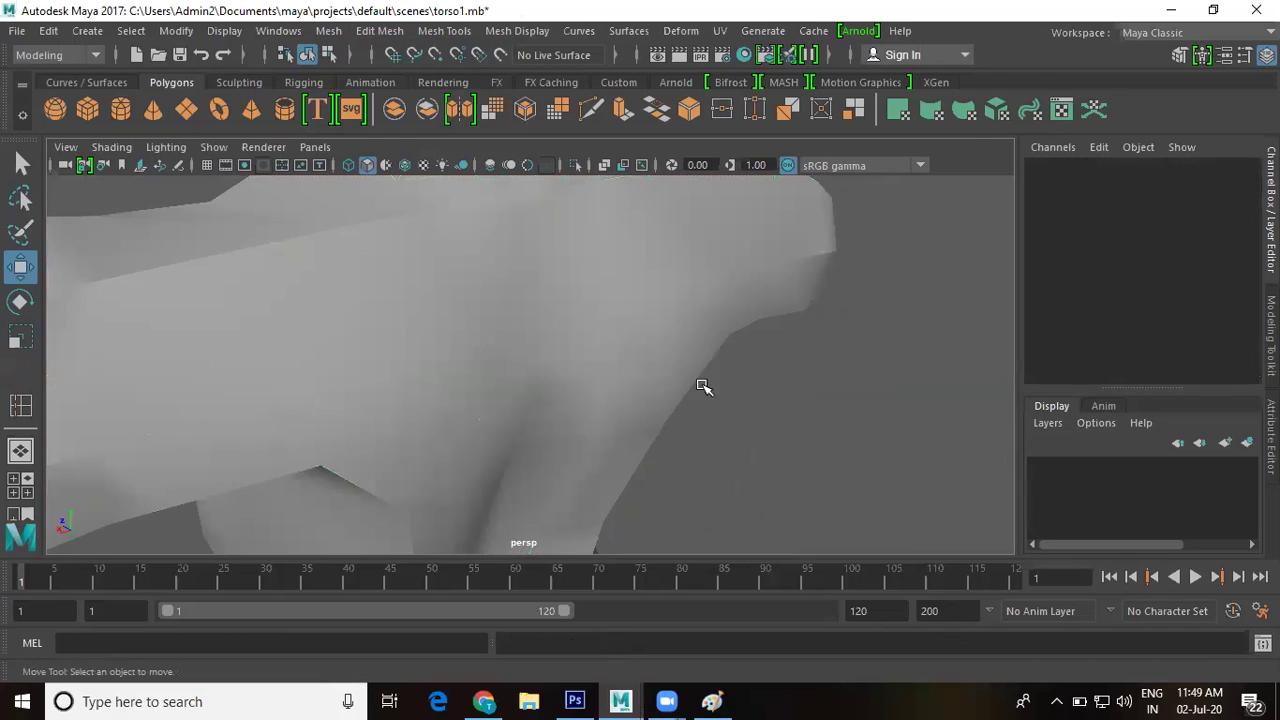
{"action": "right_click_drag", "start_coordinate": [715, 360], "coordinate": [506, 369], "text": "alt"}
- Undo the quadrangulation and triangulation of the torso mesh
{"action": "key", "text": "ctrl+z"}
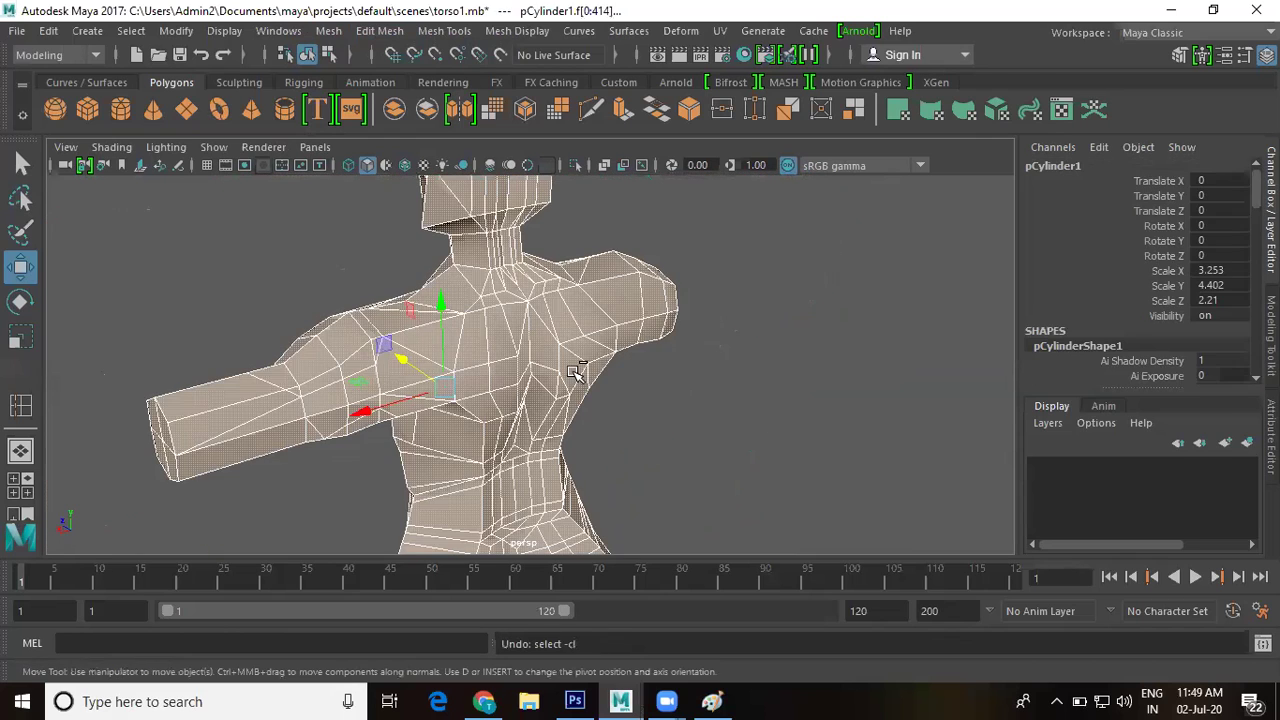
{"action": "key", "text": "ctrl+z"}
{"action": "key", "text": "ctrl+z"}
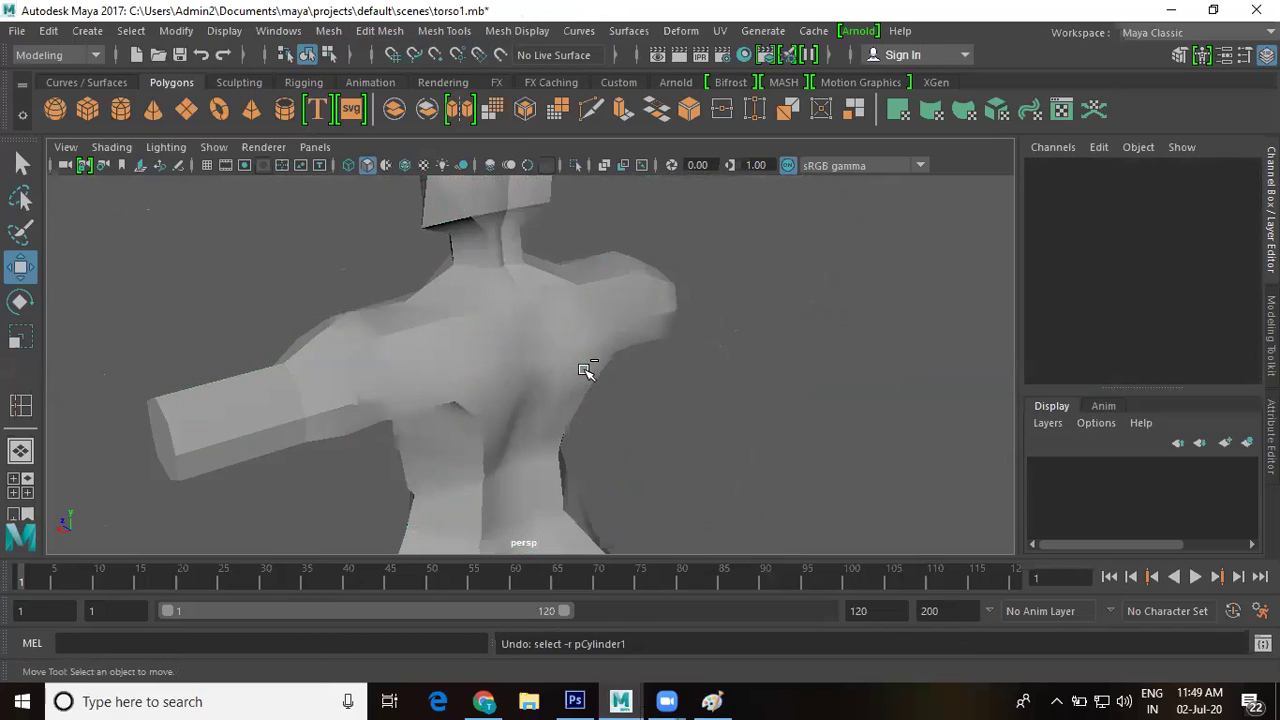
{"action": "key", "text": "ctrl+z"}
{"action": "key", "text": "ctrl+z"}
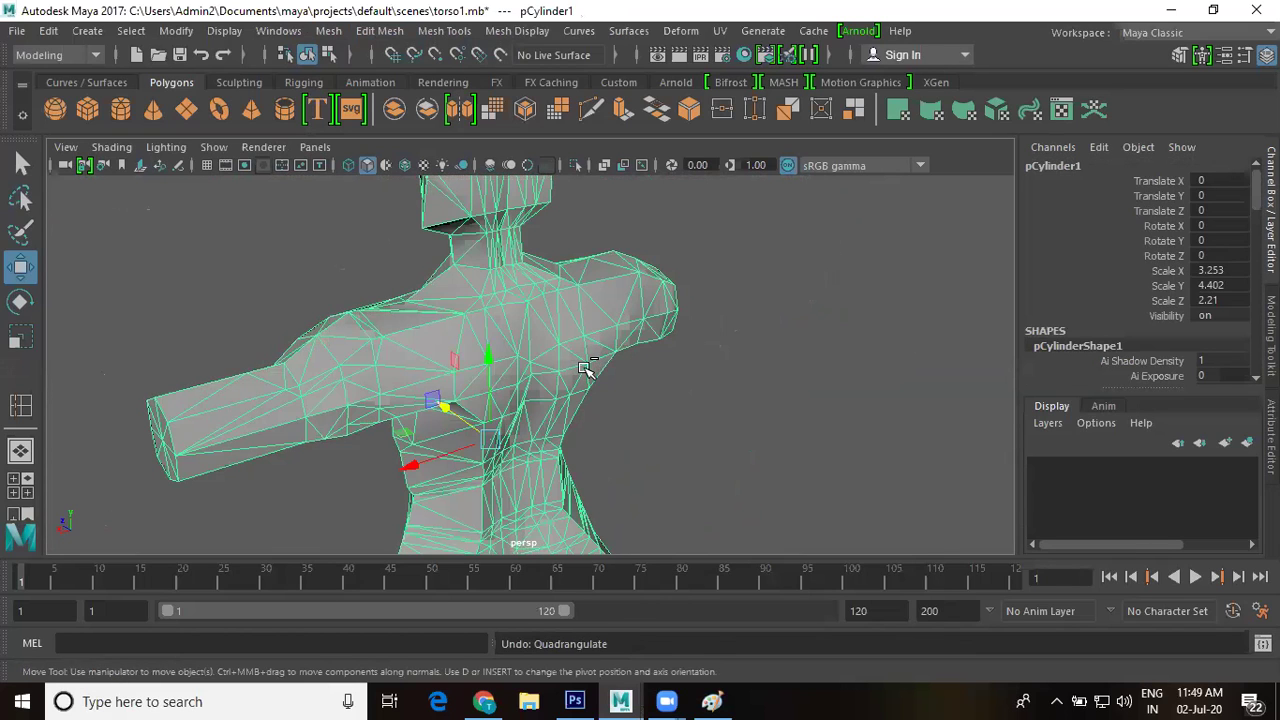
{"action": "key", "text": "ctrl+z"}
{"action": "key", "text": "ctrl+z"}
{"action": "key", "text": "ctrl+z"}
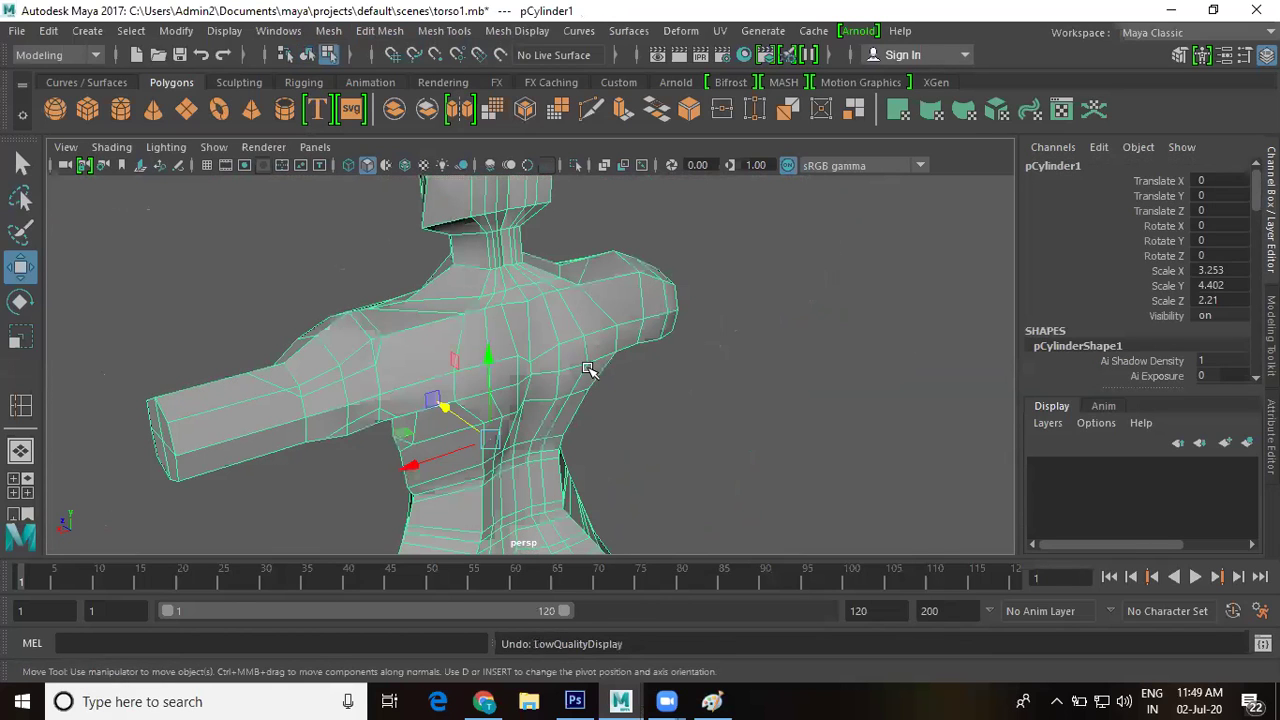
- Save the torso scene under its existing name, torso1.mb
{"action": "left_click_drag", "start_coordinate": [591, 370], "coordinate": [641, 316], "text": "alt"}
{"action": "right_click_drag", "start_coordinate": [641, 316], "coordinate": [738, 448], "text": "alt"}
{"action": "middle_click_drag", "start_coordinate": [703, 329], "coordinate": [622, 470], "text": "alt"}
{"action": "right_click_drag", "start_coordinate": [716, 450], "coordinate": [754, 474], "text": "alt"}
{"action": "middle_click_drag", "start_coordinate": [723, 314], "coordinate": [760, 87], "text": "alt"}
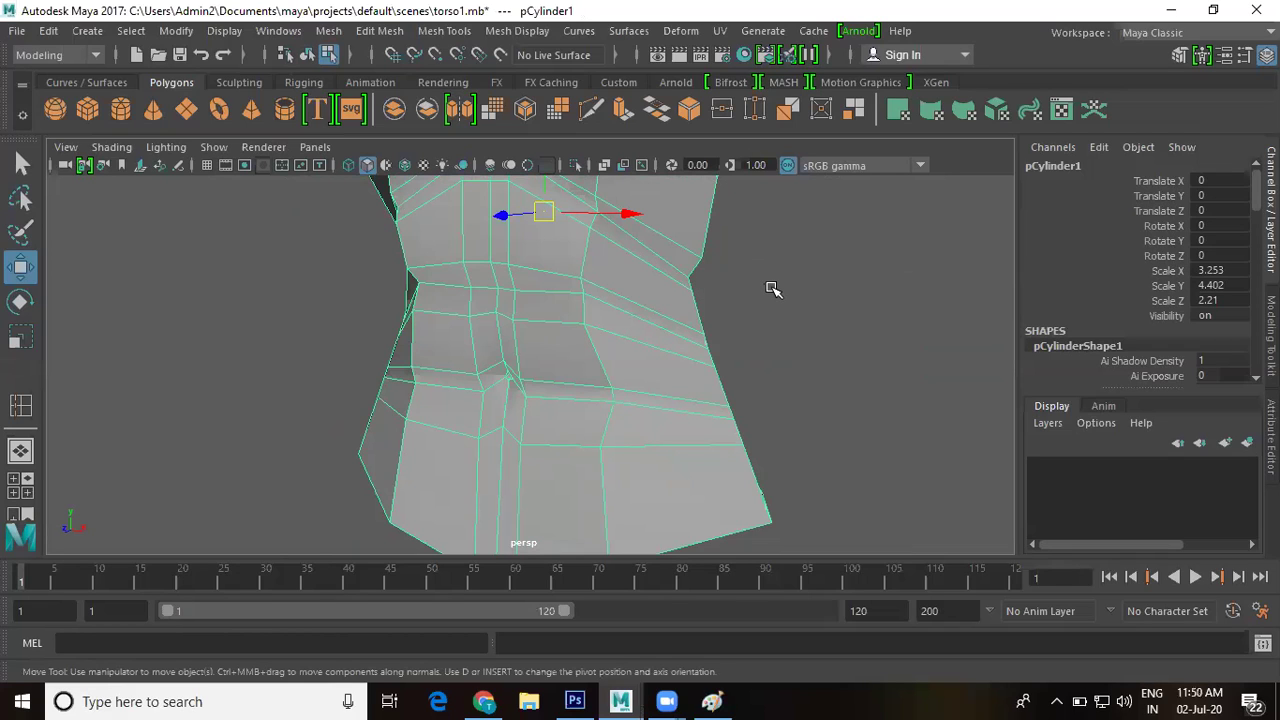
{"action": "key", "text": "ctrl+s"}
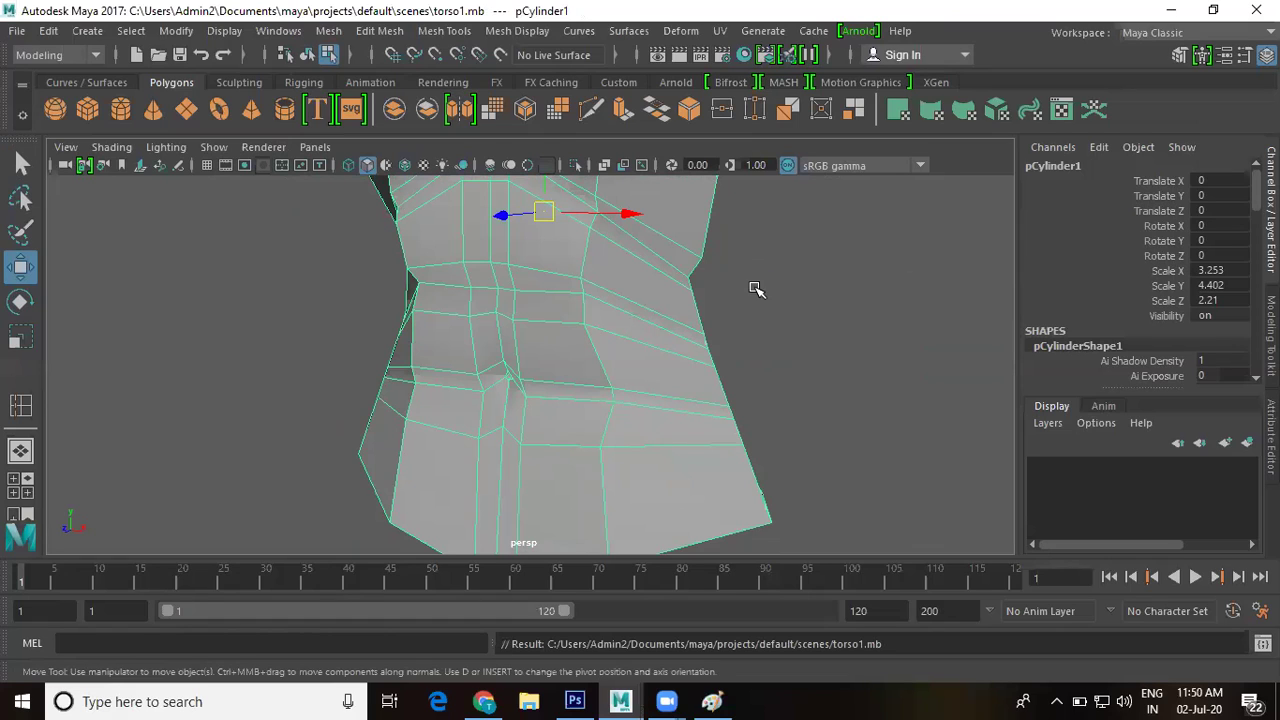
- Start a new empty scene with the selection tool active
{"action": "key", "text": "q"}
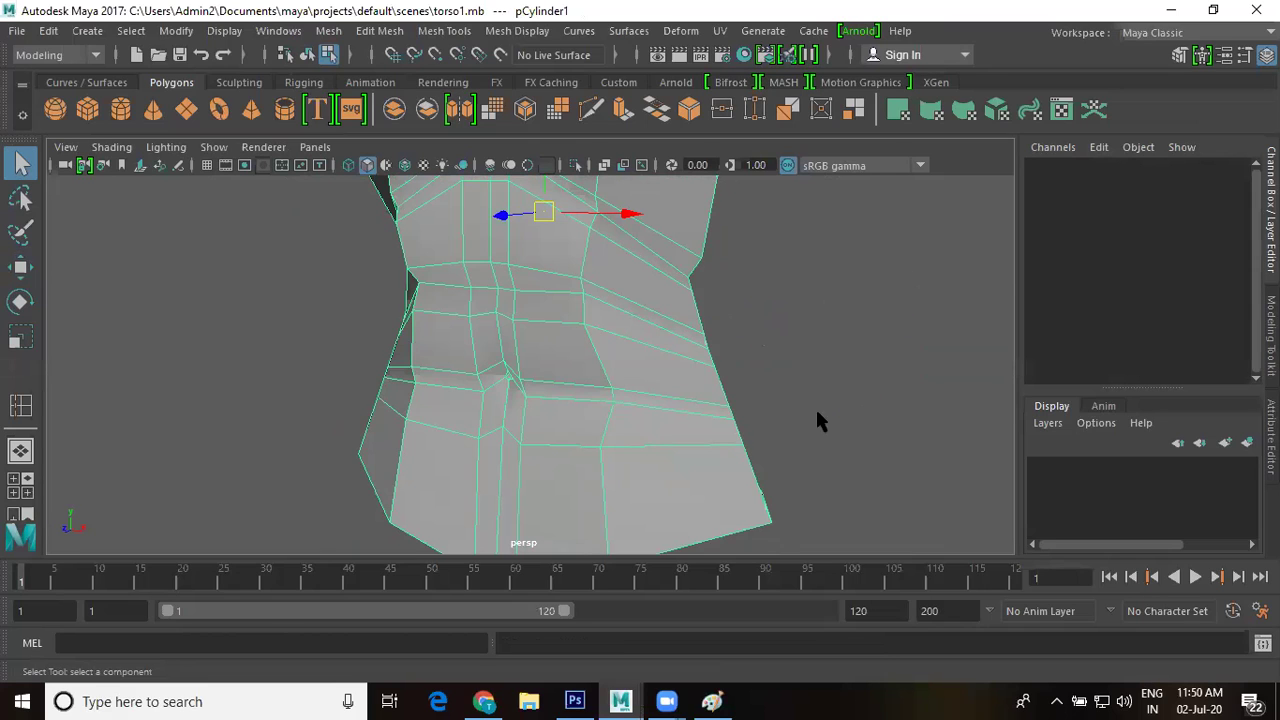
{"action": "left_click", "coordinate": [214, 147]}
{"action": "left_click", "coordinate": [440, 44]}
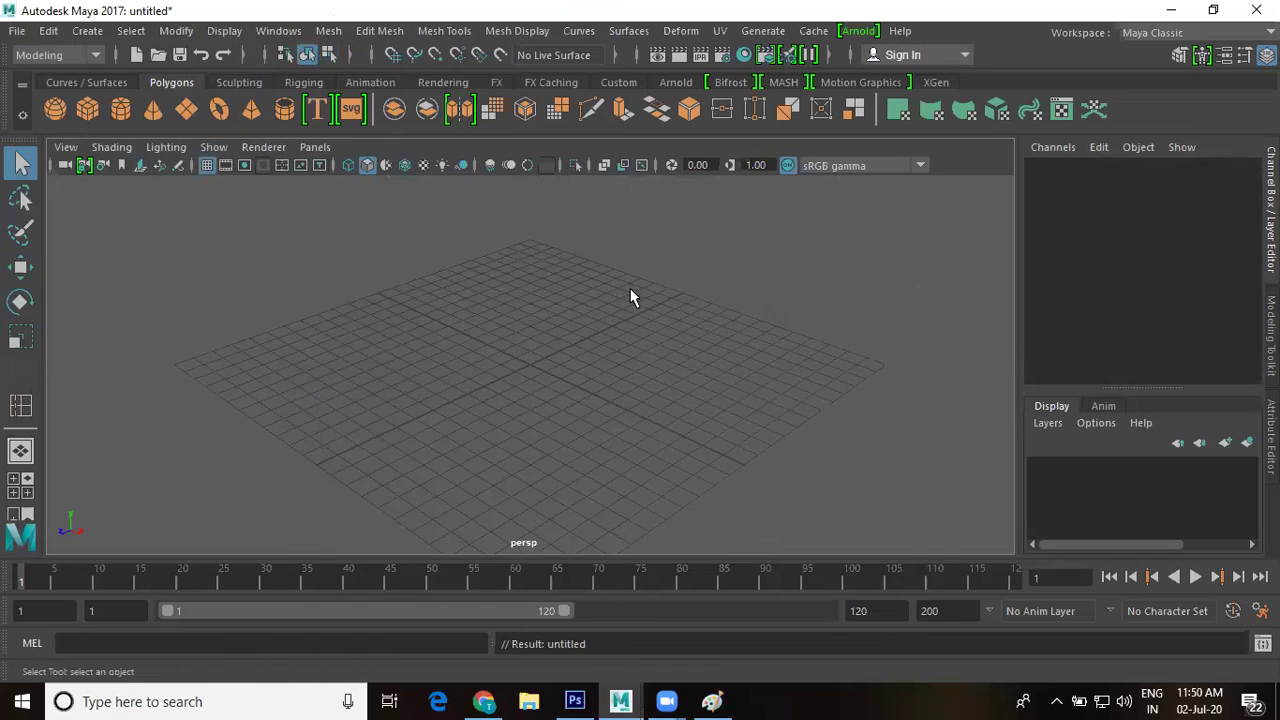
- Draw a seven-point curve diagonally across the far side of the grid with the CV Curve Tool
{"action": "left_click", "coordinate": [88, 31]}
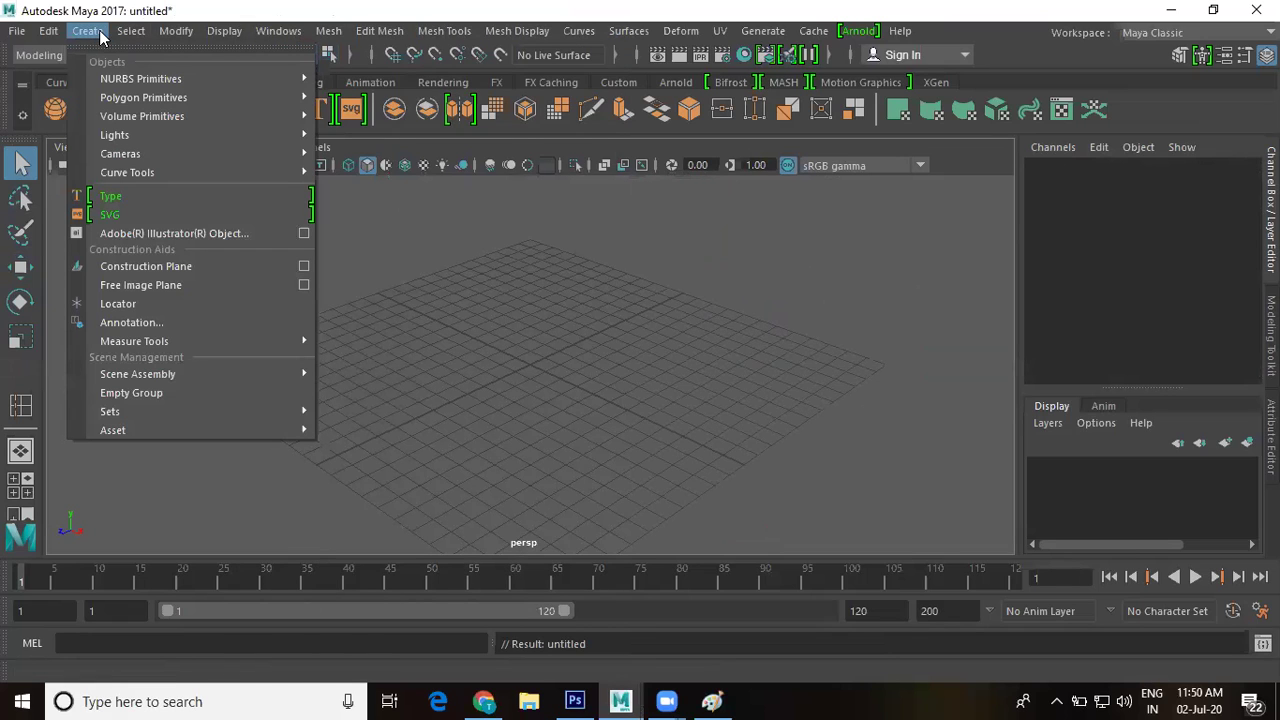
{"action": "mouse_move", "coordinate": [176, 174]}
{"action": "left_click", "coordinate": [368, 189]}
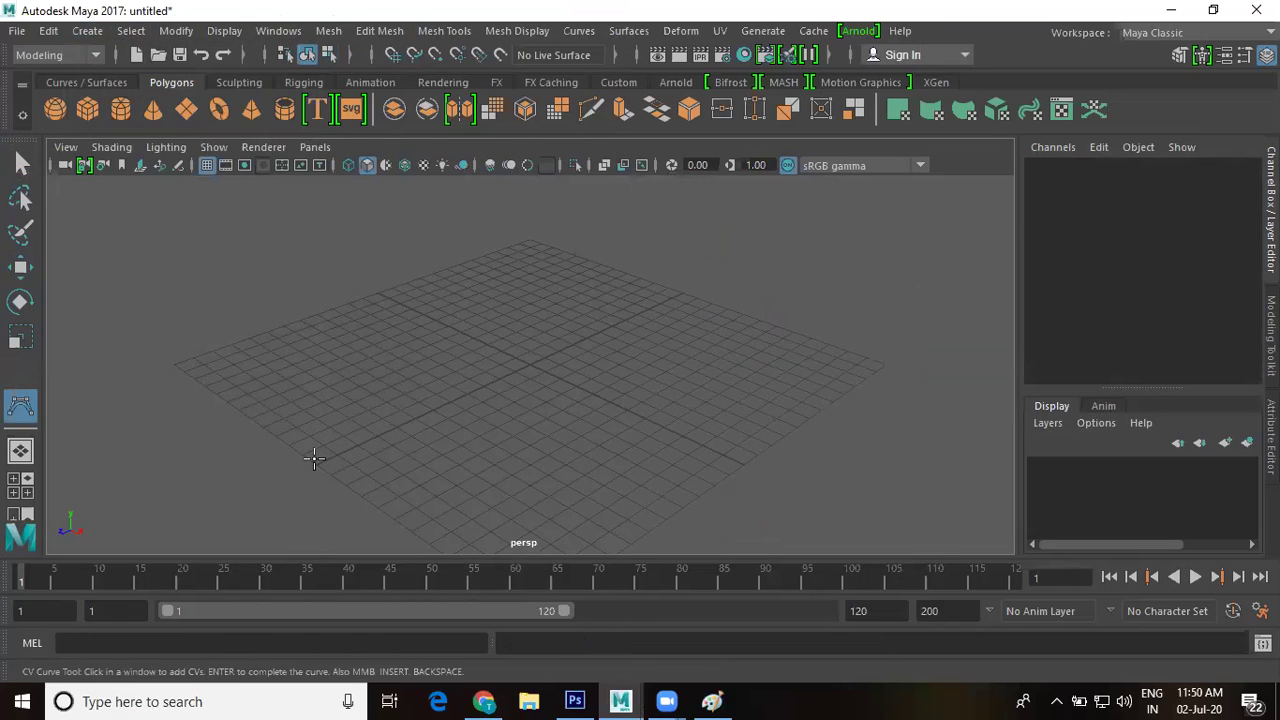
{"action": "left_click", "coordinate": [277, 449]}
{"action": "left_click", "coordinate": [343, 406]}
{"action": "left_click", "coordinate": [472, 360]}
{"action": "left_click", "coordinate": [514, 331]}
{"action": "left_click", "coordinate": [603, 257]}
{"action": "left_click", "coordinate": [639, 246]}
{"action": "left_click", "coordinate": [671, 245]}
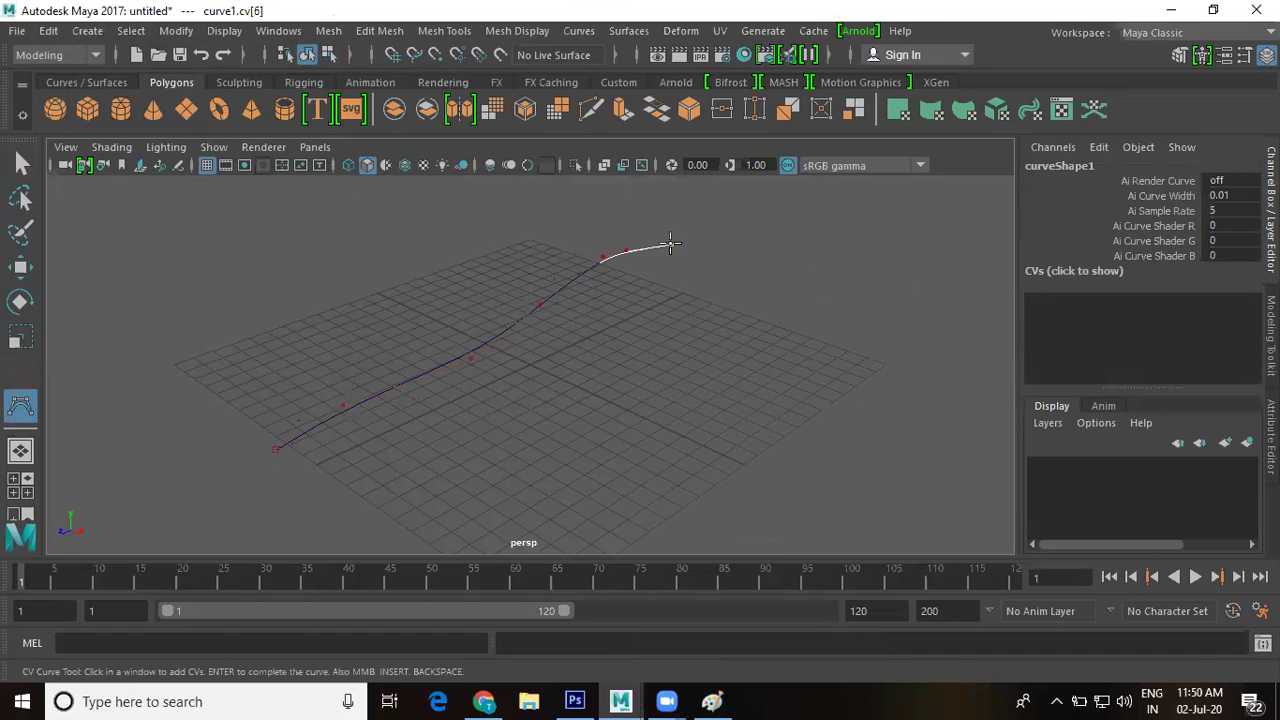
- Draw a second seven-point CV curve across the near side of the grid, roughly alongside the first curve
{"action": "key", "text": "g"}
{"action": "left_click", "coordinate": [335, 539]}
{"action": "left_click", "coordinate": [459, 509]}
{"action": "left_click", "coordinate": [578, 447]}
{"action": "left_click", "coordinate": [627, 405]}
{"action": "left_click", "coordinate": [688, 347]}
{"action": "left_click", "coordinate": [737, 305]}
{"action": "left_click", "coordinate": [785, 292]}
{"action": "key", "text": "q"}
- Select the middle control vertices of the near curve and move them down to form a dip
{"action": "left_click_drag", "start_coordinate": [713, 355], "coordinate": [651, 343], "text": "alt"}
{"action": "right_click_drag", "start_coordinate": [655, 380], "coordinate": [538, 221]}
{"action": "left_click", "coordinate": [515, 428]}
{"action": "left_click_drag", "start_coordinate": [471, 386], "coordinate": [668, 503]}
{"action": "key", "text": "w"}
{"action": "left_click_drag", "start_coordinate": [565, 400], "coordinate": [562, 456]}
- Select two middle control vertices of the far curve and move them up to form a hump
{"action": "left_click", "coordinate": [603, 316]}
{"action": "right_click_drag", "start_coordinate": [603, 316], "coordinate": [513, 314]}
{"action": "left_click_drag", "start_coordinate": [434, 306], "coordinate": [629, 394]}
{"action": "left_click", "coordinate": [545, 212]}
{"action": "left_click_drag", "start_coordinate": [420, 300], "coordinate": [623, 396]}
{"action": "left_click_drag", "start_coordinate": [551, 243], "coordinate": [548, 158]}
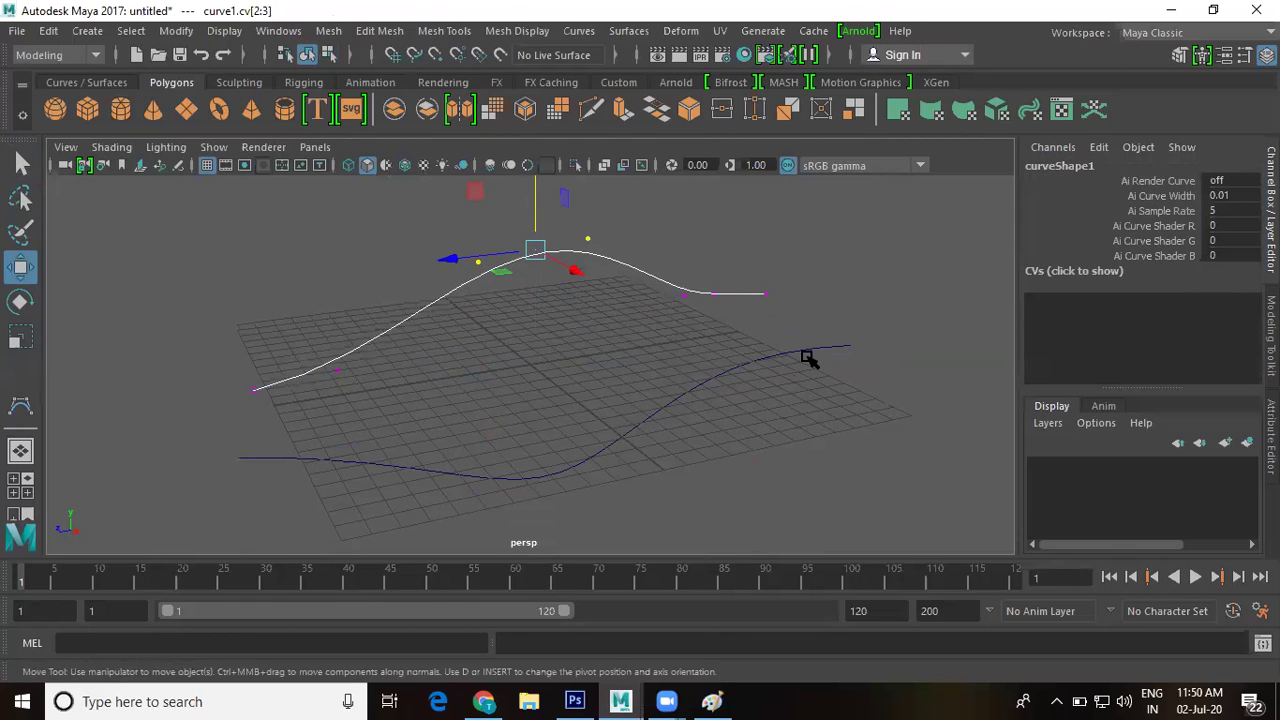
- Loft a surface between the humped and dipped curves, and delete the lofted surface again
{"action": "left_click", "coordinate": [800, 350]}
{"action": "left_click", "coordinate": [849, 423]}
{"action": "left_click_drag", "start_coordinate": [849, 423], "coordinate": [690, 400], "text": "alt"}
{"action": "left_click_drag", "start_coordinate": [463, 226], "coordinate": [718, 540]}
{"action": "left_click", "coordinate": [638, 32]}
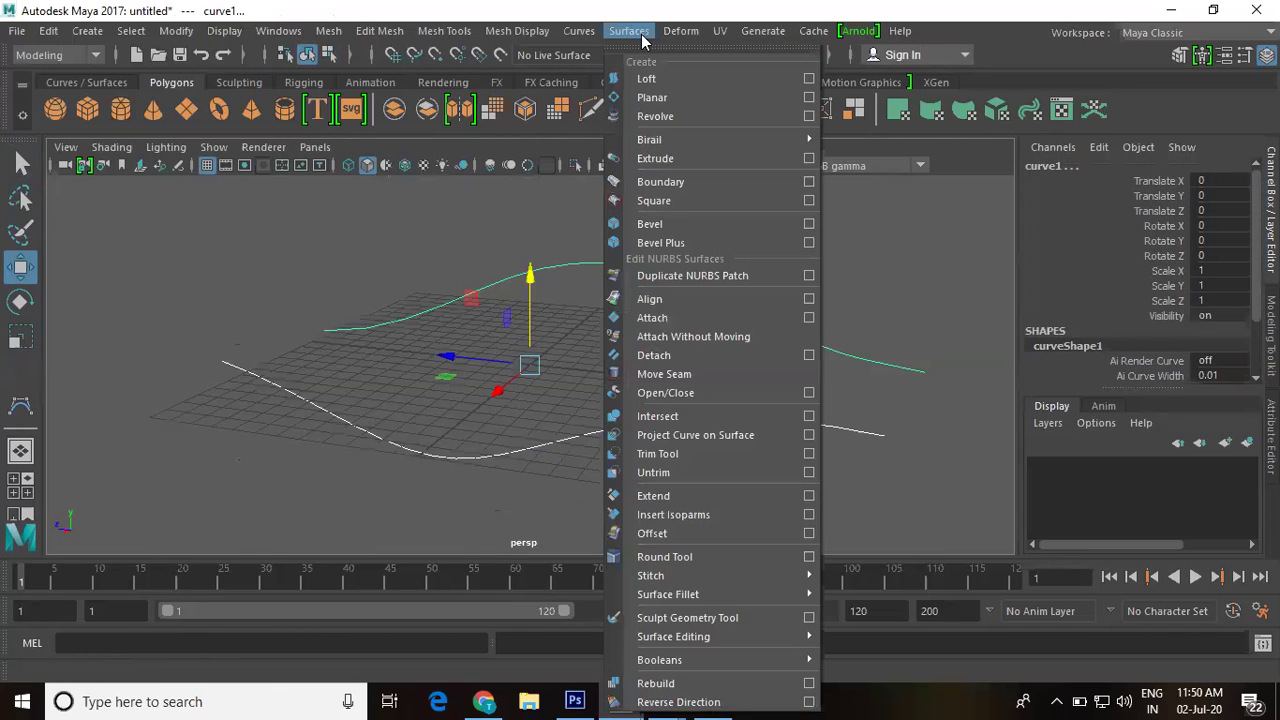
{"action": "left_click", "coordinate": [663, 80]}
{"action": "left_click_drag", "start_coordinate": [689, 360], "coordinate": [594, 289], "text": "alt"}
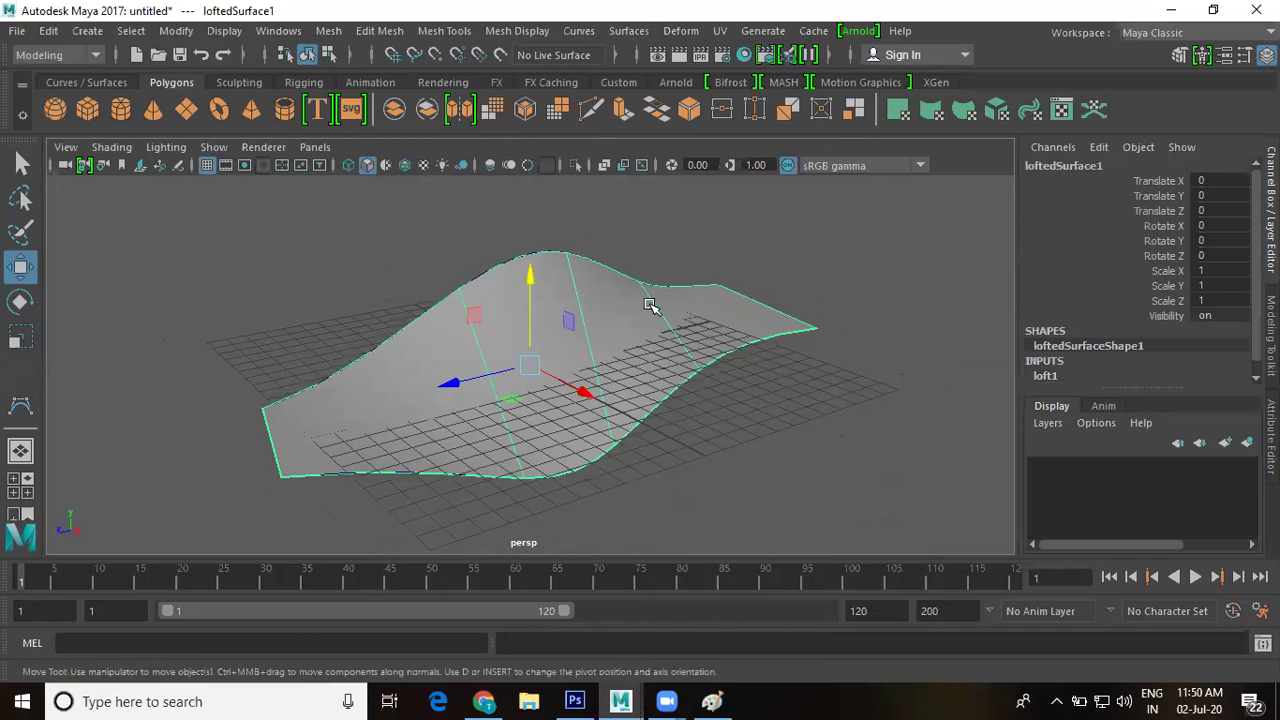
{"action": "key", "text": "Delete"}
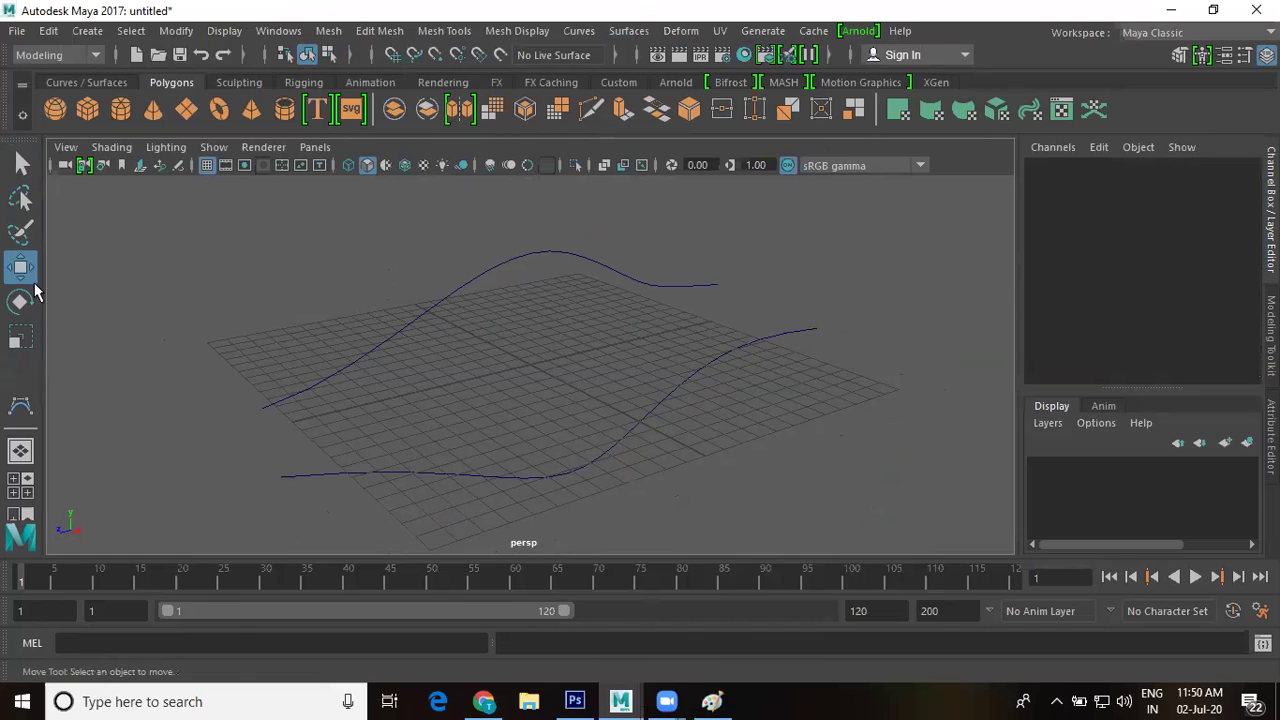
- Draw a seven-point CV curve joining one pair of neighbouring ends of the two curves, snapped to both end points
{"action": "left_click_drag", "start_coordinate": [80, 283], "coordinate": [560, 231], "text": "alt"}
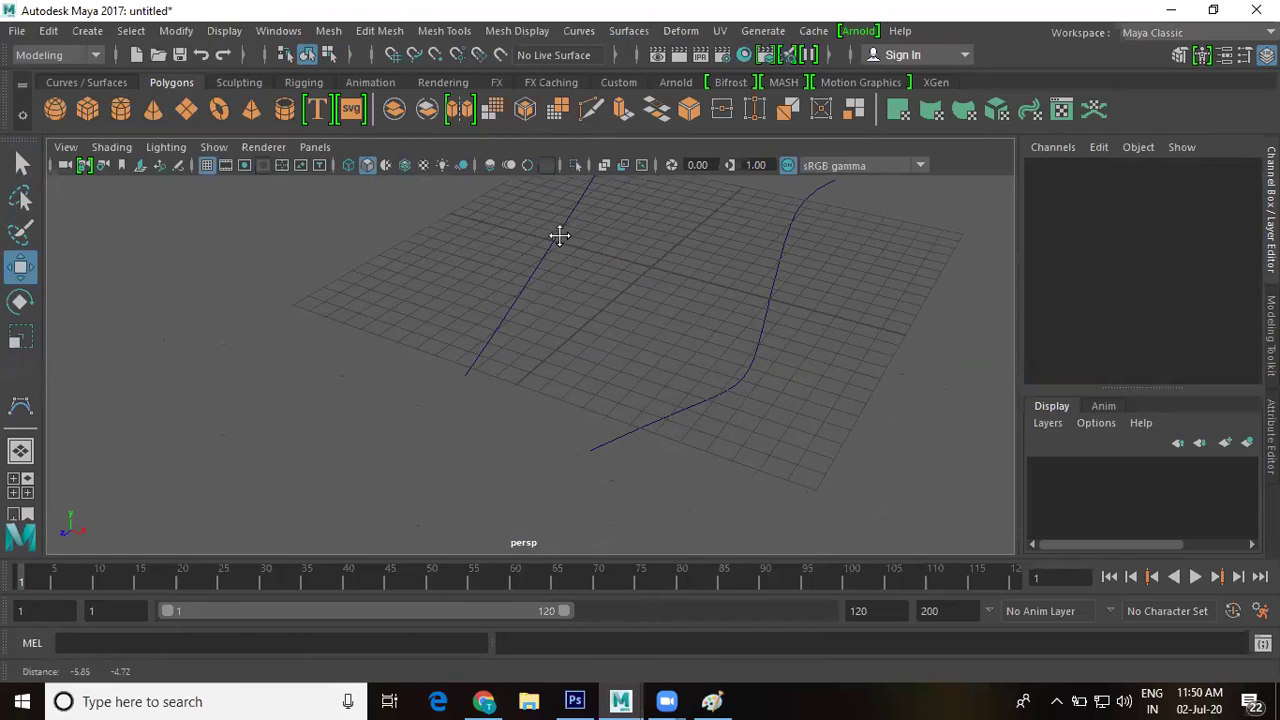
{"action": "left_click", "coordinate": [87, 31]}
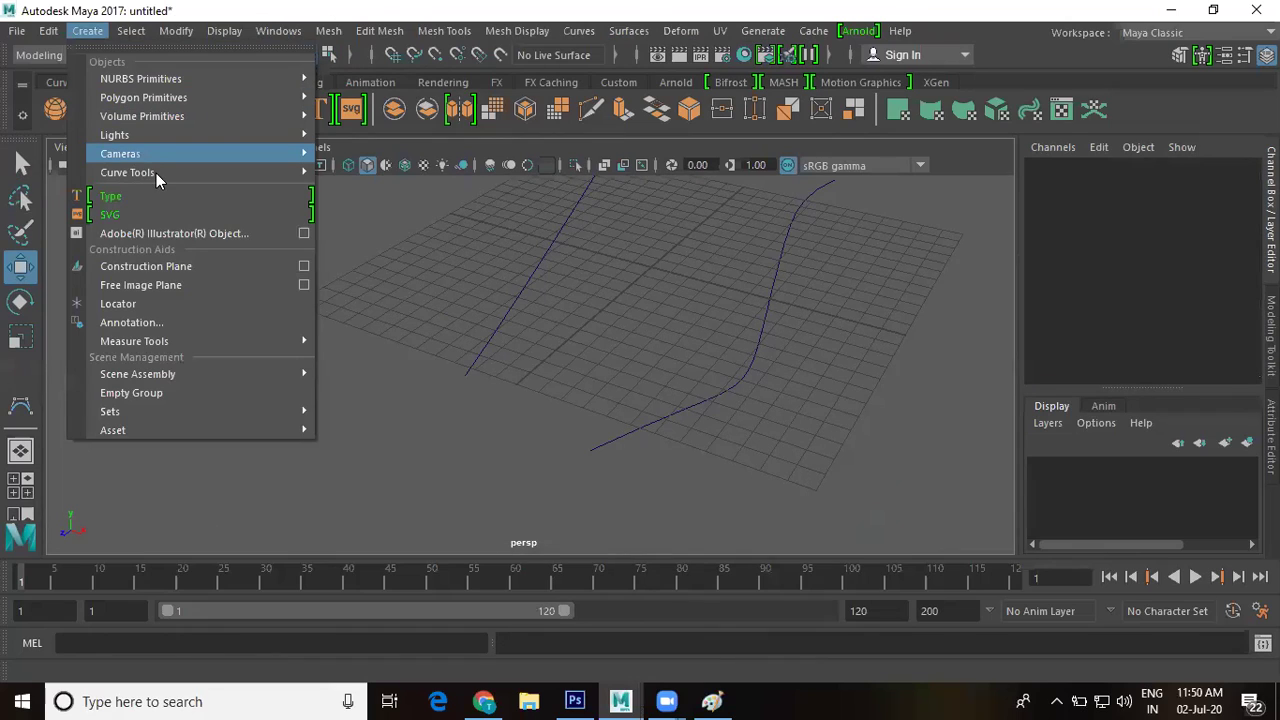
{"action": "mouse_move", "coordinate": [169, 173]}
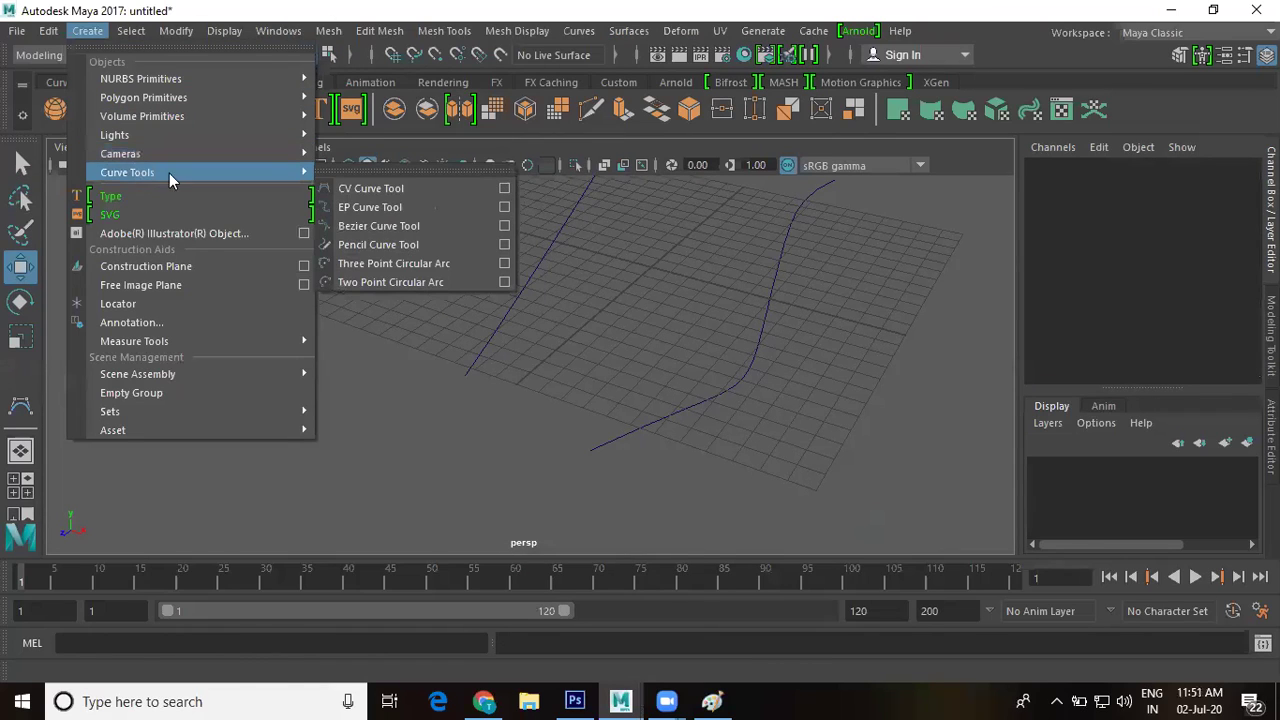
{"action": "left_click", "coordinate": [349, 190]}
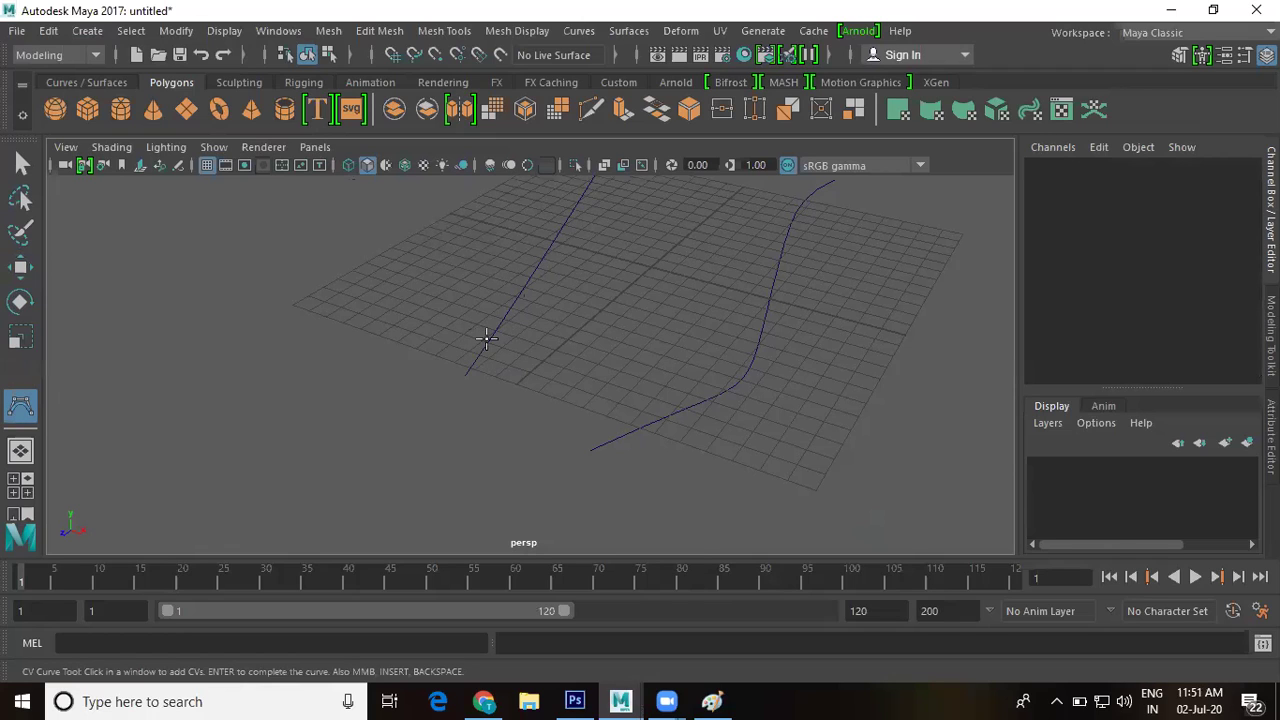
{"action": "key", "text": "Return"}
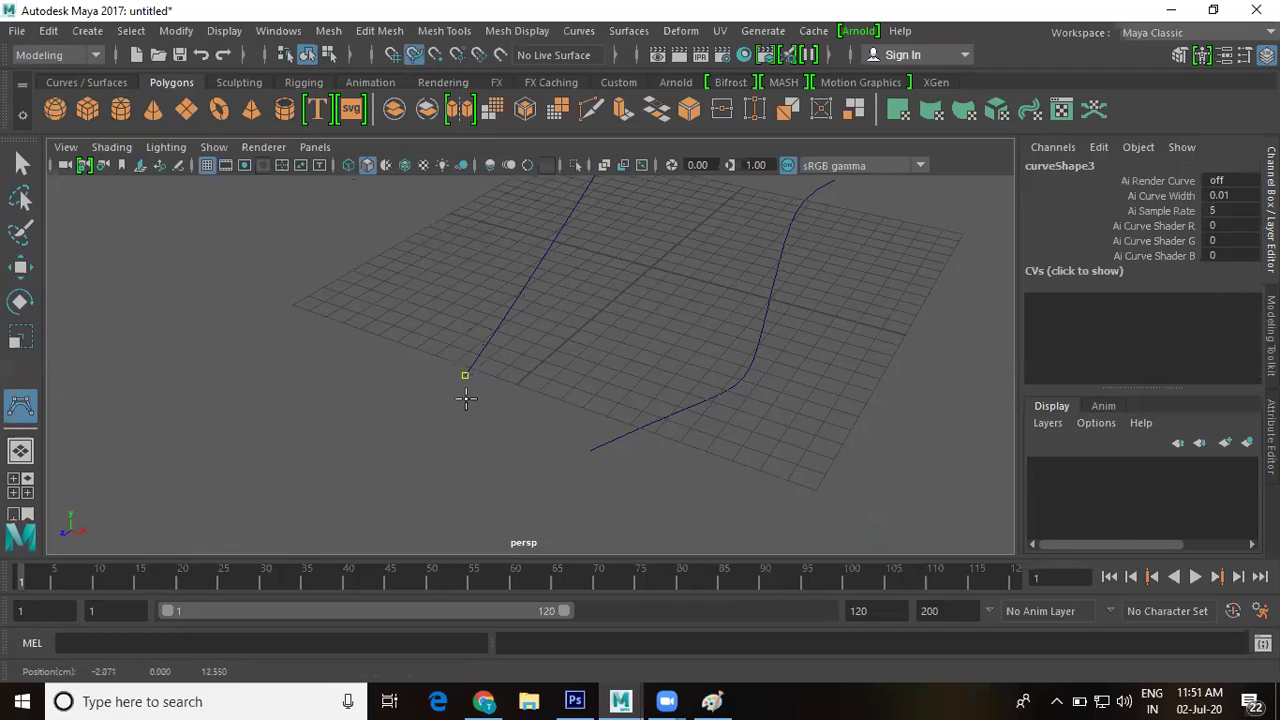
{"action": "left_click", "coordinate": [465, 375]}
{"action": "left_click", "coordinate": [481, 383]}
{"action": "left_click", "coordinate": [498, 390]}
{"action": "left_click", "coordinate": [531, 407]}
{"action": "left_click", "coordinate": [553, 418]}
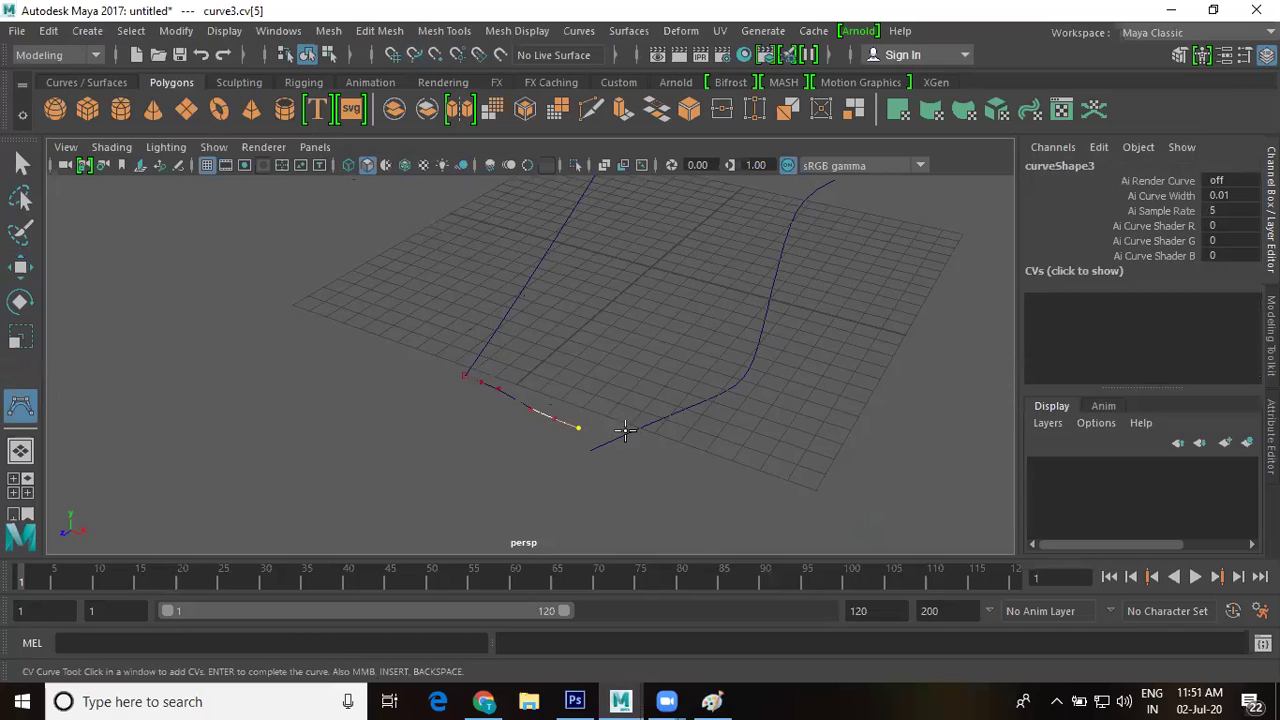
{"action": "left_click", "coordinate": [590, 450]}
{"action": "key", "text": "w"}
- Move two separate control vertices of the connecting curve down to form two dips
{"action": "left_click_drag", "start_coordinate": [655, 388], "coordinate": [731, 369], "text": "alt"}
{"action": "scroll", "coordinate": [777, 433], "scroll_direction": "up", "scroll_amount": 3}
{"action": "left_click_drag", "start_coordinate": [565, 385], "coordinate": [533, 366], "text": "alt"}
{"action": "right_click_drag", "start_coordinate": [531, 360], "coordinate": [462, 229]}
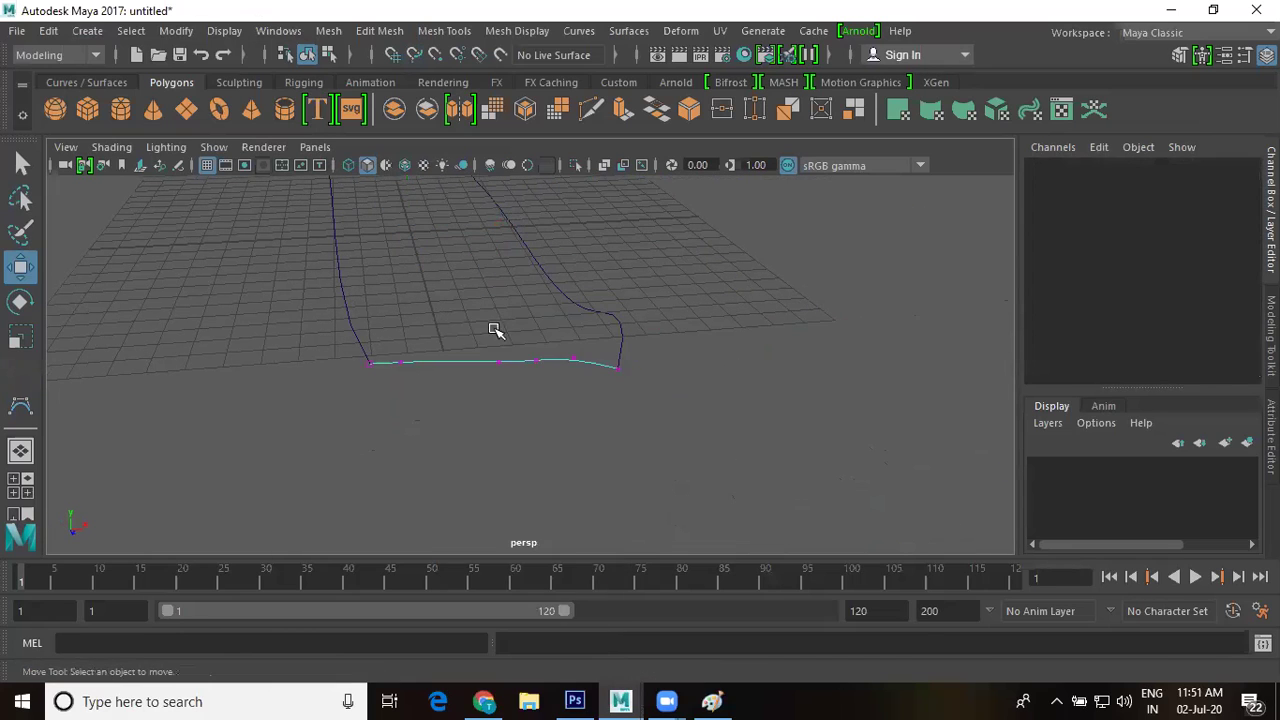
{"action": "left_click", "coordinate": [430, 362]}
{"action": "left_click_drag", "start_coordinate": [432, 300], "coordinate": [432, 363]}
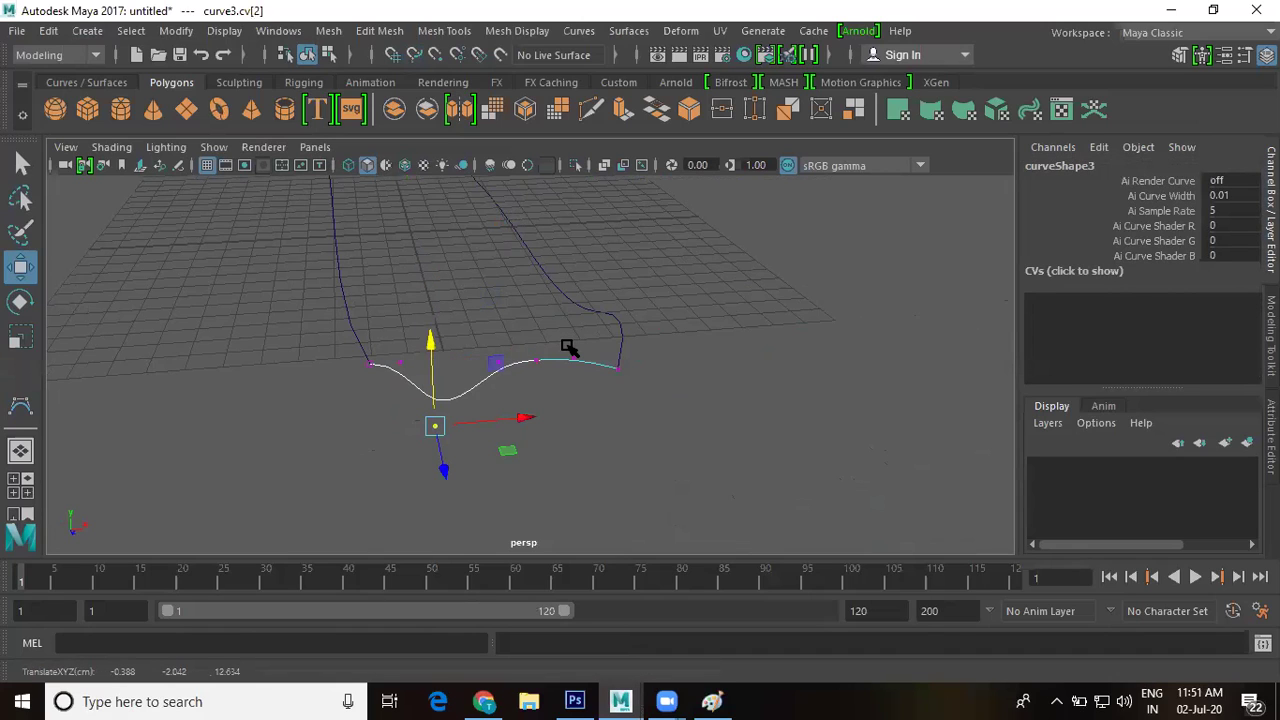
{"action": "left_click", "coordinate": [538, 360]}
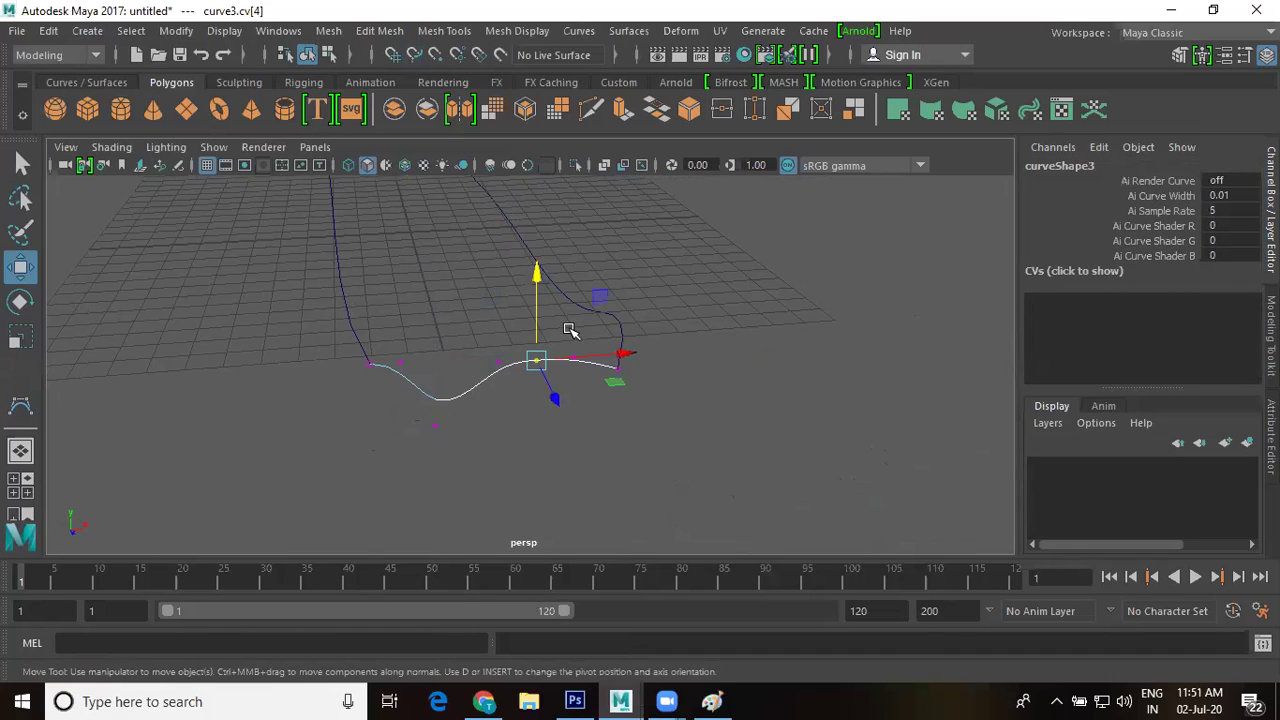
{"action": "left_click", "coordinate": [573, 357]}
{"action": "left_click_drag", "start_coordinate": [521, 344], "coordinate": [544, 404]}
{"action": "left_click_drag", "start_coordinate": [540, 284], "coordinate": [540, 366]}
- Move the control vertex between the connecting curve's two dips up to form a peak
{"action": "left_click", "coordinate": [498, 361]}
{"action": "left_click_drag", "start_coordinate": [493, 272], "coordinate": [493, 212]}
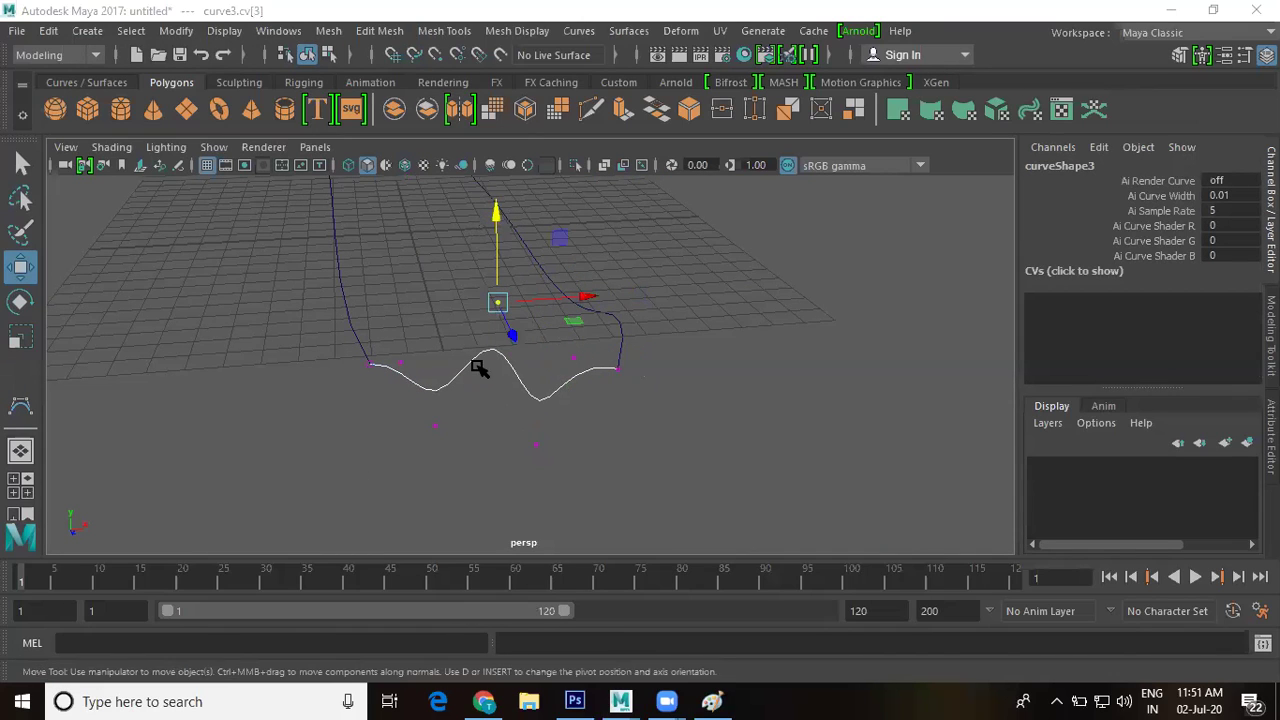
{"action": "left_click", "coordinate": [623, 323]}
- Create a Birail 1 surface with the wavy connecting curve as profile and the two long curves as rails
{"action": "left_click_drag", "start_coordinate": [680, 403], "coordinate": [560, 394], "text": "alt"}
{"action": "left_click_drag", "start_coordinate": [642, 358], "coordinate": [605, 342], "text": "alt"}
{"action": "middle_click_drag", "start_coordinate": [605, 342], "coordinate": [409, 220], "text": "alt"}
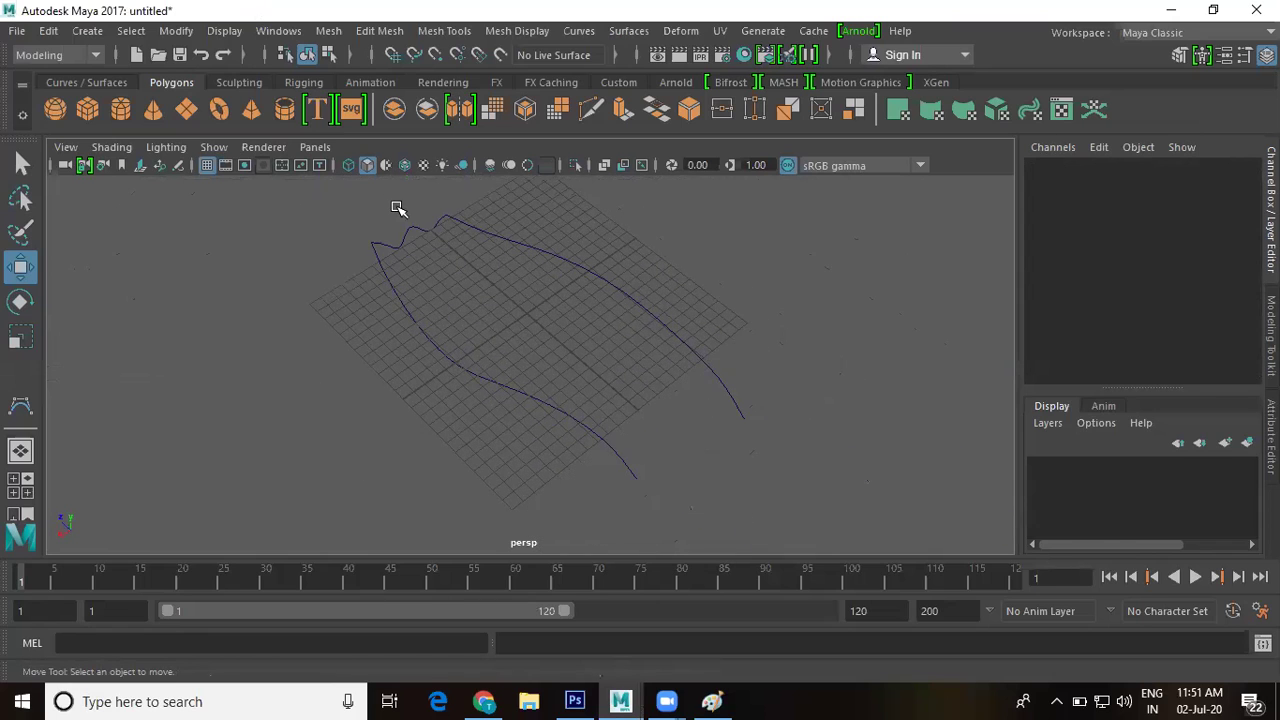
{"action": "left_click", "coordinate": [414, 237]}
{"action": "left_click", "coordinate": [584, 236]}
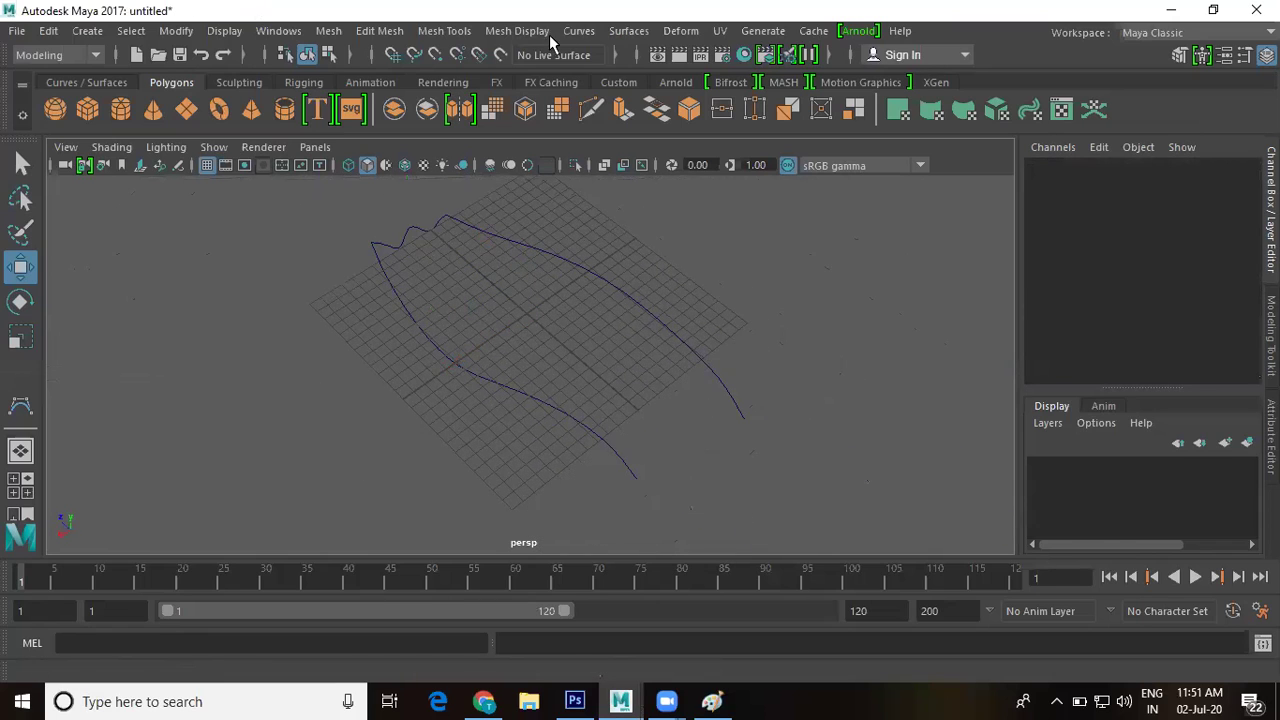
{"action": "left_click", "coordinate": [627, 31]}
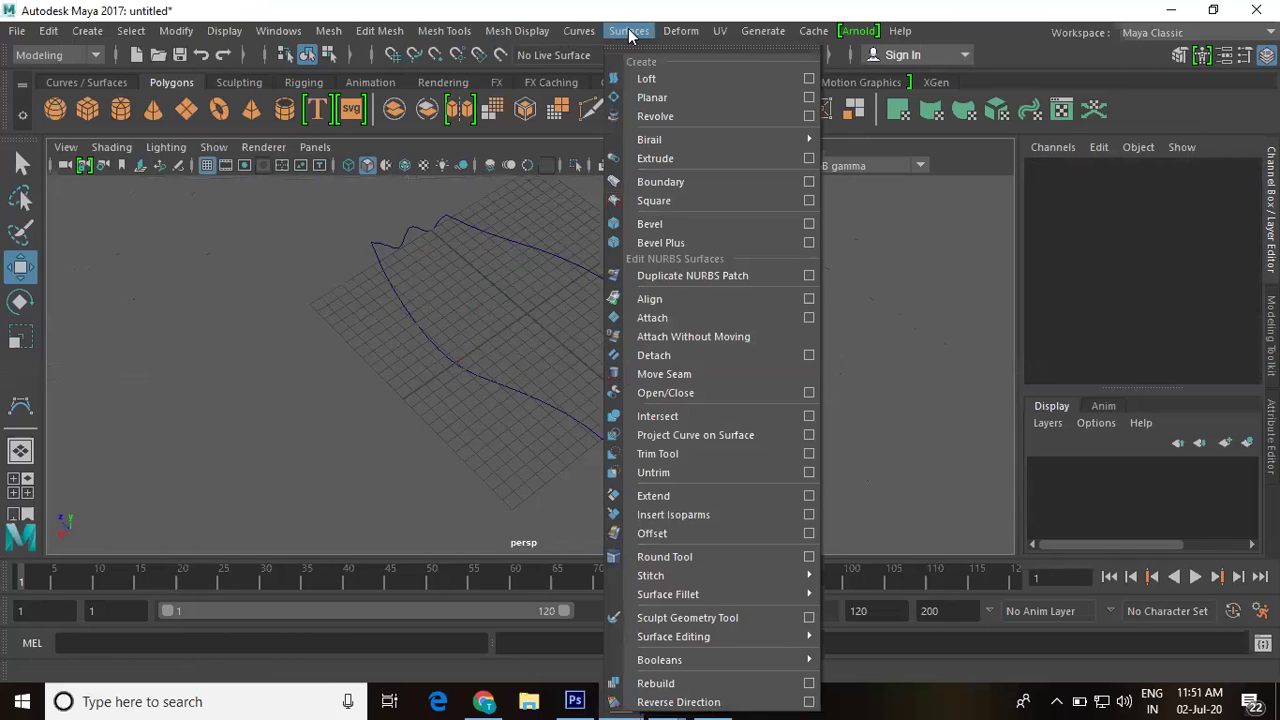
{"action": "mouse_move", "coordinate": [665, 143]}
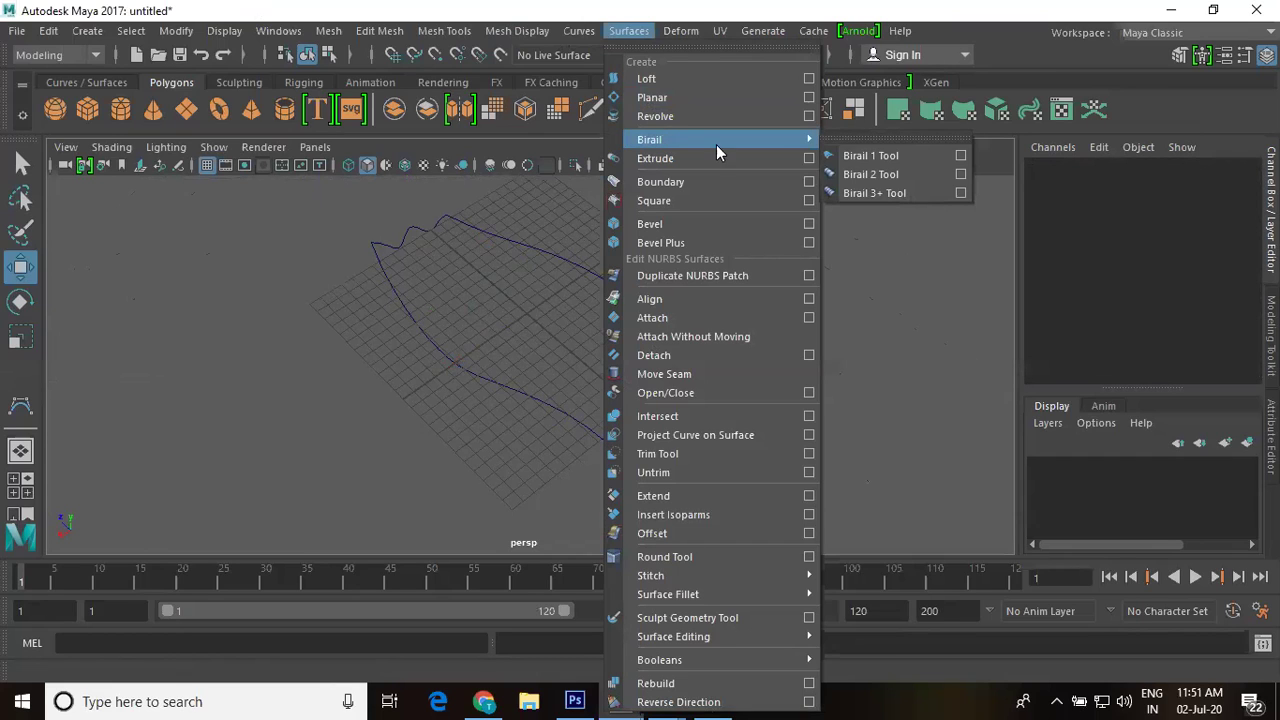
{"action": "left_click", "coordinate": [870, 155]}
{"action": "left_click", "coordinate": [428, 234]}
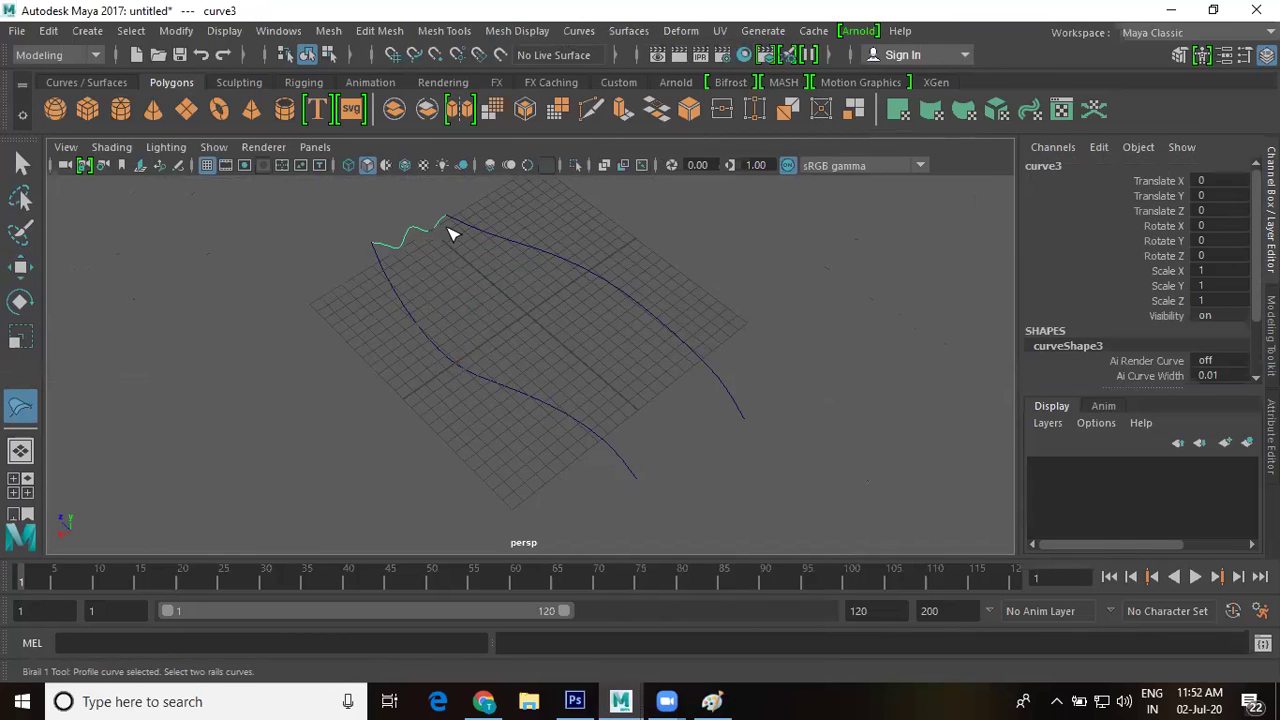
{"action": "left_click", "coordinate": [539, 250]}
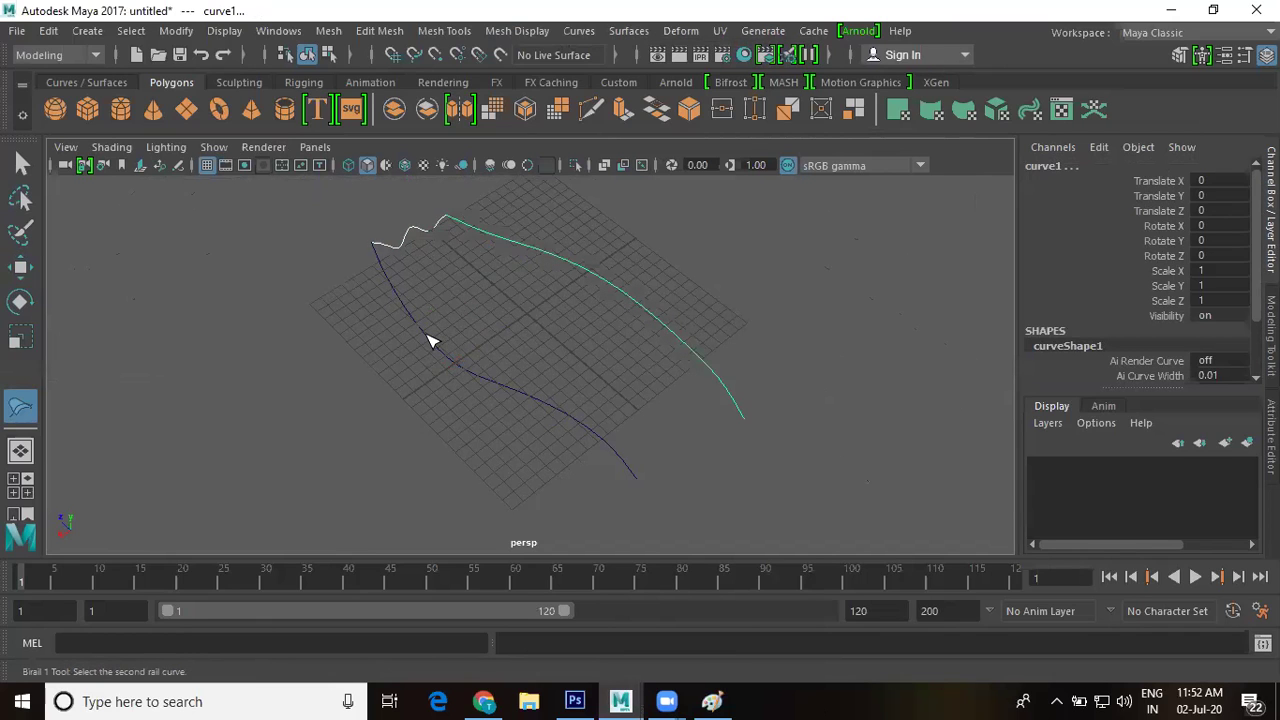
{"action": "left_click", "coordinate": [429, 338]}
- Reverse the direction of the black birail surface and inspect its shape from several sides
{"action": "left_click_drag", "start_coordinate": [613, 368], "coordinate": [686, 243], "text": "alt"}
{"action": "left_click", "coordinate": [628, 31]}
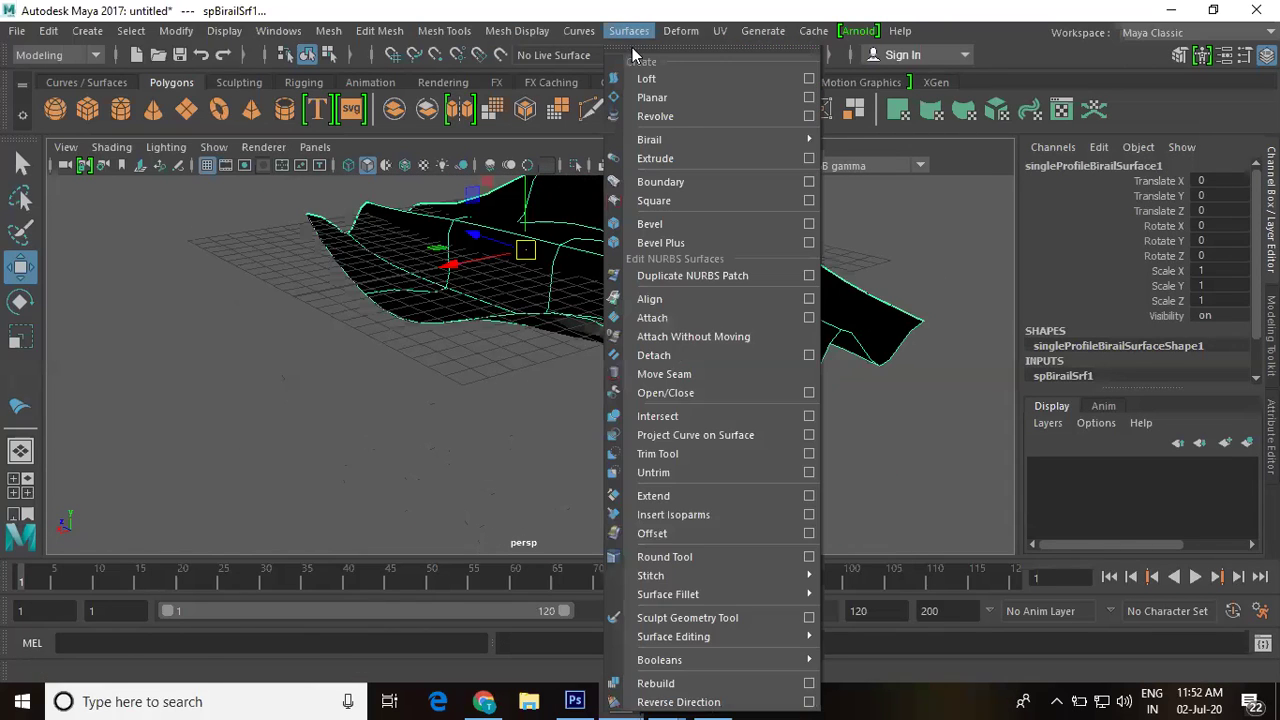
{"action": "left_click", "coordinate": [655, 697]}
{"action": "left_click_drag", "start_coordinate": [686, 366], "coordinate": [451, 340], "text": "alt"}
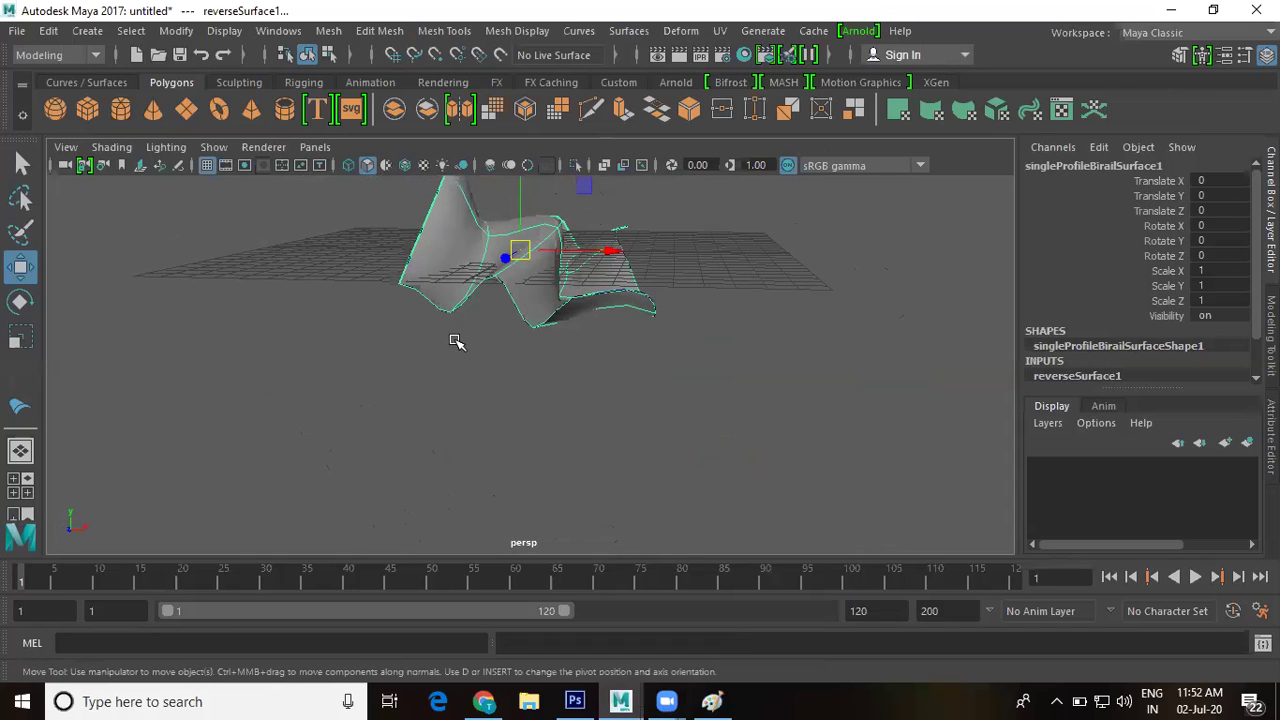
{"action": "left_click_drag", "start_coordinate": [686, 311], "coordinate": [310, 383], "text": "alt"}
{"action": "left_click_drag", "start_coordinate": [798, 370], "coordinate": [296, 220], "text": "alt"}
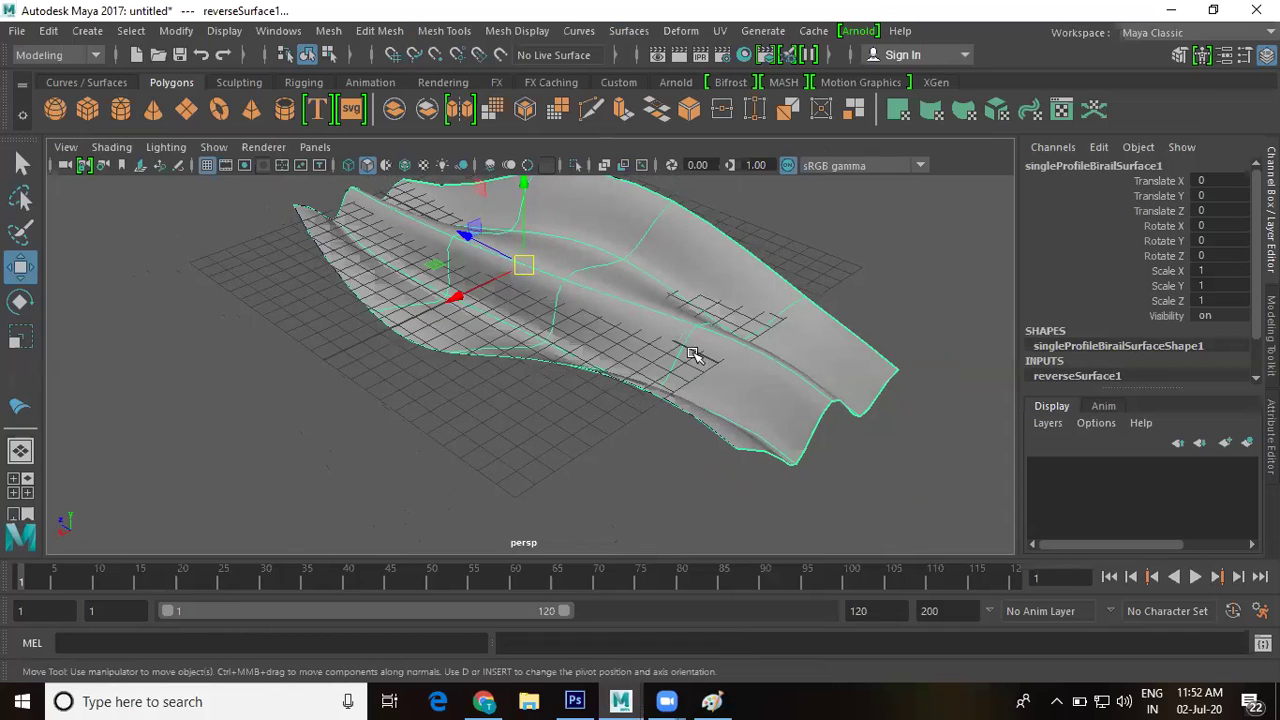
{"action": "mouse_move", "coordinate": [776, 467]}
{"action": "right_mouse_down", "text": "alt"}
{"action": "mouse_move", "coordinate": [877, 543]}
{"action": "mouse_move", "coordinate": [788, 474]}
{"action": "right_mouse_up", "text": "alt"}
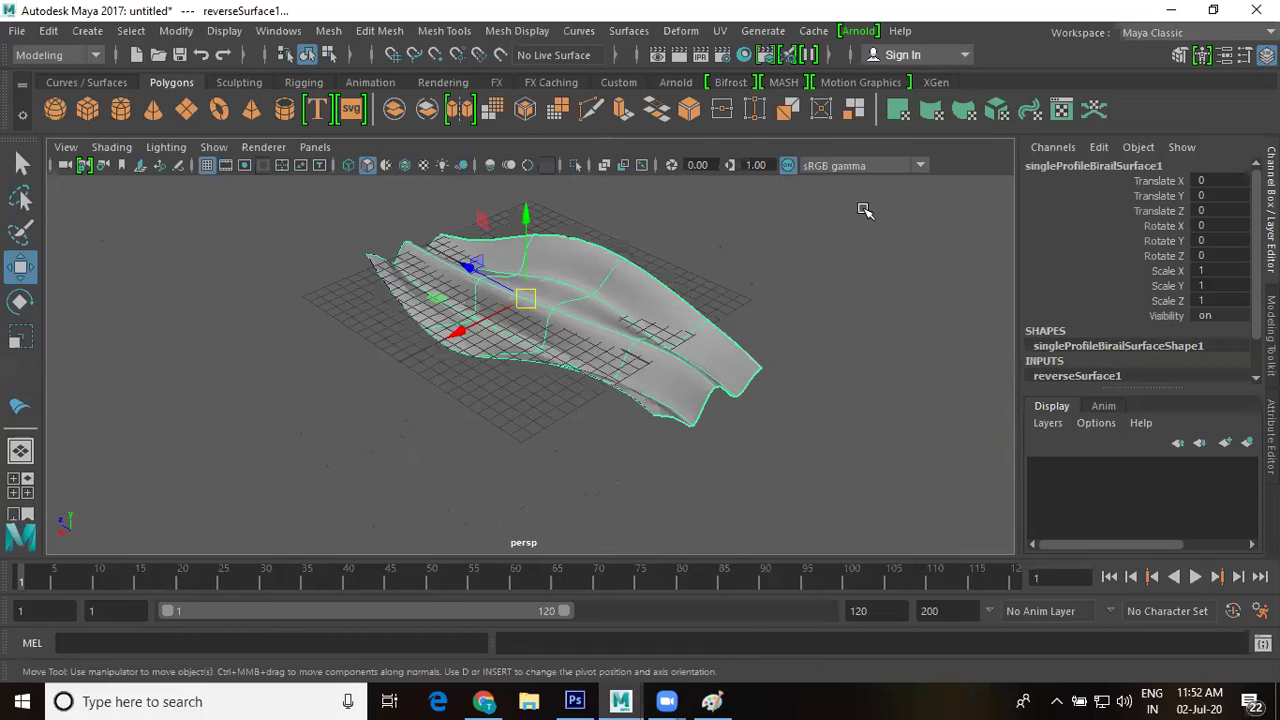
{"action": "left_click_drag", "start_coordinate": [634, 317], "coordinate": [837, 291], "text": "alt"}
{"action": "right_click_drag", "start_coordinate": [710, 362], "coordinate": [640, 331], "text": "alt"}
{"action": "middle_click_drag", "start_coordinate": [640, 331], "coordinate": [773, 350], "text": "alt"}
- Start a new scene and draw a nearly straight CV curve diagonally across the far side of the grid
{"action": "key", "text": "ctrl+n"}
{"action": "left_click", "coordinate": [656, 352]}
{"action": "left_click", "coordinate": [130, 31]}
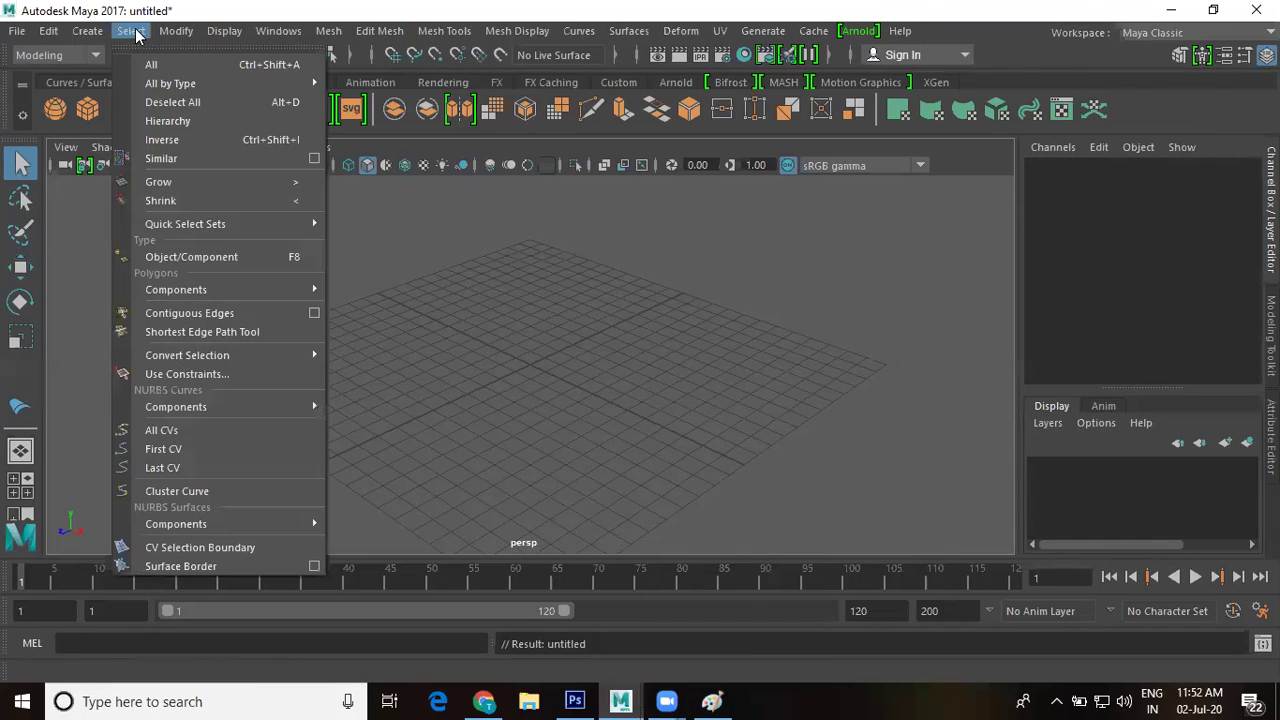
{"action": "mouse_move", "coordinate": [87, 31]}
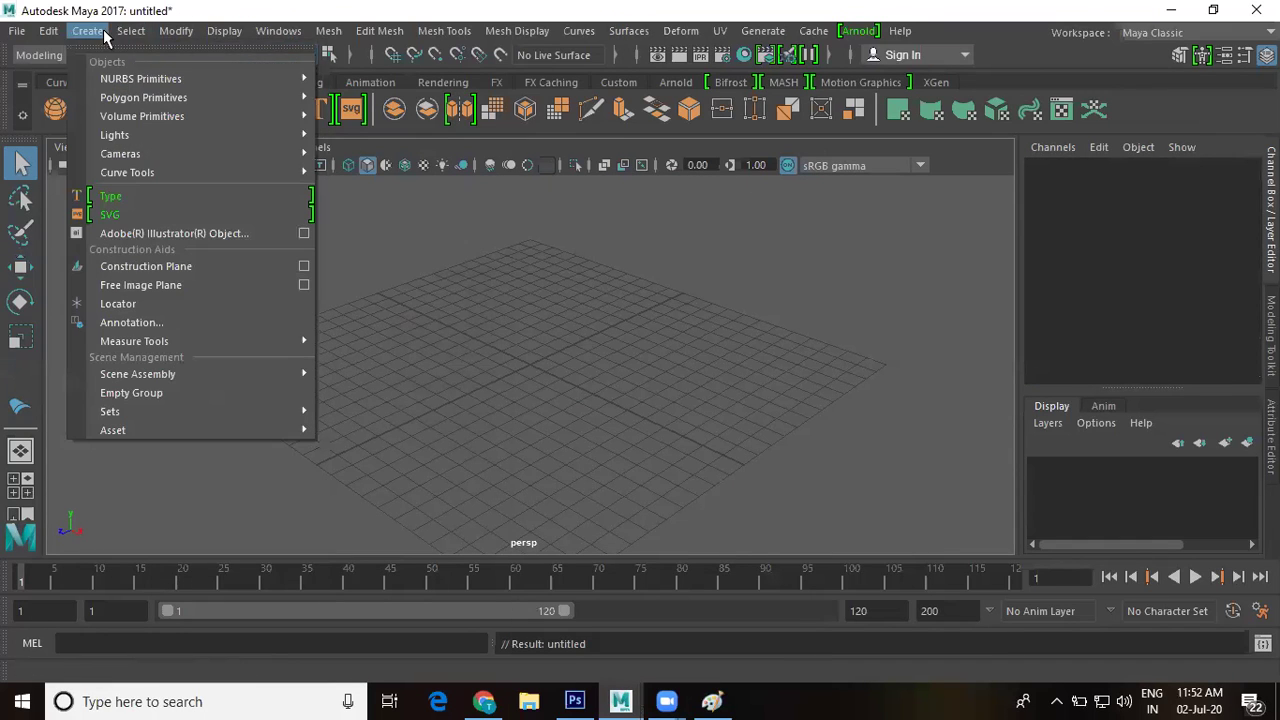
{"action": "mouse_move", "coordinate": [140, 170]}
{"action": "left_click", "coordinate": [364, 186]}
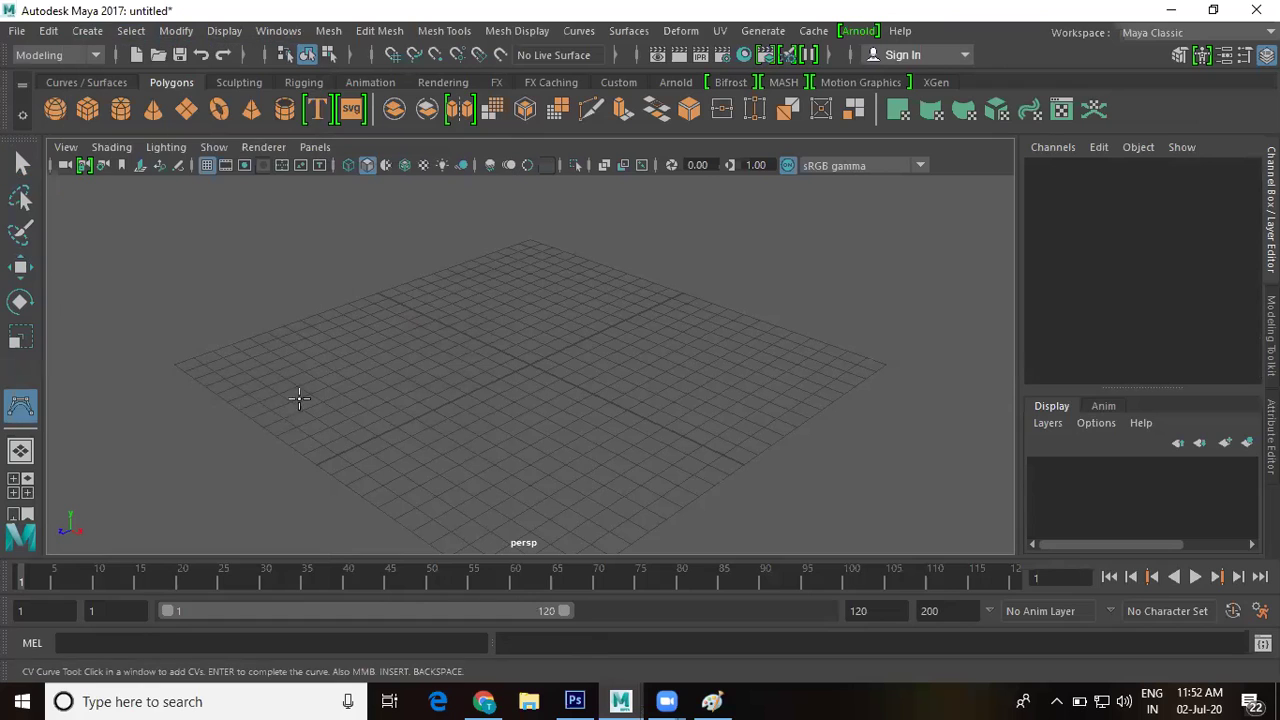
{"action": "left_click", "coordinate": [196, 434]}
{"action": "left_click", "coordinate": [694, 236]}
{"action": "key", "text": "Return"}
- Draw a second, five-point CV curve along the near side of the grid, roughly parallel to the first
{"action": "left_click", "coordinate": [296, 536]}
{"action": "left_click", "coordinate": [453, 468]}
{"action": "left_click", "coordinate": [617, 400]}
{"action": "left_click", "coordinate": [706, 346]}
{"action": "left_click", "coordinate": [787, 279]}
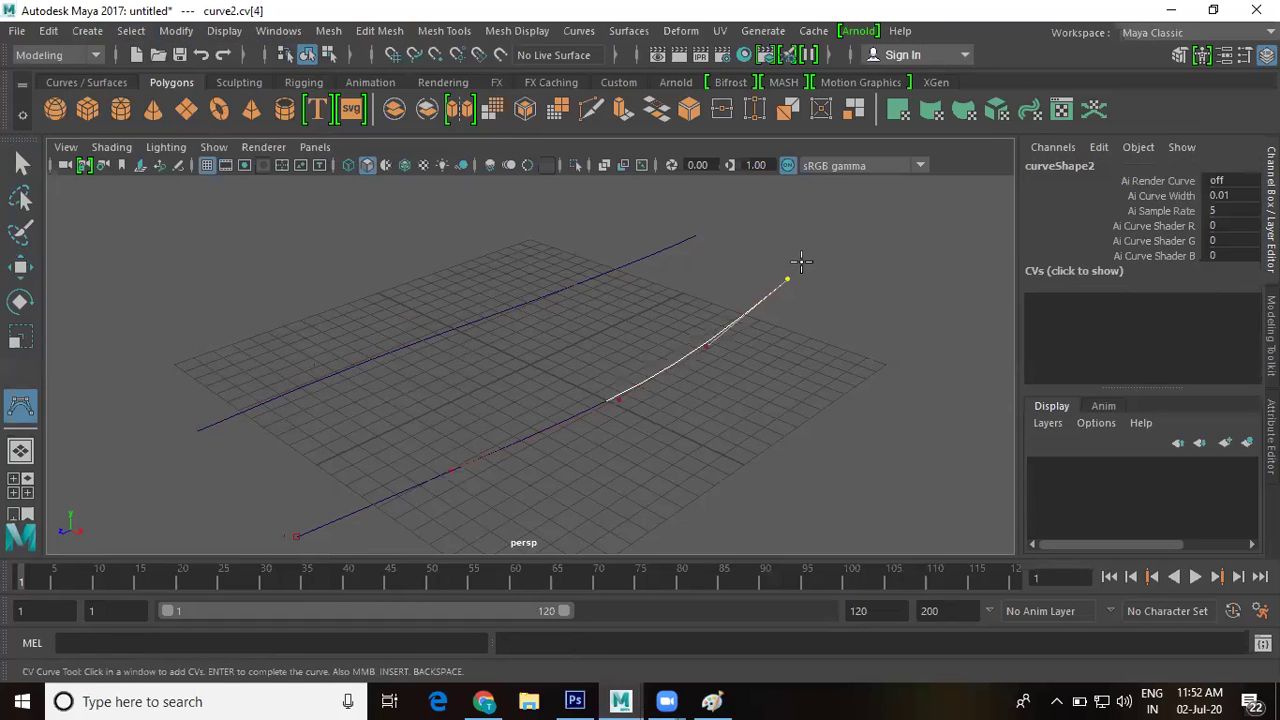
{"action": "key", "text": "Return"}
{"action": "key", "text": "q"}
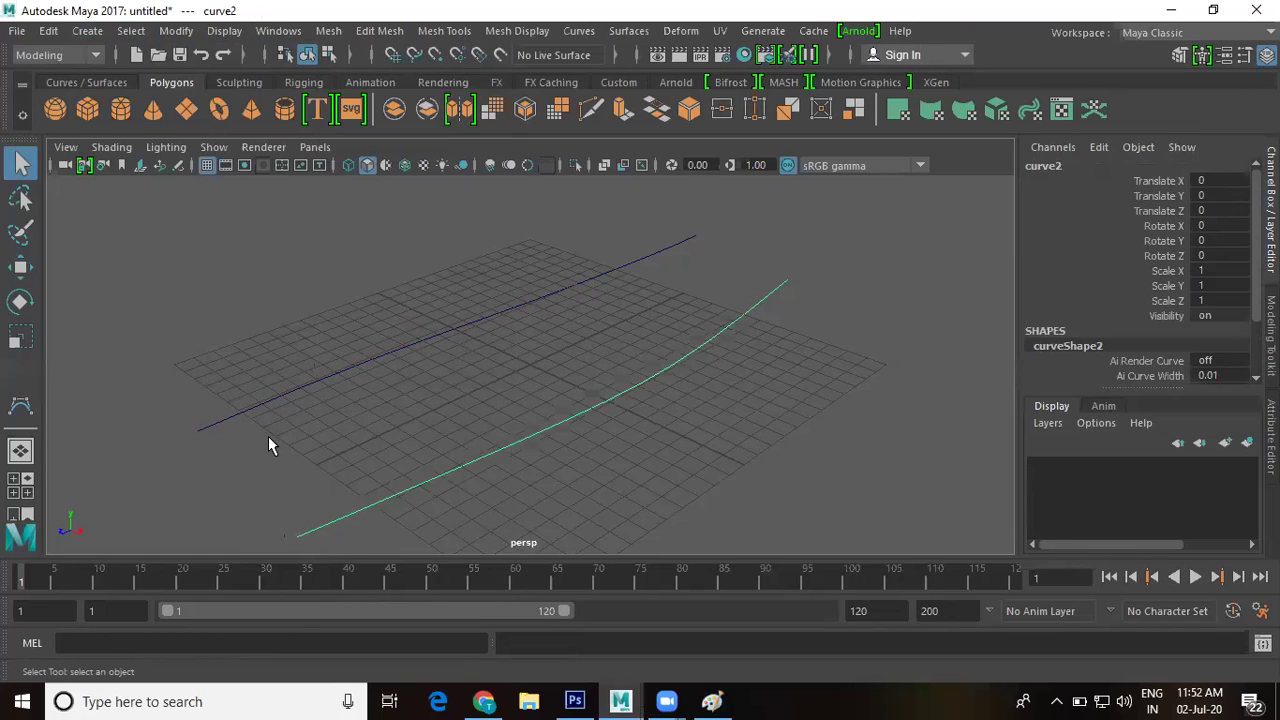
- Draw a seven-point CV curve connecting the front ends of the two rail curves, snapped to both end points
{"action": "key", "text": "g"}
{"action": "key", "text": "c"}
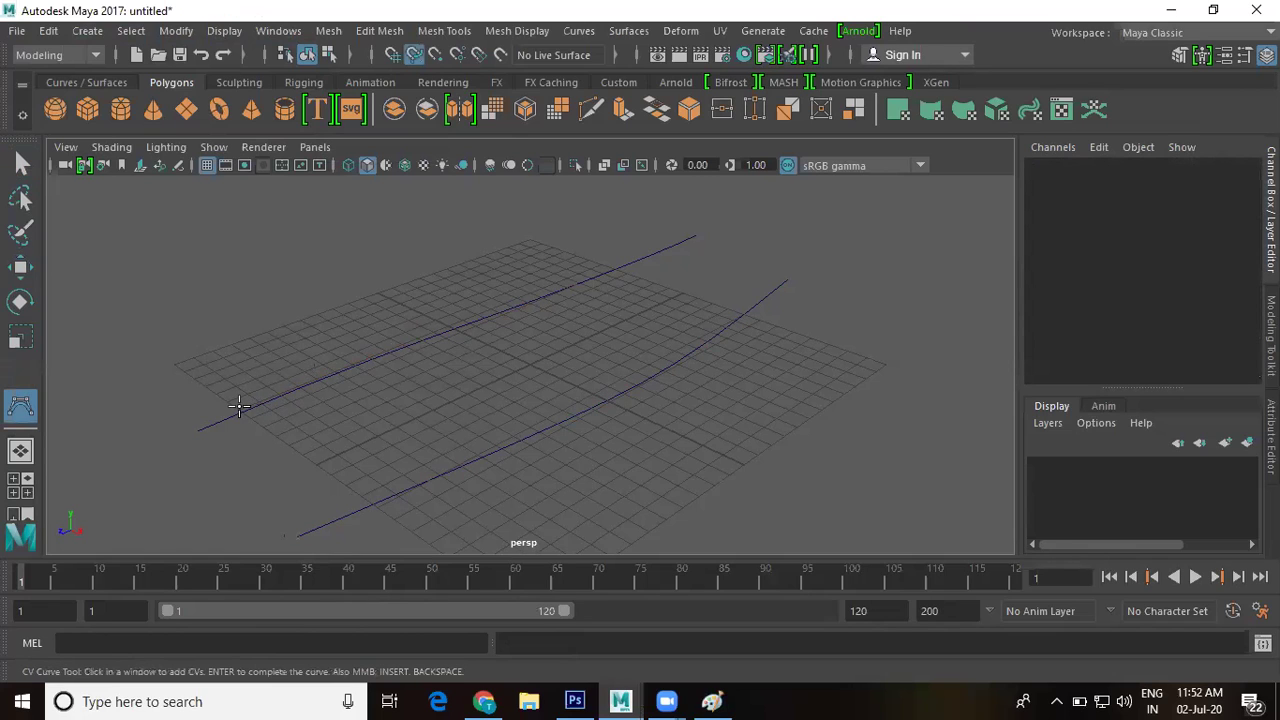
{"action": "left_click", "coordinate": [197, 431]}
{"action": "left_click", "coordinate": [216, 448]}
{"action": "left_click", "coordinate": [237, 462]}
{"action": "left_click", "coordinate": [252, 474]}
{"action": "left_click", "coordinate": [275, 498]}
{"action": "left_click", "coordinate": [284, 508]}
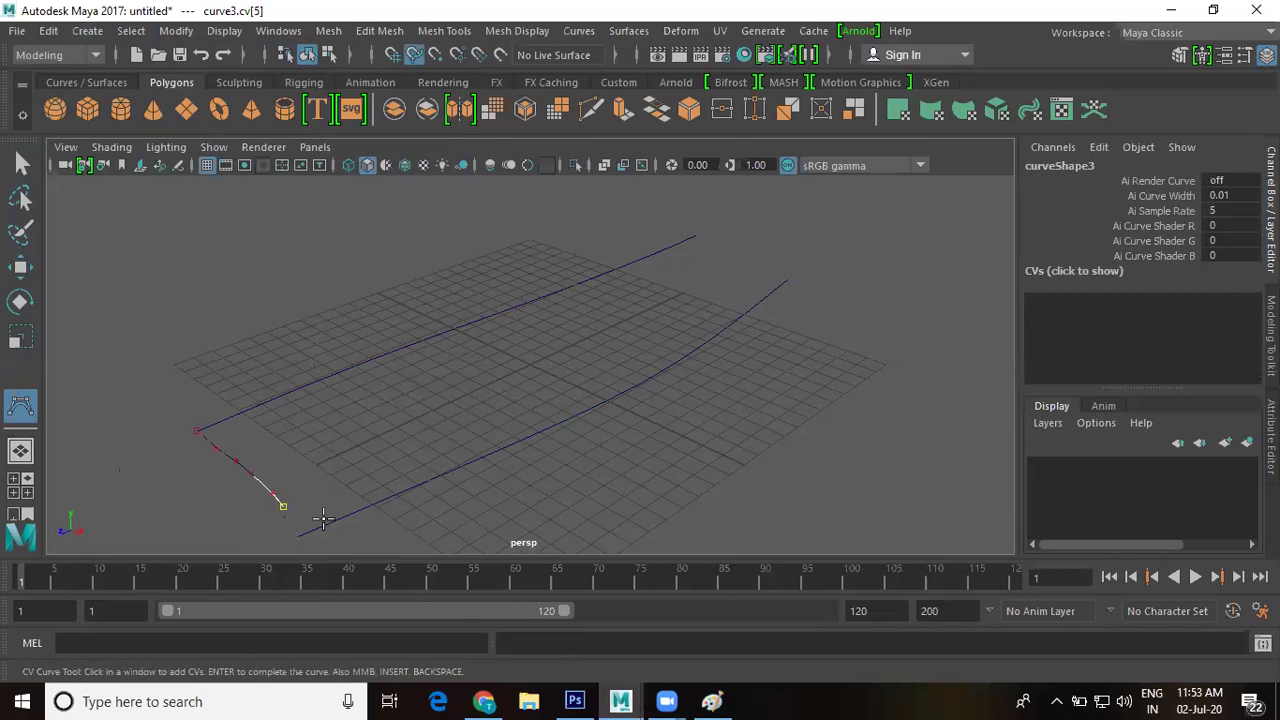
{"action": "left_click", "coordinate": [296, 535]}
{"action": "key", "text": "Return"}
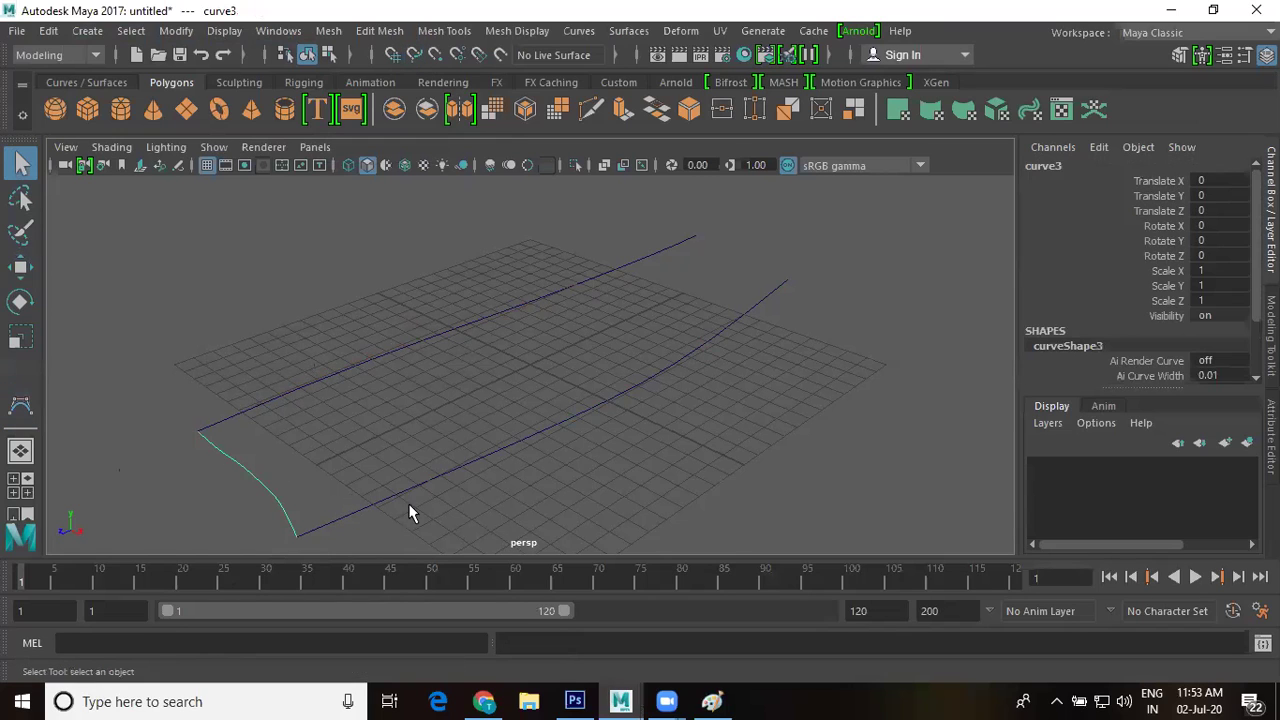
- Raise two non-adjacent inner control vertices of the connecting curve to form two humps, and return to object selection
{"action": "key", "text": "f"}
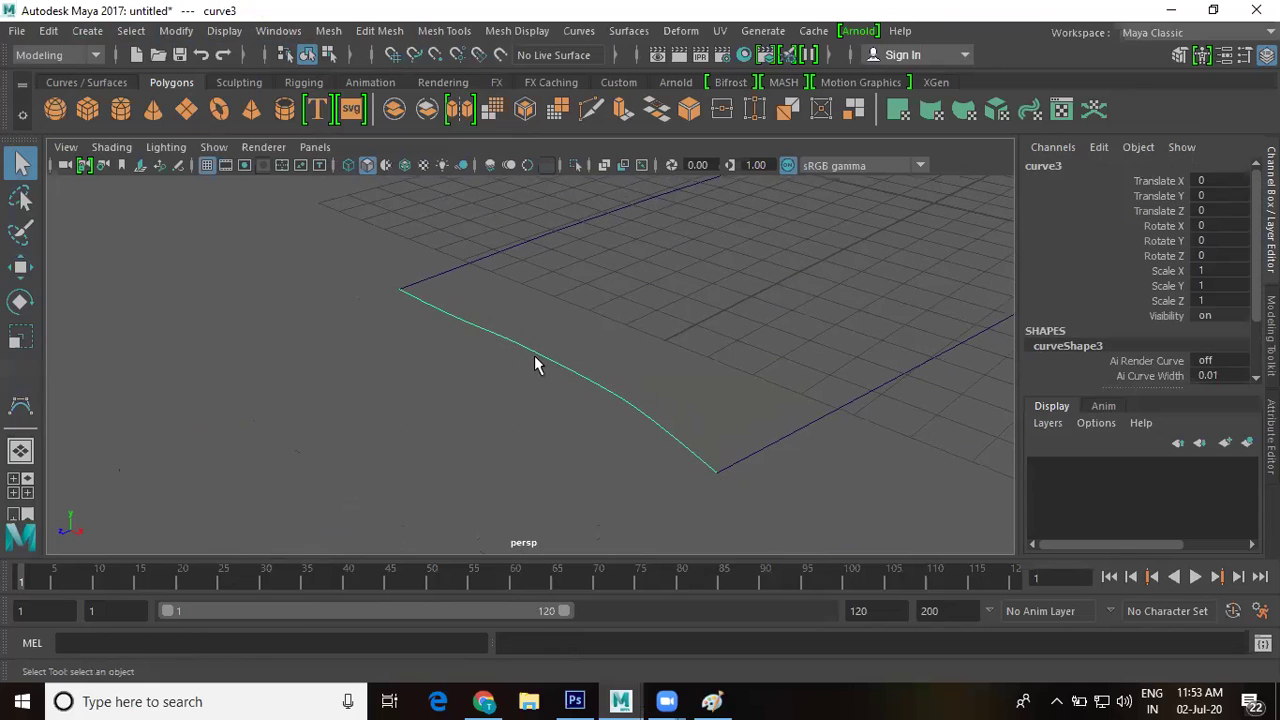
{"action": "mouse_move", "coordinate": [533, 358]}
{"action": "right_mouse_down"}
{"action": "mouse_move", "coordinate": [417, 203]}
{"action": "mouse_move", "coordinate": [478, 316]}
{"action": "right_mouse_up"}
{"action": "left_click_drag", "start_coordinate": [480, 314], "coordinate": [525, 364]}
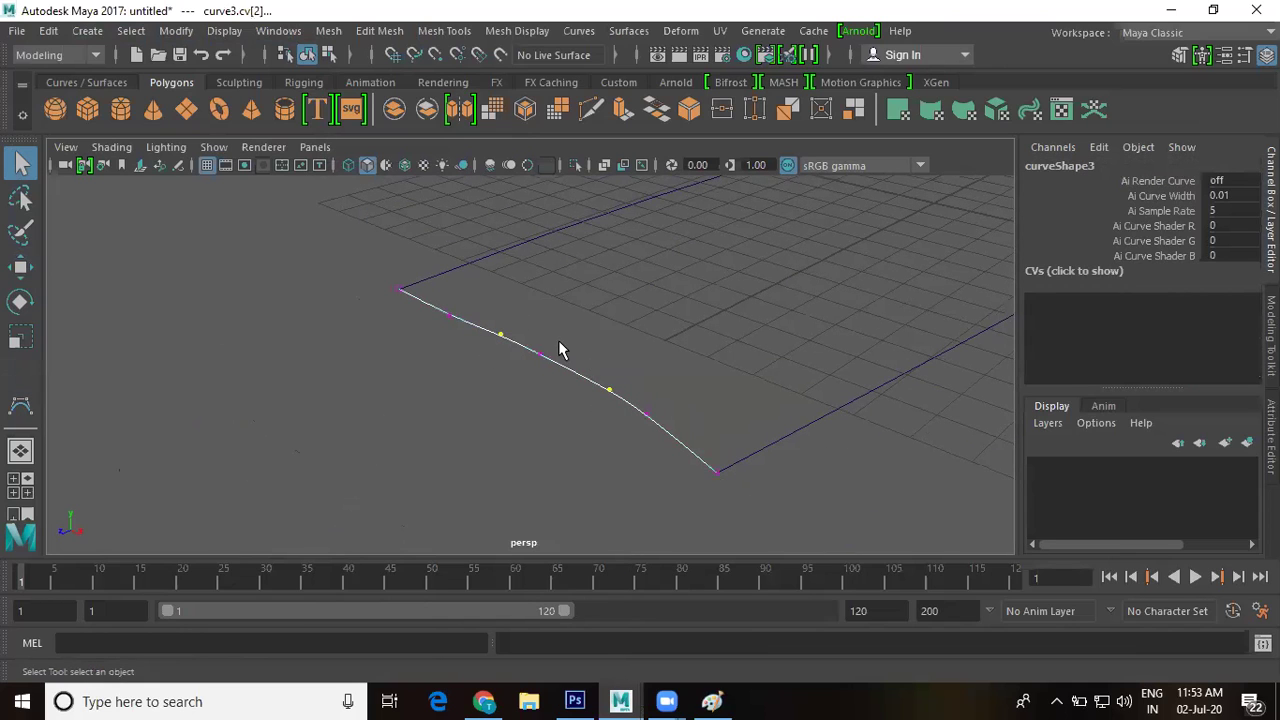
{"action": "key", "text": "w"}
{"action": "left_click_drag", "start_coordinate": [552, 268], "coordinate": [562, 142]}
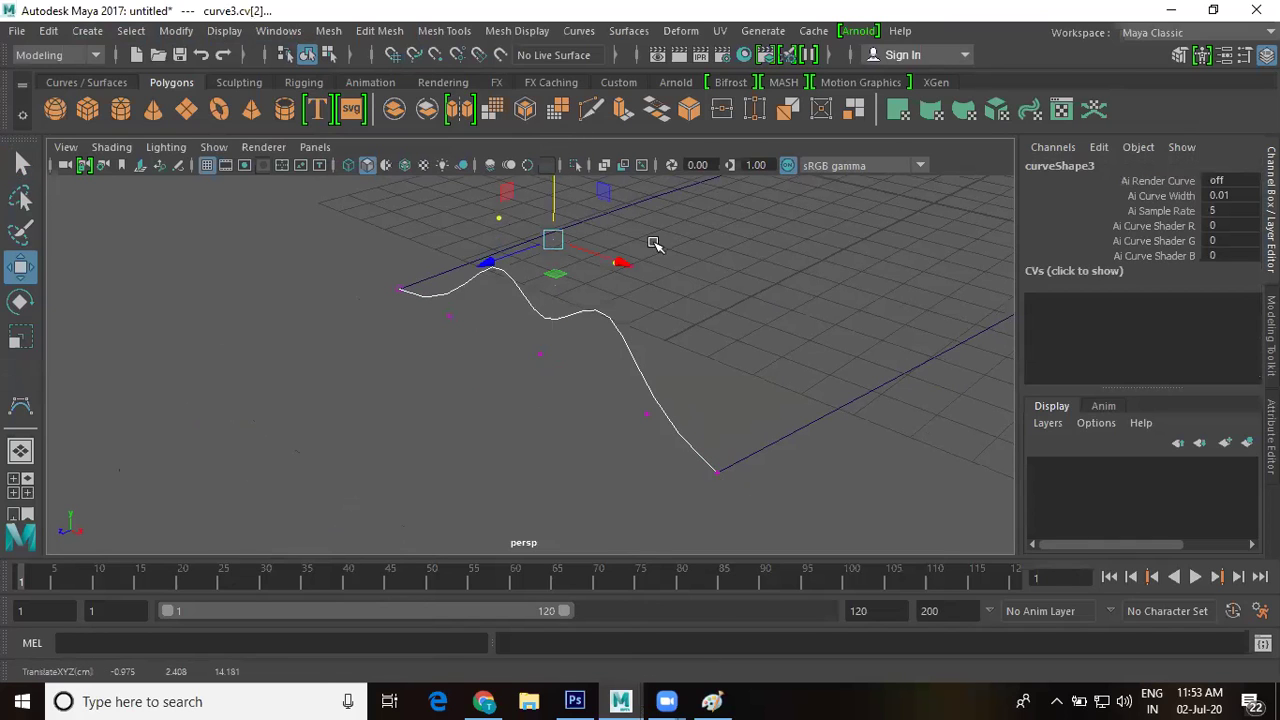
{"action": "key", "text": "F8"}
{"action": "left_click", "coordinate": [927, 461]}
{"action": "left_click_drag", "start_coordinate": [927, 461], "coordinate": [566, 284], "text": "alt"}
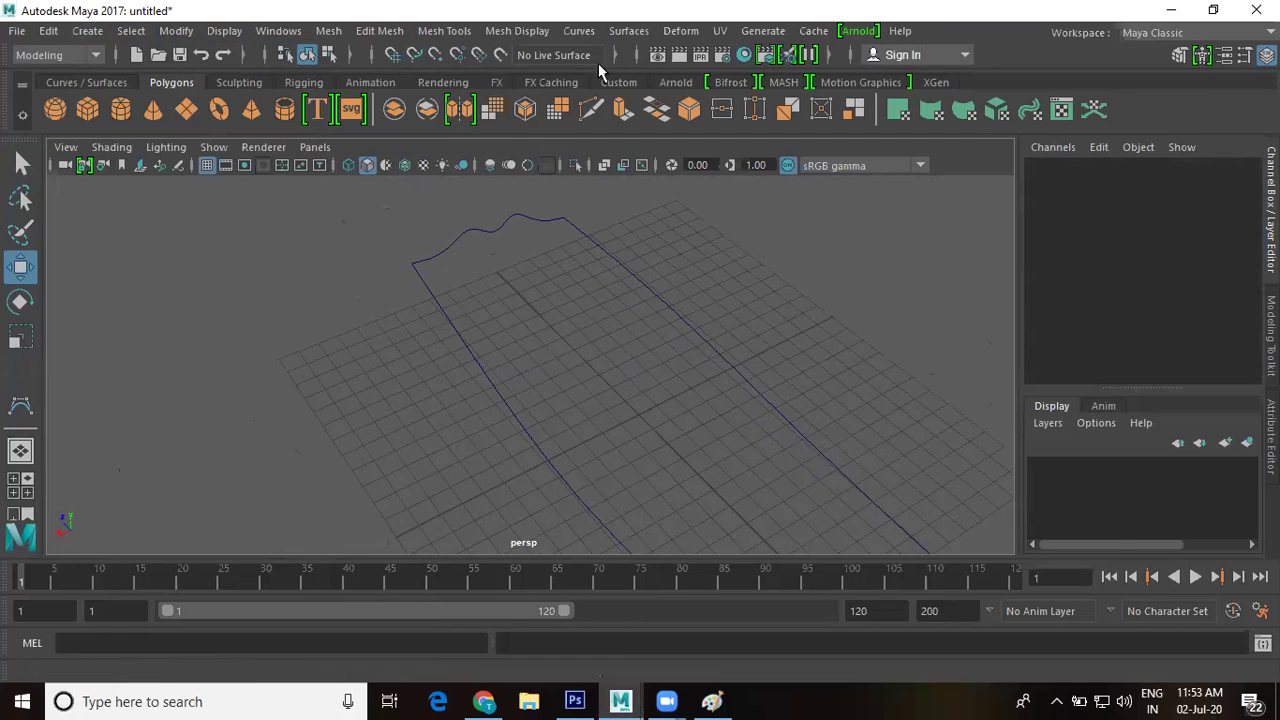
- Create a NURBS surface with Birail 1, using the humped curve as profile and the two long curves as rails, and inspect it
{"action": "left_click", "coordinate": [650, 34]}
{"action": "mouse_move", "coordinate": [663, 139]}
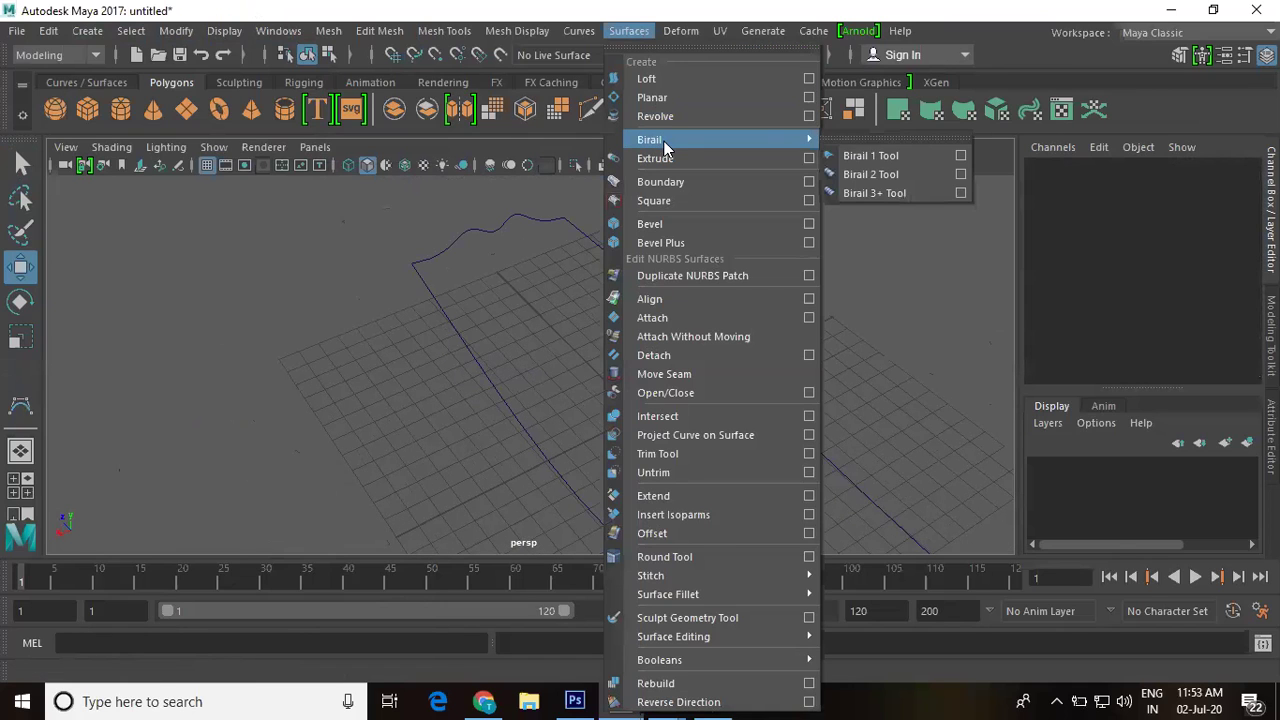
{"action": "left_click", "coordinate": [866, 155]}
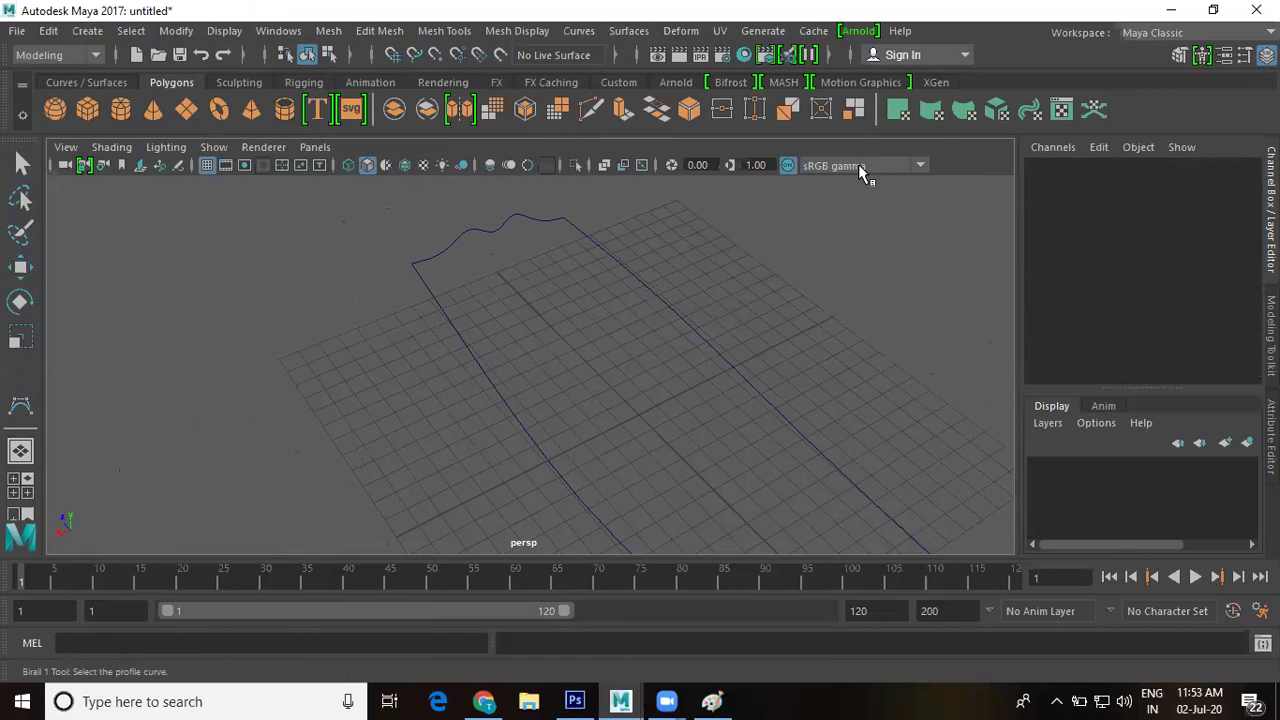
{"action": "left_click", "coordinate": [526, 222]}
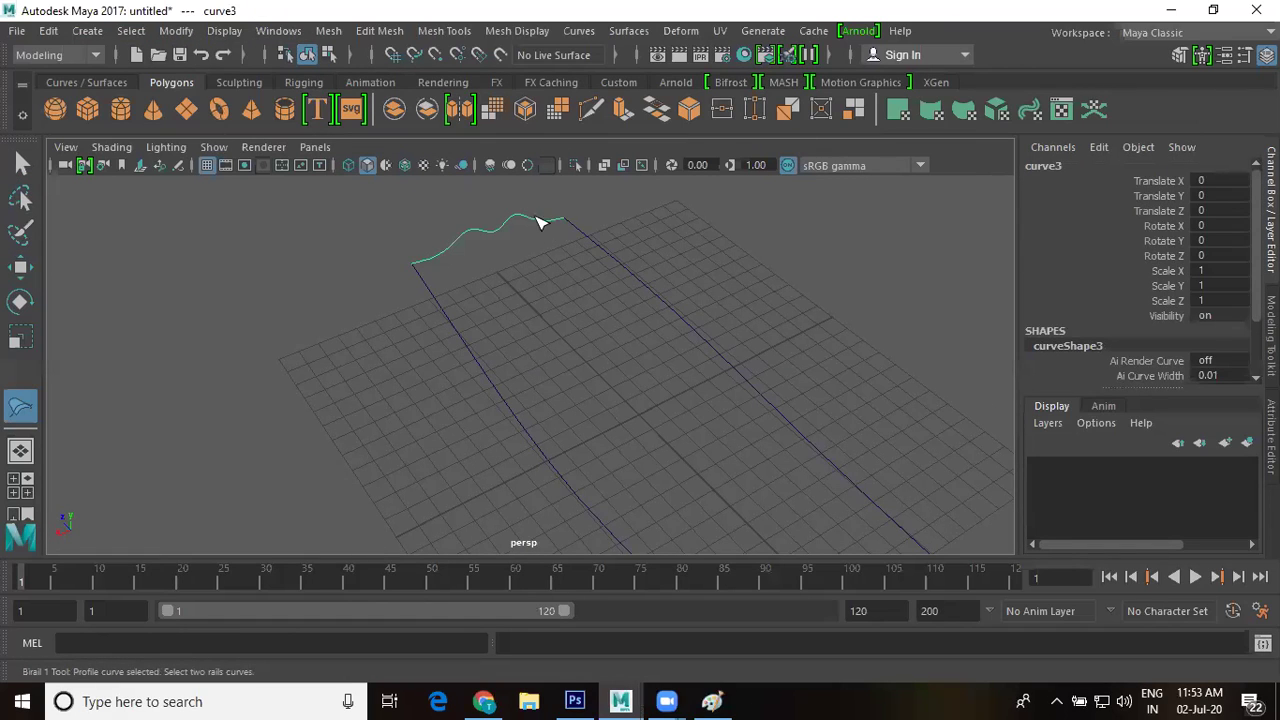
{"action": "left_click", "coordinate": [626, 269]}
{"action": "scroll", "coordinate": [820, 431], "scroll_direction": "down", "scroll_amount": 5}
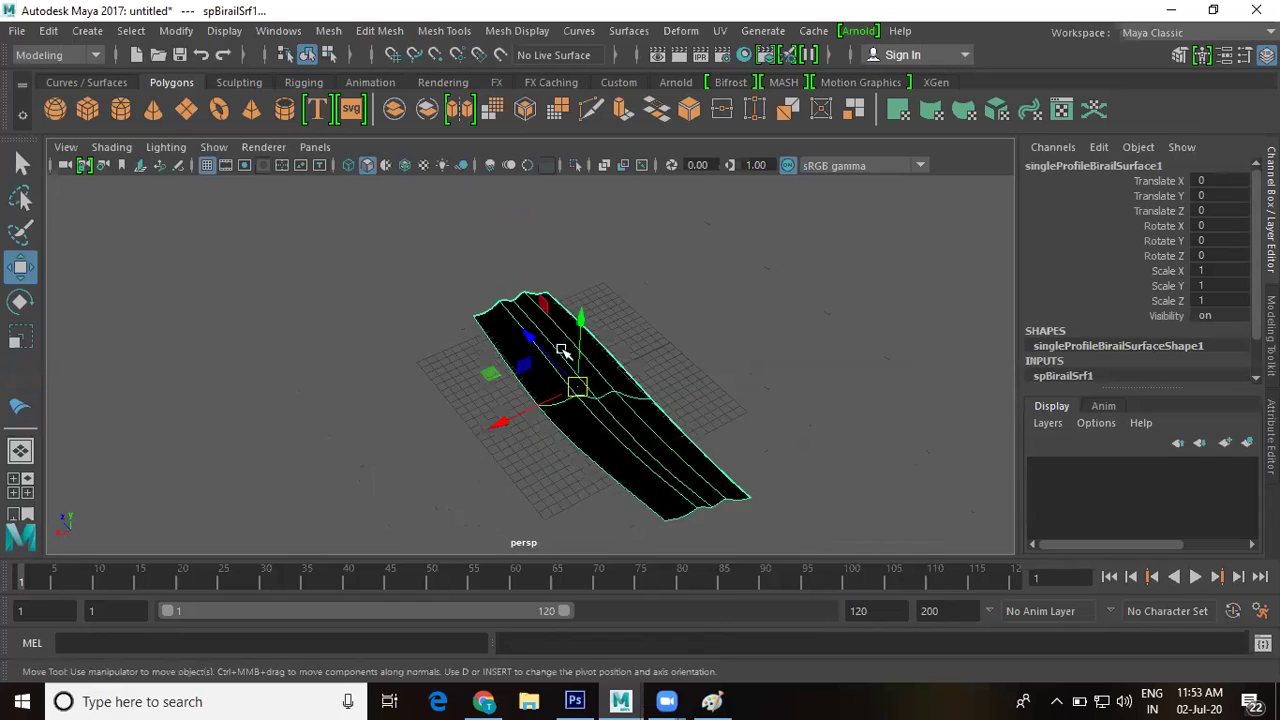
{"action": "left_click_drag", "start_coordinate": [563, 351], "coordinate": [543, 209], "text": "alt"}
{"action": "scroll", "coordinate": [668, 321], "scroll_direction": "up", "scroll_amount": 2}
{"action": "left_click_drag", "start_coordinate": [673, 327], "coordinate": [634, 420], "text": "alt"}
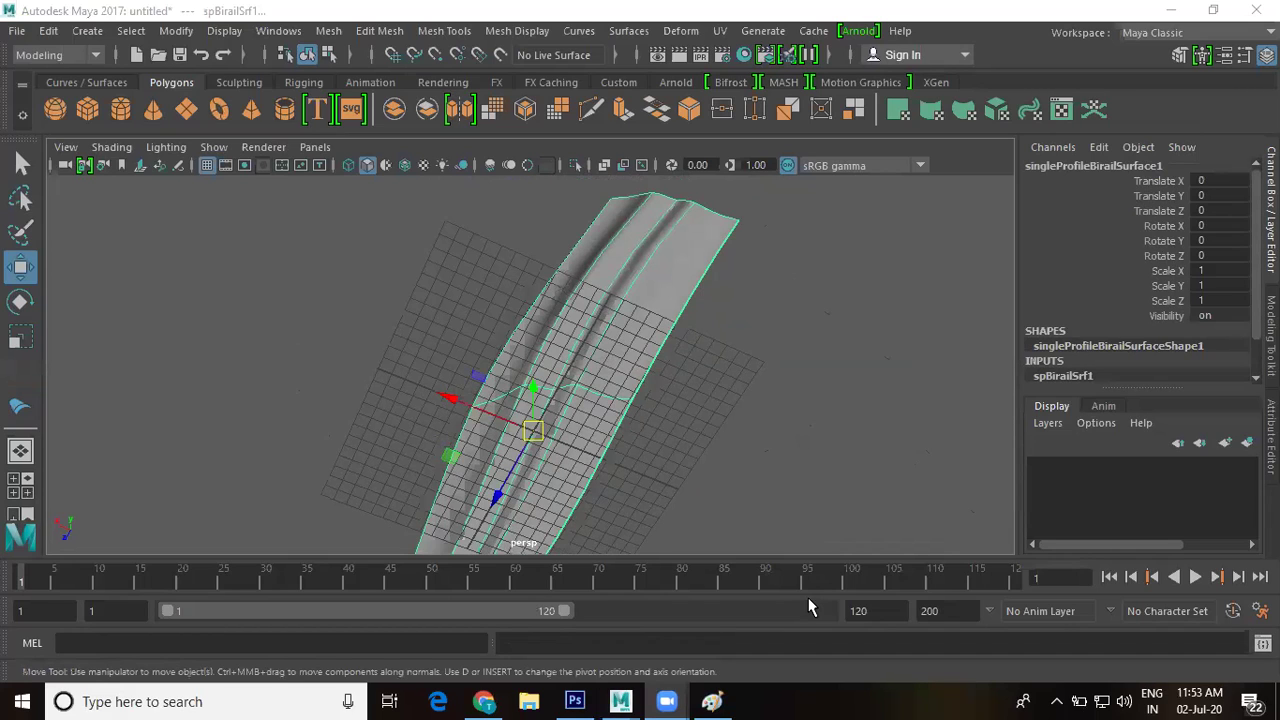
- Delete the NURBS birail surface, keeping the three source curves
{"action": "left_click", "coordinate": [623, 349]}
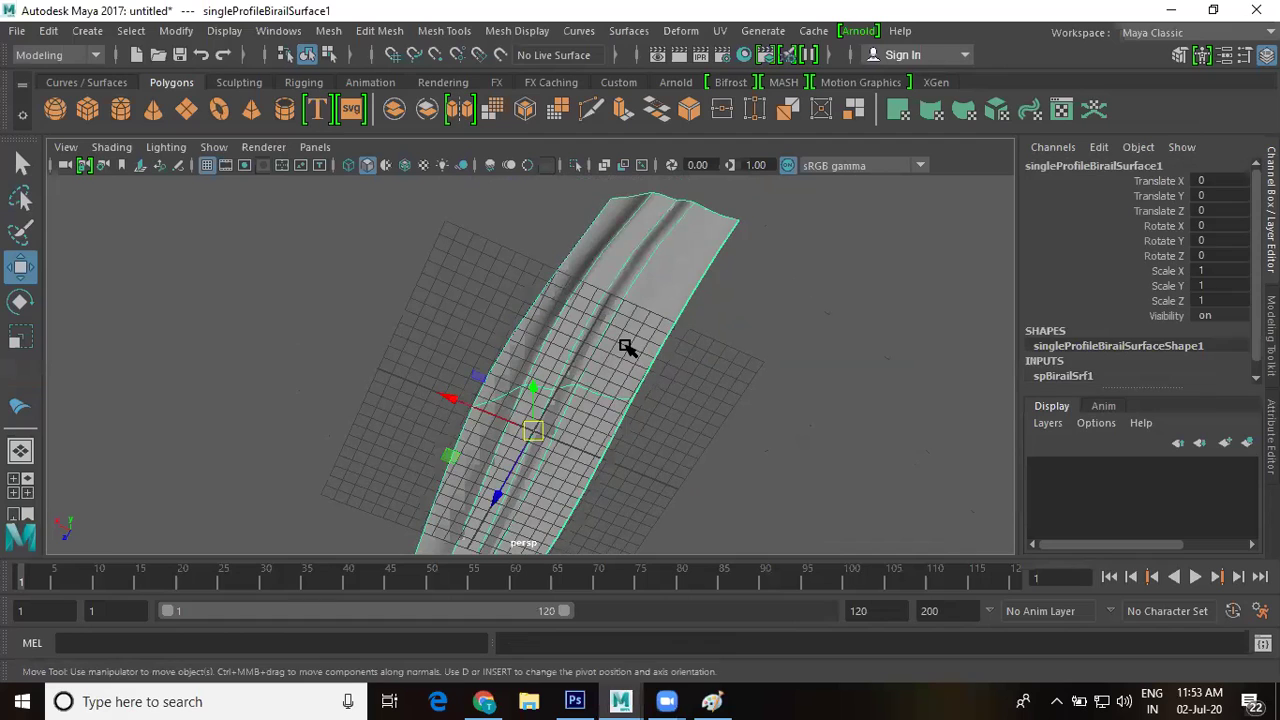
{"action": "key", "text": "Delete"}
{"action": "left_click_drag", "start_coordinate": [626, 391], "coordinate": [547, 358], "text": "alt"}
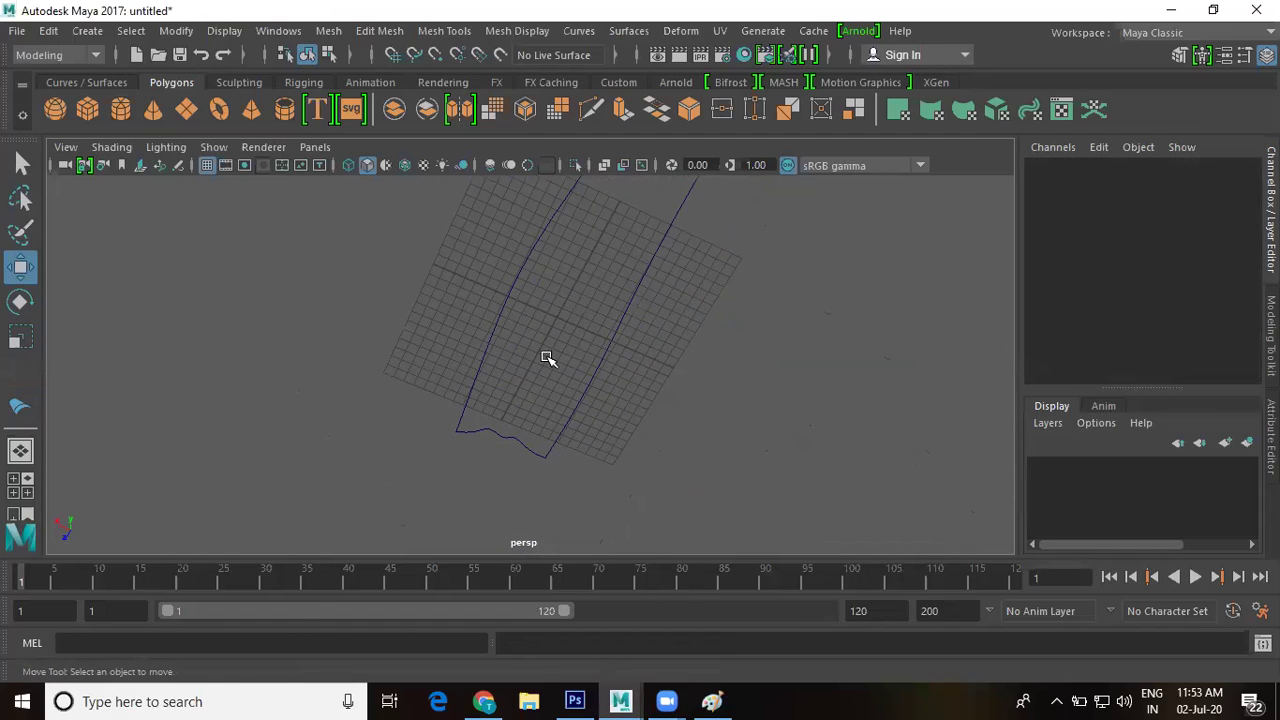
- Configure the Birail 1 options for polygon output with quads, tessellated by count at 600
{"action": "left_click", "coordinate": [641, 33]}
{"action": "mouse_move", "coordinate": [707, 140]}
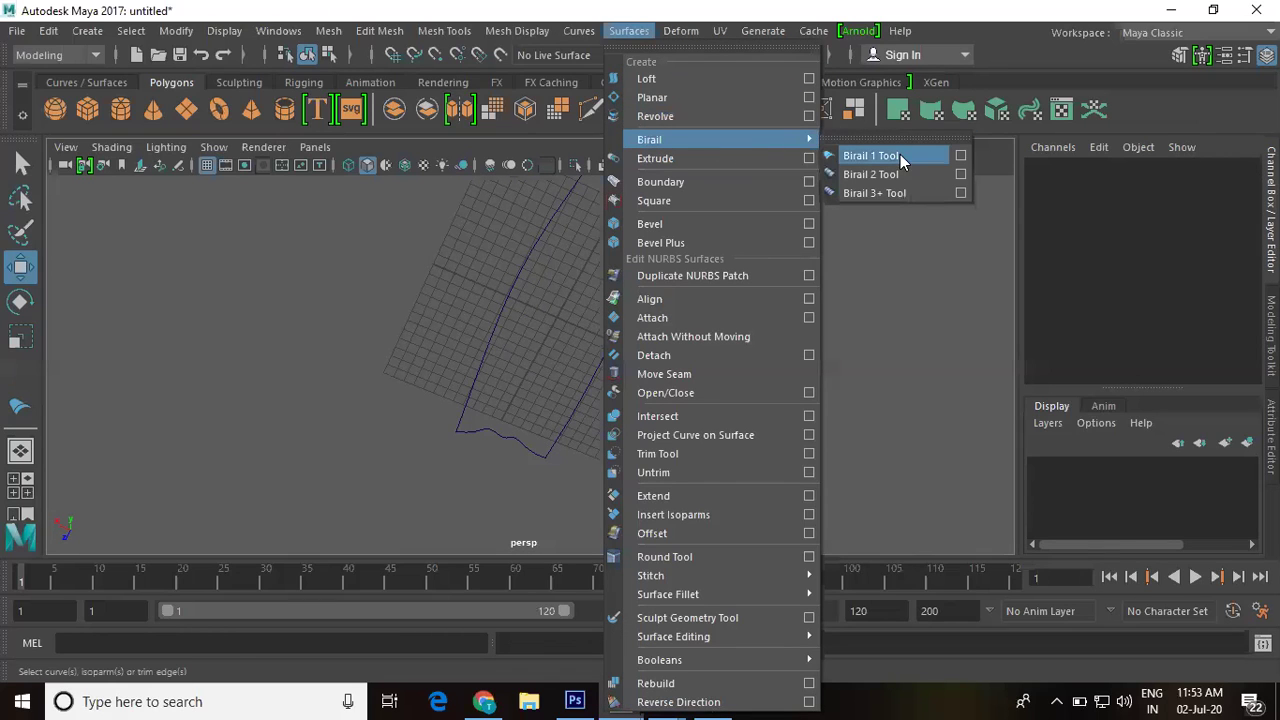
{"action": "left_click", "coordinate": [965, 157]}
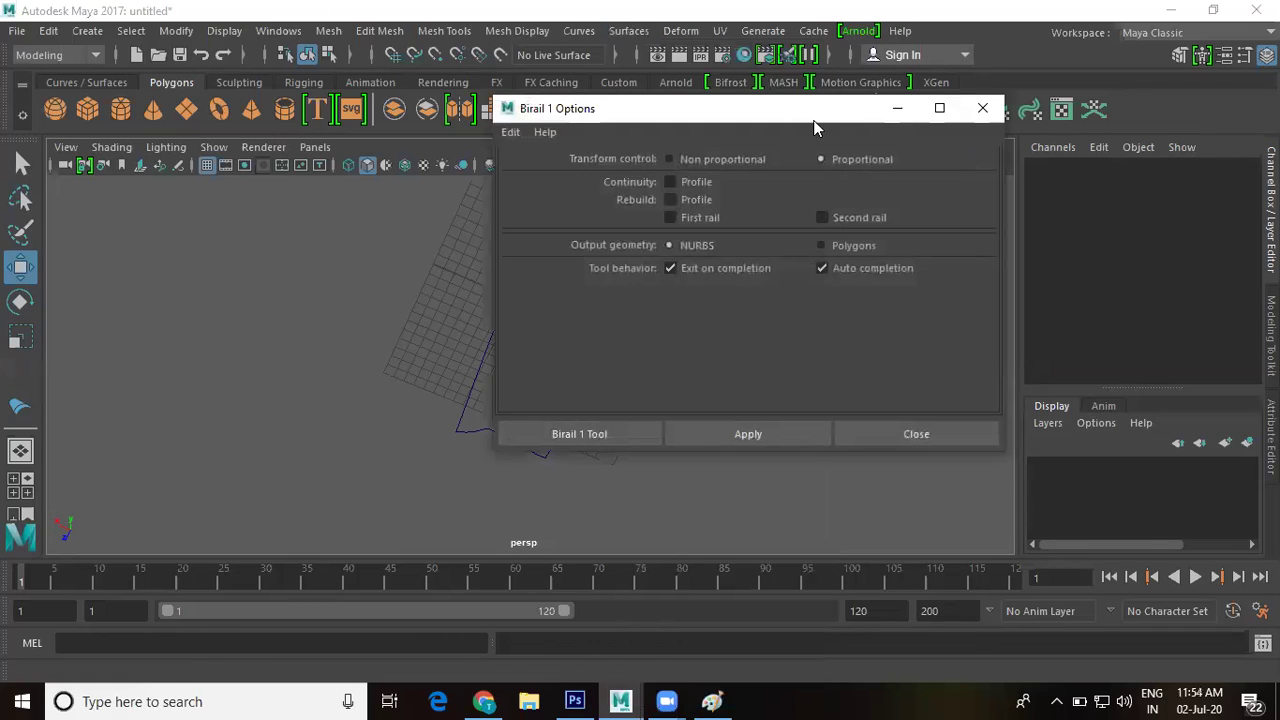
{"action": "left_click_drag", "start_coordinate": [527, 108], "coordinate": [270, 103]}
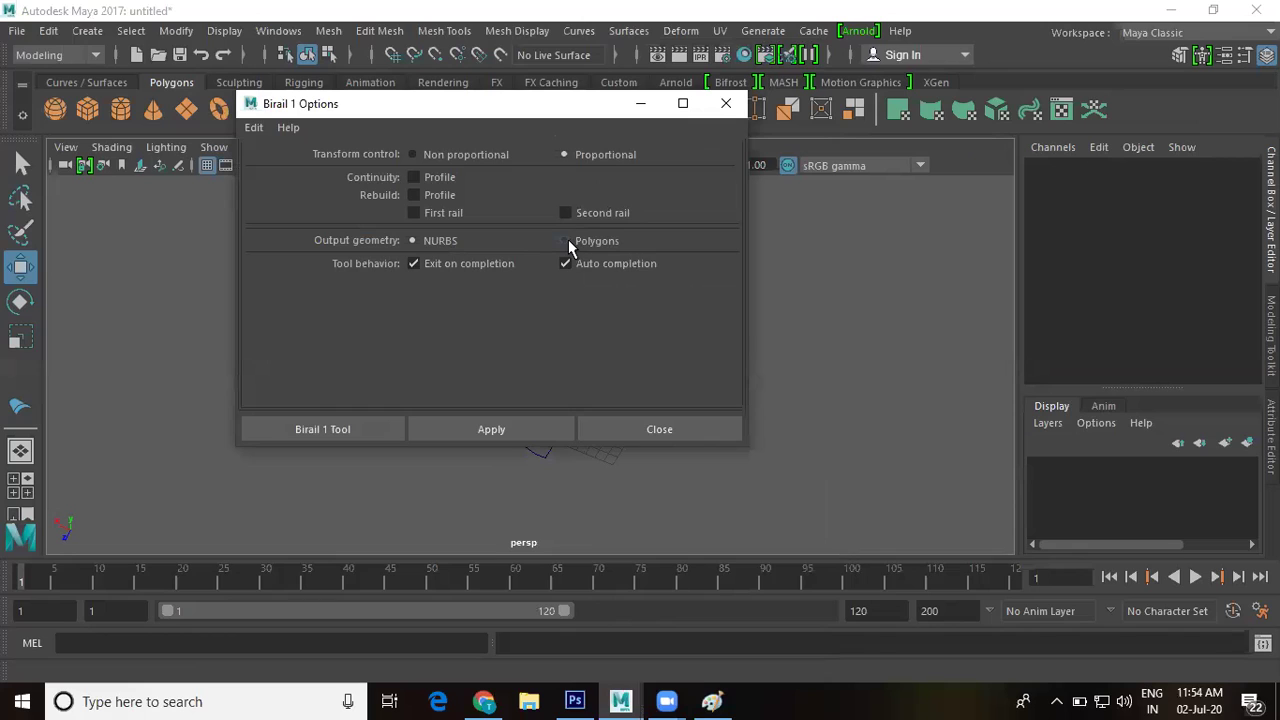
{"action": "left_click", "coordinate": [565, 241]}
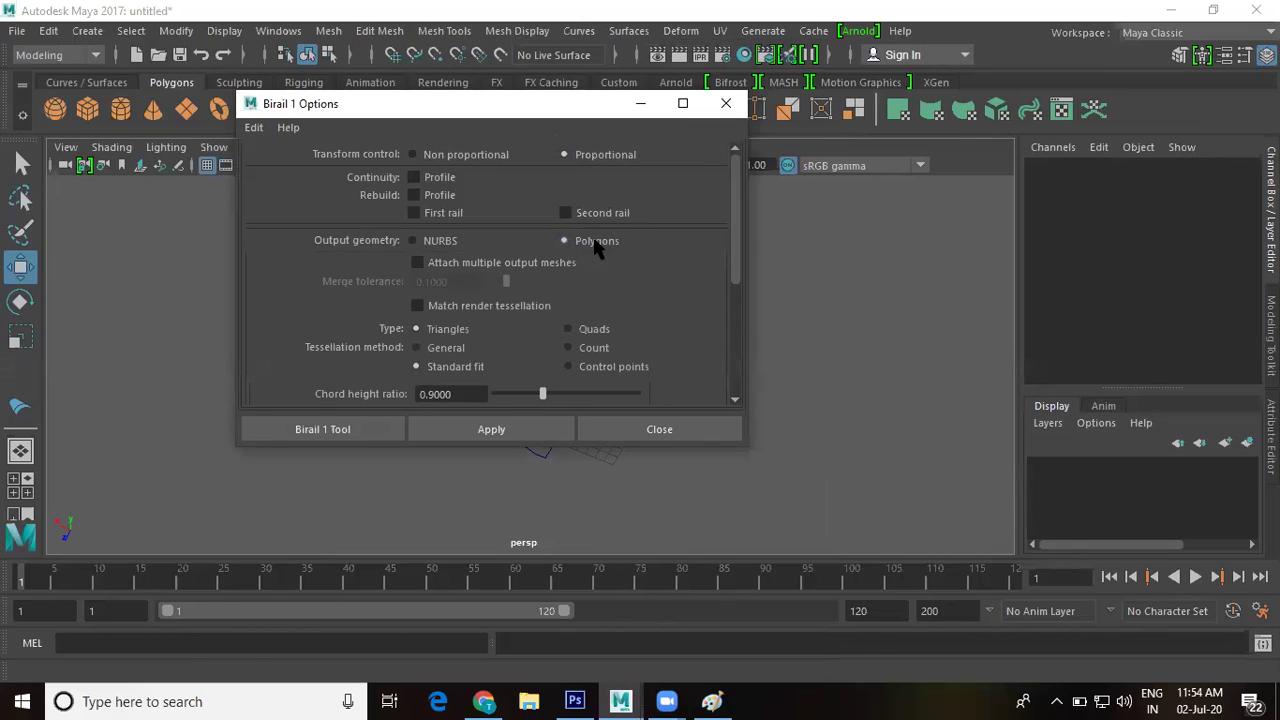
{"action": "left_click", "coordinate": [587, 335]}
{"action": "scroll", "coordinate": [521, 344], "scroll_direction": "down", "scroll_amount": 2}
{"action": "left_click", "coordinate": [569, 235]}
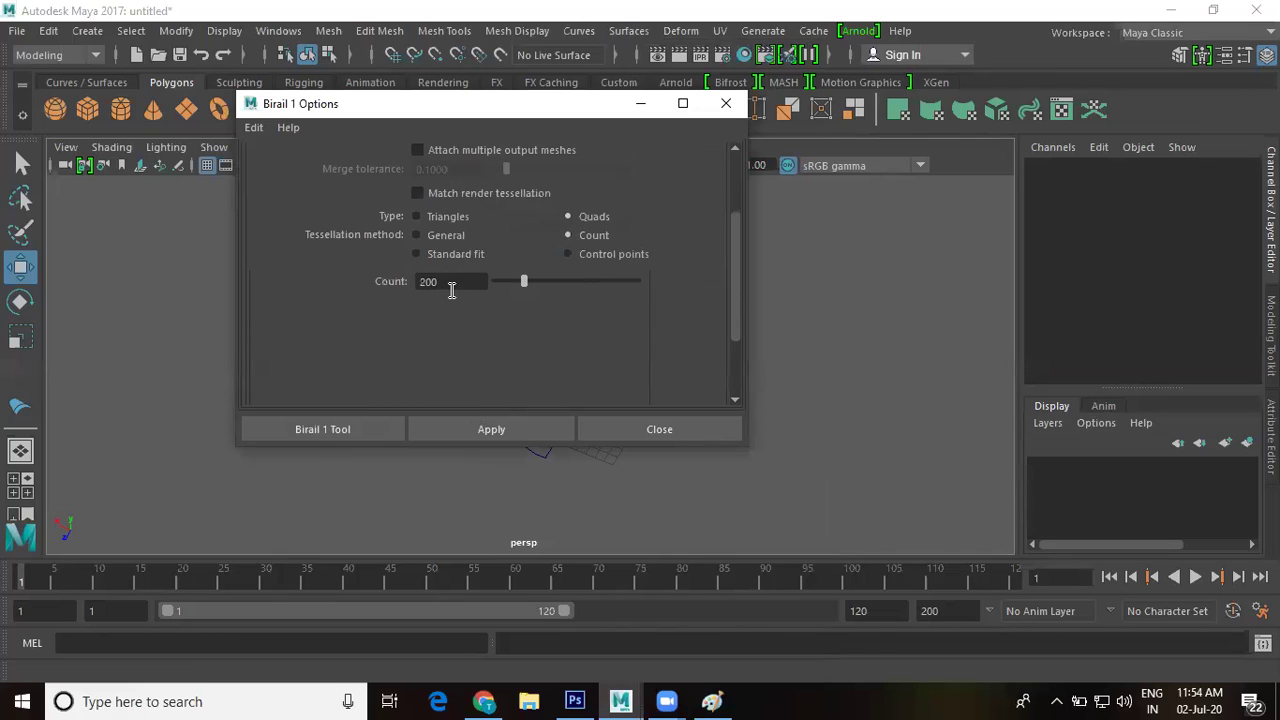
{"action": "left_click_drag", "start_coordinate": [451, 288], "coordinate": [351, 280]}
{"action": "type", "text": "600"}
- Build the polygon surface with Birail 1 from the humped profile curve and both rails, and inspect its shaded quad mesh
{"action": "left_click", "coordinate": [330, 432]}
{"action": "left_click", "coordinate": [505, 438]}
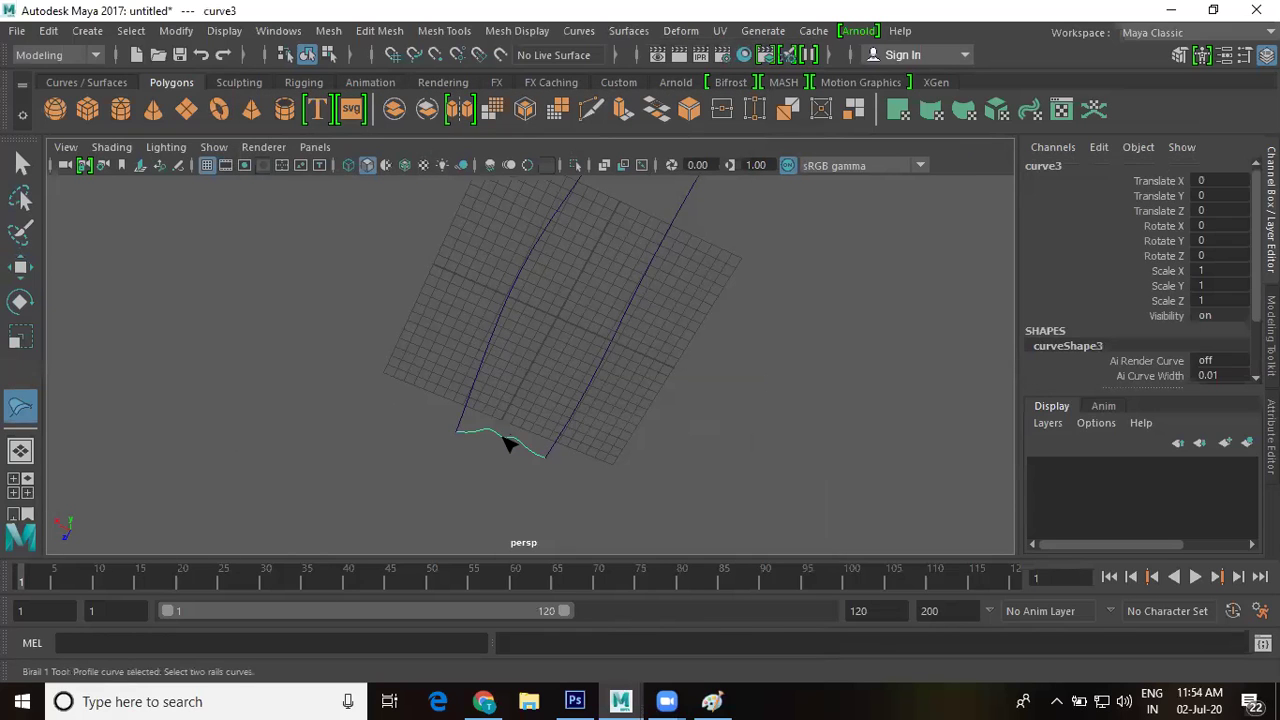
{"action": "left_click", "coordinate": [495, 357]}
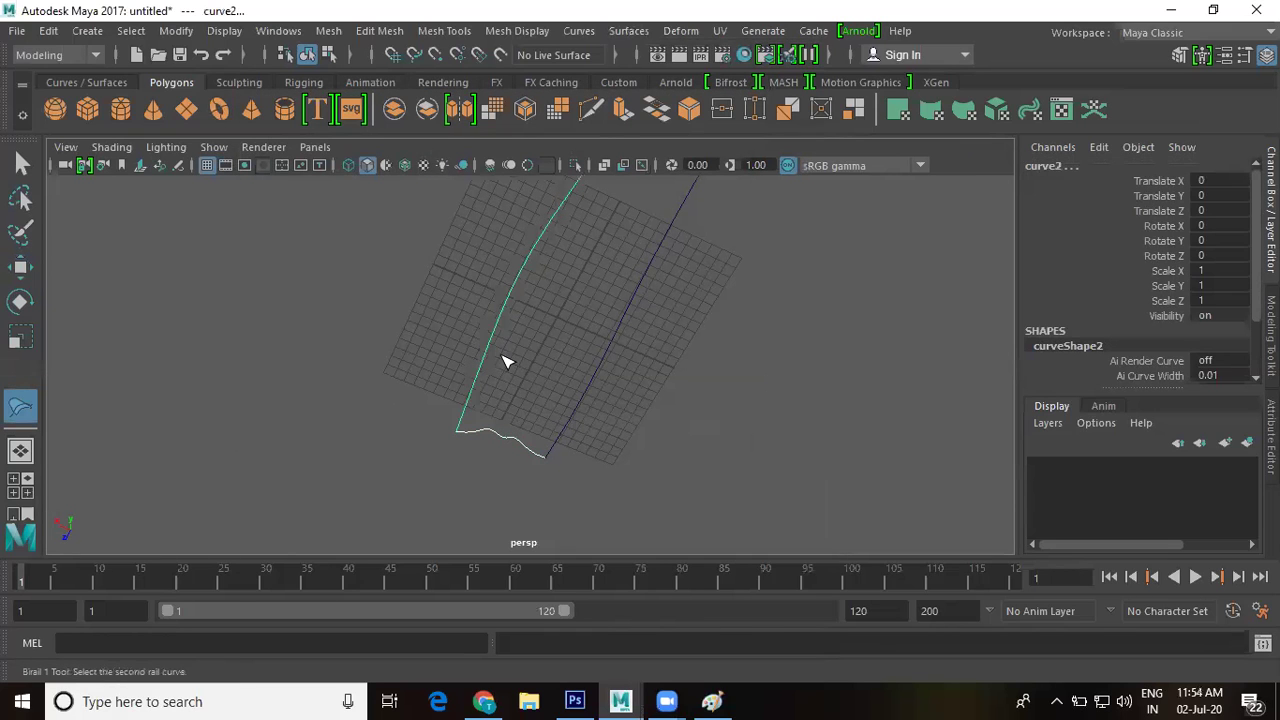
{"action": "left_click", "coordinate": [589, 391]}
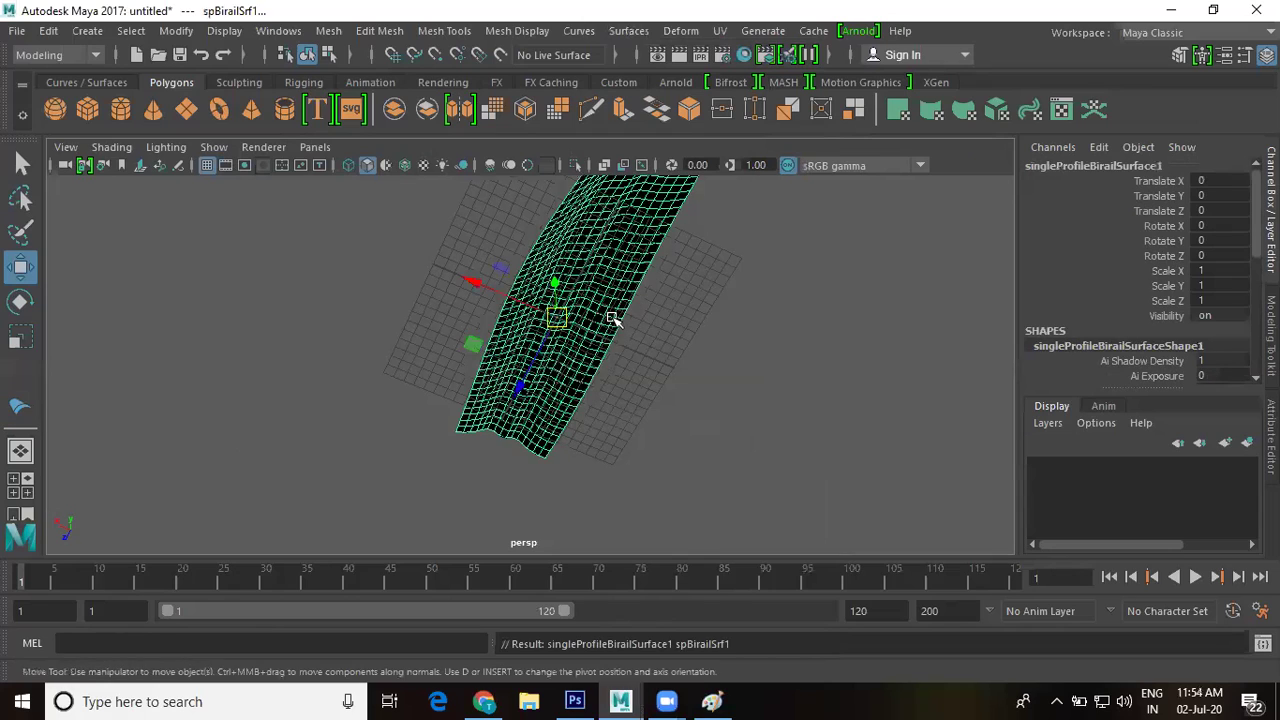
{"action": "key", "text": "5"}
{"action": "mouse_move", "coordinate": [620, 323]}
{"action": "left_mouse_down", "text": "alt"}
{"action": "mouse_move", "coordinate": [623, 434]}
{"action": "mouse_move", "coordinate": [597, 443]}
{"action": "mouse_move", "coordinate": [700, 464]}
{"action": "mouse_move", "coordinate": [560, 283]}
{"action": "mouse_move", "coordinate": [614, 389]}
{"action": "mouse_move", "coordinate": [561, 331]}
{"action": "left_mouse_up", "text": "alt"}
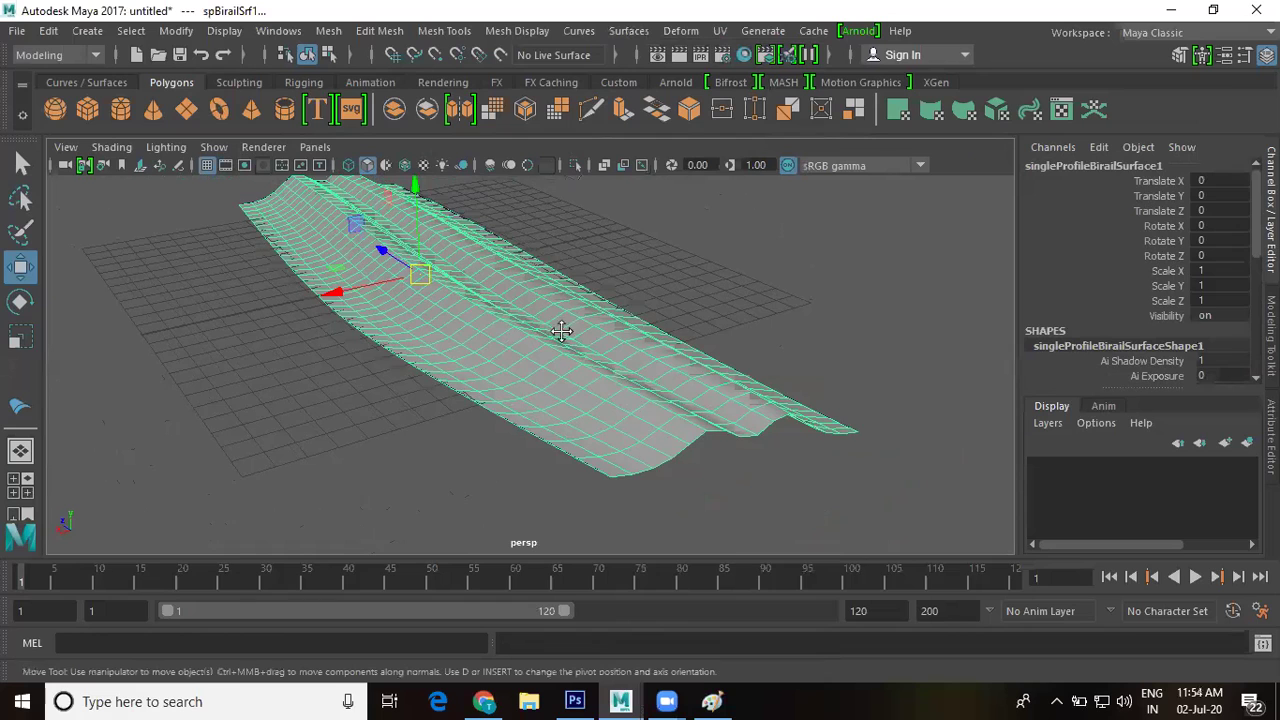
{"action": "scroll", "coordinate": [561, 331], "scroll_direction": "up", "scroll_amount": 3}
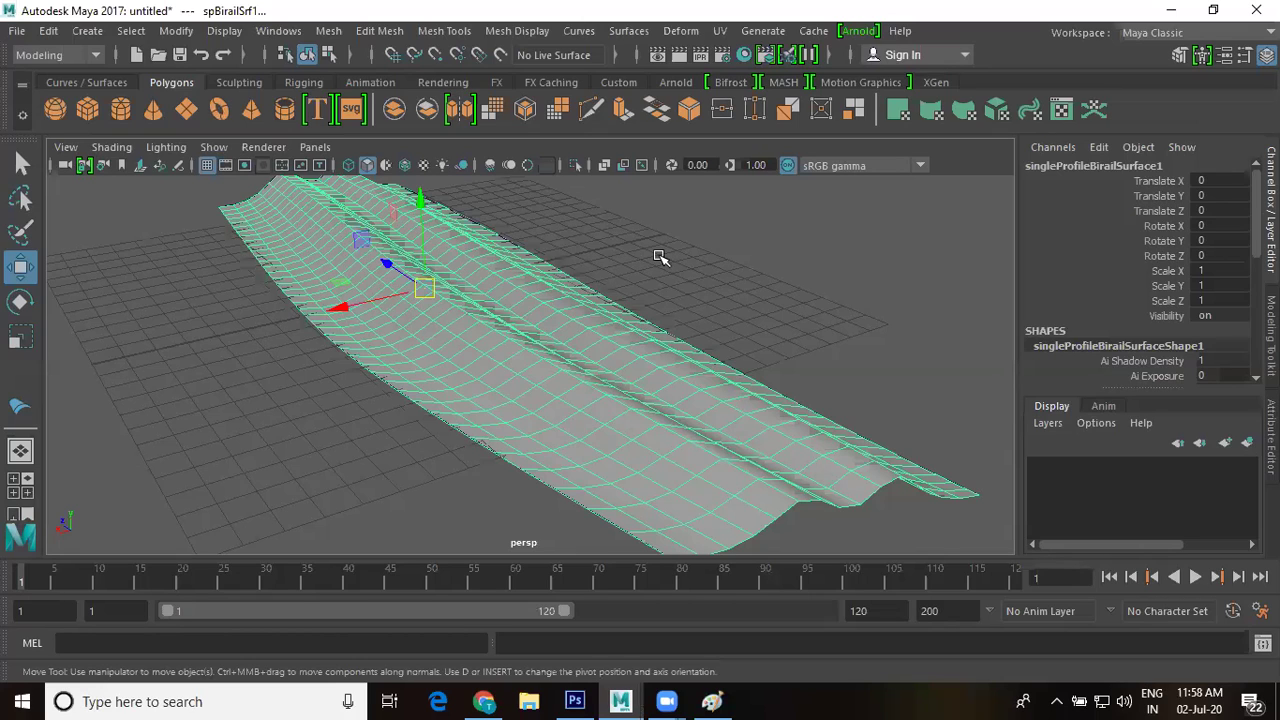
- Start a new scene without saving the birail demonstration
{"action": "left_click", "coordinate": [613, 258]}
{"action": "key", "text": "ctrl+n"}
{"action": "key", "text": "n"}
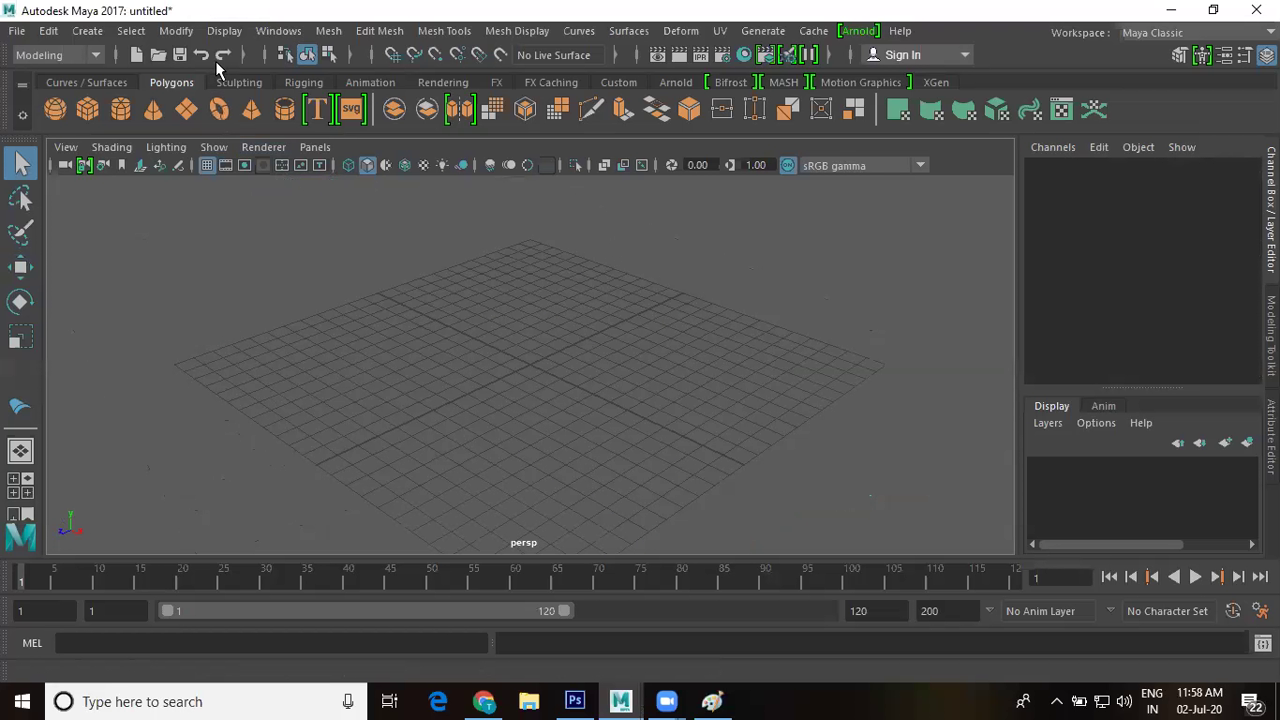
{"action": "left_click", "coordinate": [180, 33]}
{"action": "left_click", "coordinate": [180, 33]}
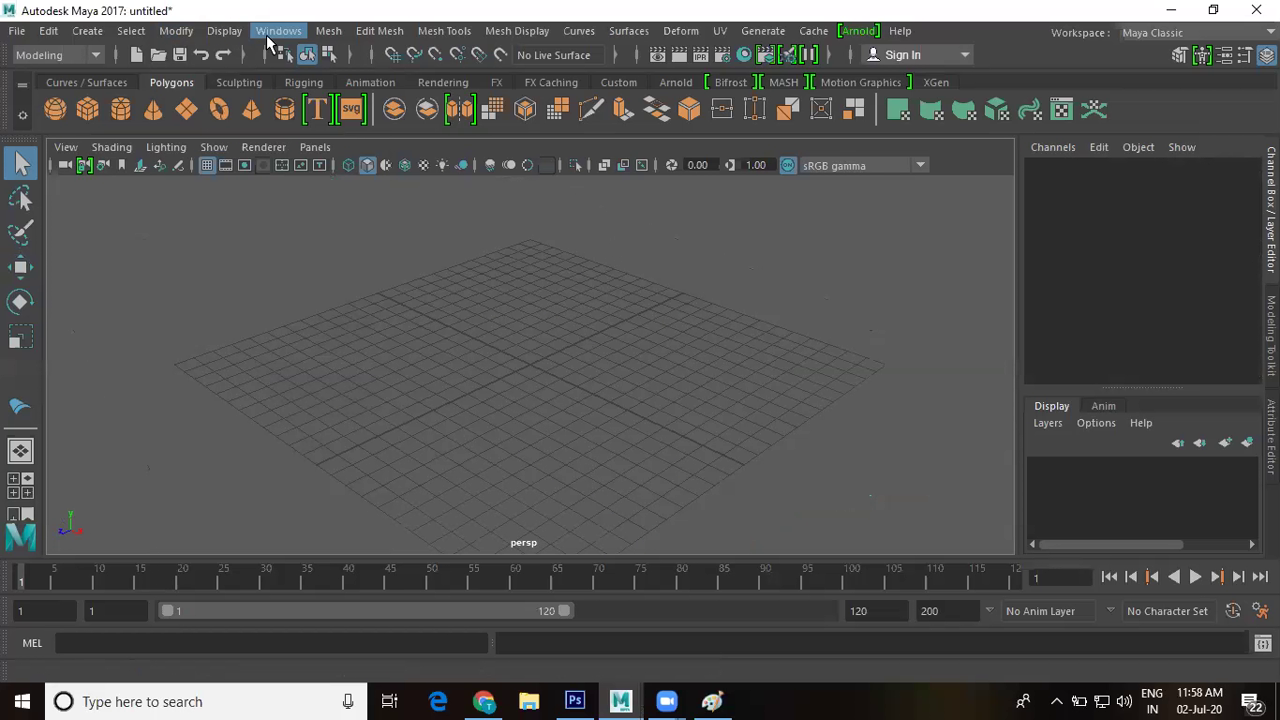
- Open the Content Browser and show the Bipeds folder of the sculpting base meshes
{"action": "left_click", "coordinate": [270, 40]}
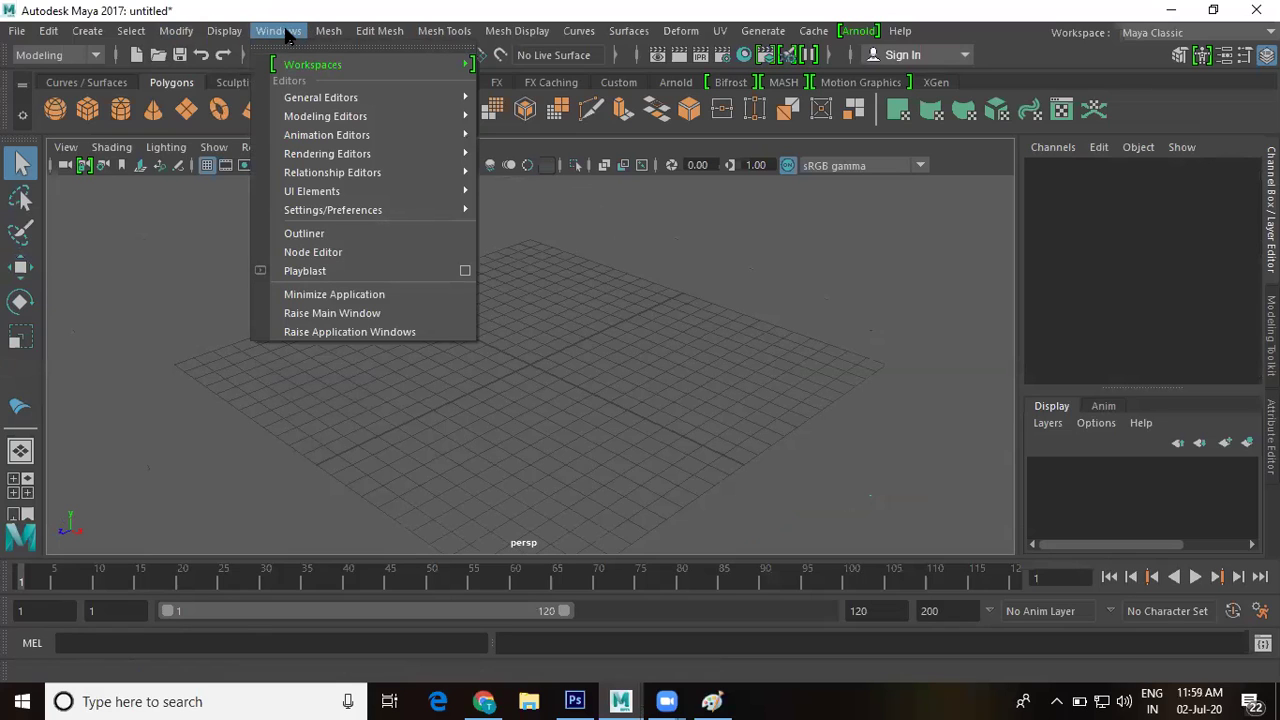
{"action": "mouse_move", "coordinate": [298, 99]}
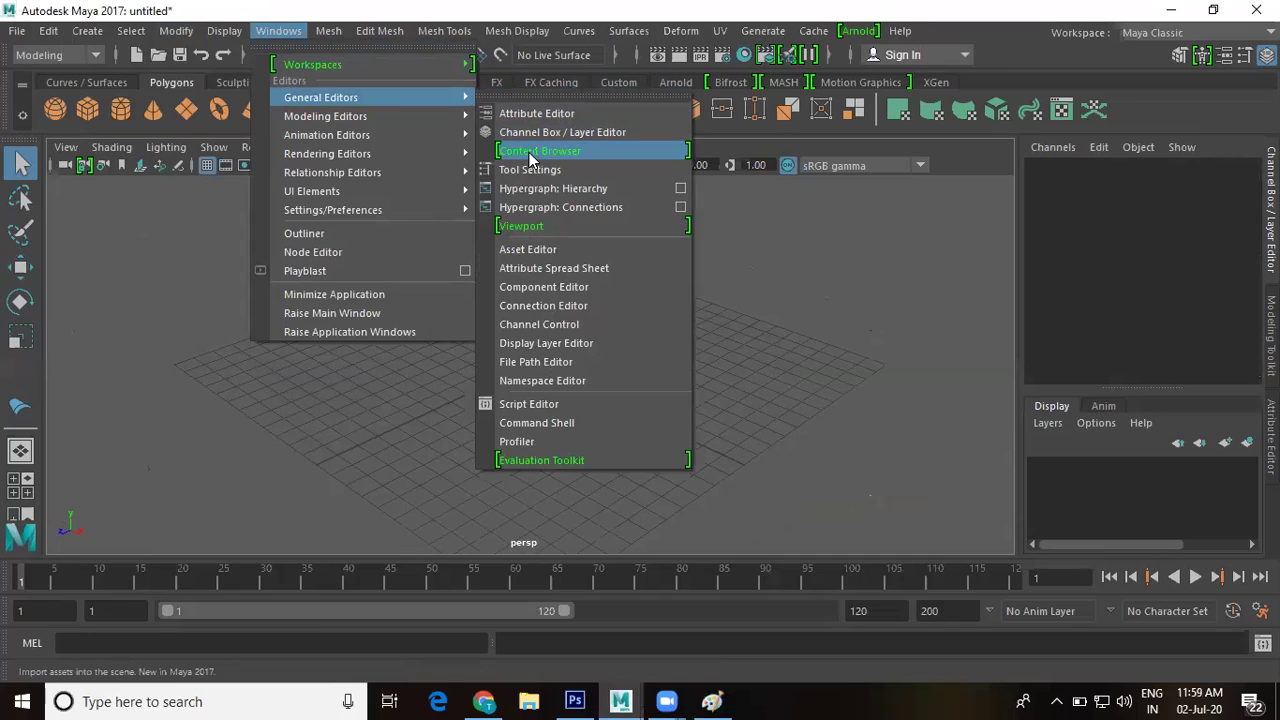
{"action": "left_click", "coordinate": [530, 152]}
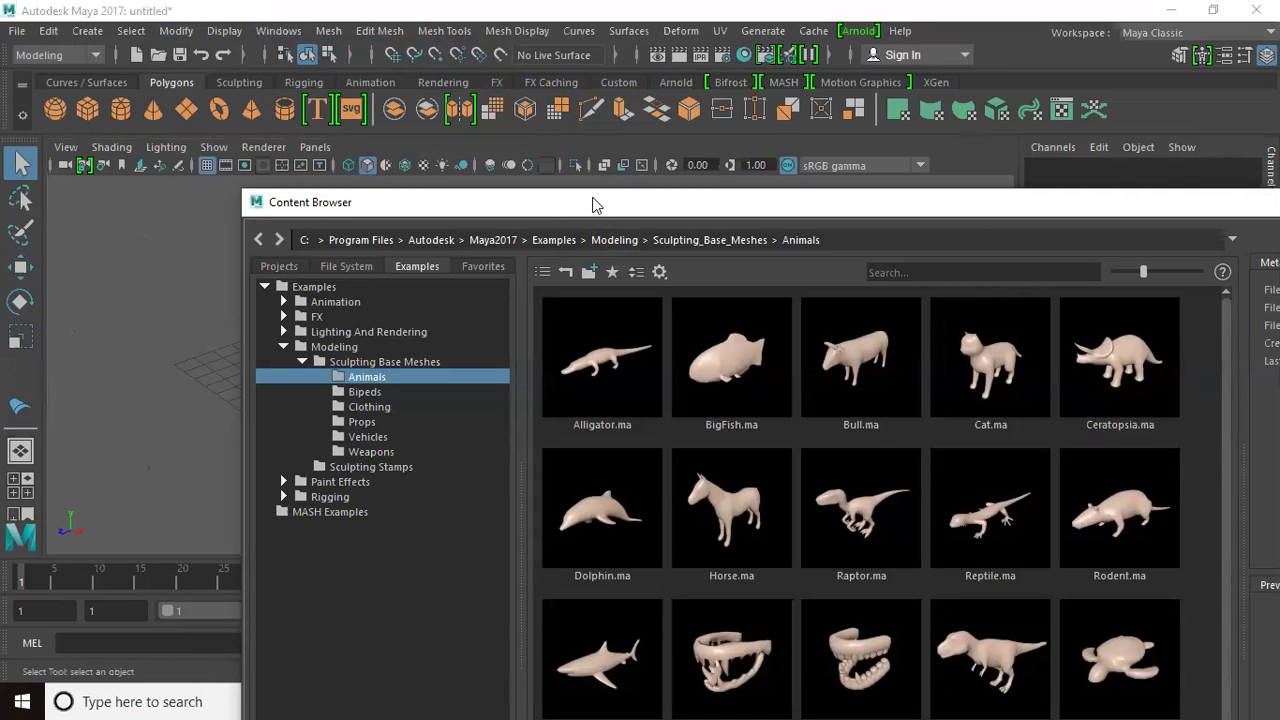
{"action": "left_click_drag", "start_coordinate": [593, 204], "coordinate": [443, 100]}
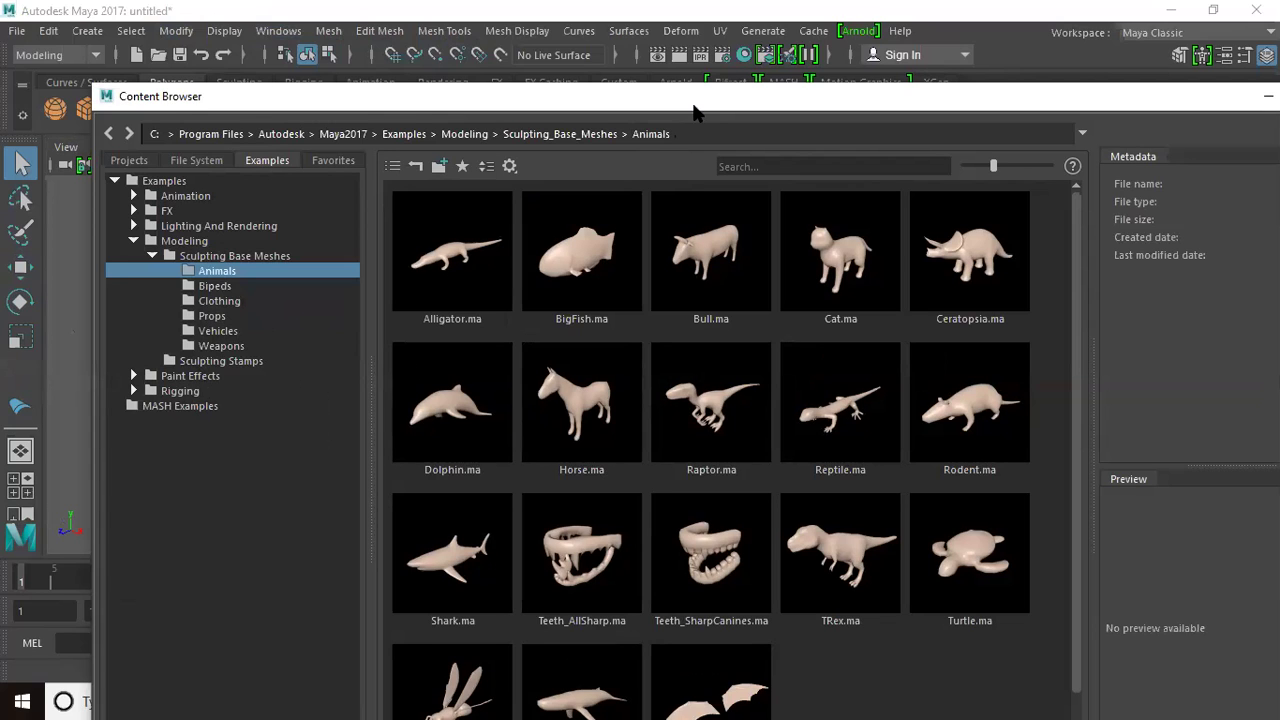
{"action": "left_click_drag", "start_coordinate": [695, 105], "coordinate": [721, 77]}
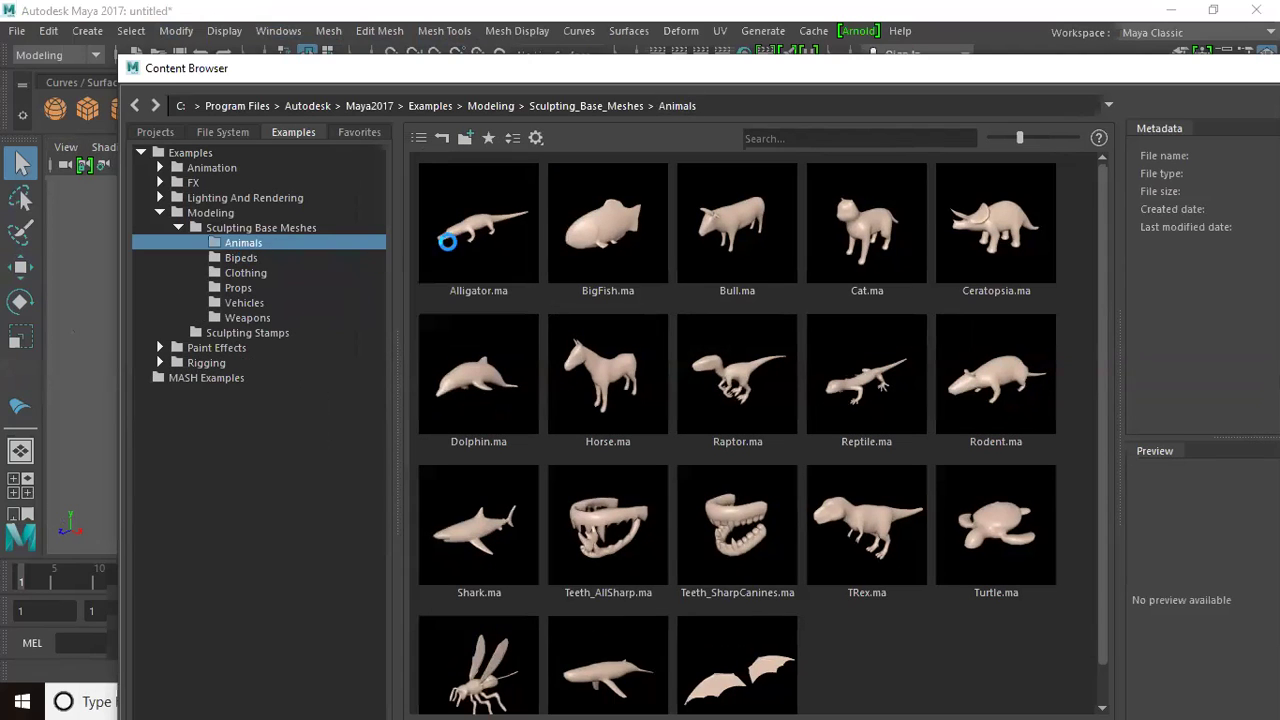
{"action": "key", "text": "Down"}
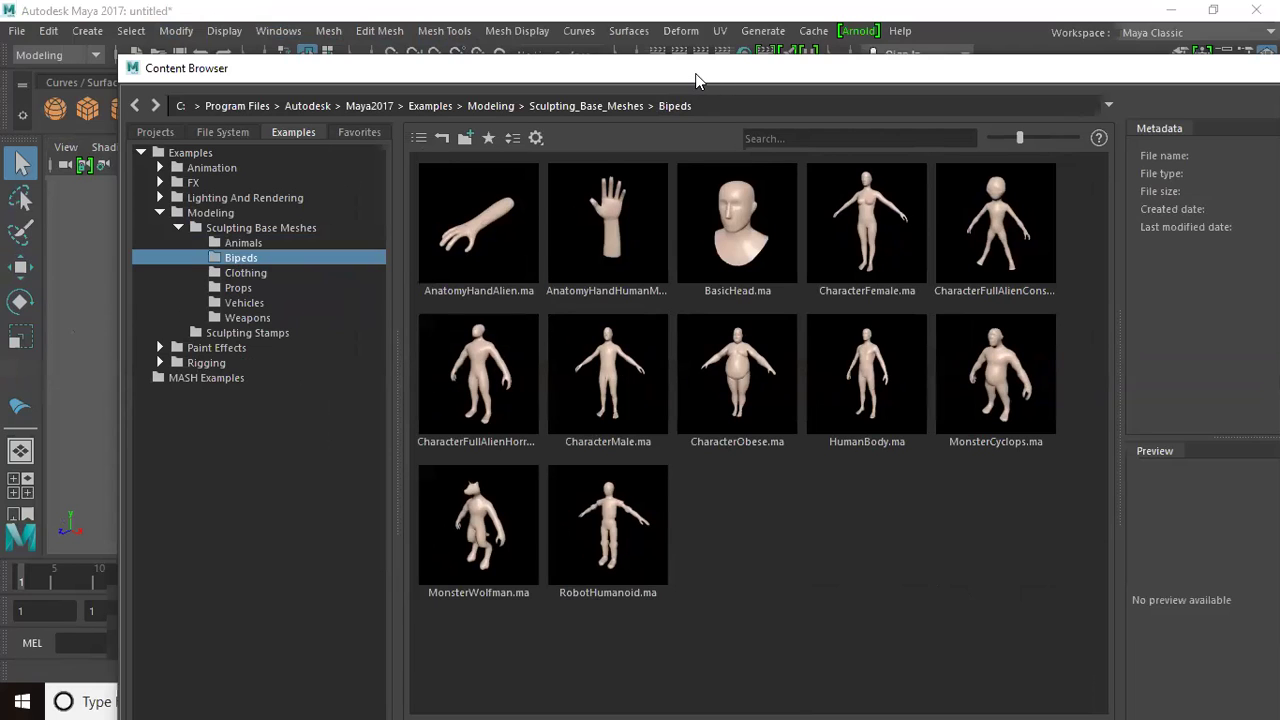
{"action": "left_click_drag", "start_coordinate": [697, 80], "coordinate": [367, 38]}
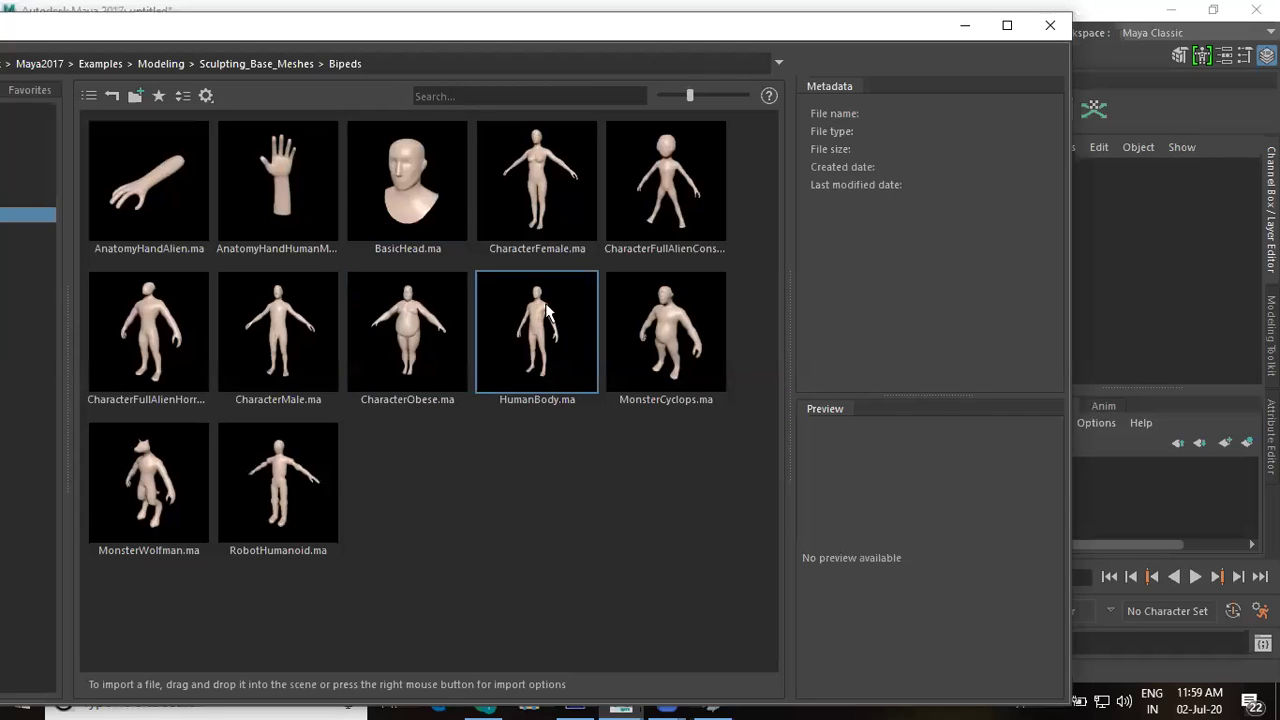
- Import the HumanBody.ma base mesh, frame it in the perspective view, and delete it from the scene
{"action": "left_click", "coordinate": [530, 318]}
{"action": "right_click", "coordinate": [538, 318]}
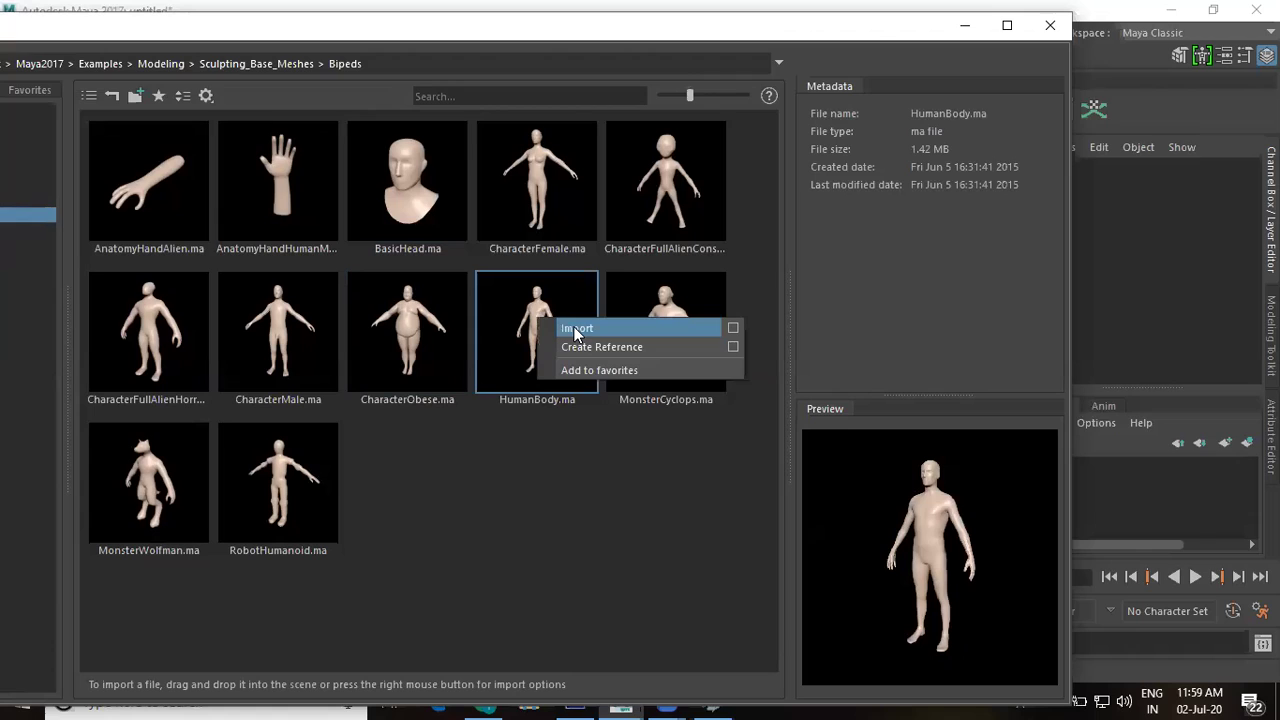
{"action": "left_click", "coordinate": [577, 329]}
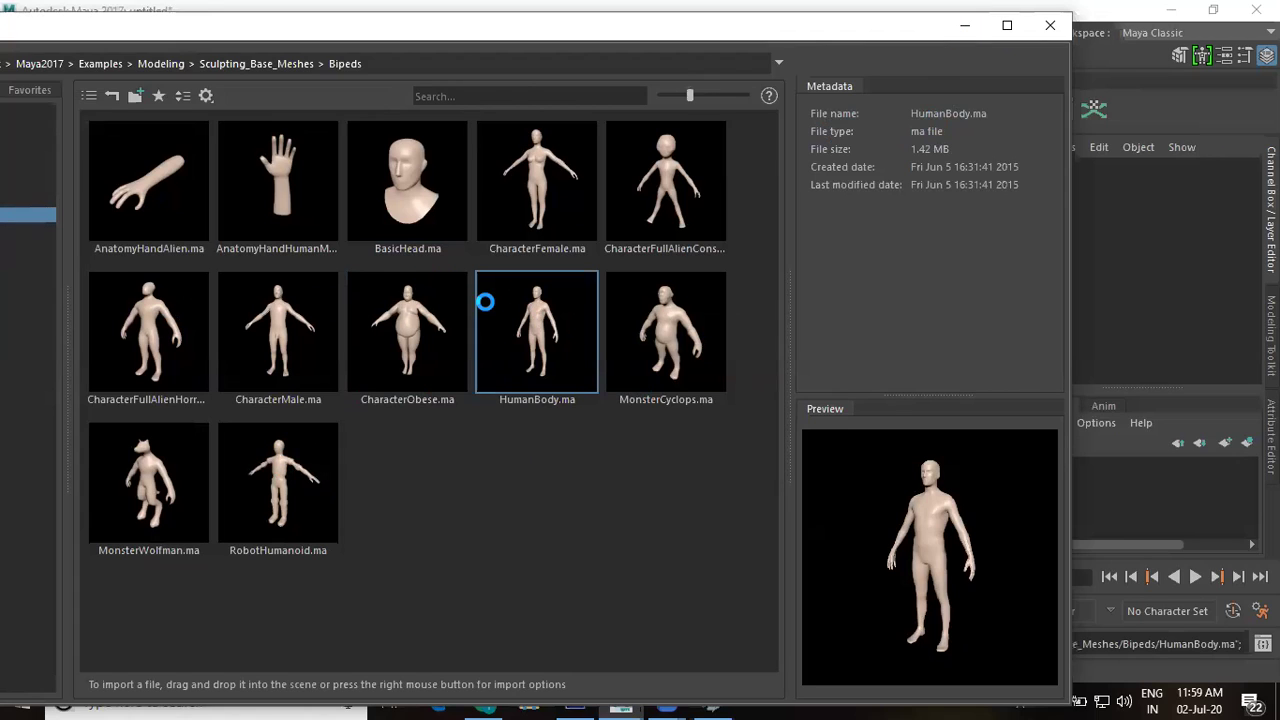
{"action": "left_click", "coordinate": [963, 27]}
{"action": "left_click", "coordinate": [371, 231]}
{"action": "key", "text": "f"}
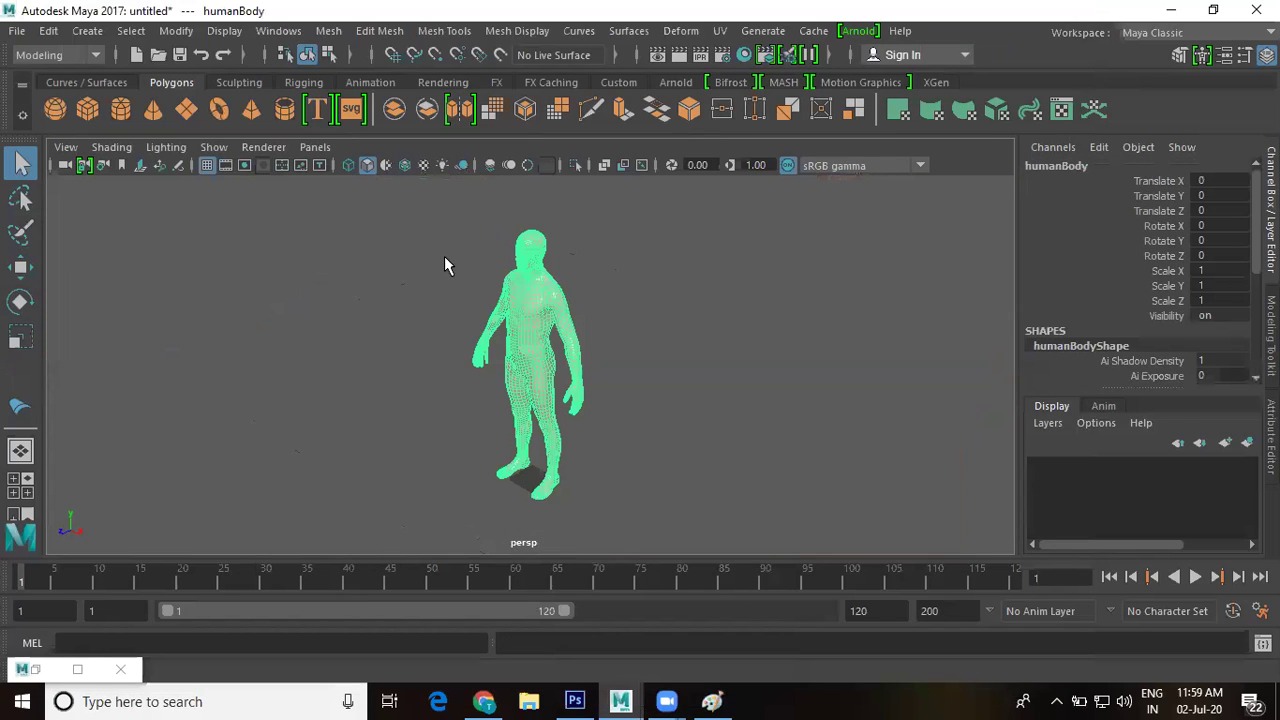
{"action": "right_click_drag", "start_coordinate": [614, 337], "coordinate": [706, 423], "text": "alt"}
{"action": "key", "text": "Delete"}
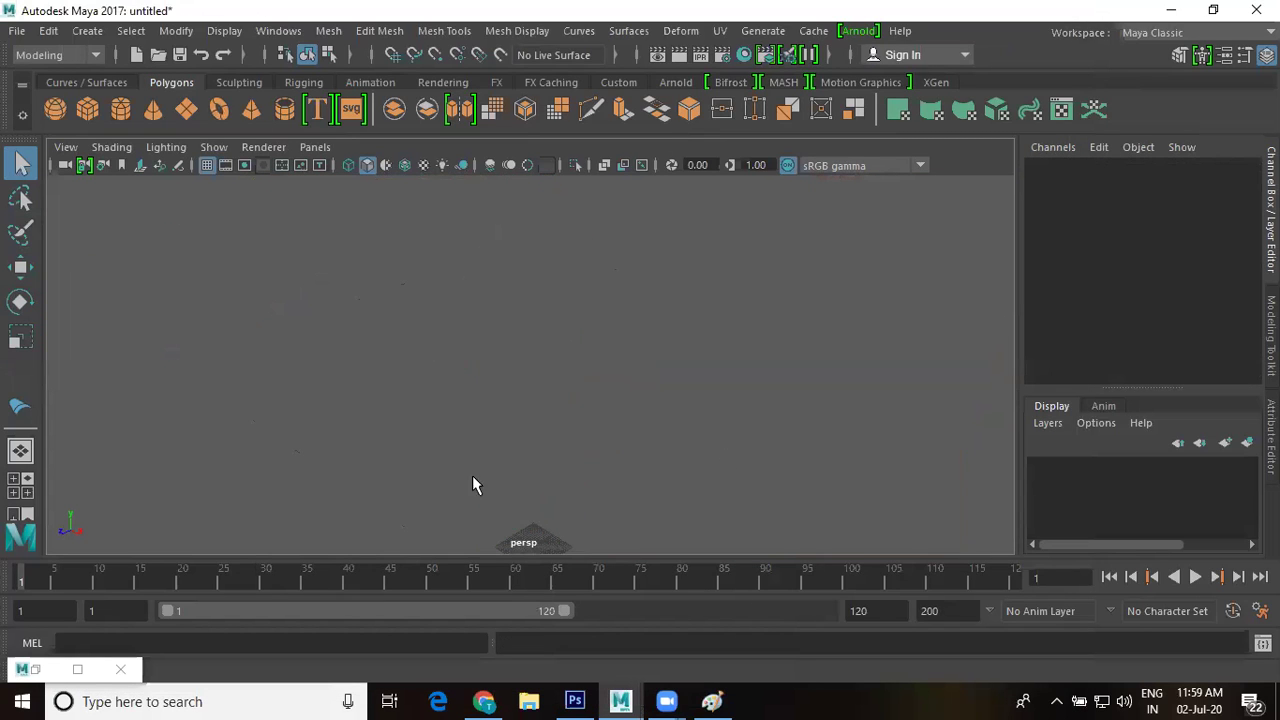
- Import the RobotHumanoid.ma base mesh from the Content Browser and select the robot in the scene
{"action": "left_click", "coordinate": [77, 669]}
{"action": "right_click", "coordinate": [282, 458]}
{"action": "left_click", "coordinate": [305, 466]}
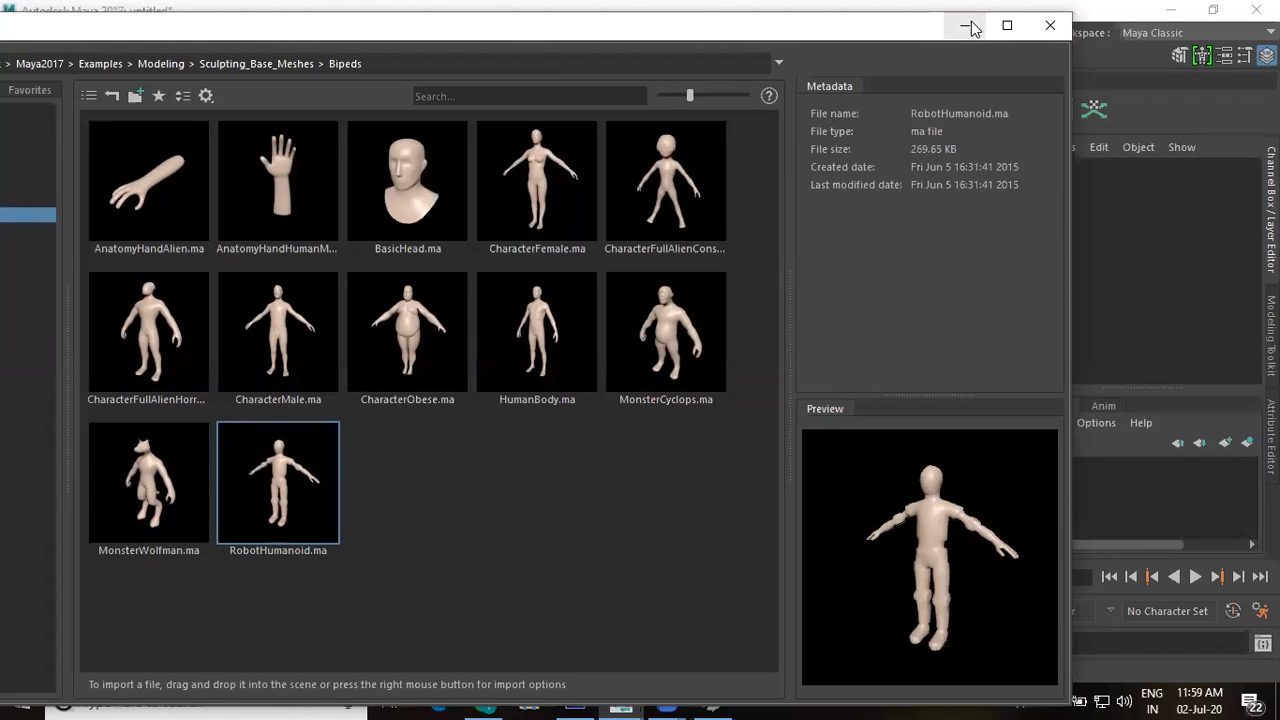
{"action": "left_click", "coordinate": [971, 22]}
{"action": "left_click", "coordinate": [553, 330]}
{"action": "right_click_drag", "start_coordinate": [553, 332], "coordinate": [570, 421], "text": "alt"}
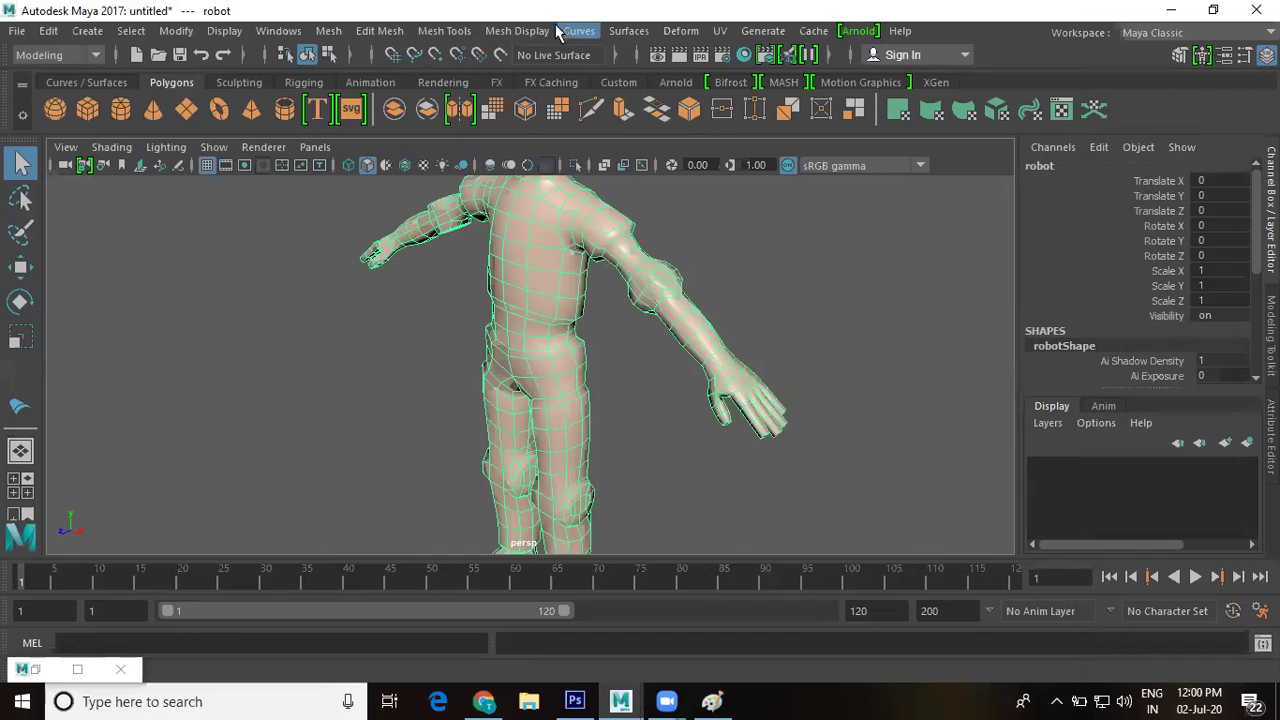
- Switch to the Rigging menu set and auto-rig the selected robot mesh with the one-click Quick Rig tool, minimizing its window when done
{"action": "left_click", "coordinate": [72, 55]}
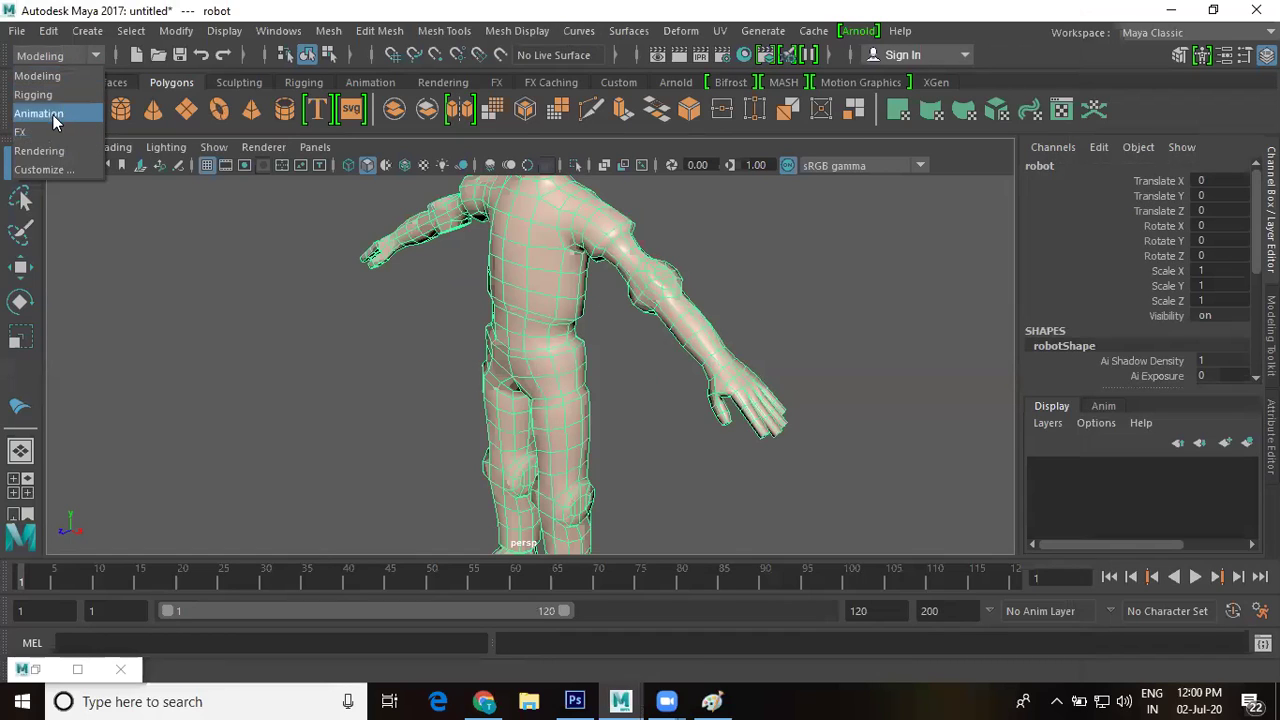
{"action": "left_click", "coordinate": [45, 95]}
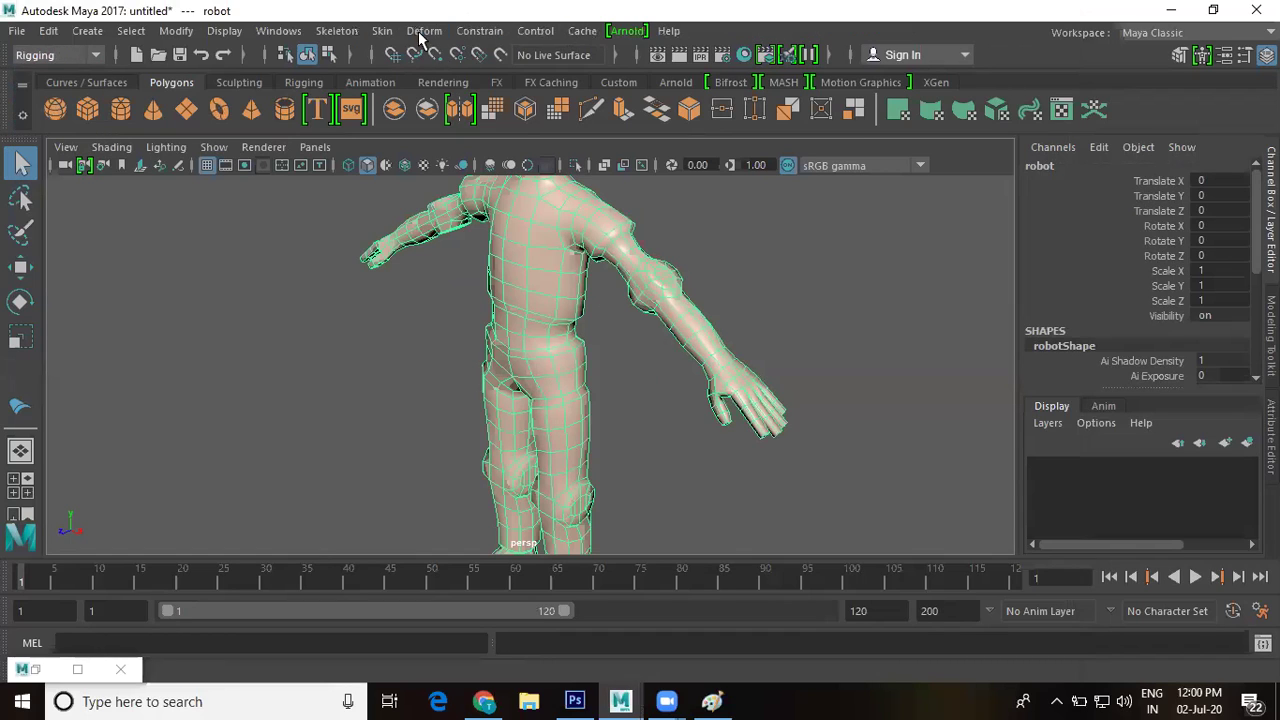
{"action": "left_click", "coordinate": [348, 34]}
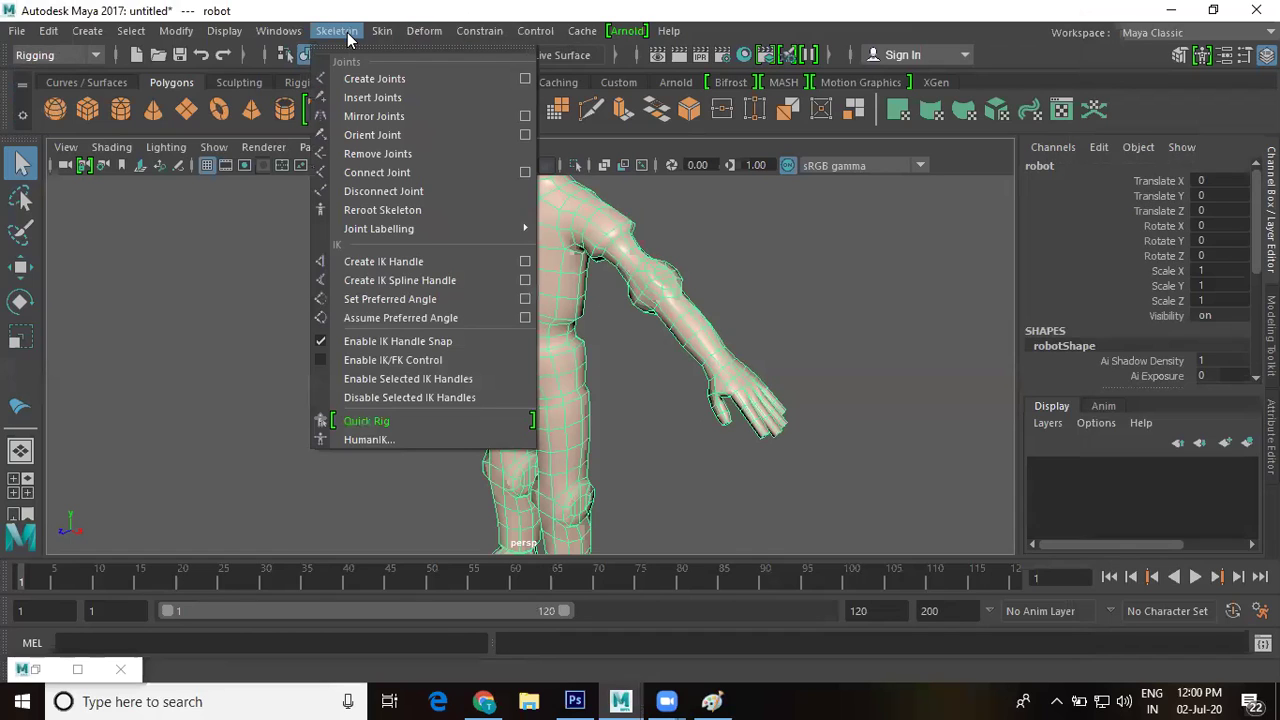
{"action": "left_click", "coordinate": [401, 424]}
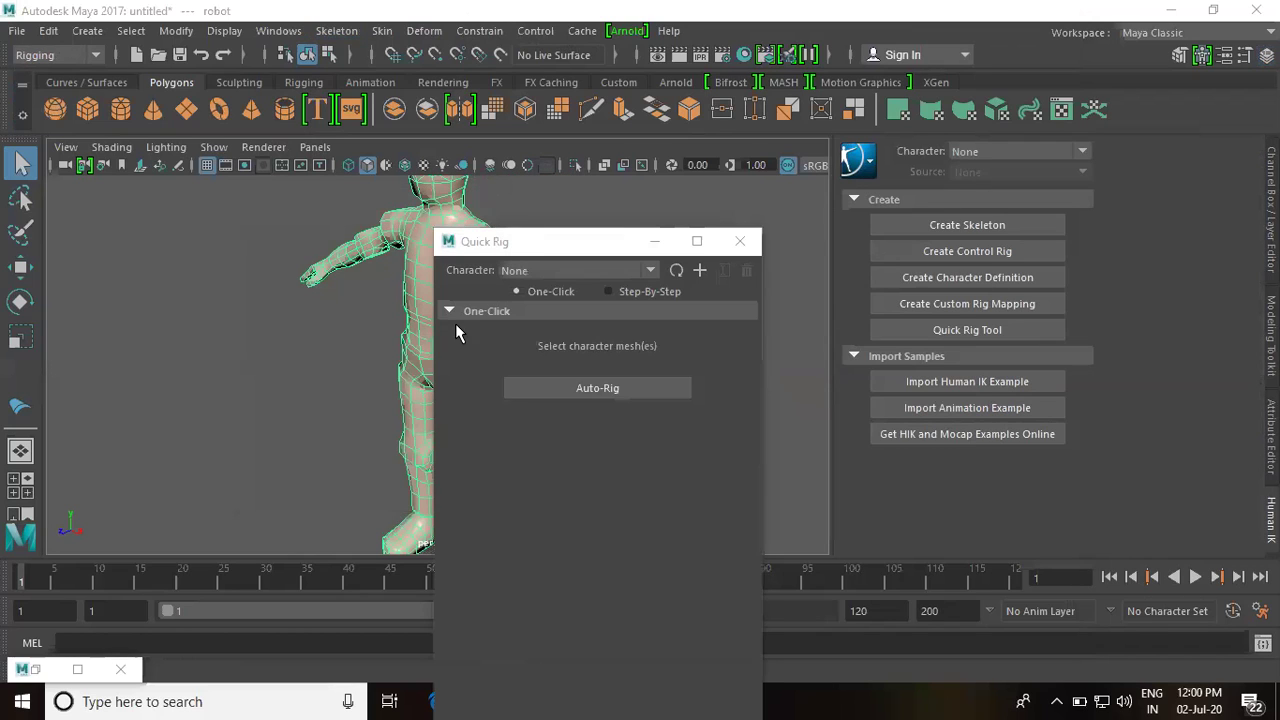
{"action": "left_click", "coordinate": [575, 392]}
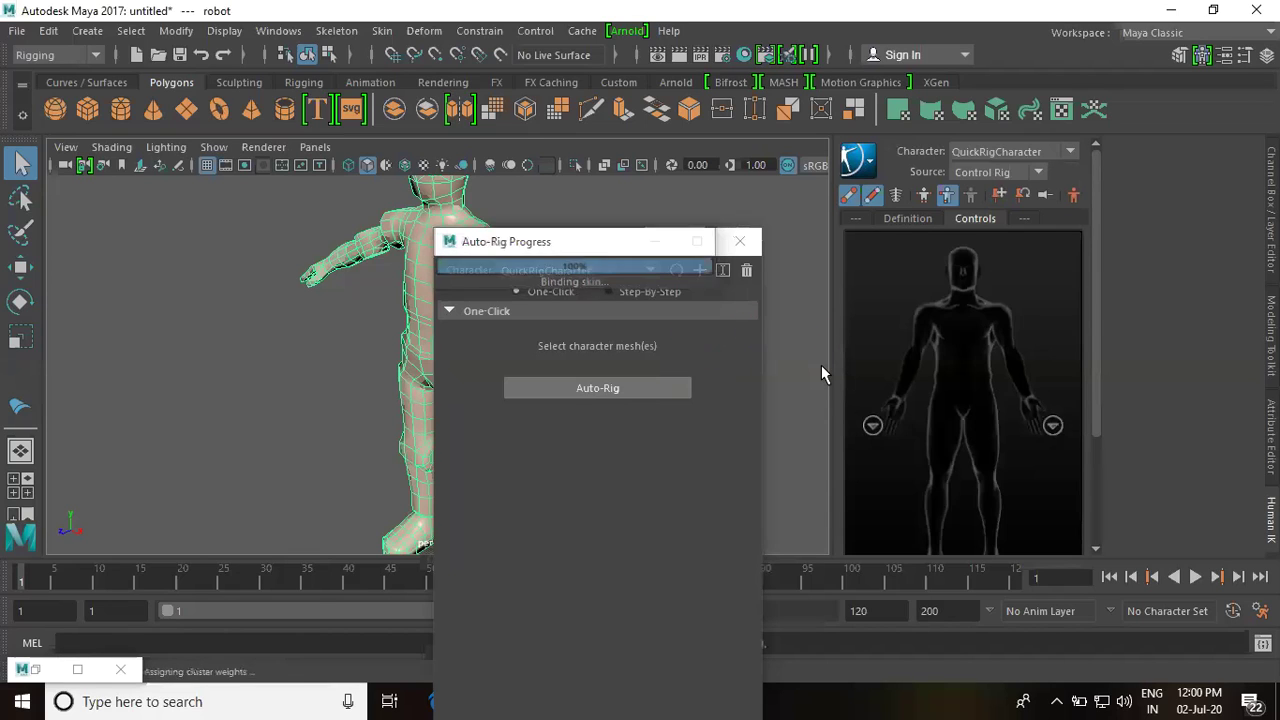
{"action": "left_click", "coordinate": [668, 248]}
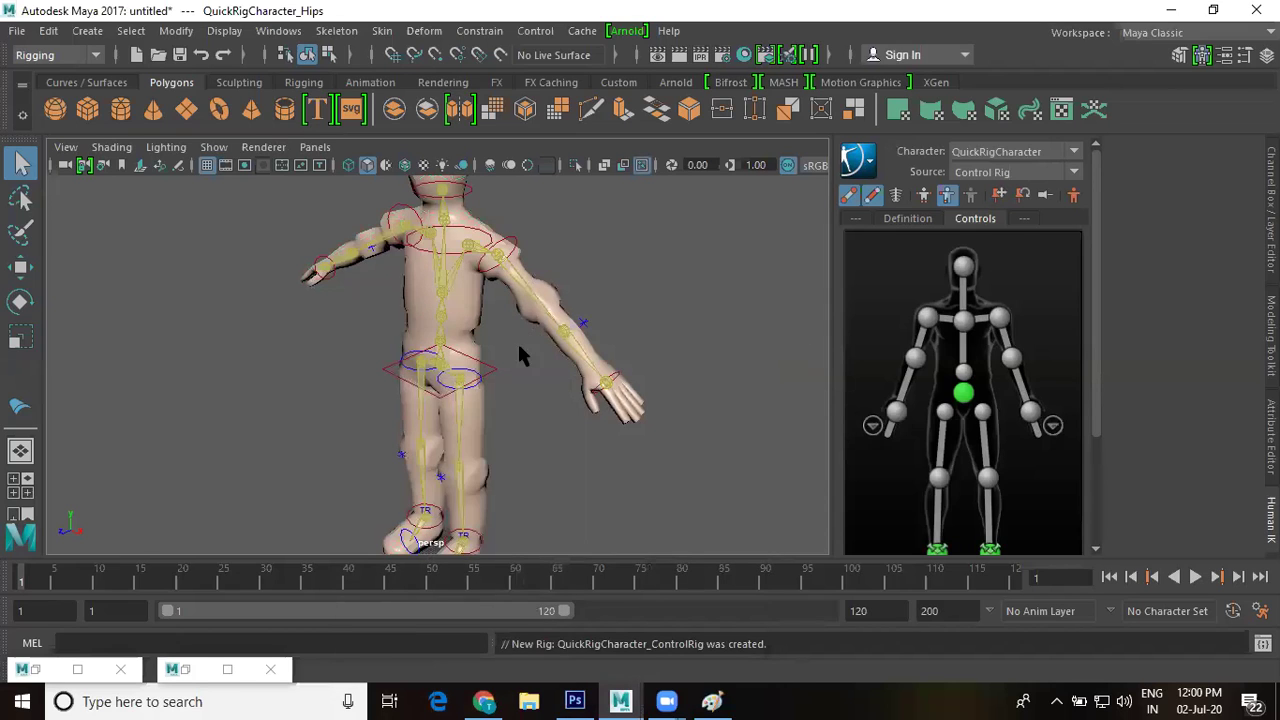
- Try moving the hips control of the rig vertically with the Move tool to test how the legs bend
{"action": "scroll", "coordinate": [560, 440], "scroll_direction": "up", "scroll_amount": 3}
{"action": "left_click_drag", "start_coordinate": [560, 440], "coordinate": [636, 383], "text": "alt"}
{"action": "left_click", "coordinate": [507, 369]}
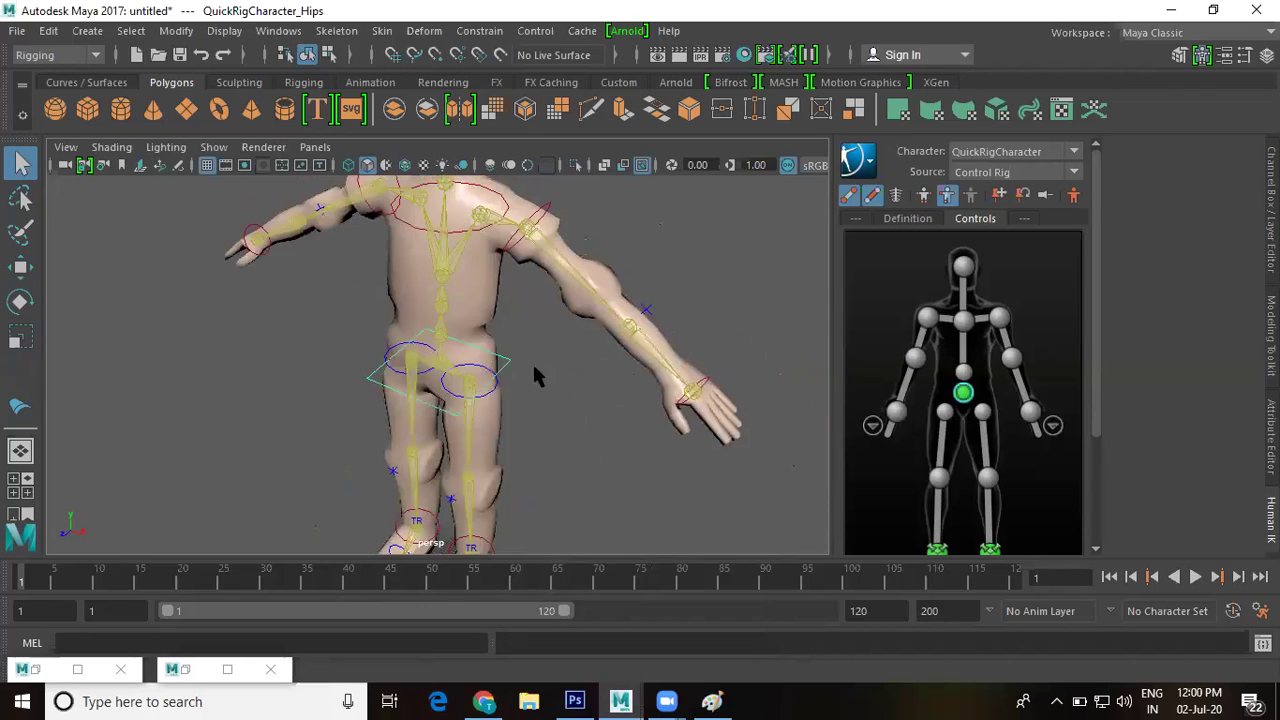
{"action": "key", "text": "w"}
{"action": "scroll", "coordinate": [542, 409], "scroll_direction": "down", "scroll_amount": 3}
{"action": "left_click_drag", "start_coordinate": [547, 409], "coordinate": [500, 397], "text": "alt"}
{"action": "mouse_move", "coordinate": [440, 289]}
{"action": "left_mouse_down"}
{"action": "mouse_move", "coordinate": [441, 333]}
{"action": "mouse_move", "coordinate": [434, 277]}
{"action": "mouse_move", "coordinate": [440, 331]}
{"action": "mouse_move", "coordinate": [430, 283]}
{"action": "mouse_move", "coordinate": [437, 323]}
{"action": "mouse_move", "coordinate": [439, 300]}
{"action": "left_mouse_up"}
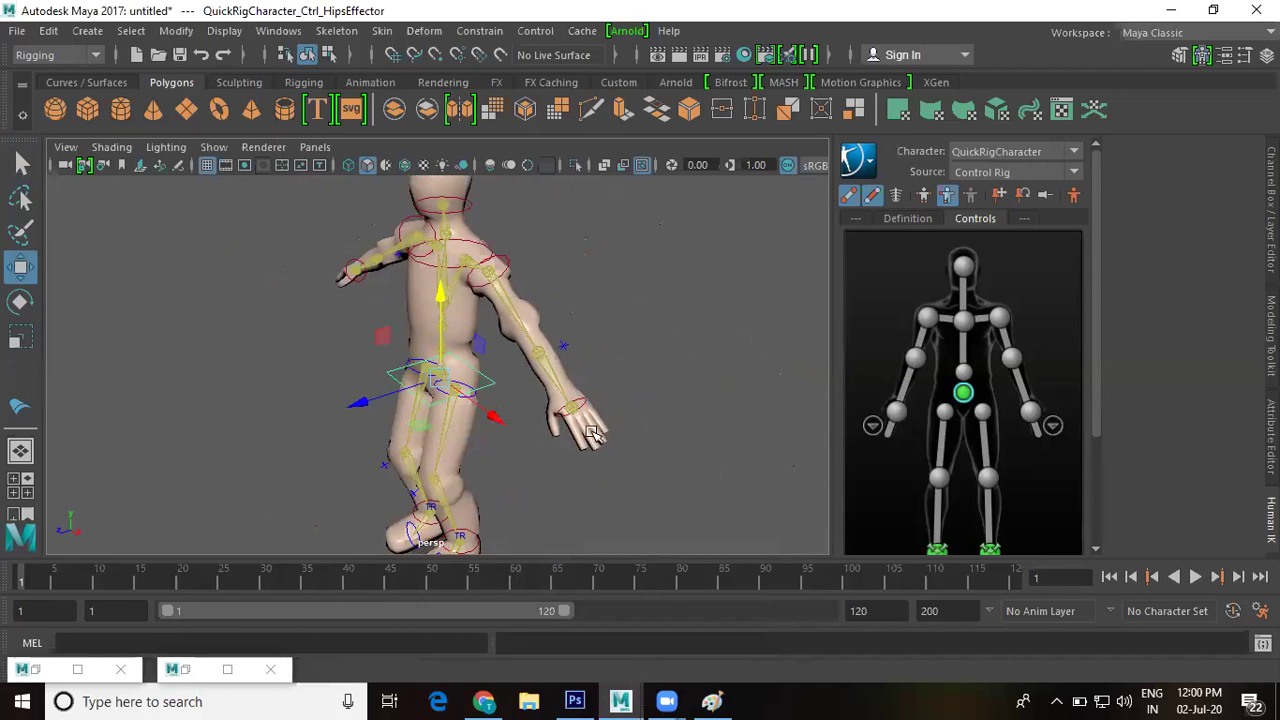
{"action": "left_click_drag", "start_coordinate": [578, 432], "coordinate": [634, 434], "text": "alt"}
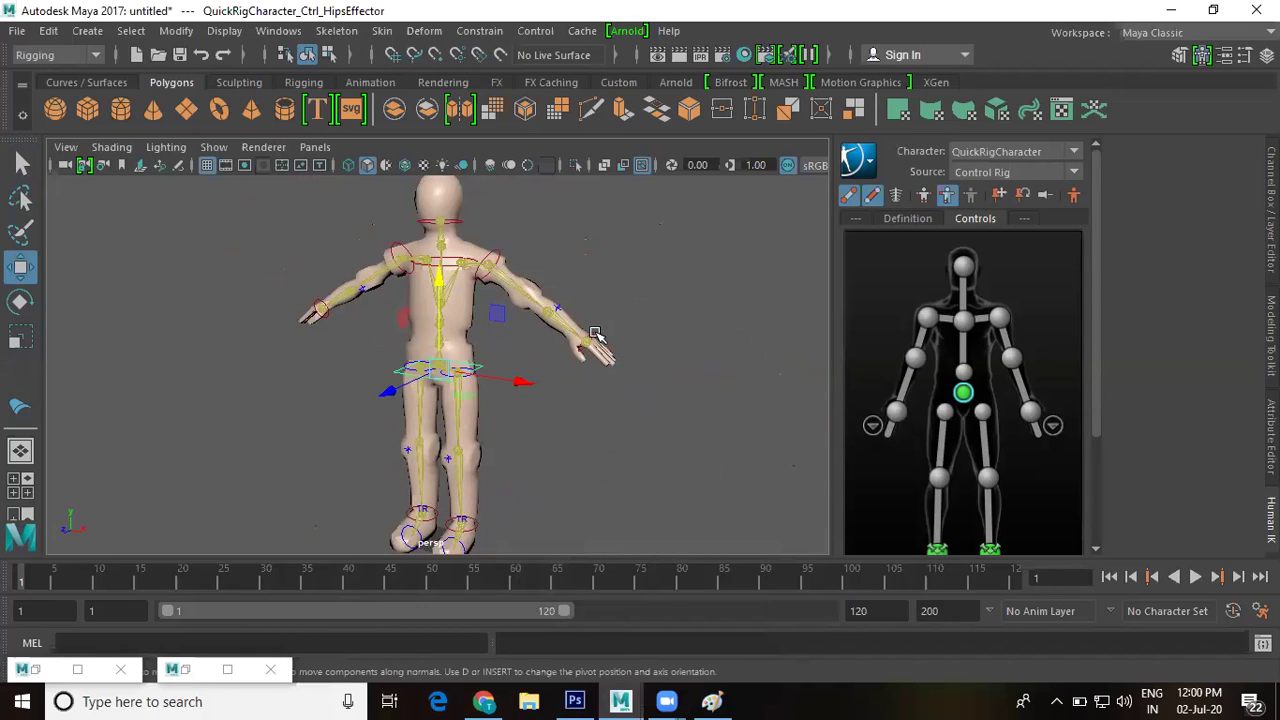
- Try moving the left wrist control to test the arm, and undo the move
{"action": "left_click", "coordinate": [594, 338]}
{"action": "left_click_drag", "start_coordinate": [600, 284], "coordinate": [575, 207]}
{"action": "left_click_drag", "start_coordinate": [560, 363], "coordinate": [508, 377], "text": "alt"}
{"action": "key", "text": "ctrl+z"}
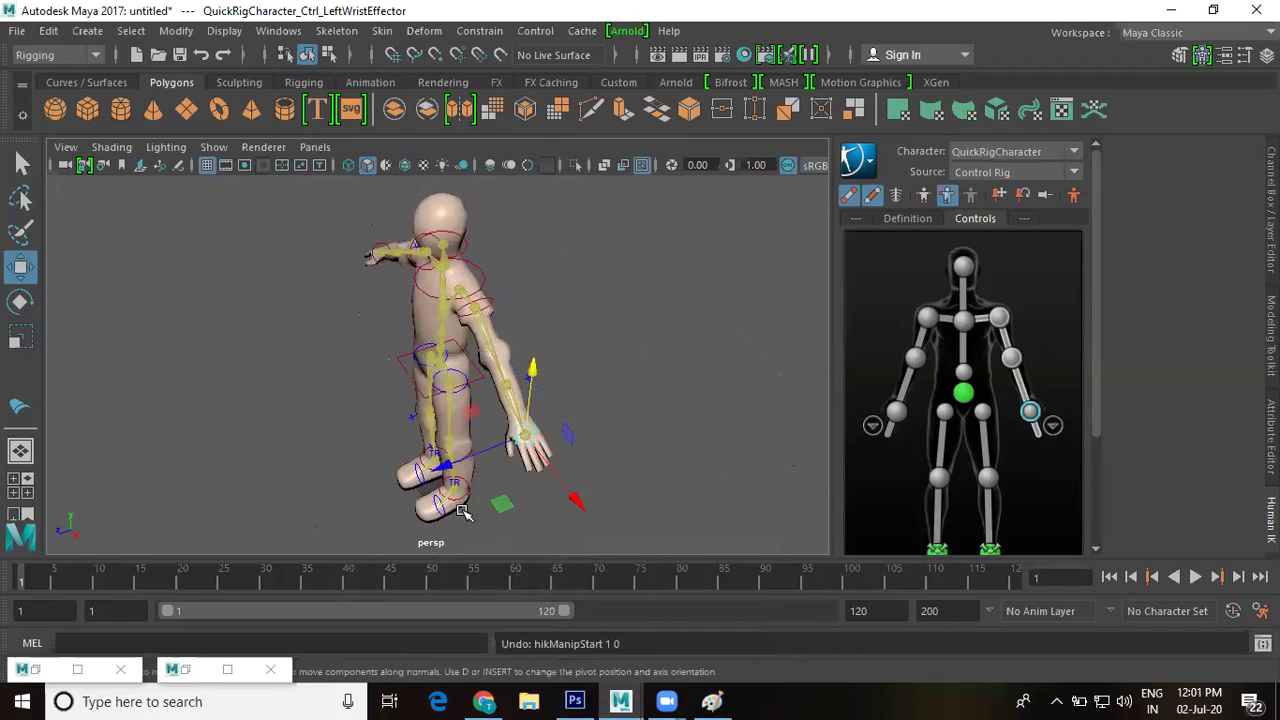
- Move the left ankle control up and across the body so the left knee bends
{"action": "left_click_drag", "start_coordinate": [482, 502], "coordinate": [518, 438], "text": "alt"}
{"action": "scroll", "coordinate": [530, 420], "scroll_direction": "up", "scroll_amount": 6}
{"action": "left_click", "coordinate": [548, 460]}
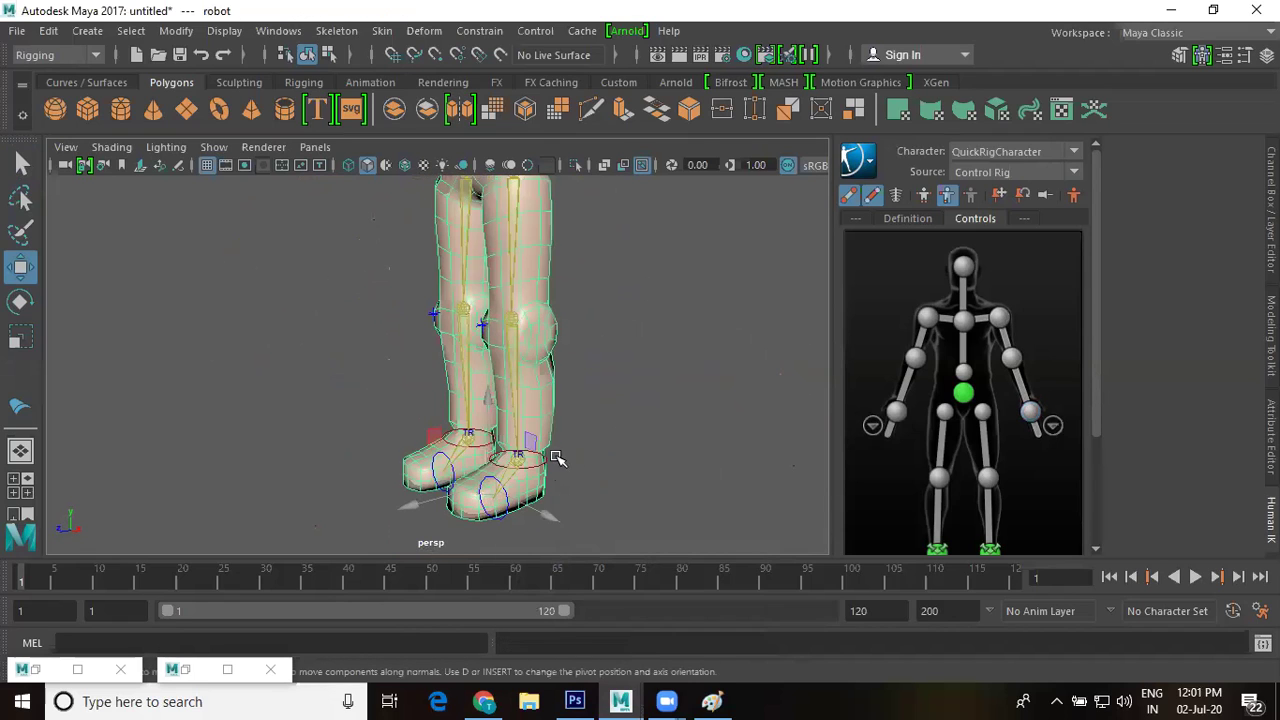
{"action": "left_click", "coordinate": [540, 462]}
{"action": "left_click_drag", "start_coordinate": [520, 391], "coordinate": [465, 378]}
{"action": "left_click_drag", "start_coordinate": [566, 400], "coordinate": [609, 391], "text": "alt"}
{"action": "middle_click_drag", "start_coordinate": [609, 391], "coordinate": [628, 316], "text": "alt"}
{"action": "scroll", "coordinate": [628, 316], "scroll_direction": "up", "scroll_amount": 3}
- Select the robot mesh, try the Interactive Bind Skin Tool on the bent left thigh, and clear the selection
{"action": "left_click", "coordinate": [502, 350]}
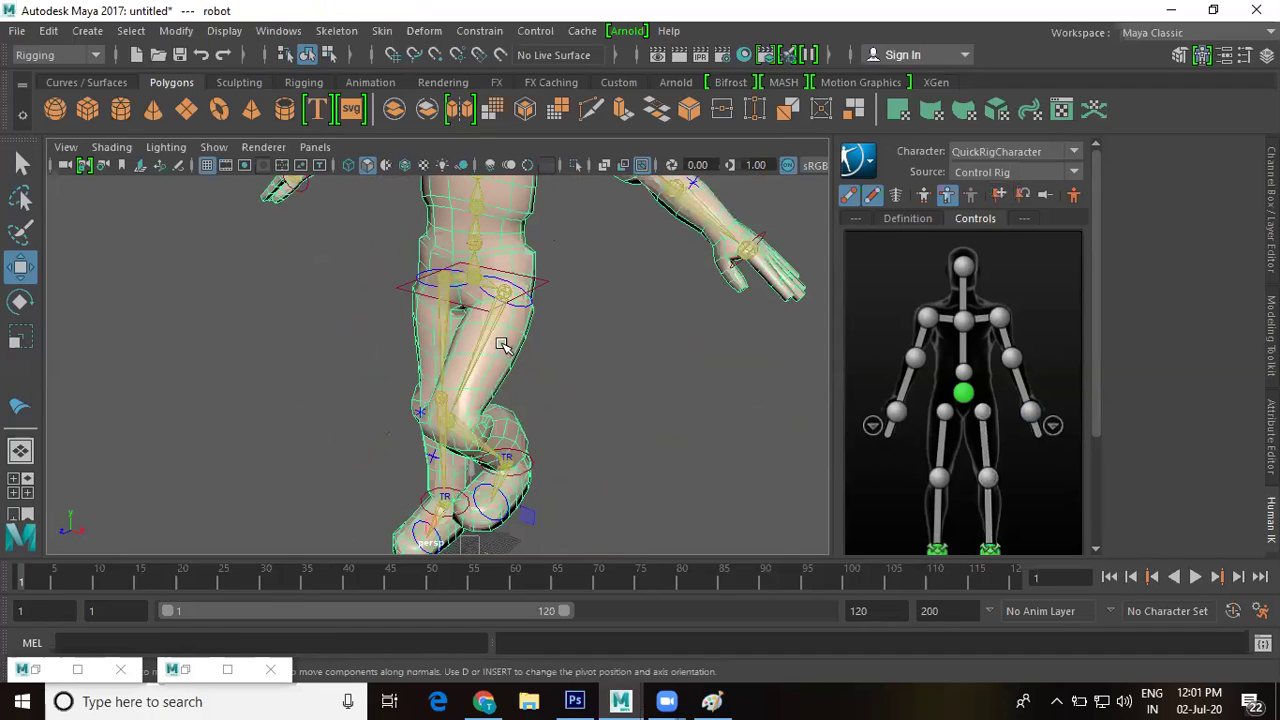
{"action": "left_click", "coordinate": [382, 34]}
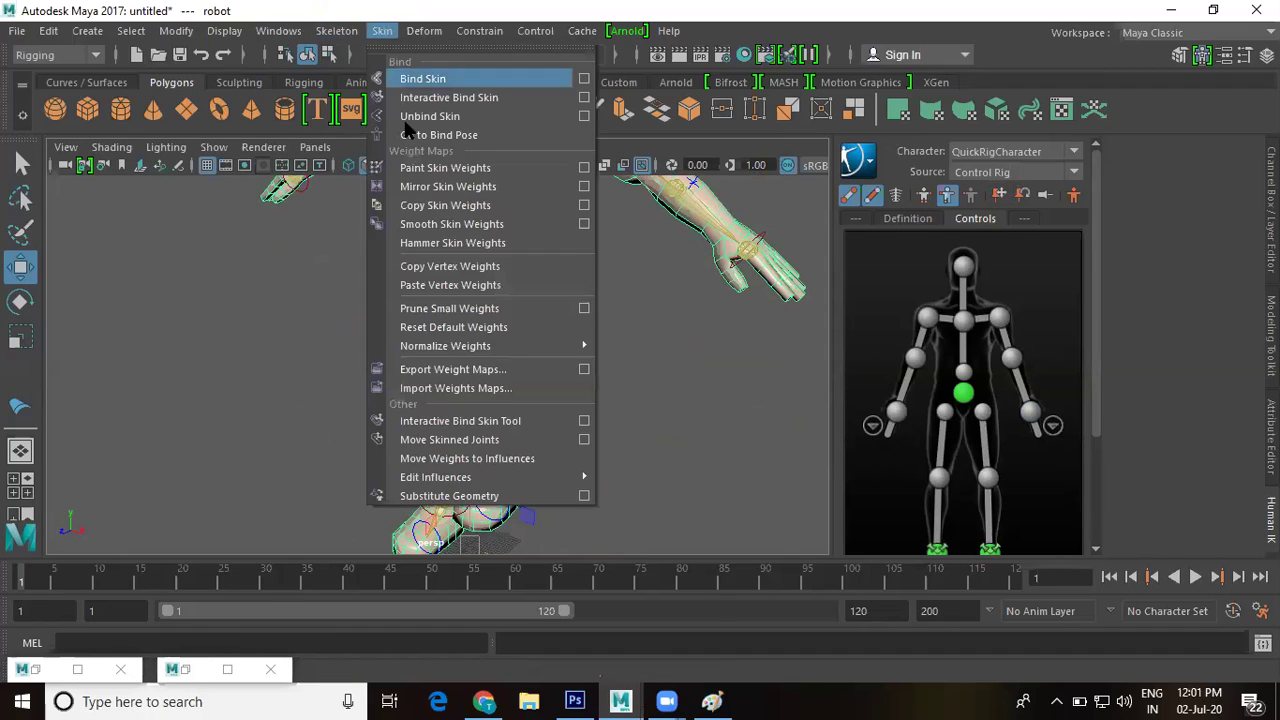
{"action": "left_click", "coordinate": [440, 421]}
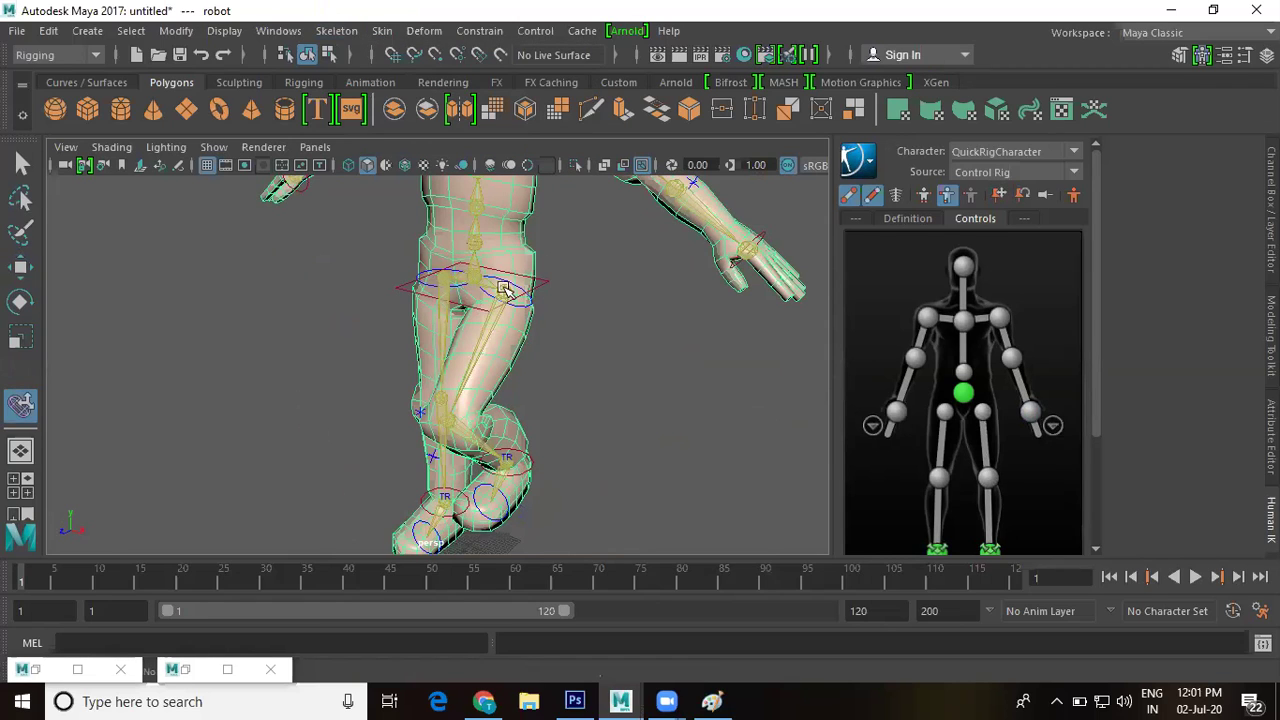
{"action": "left_click", "coordinate": [489, 337]}
{"action": "left_click_drag", "start_coordinate": [720, 412], "coordinate": [533, 348], "text": "alt"}
{"action": "left_click", "coordinate": [643, 405]}
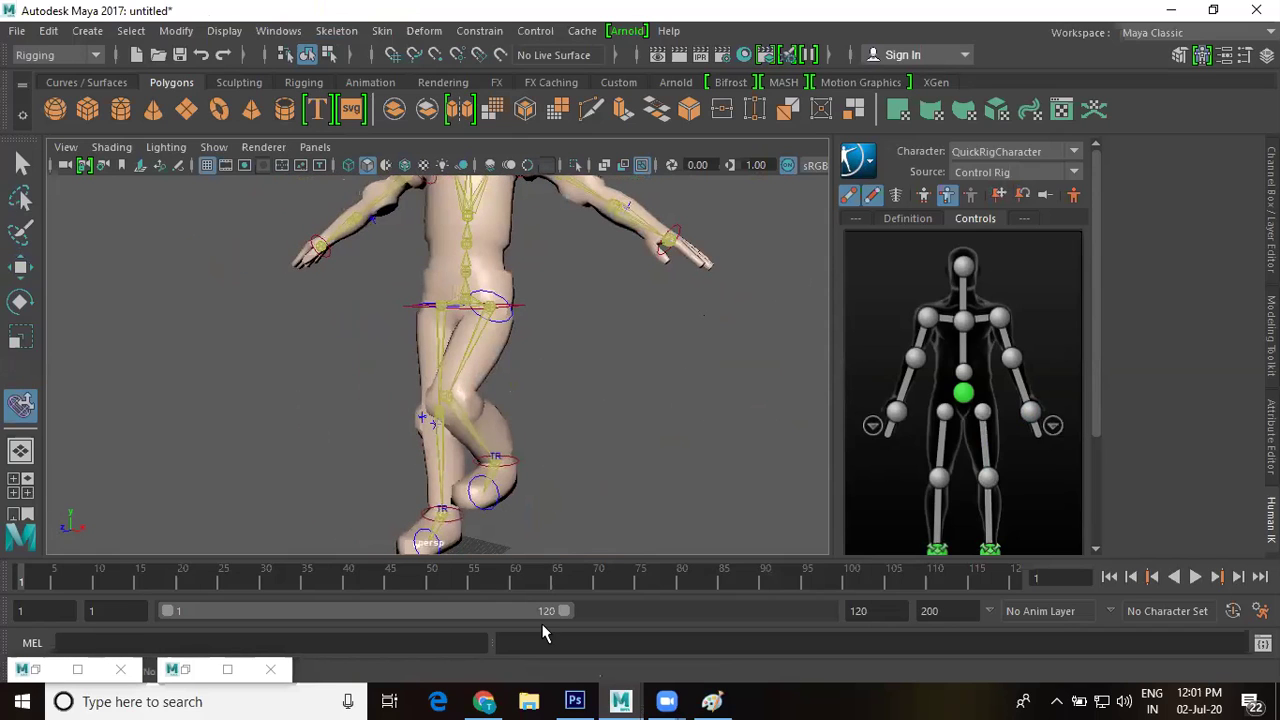